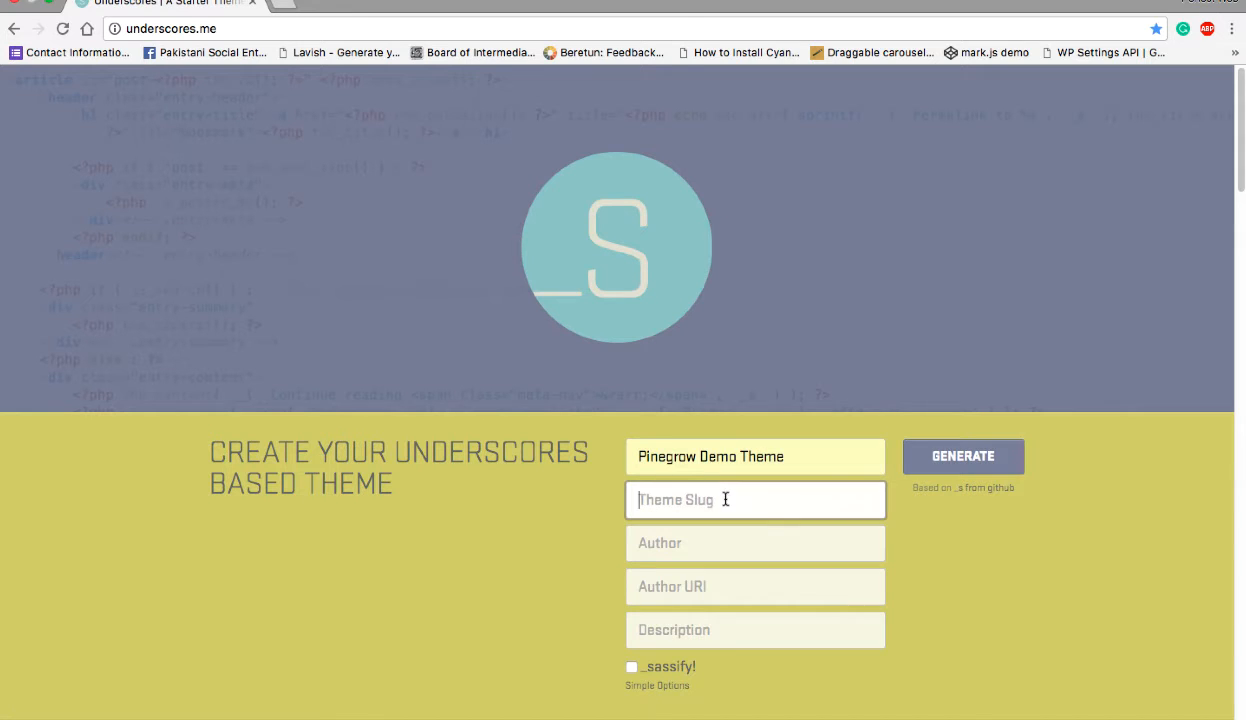
- Set the theme slug to pg-demo-theme and fill in the author's username
{"action": "type", "text": "p"}
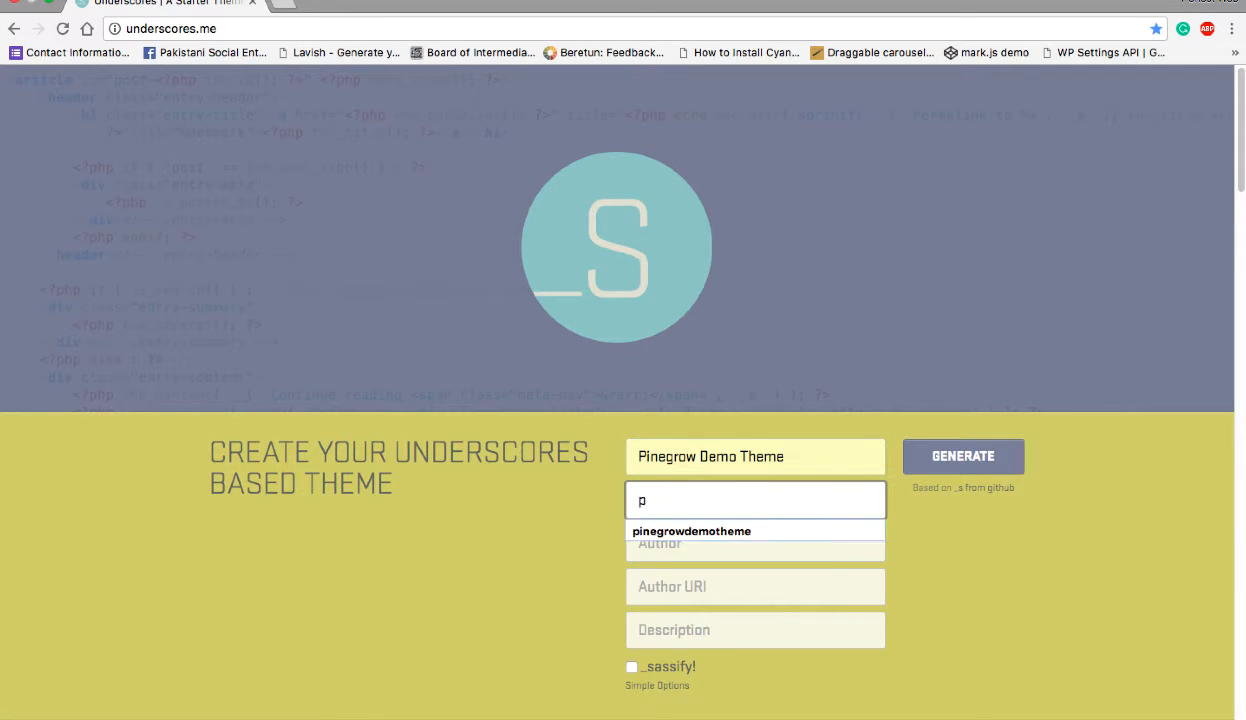
{"action": "type", "text": "g-demo-theme"}
{"action": "key", "text": "Tab"}
{"action": "type", "text": "Itsmeleo"}
{"action": "key", "text": "Tab"}
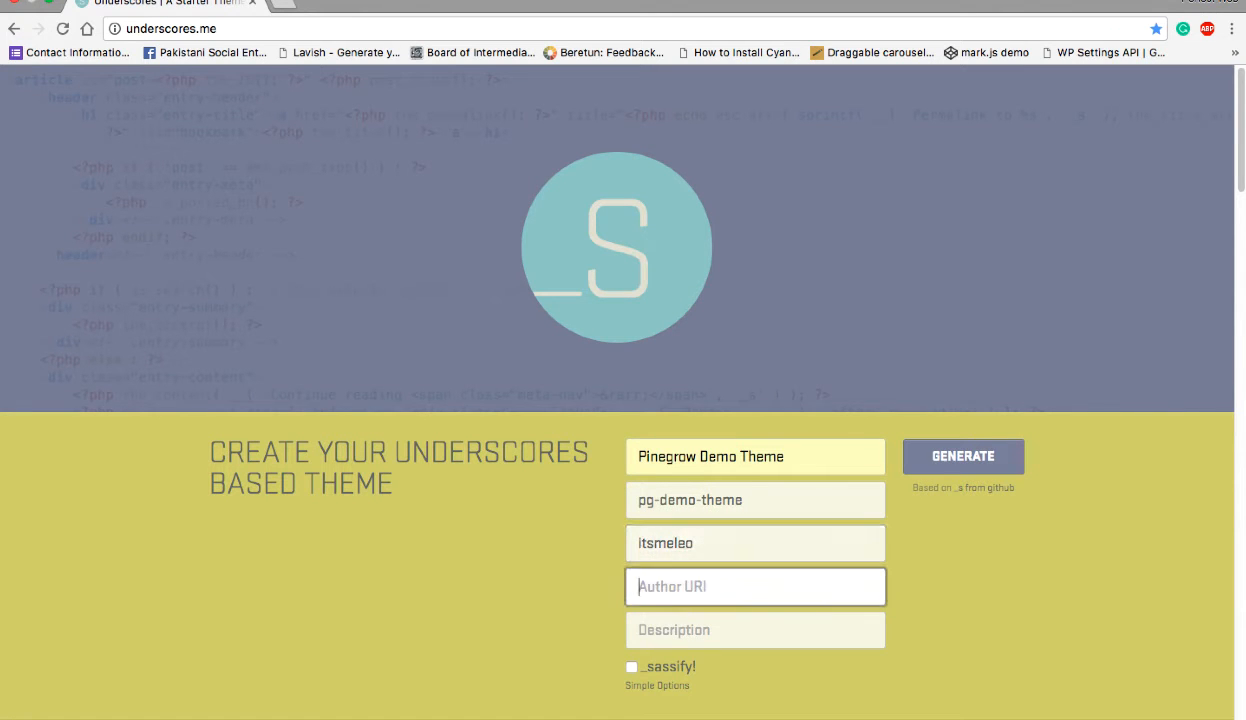
- Fill in the author's Fiverr profile URL and the description "Simple Theme to use with Pinegrow", and generate the theme
{"action": "type", "text": "http"}
{"action": "key", "text": "Down"}
{"action": "key", "text": "Return"}
{"action": "key", "text": "Tab"}
{"action": "type", "text": "Simple Theme "}
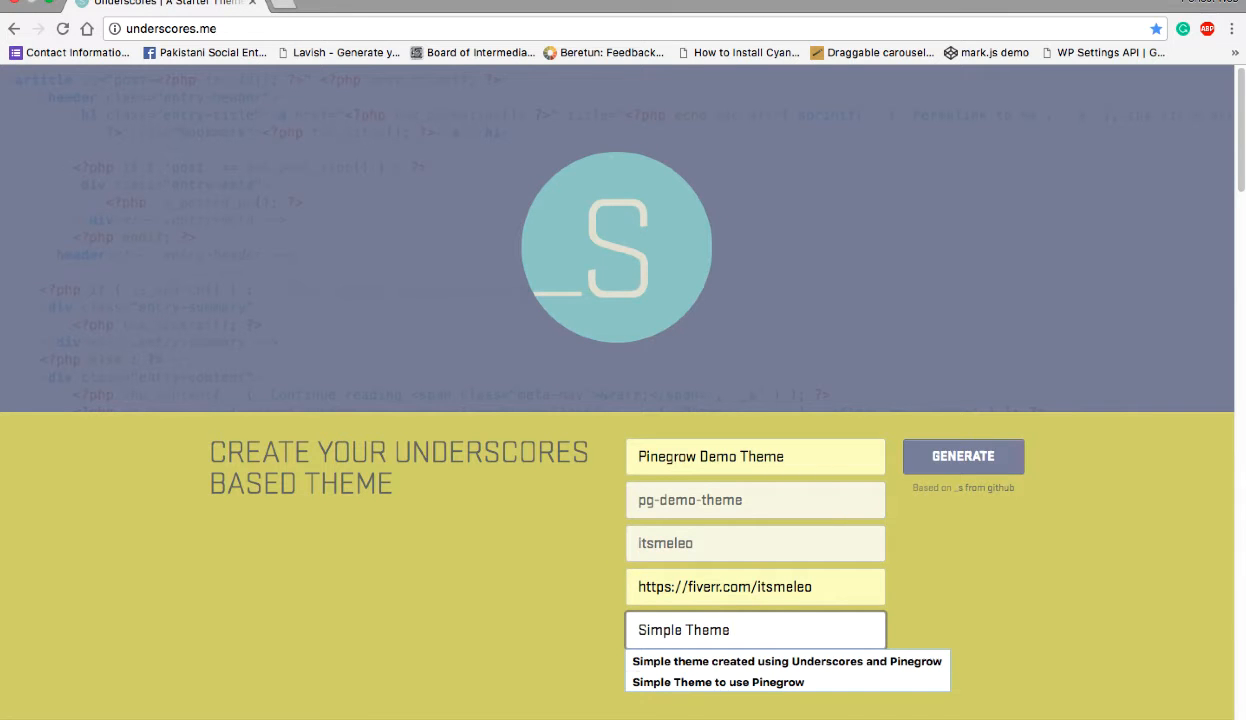
{"action": "type", "text": "to use with "}
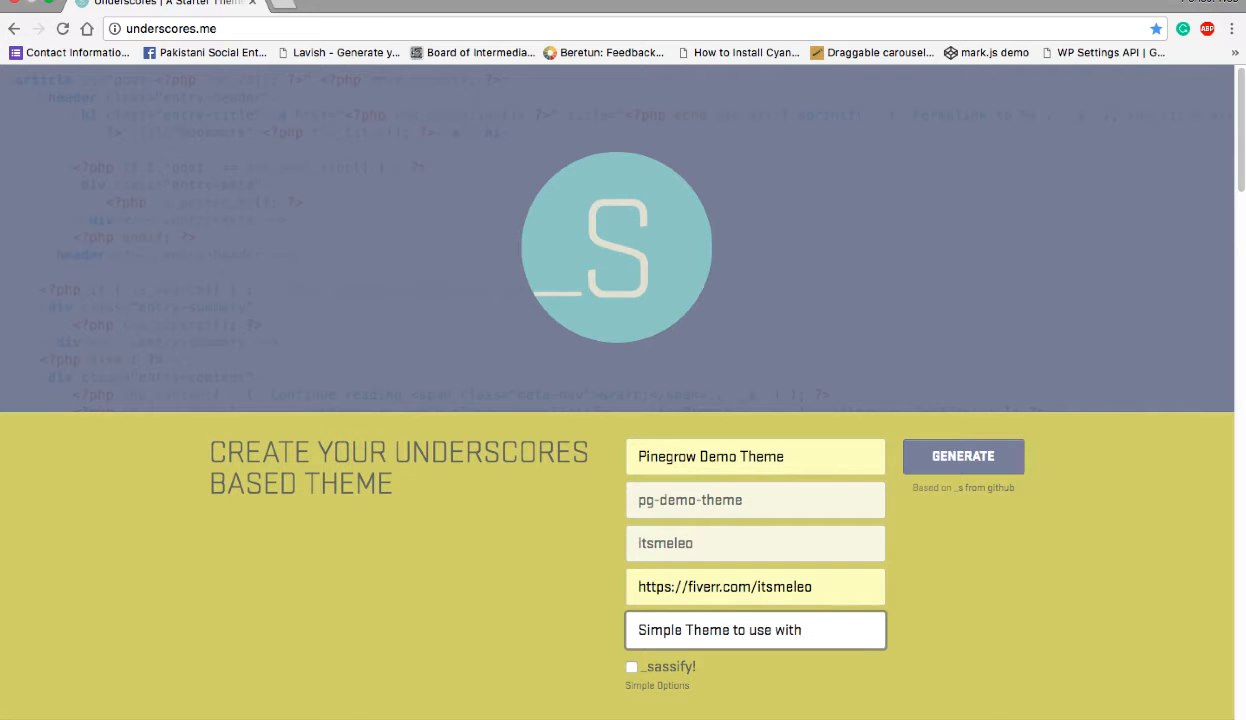
{"action": "type", "text": "Pinegrow"}
{"action": "left_click", "coordinate": [942, 466]}
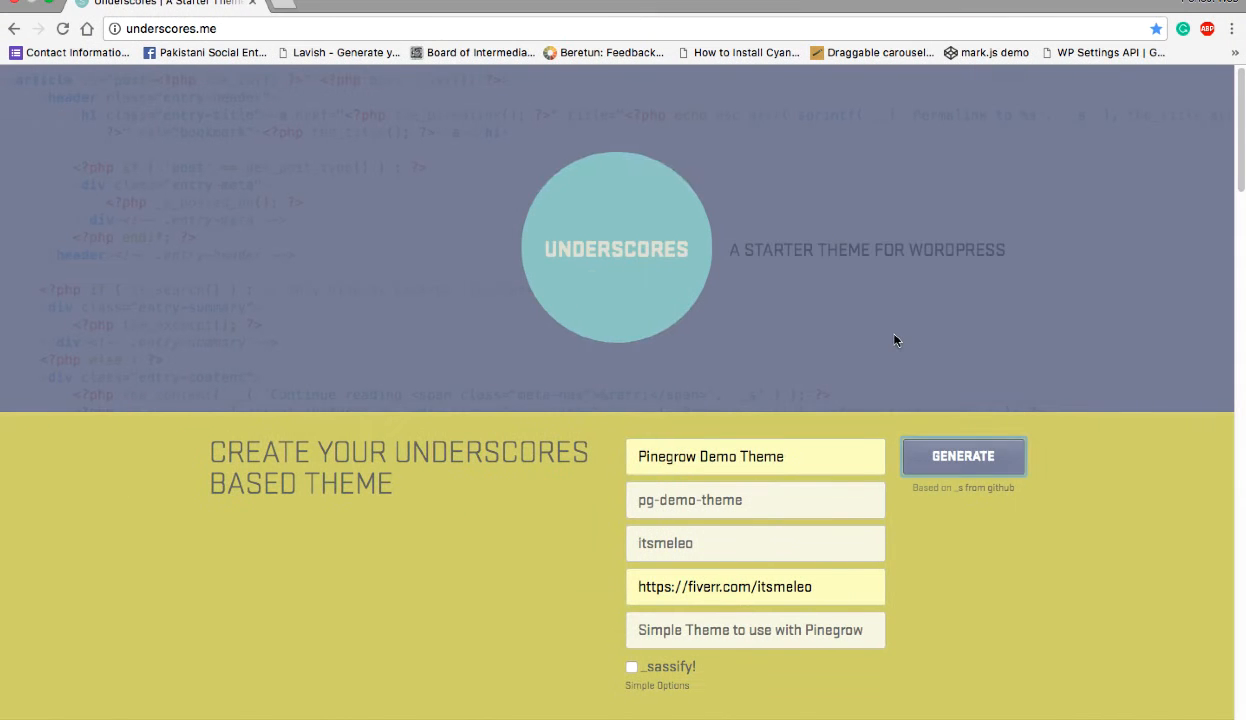
- Open localhost/wordpress/wp-admin in a new browser tab and log in with the saved credentials
{"action": "left_click", "coordinate": [282, 4]}
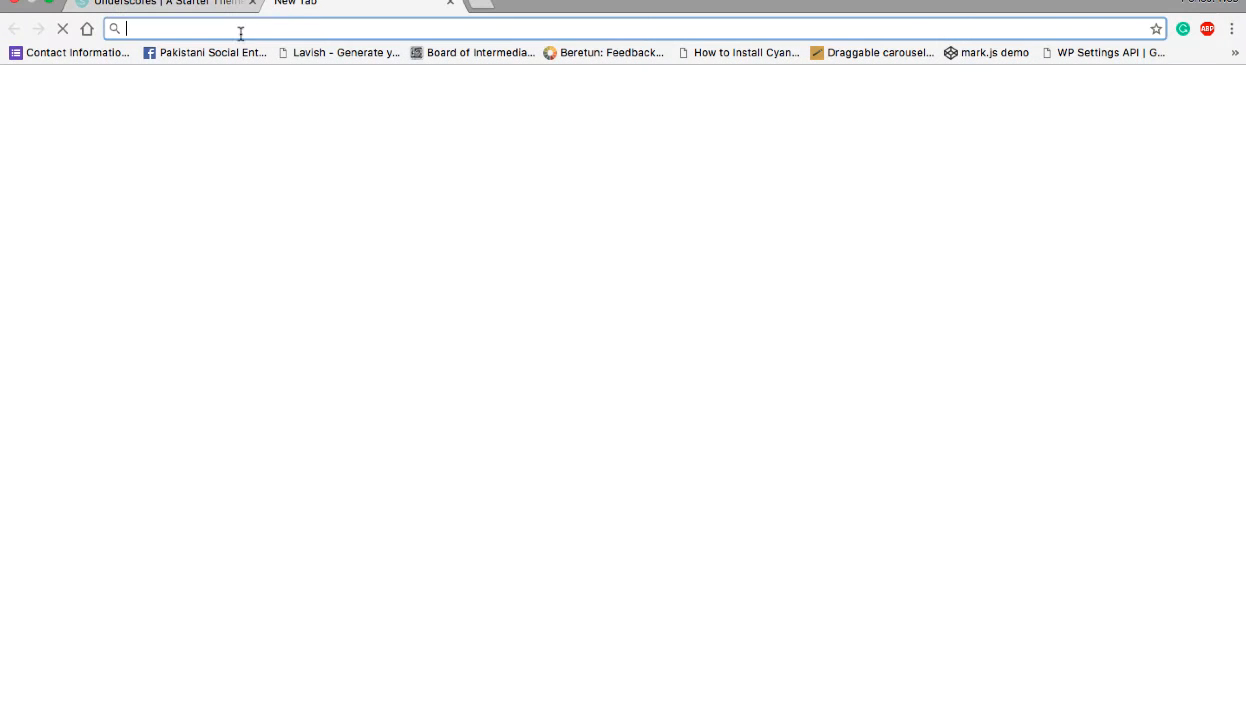
{"action": "type", "text": "localhost/wordpress/"}
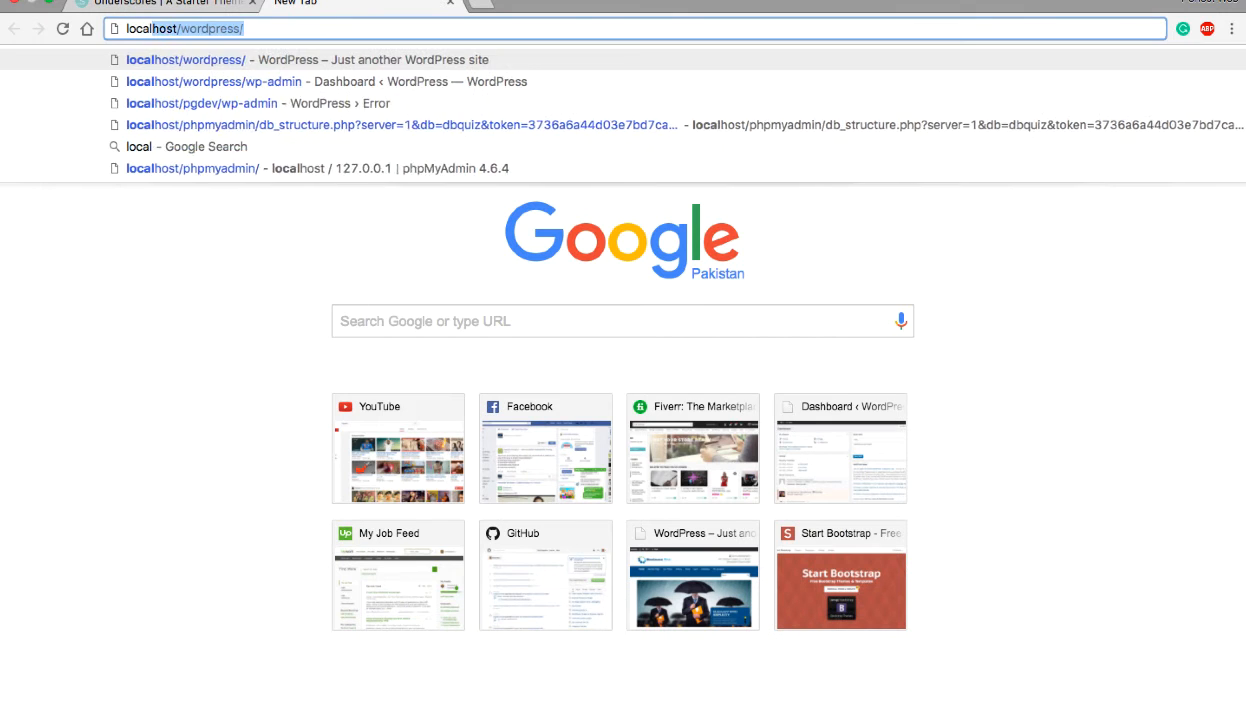
{"action": "key", "text": "Right"}
{"action": "type", "text": "wp-admin"}
{"action": "key", "text": "Return"}
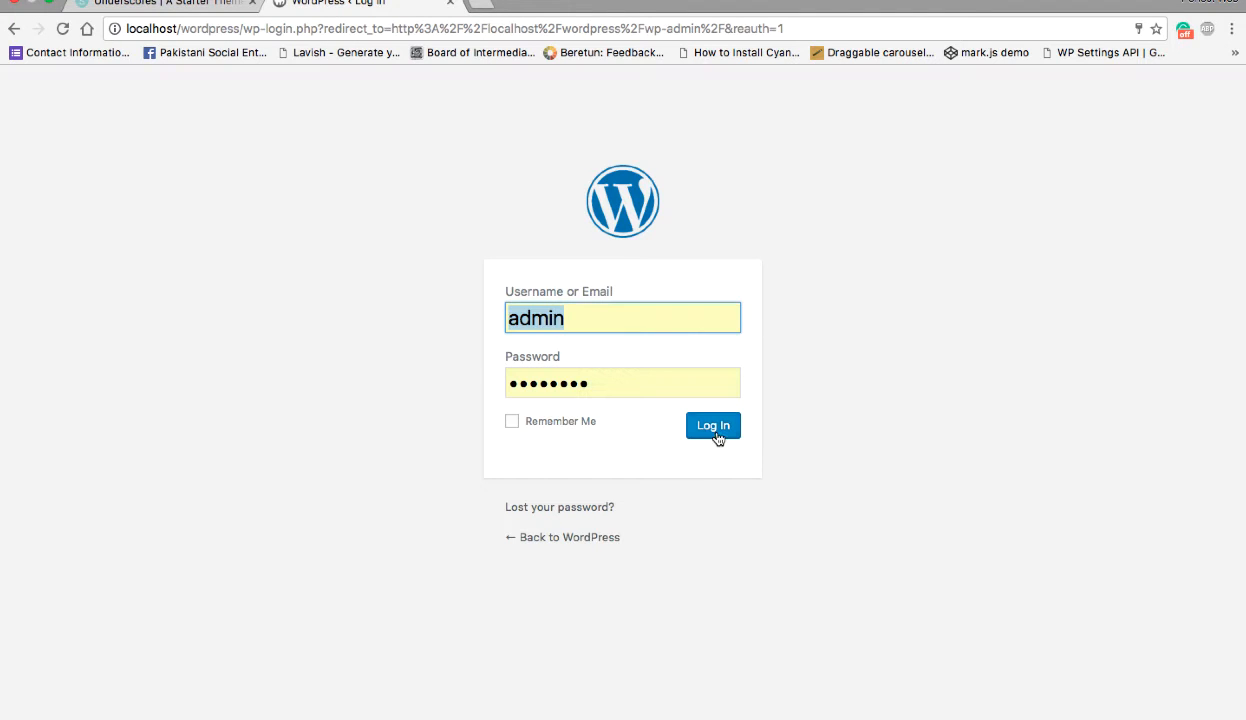
{"action": "left_click", "coordinate": [714, 432]}
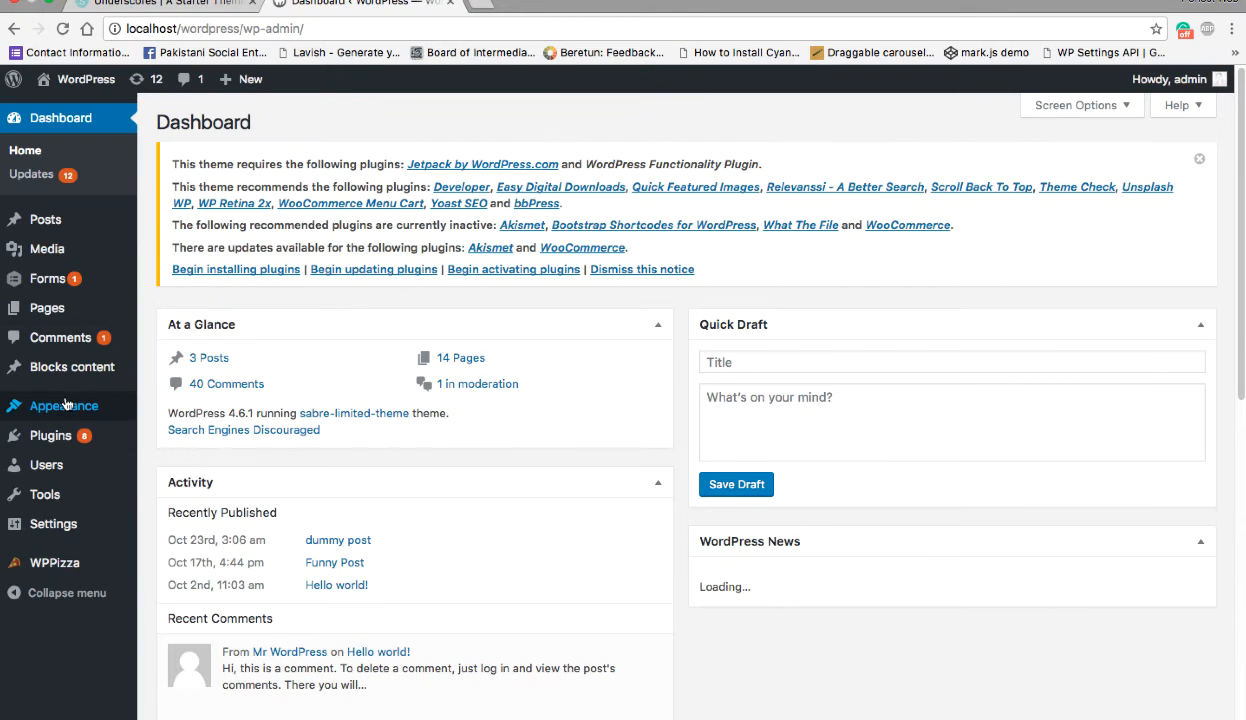
- Review the details of the installed Pinegrow Demo Theme in WordPress and activate it
{"action": "mouse_move", "coordinate": [135, 412]}
{"action": "left_click", "coordinate": [181, 413]}
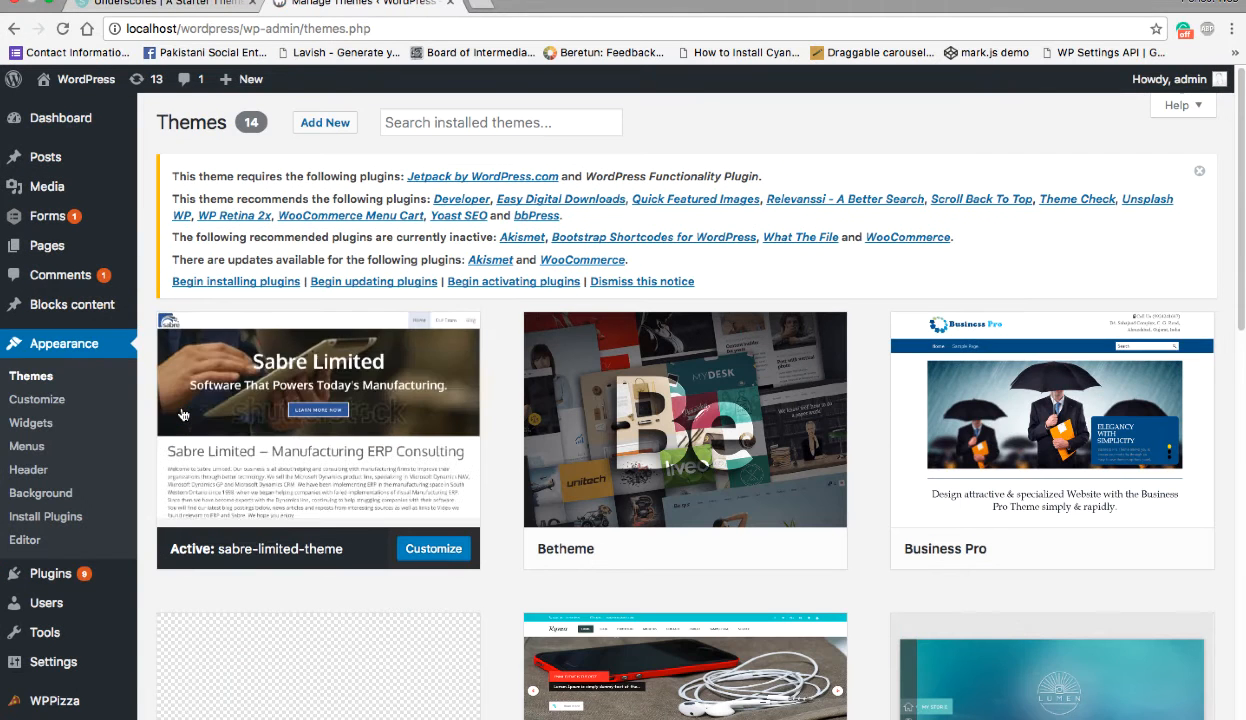
{"action": "scroll", "coordinate": [216, 424], "scroll_direction": "down", "scroll_amount": 6}
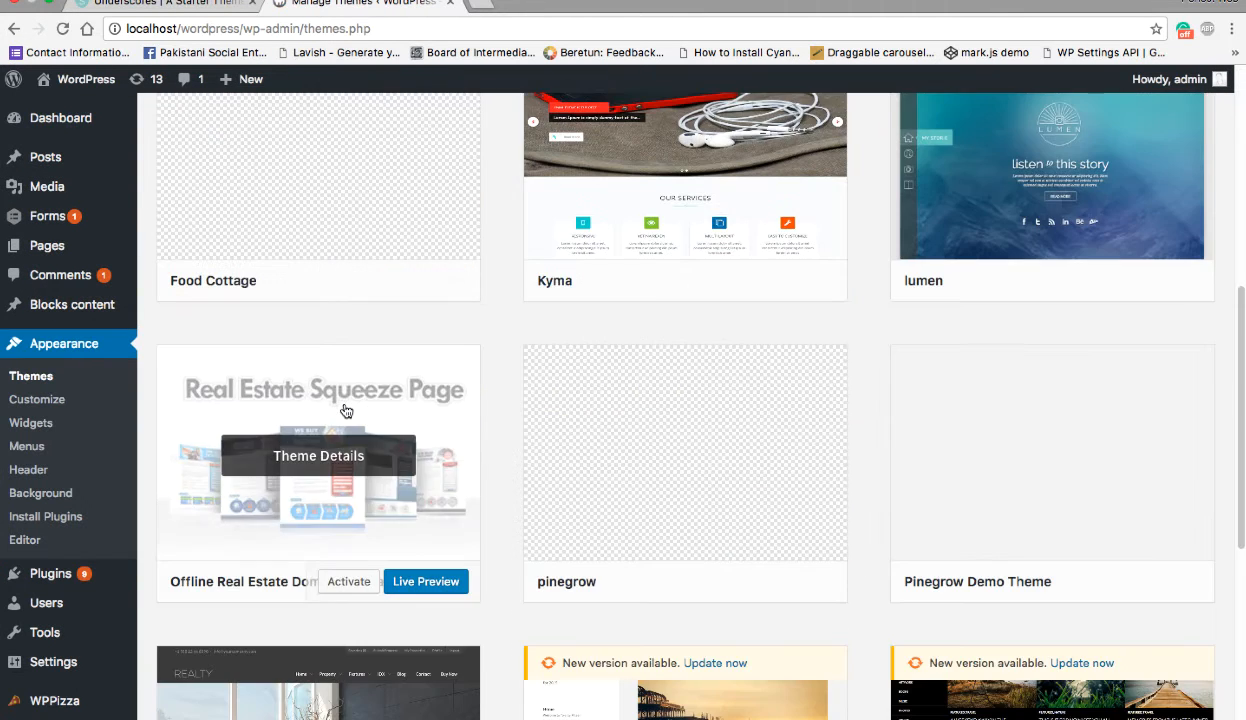
{"action": "left_click", "coordinate": [1030, 445]}
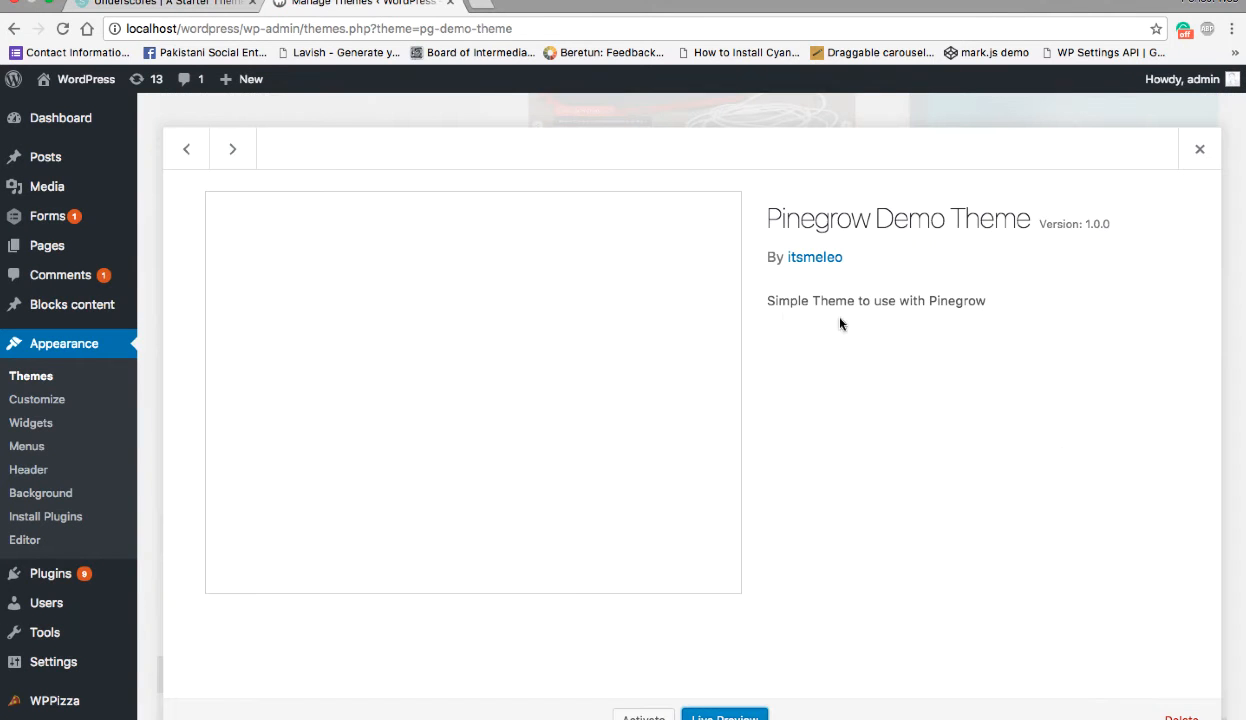
{"action": "left_click_drag", "start_coordinate": [779, 257], "coordinate": [856, 255]}
{"action": "left_click_drag", "start_coordinate": [787, 225], "coordinate": [1112, 225]}
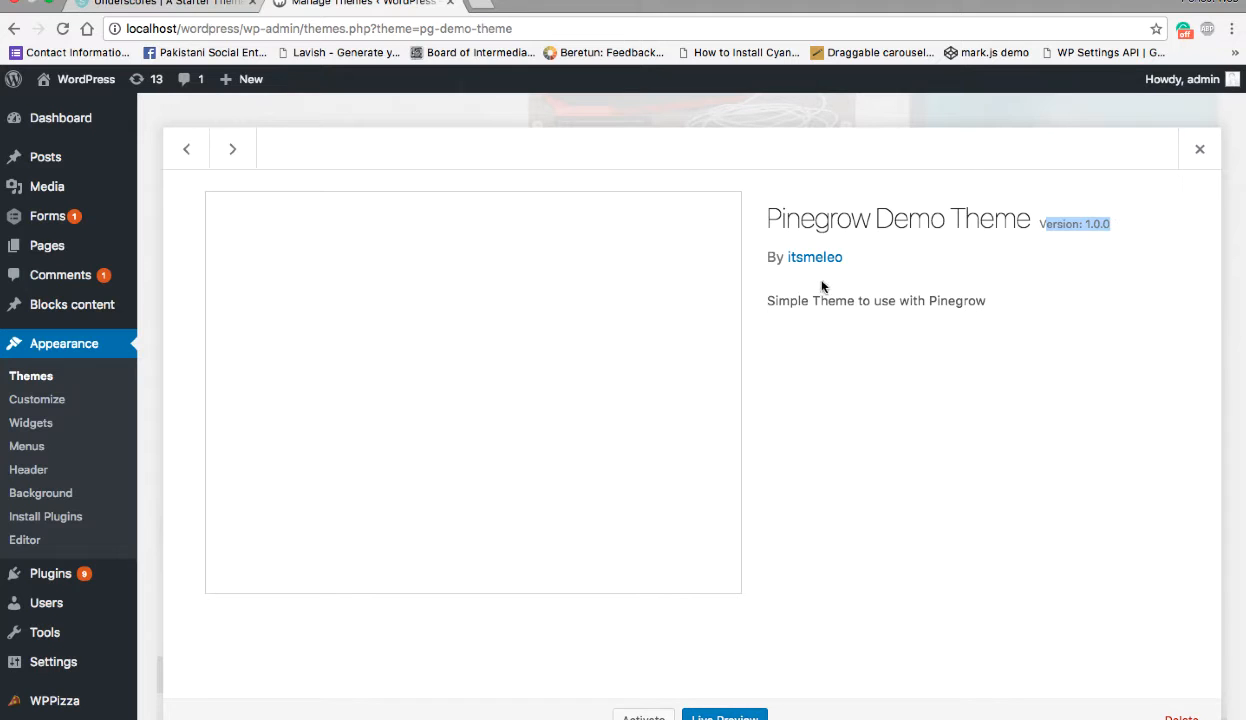
{"action": "left_click_drag", "start_coordinate": [755, 300], "coordinate": [1050, 306]}
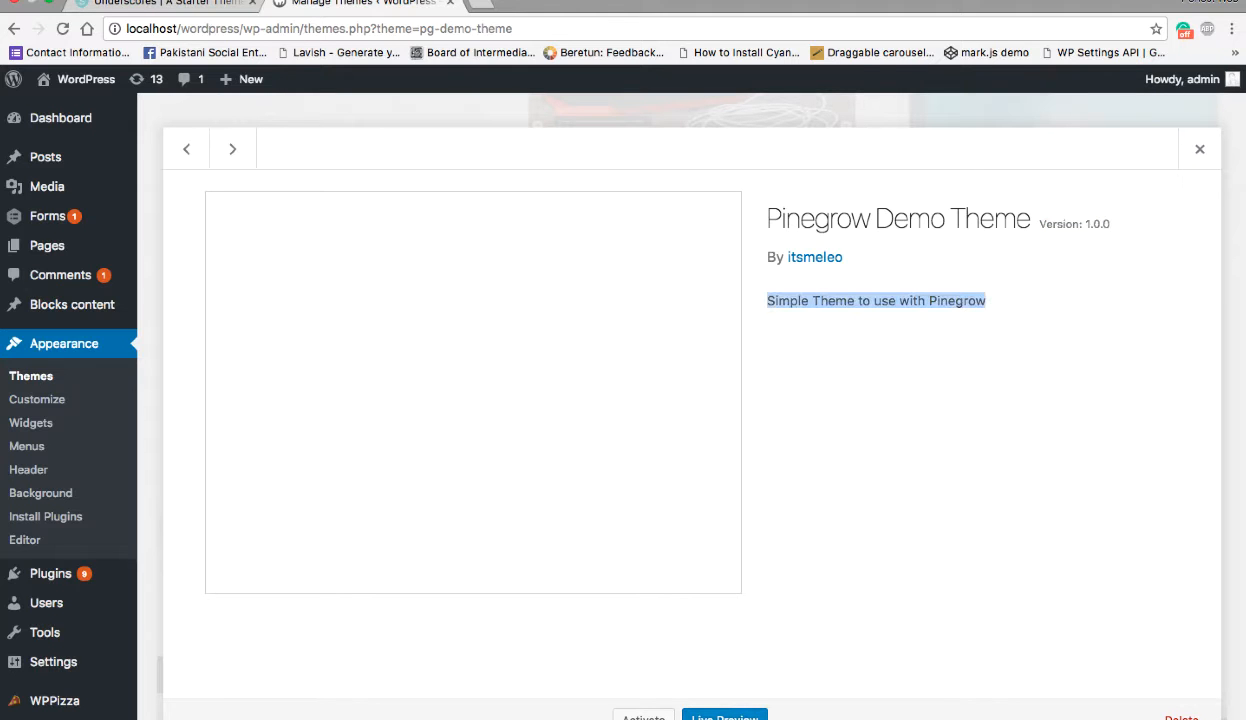
{"action": "left_click", "coordinate": [643, 713]}
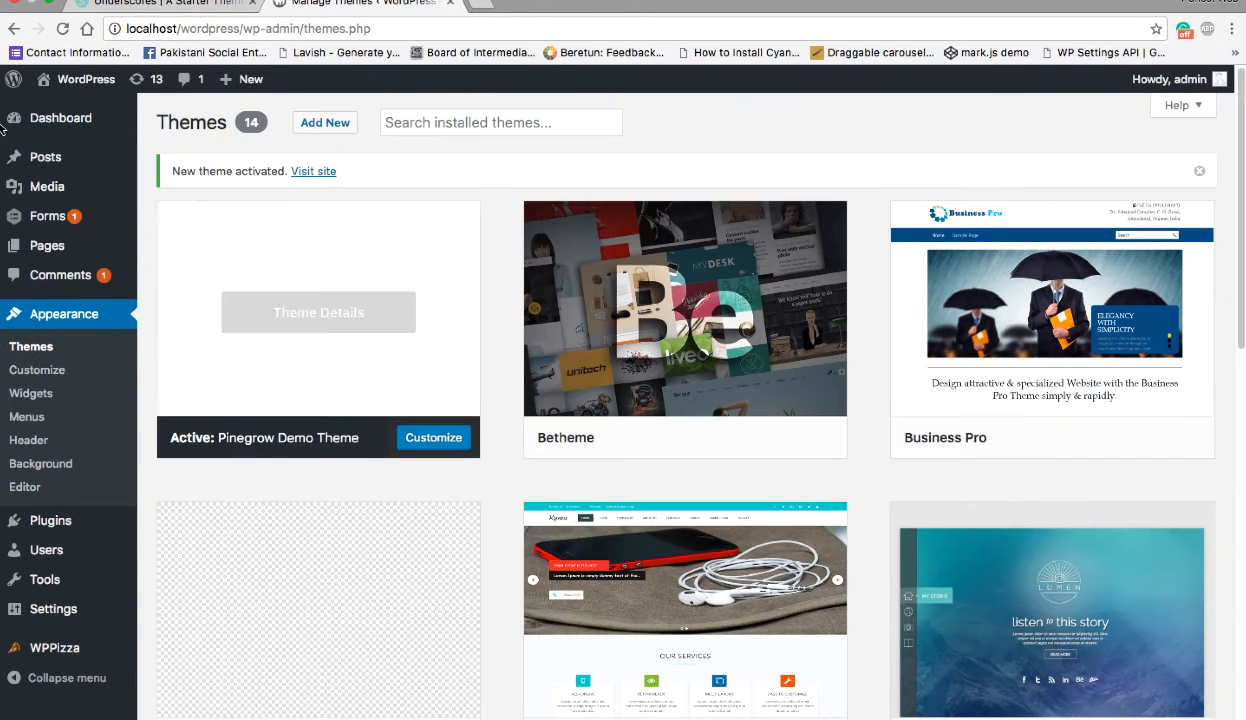
- Log out of the WordPress admin and review the site's front page at localhost/wordpress/
{"action": "mouse_move", "coordinate": [89, 81]}
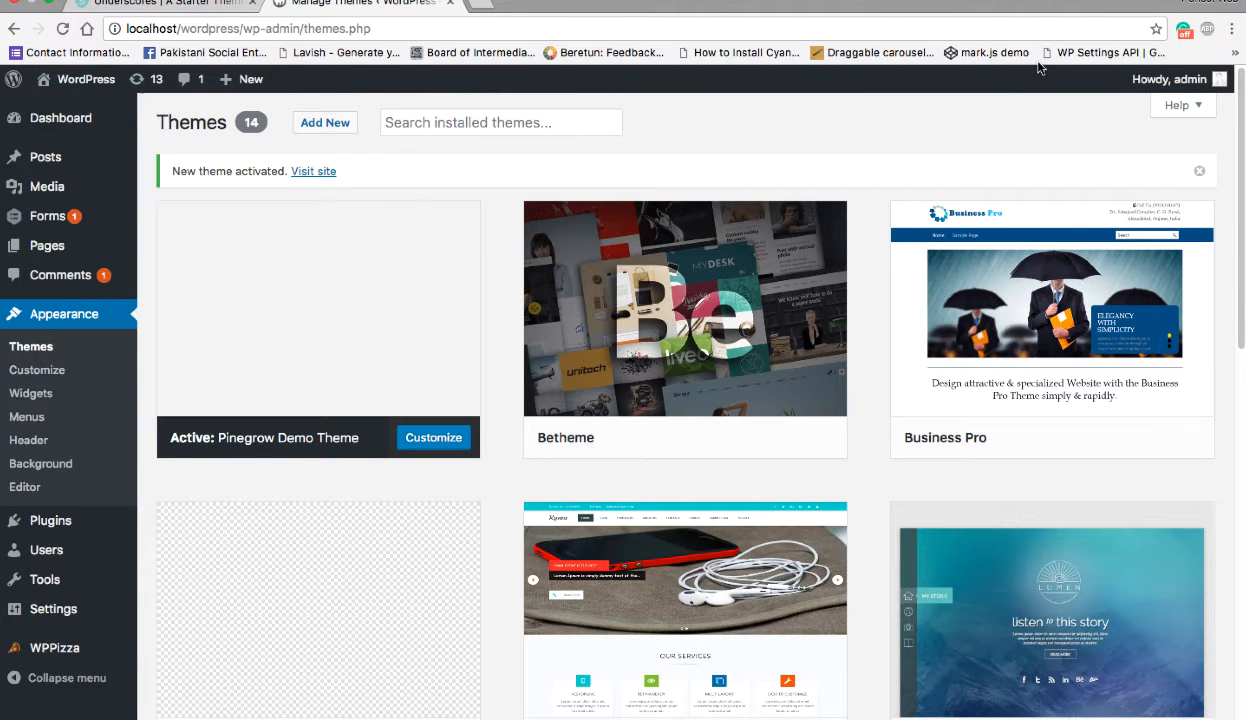
{"action": "mouse_move", "coordinate": [1165, 88]}
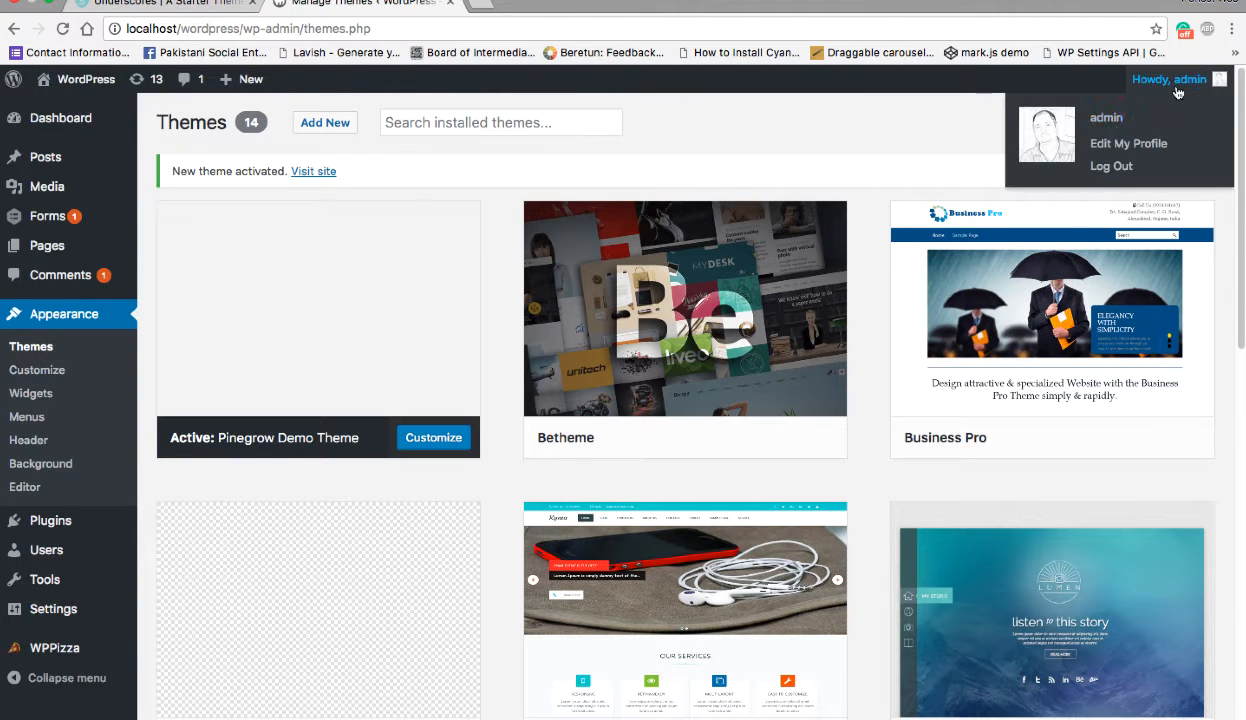
{"action": "left_click", "coordinate": [1117, 170]}
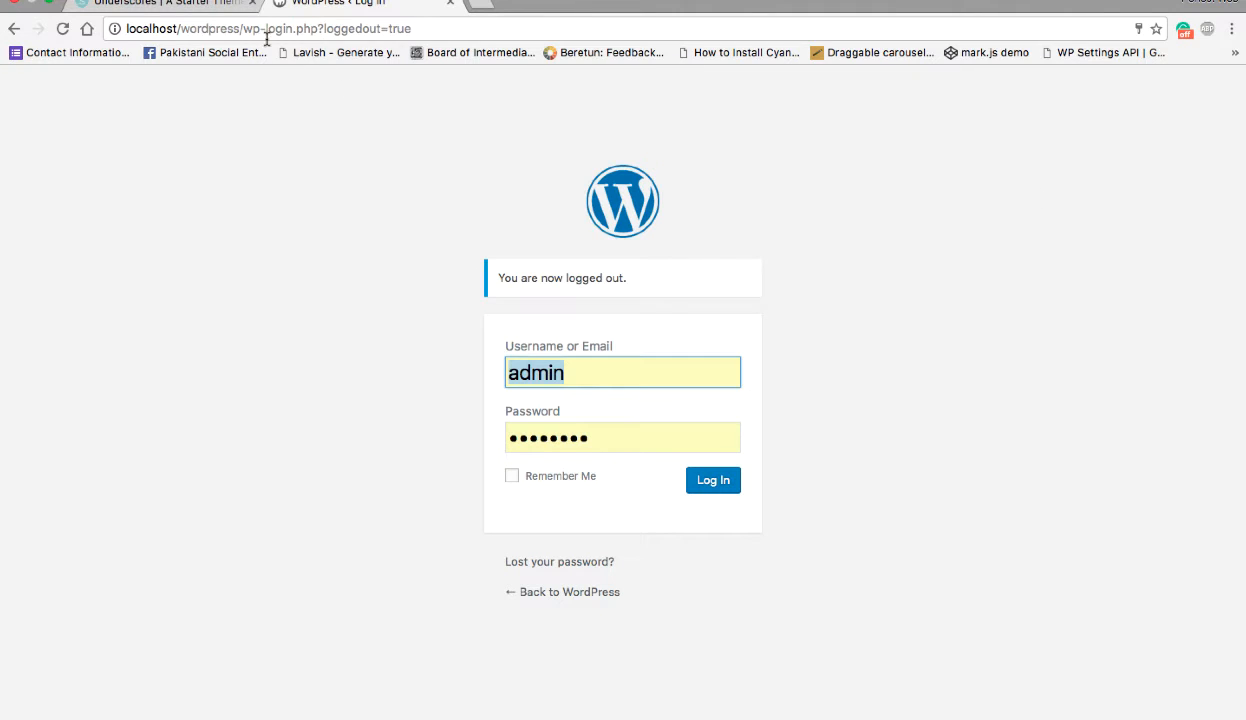
{"action": "left_click_drag", "start_coordinate": [242, 29], "coordinate": [615, 31]}
{"action": "key", "text": "BackSpace"}
{"action": "key", "text": "Return"}
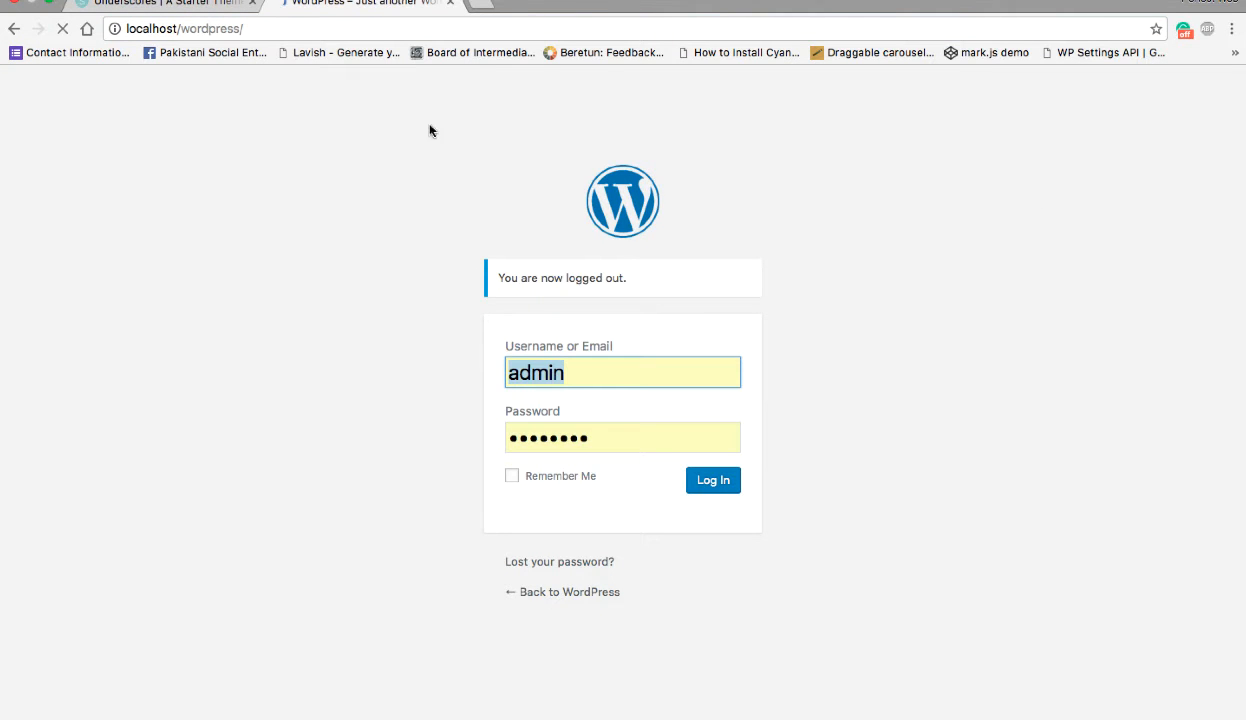
{"action": "scroll", "coordinate": [361, 378], "scroll_direction": "down", "scroll_amount": 10}
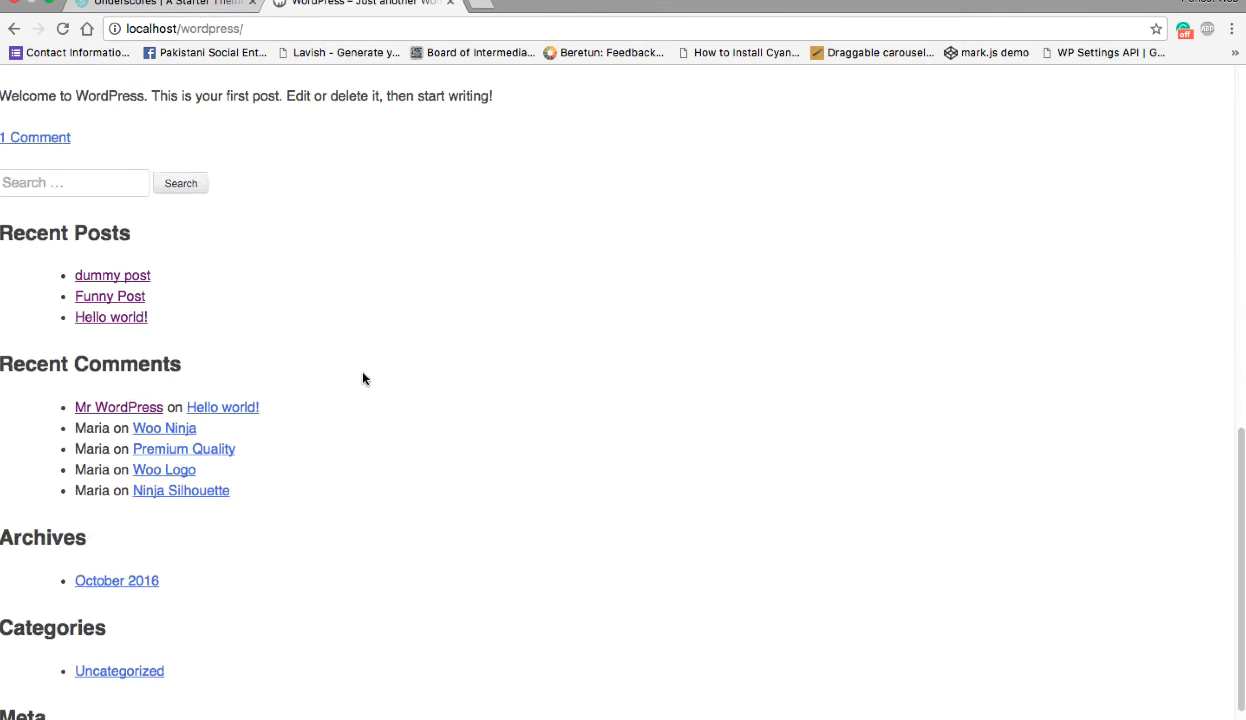
{"action": "scroll", "coordinate": [363, 378], "scroll_direction": "up", "scroll_amount": 10}
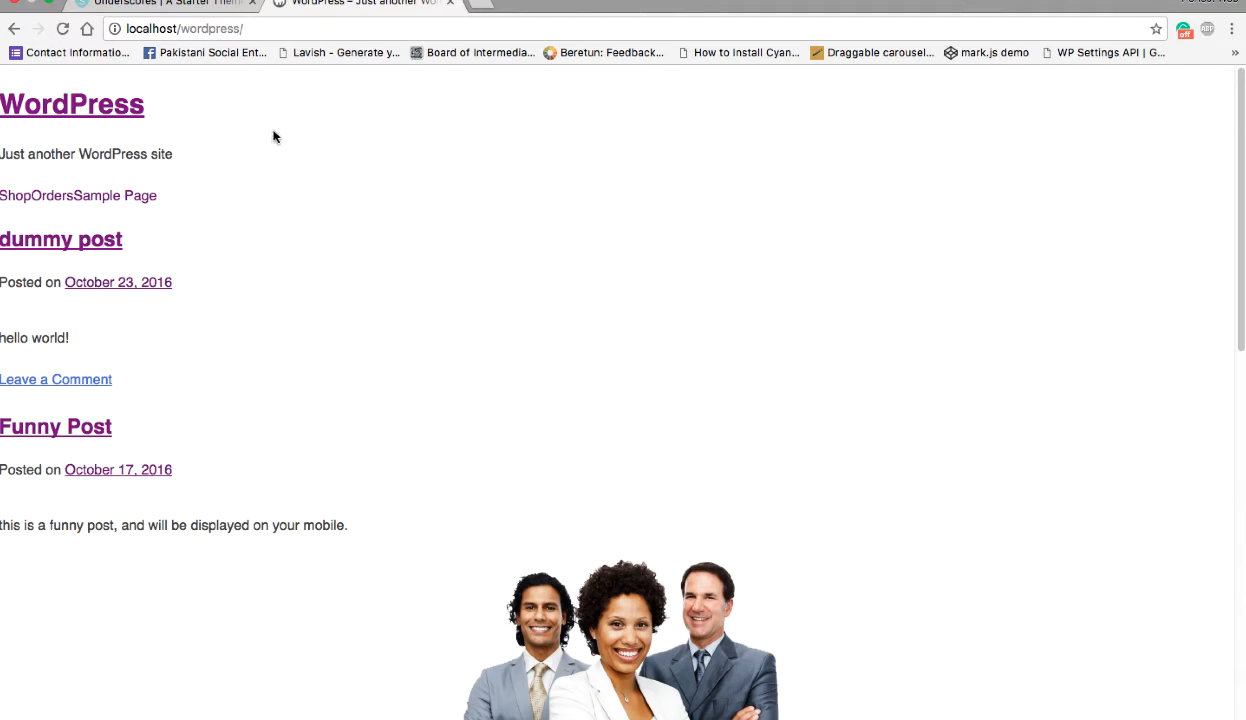
{"action": "scroll", "coordinate": [603, 440], "scroll_direction": "down", "scroll_amount": 10}
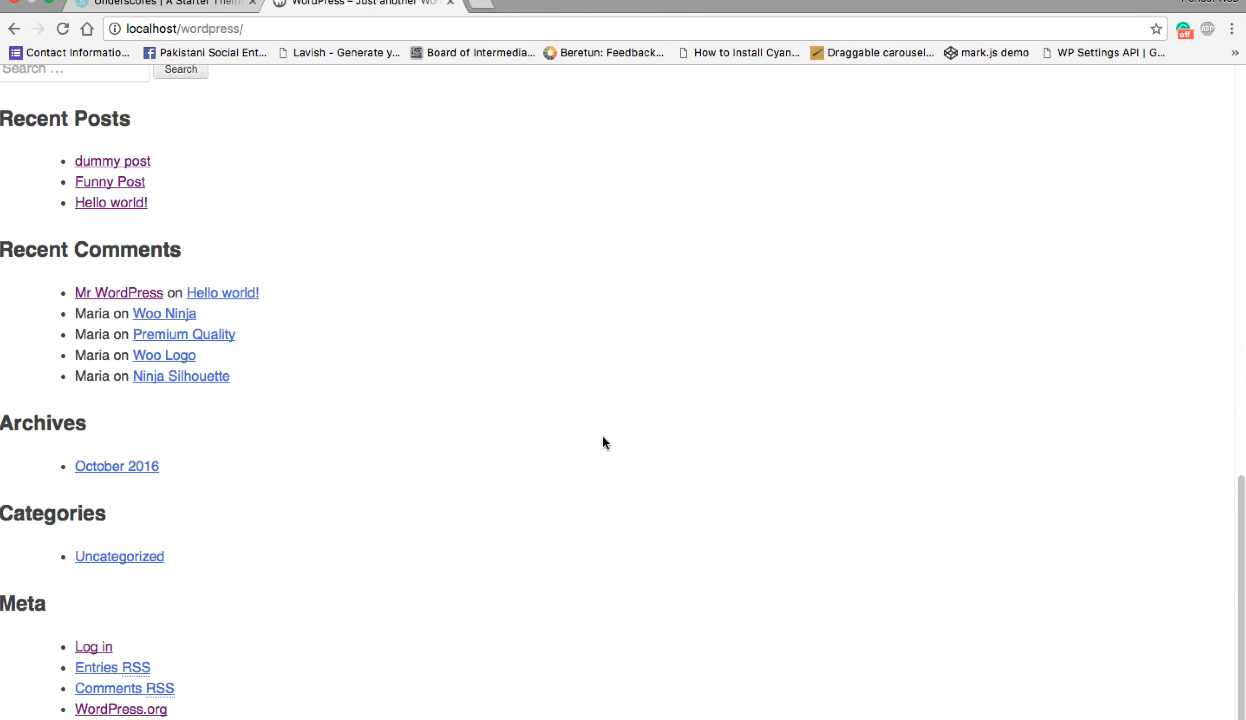
- Switch to Pinegrow and clear its list of recent files and projects
{"action": "key", "text": "ctrl+Right"}
{"action": "key", "text": "ctrl+Right"}
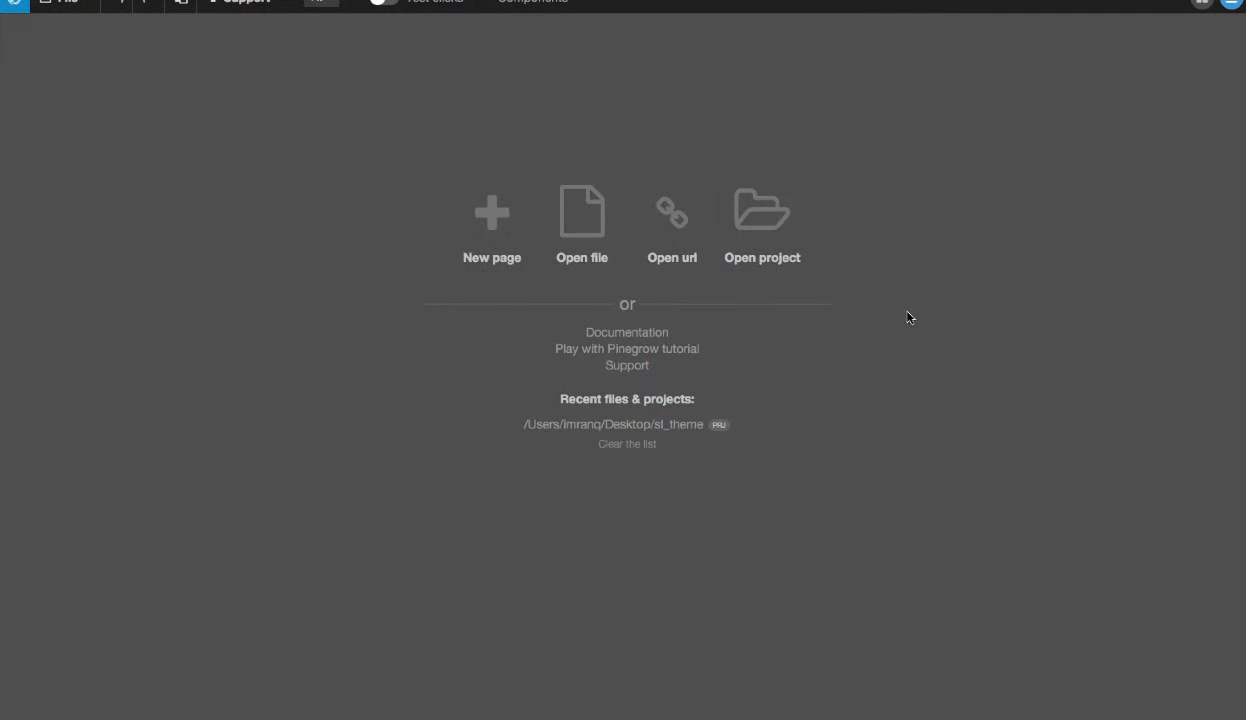
{"action": "left_click", "coordinate": [629, 444]}
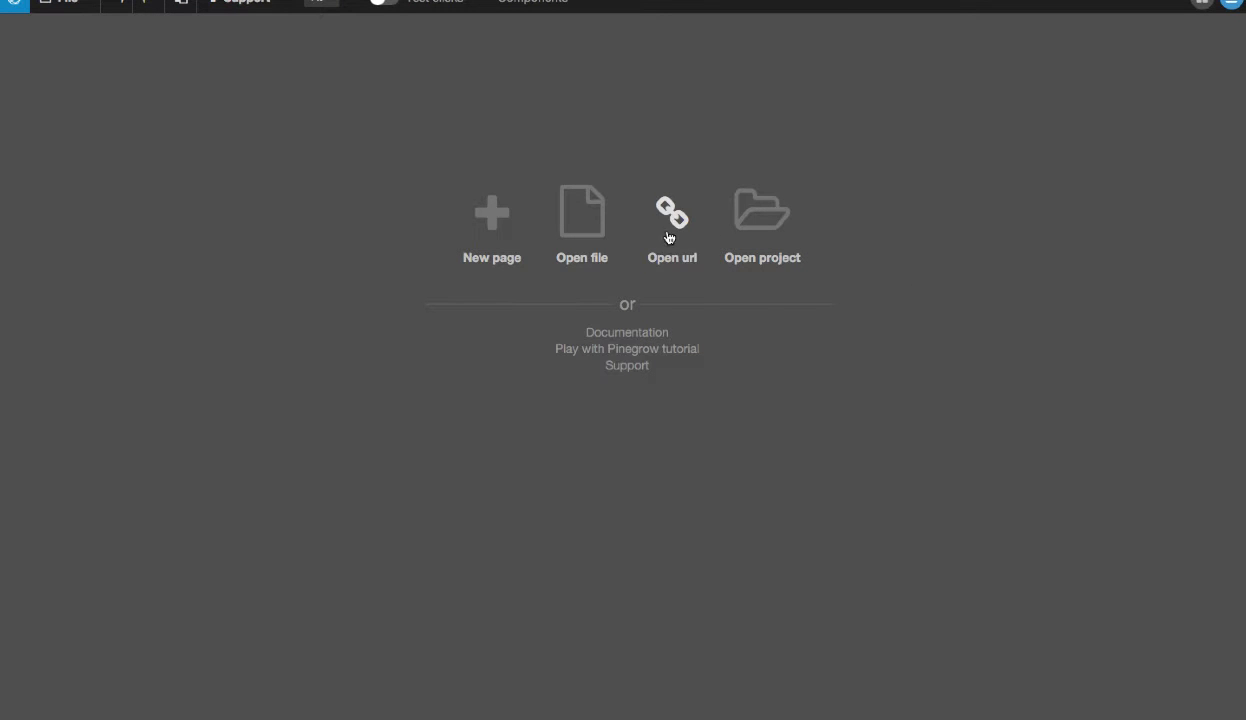
{"action": "left_click", "coordinate": [652, 212]}
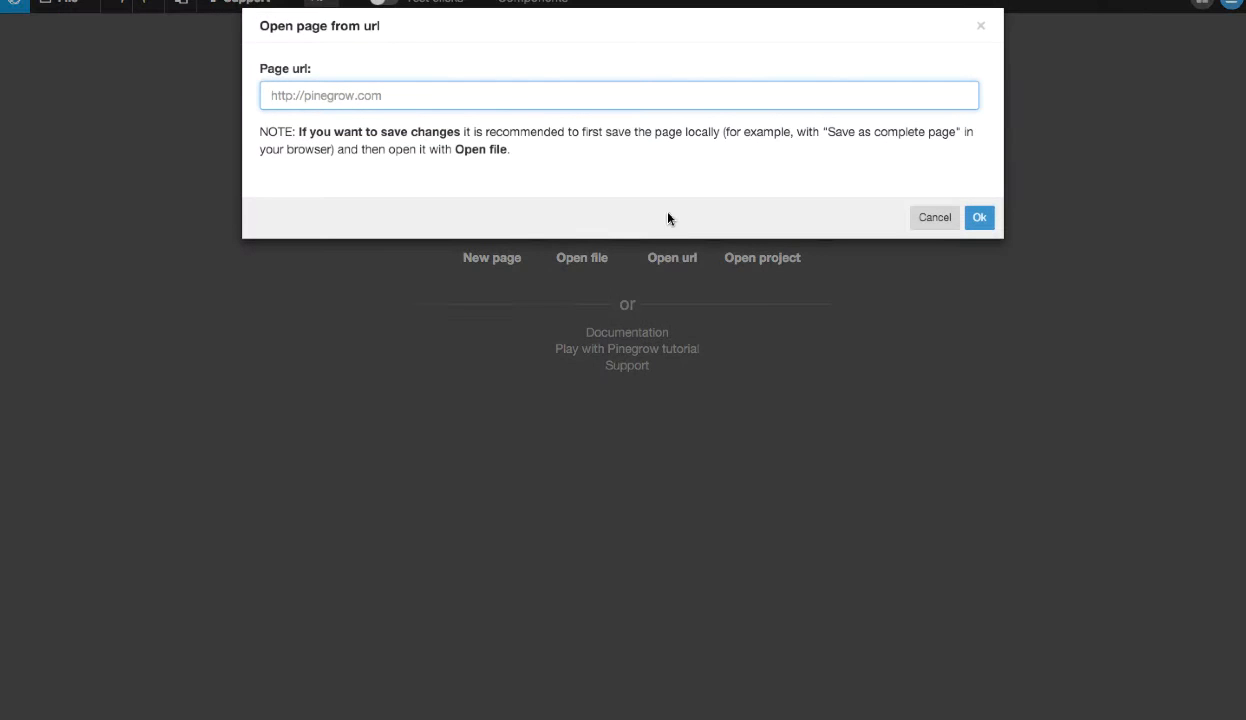
{"action": "type", "text": "http://localhost/wordpress"}
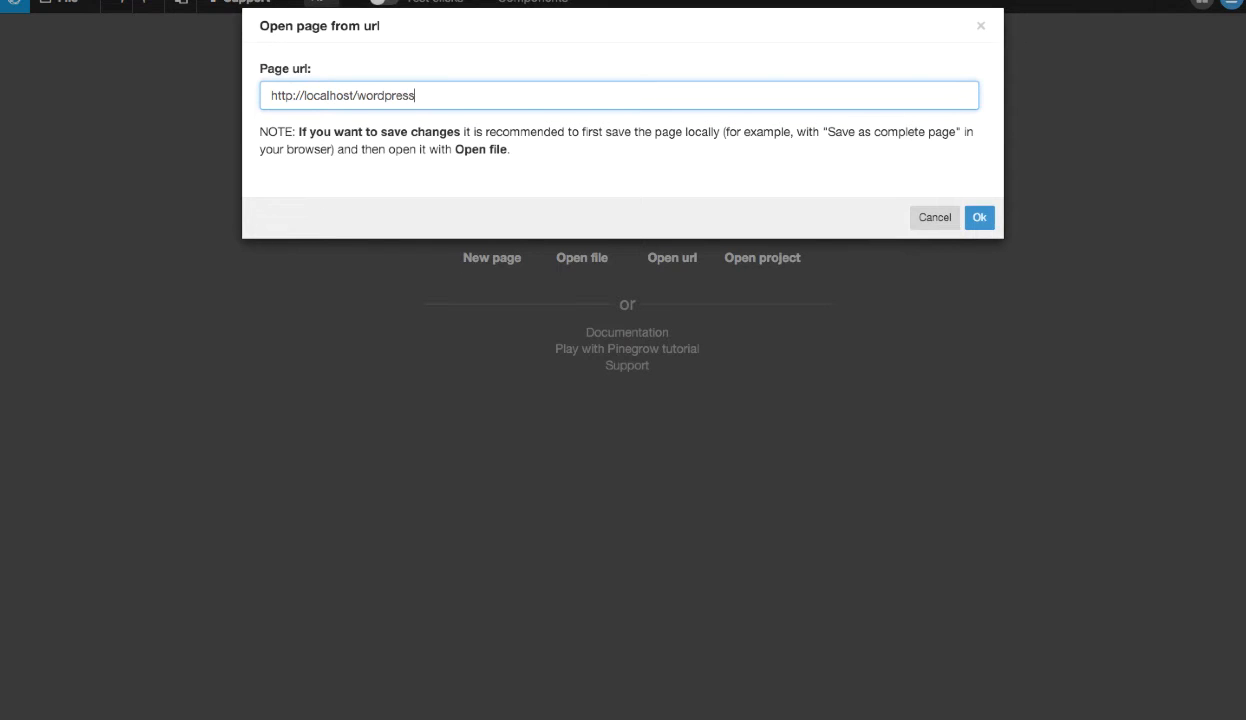
{"action": "key", "text": "ctrl+Left"}
{"action": "key", "text": "ctrl+Left"}
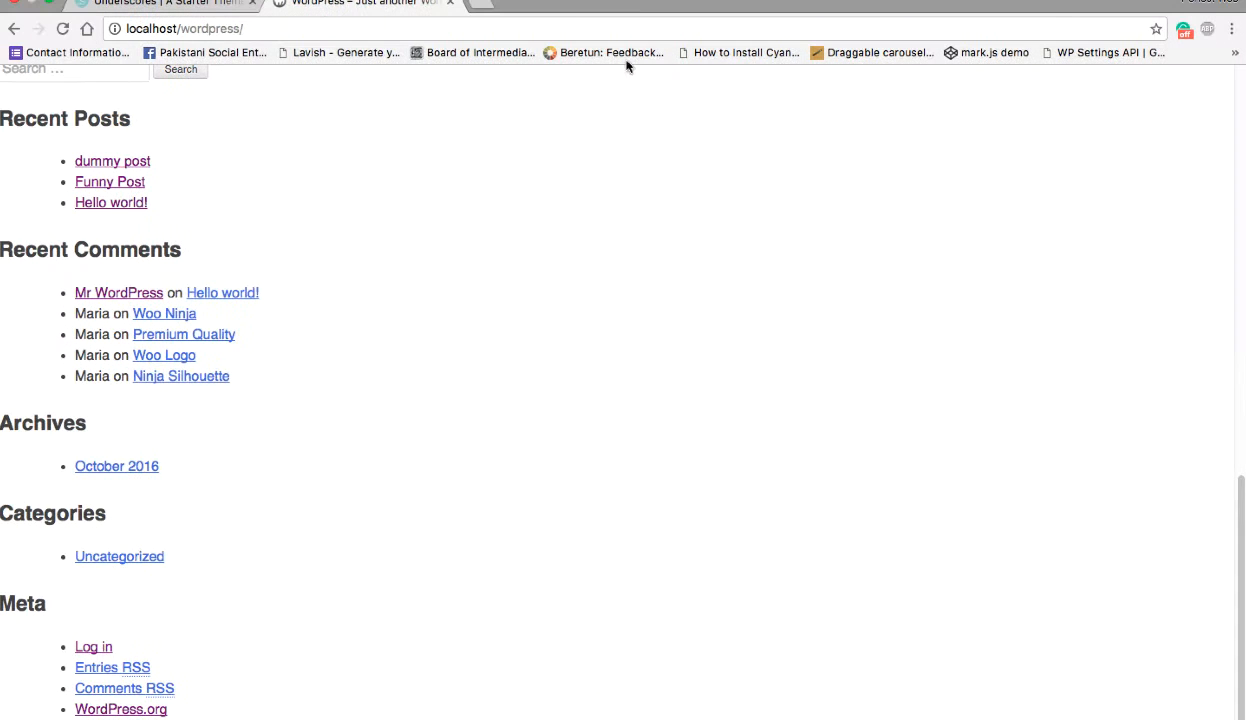
{"action": "left_click_drag", "start_coordinate": [240, 32], "coordinate": [128, 27]}
{"action": "left_click_drag", "start_coordinate": [292, 33], "coordinate": [68, 33]}
{"action": "right_click", "coordinate": [157, 33]}
{"action": "left_click", "coordinate": [185, 53]}
{"action": "key", "text": "ctrl+Right"}
{"action": "key", "text": "ctrl+Right"}
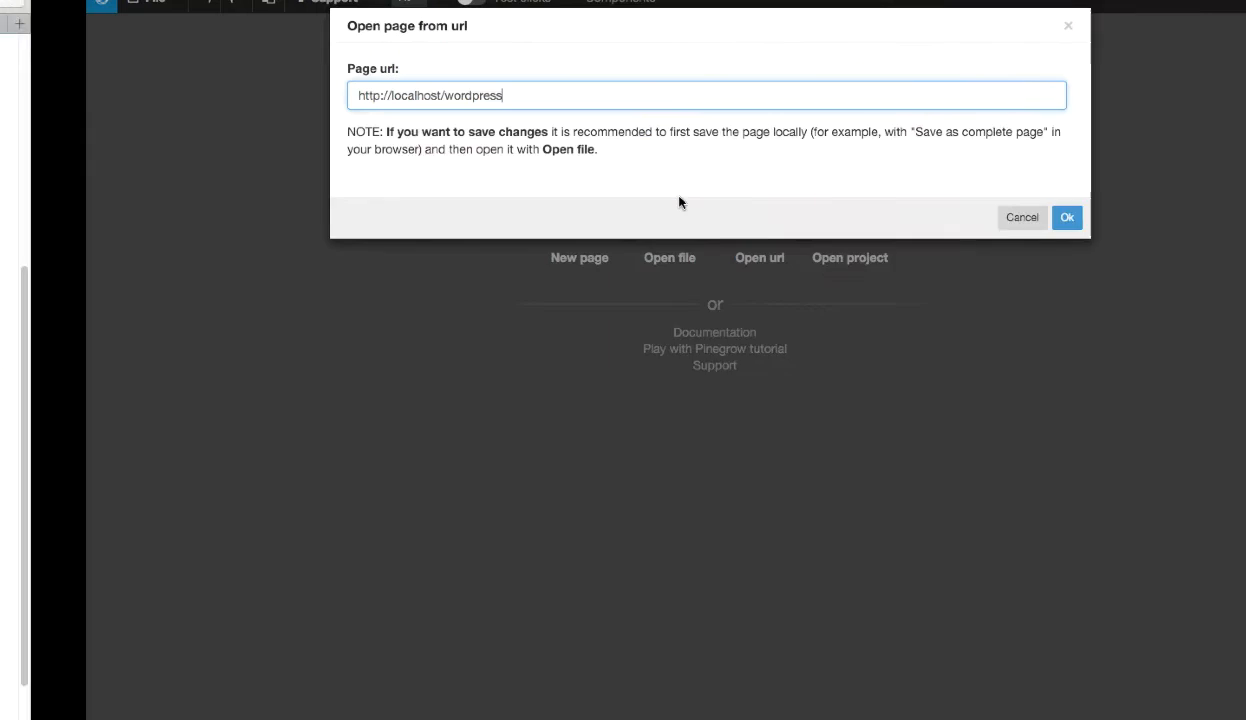
{"action": "left_click_drag", "start_coordinate": [485, 97], "coordinate": [370, 80]}
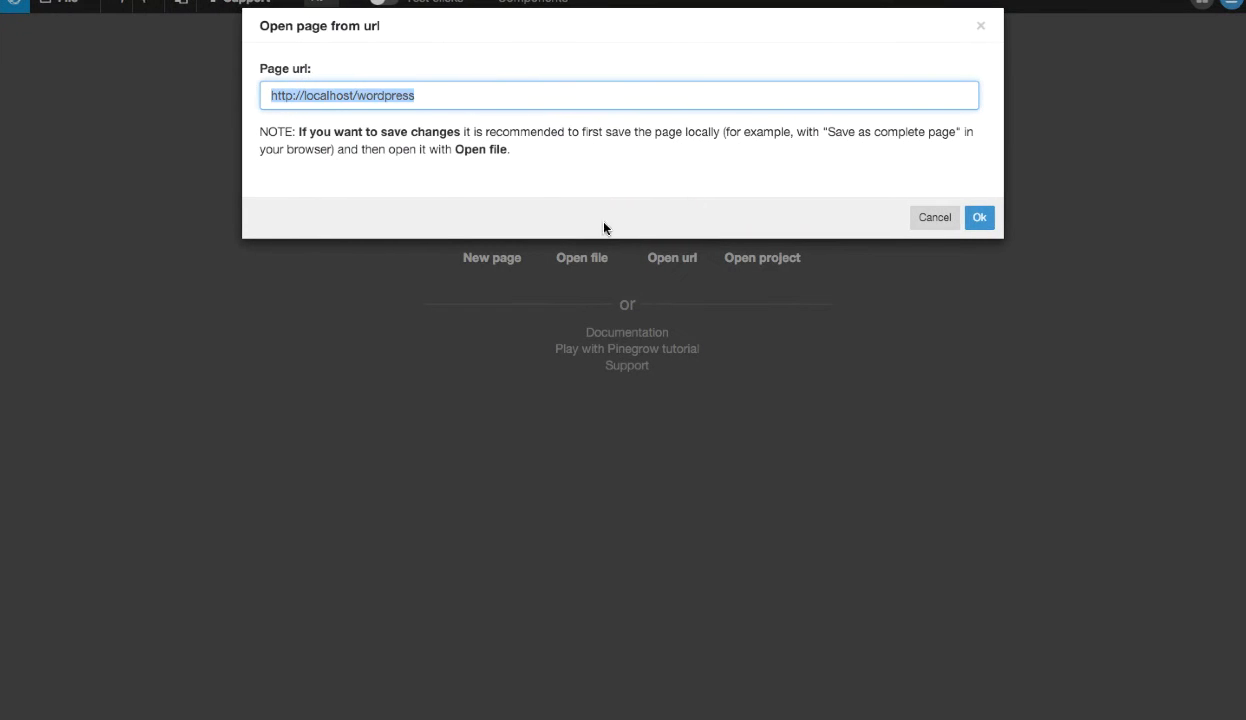
{"action": "key", "text": "super+v"}
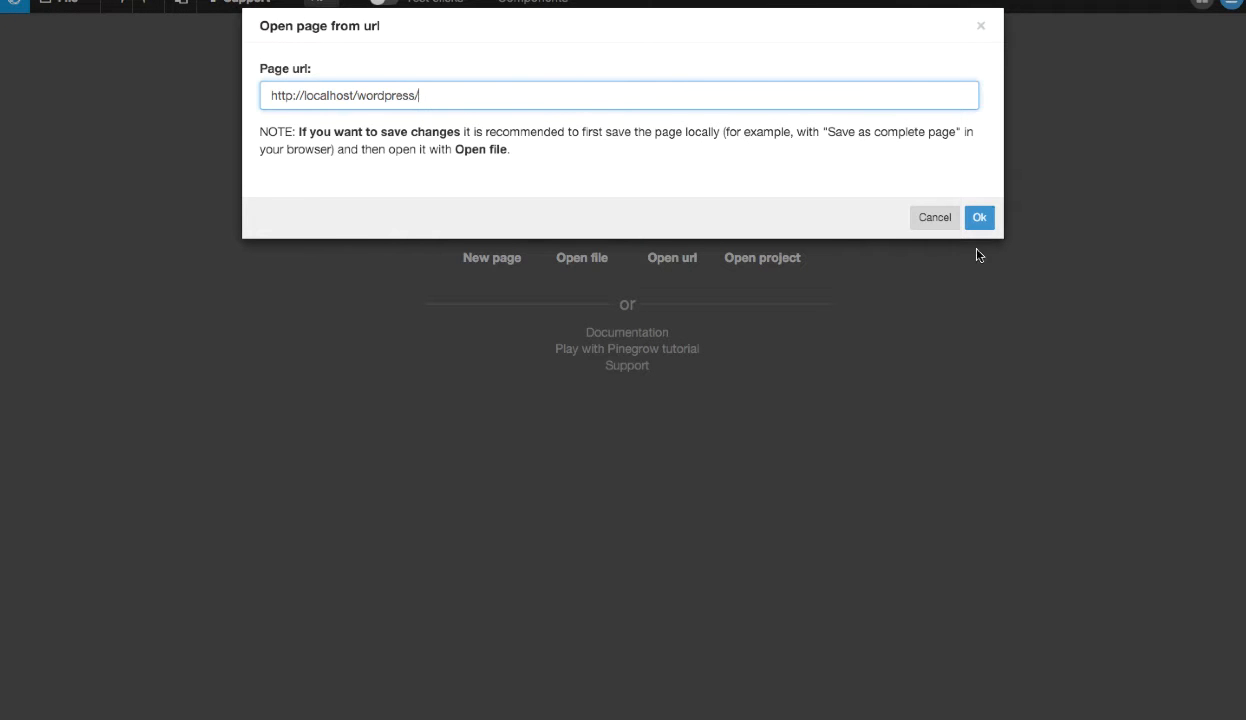
{"action": "left_click", "coordinate": [972, 219]}
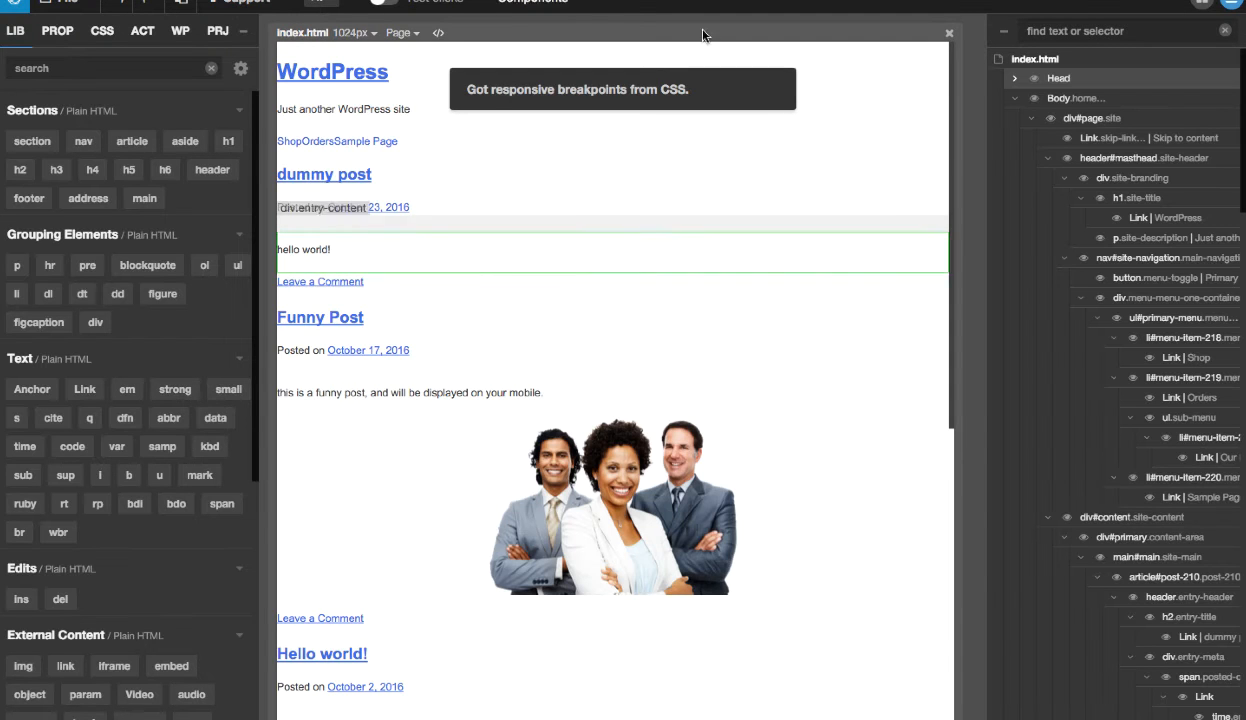
- Preview the page at the laptop width of 1280 px and return to the tablet-landscape width of 1024 px
{"action": "left_click", "coordinate": [360, 33]}
{"action": "left_click", "coordinate": [360, 80]}
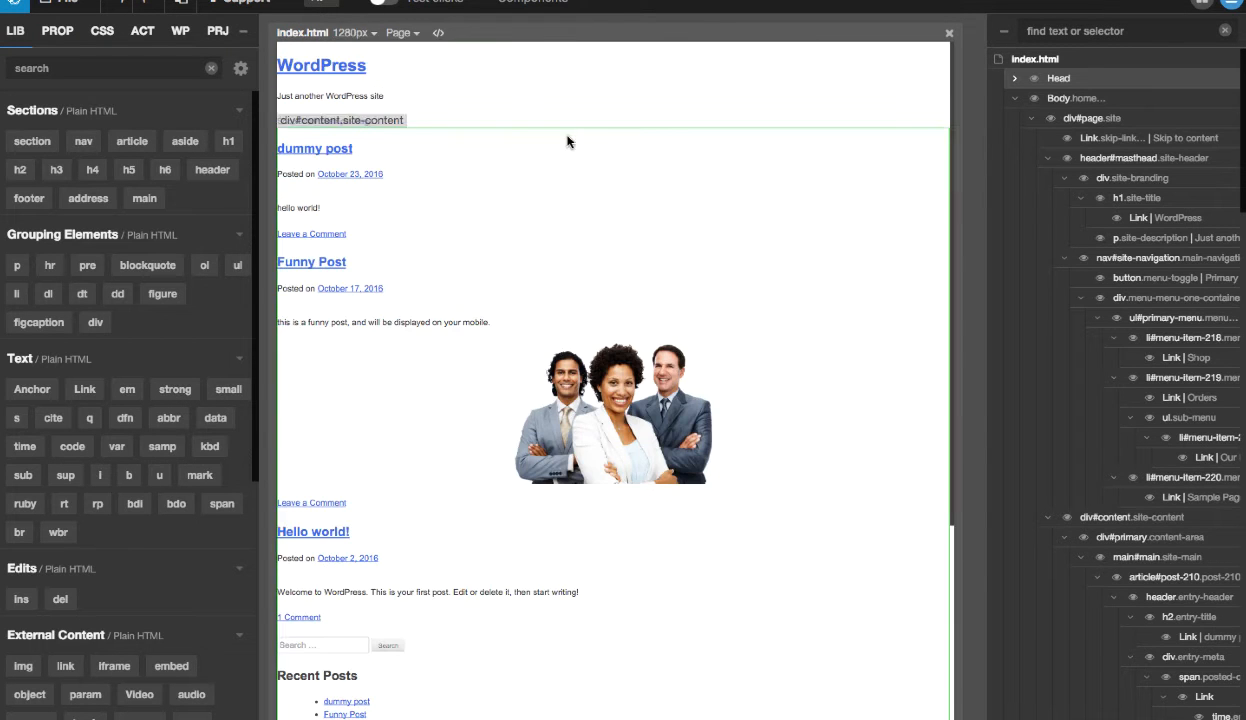
{"action": "left_click", "coordinate": [320, 185]}
{"action": "left_click", "coordinate": [352, 36]}
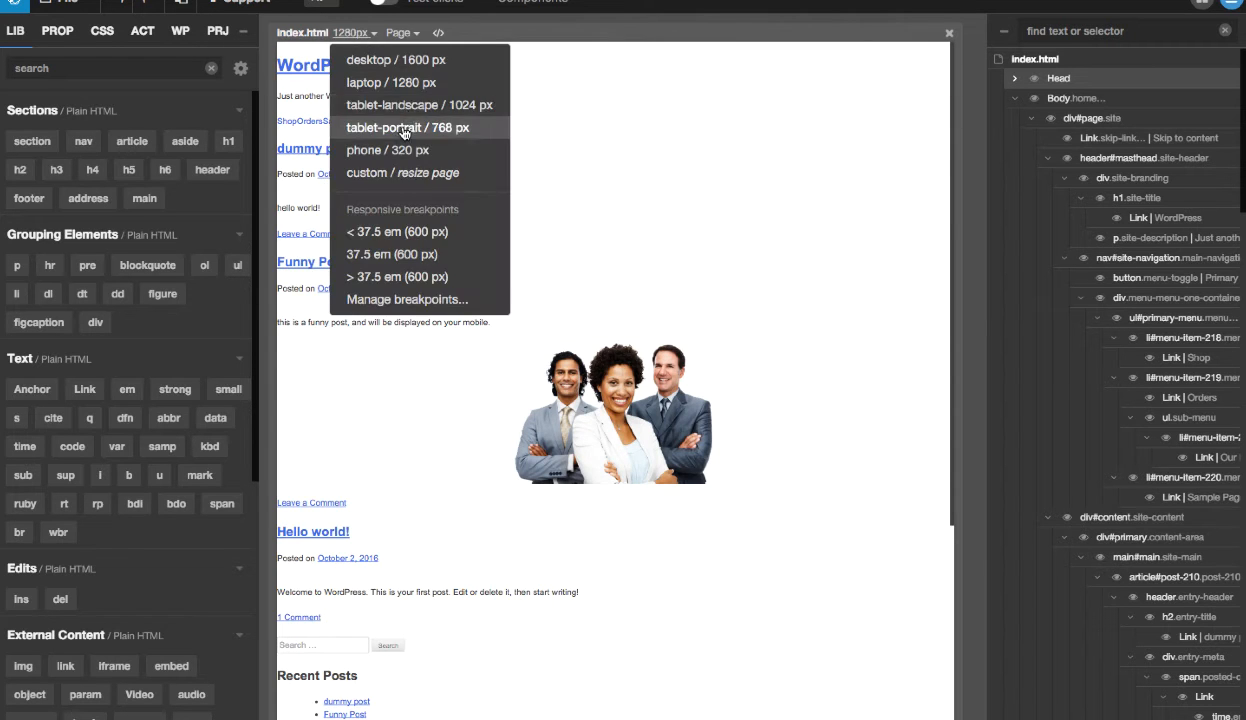
{"action": "left_click", "coordinate": [399, 106]}
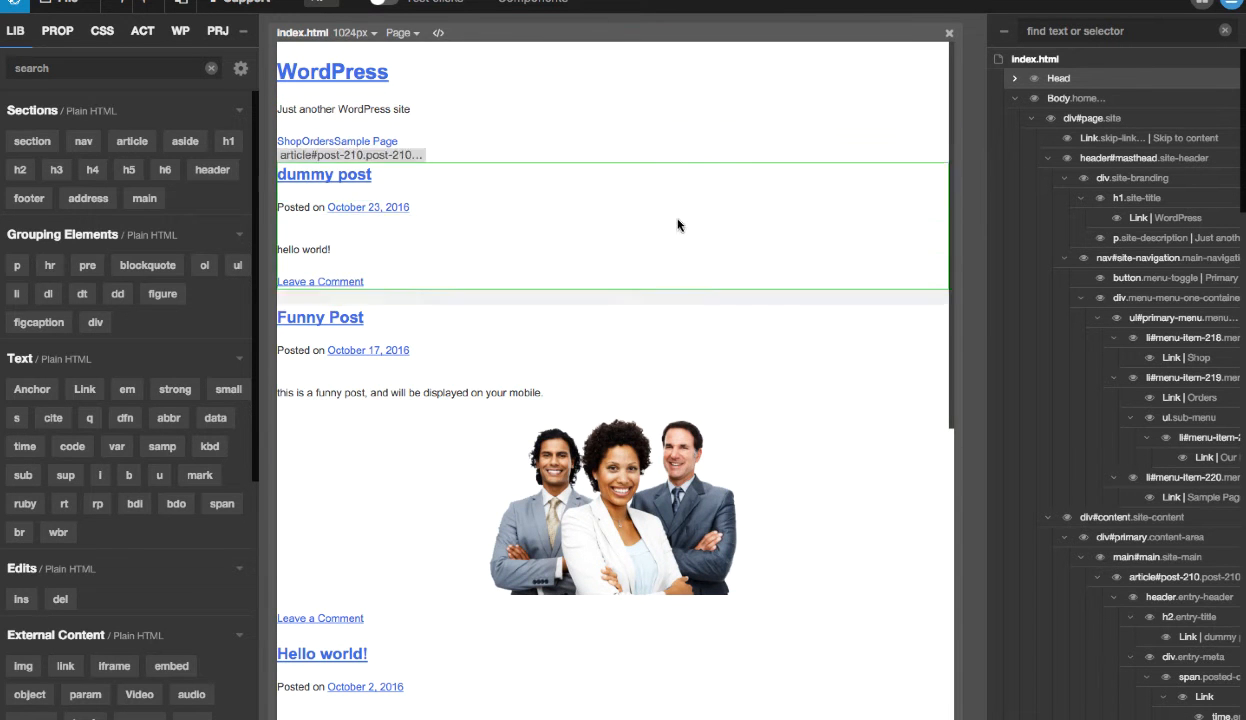
- Collapse the header#masthead and div#content branches in the page's element tree
{"action": "left_click", "coordinate": [1032, 124]}
{"action": "left_click", "coordinate": [1032, 124]}
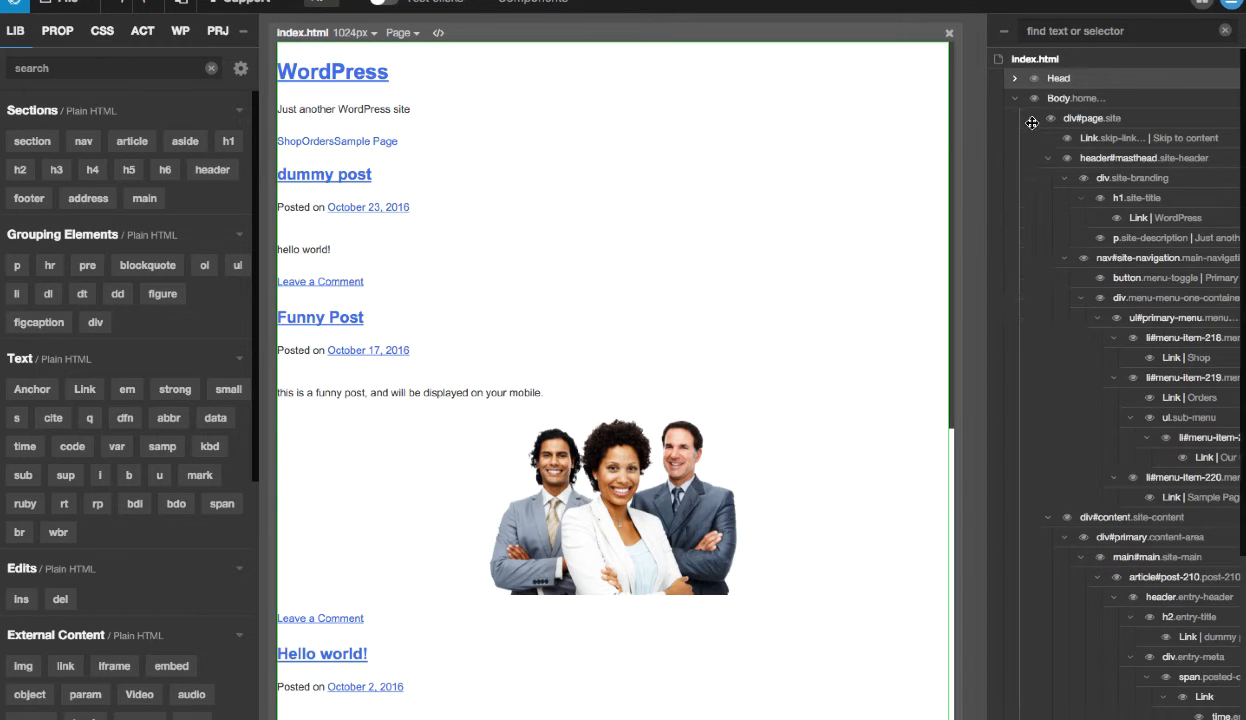
{"action": "left_click", "coordinate": [1048, 161]}
{"action": "left_click", "coordinate": [1048, 178]}
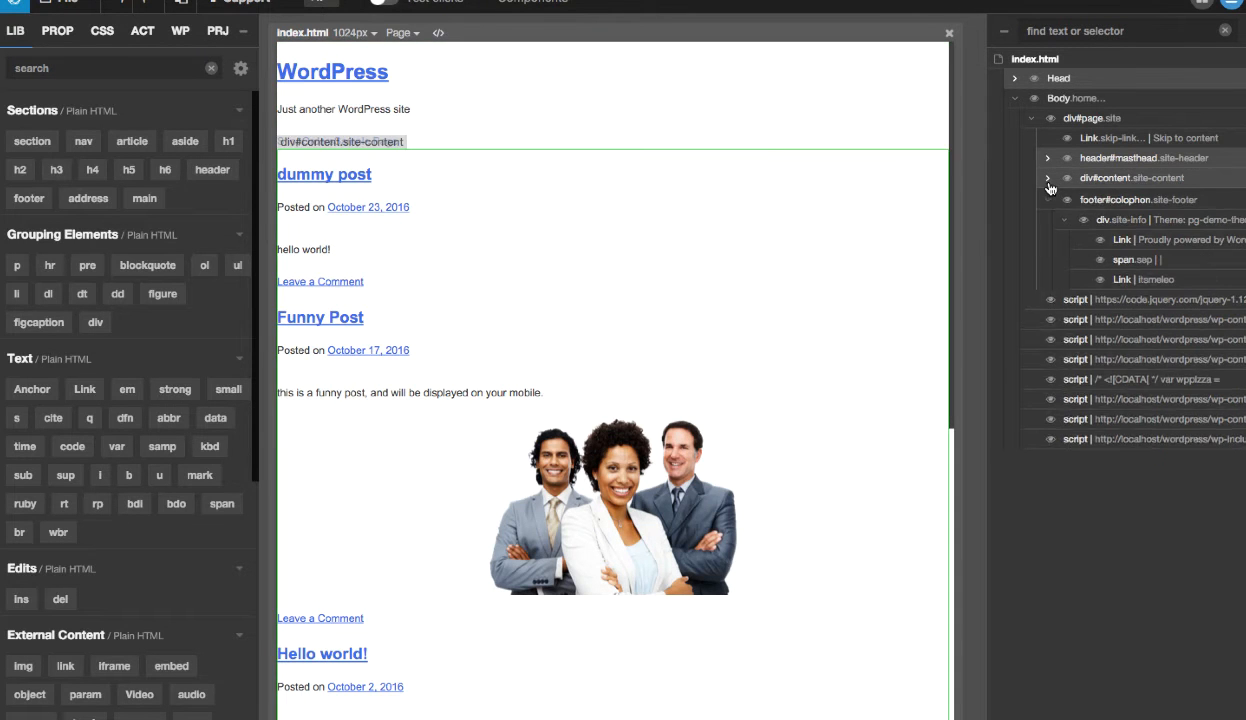
- Collapse the footer#colophon branch and locate the header#masthead, div#content and footer#colophon elements on the page in turn
{"action": "left_click", "coordinate": [1048, 199]}
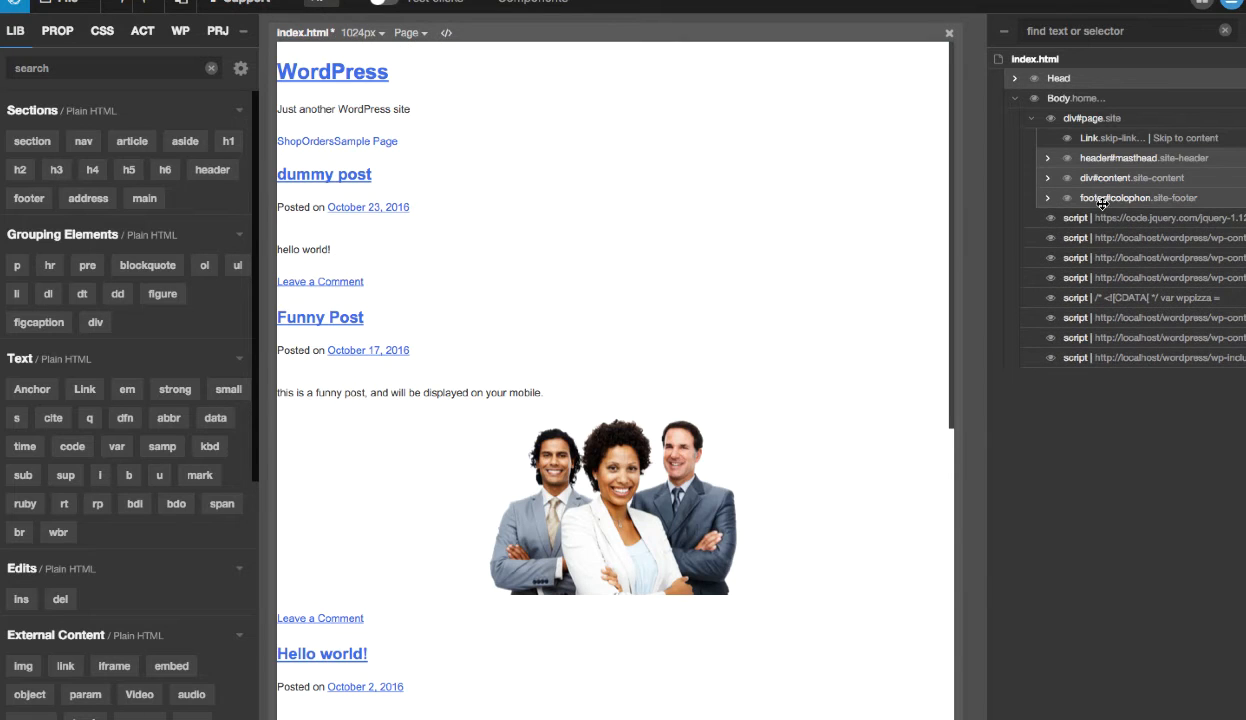
{"action": "left_click", "coordinate": [1108, 158]}
{"action": "left_click", "coordinate": [1131, 177]}
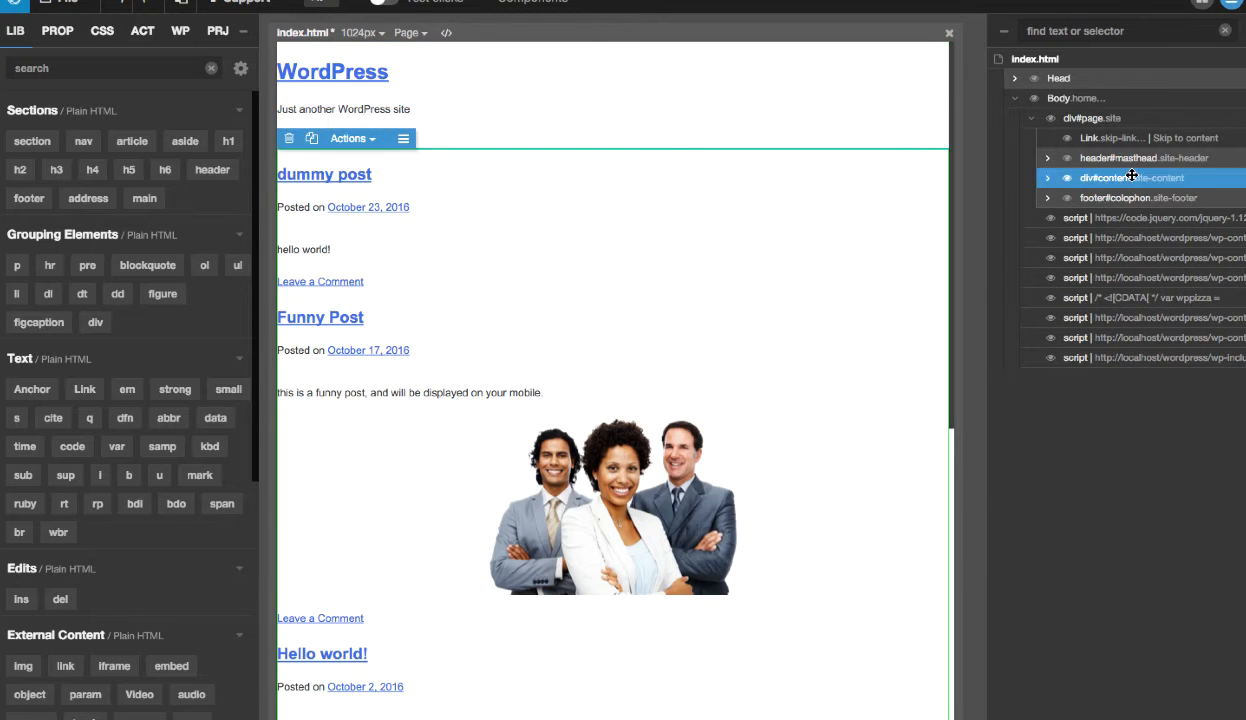
{"action": "left_click", "coordinate": [1123, 198]}
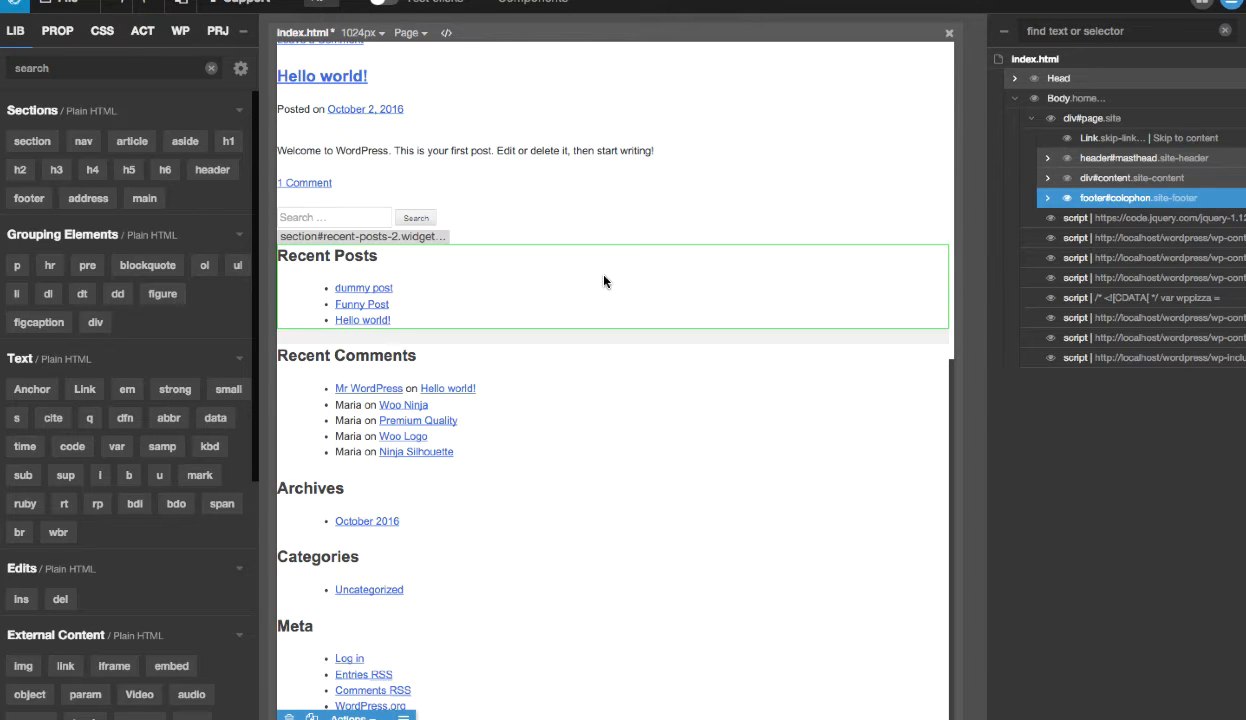
{"action": "left_click", "coordinate": [335, 718]}
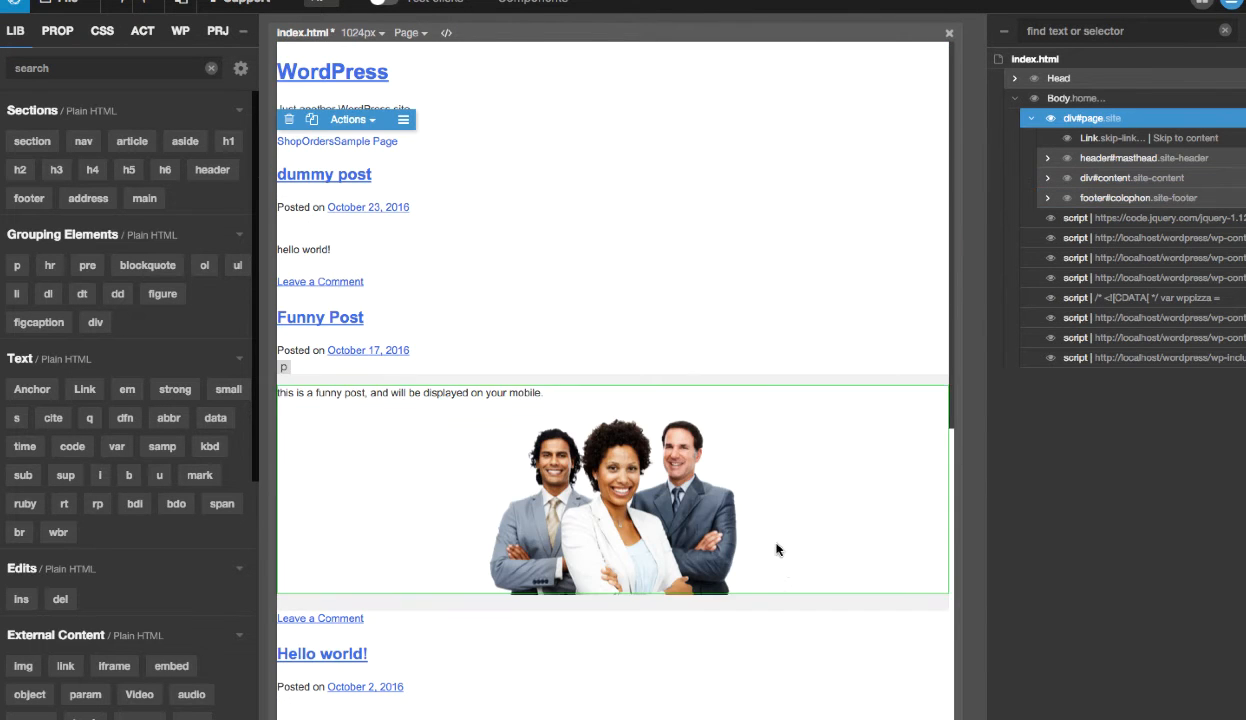
- Disable the wppizza-default.css stylesheet and both inline stylesheets, leaving the theme's style.css active
{"action": "left_click", "coordinate": [103, 33]}
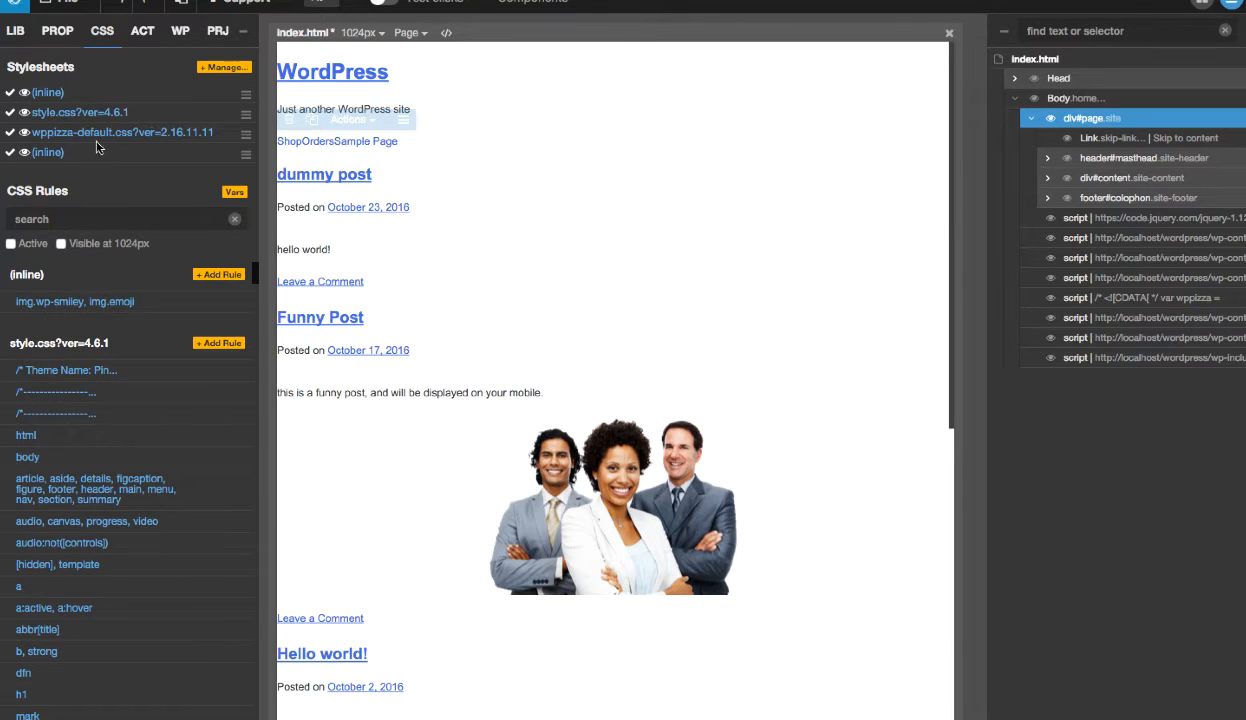
{"action": "left_click", "coordinate": [10, 132]}
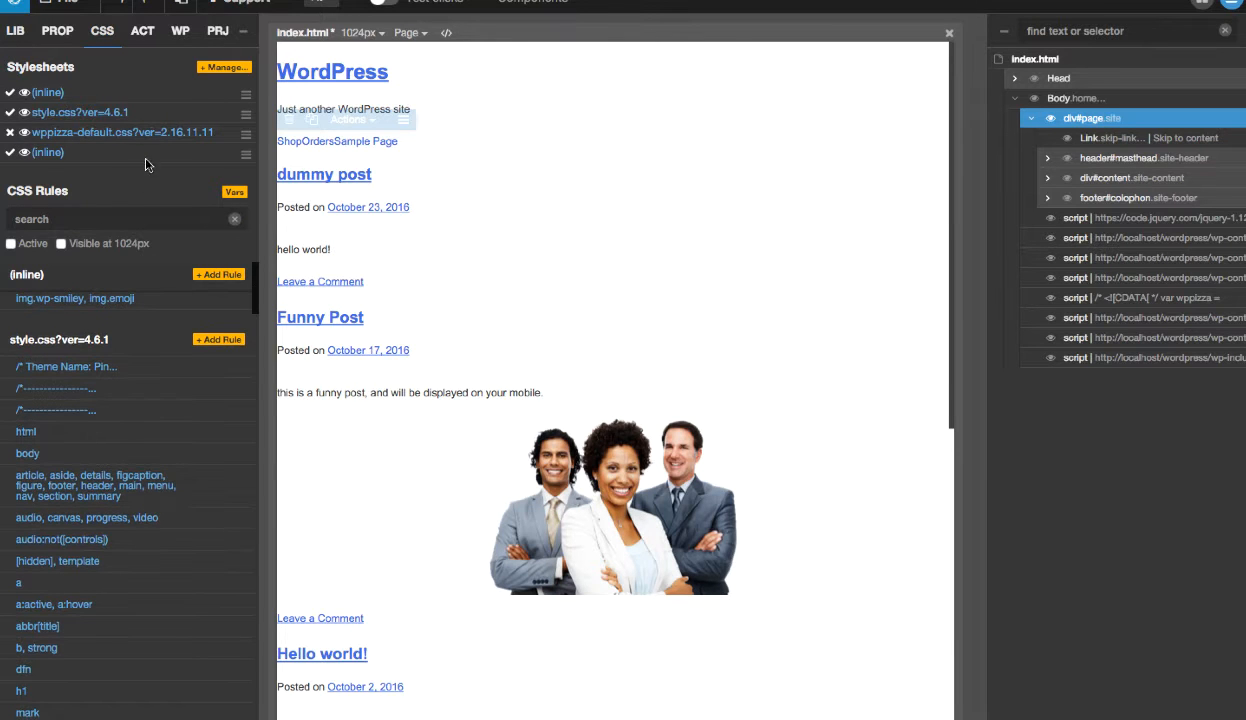
{"action": "left_click", "coordinate": [10, 153]}
{"action": "left_click", "coordinate": [10, 92]}
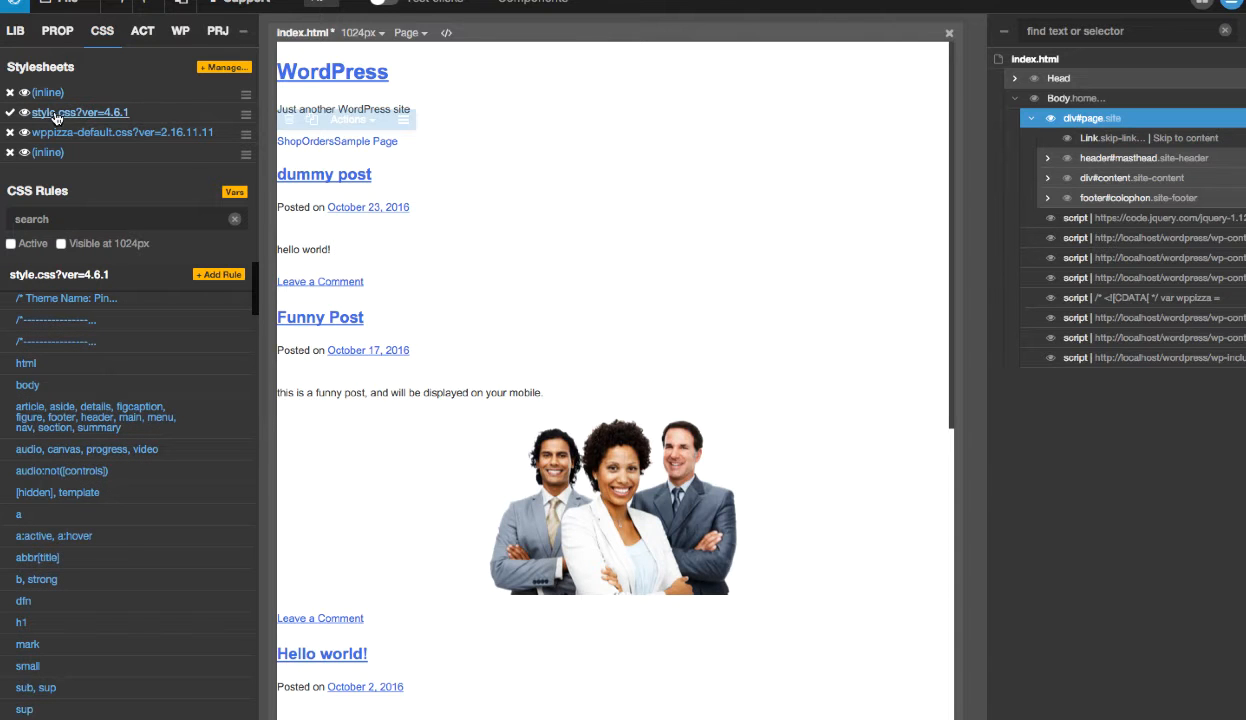
- Remove the wppizza-default.css stylesheet from the page through the Stylesheets Manager
{"action": "left_click", "coordinate": [211, 70]}
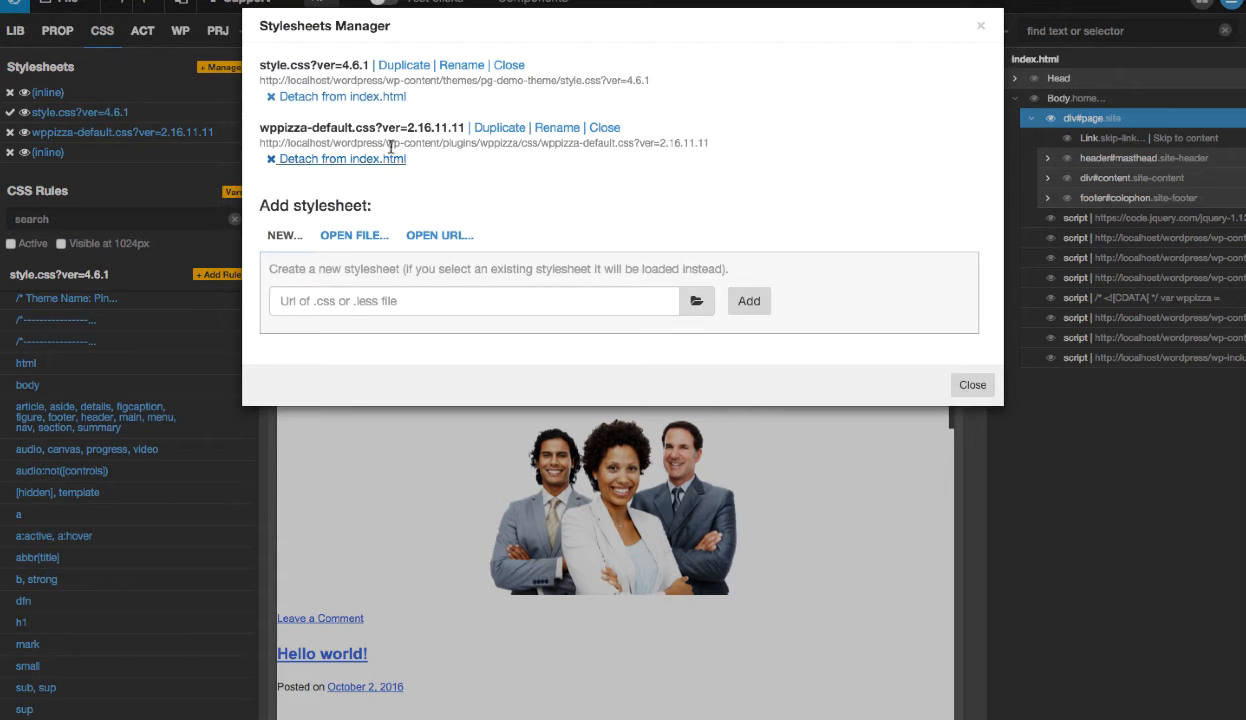
{"action": "left_click", "coordinate": [604, 128]}
{"action": "left_click", "coordinate": [966, 134]}
{"action": "left_click", "coordinate": [350, 160]}
{"action": "left_click", "coordinate": [609, 135]}
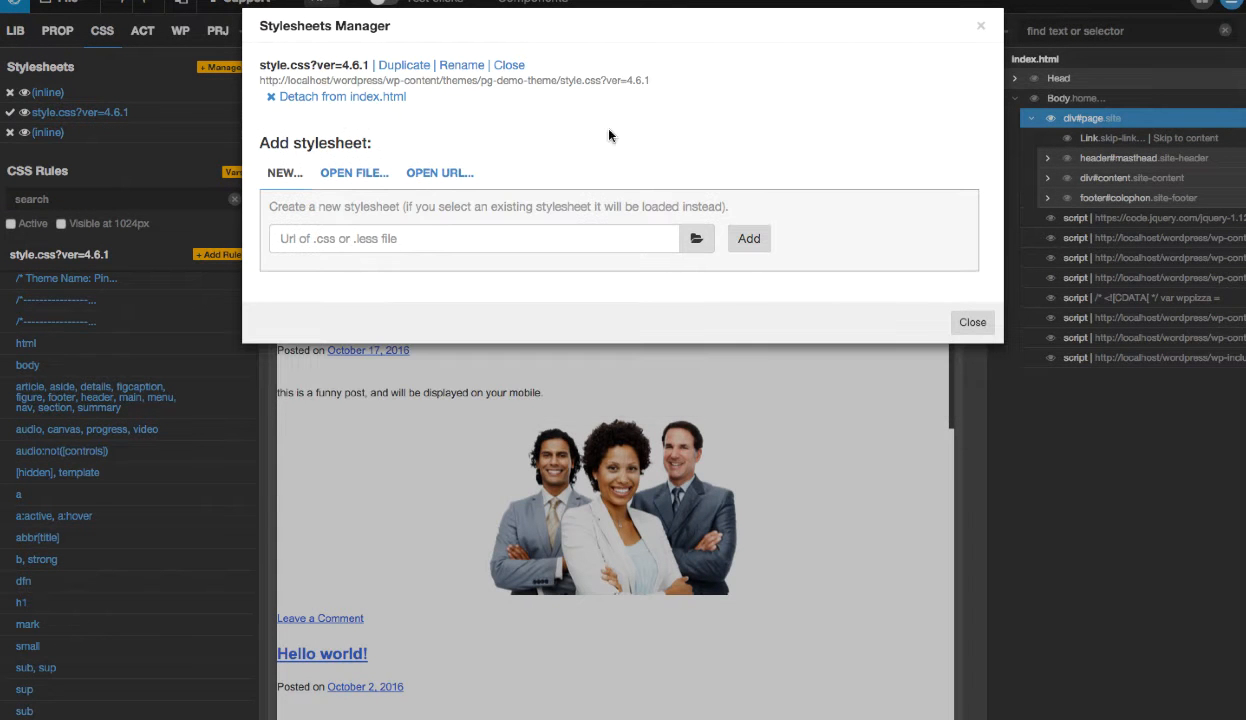
- Detach style.css?ver=4.6.1 from index.html and close that stylesheet
{"action": "left_click_drag", "start_coordinate": [262, 62], "coordinate": [356, 64]}
{"action": "left_click", "coordinate": [352, 97]}
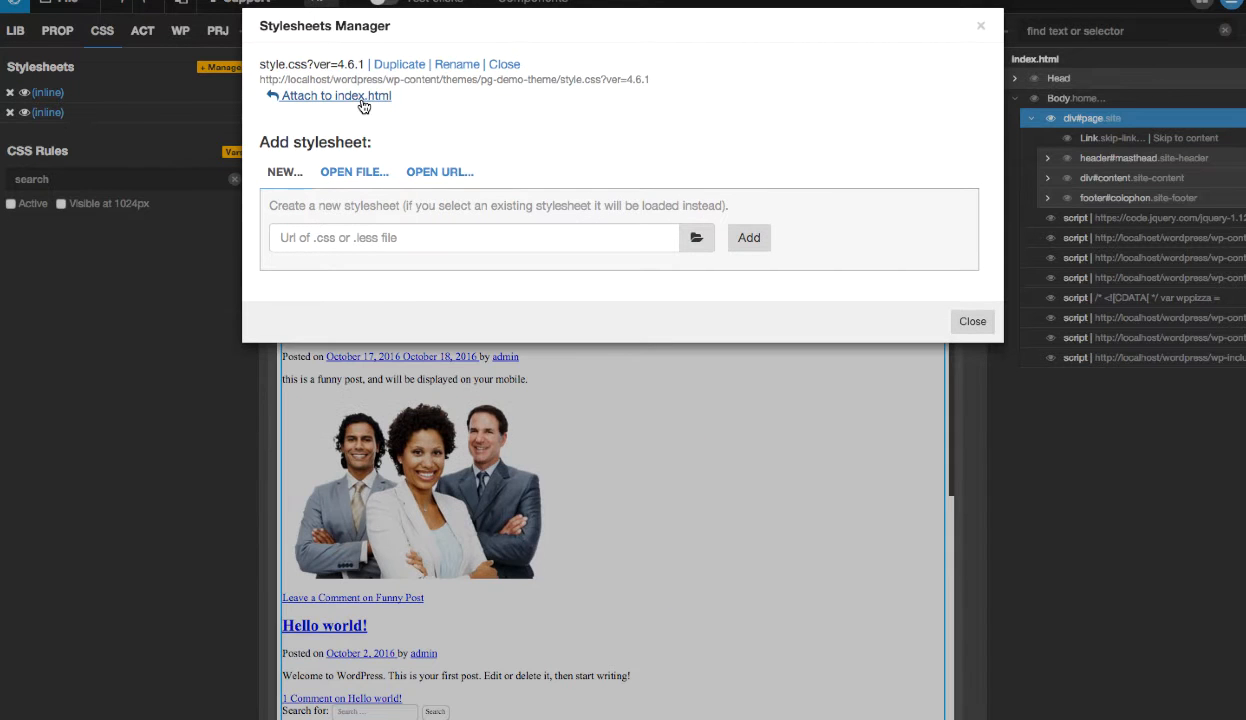
{"action": "left_click", "coordinate": [496, 66]}
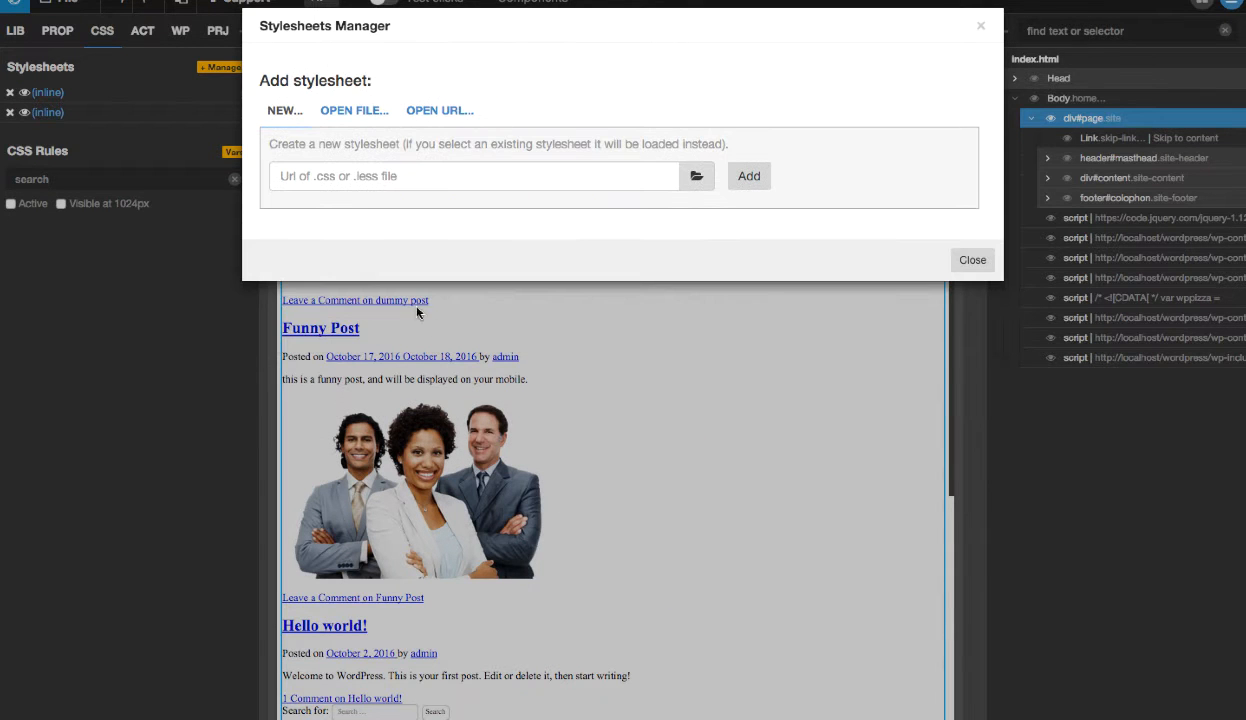
- Attach the local style.css file from the themes/pg-demo-theme folder to the page and close the Stylesheets Manager
{"action": "left_click", "coordinate": [355, 112]}
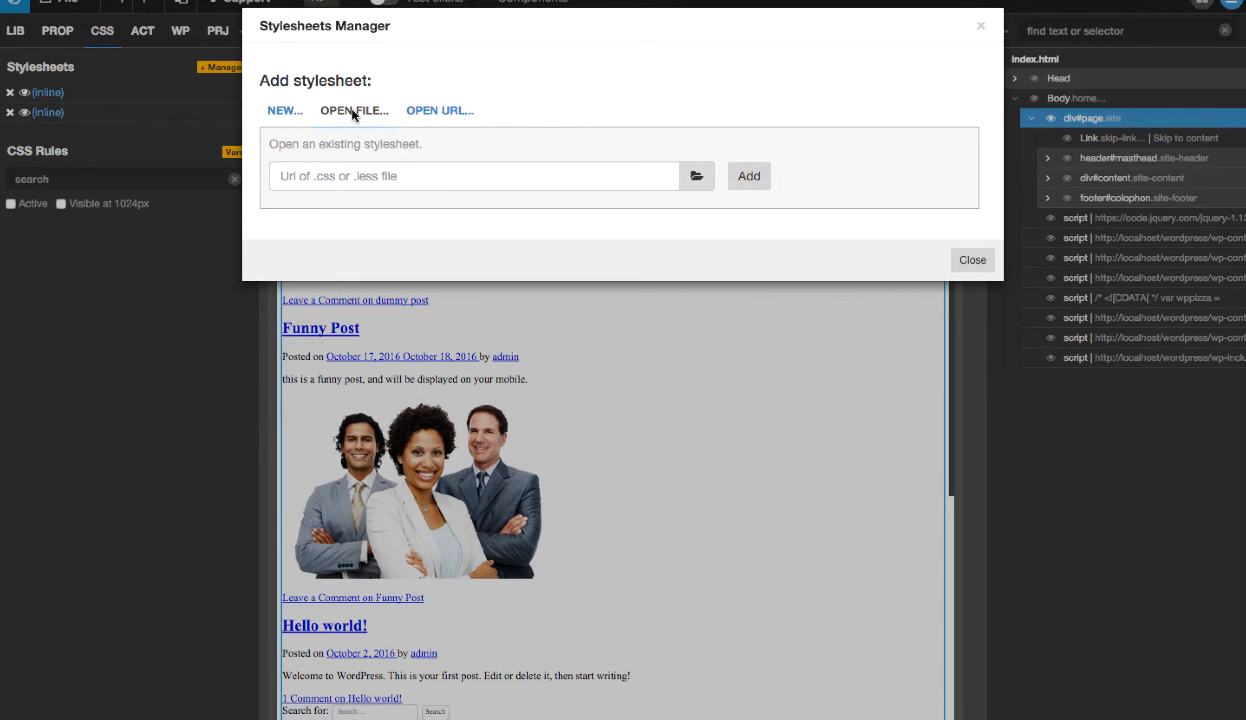
{"action": "left_click", "coordinate": [698, 178]}
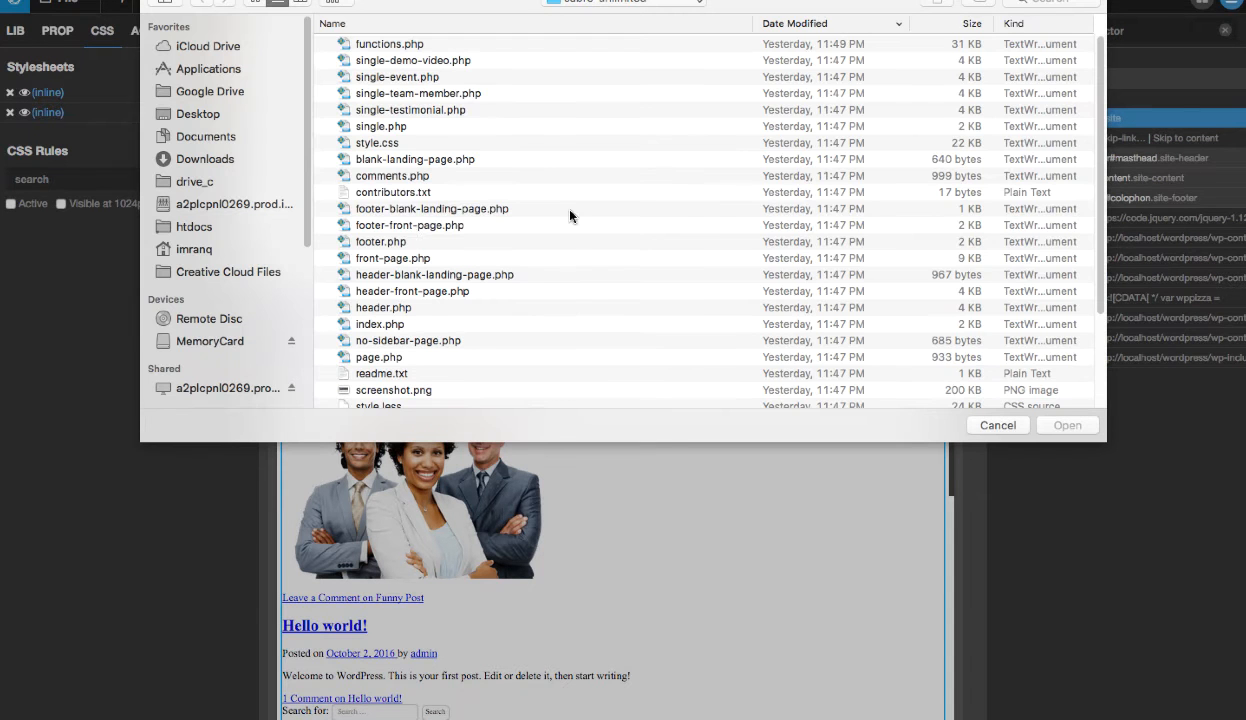
{"action": "left_click", "coordinate": [638, 4]}
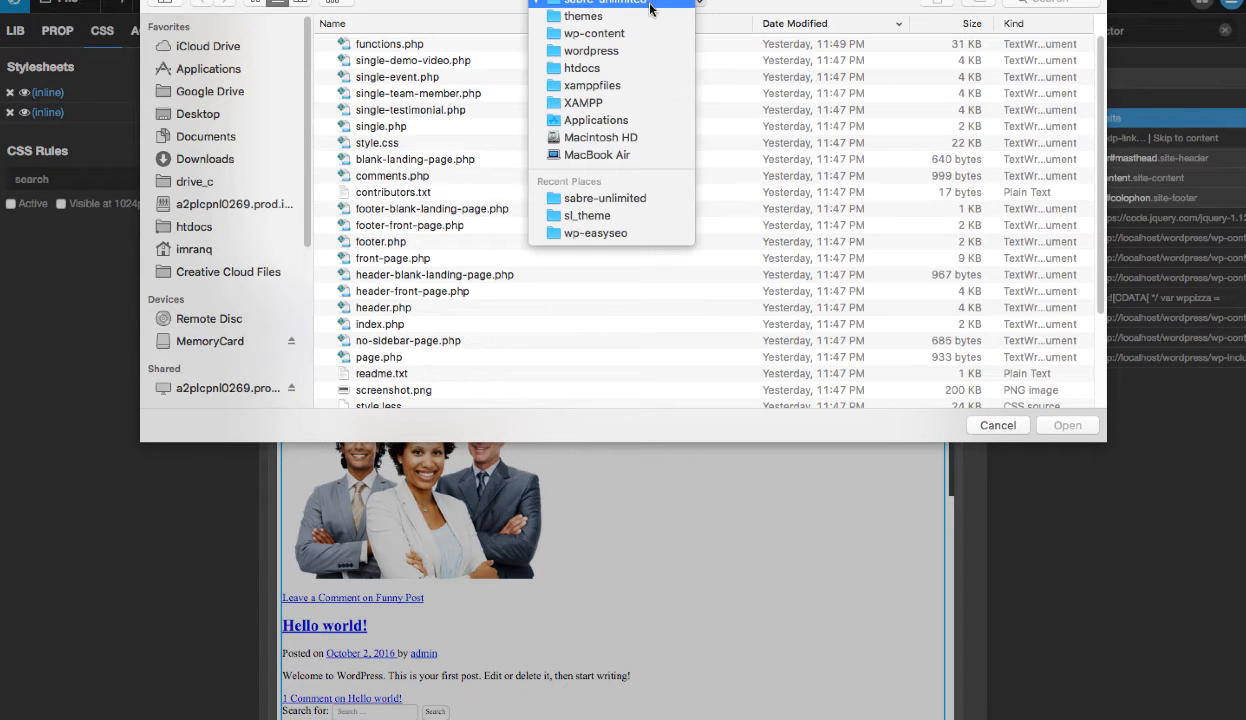
{"action": "left_click", "coordinate": [640, 17]}
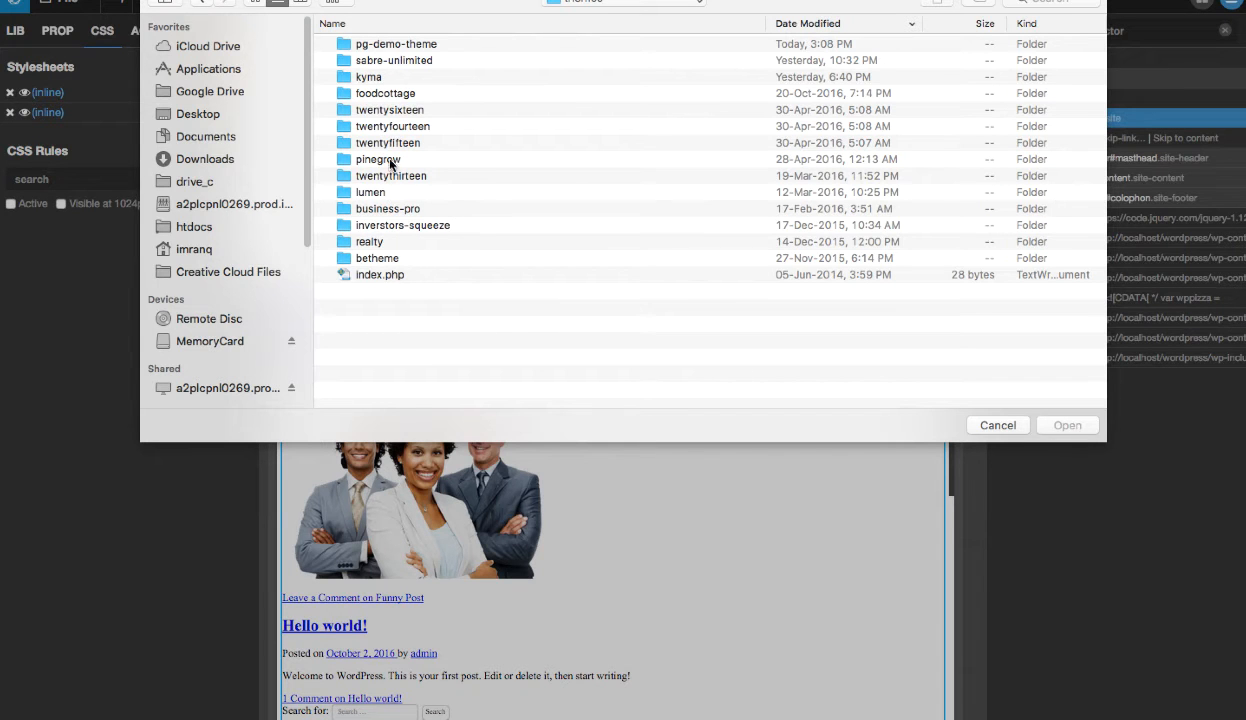
{"action": "left_click", "coordinate": [404, 46]}
{"action": "double_click", "coordinate": [405, 48]}
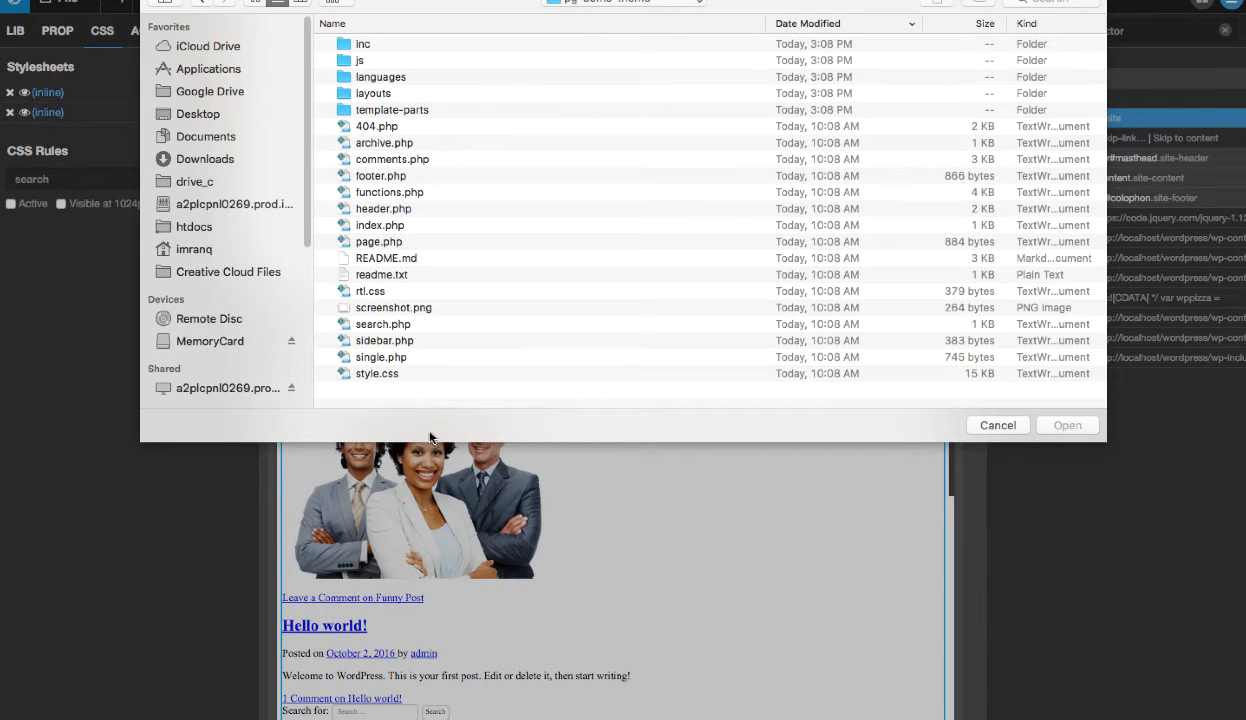
{"action": "left_click", "coordinate": [365, 375]}
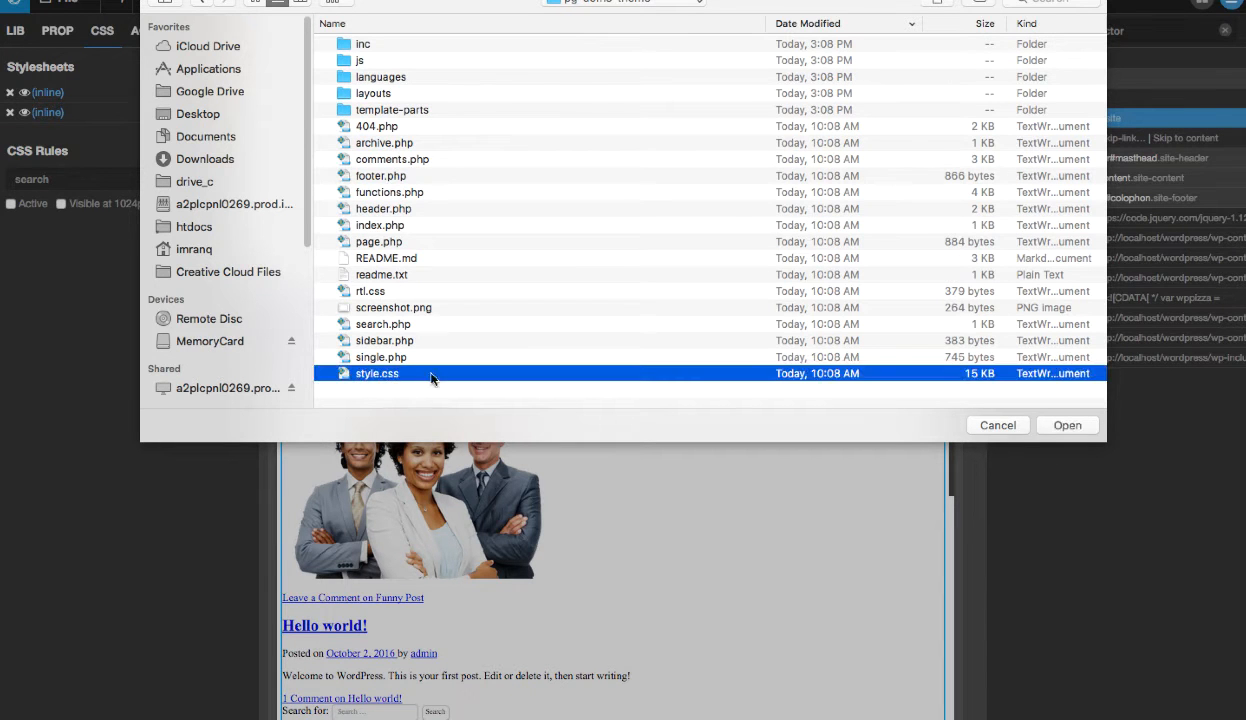
{"action": "left_click", "coordinate": [1065, 426]}
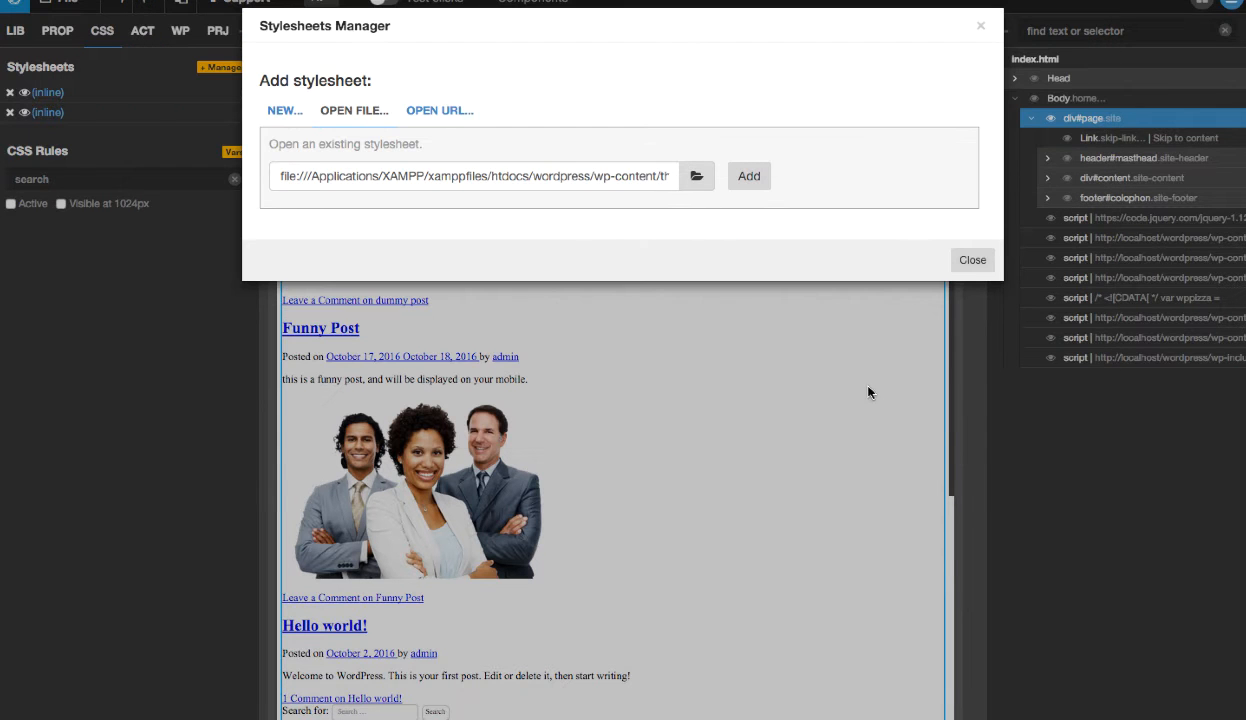
{"action": "left_click", "coordinate": [758, 180]}
{"action": "left_click", "coordinate": [975, 127]}
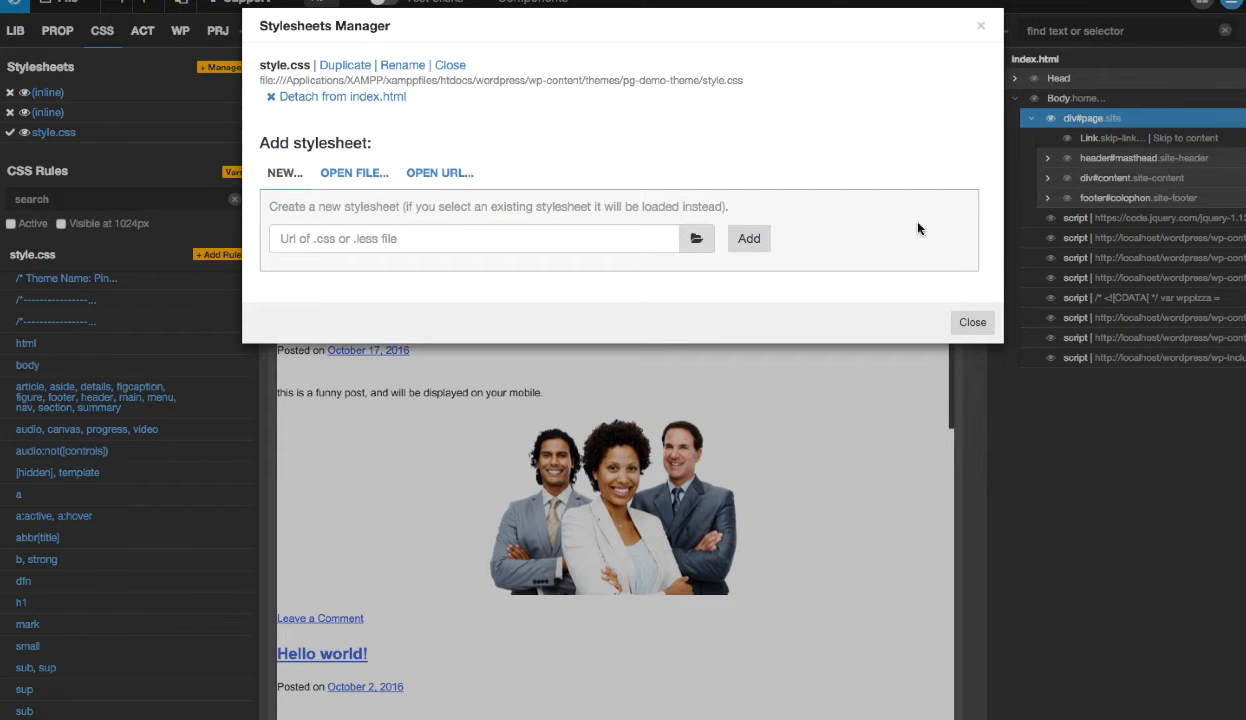
{"action": "left_click", "coordinate": [970, 320]}
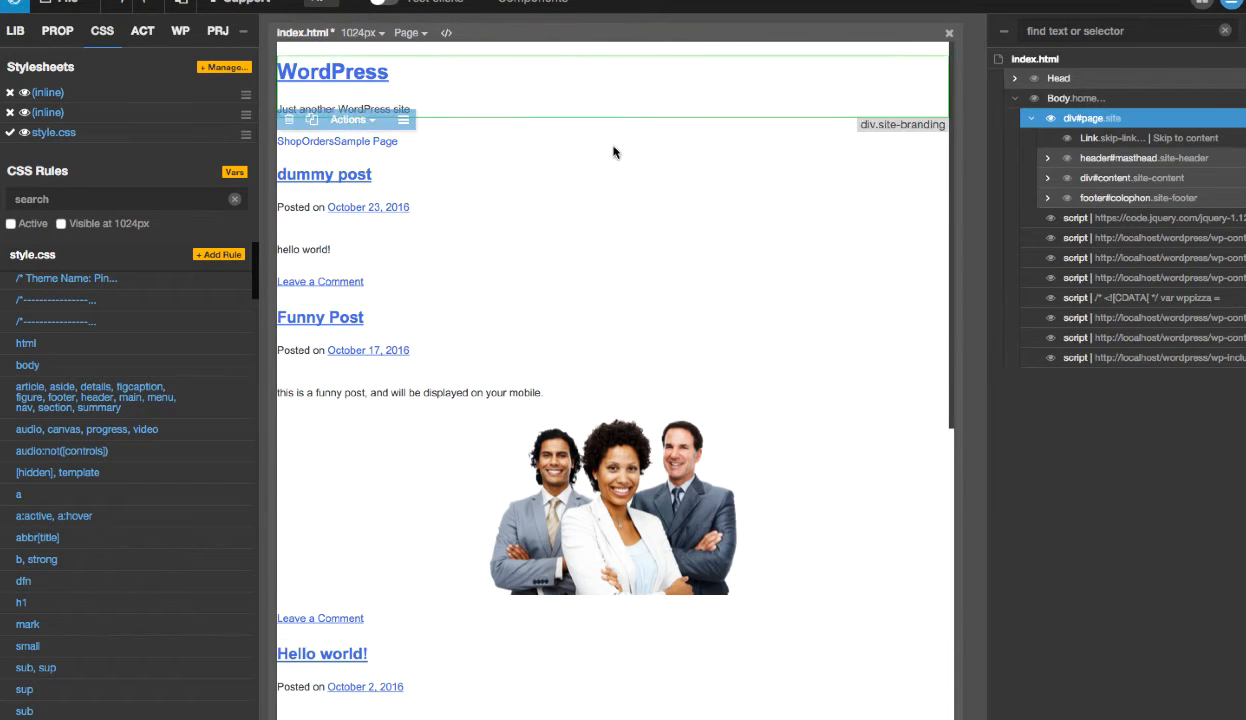
- Limit the CSS rules to active ones, examine those for header#masthead and div#content, and remove the filter
{"action": "left_click", "coordinate": [11, 224]}
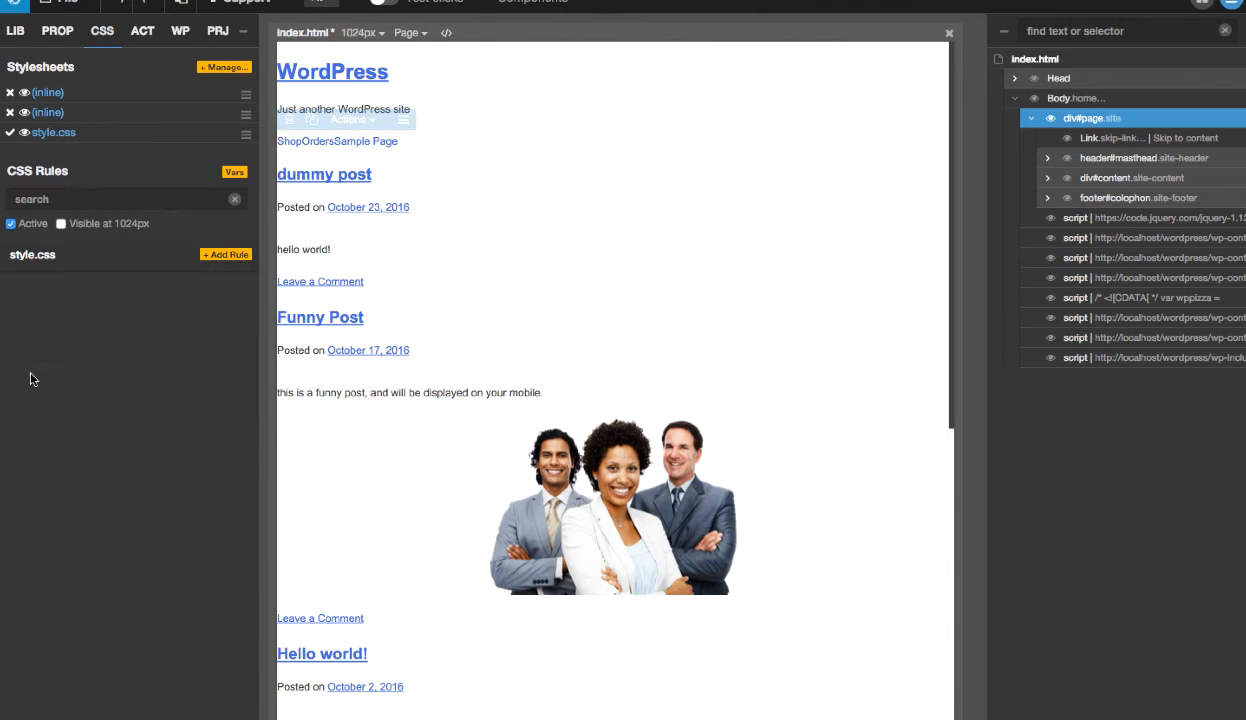
{"action": "left_click", "coordinate": [1089, 162]}
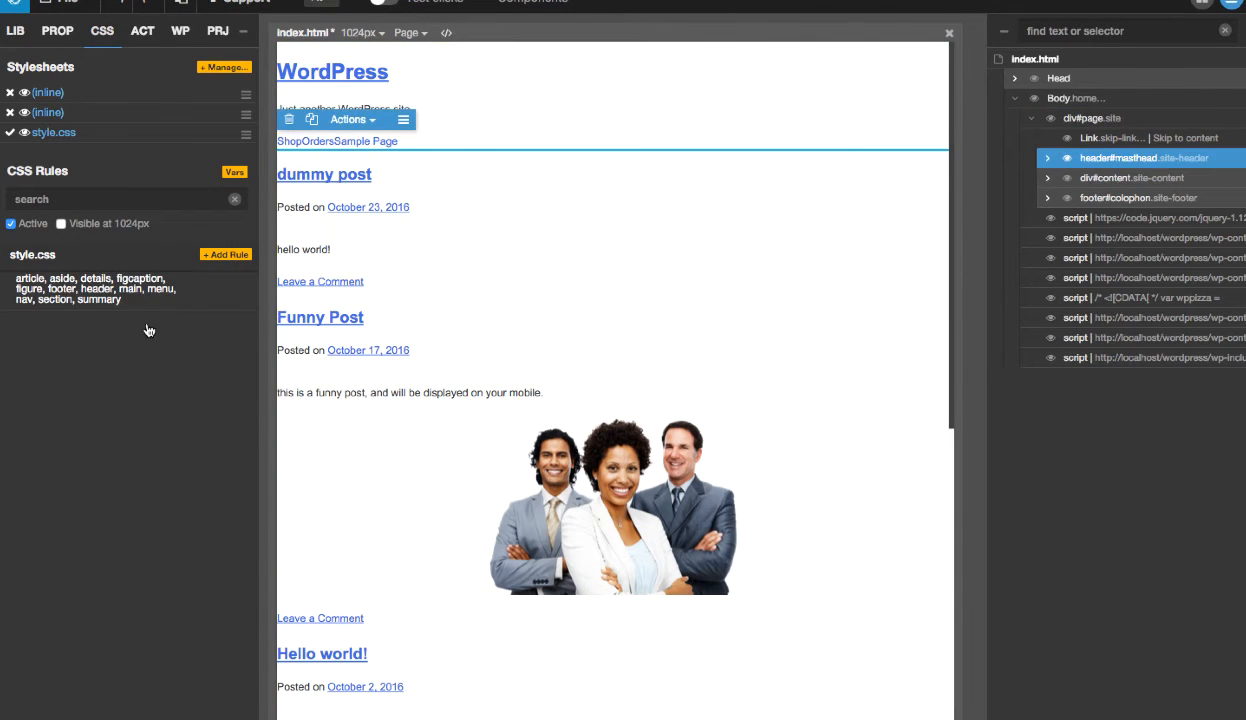
{"action": "mouse_move", "coordinate": [207, 284]}
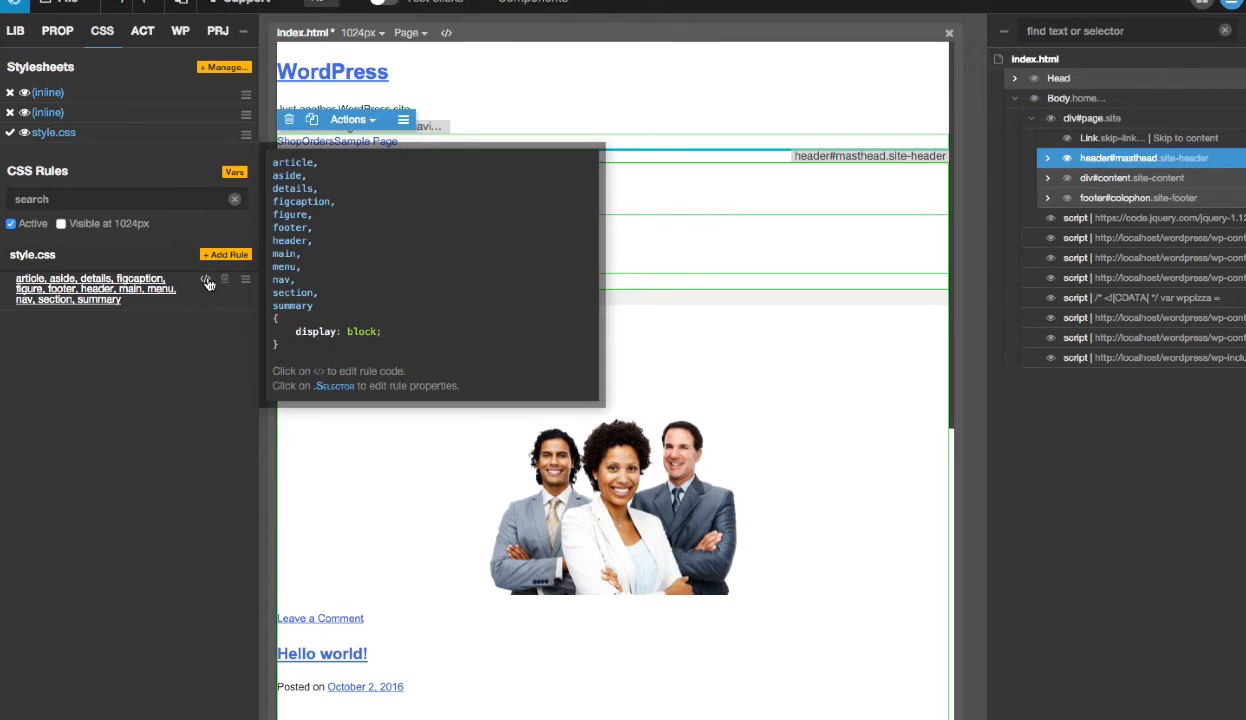
{"action": "left_click", "coordinate": [1142, 180]}
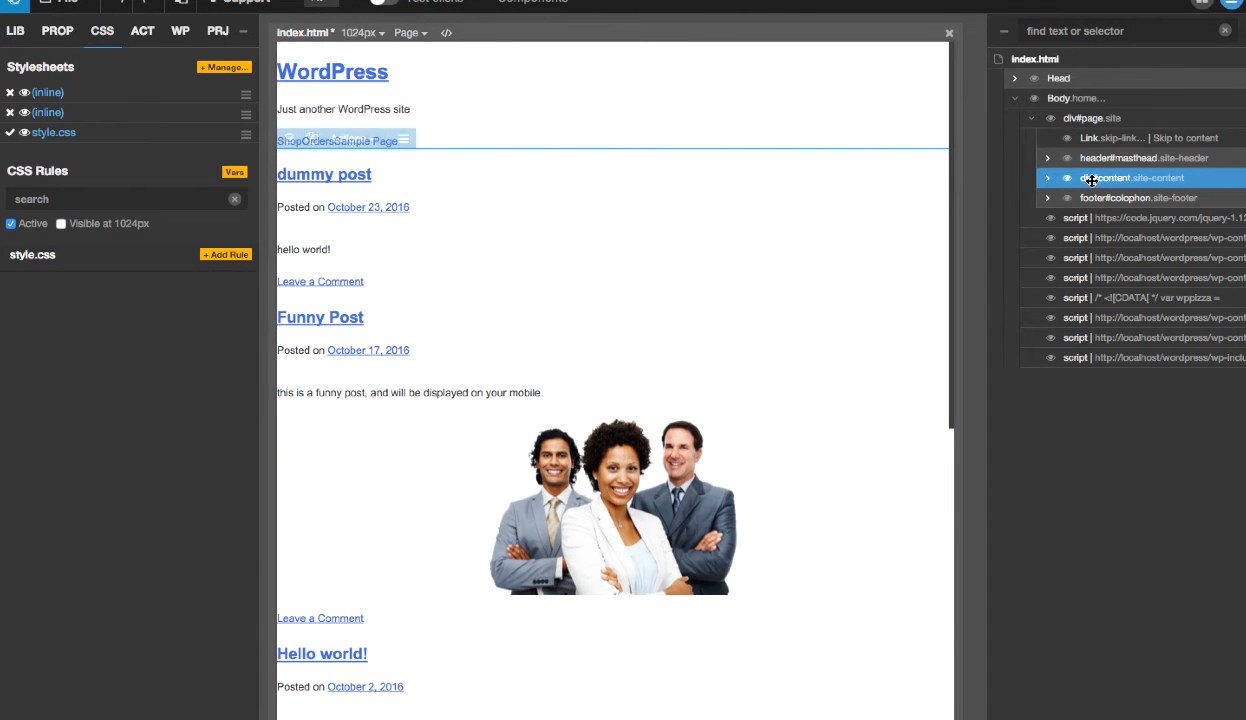
{"action": "left_click", "coordinate": [10, 225]}
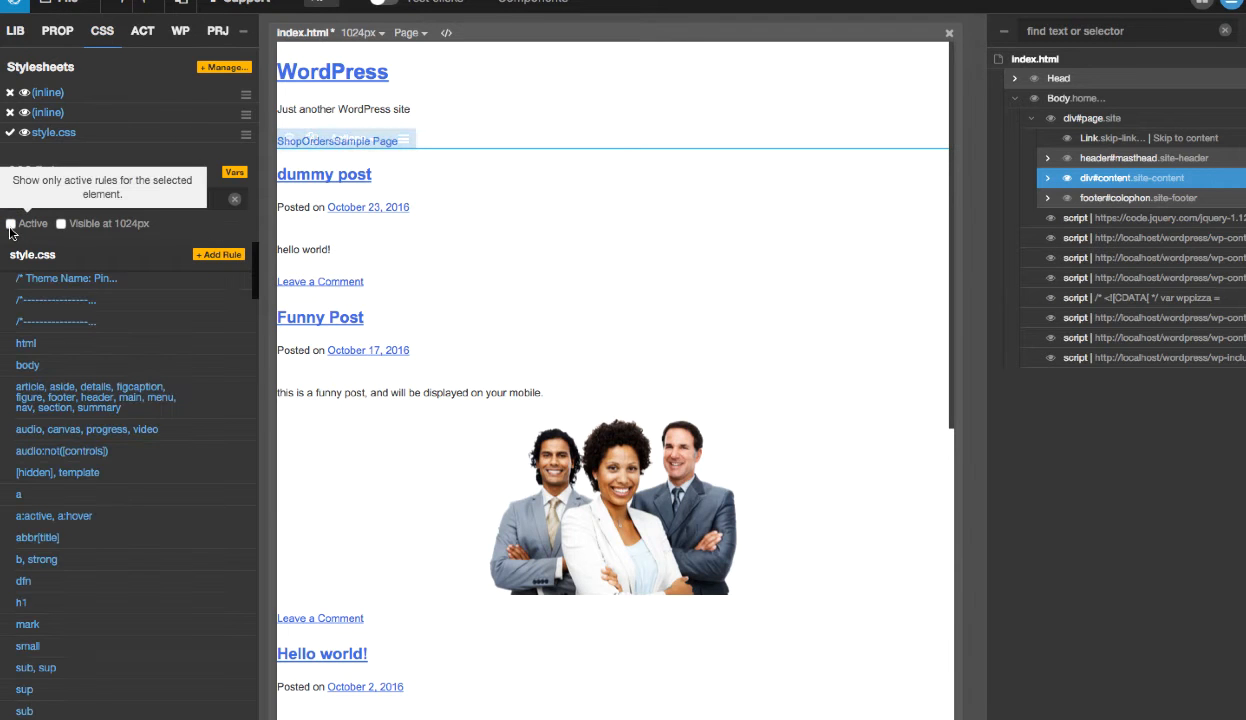
- Show the style.css rules for the .site-header class of header#masthead and toggle the active-only filter on and off
{"action": "left_click", "coordinate": [1106, 158]}
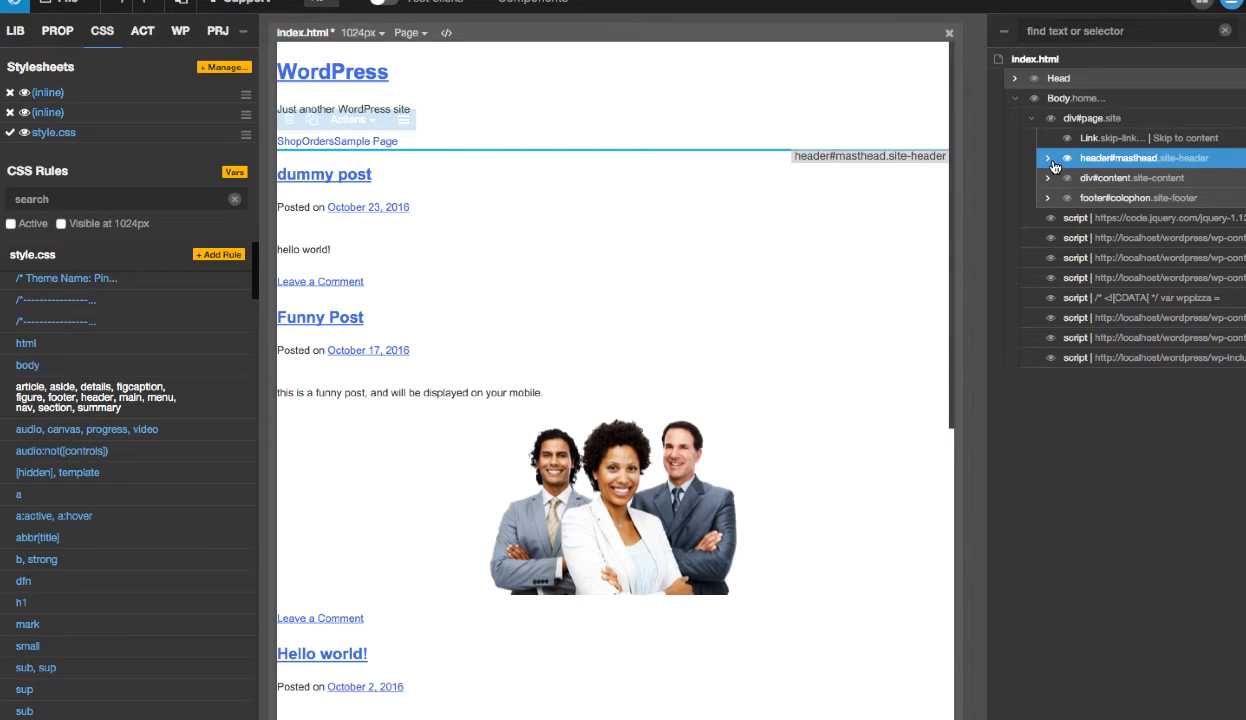
{"action": "left_click", "coordinate": [57, 31]}
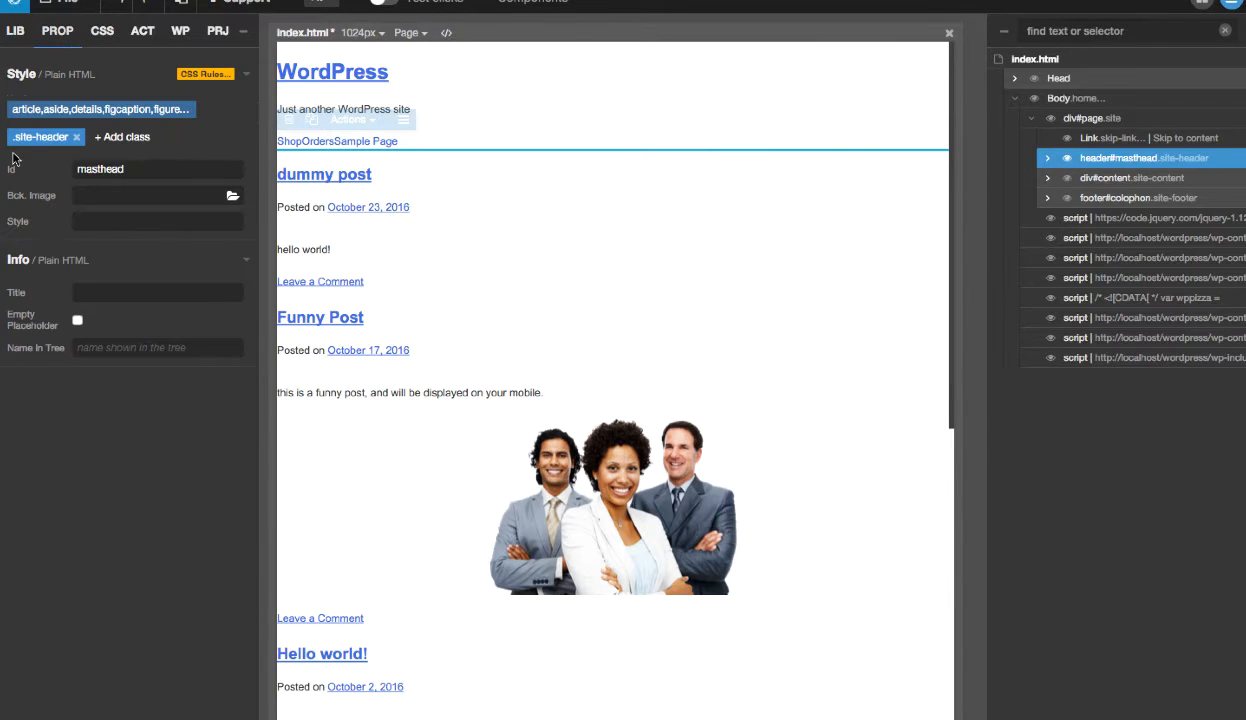
{"action": "left_click", "coordinate": [38, 137]}
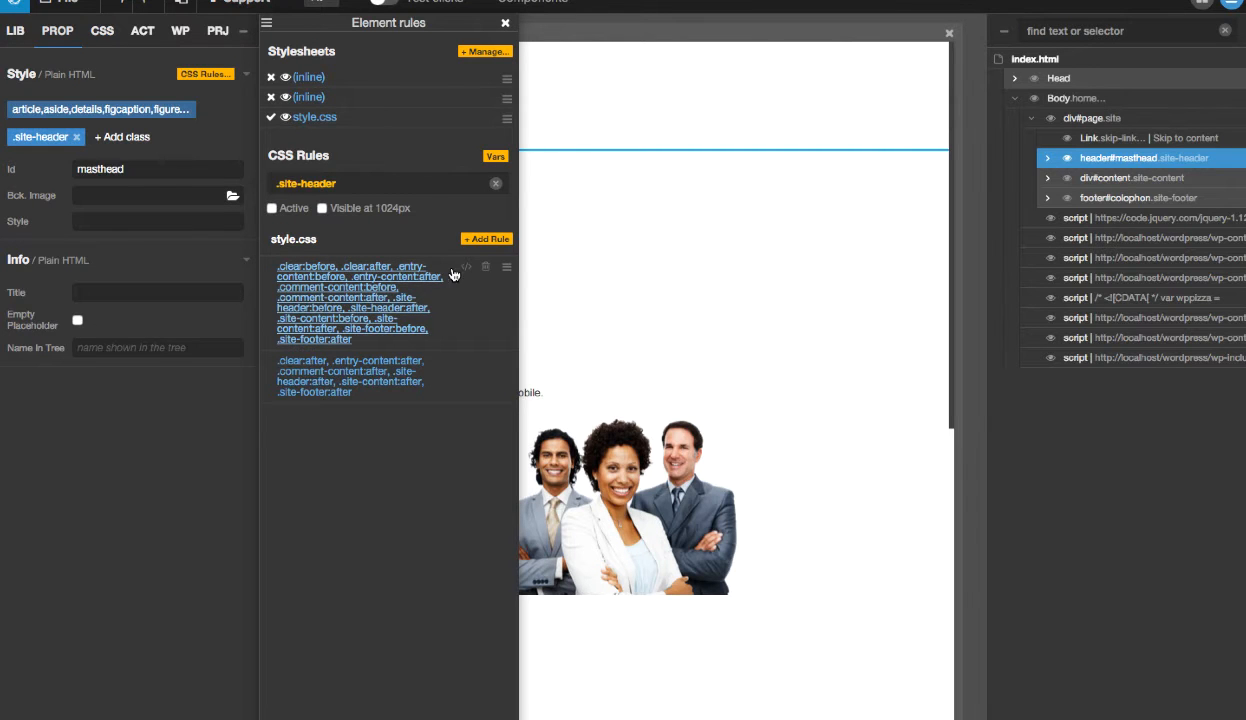
{"action": "mouse_move", "coordinate": [465, 272]}
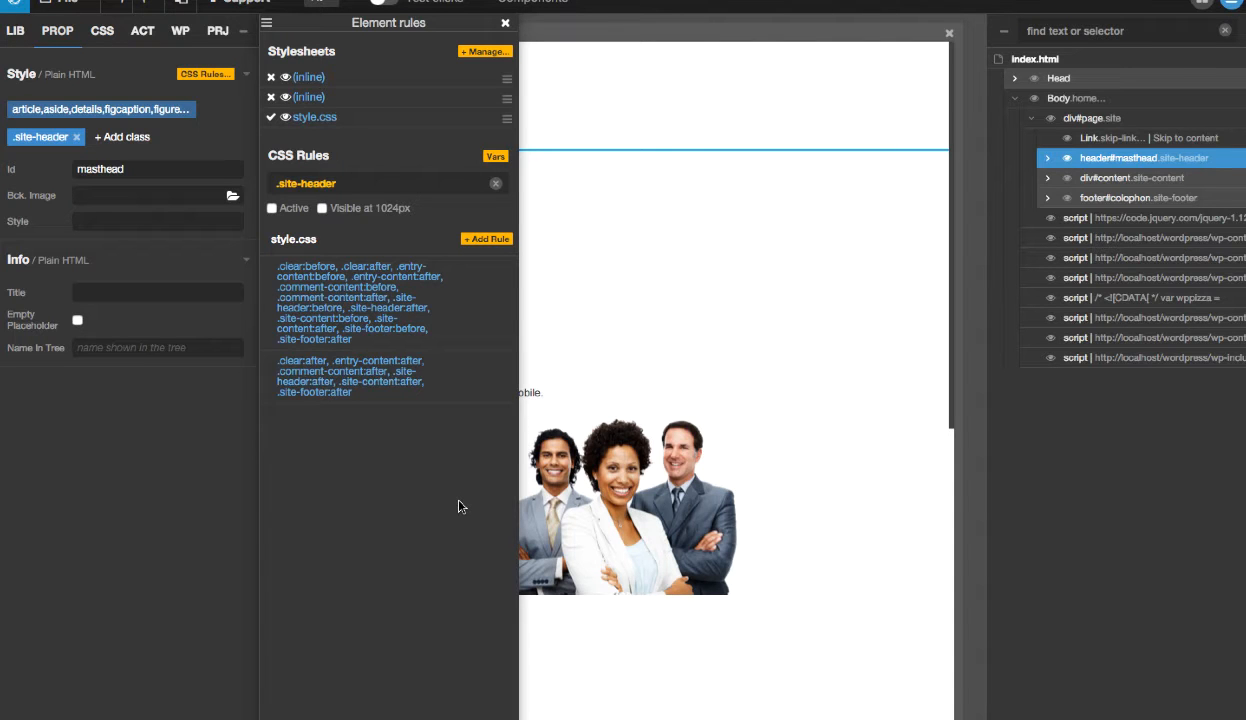
{"action": "left_click", "coordinate": [273, 209]}
{"action": "left_click", "coordinate": [273, 209]}
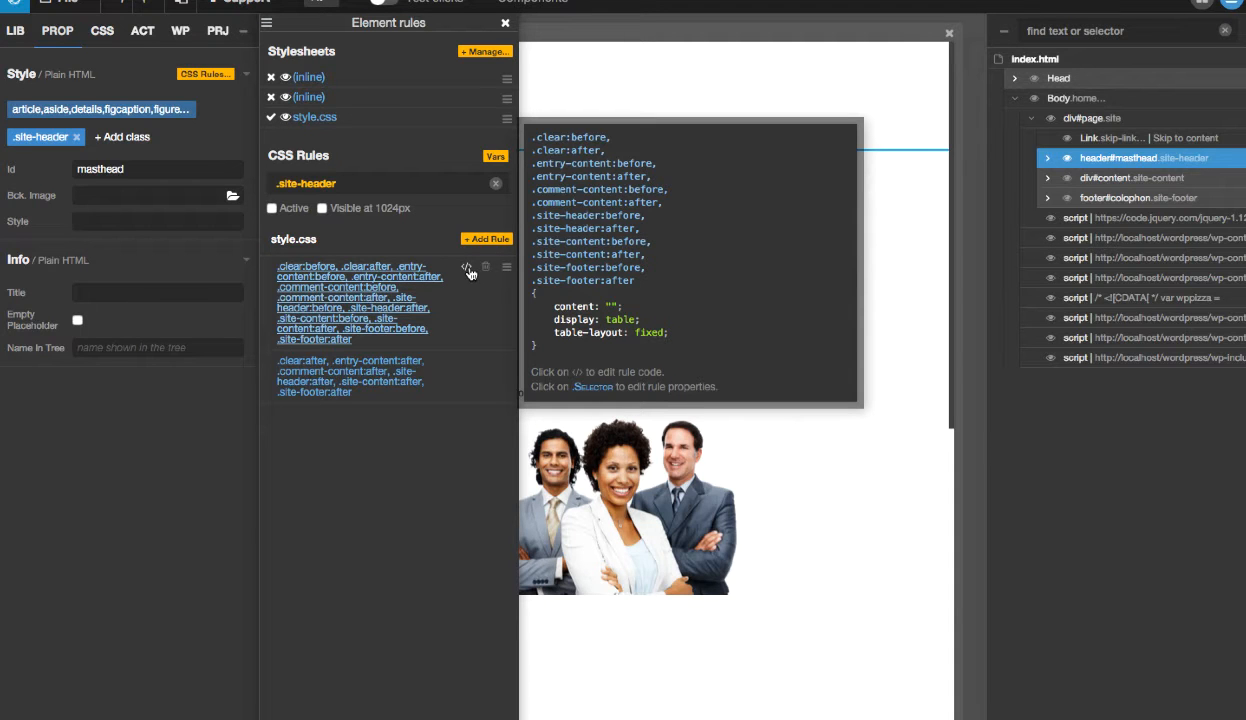
- Set display to block in the code of the style.css rule starting with .clear:before that covers .site-header
{"action": "left_click", "coordinate": [467, 270]}
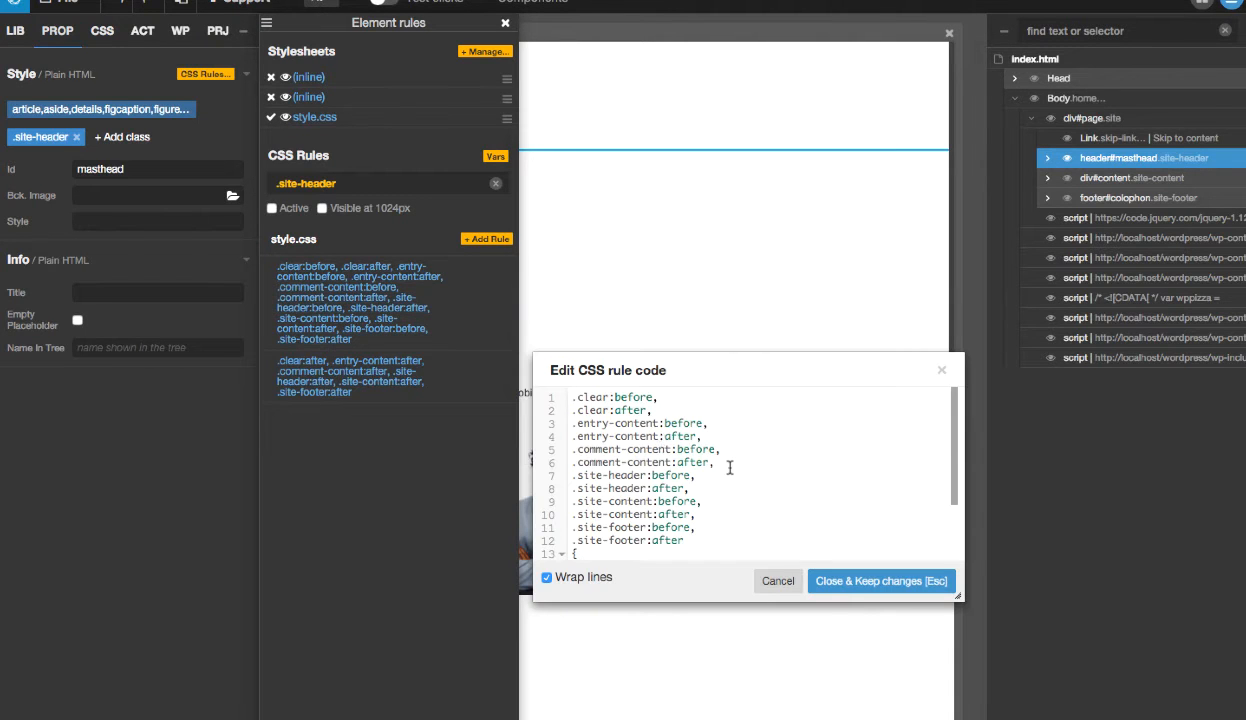
{"action": "scroll", "coordinate": [730, 467], "scroll_direction": "down", "scroll_amount": 2}
{"action": "double_click", "coordinate": [671, 497]}
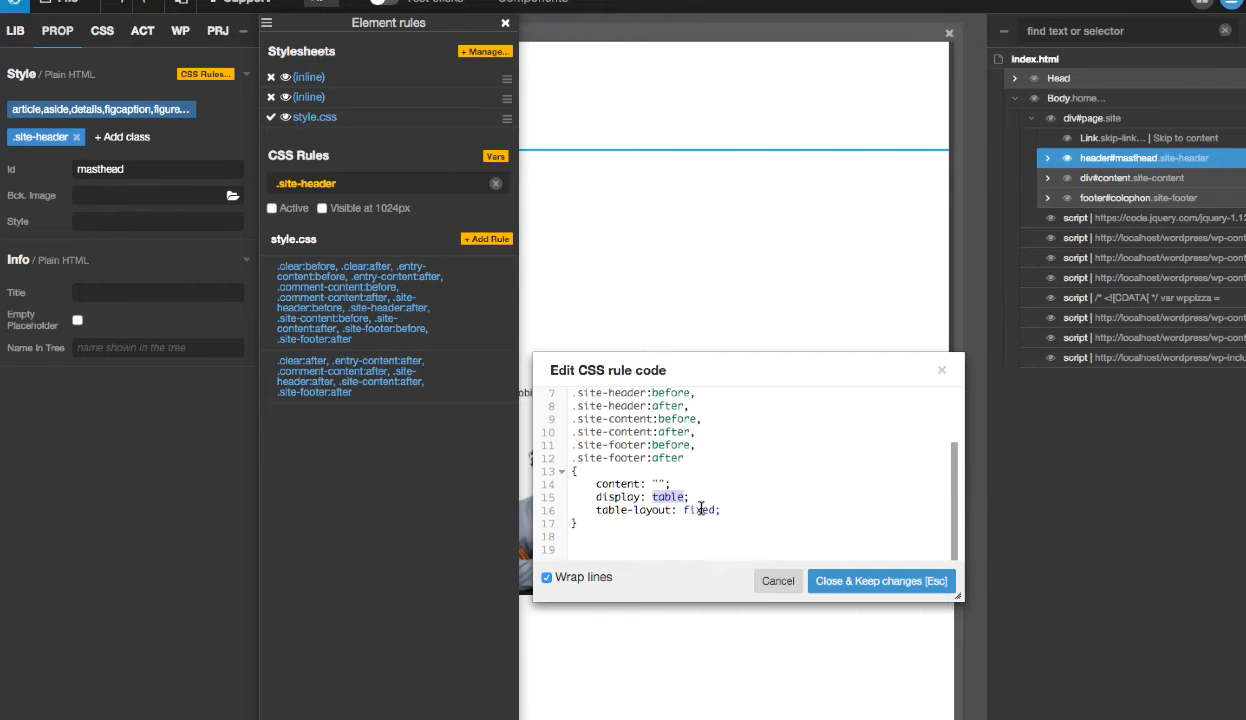
{"action": "type", "text": "block"}
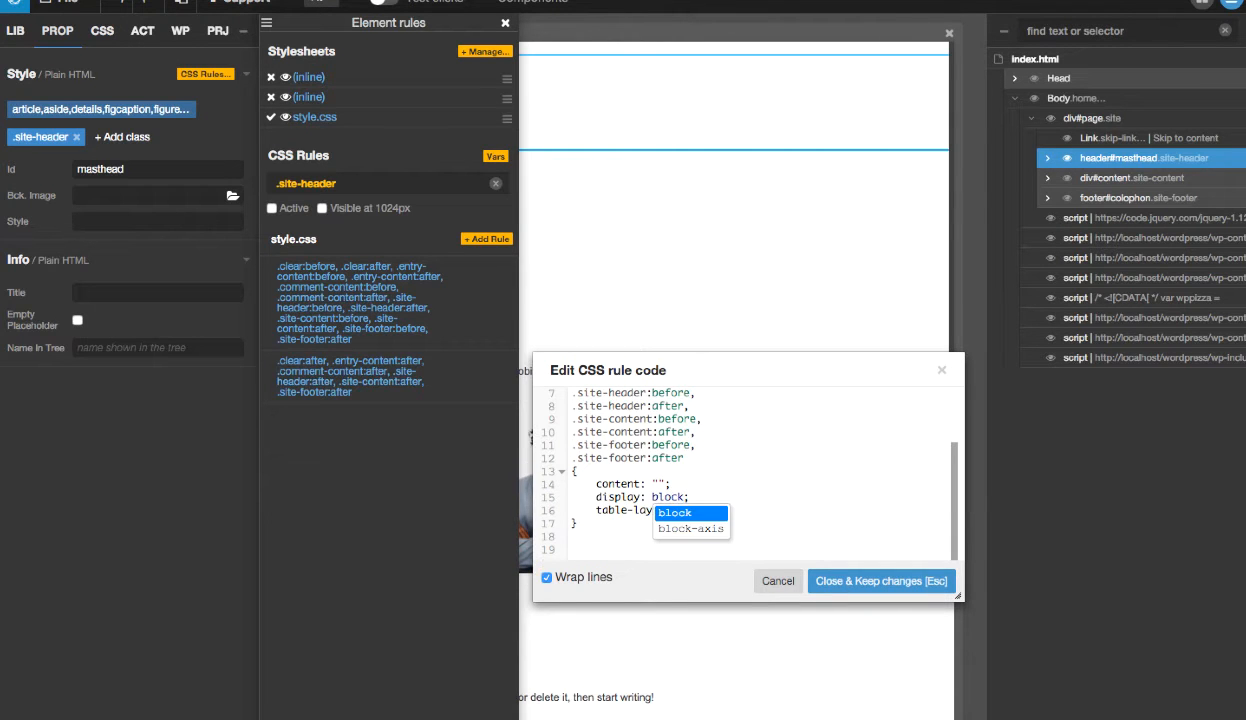
{"action": "type", "text": ";"}
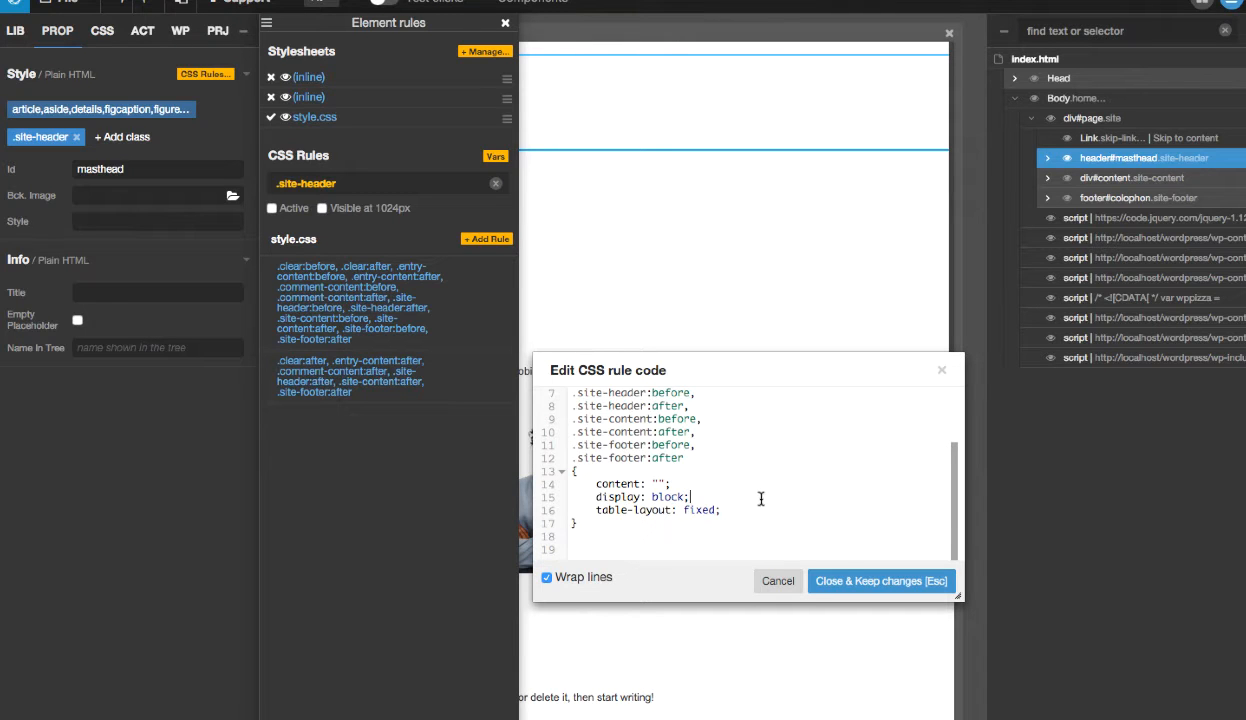
- Remove the table-layout: fixed declaration from the same rule, keep the code changes, and close the element rules
{"action": "double_click", "coordinate": [702, 510]}
{"action": "left_click_drag", "start_coordinate": [594, 510], "coordinate": [724, 510]}
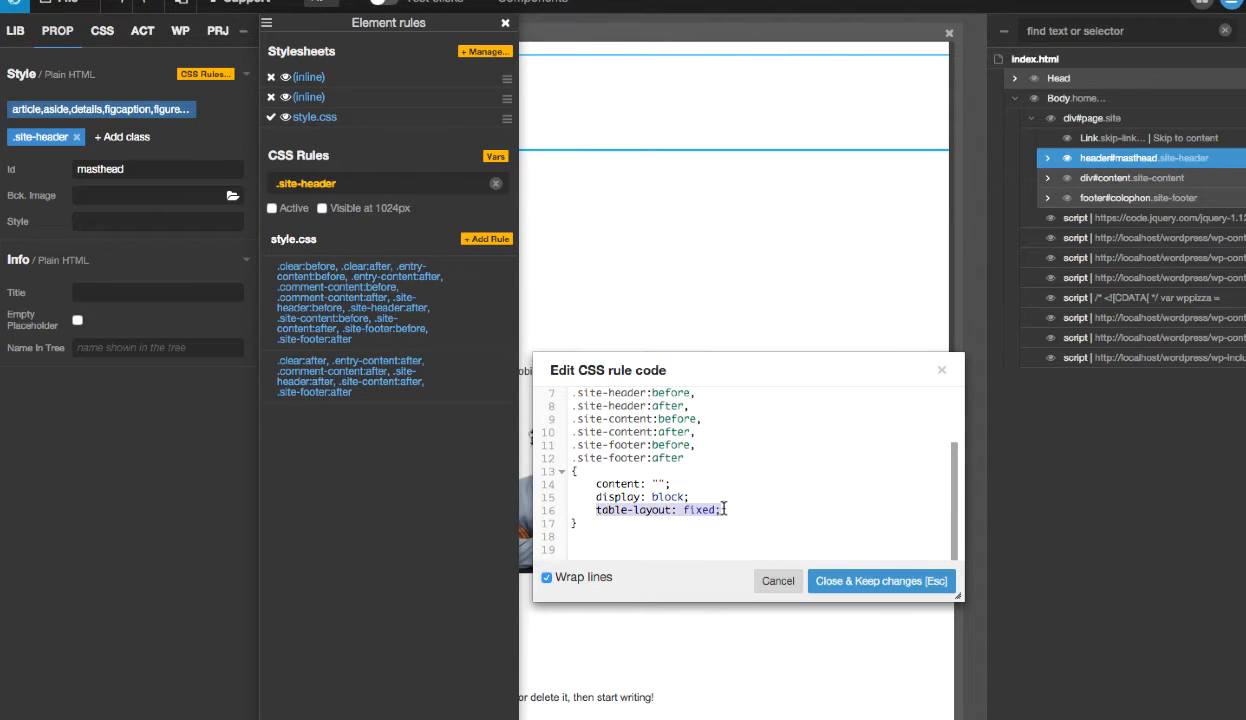
{"action": "key", "text": "BackSpace"}
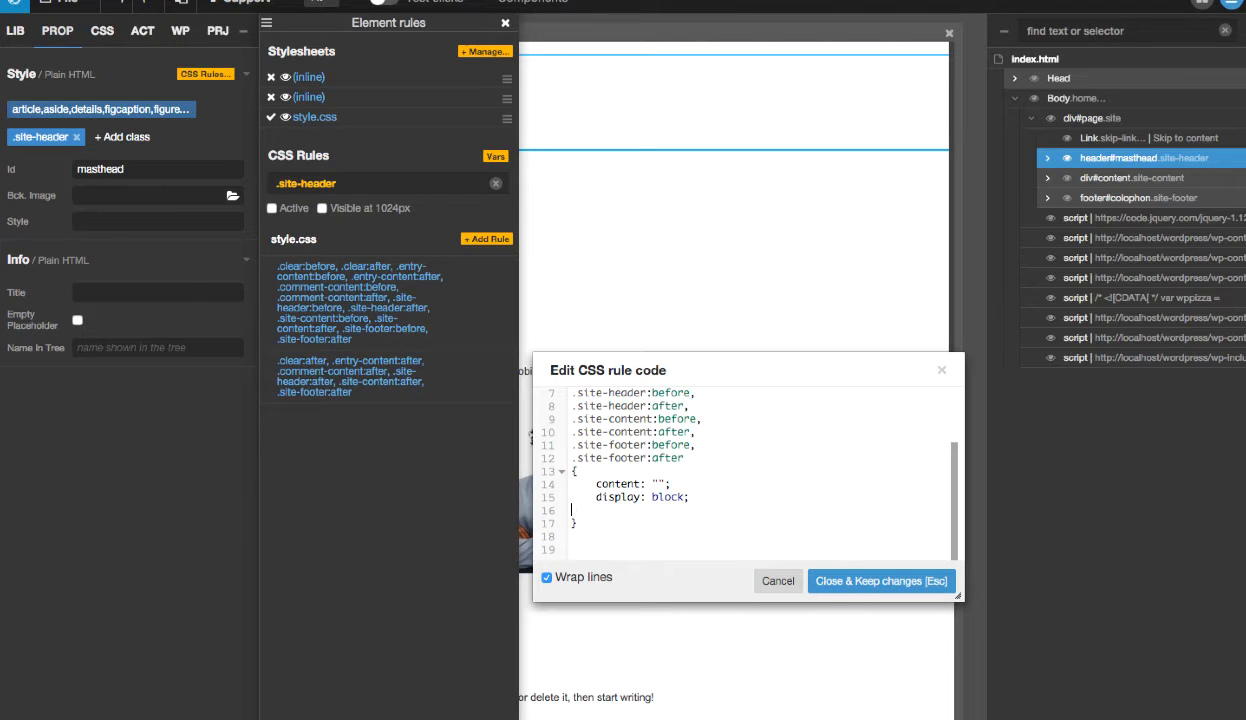
{"action": "key", "text": "BackSpace"}
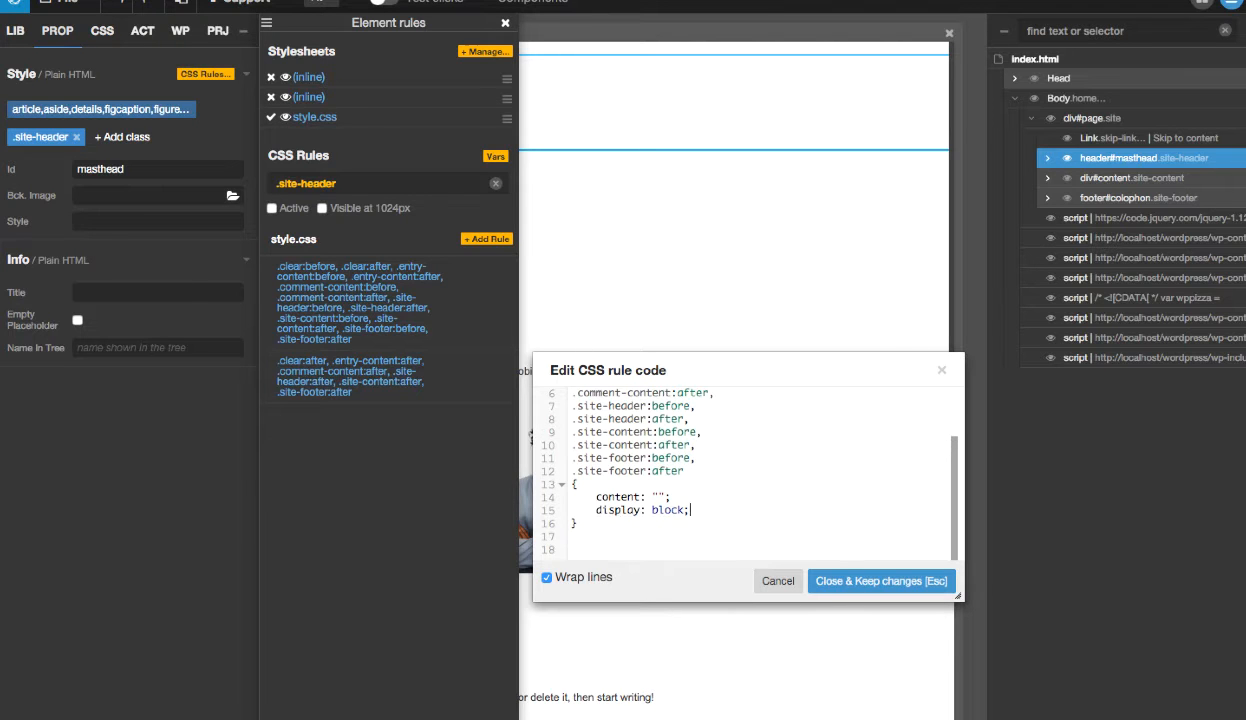
{"action": "left_click", "coordinate": [830, 584]}
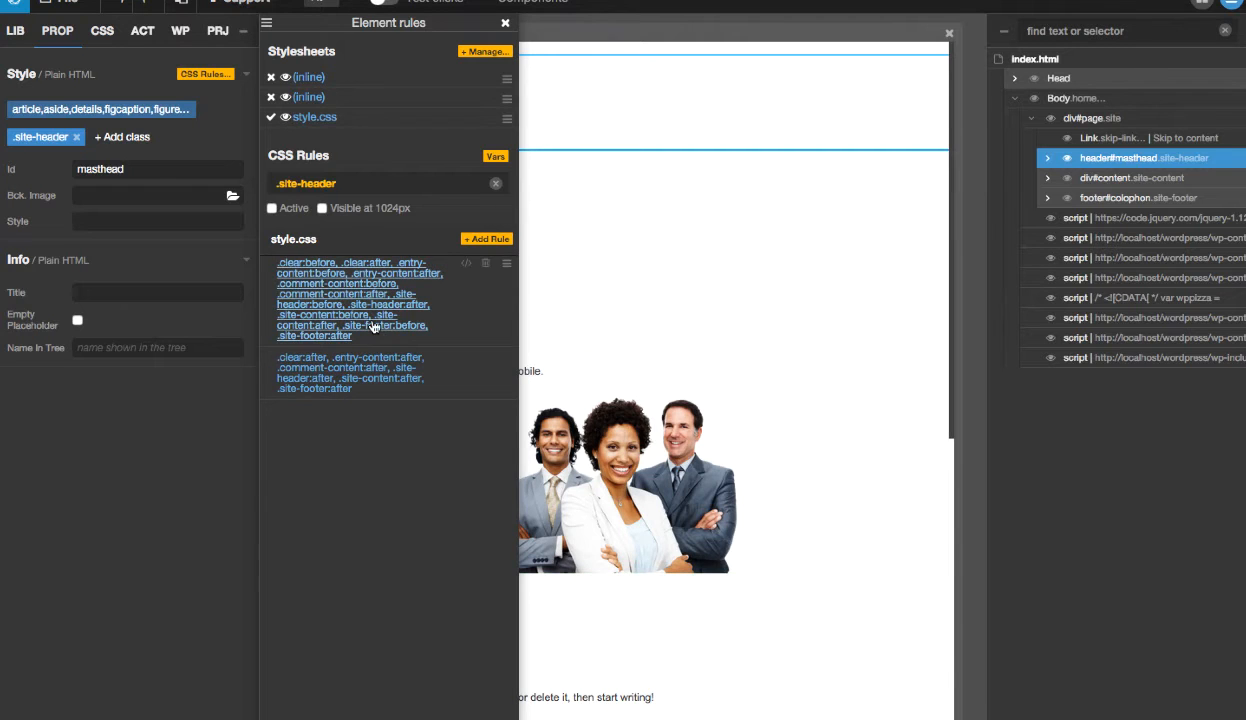
{"action": "left_click", "coordinate": [507, 26]}
{"action": "scroll", "coordinate": [495, 335], "scroll_direction": "down", "scroll_amount": 5}
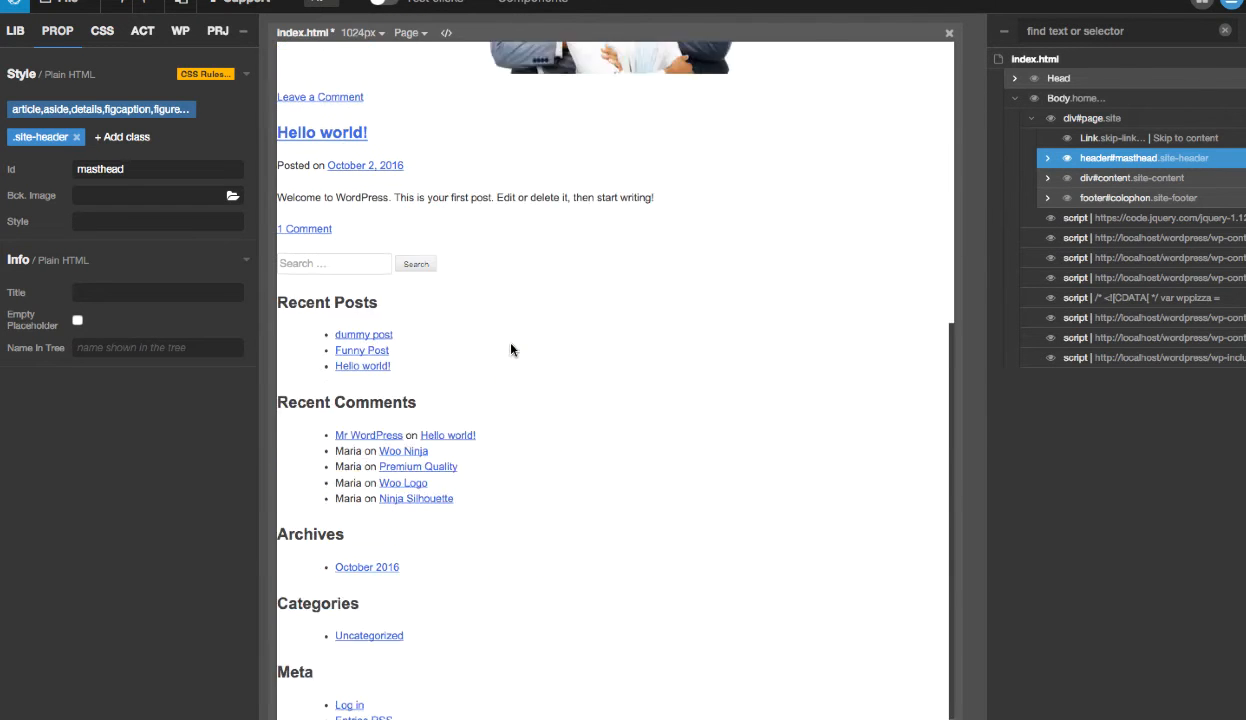
{"action": "scroll", "coordinate": [511, 349], "scroll_direction": "up", "scroll_amount": 3}
- Create a new .site-header rule in style.css for header#masthead and dock the element rules beside the page preview
{"action": "left_click", "coordinate": [39, 146]}
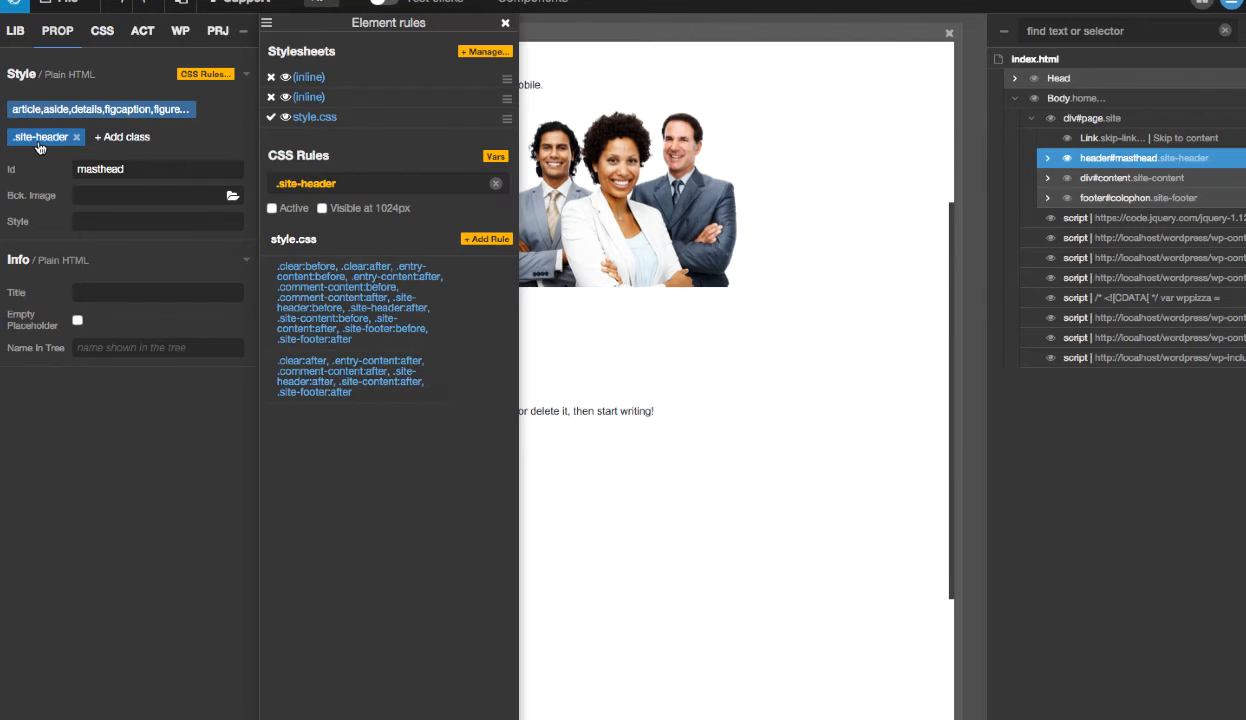
{"action": "left_click_drag", "start_coordinate": [127, 170], "coordinate": [69, 168]}
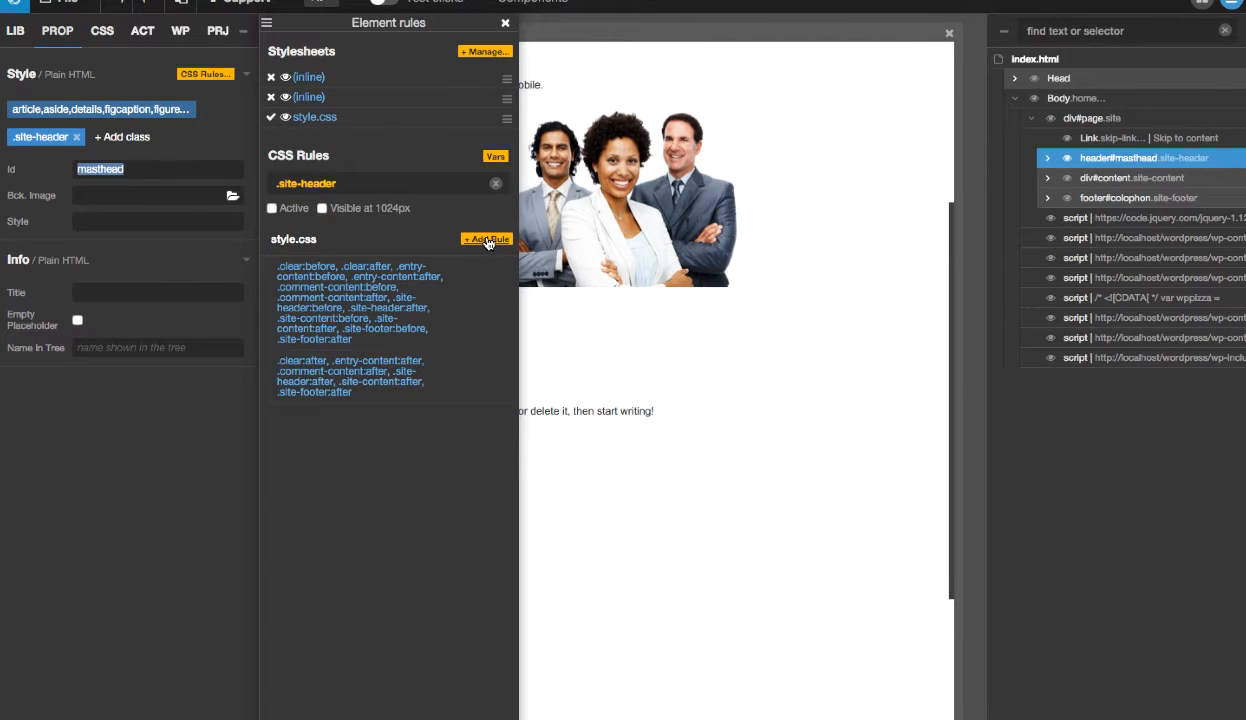
{"action": "left_click", "coordinate": [487, 242]}
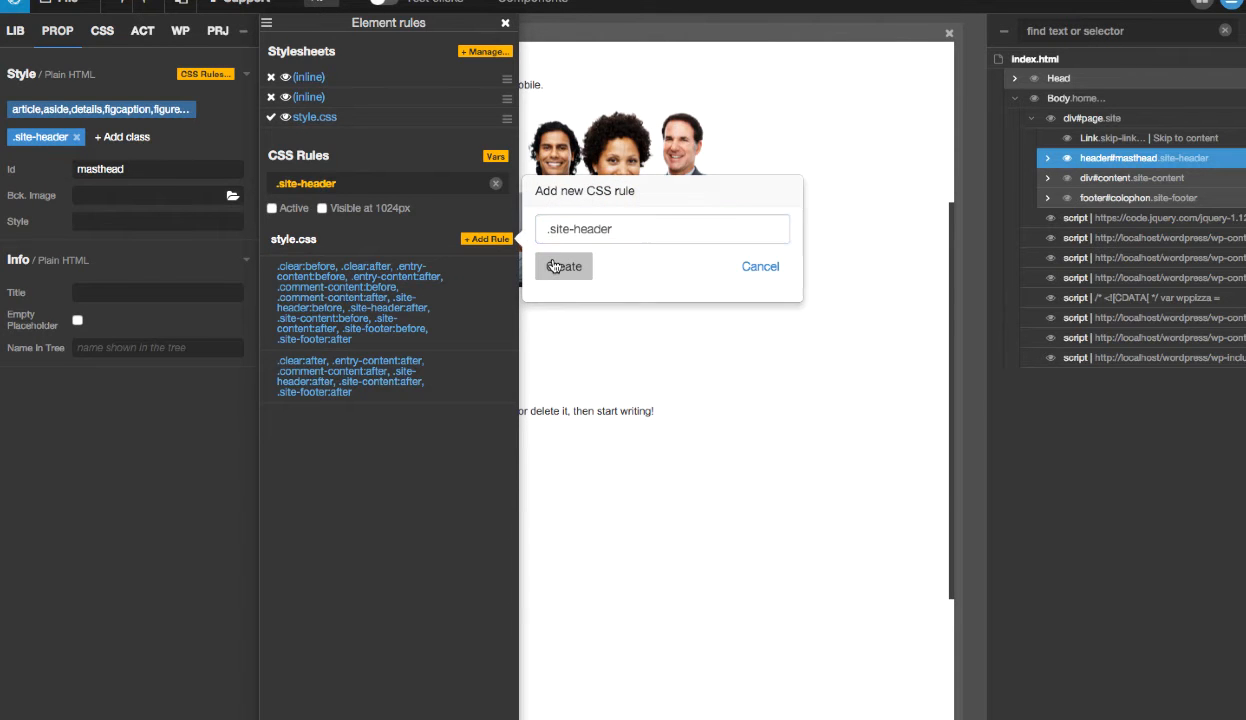
{"action": "left_click", "coordinate": [554, 266]}
{"action": "left_click_drag", "start_coordinate": [406, 22], "coordinate": [148, 22]}
{"action": "scroll", "coordinate": [401, 145], "scroll_direction": "up", "scroll_amount": 5}
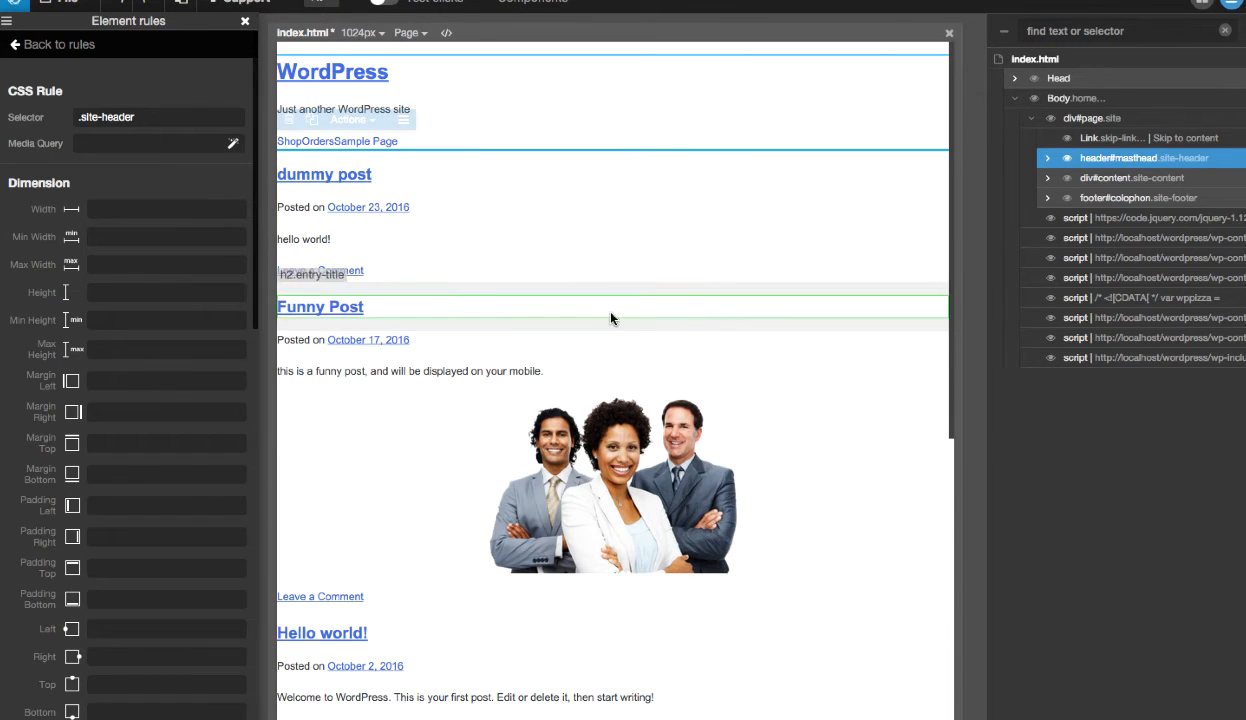
- Set the background color of the .site-header rule to light green #d3f598
{"action": "scroll", "coordinate": [100, 440], "scroll_direction": "down", "scroll_amount": 8}
{"action": "scroll", "coordinate": [100, 440], "scroll_direction": "down", "scroll_amount": 10}
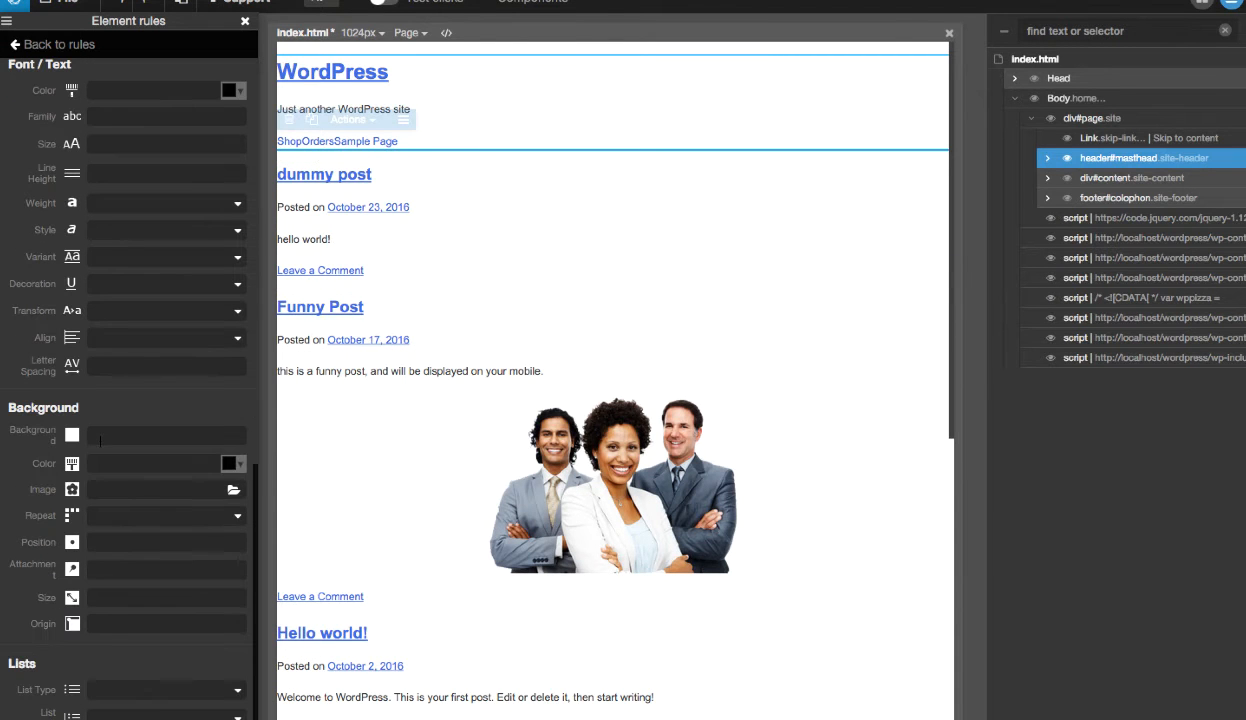
{"action": "left_click", "coordinate": [238, 469]}
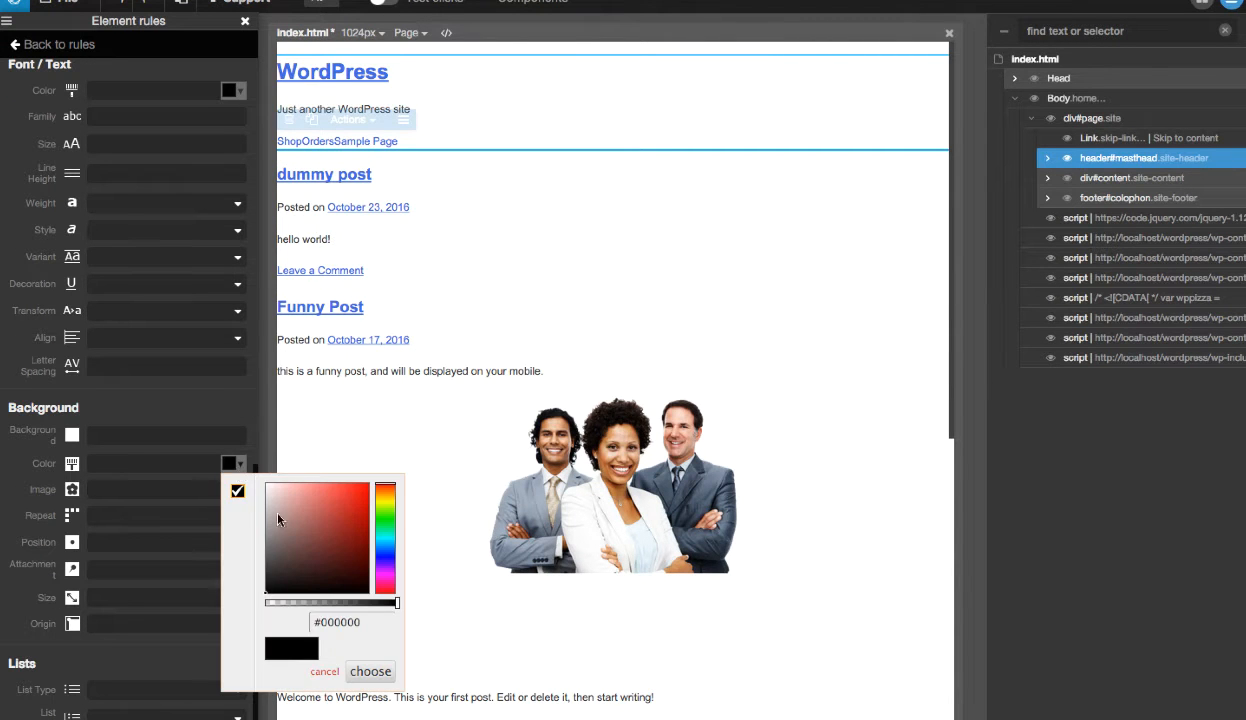
{"action": "left_click", "coordinate": [282, 501]}
{"action": "left_click_drag", "start_coordinate": [282, 501], "coordinate": [306, 493]}
{"action": "left_click", "coordinate": [389, 511]}
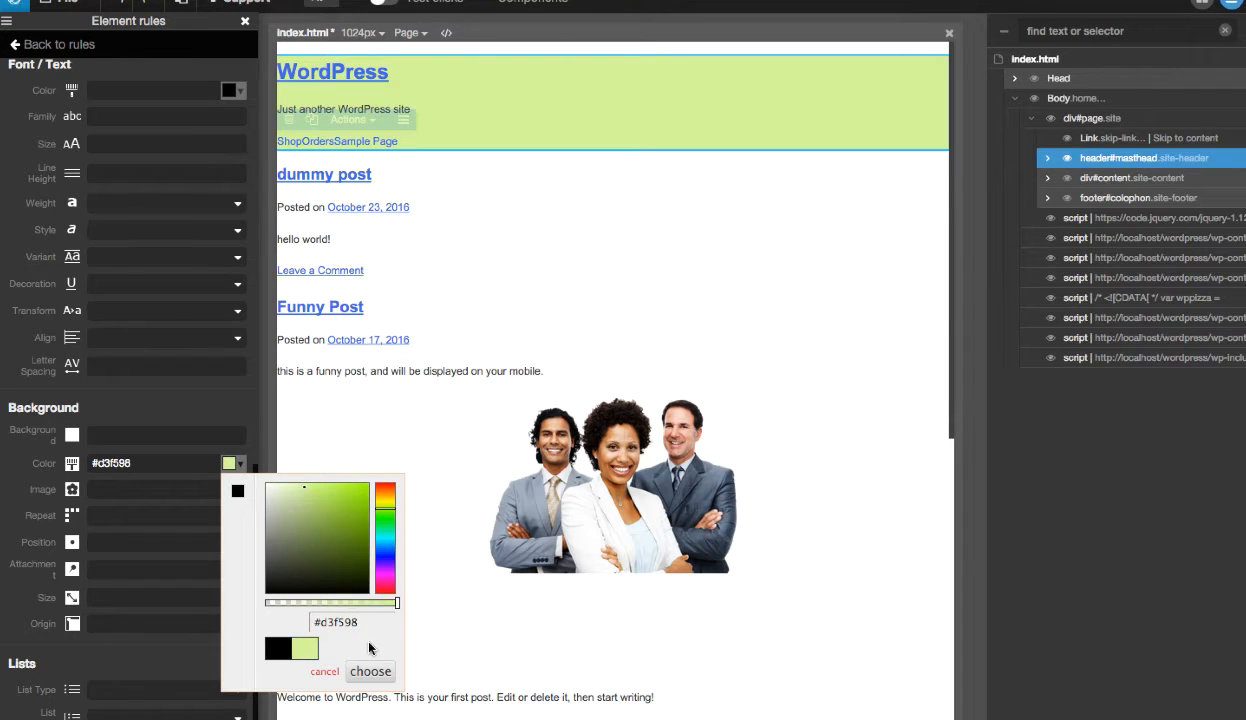
{"action": "left_click", "coordinate": [370, 671]}
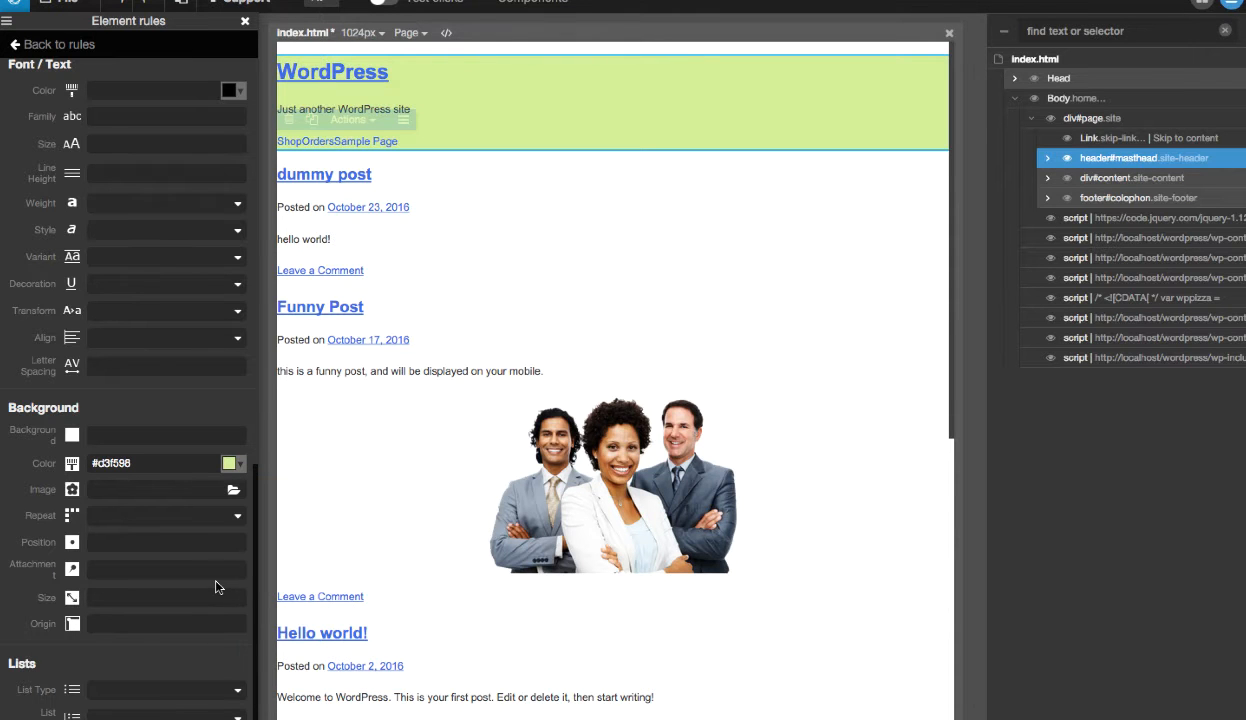
- Set the font color of the .site-header rule to off-white #f7f1f1
{"action": "scroll", "coordinate": [210, 515], "scroll_direction": "up", "scroll_amount": 4}
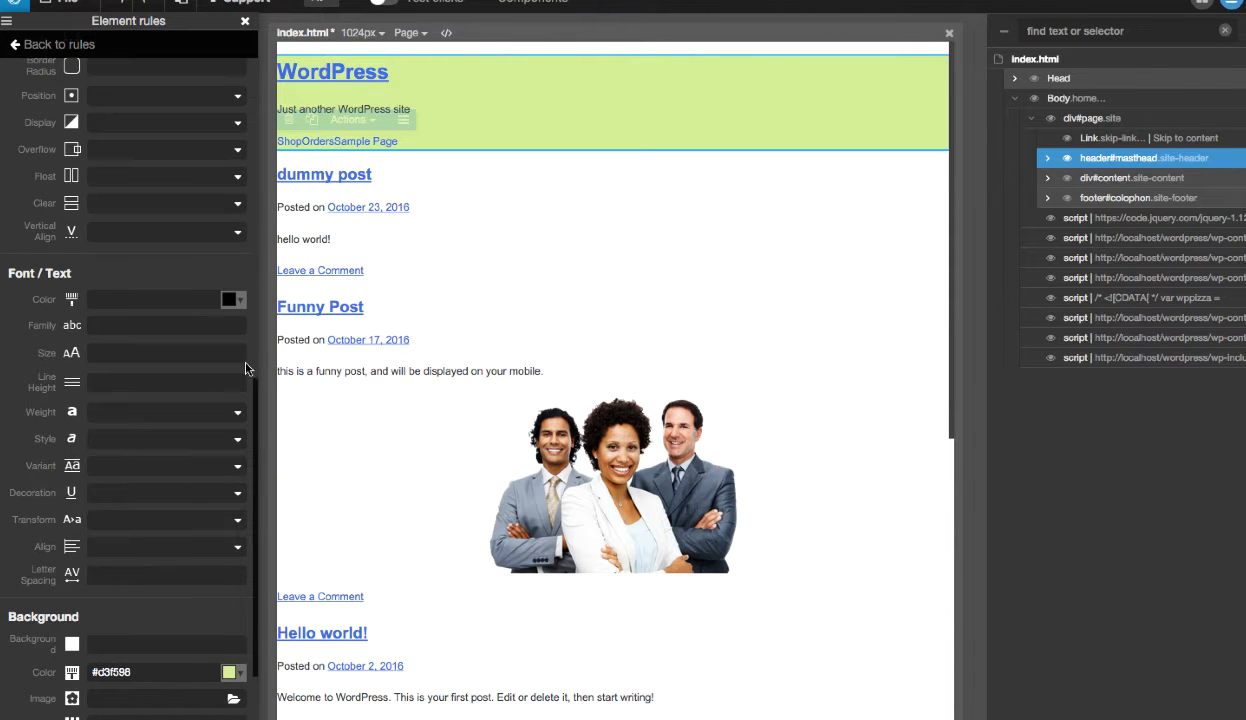
{"action": "left_click", "coordinate": [245, 305]}
{"action": "left_click_drag", "start_coordinate": [273, 335], "coordinate": [240, 298]}
{"action": "left_click", "coordinate": [240, 298]}
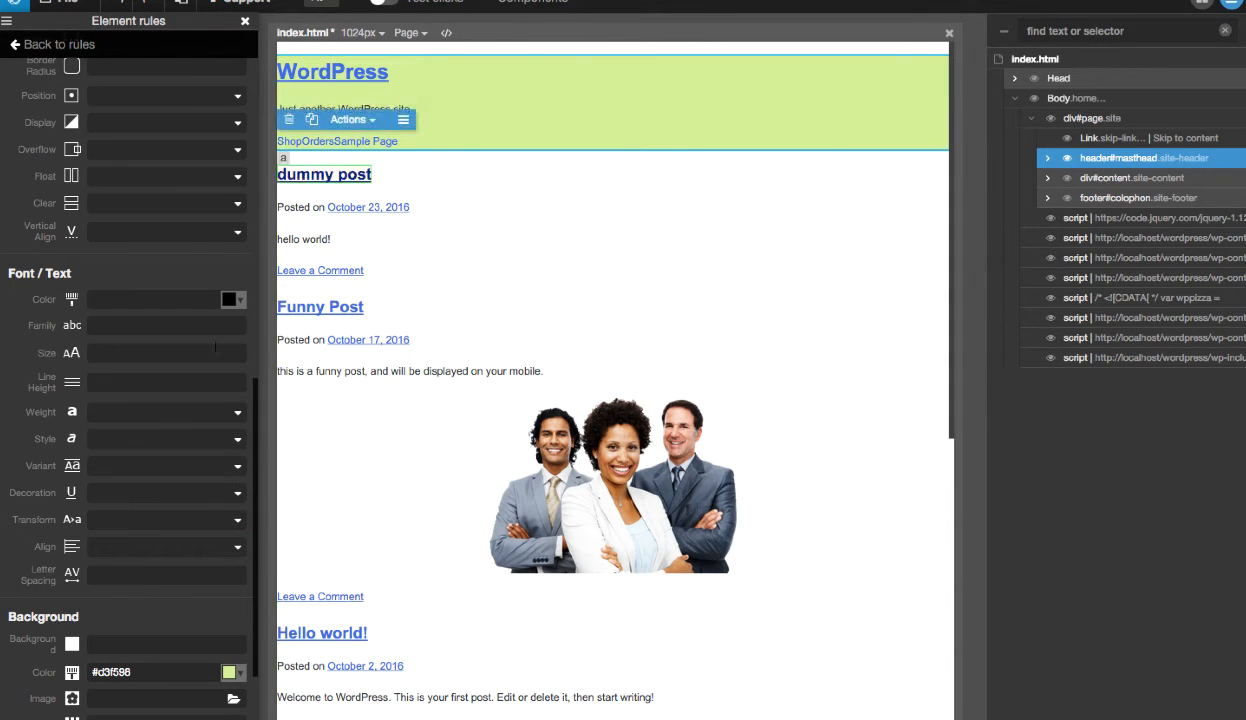
{"action": "left_click", "coordinate": [232, 302]}
{"action": "left_click_drag", "start_coordinate": [277, 342], "coordinate": [268, 324]}
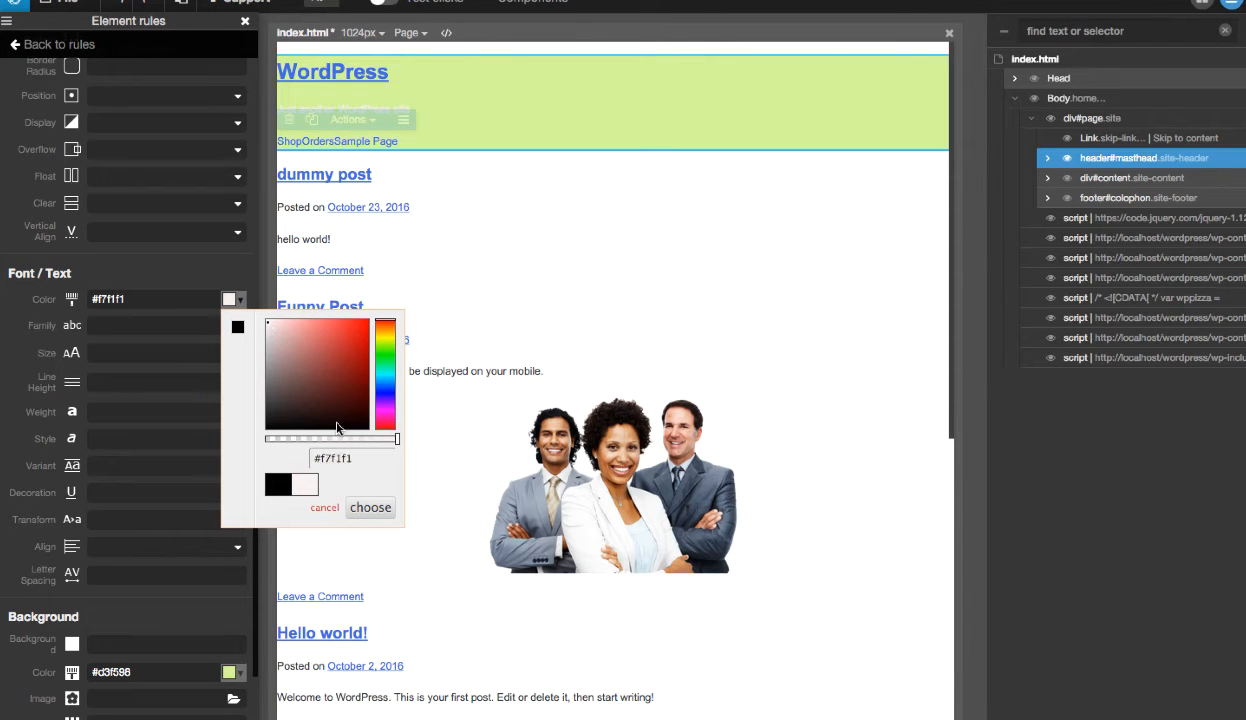
{"action": "left_click", "coordinate": [370, 509]}
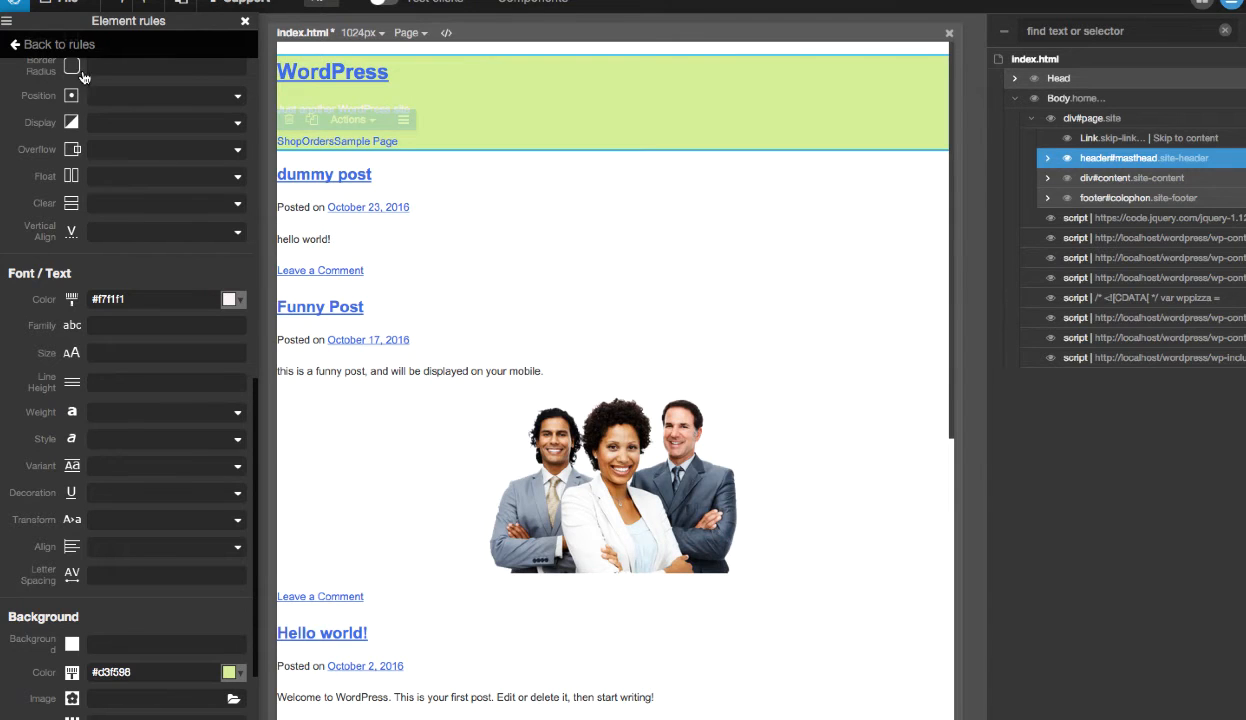
- Expand header#masthead in the page tree, close its rules, and inspect the classes of div.site-branding and h1.site-title
{"action": "left_click", "coordinate": [1046, 158]}
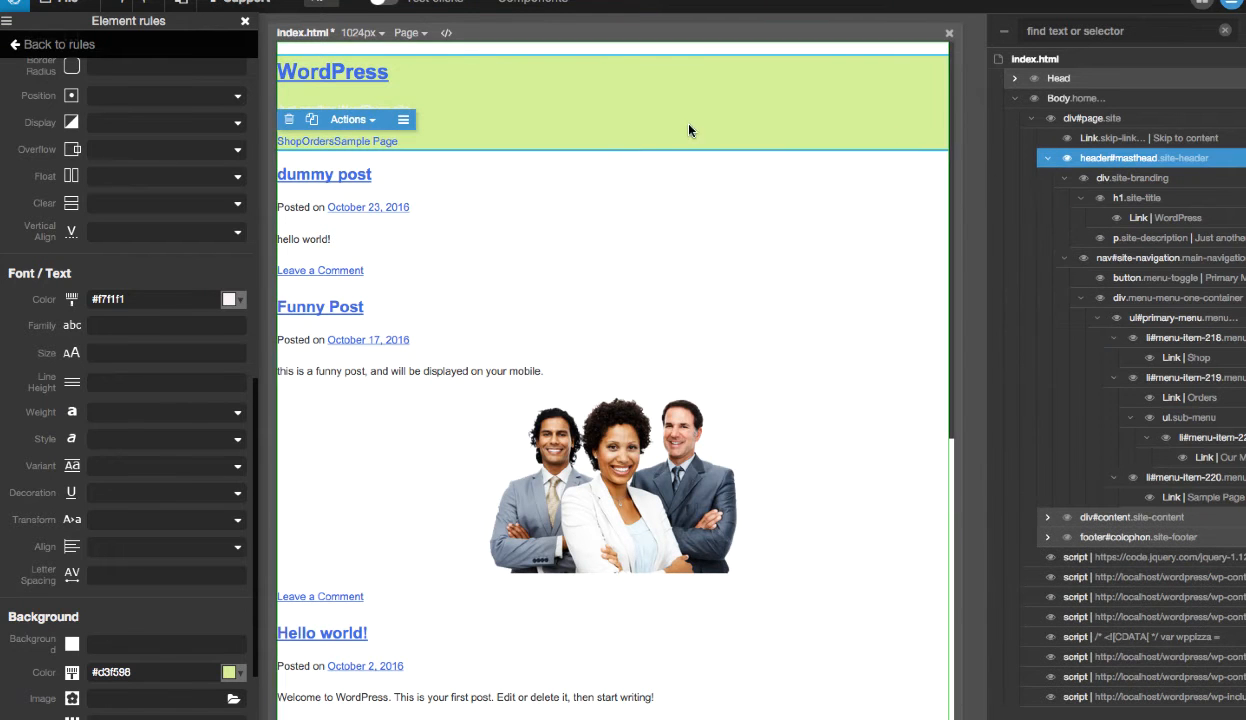
{"action": "left_click", "coordinate": [245, 21]}
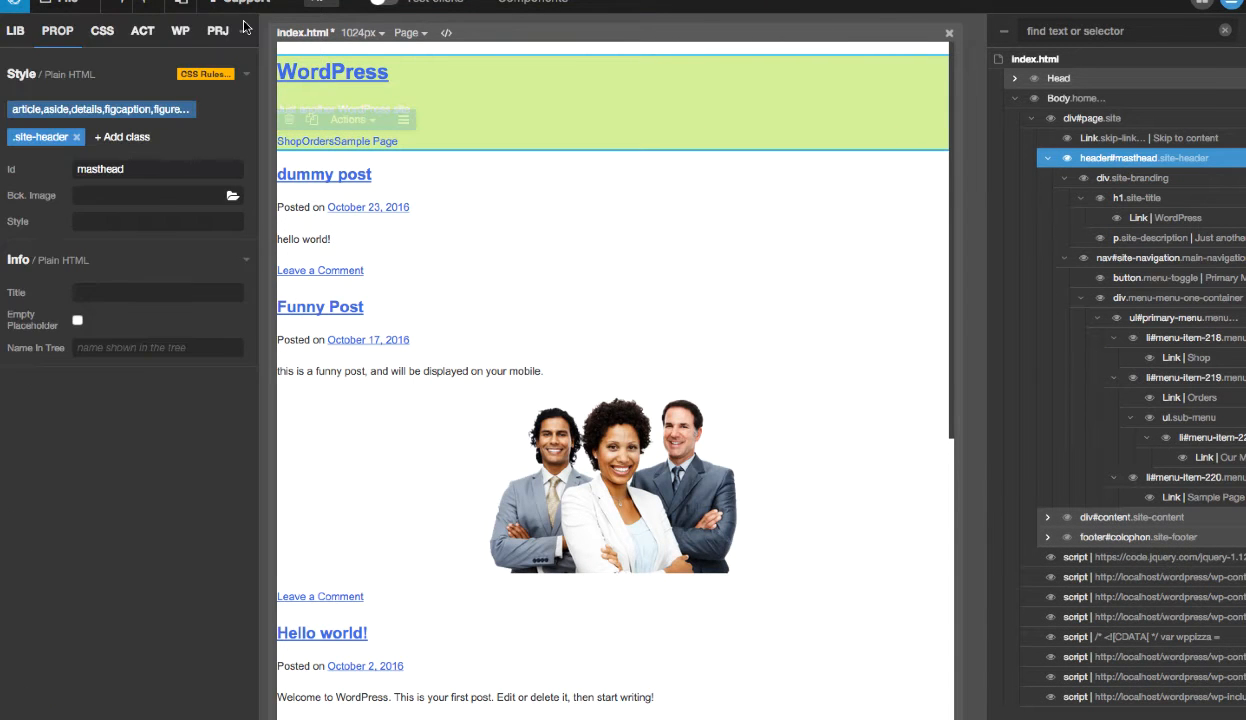
{"action": "left_click", "coordinate": [1178, 179]}
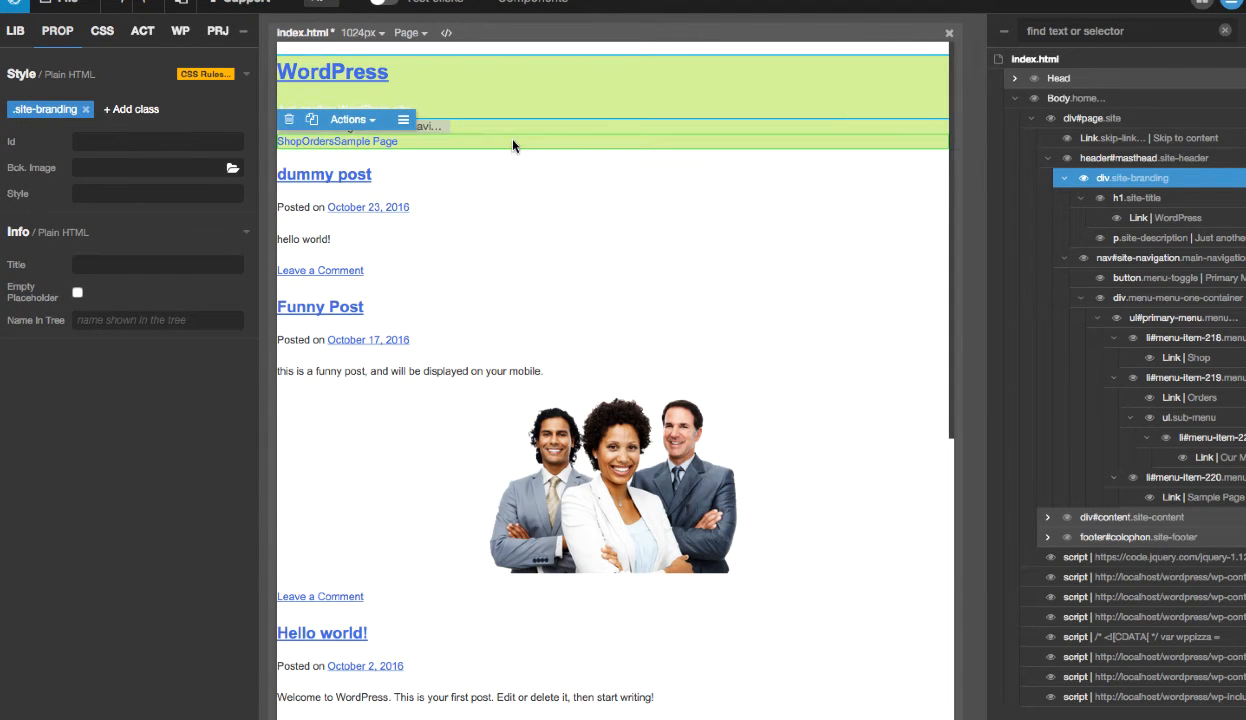
{"action": "left_click", "coordinate": [1082, 199]}
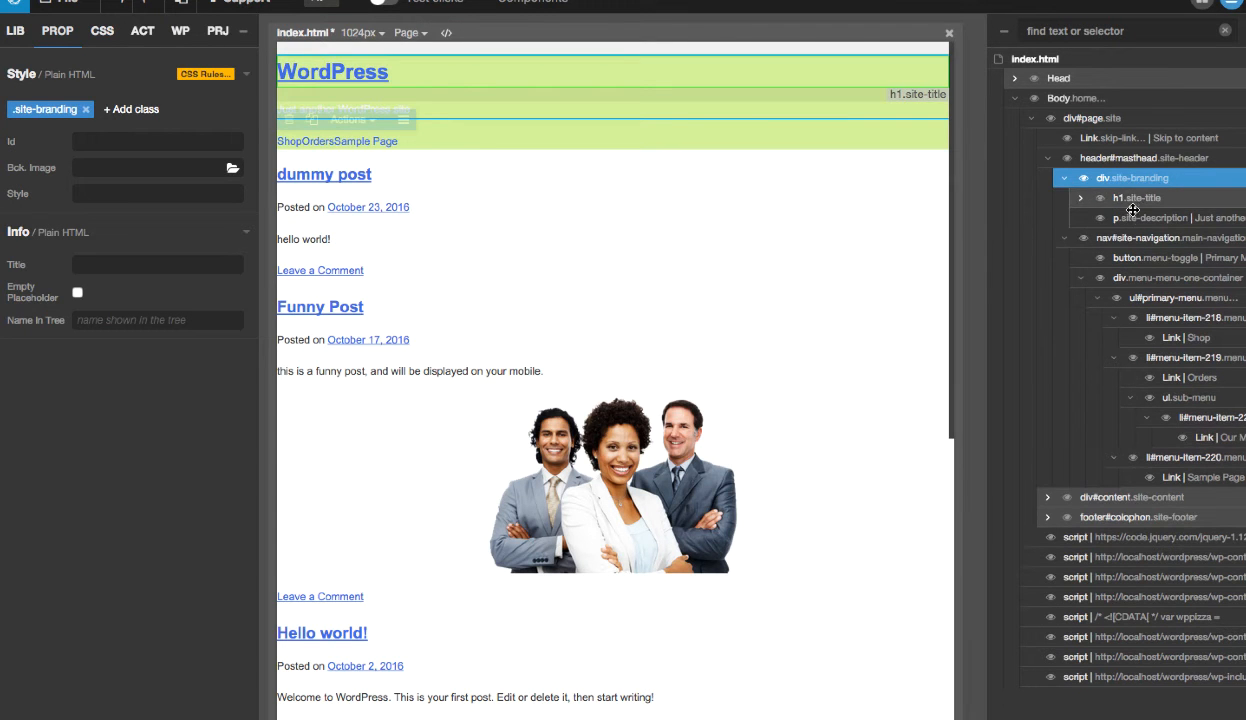
{"action": "left_click", "coordinate": [1134, 216]}
{"action": "left_click", "coordinate": [1134, 198]}
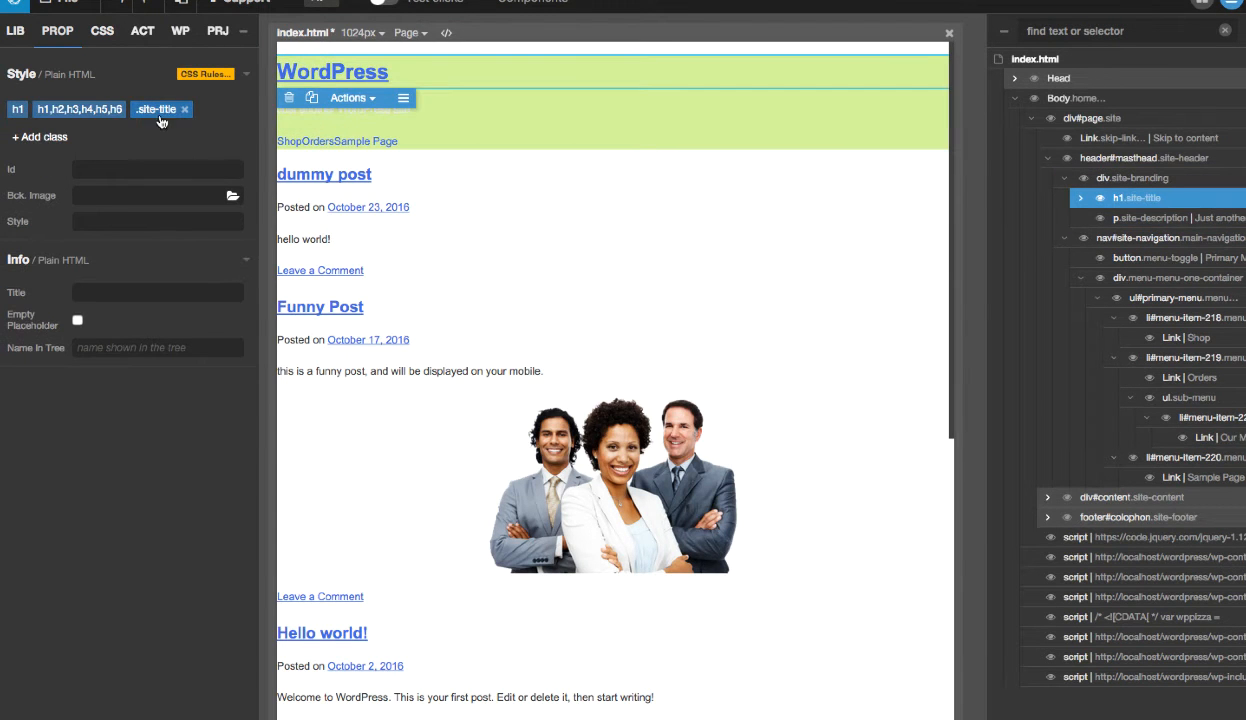
- Select div.site-branding and create a new .site-branding rule for it in style.css
{"action": "left_click", "coordinate": [1142, 179]}
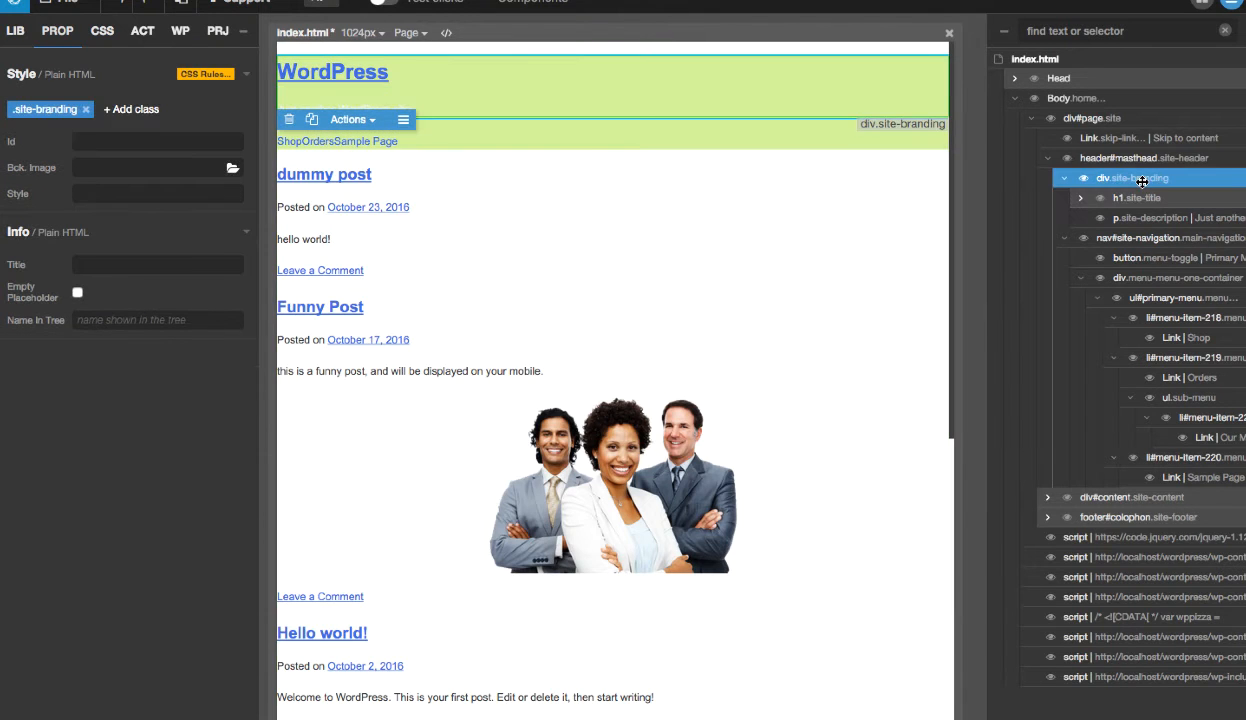
{"action": "left_click", "coordinate": [45, 110]}
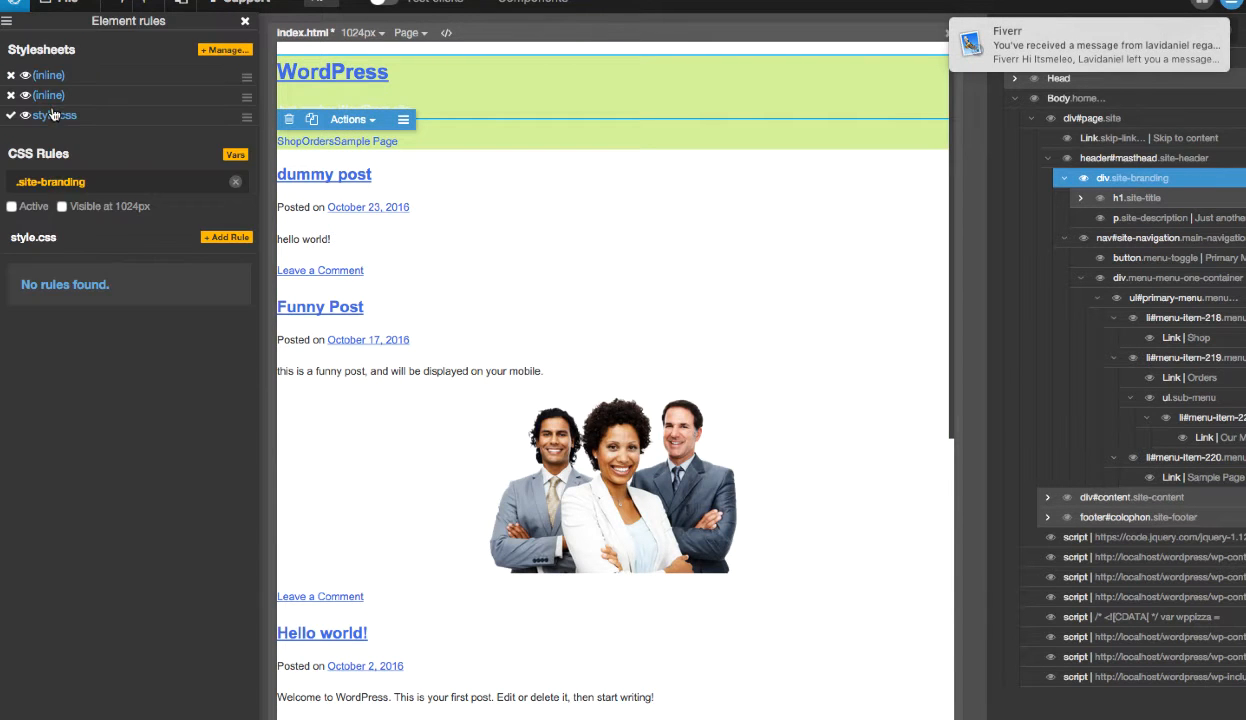
{"action": "left_click", "coordinate": [225, 237]}
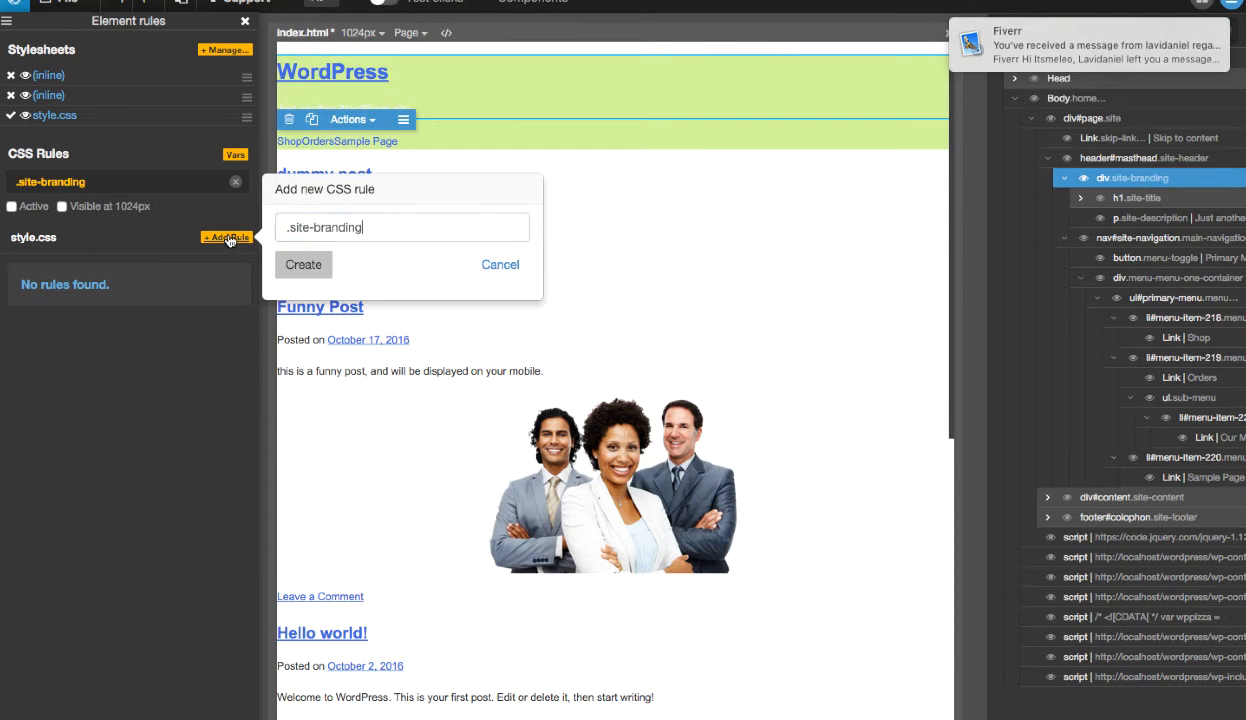
{"action": "left_click", "coordinate": [302, 266]}
- Set the text alignment of the .site-branding rule to Center and close the element rules
{"action": "scroll", "coordinate": [160, 314], "scroll_direction": "down", "scroll_amount": 10}
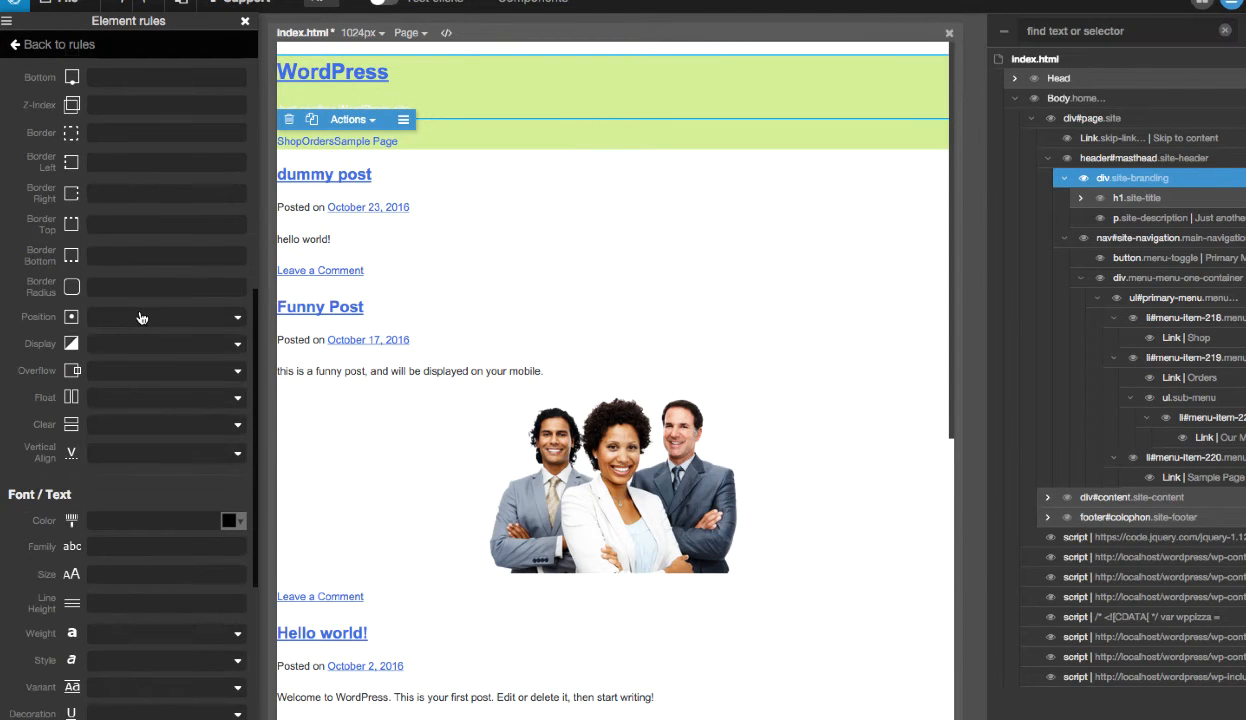
{"action": "scroll", "coordinate": [146, 488], "scroll_direction": "down", "scroll_amount": 3}
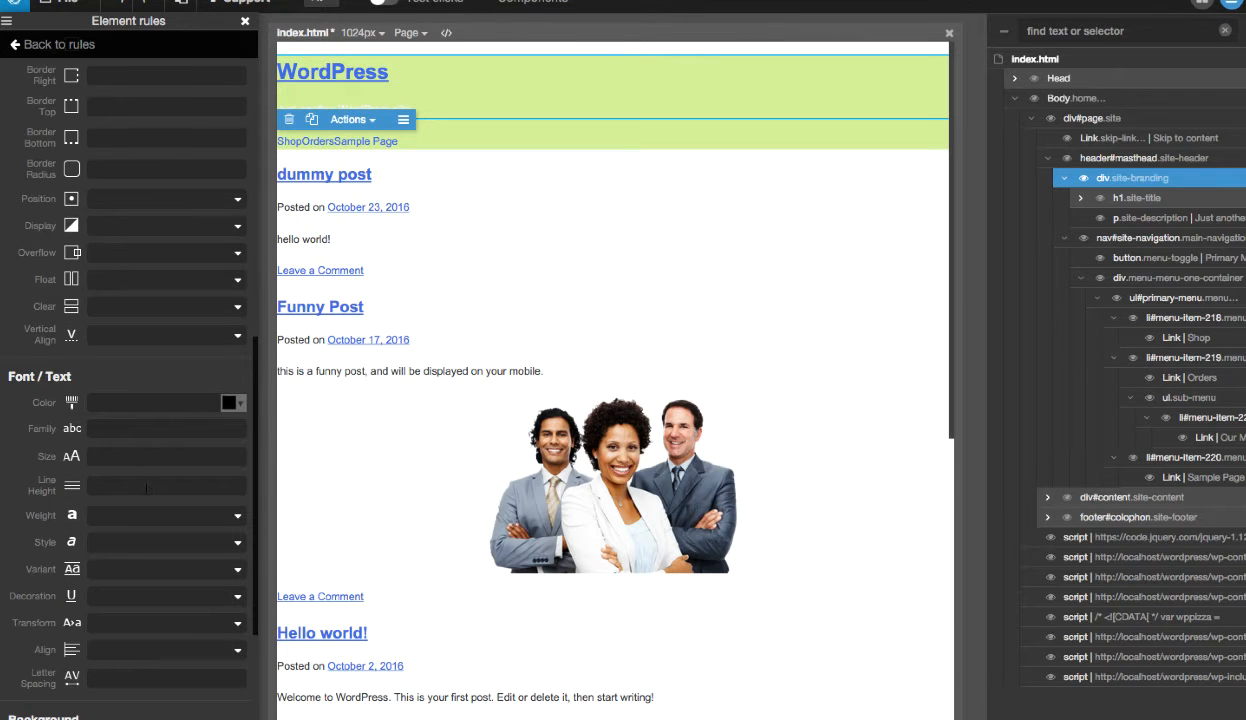
{"action": "left_click", "coordinate": [125, 651]}
{"action": "left_click", "coordinate": [130, 556]}
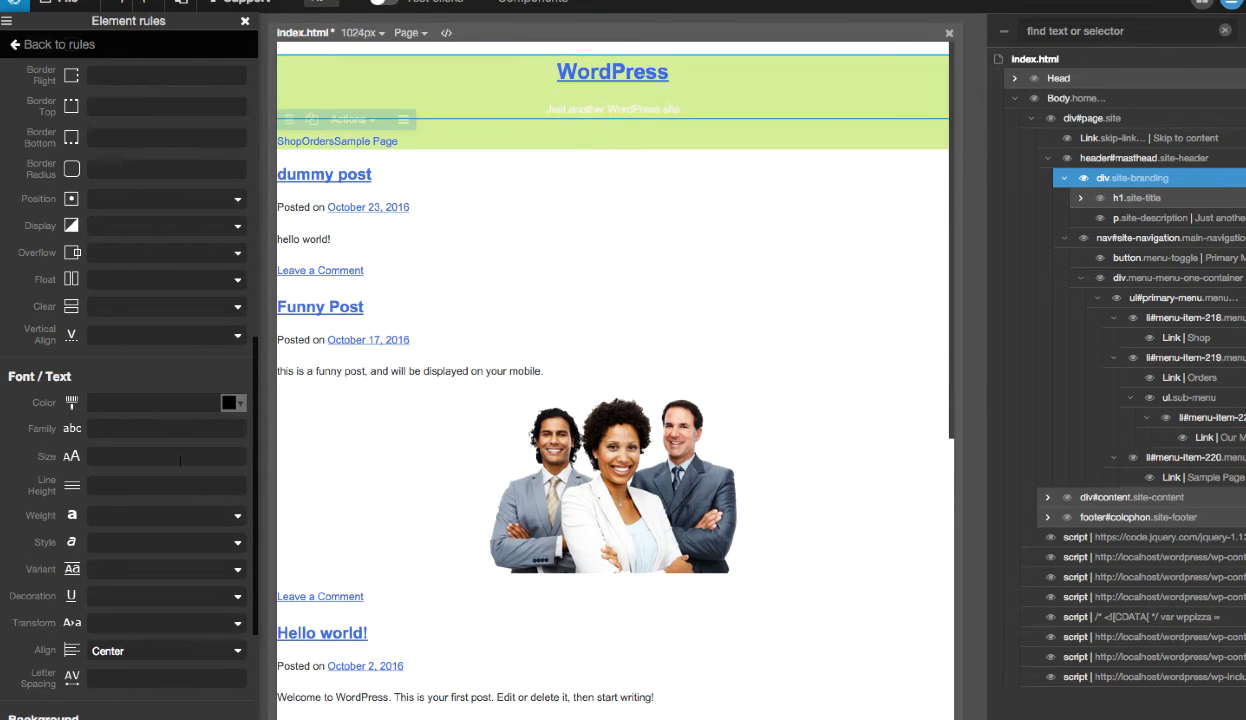
{"action": "scroll", "coordinate": [174, 423], "scroll_direction": "up", "scroll_amount": 4}
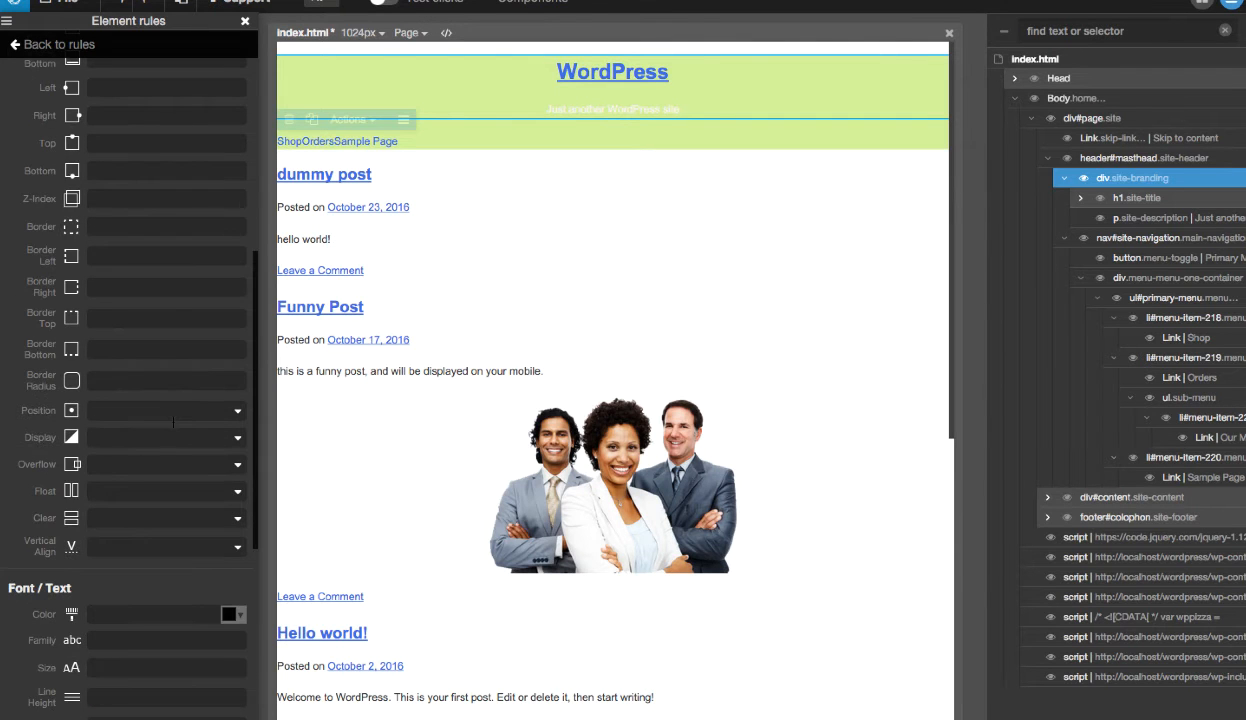
{"action": "scroll", "coordinate": [174, 423], "scroll_direction": "up", "scroll_amount": 1}
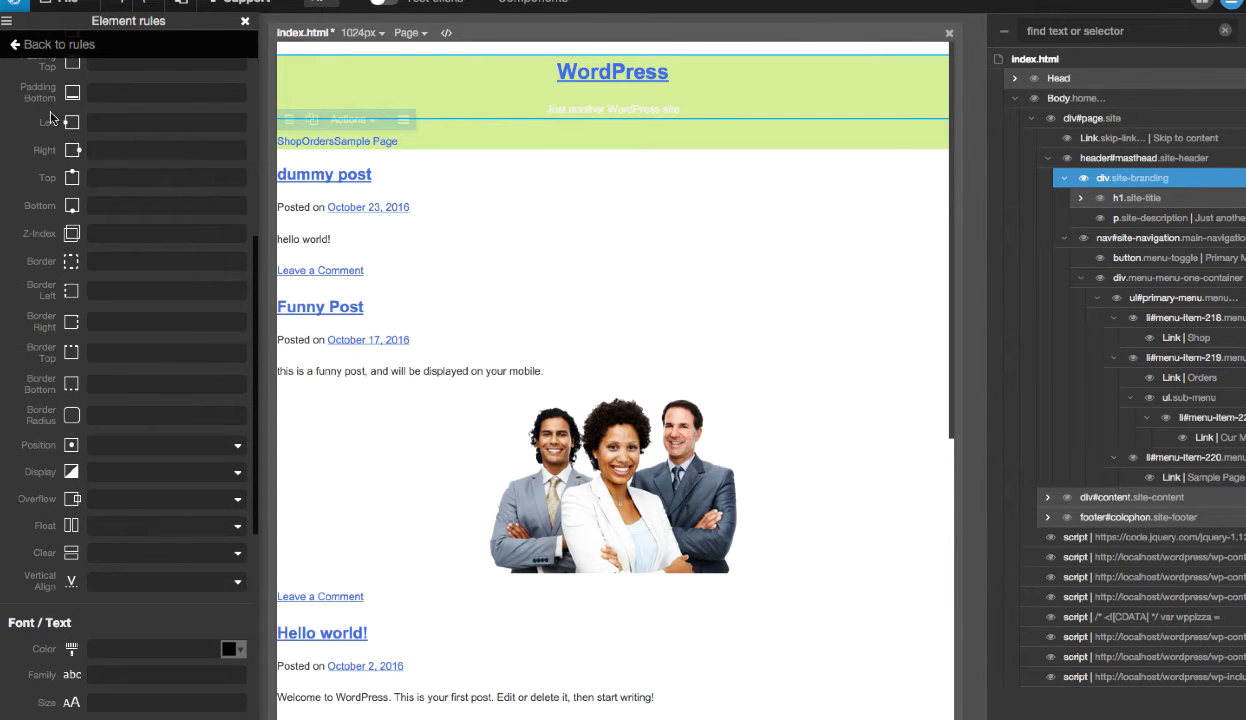
{"action": "left_click", "coordinate": [245, 22]}
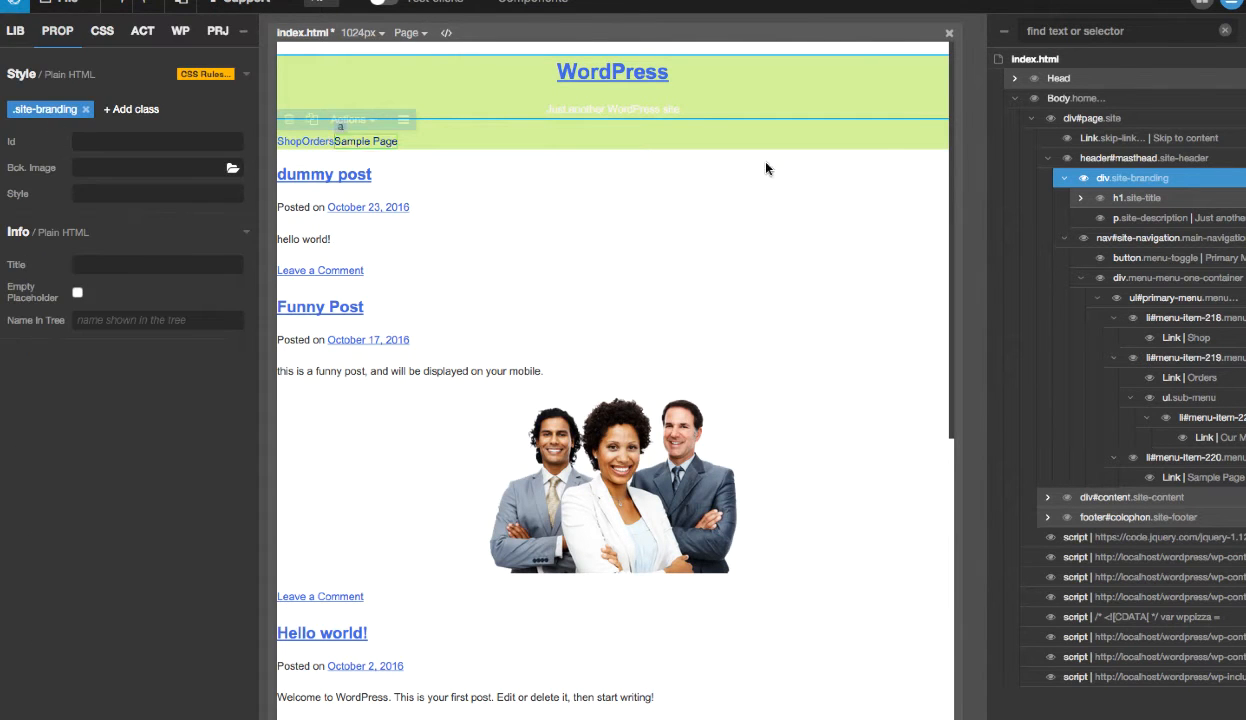
- Select h1.site-title in the page tree and create a new .site-title rule for it in style.css
{"action": "left_click", "coordinate": [1121, 200]}
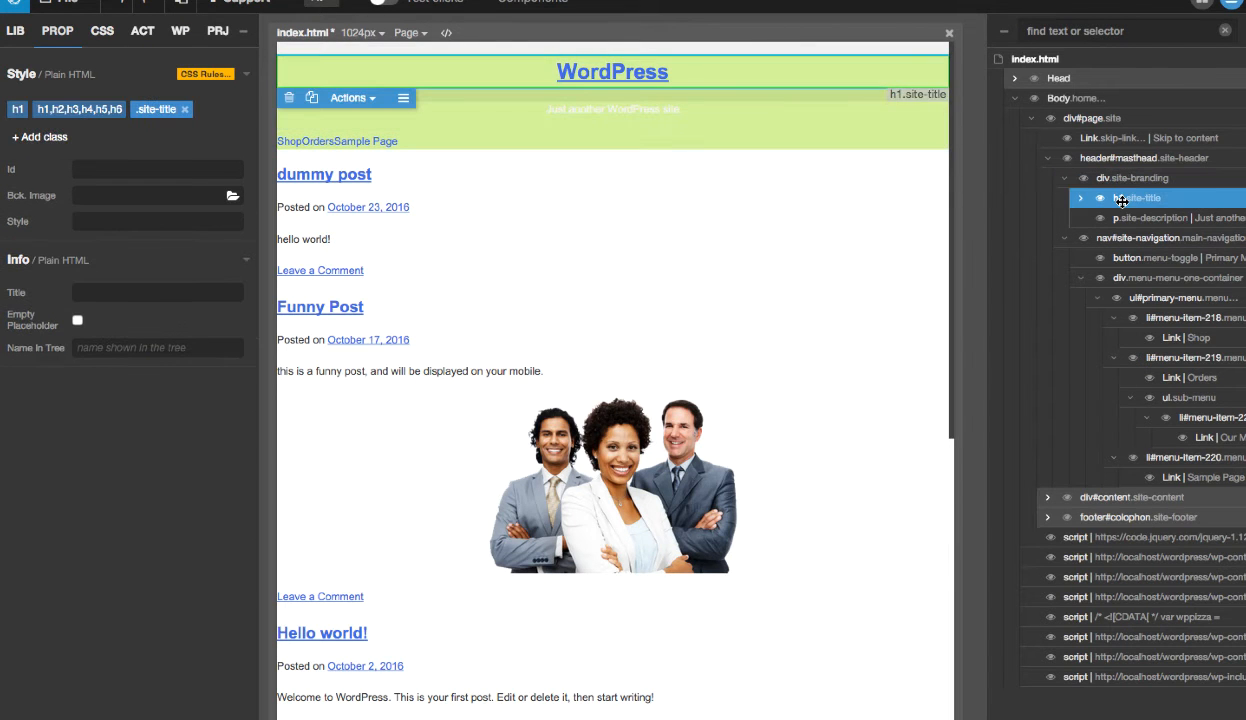
{"action": "left_click", "coordinate": [1137, 217]}
{"action": "left_click", "coordinate": [1122, 200]}
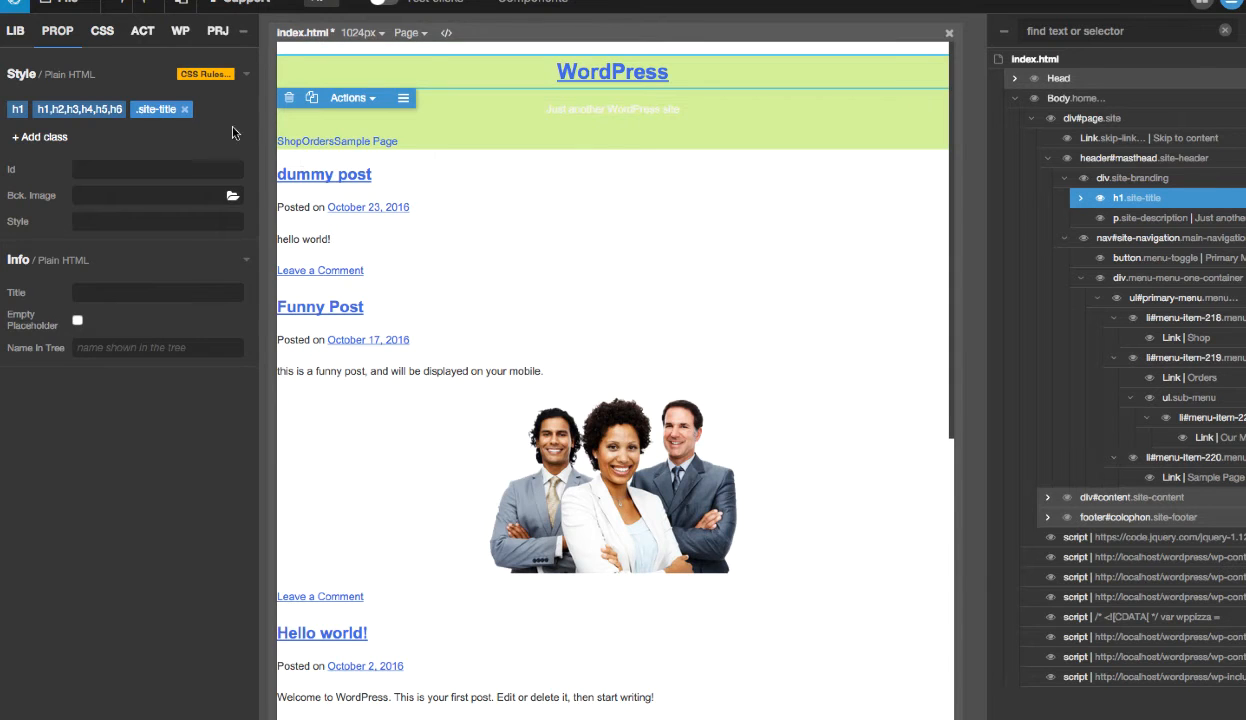
{"action": "left_click", "coordinate": [157, 110]}
{"action": "left_click", "coordinate": [224, 237]}
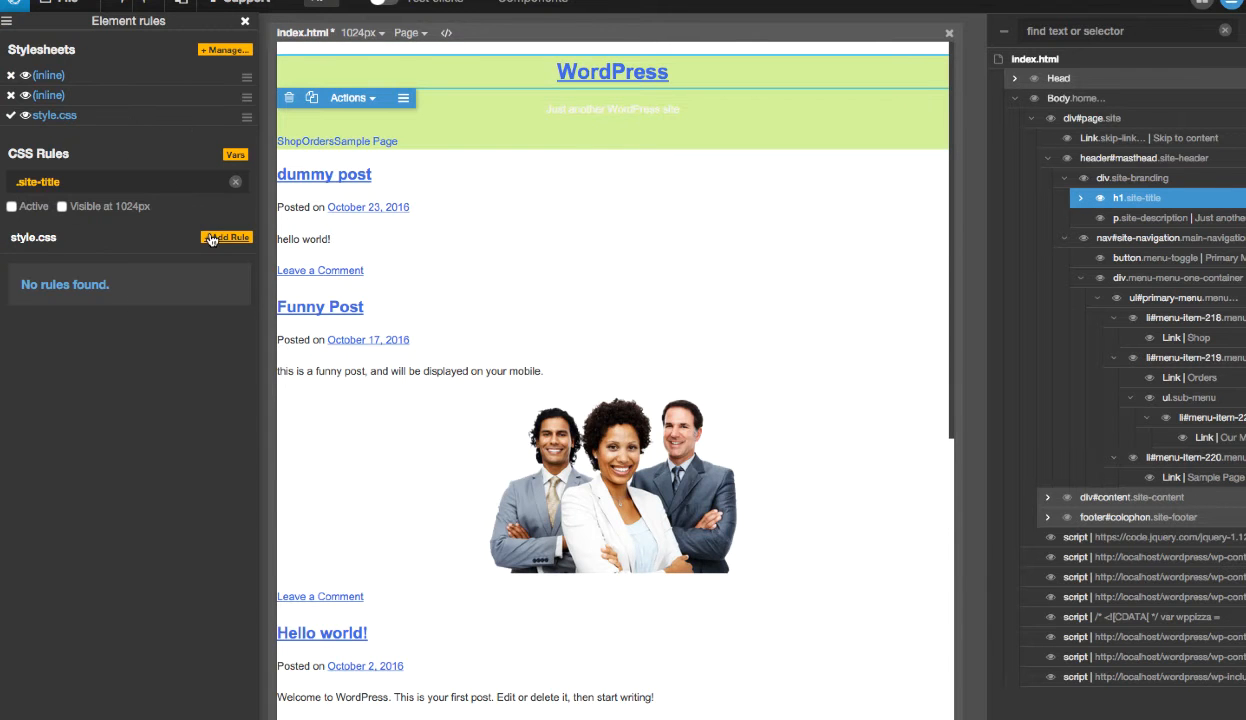
{"action": "left_click", "coordinate": [305, 265]}
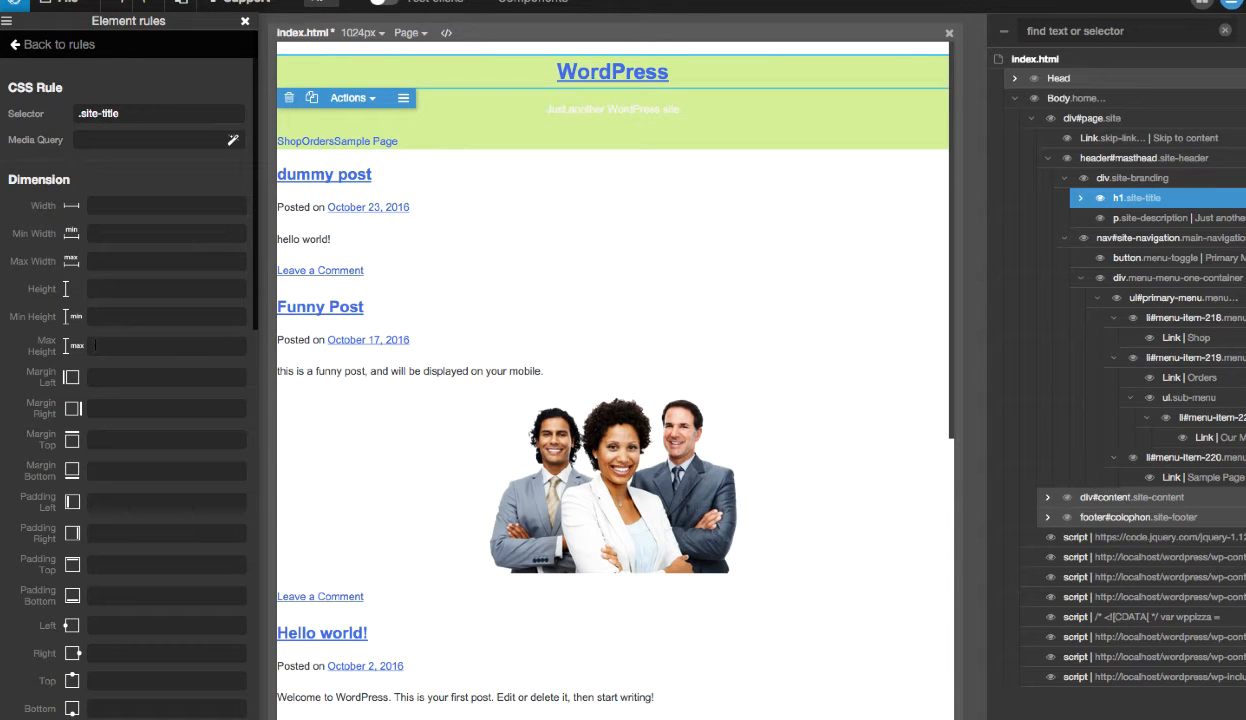
- Set all four margins and all four paddings of the .site-title rule to 0
{"action": "type", "text": "0"}
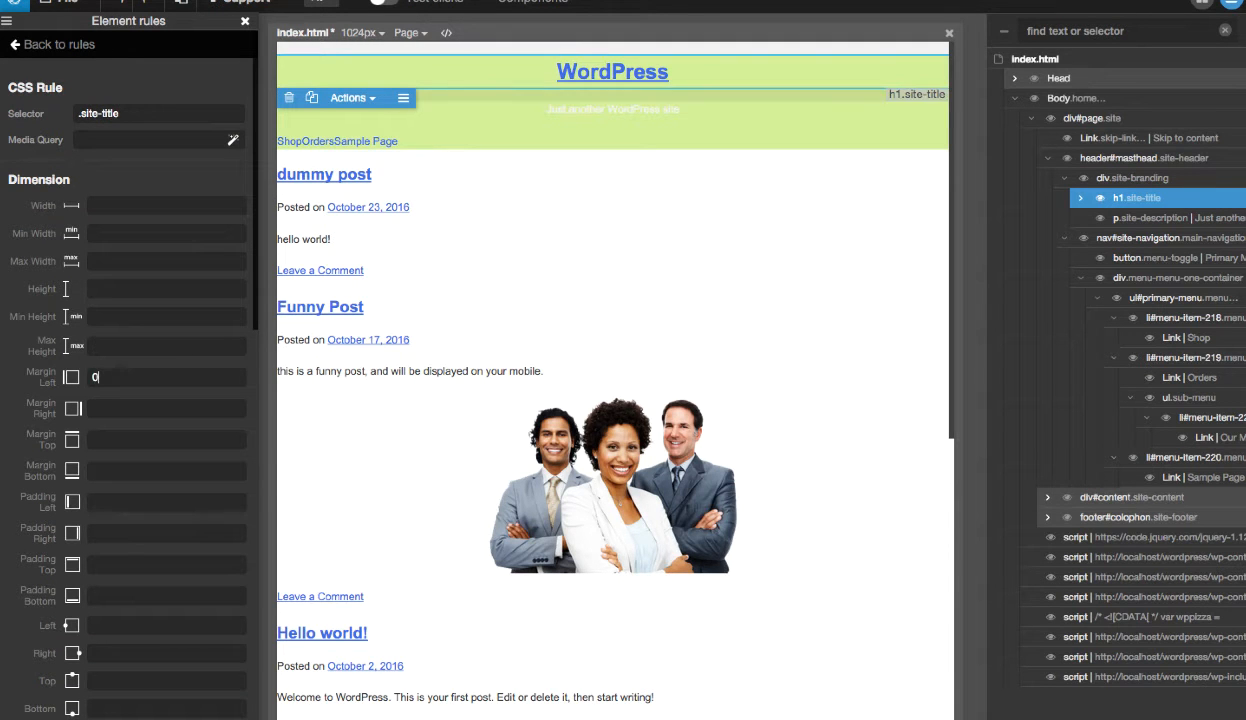
{"action": "type", "text": "00"}
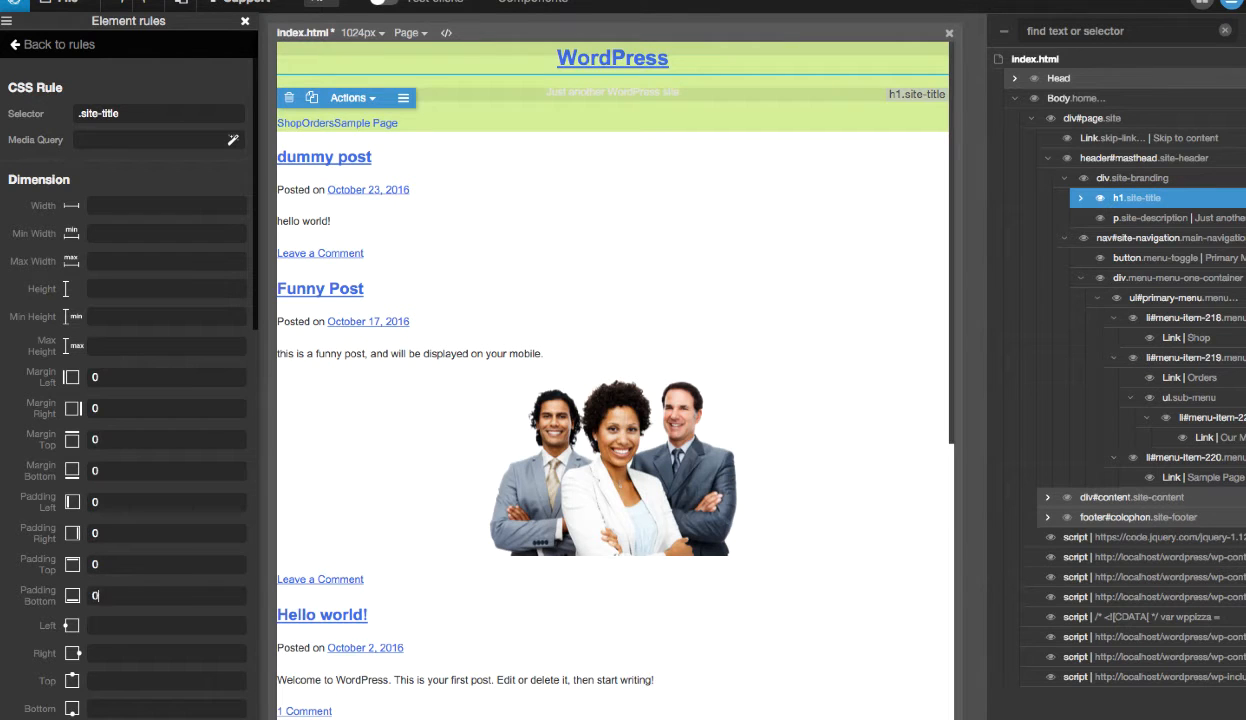
- Select p.site-description and create a new .site-description rule for it in style.css
{"action": "left_click", "coordinate": [1173, 218]}
{"action": "left_click", "coordinate": [52, 47]}
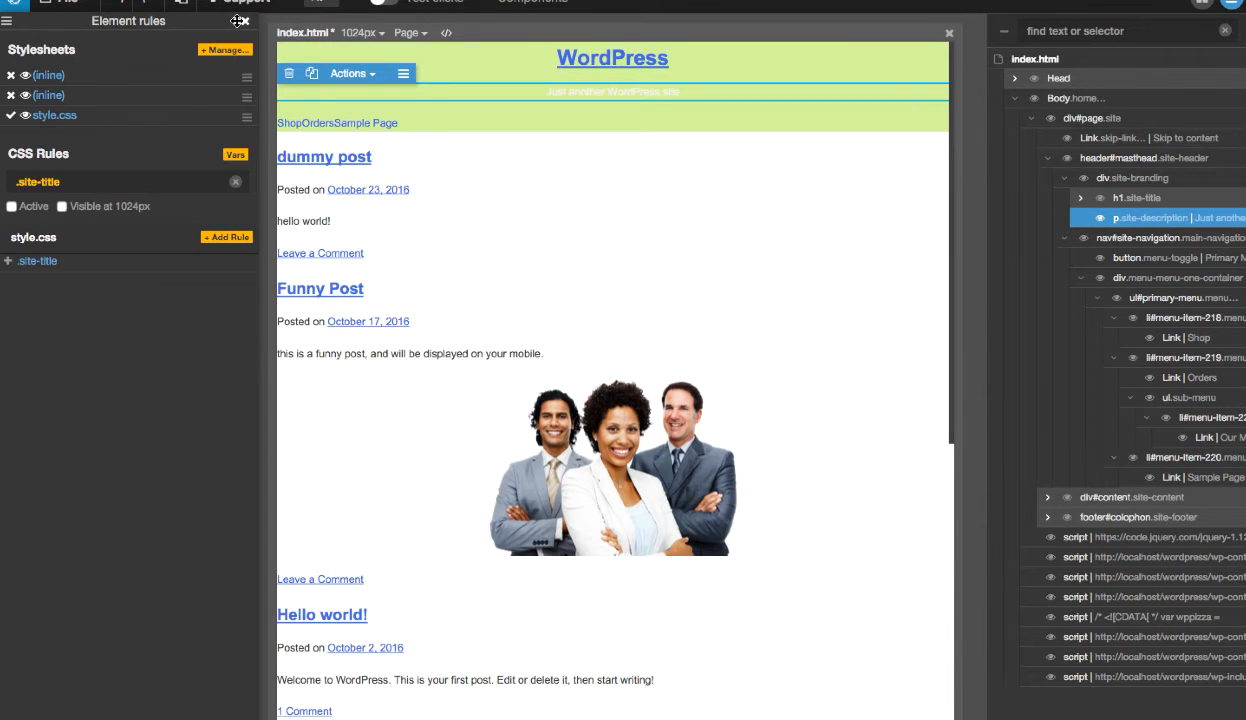
{"action": "left_click", "coordinate": [244, 22]}
{"action": "left_click", "coordinate": [92, 112]}
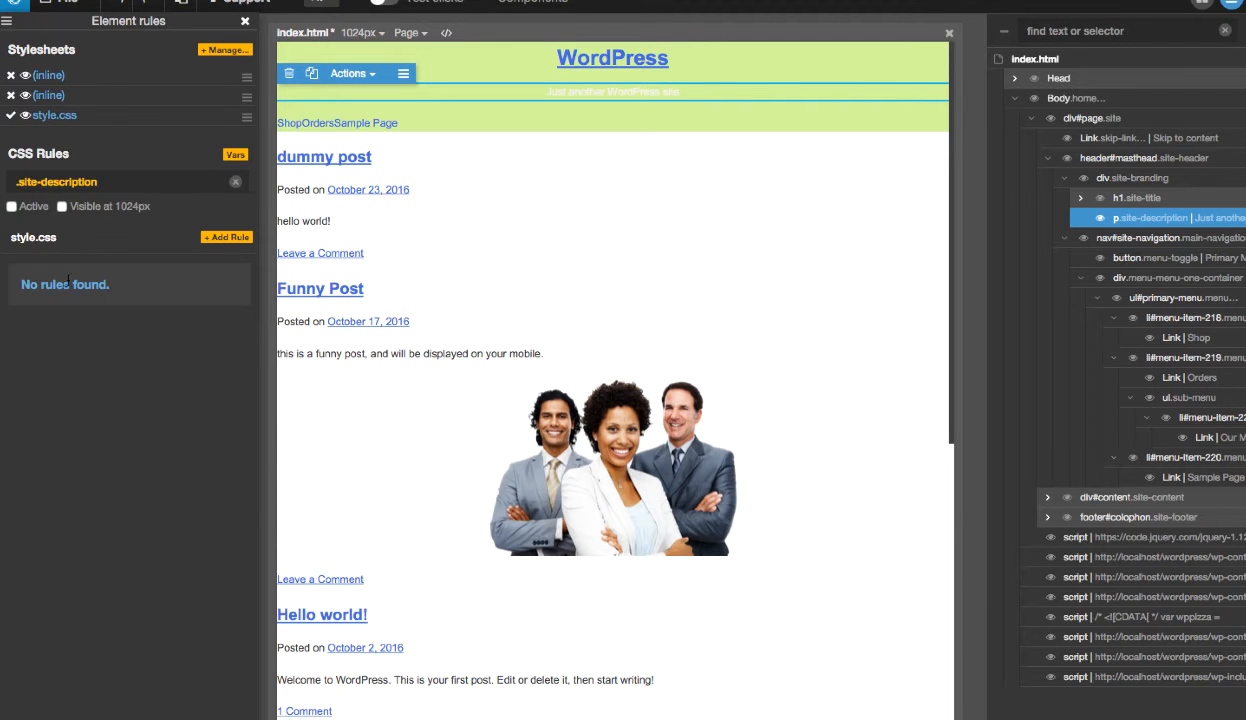
{"action": "left_click", "coordinate": [226, 237]}
{"action": "left_click", "coordinate": [303, 264]}
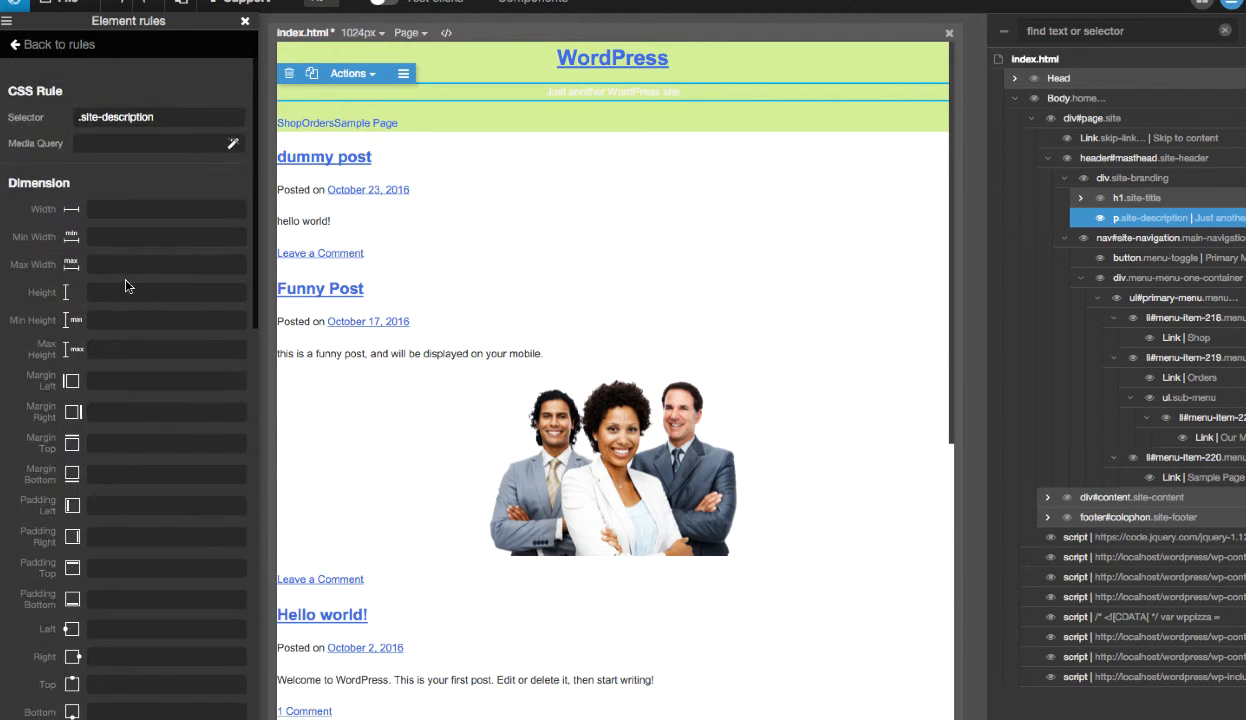
- Set all four margins and all four paddings of the .site-description rule to 0 and close the element rules
{"action": "scroll", "coordinate": [125, 286], "scroll_direction": "down", "scroll_amount": 5}
{"action": "scroll", "coordinate": [107, 147], "scroll_direction": "up", "scroll_amount": 3}
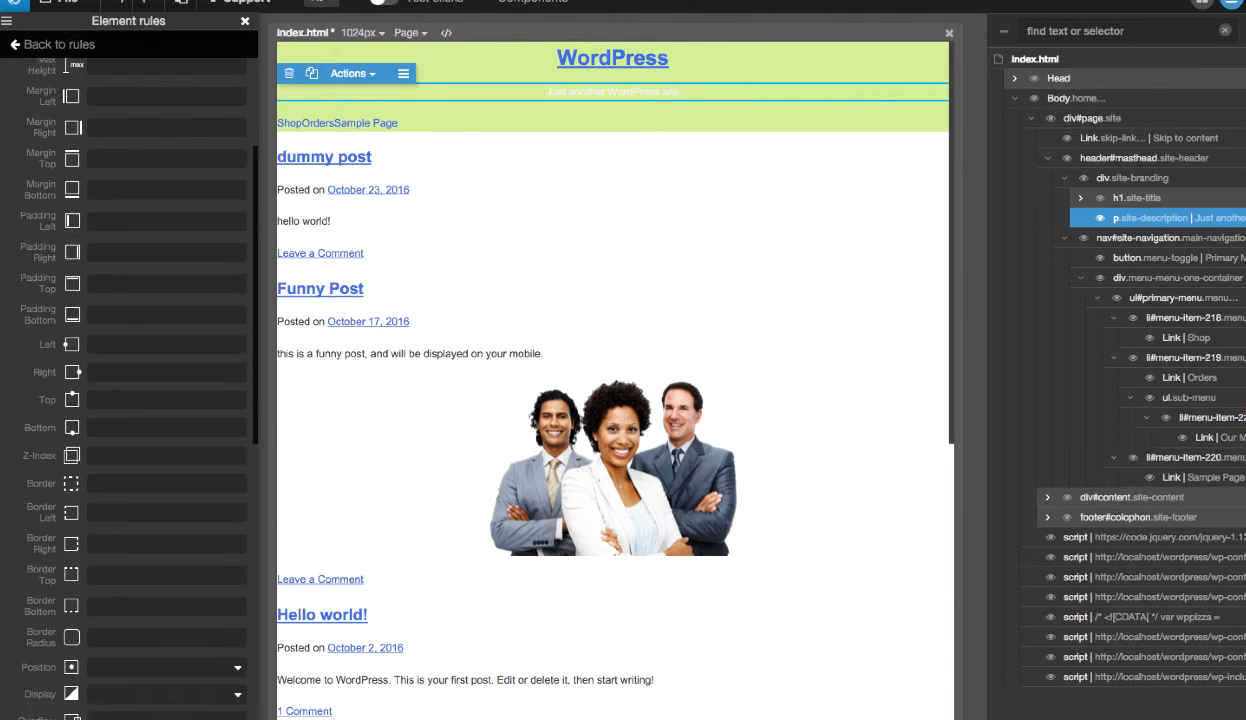
{"action": "scroll", "coordinate": [130, 380], "scroll_direction": "up", "scroll_amount": 1}
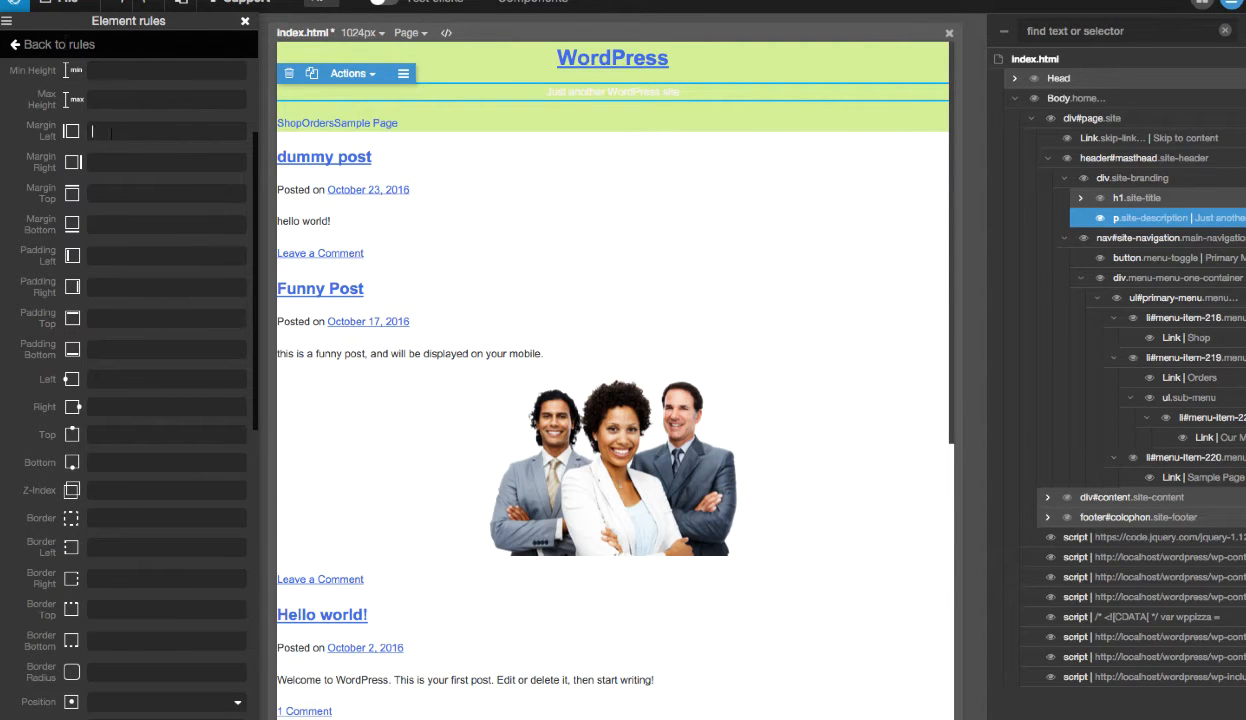
{"action": "type", "text": "0"}
{"action": "key", "text": "Tab"}
{"action": "type", "text": "0"}
{"action": "key", "text": "Tab"}
{"action": "type", "text": "0"}
{"action": "key", "text": "Tab"}
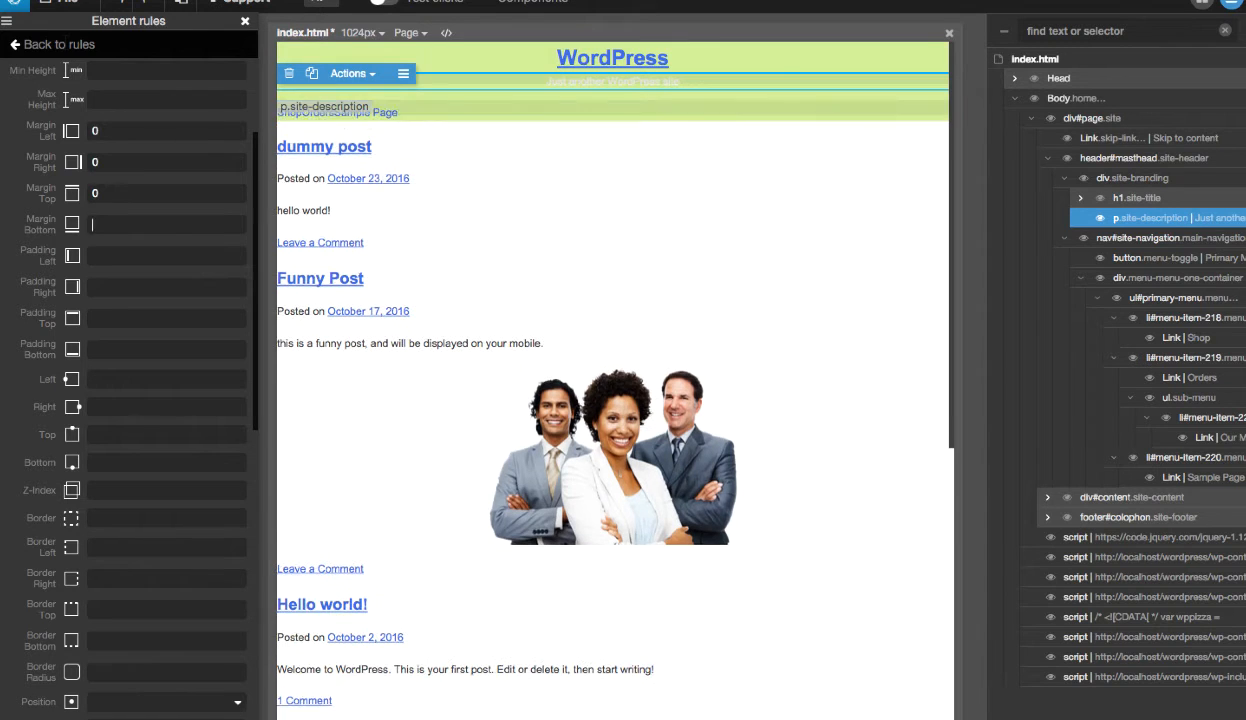
{"action": "type", "text": "0"}
{"action": "key", "text": "Tab"}
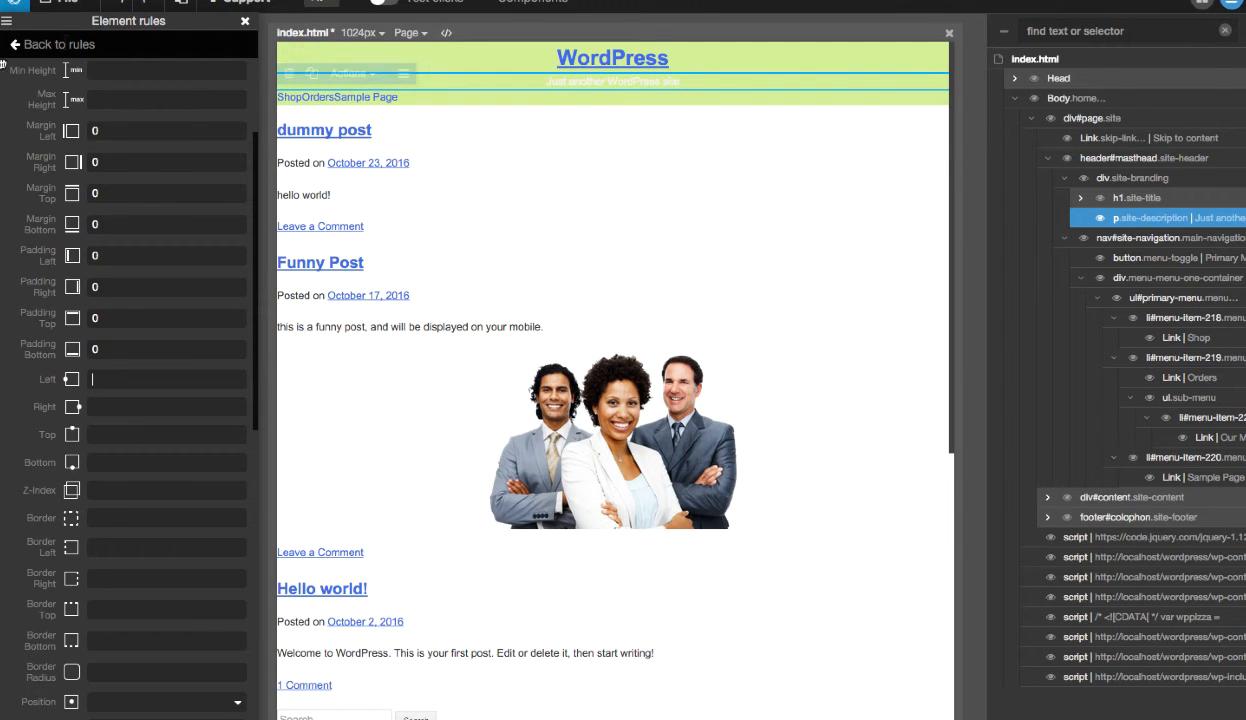
{"action": "left_click", "coordinate": [244, 21]}
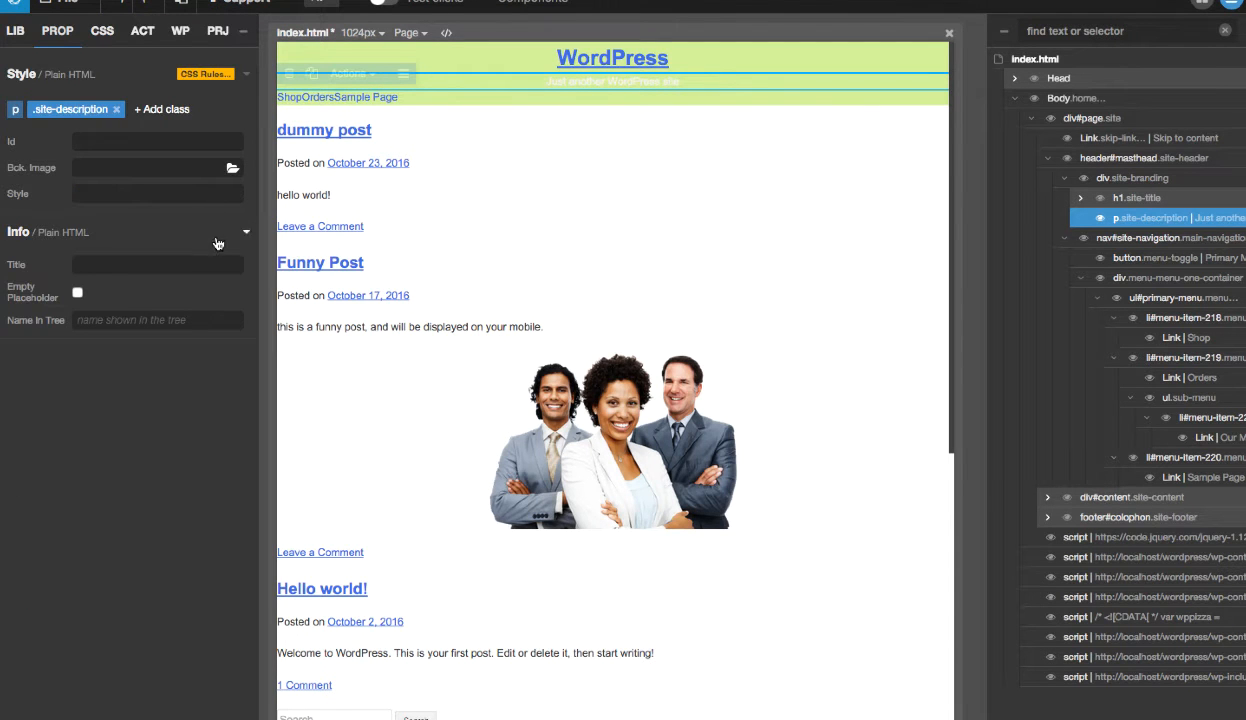
- Filter the full list of style.css rules by "a" and examine the rule for links
{"action": "left_click", "coordinate": [103, 33]}
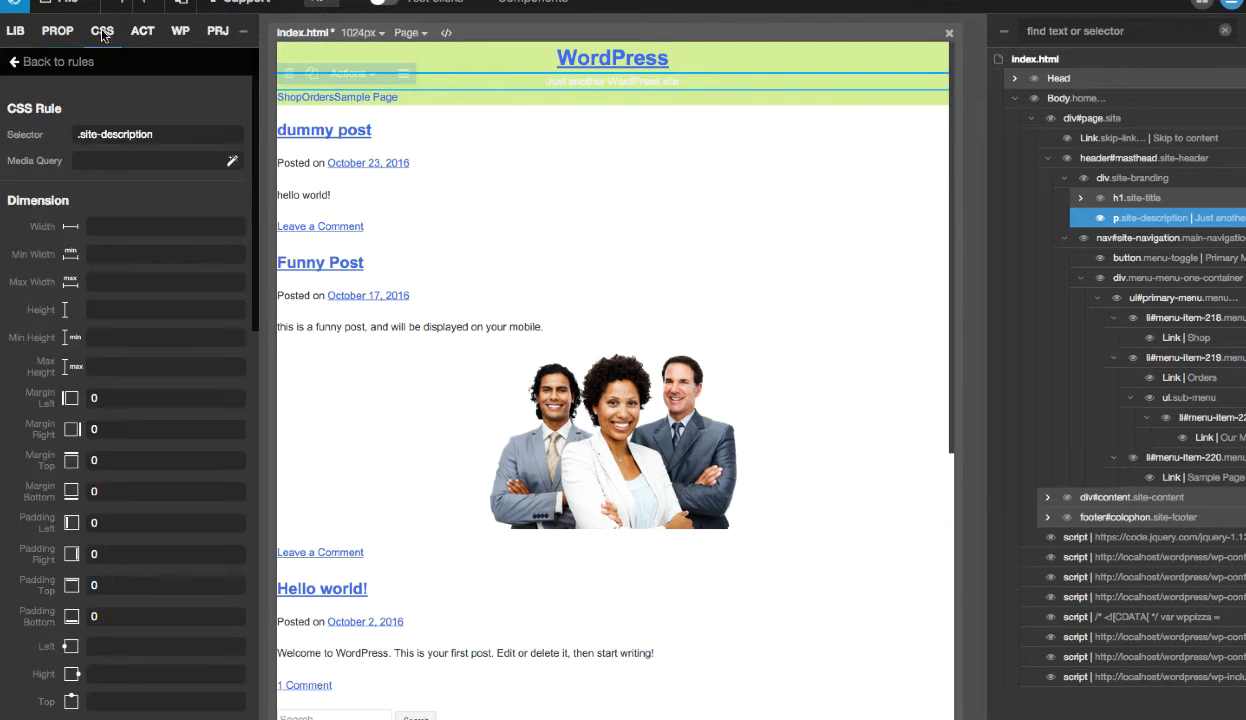
{"action": "left_click", "coordinate": [60, 63]}
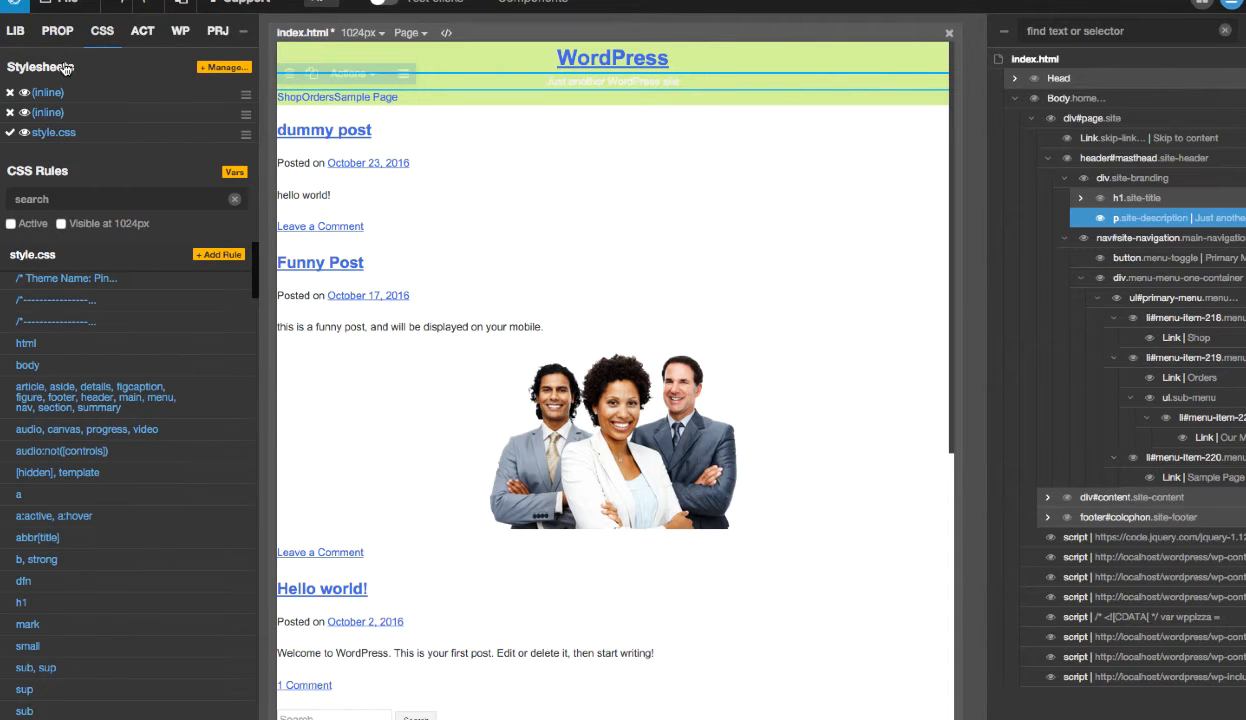
{"action": "left_click", "coordinate": [86, 198]}
{"action": "type", "text": "a"}
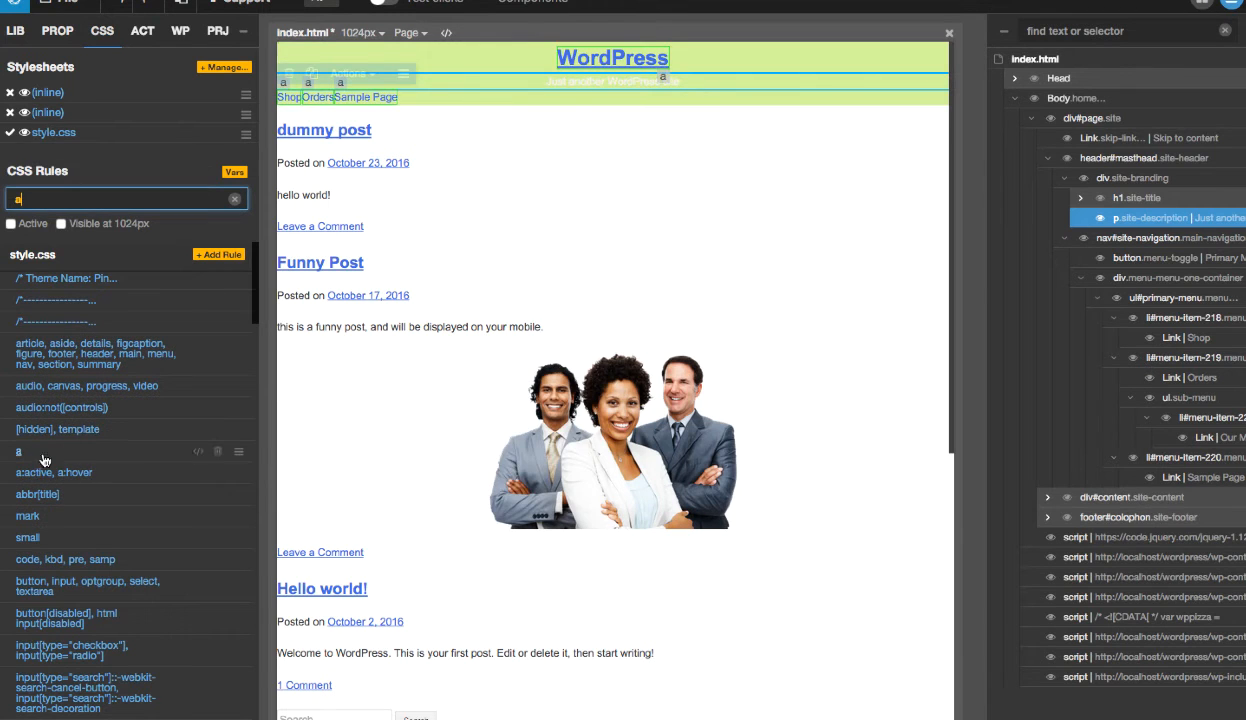
{"action": "mouse_move", "coordinate": [200, 453]}
- Select nav#site-navigation, limit its .main-navigation rules to active ones, and open the .main-navigation rule for editing
{"action": "left_click", "coordinate": [1185, 239]}
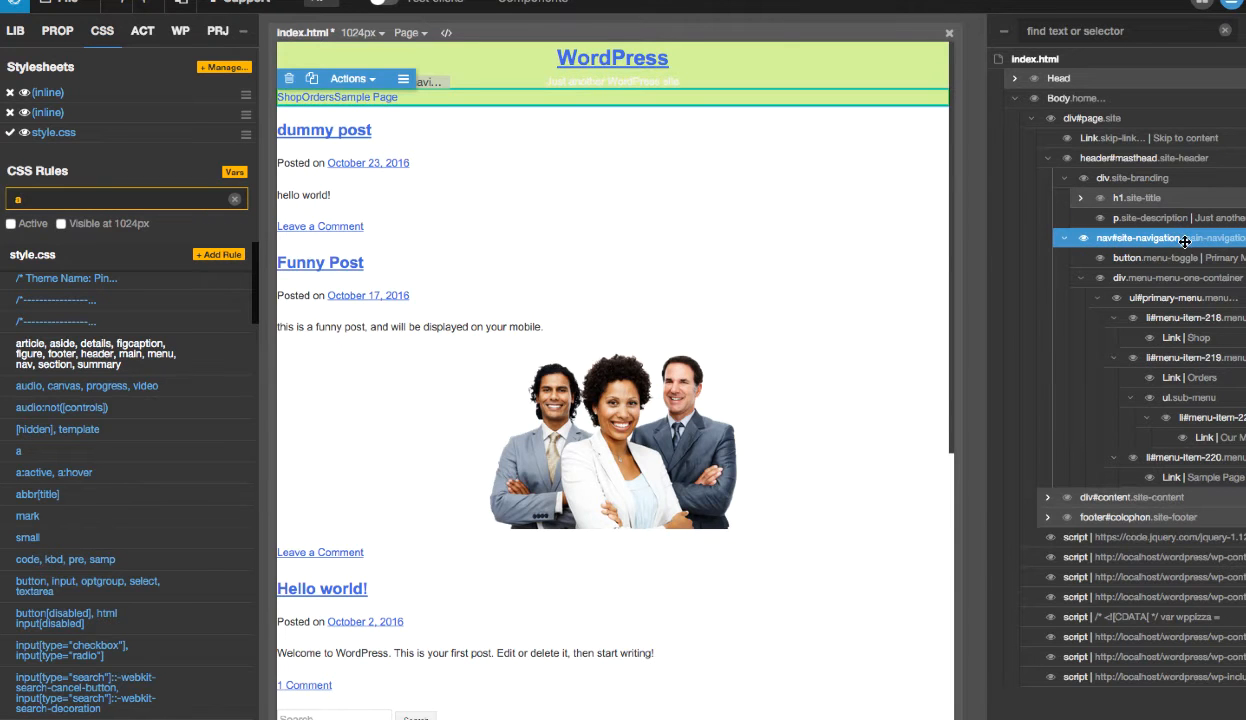
{"action": "left_click", "coordinate": [62, 40]}
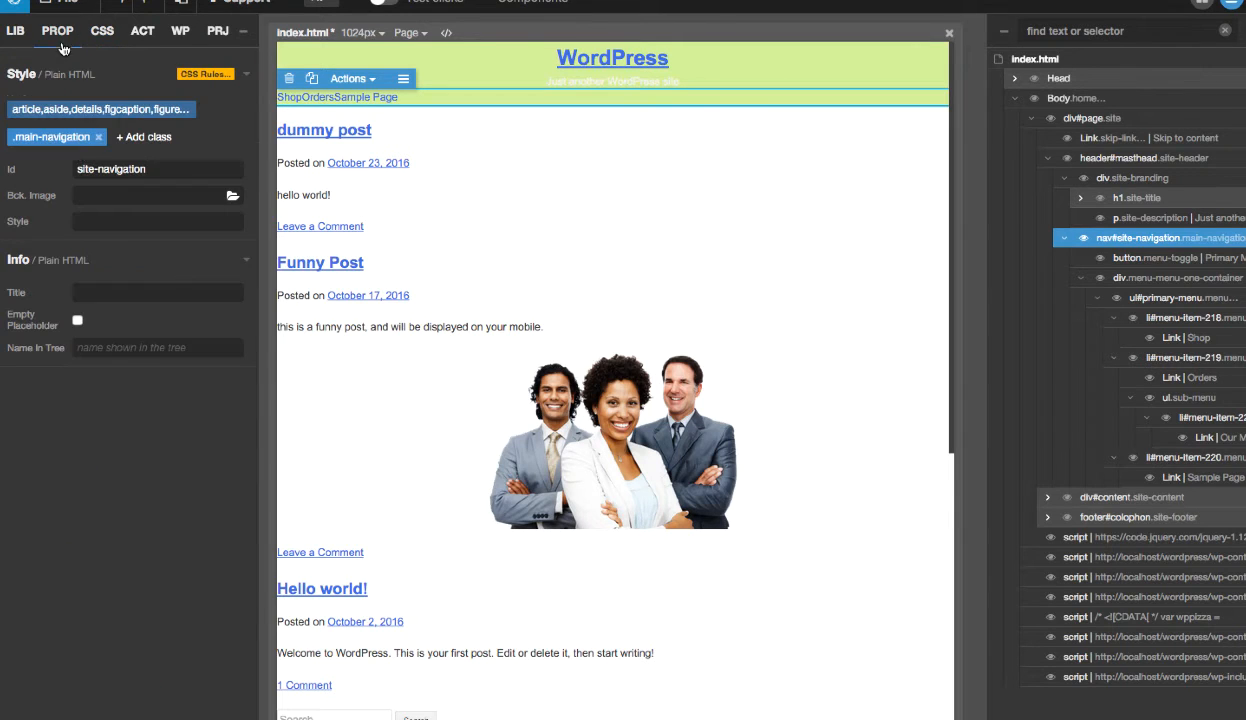
{"action": "left_click", "coordinate": [54, 138]}
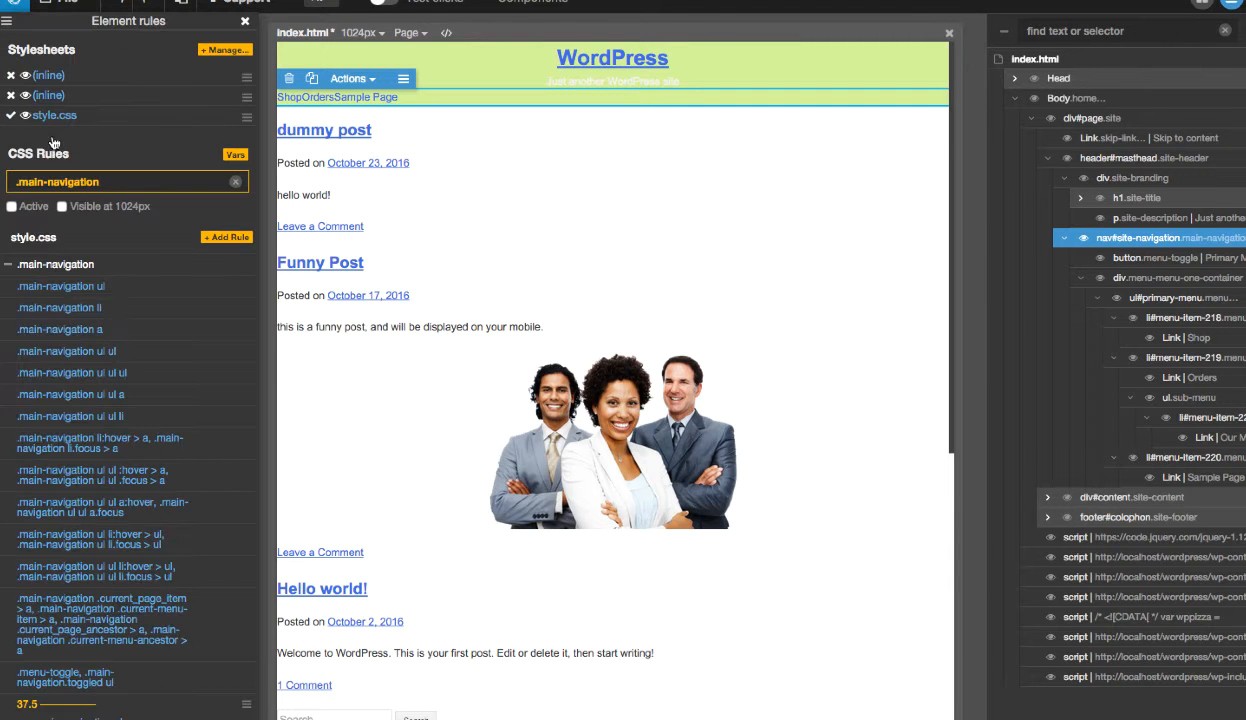
{"action": "left_click", "coordinate": [33, 206]}
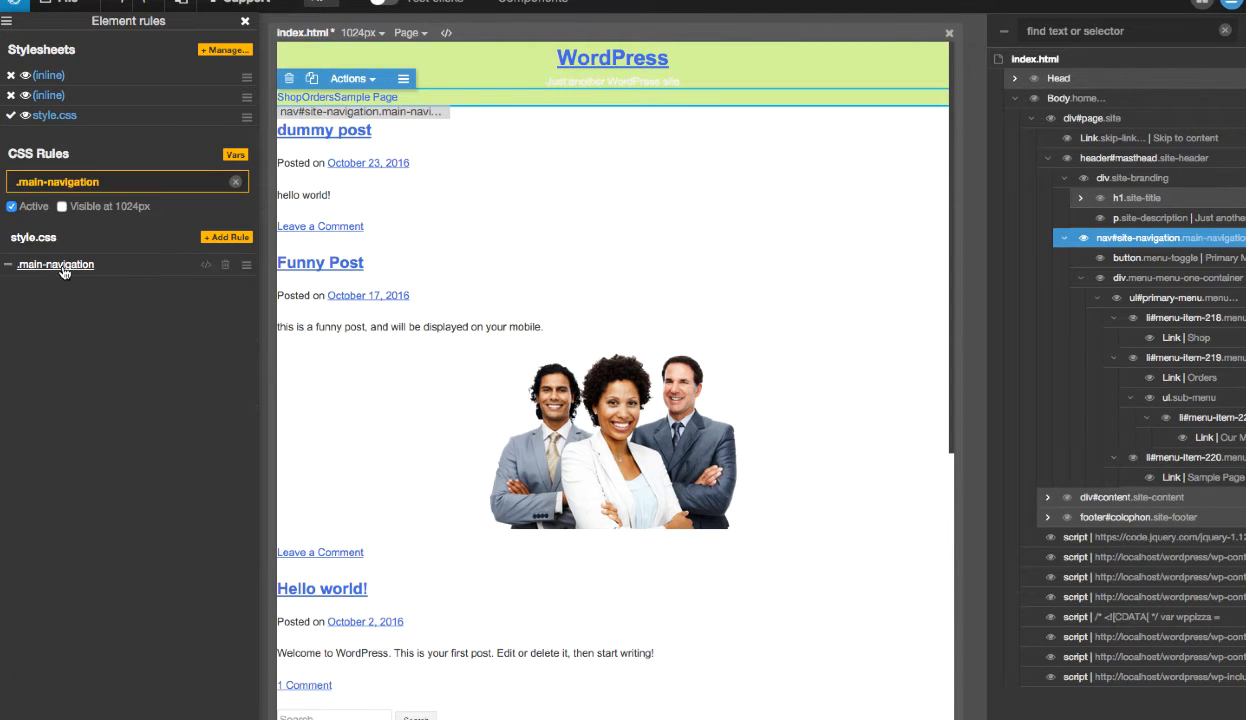
{"action": "mouse_move", "coordinate": [208, 268]}
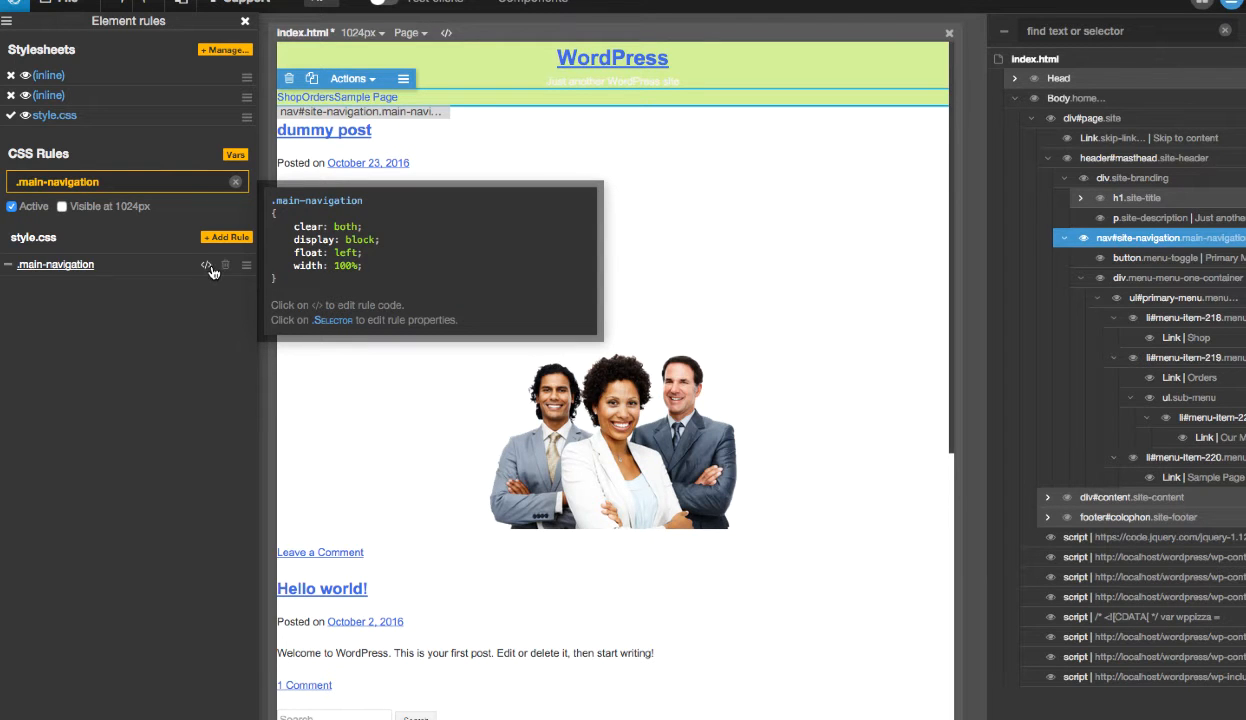
{"action": "left_click", "coordinate": [58, 265]}
- Try None as the float of the .main-navigation rule and set it back to Left
{"action": "scroll", "coordinate": [192, 428], "scroll_direction": "down", "scroll_amount": 10}
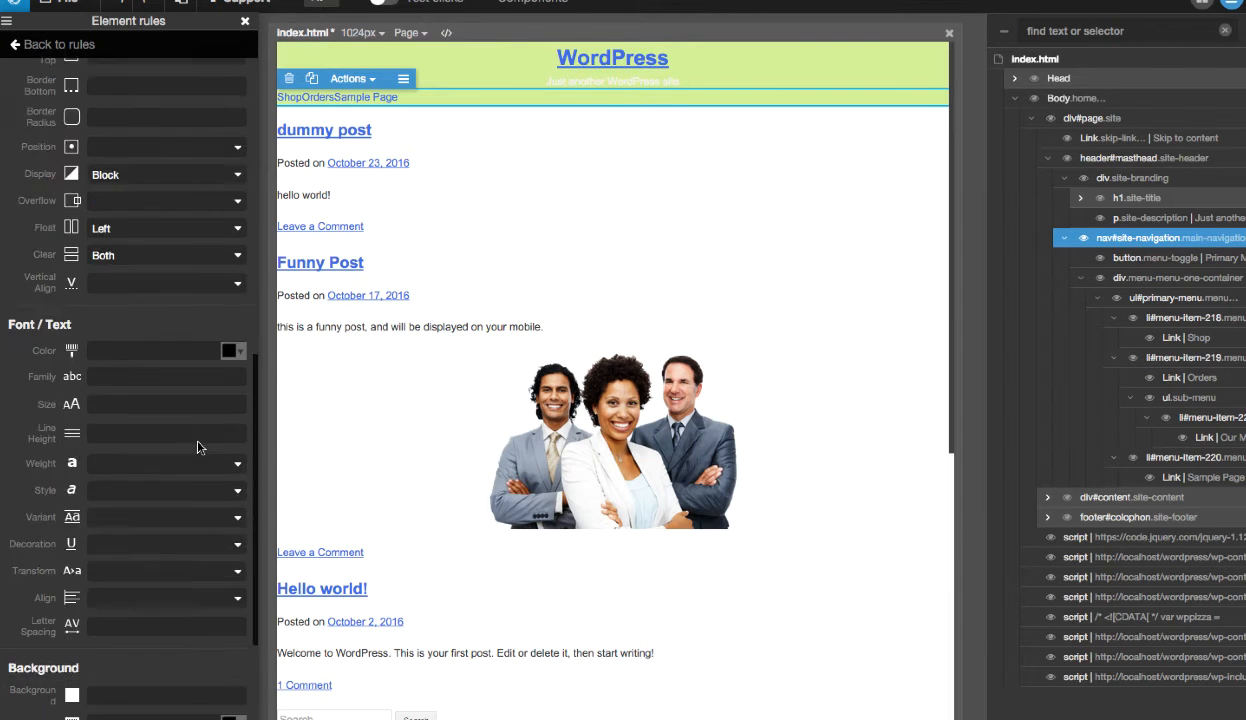
{"action": "scroll", "coordinate": [197, 447], "scroll_direction": "up", "scroll_amount": 3}
{"action": "left_click", "coordinate": [165, 150]}
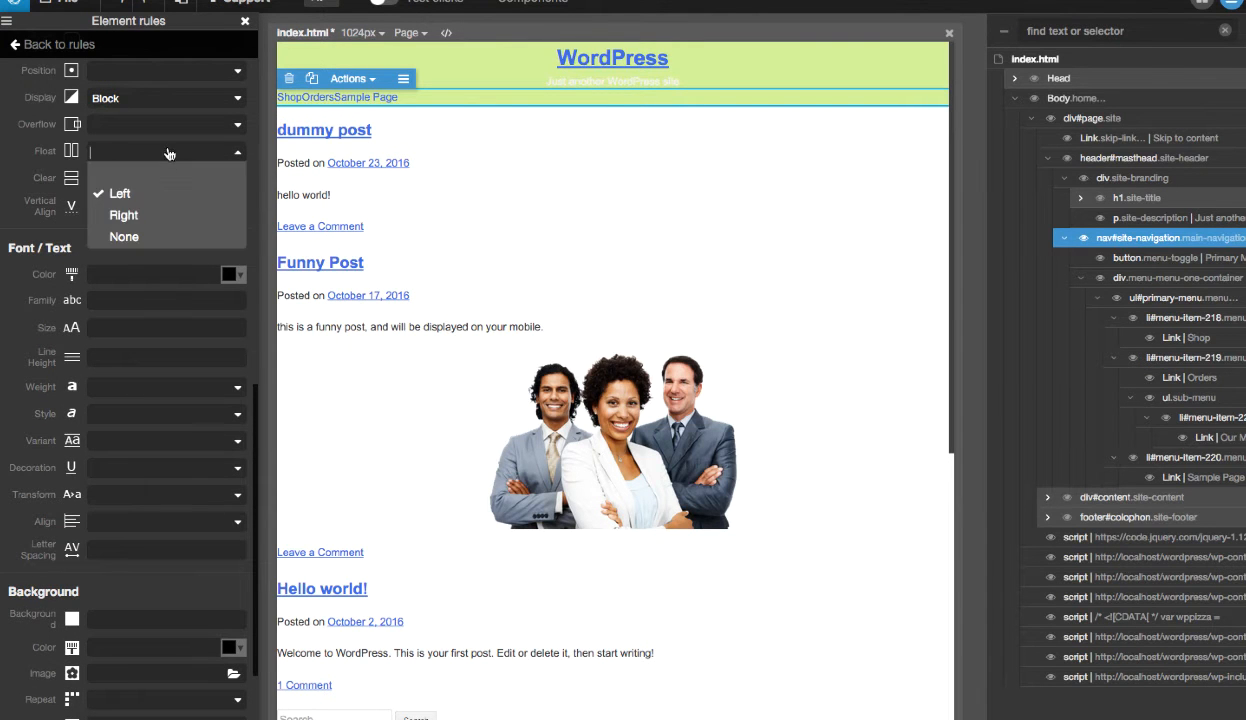
{"action": "left_click", "coordinate": [140, 237]}
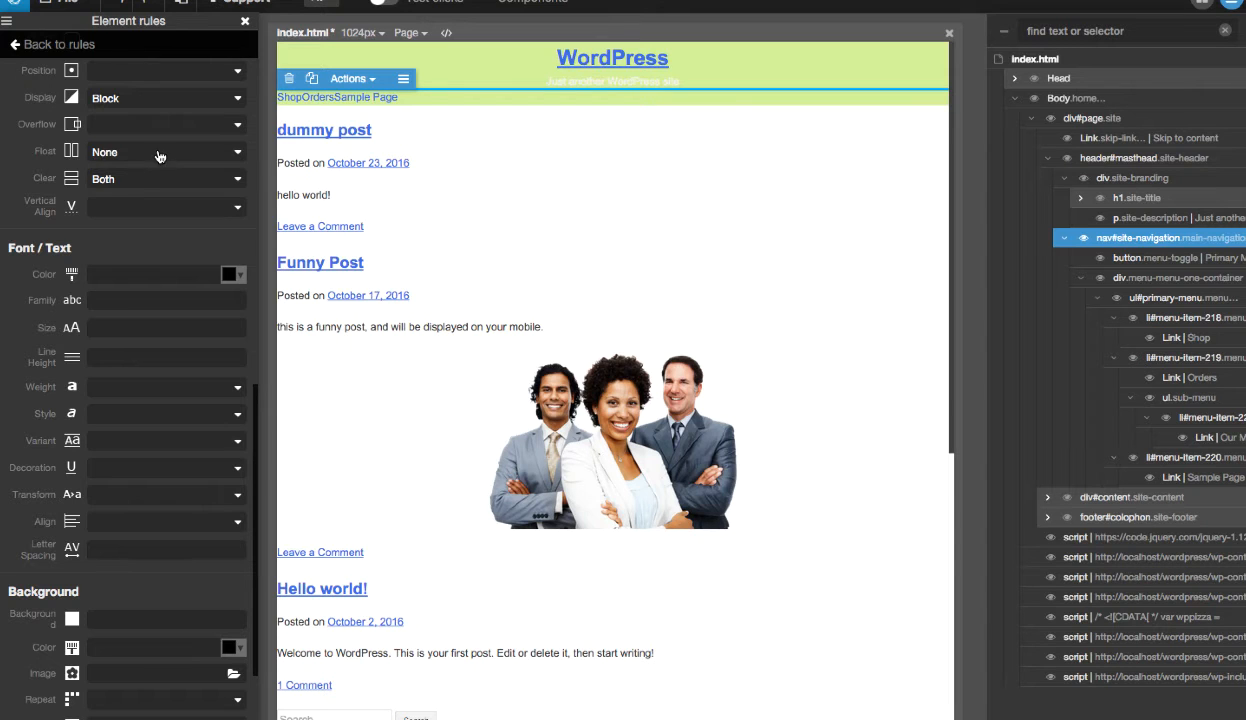
{"action": "left_click", "coordinate": [158, 160]}
{"action": "left_click", "coordinate": [156, 199]}
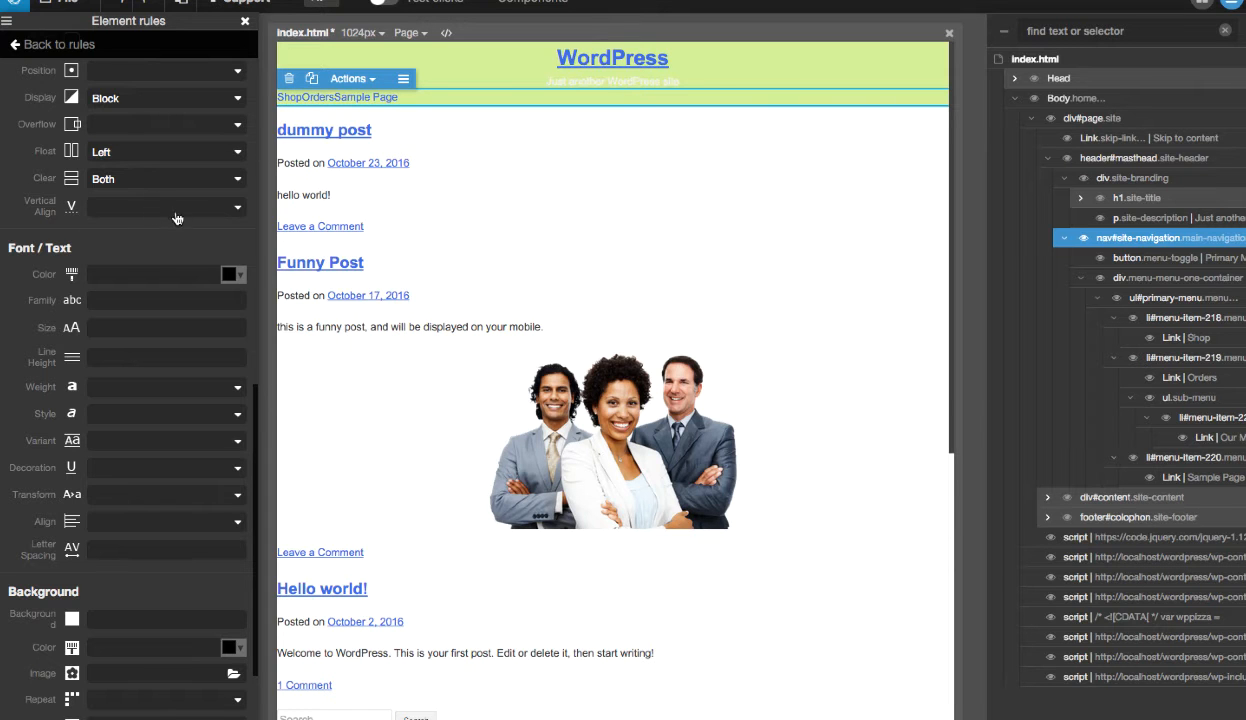
- Remove the value of the Clear property from the .main-navigation rule and close the element rules
{"action": "left_click", "coordinate": [181, 189]}
{"action": "left_click", "coordinate": [174, 204]}
{"action": "scroll", "coordinate": [170, 215], "scroll_direction": "up", "scroll_amount": 4}
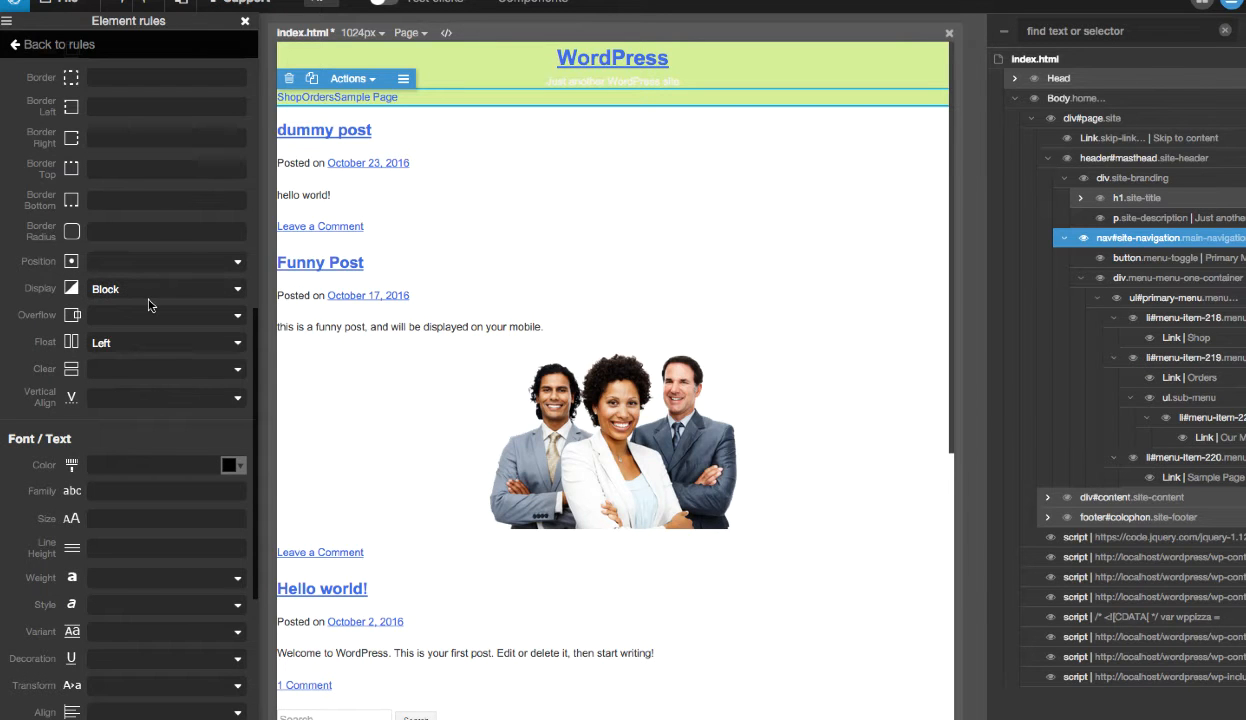
{"action": "scroll", "coordinate": [148, 305], "scroll_direction": "up", "scroll_amount": 8}
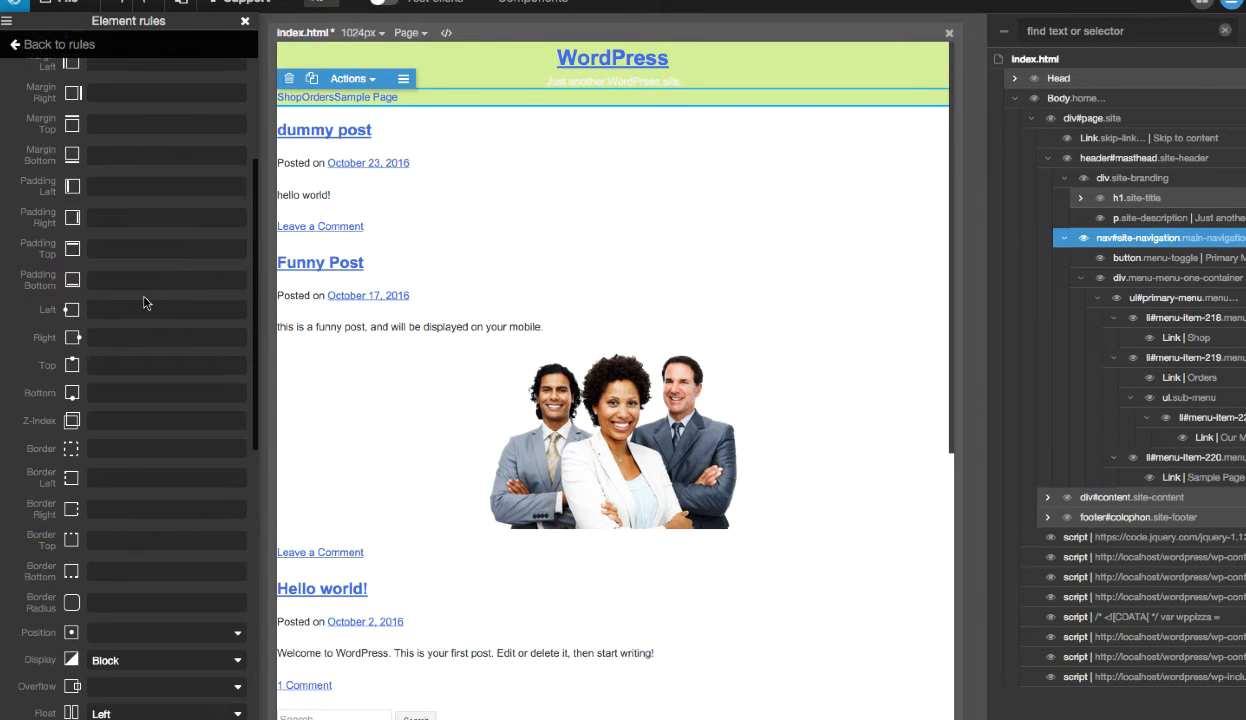
{"action": "left_click", "coordinate": [246, 21]}
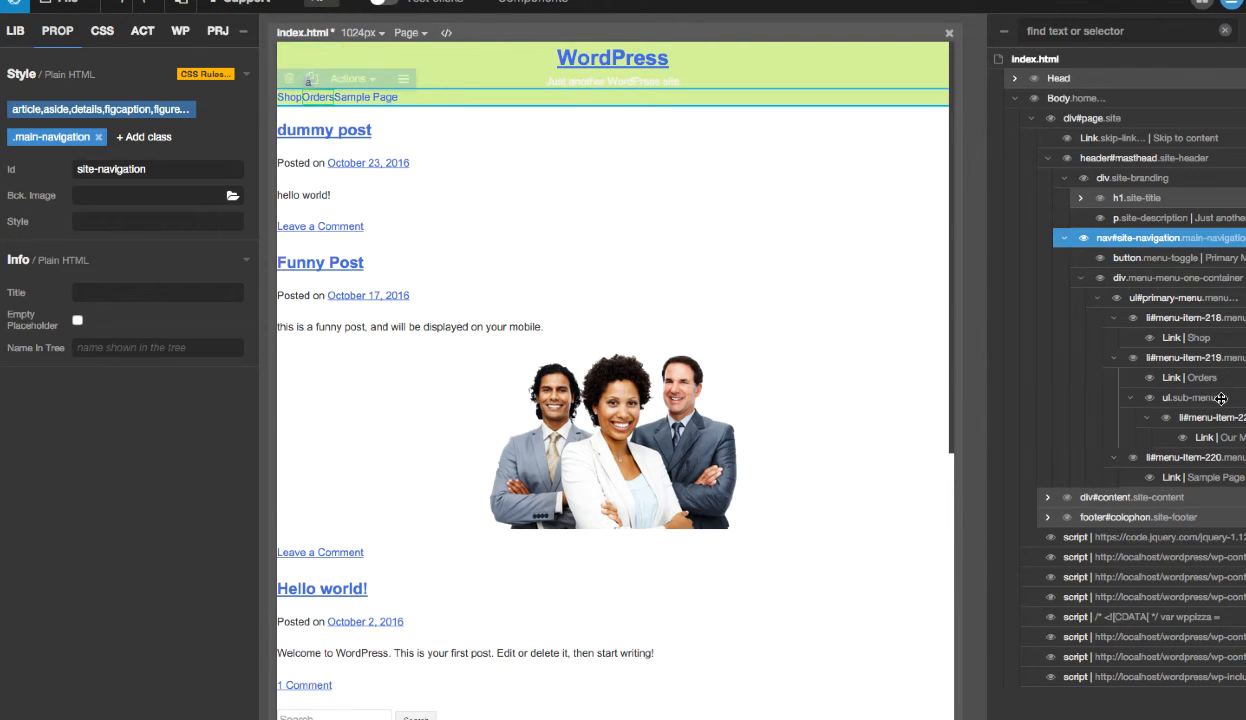
- Inspect the code of both .main-navigation ul rules for ul#primary-menu and the classes of li#menu-item-218
{"action": "left_click", "coordinate": [1183, 298]}
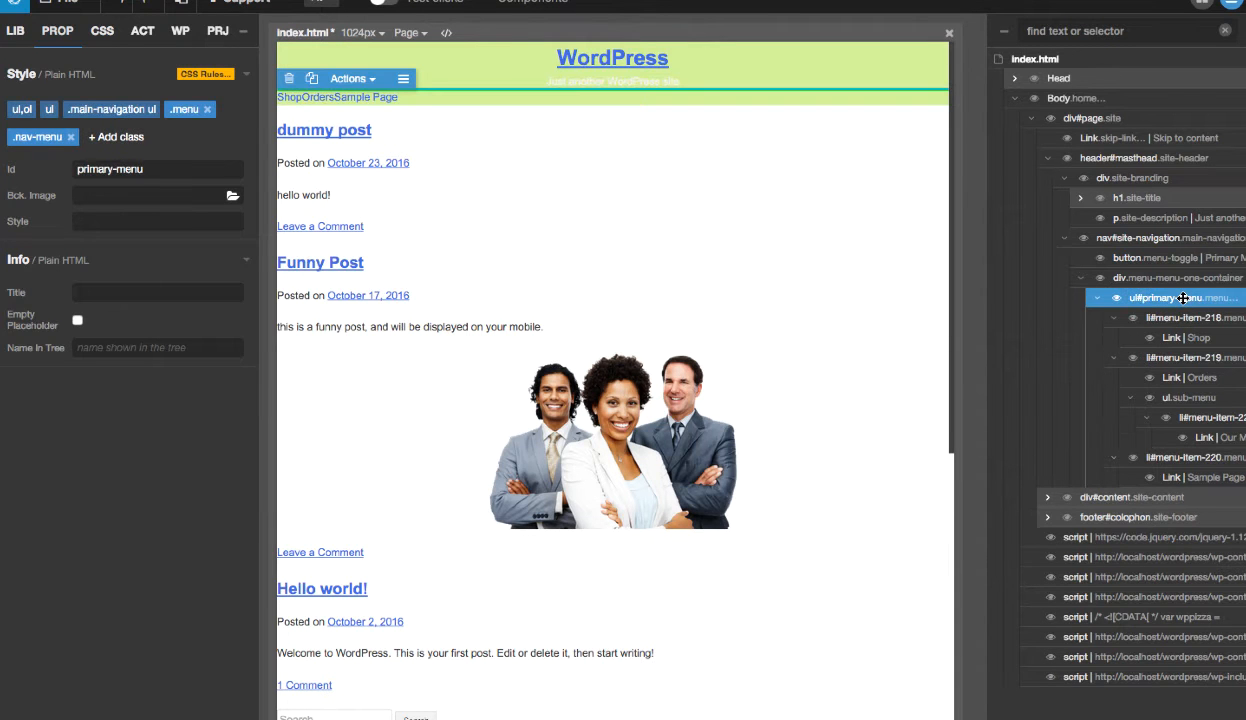
{"action": "left_click", "coordinate": [110, 110]}
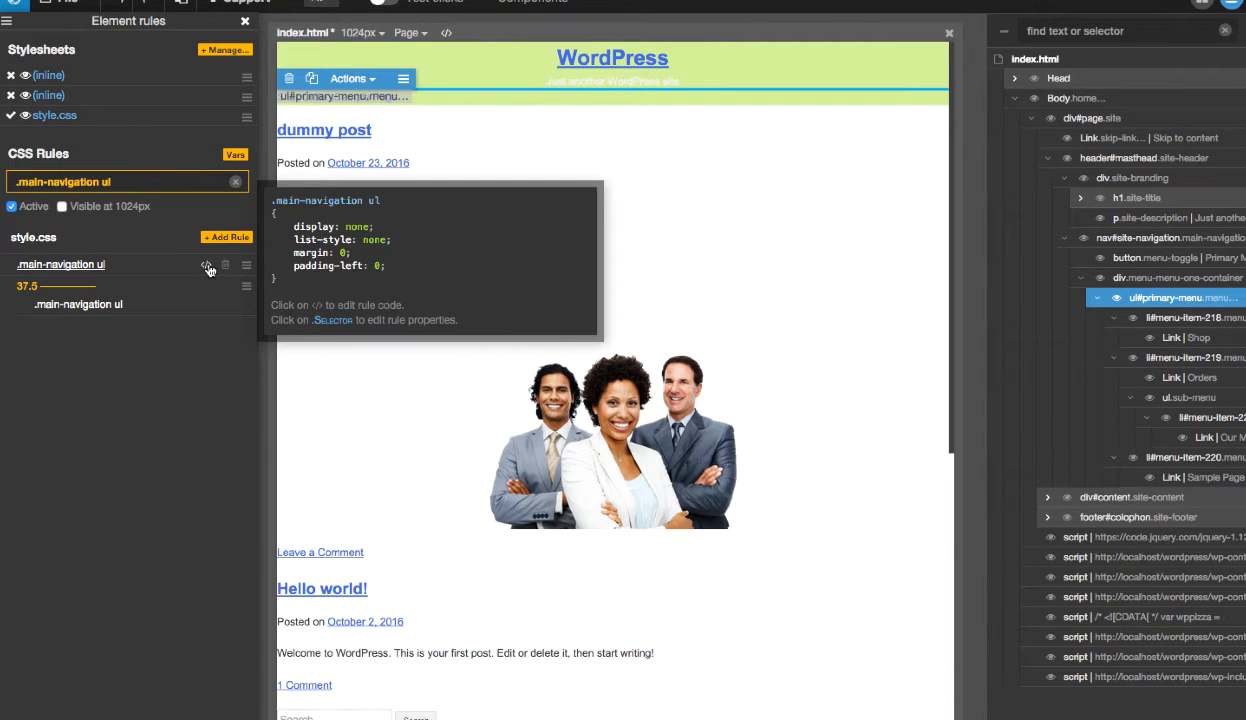
{"action": "mouse_move", "coordinate": [206, 308]}
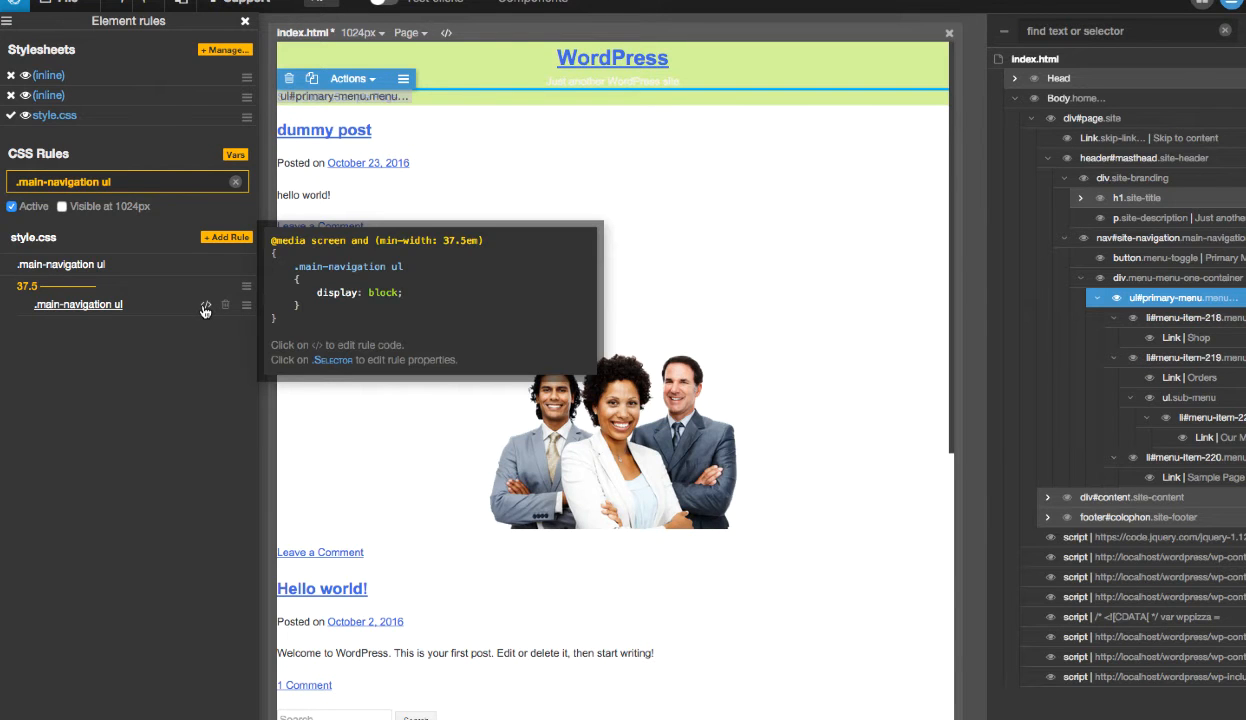
{"action": "left_click", "coordinate": [1203, 318]}
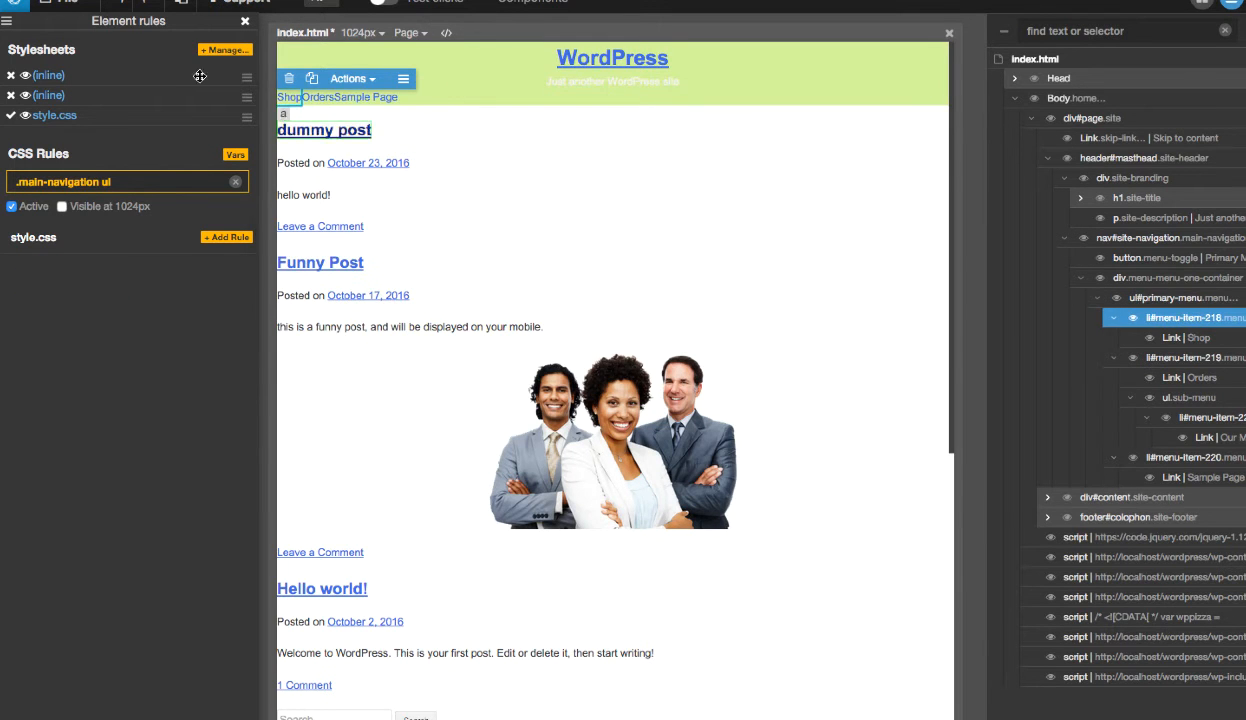
{"action": "left_click", "coordinate": [245, 21]}
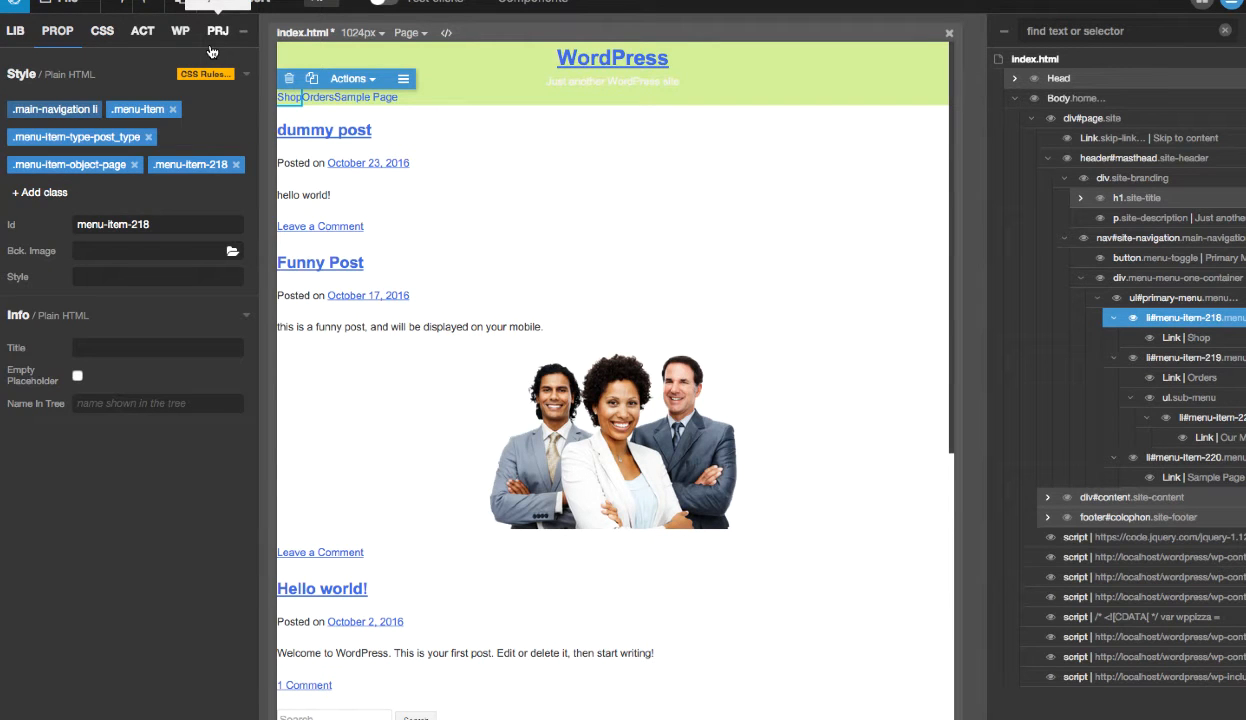
- Inspect the .main-navigation li rule of li#menu-item-218 and the classes of div.menu-menu-one-container
{"action": "left_click", "coordinate": [62, 110]}
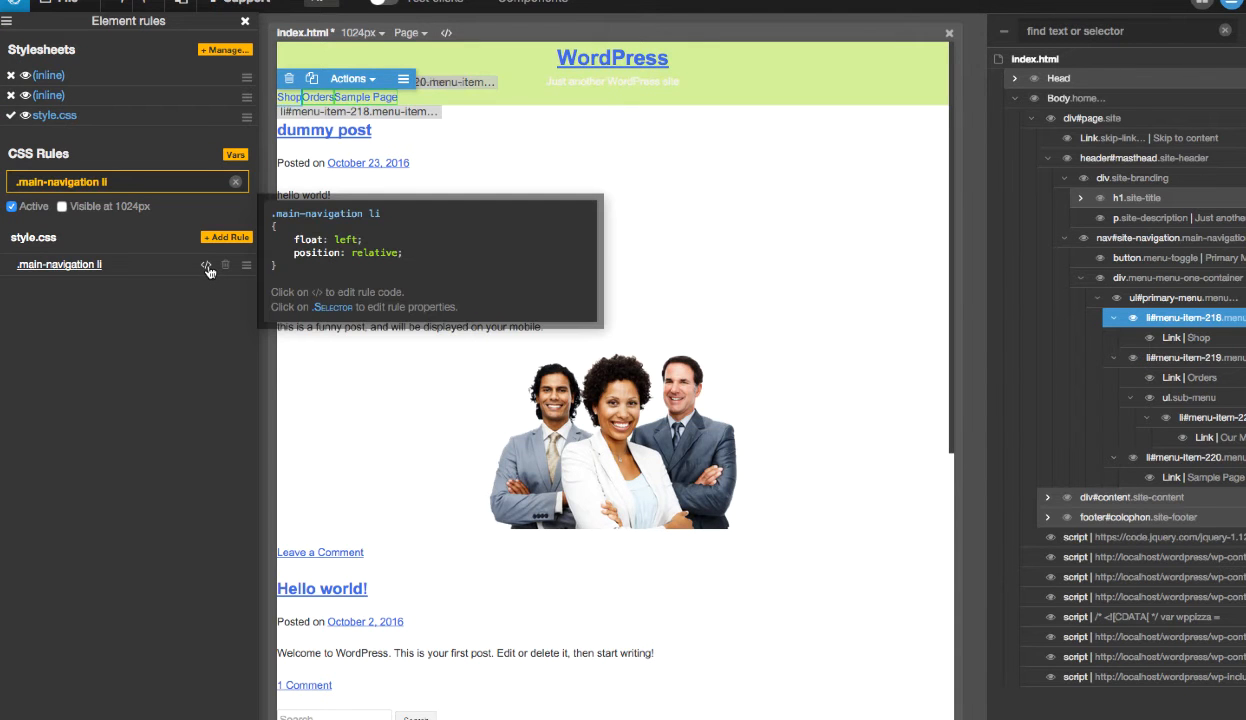
{"action": "left_click", "coordinate": [62, 265]}
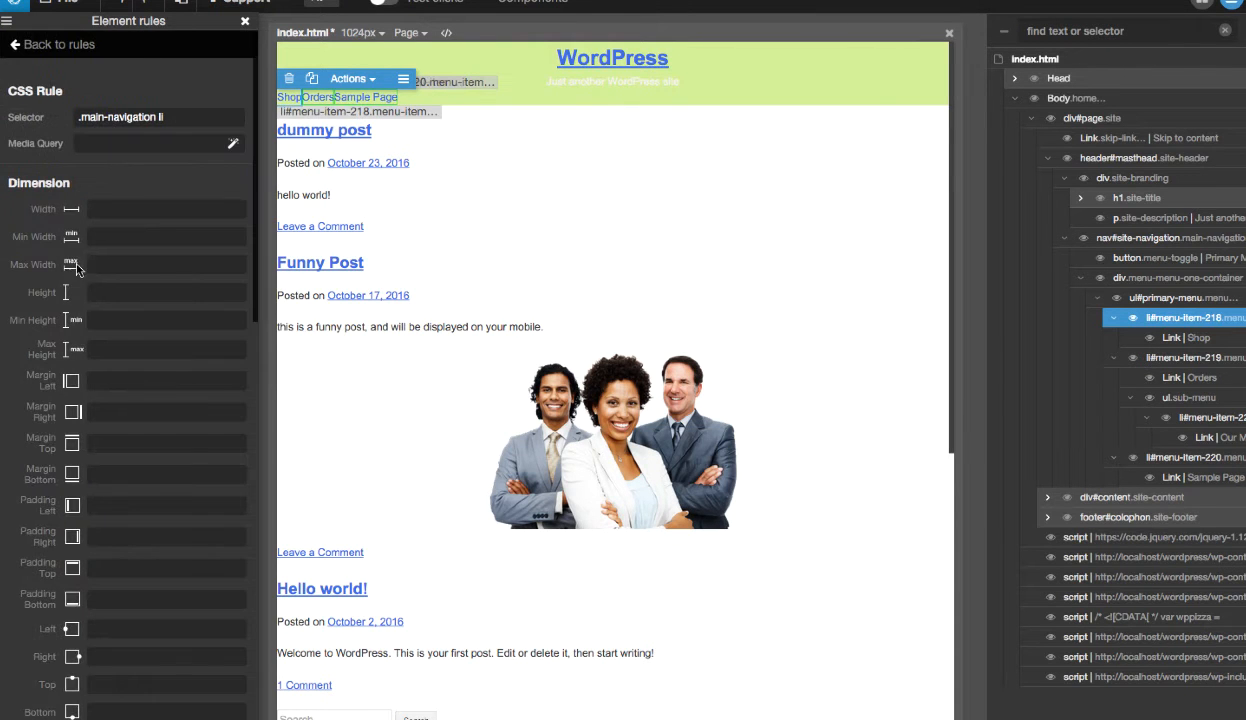
{"action": "left_click", "coordinate": [245, 21]}
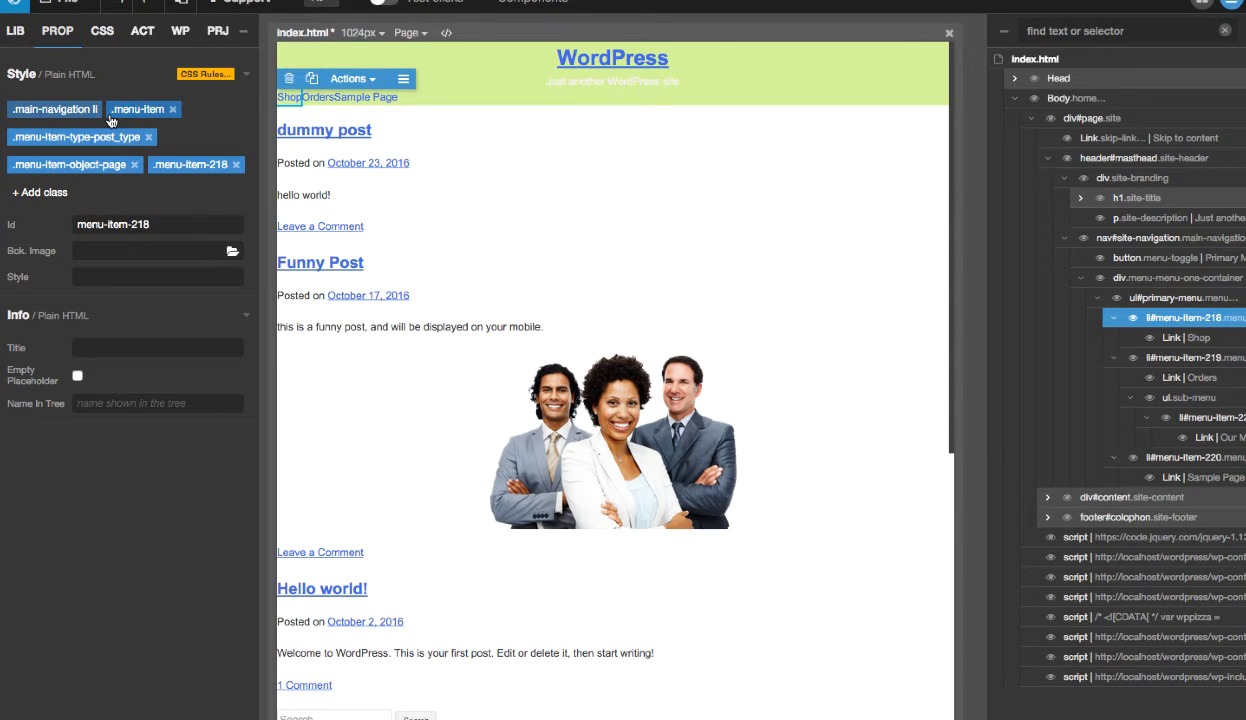
{"action": "left_click", "coordinate": [1224, 278]}
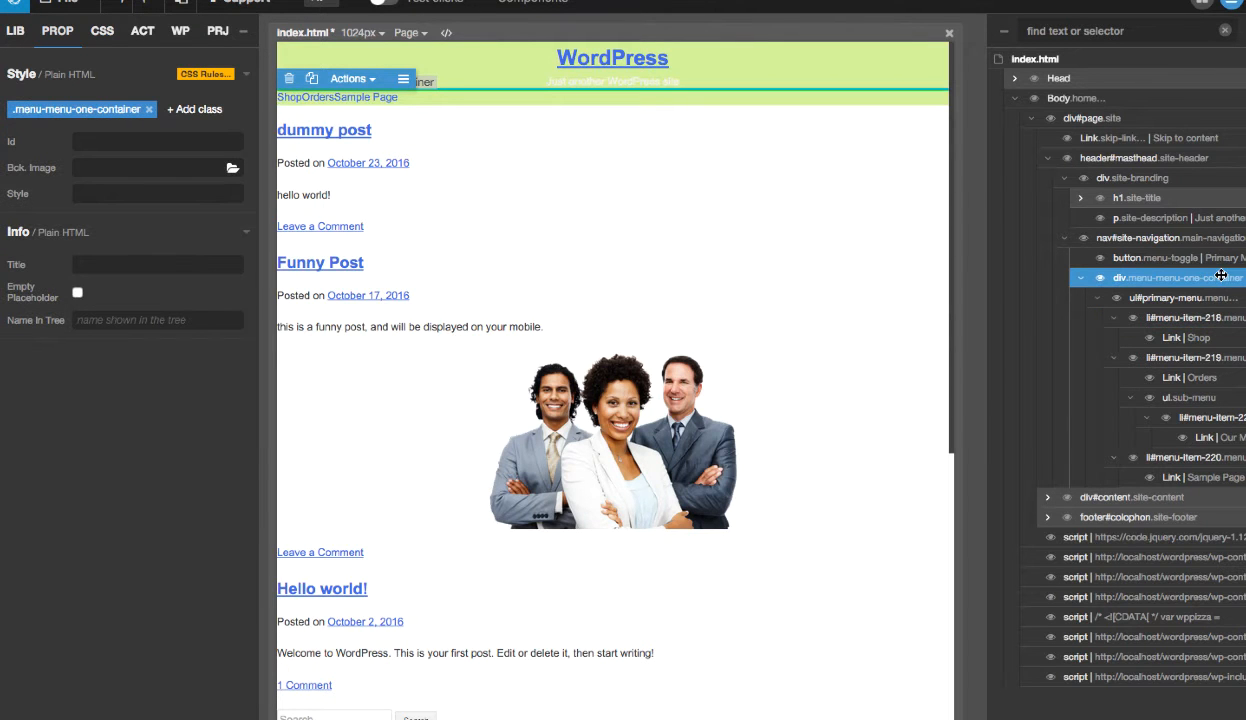
- Try Center as the text alignment in the .main-navigation rule of nav#site-navigation, clear it again and close the element rules
{"action": "left_click", "coordinate": [1104, 239]}
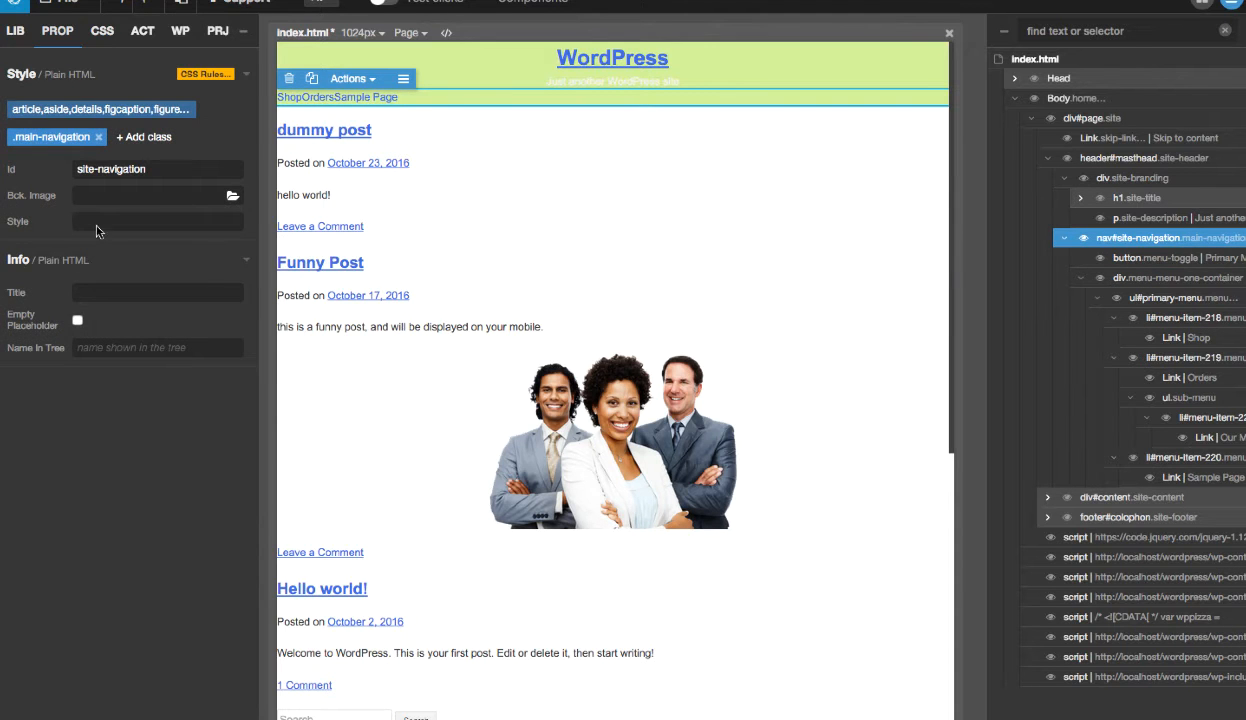
{"action": "left_click", "coordinate": [68, 137]}
{"action": "left_click", "coordinate": [62, 265]}
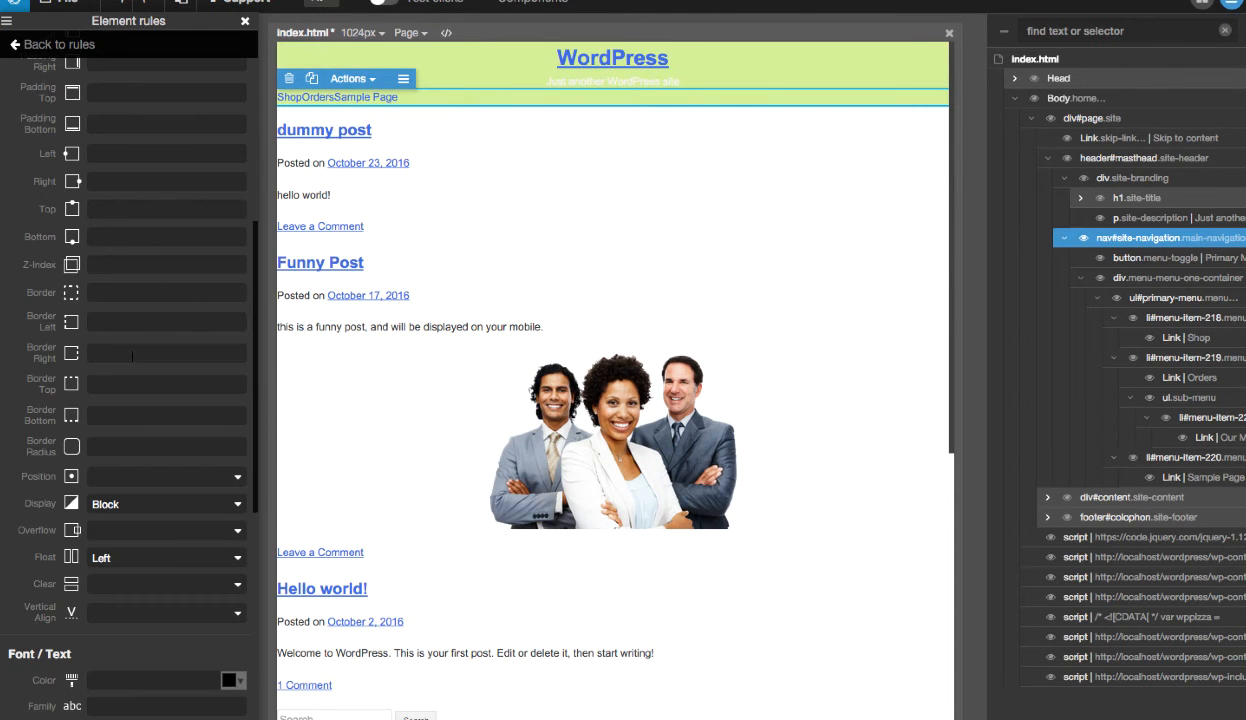
{"action": "scroll", "coordinate": [174, 571], "scroll_direction": "down", "scroll_amount": 5}
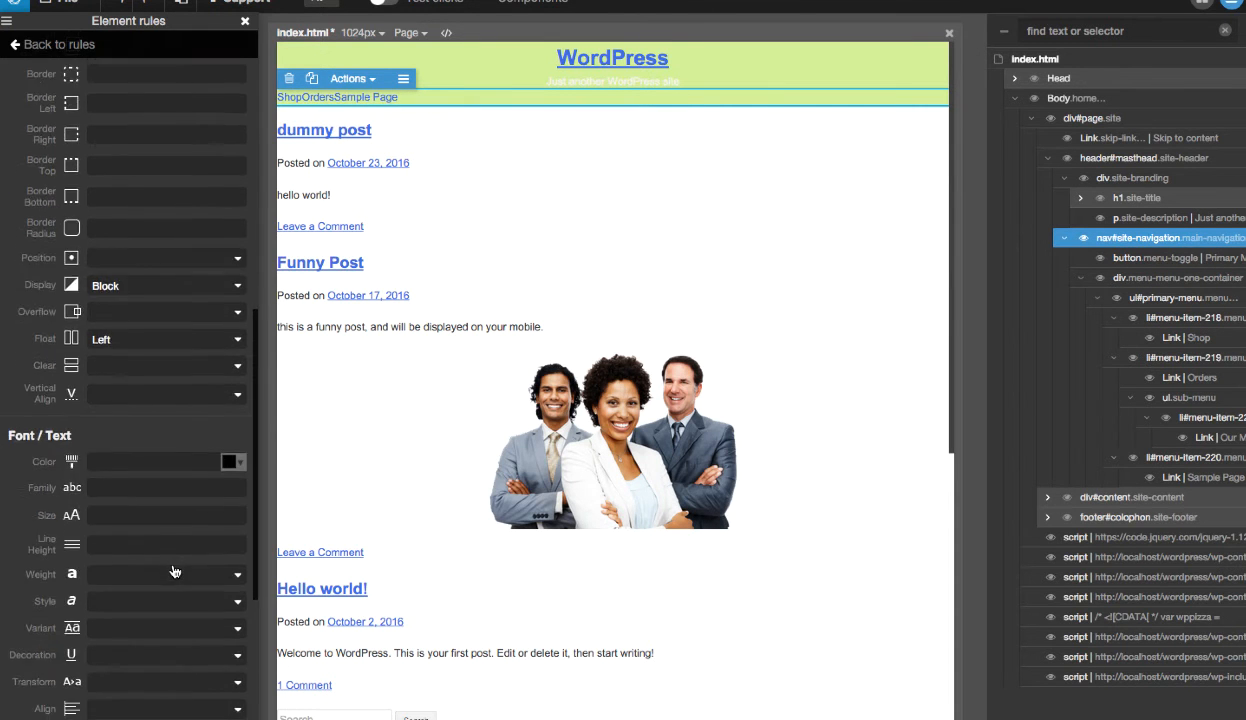
{"action": "left_click", "coordinate": [132, 546]}
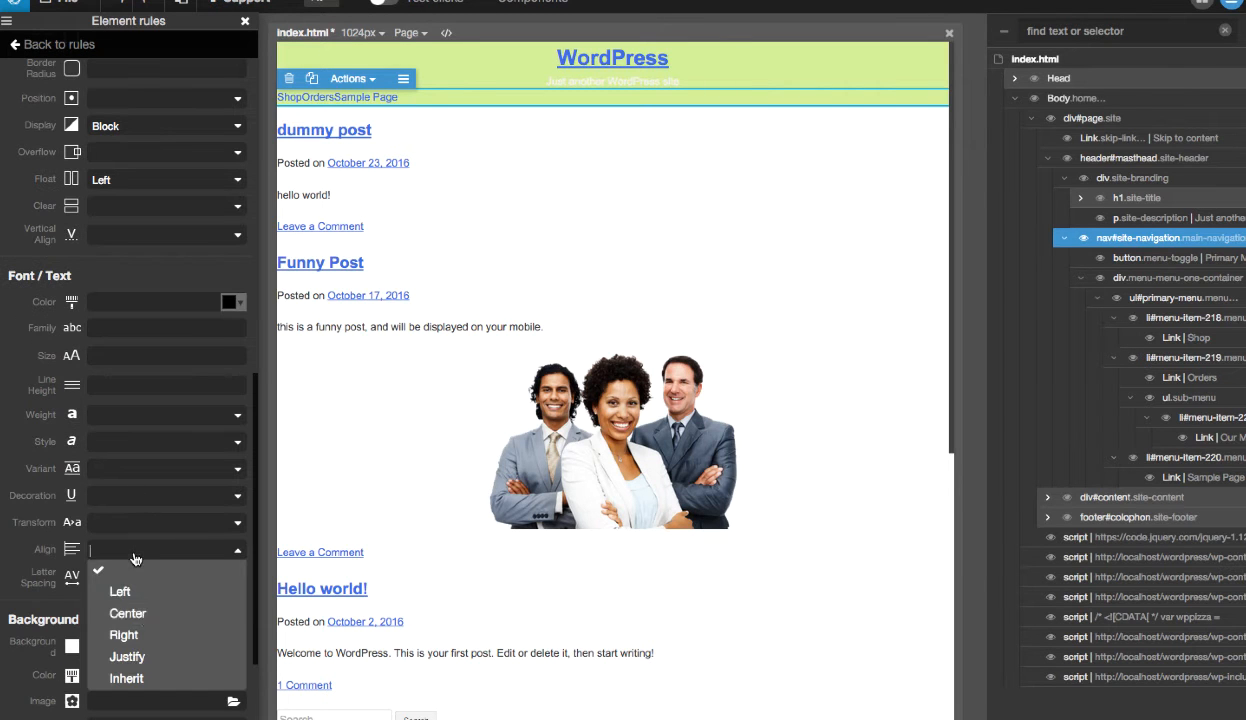
{"action": "left_click", "coordinate": [141, 610]}
{"action": "left_click", "coordinate": [143, 542]}
{"action": "left_click", "coordinate": [131, 552]}
{"action": "scroll", "coordinate": [216, 320], "scroll_direction": "up", "scroll_amount": 10}
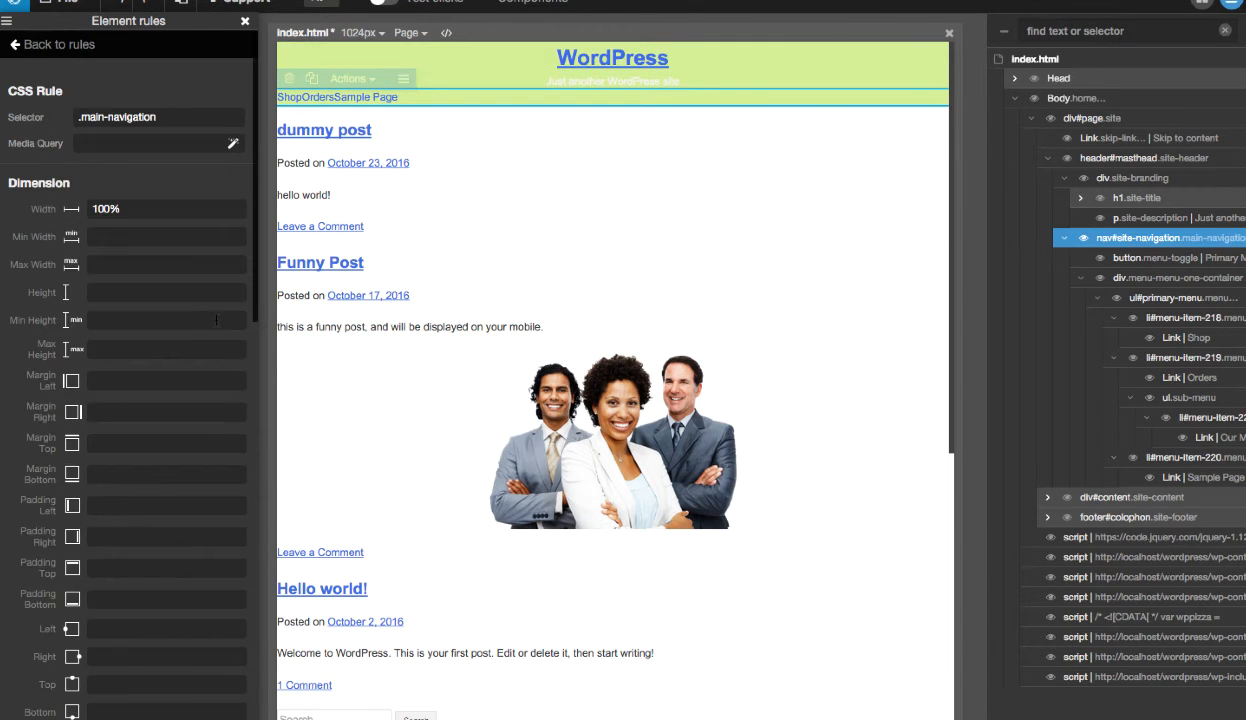
{"action": "left_click", "coordinate": [244, 21]}
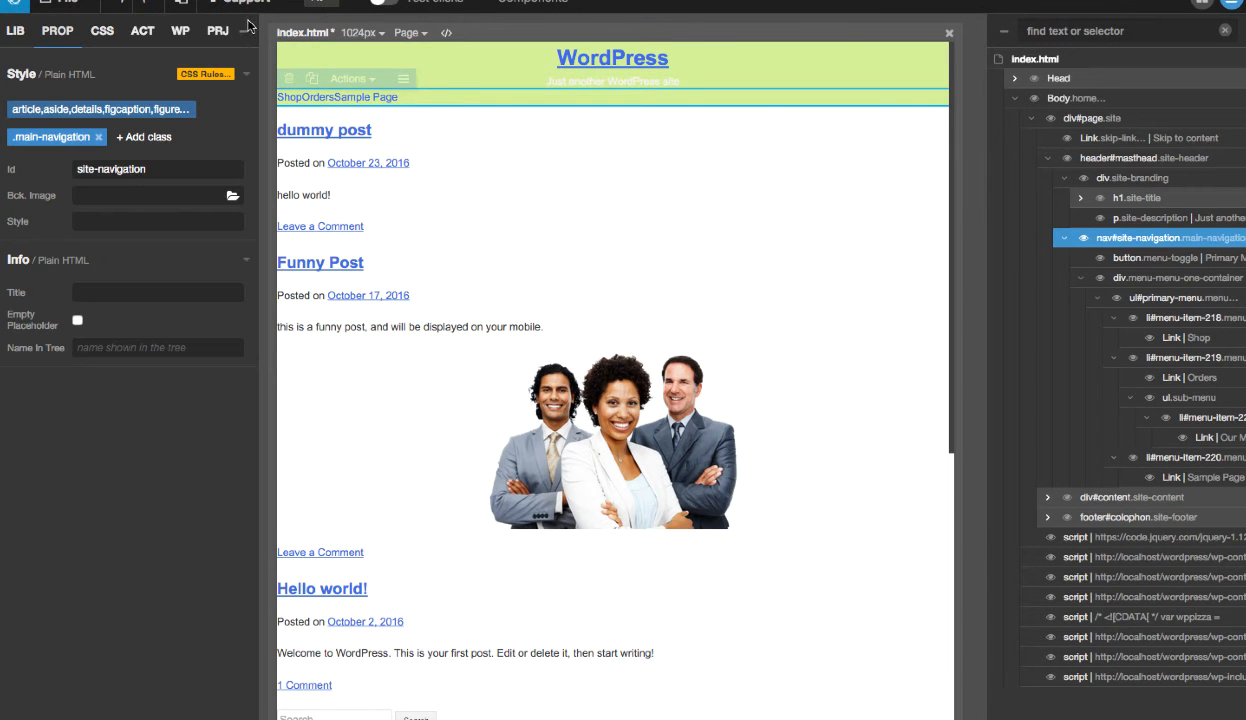
- Select the Shop link in the primary menu and open its .main-navigation a rule for editing
{"action": "left_click", "coordinate": [1183, 337]}
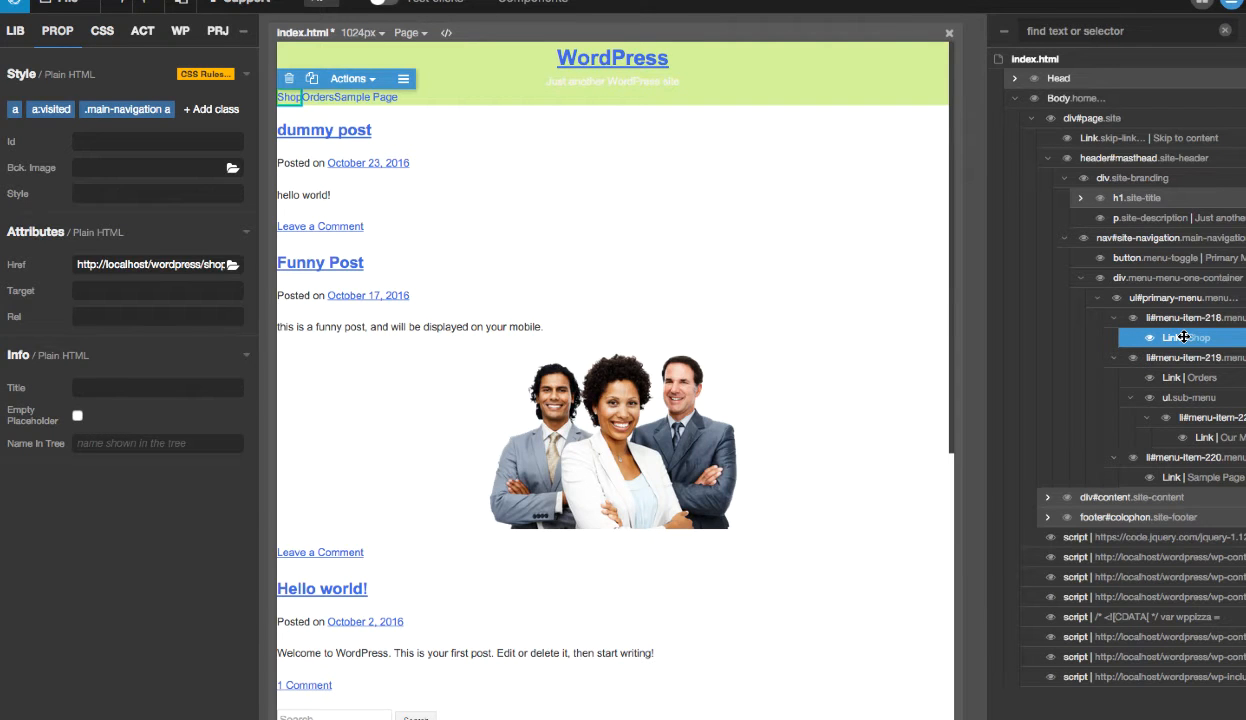
{"action": "left_click", "coordinate": [120, 112]}
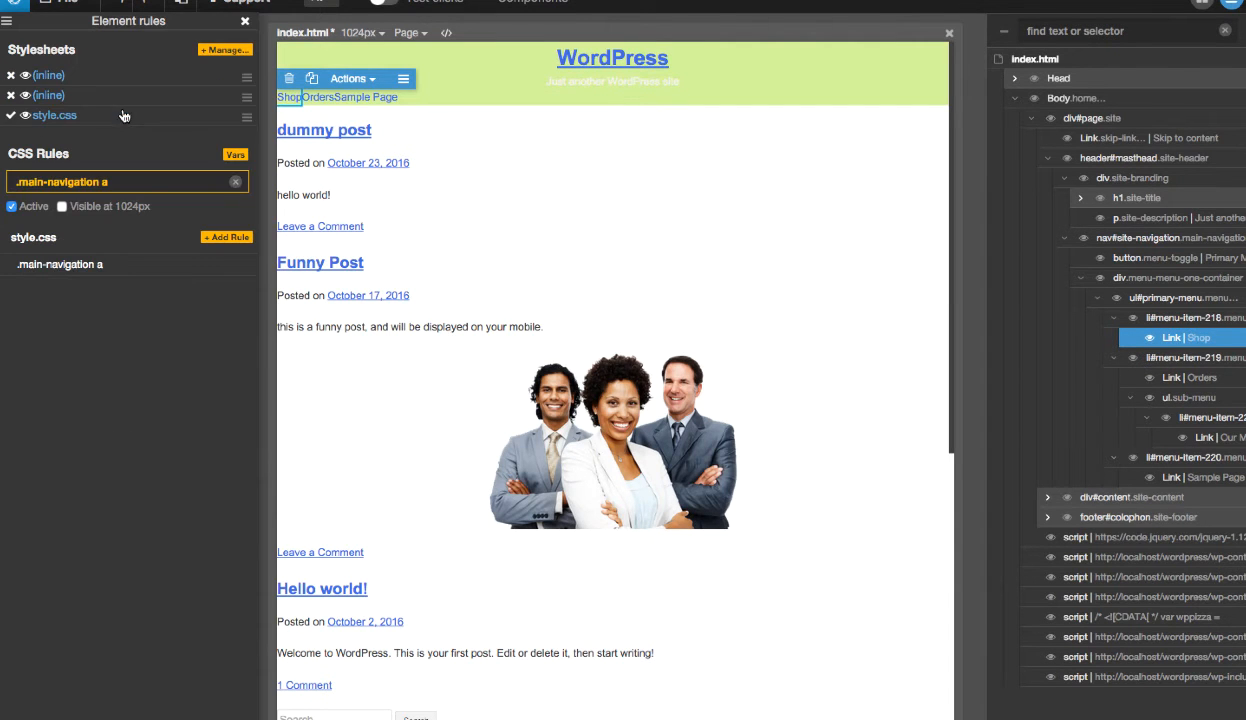
{"action": "mouse_move", "coordinate": [210, 270]}
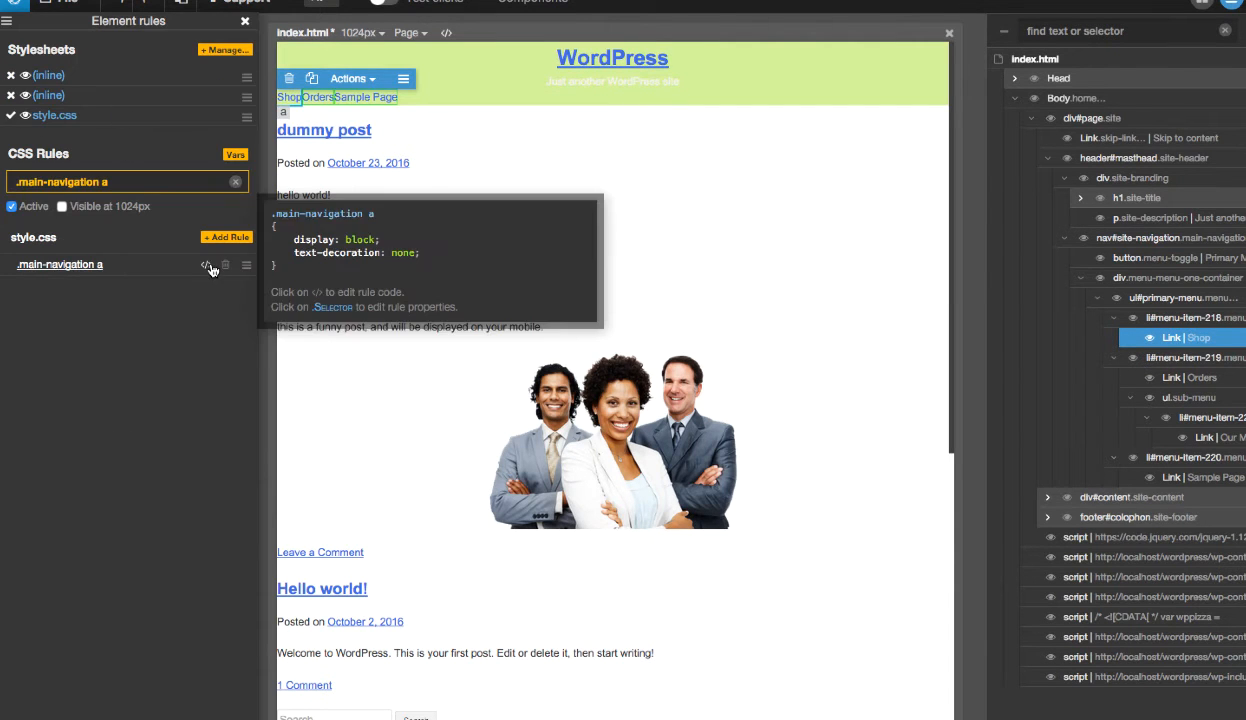
{"action": "left_click", "coordinate": [86, 262]}
- Set the left, right, top and bottom padding of the .main-navigation a rule to 15px and close the element rules
{"action": "scroll", "coordinate": [144, 306], "scroll_direction": "down", "scroll_amount": 1}
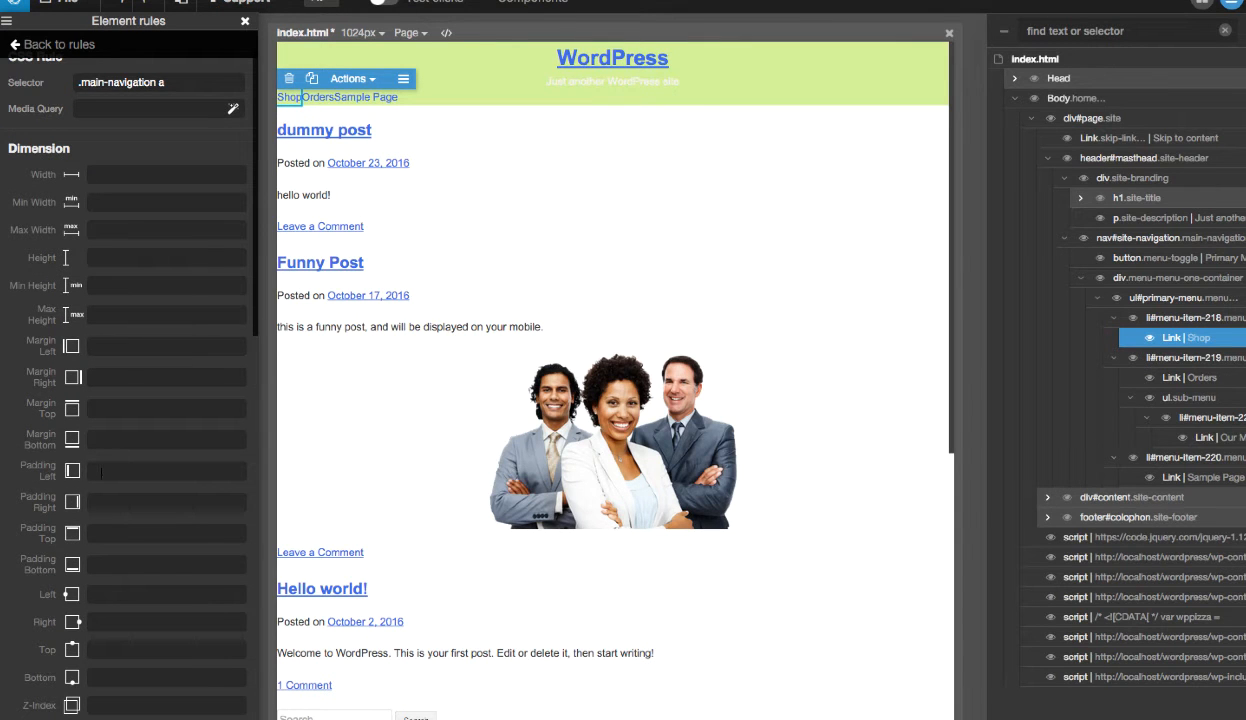
{"action": "left_click", "coordinate": [160, 470]}
{"action": "type", "text": "15px"}
{"action": "type", "text": "15px"}
{"action": "type", "text": "15"}
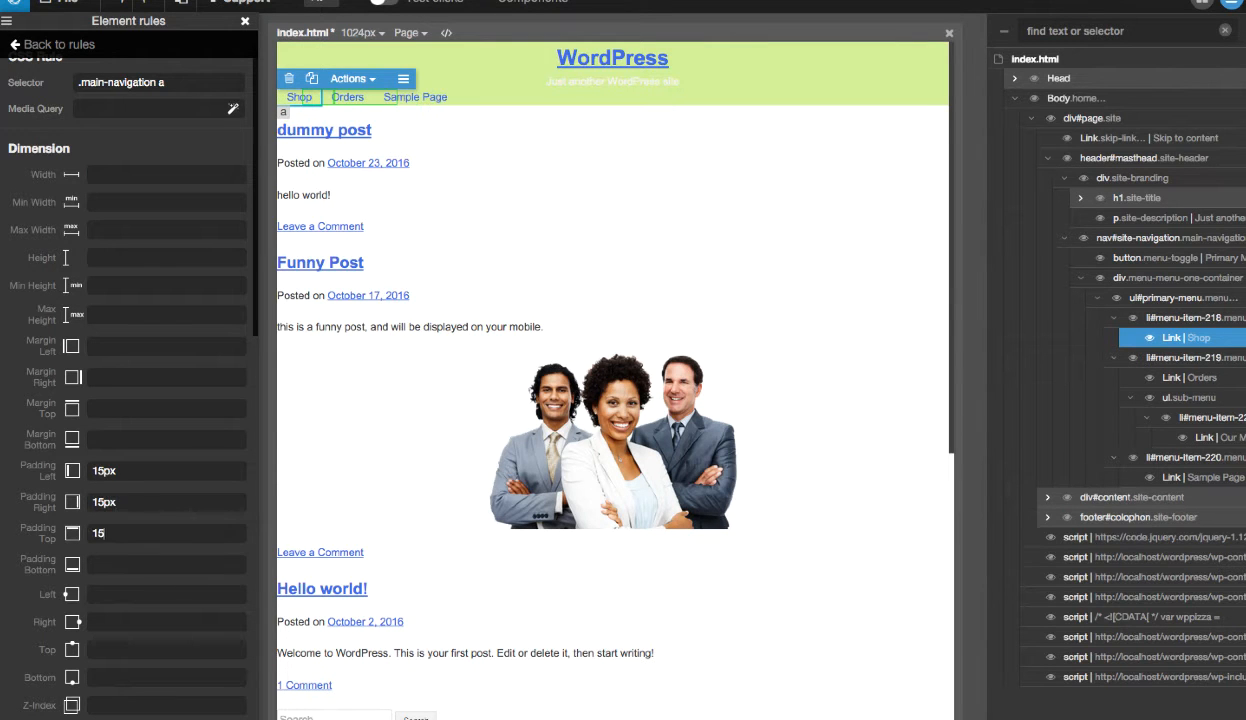
{"action": "type", "text": "px"}
{"action": "key", "text": "Tab"}
{"action": "type", "text": "15px"}
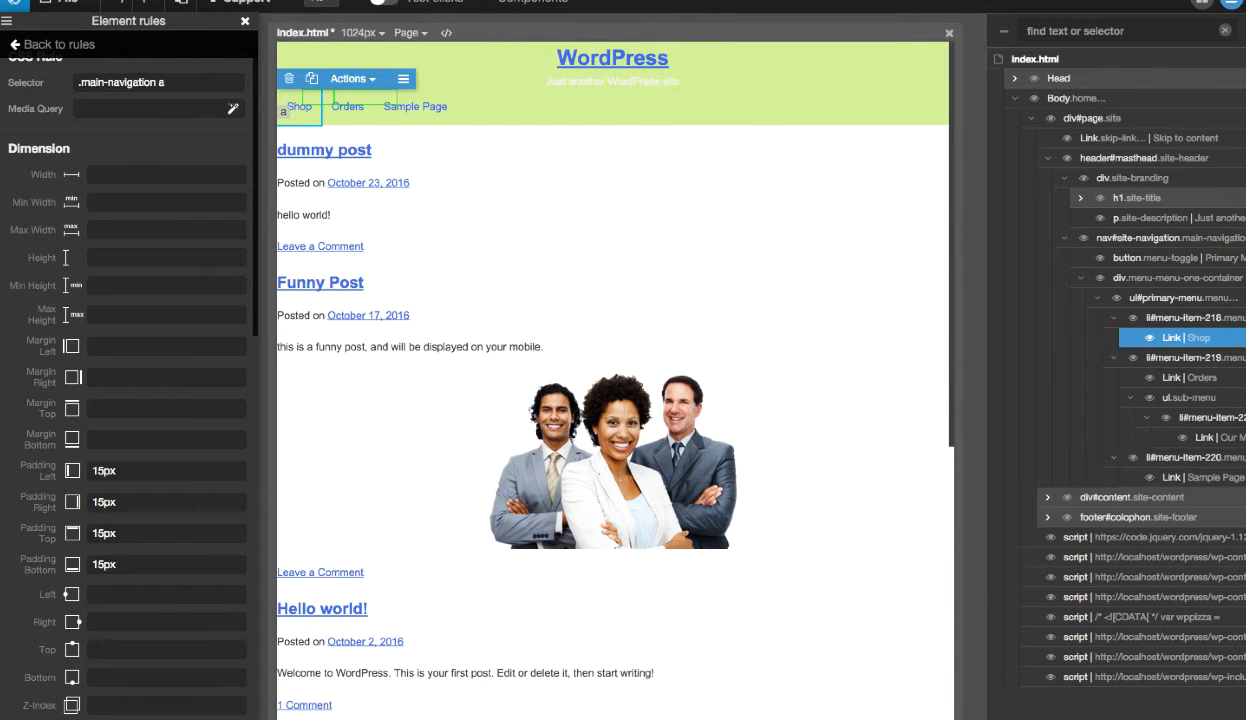
{"action": "key", "text": "Tab"}
{"action": "left_click", "coordinate": [245, 21]}
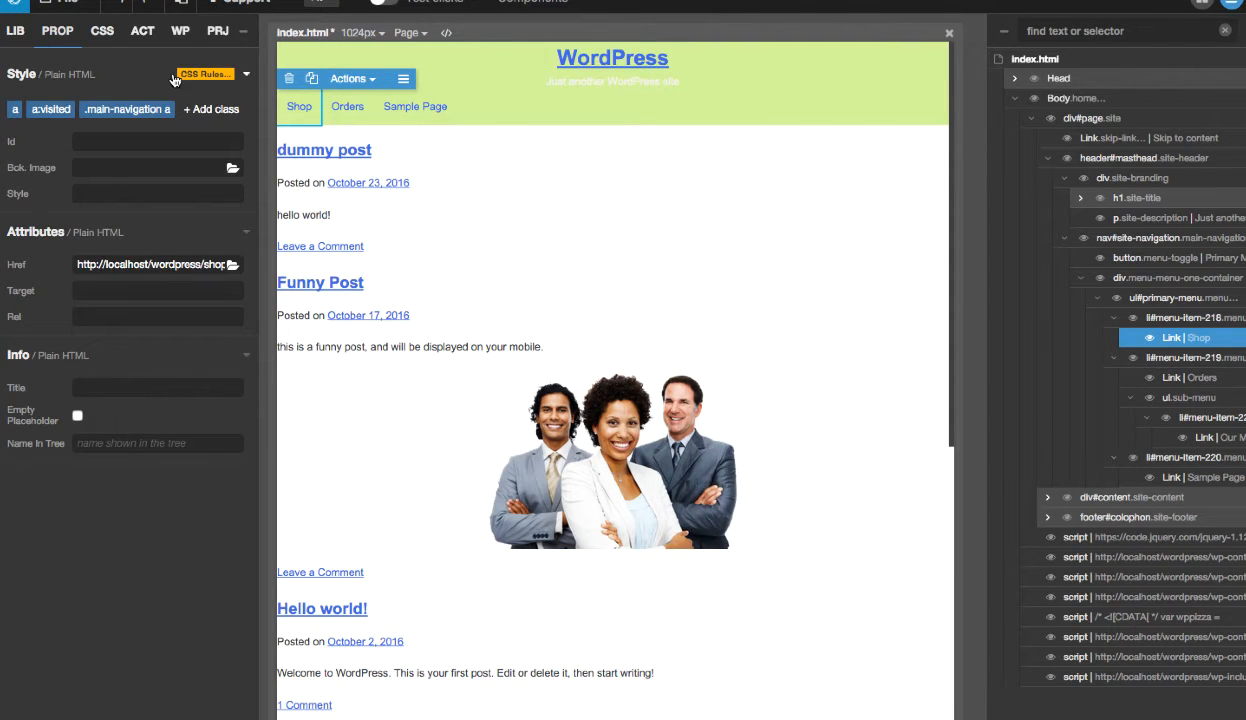
- Turn off the active-only limit on the style.css rules and filter the rule list by :hover
{"action": "left_click", "coordinate": [103, 31]}
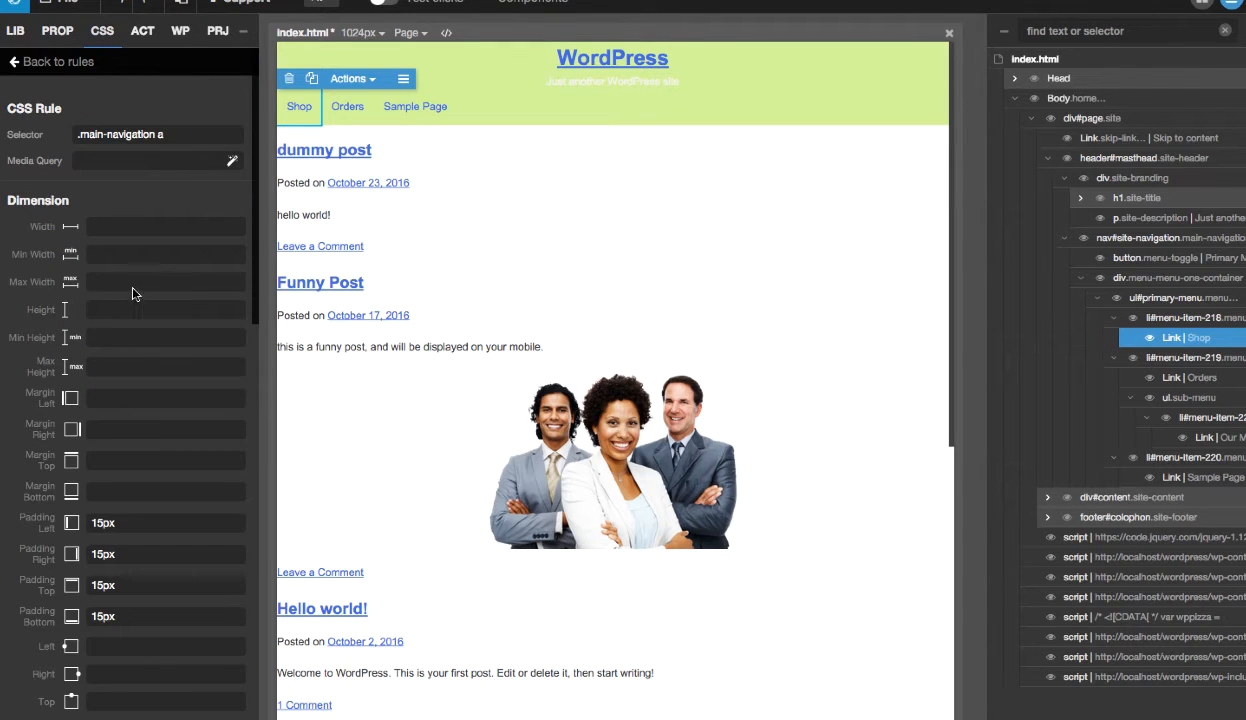
{"action": "left_click", "coordinate": [58, 65]}
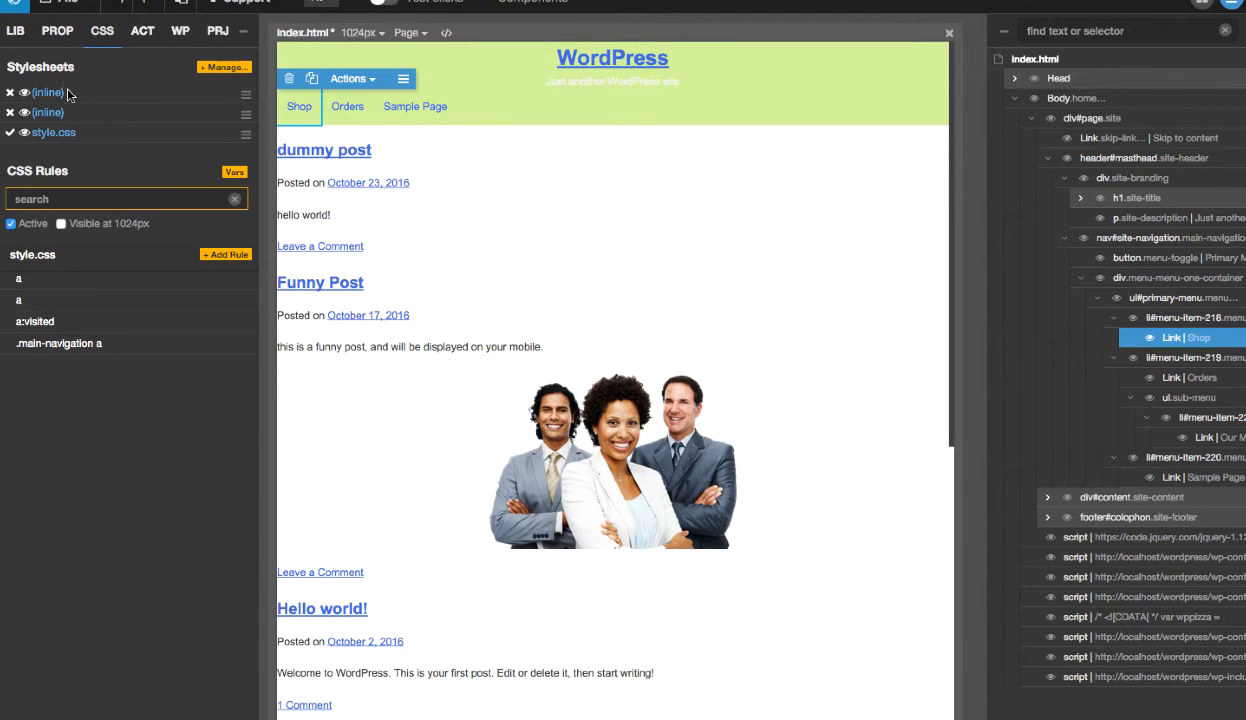
{"action": "left_click", "coordinate": [11, 223]}
{"action": "left_click", "coordinate": [83, 203]}
{"action": "type", "text": ".hov"}
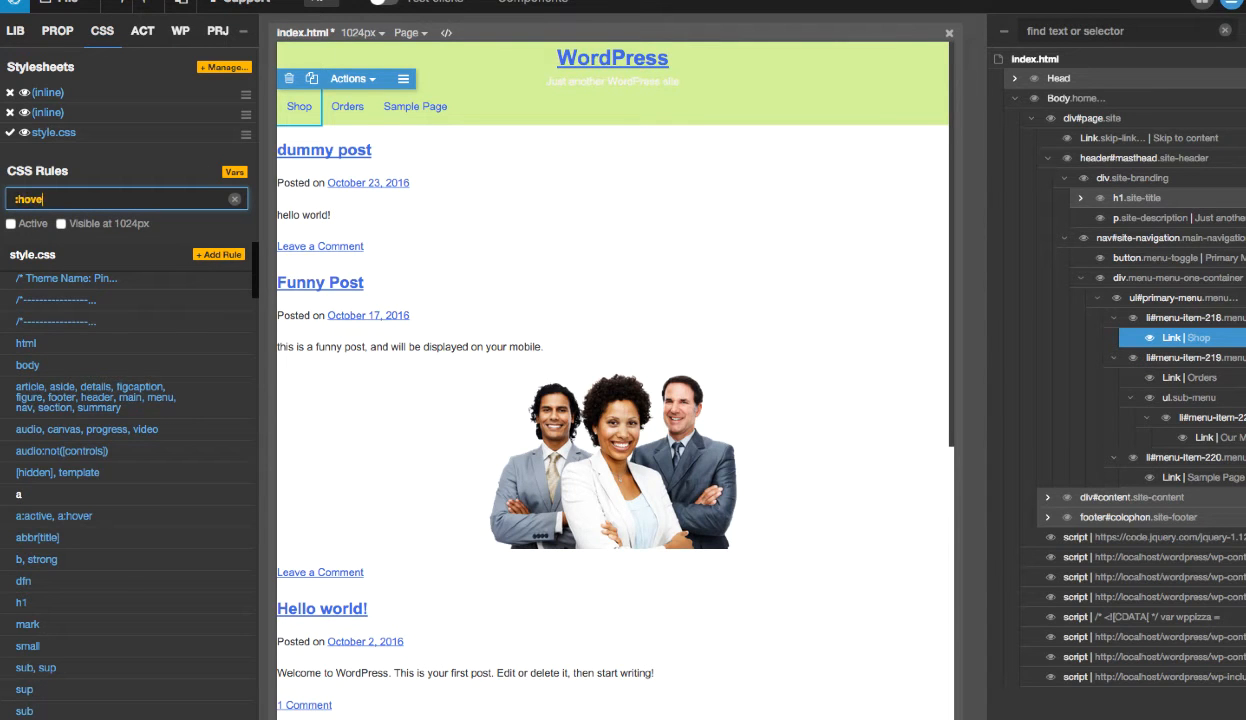
{"action": "type", "text": "er"}
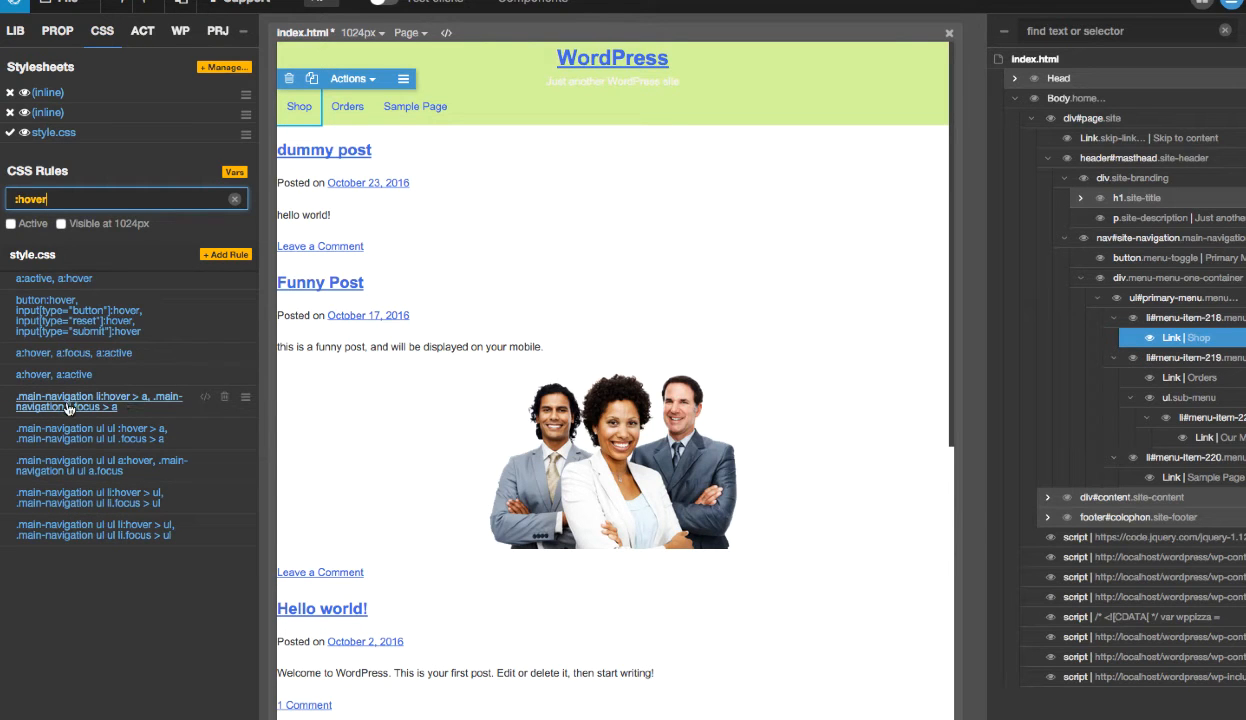
- Set the background color of the .main-navigation li:hover > a rule to near-black #040000
{"action": "mouse_move", "coordinate": [207, 402]}
{"action": "left_click", "coordinate": [117, 402]}
{"action": "scroll", "coordinate": [121, 403], "scroll_direction": "down", "scroll_amount": 5}
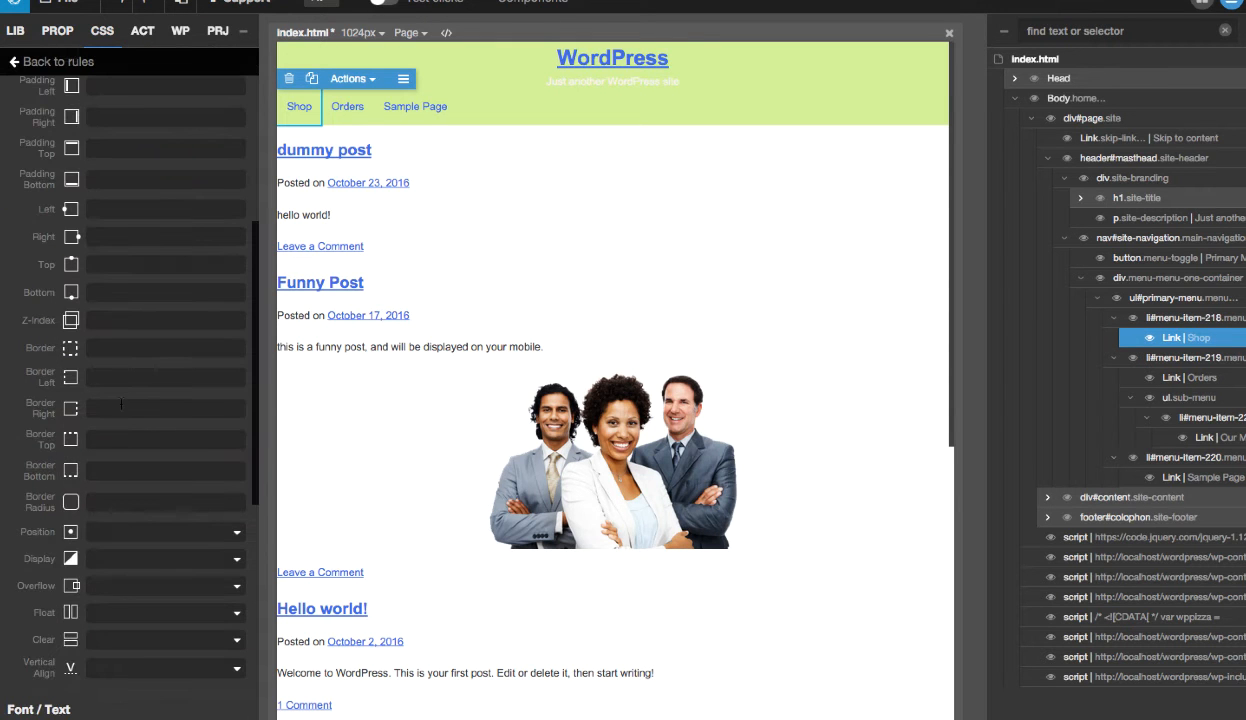
{"action": "scroll", "coordinate": [121, 403], "scroll_direction": "up", "scroll_amount": 5}
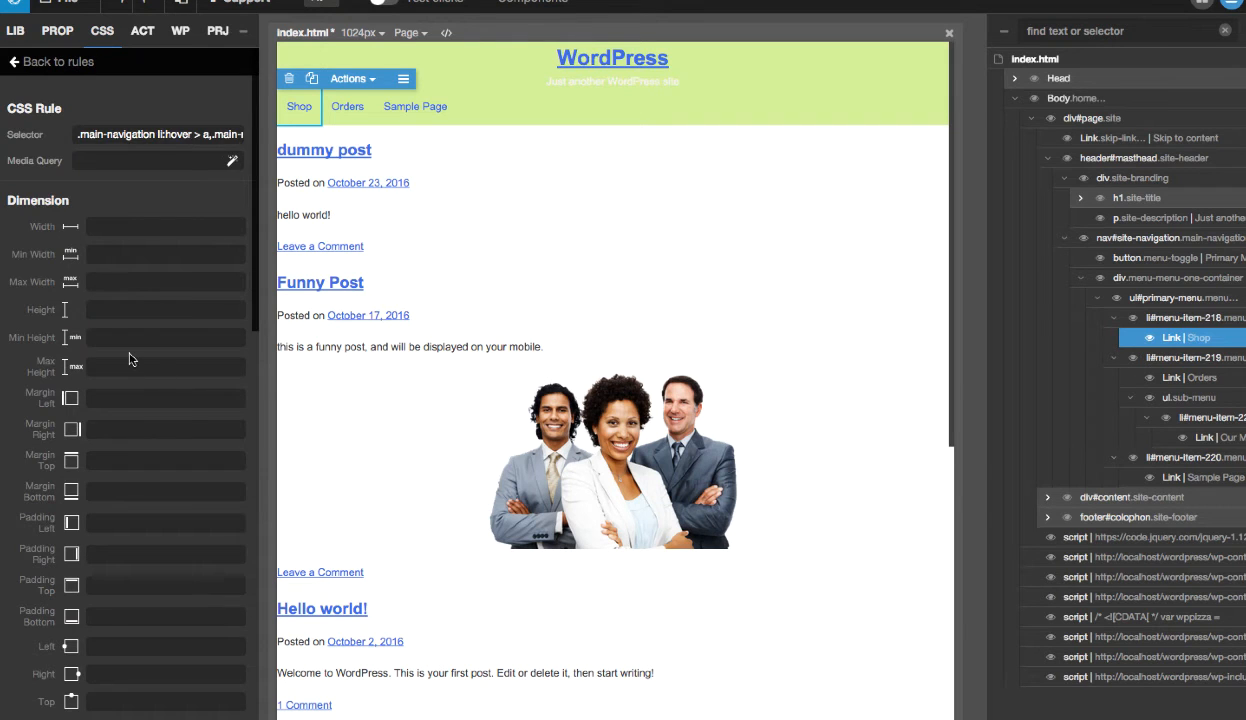
{"action": "scroll", "coordinate": [130, 359], "scroll_direction": "down", "scroll_amount": 5}
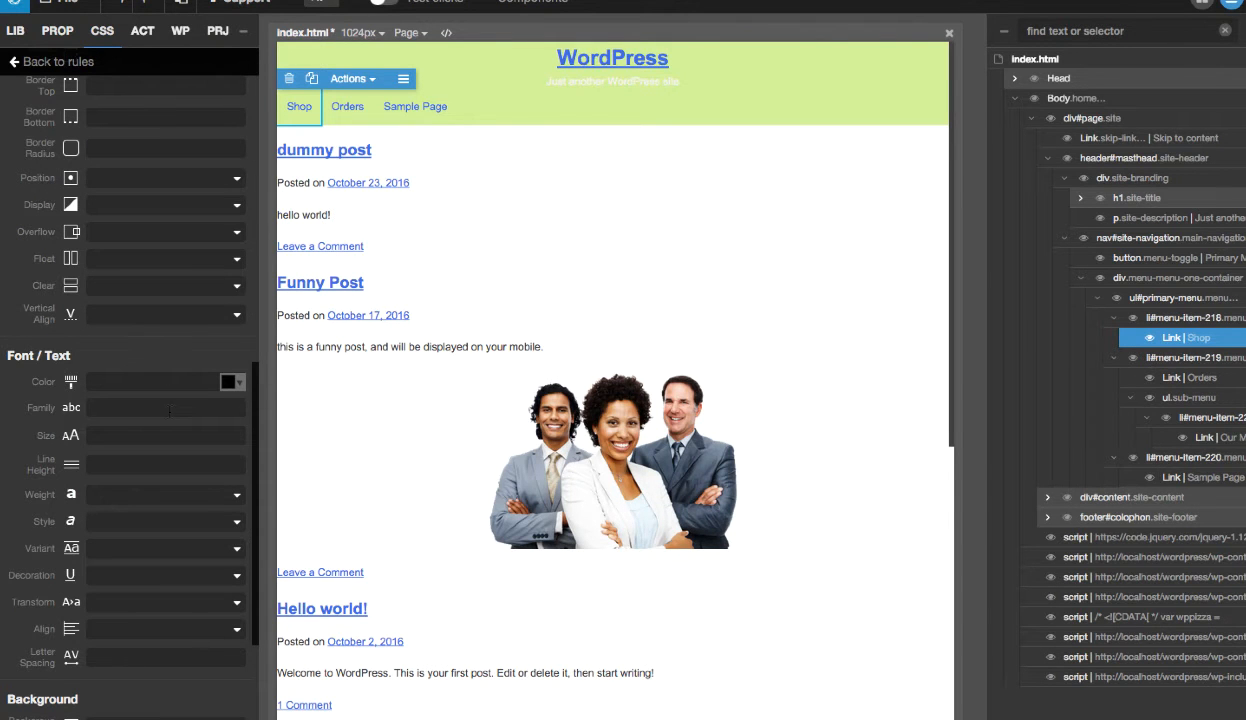
{"action": "scroll", "coordinate": [169, 411], "scroll_direction": "down", "scroll_amount": 4}
{"action": "left_click", "coordinate": [230, 549]}
{"action": "left_click_drag", "start_coordinate": [324, 425], "coordinate": [366, 446]}
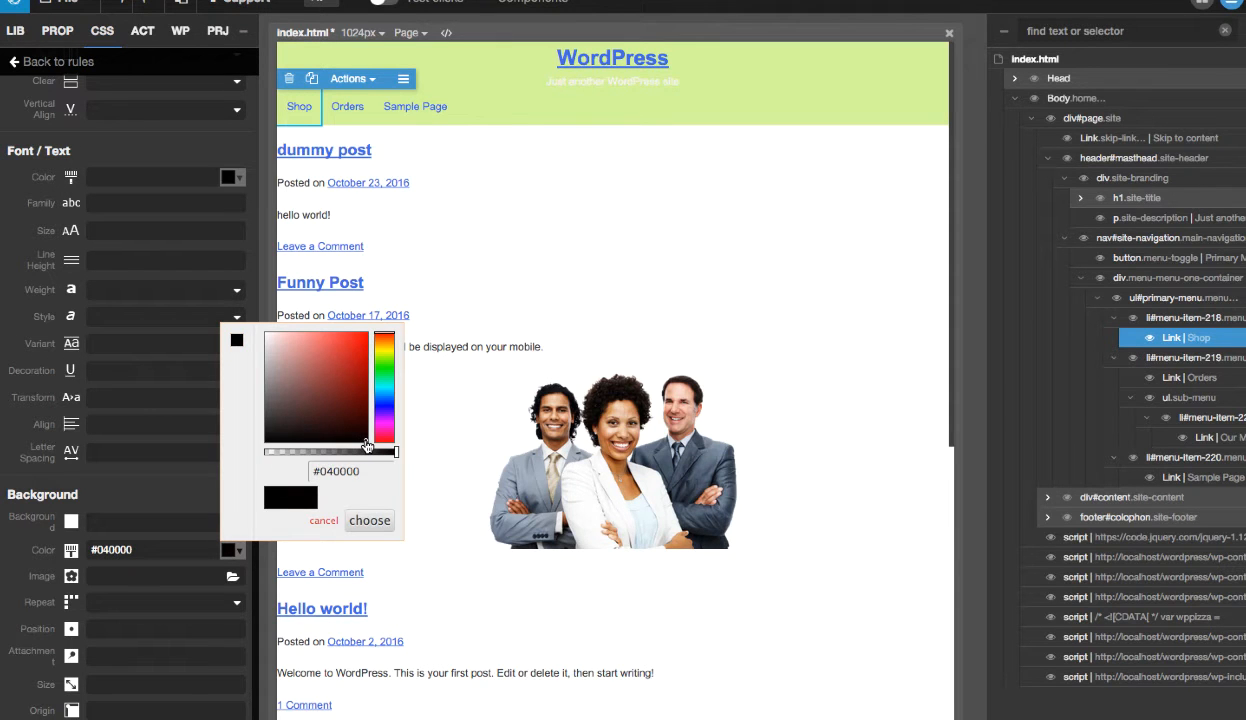
{"action": "left_click", "coordinate": [370, 520]}
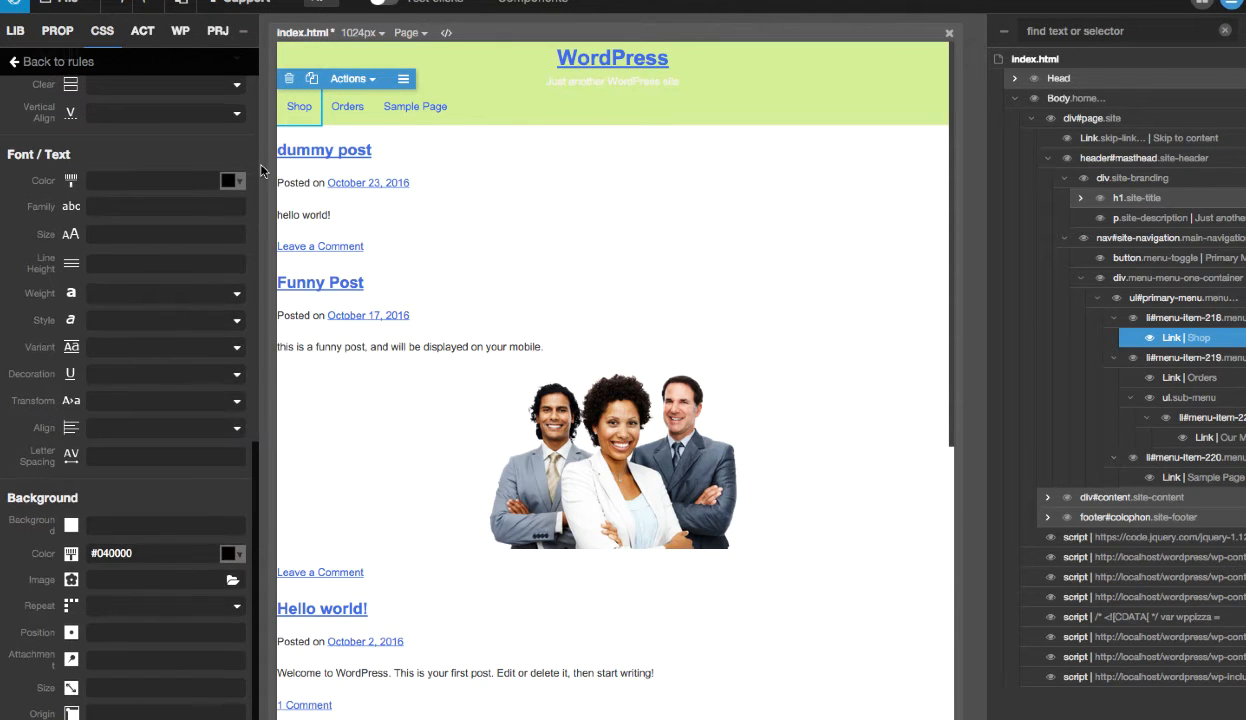
- Set the text color of the .main-navigation li:hover > a rule to #fff
{"action": "left_click", "coordinate": [231, 180]}
{"action": "left_click_drag", "start_coordinate": [272, 212], "coordinate": [267, 205]}
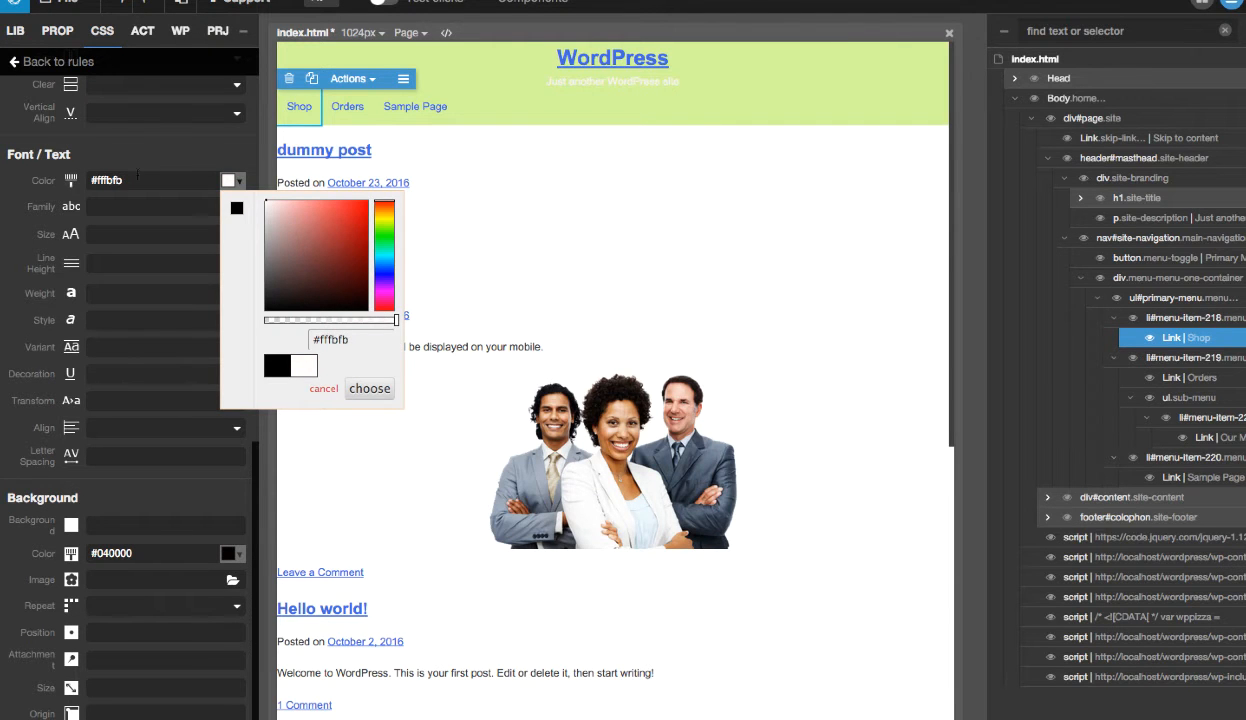
{"action": "left_click_drag", "start_coordinate": [106, 180], "coordinate": [150, 180]}
{"action": "key", "text": "BackSpace"}
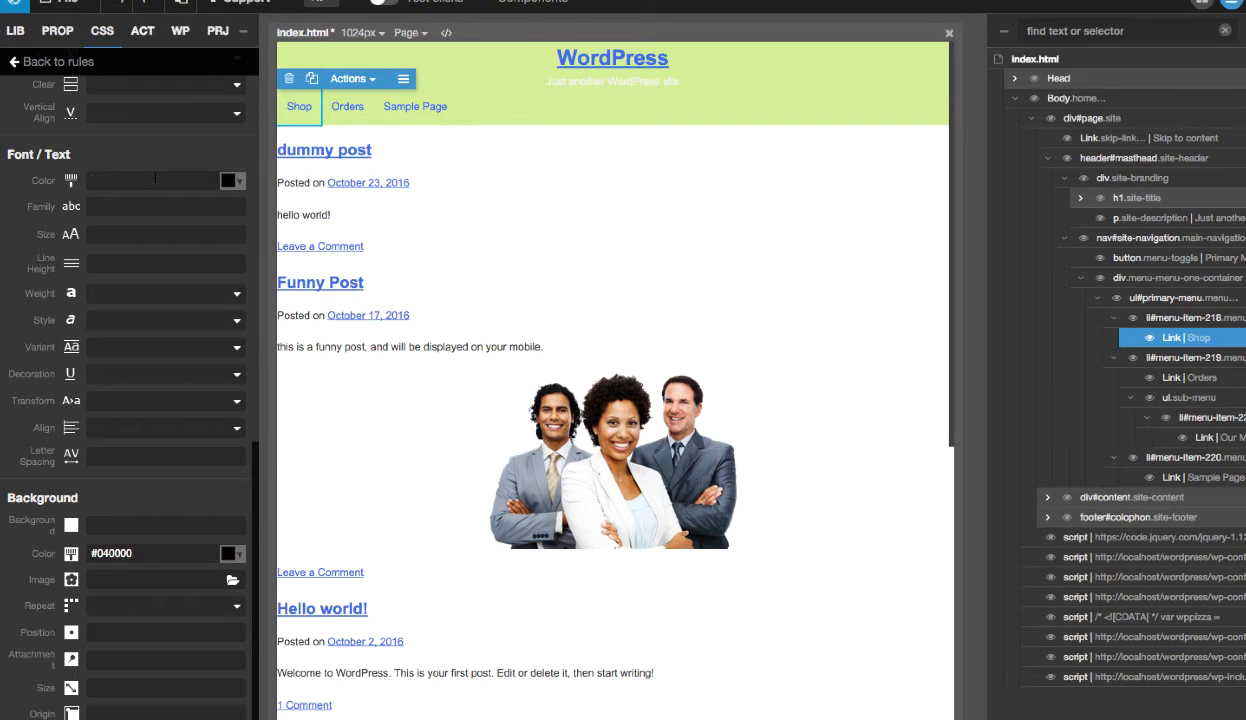
{"action": "type", "text": "#fff"}
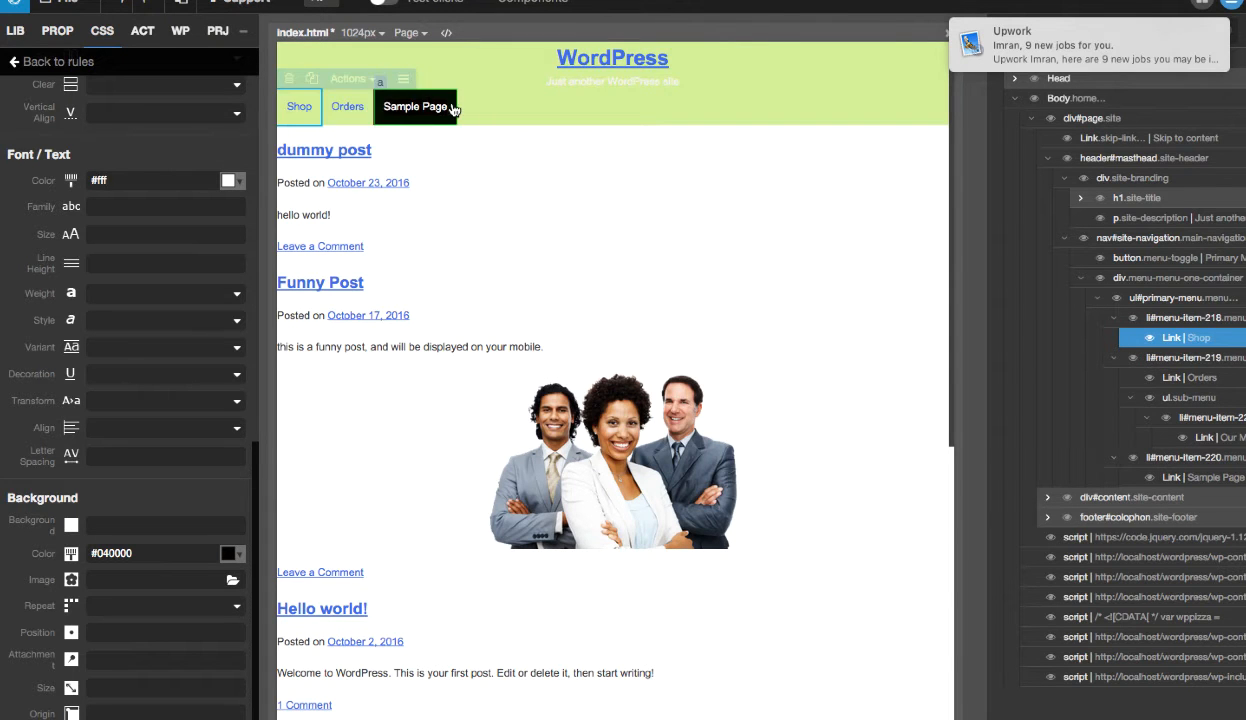
- Return to the list of CSS rules and filter it by .main-navigation instead of :hover
{"action": "left_click", "coordinate": [24, 62]}
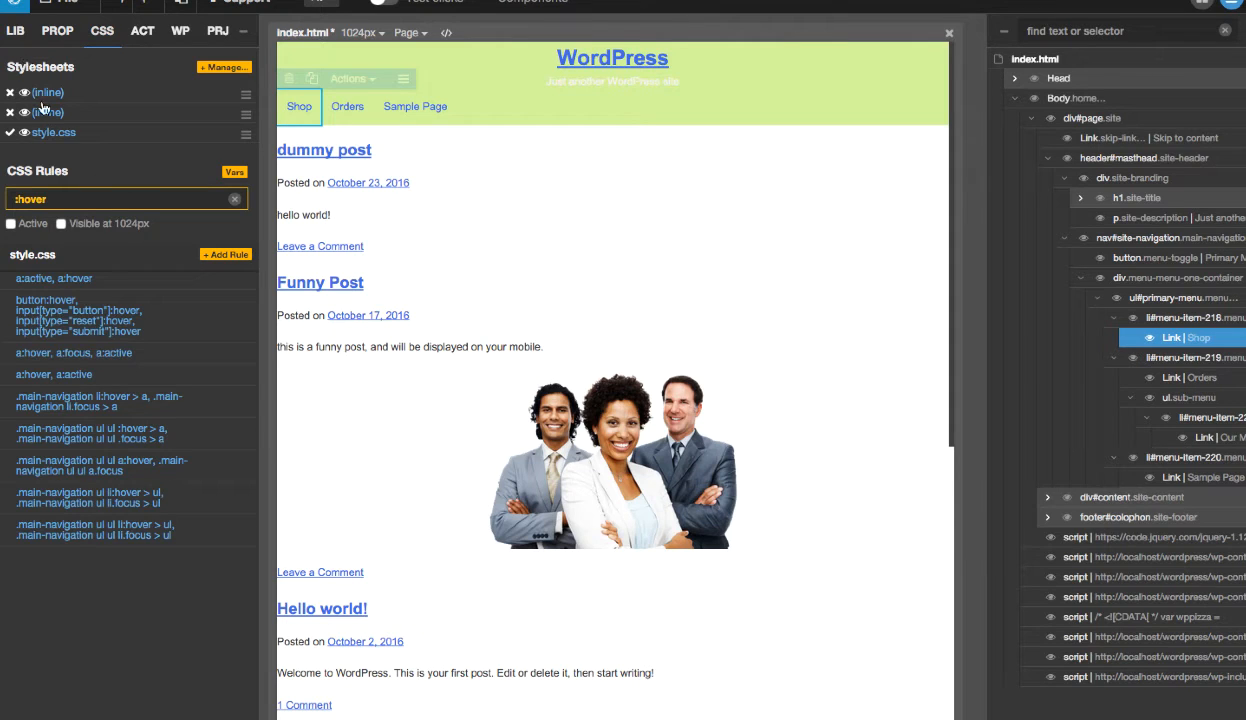
{"action": "left_click", "coordinate": [53, 199]}
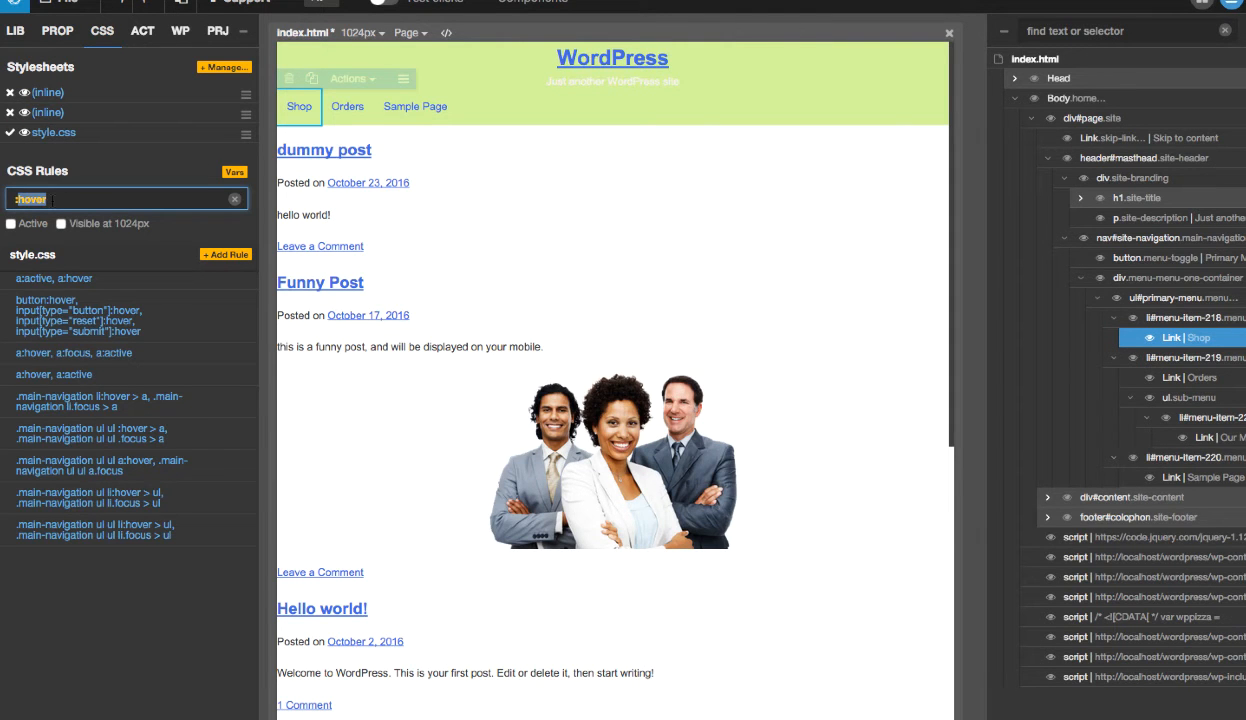
{"action": "key", "text": "BackSpace"}
{"action": "type", "text": ".main-navigation"}
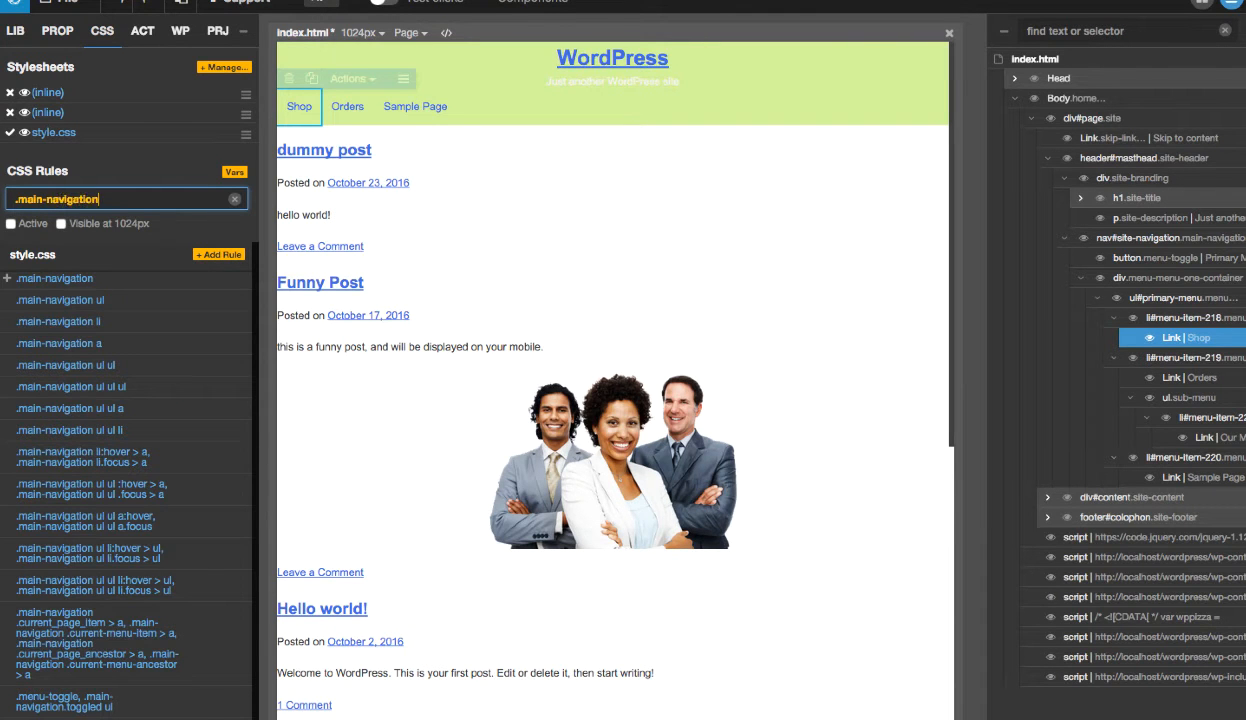
- Try white #ffffff as the background color of the .main-navigation rule and discard the choice
{"action": "mouse_move", "coordinate": [198, 284]}
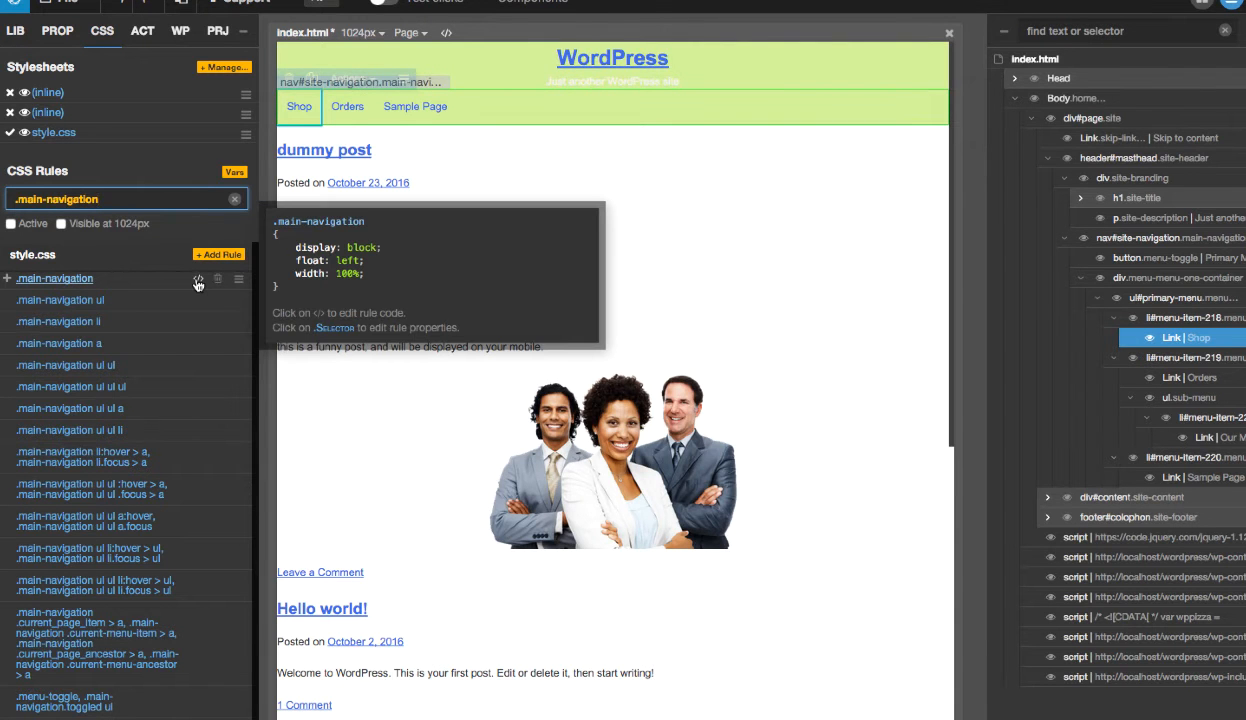
{"action": "left_click", "coordinate": [85, 285]}
{"action": "scroll", "coordinate": [199, 397], "scroll_direction": "down", "scroll_amount": 5}
{"action": "scroll", "coordinate": [199, 397], "scroll_direction": "down", "scroll_amount": 5}
{"action": "left_click", "coordinate": [241, 537]}
{"action": "left_click", "coordinate": [265, 556]}
{"action": "left_click", "coordinate": [265, 552]}
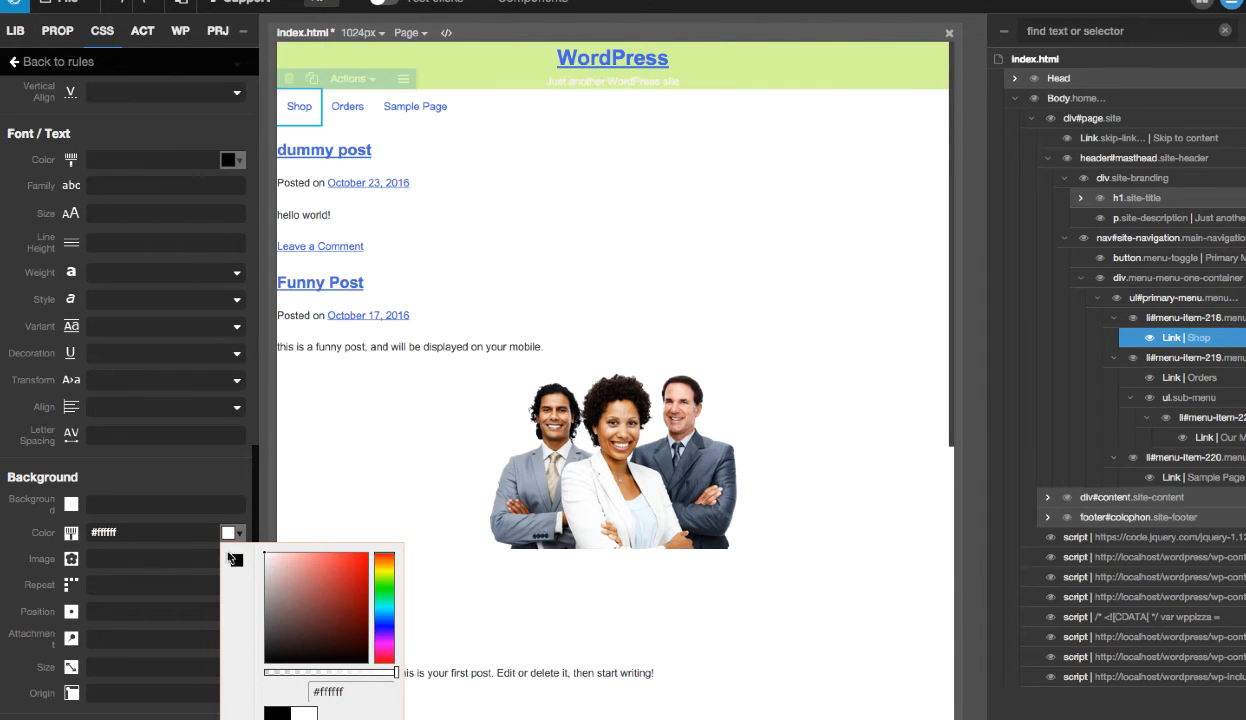
{"action": "left_click", "coordinate": [147, 488]}
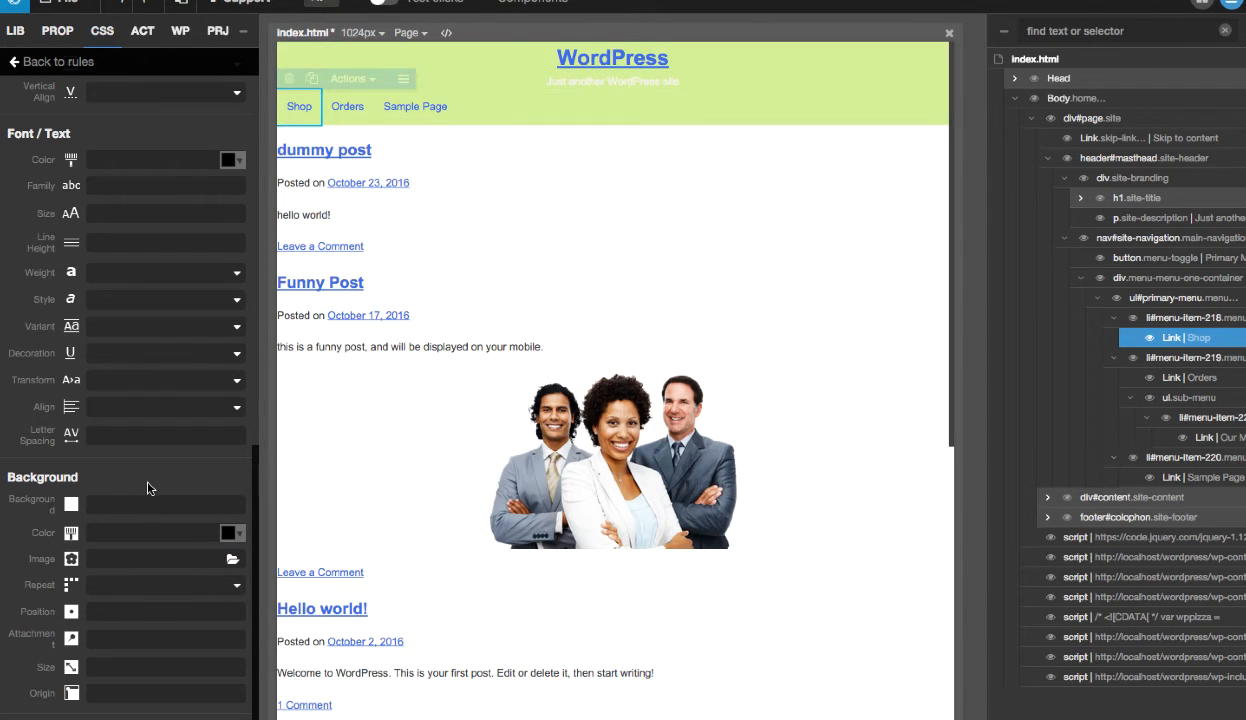
- Set the background color of the .main-navigation rule to white #ffffff
{"action": "left_click", "coordinate": [231, 532]}
{"action": "left_click", "coordinate": [265, 562]}
{"action": "left_click_drag", "start_coordinate": [268, 561], "coordinate": [262, 556]}
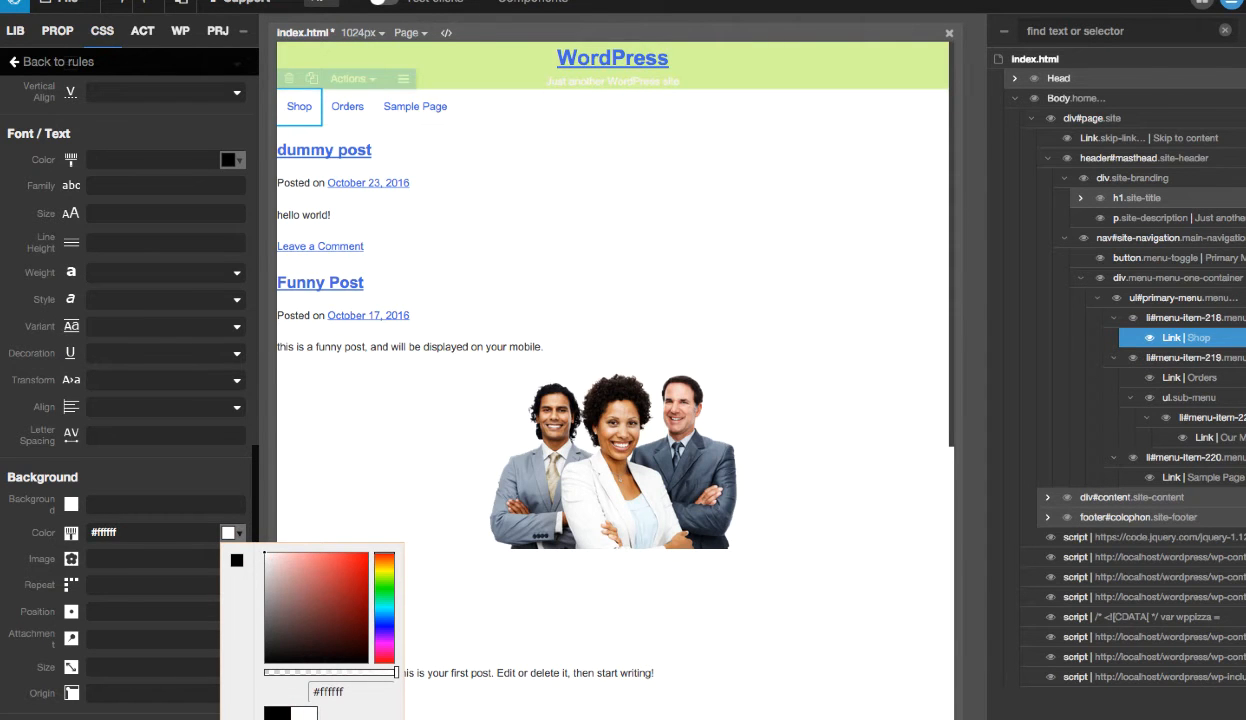
{"action": "left_click", "coordinate": [352, 718]}
{"action": "mouse_move", "coordinate": [353, 111]}
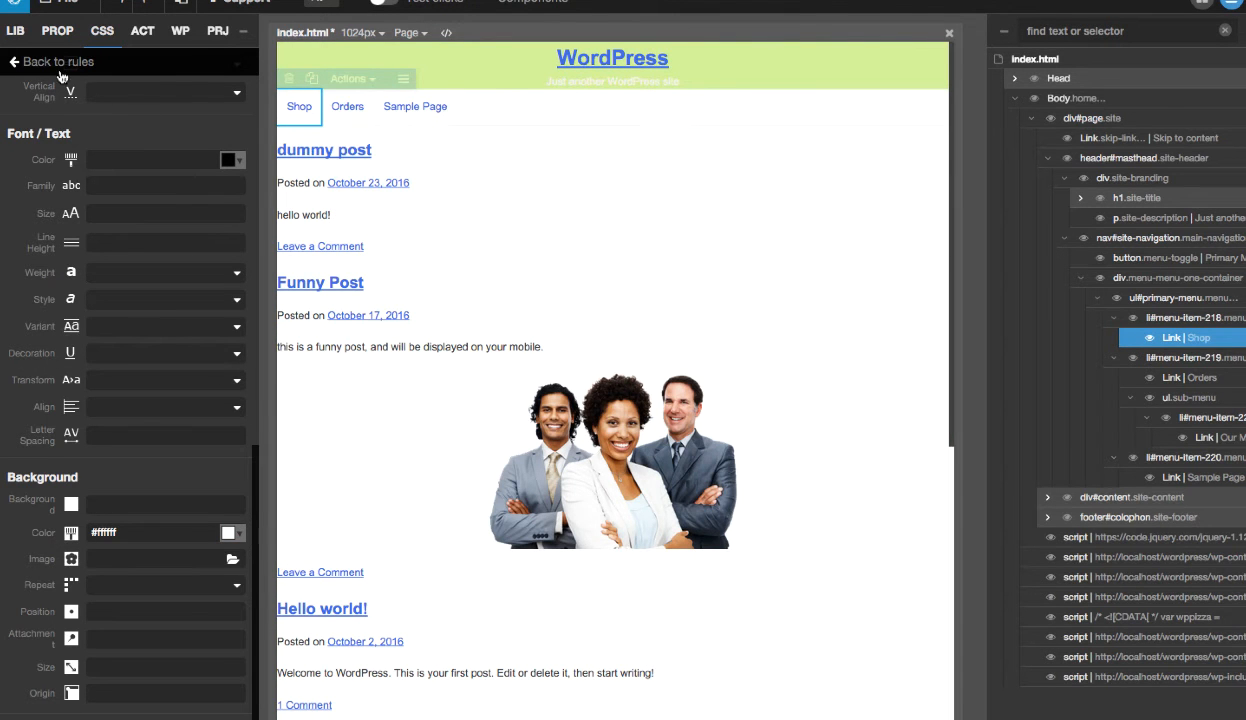
- Return to the list of CSS rules and filter it by :hover, replacing that filter with ul ul
{"action": "left_click", "coordinate": [58, 63]}
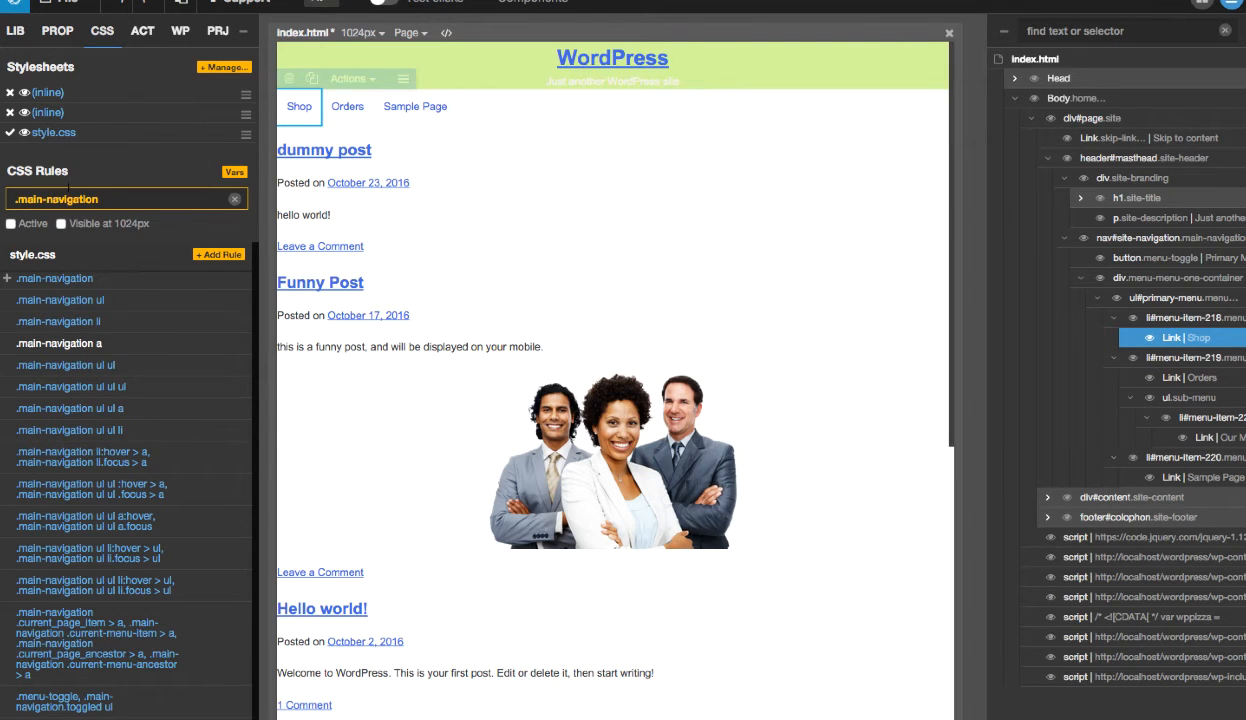
{"action": "left_click_drag", "start_coordinate": [16, 199], "coordinate": [120, 199]}
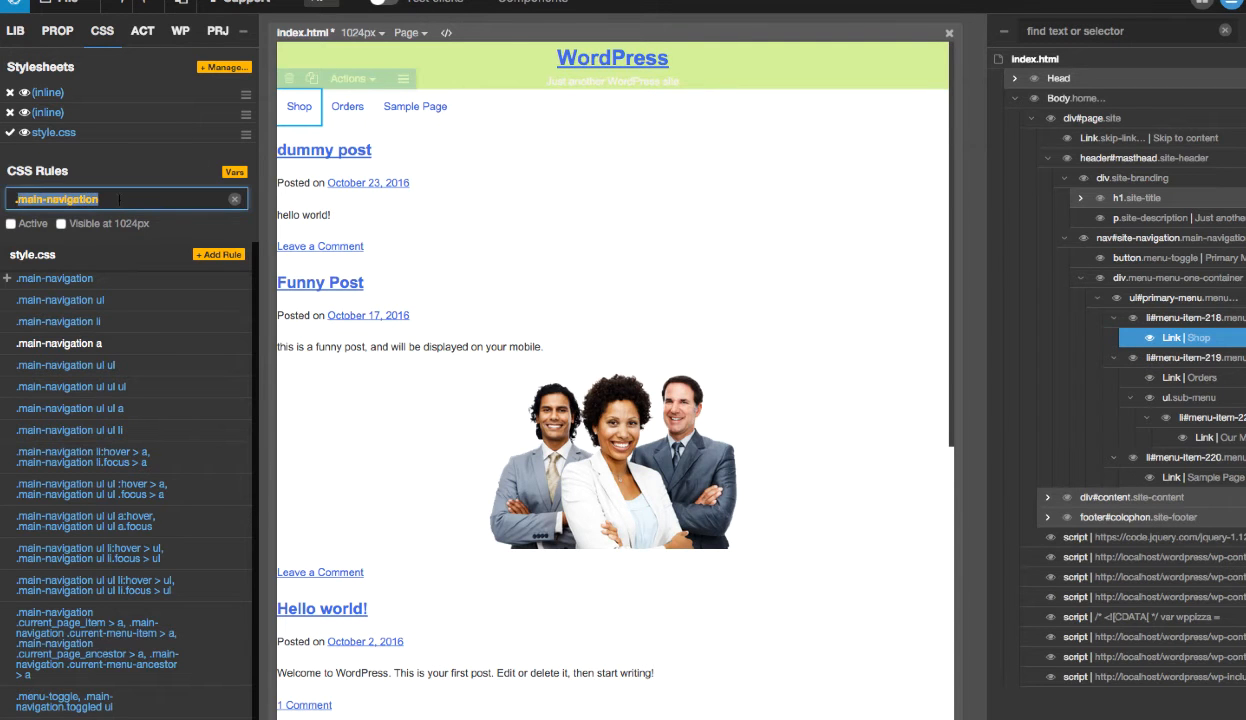
{"action": "type", "text": ":hover"}
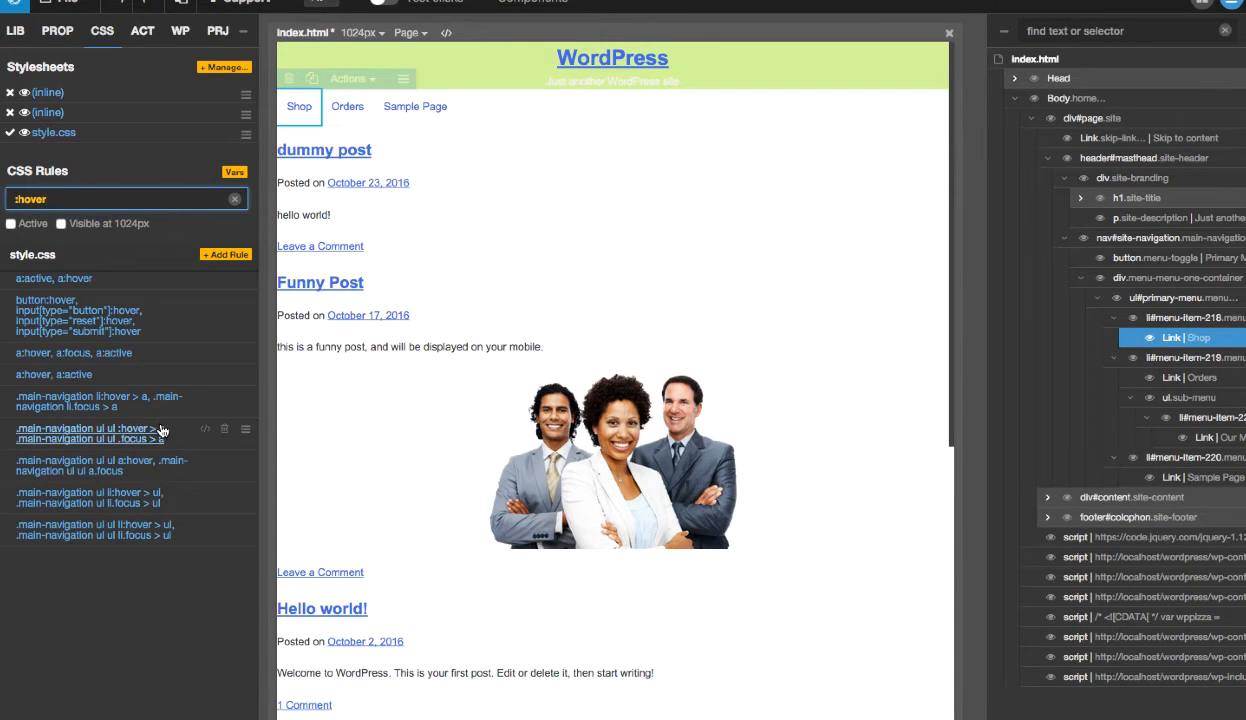
{"action": "mouse_move", "coordinate": [205, 432]}
{"action": "left_click_drag", "start_coordinate": [76, 200], "coordinate": [5, 197]}
{"action": "type", "text": "ul ul"}
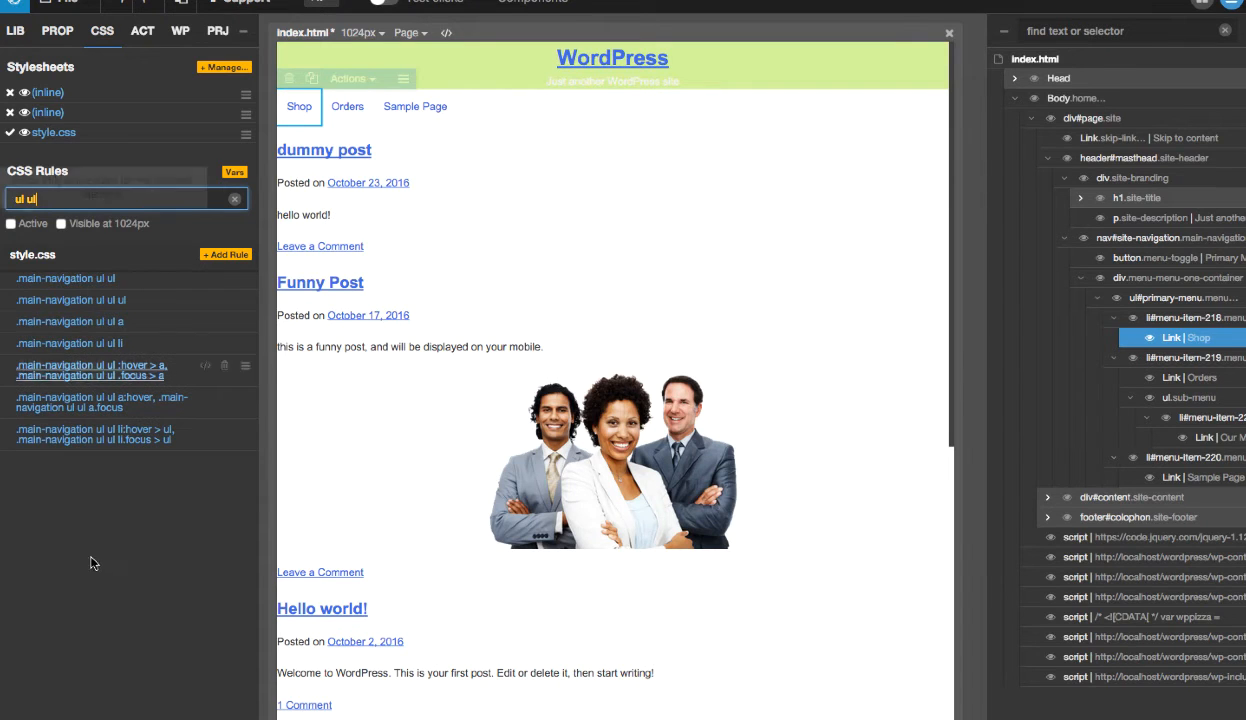
- Open the .main-navigation ul ul rule and adjust its Top offset to 3.3em to lower the submenu
{"action": "mouse_move", "coordinate": [209, 286]}
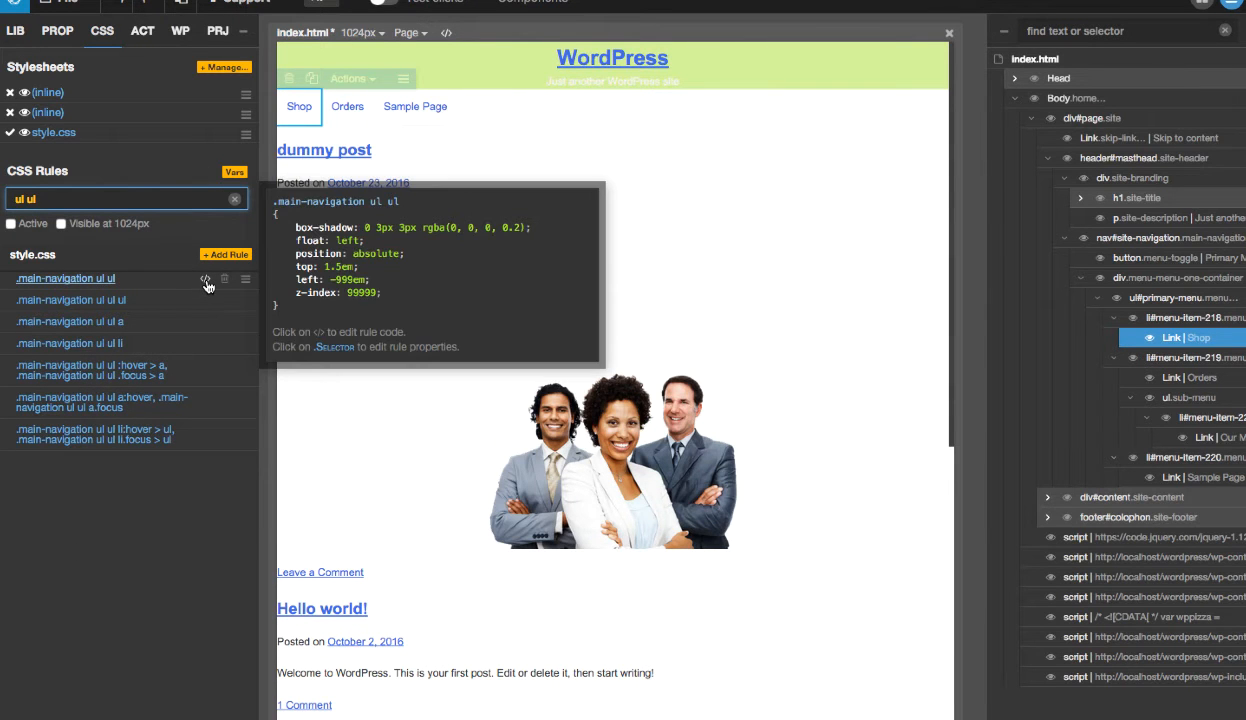
{"action": "left_click", "coordinate": [100, 280]}
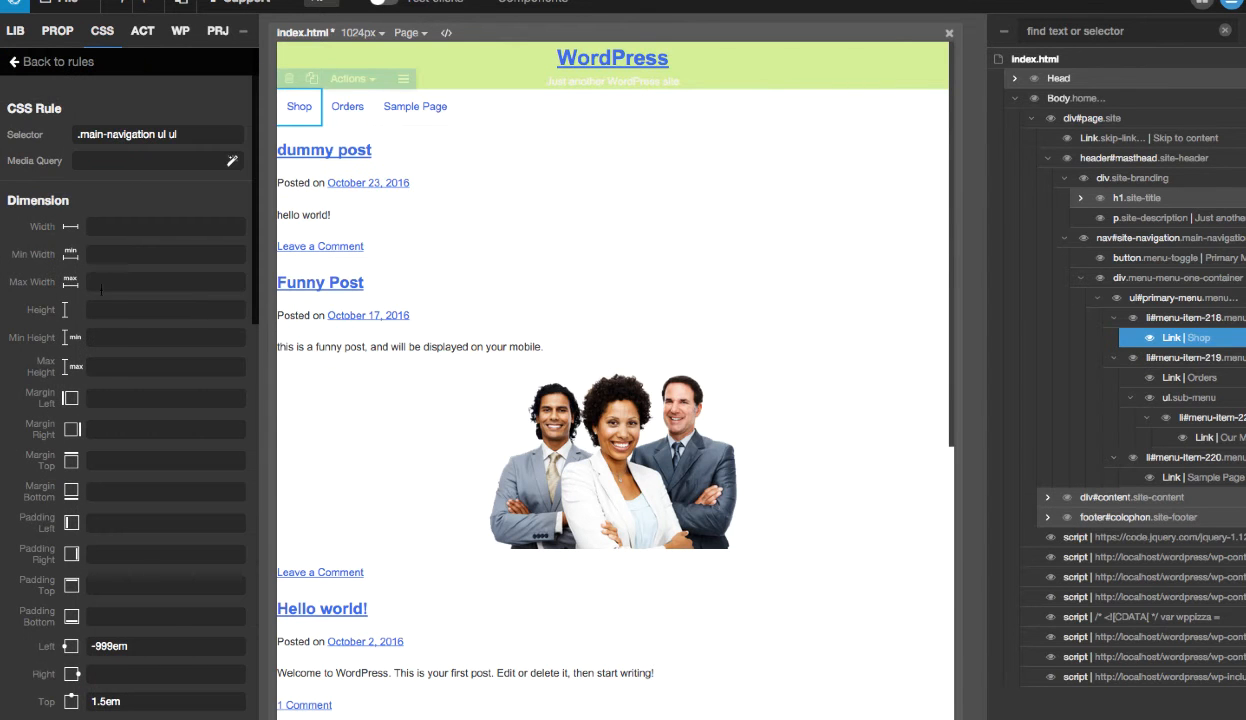
{"action": "mouse_move", "coordinate": [351, 116]}
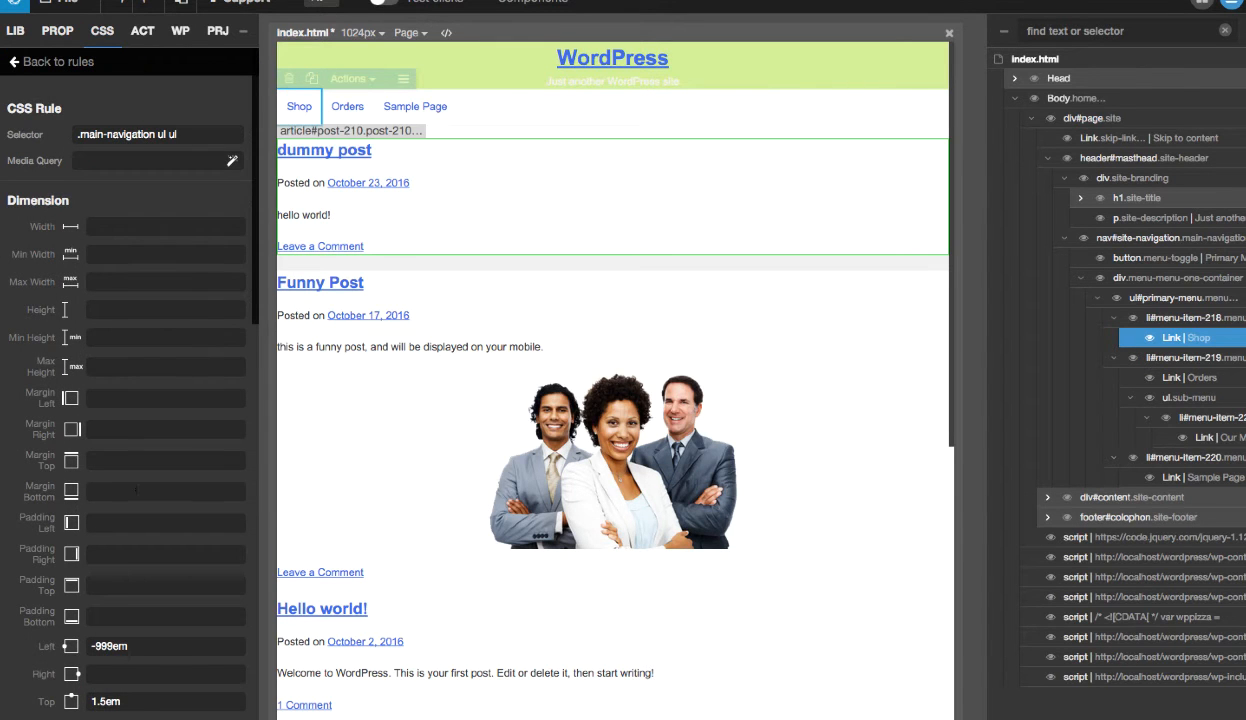
{"action": "scroll", "coordinate": [137, 498], "scroll_direction": "down", "scroll_amount": 1}
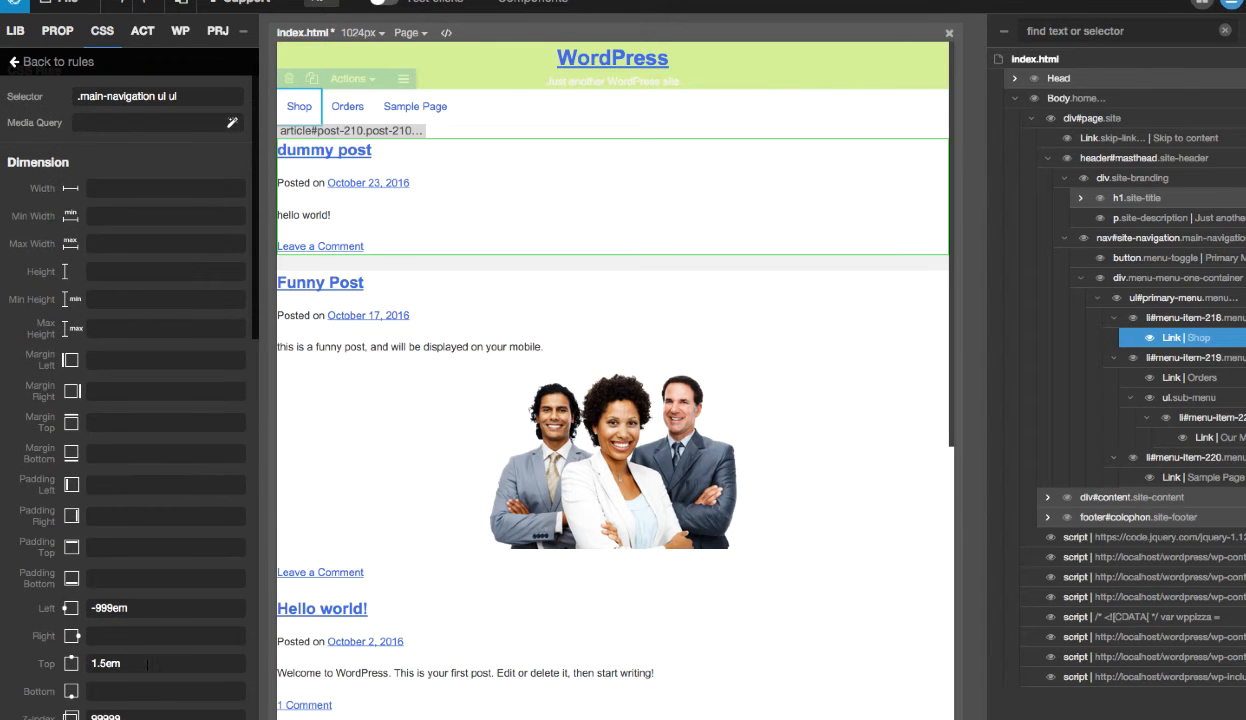
{"action": "key", "text": "Up"}
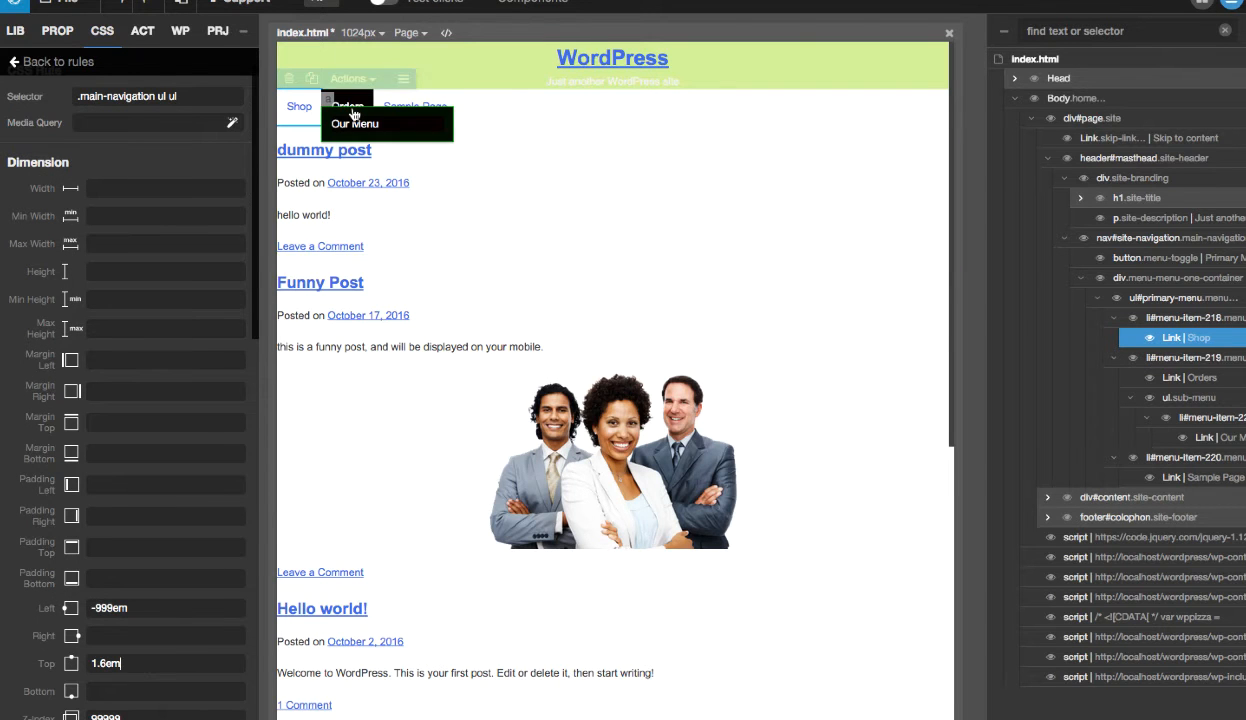
{"action": "key", "text": "Up"}
{"action": "key", "text": "Up"}
{"action": "key", "text": "Up"}
{"action": "key", "text": "Up"}
{"action": "key", "text": "Up"}
{"action": "key", "text": "Up"}
{"action": "key", "text": "Up"}
{"action": "key", "text": "Up"}
{"action": "key", "text": "Up"}
{"action": "key", "text": "Up"}
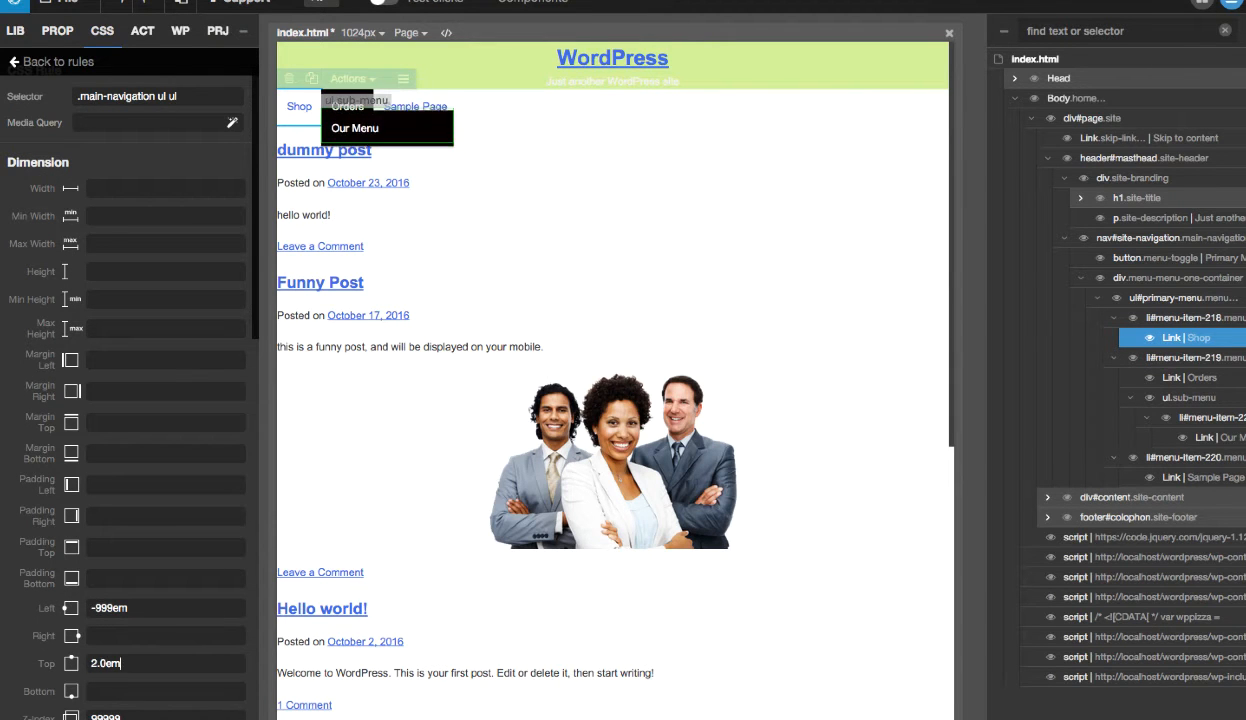
{"action": "key", "text": "Up"}
{"action": "key", "text": "Up"}
{"action": "key", "text": "Up"}
{"action": "key", "text": "Up"}
{"action": "key", "text": "Up"}
{"action": "key", "text": "Up"}
{"action": "key", "text": "Up"}
{"action": "key", "text": "Up"}
{"action": "key", "text": "Up"}
{"action": "key", "text": "Up"}
{"action": "key", "text": "Up"}
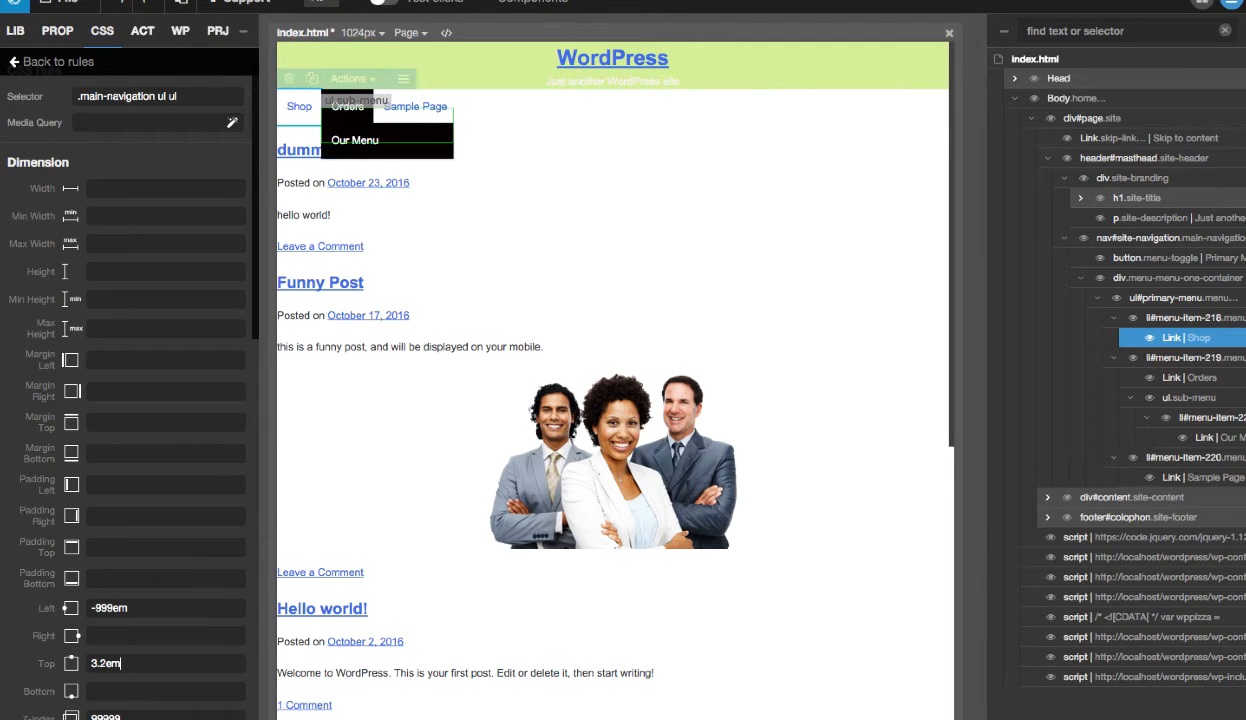
{"action": "key", "text": "Down"}
{"action": "key", "text": "Down"}
{"action": "key", "text": "Down"}
{"action": "key", "text": "Down"}
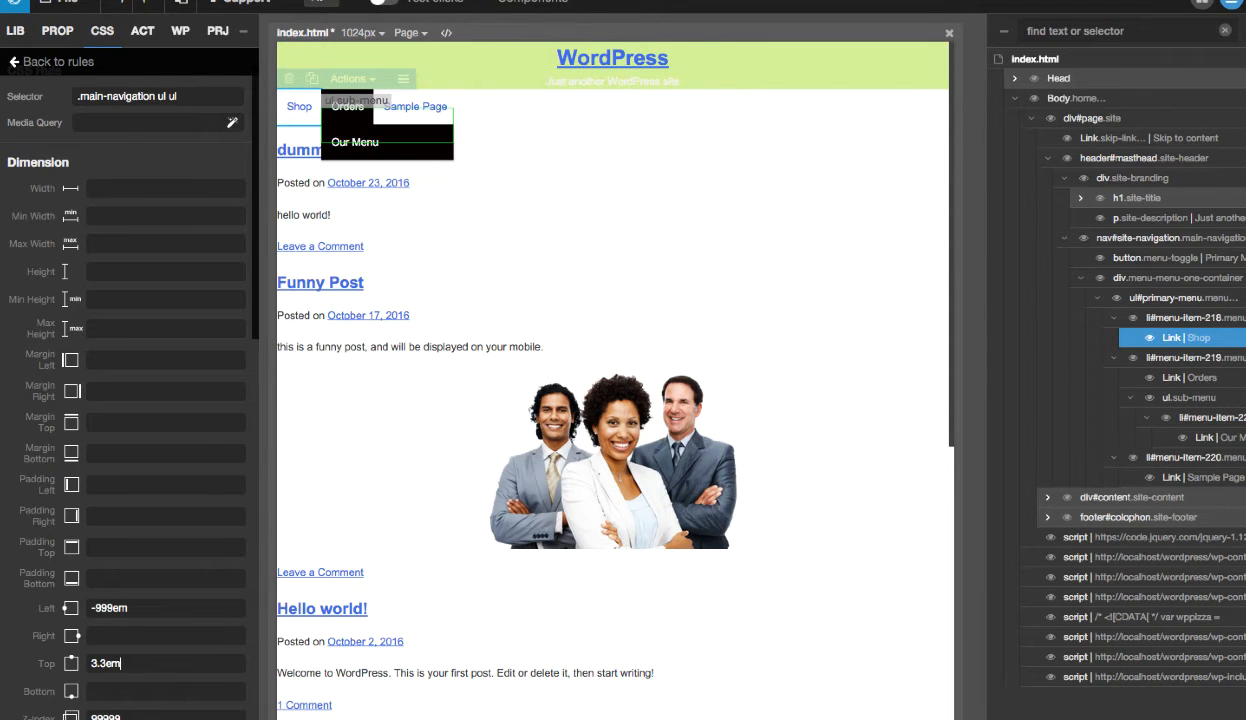
{"action": "scroll", "coordinate": [149, 667], "scroll_direction": "down", "scroll_amount": 3}
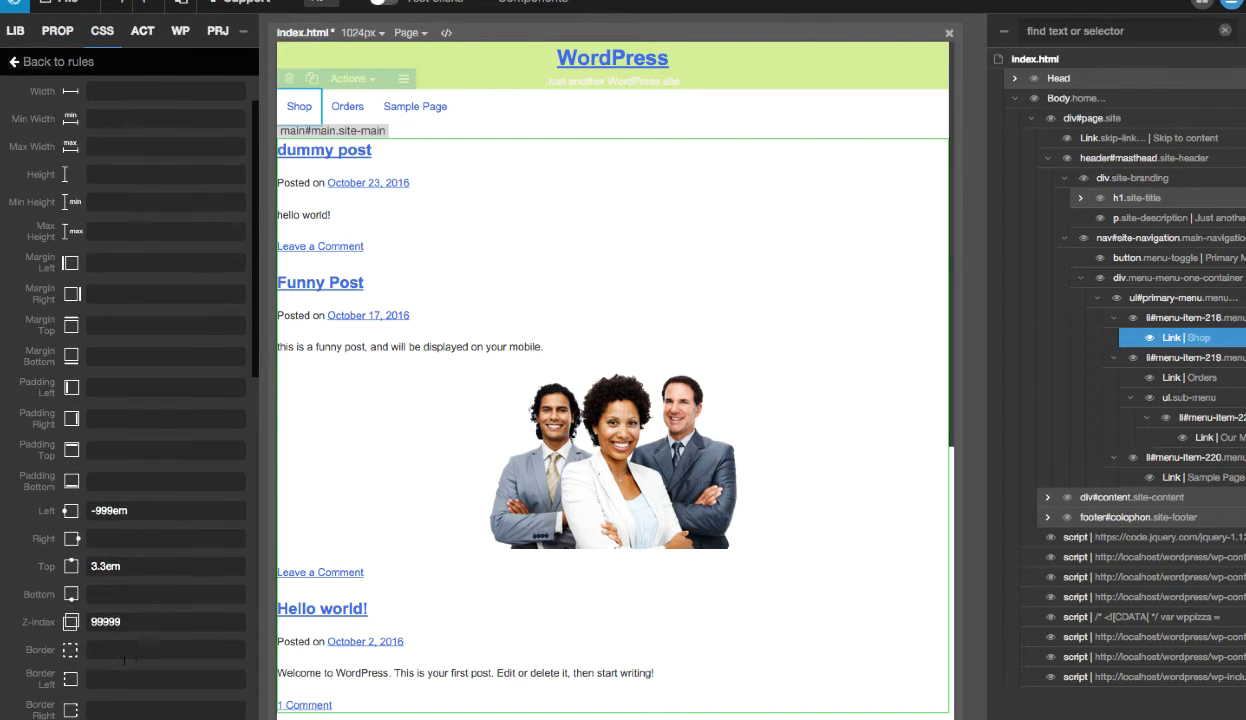
- Return to the list of CSS rules and save style.css through the Stylesheets Manager
{"action": "left_click", "coordinate": [84, 60]}
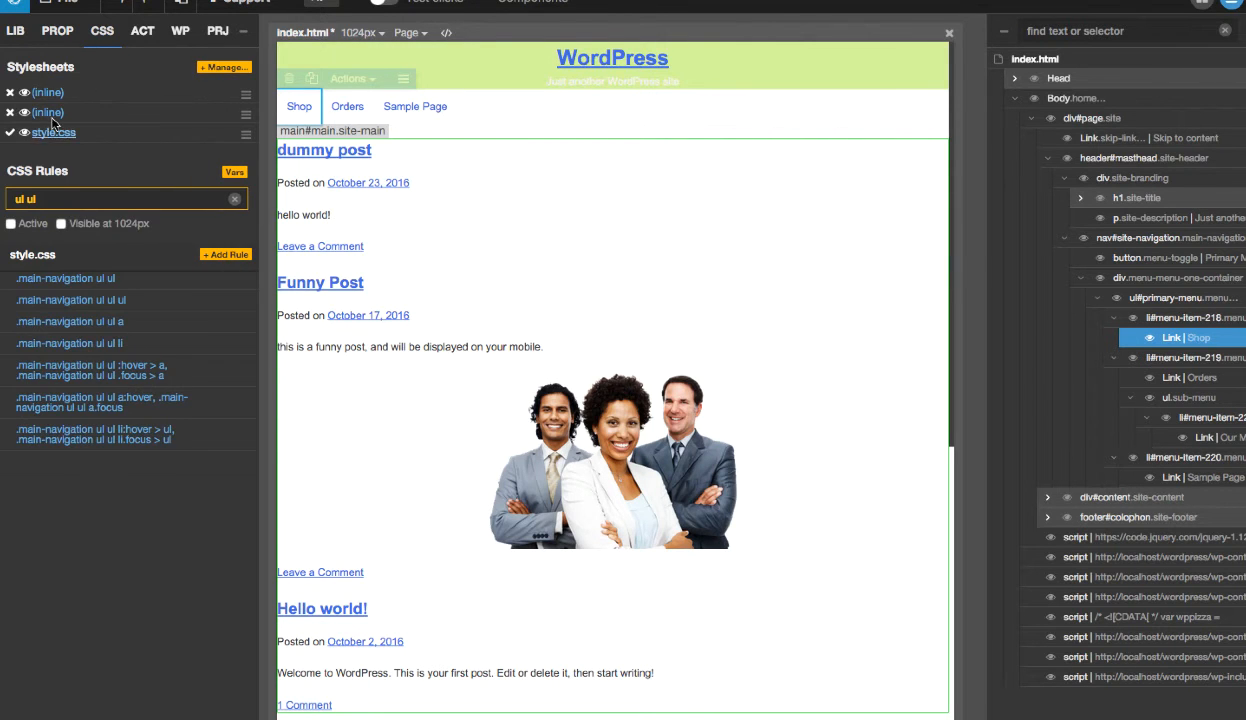
{"action": "left_click", "coordinate": [222, 69]}
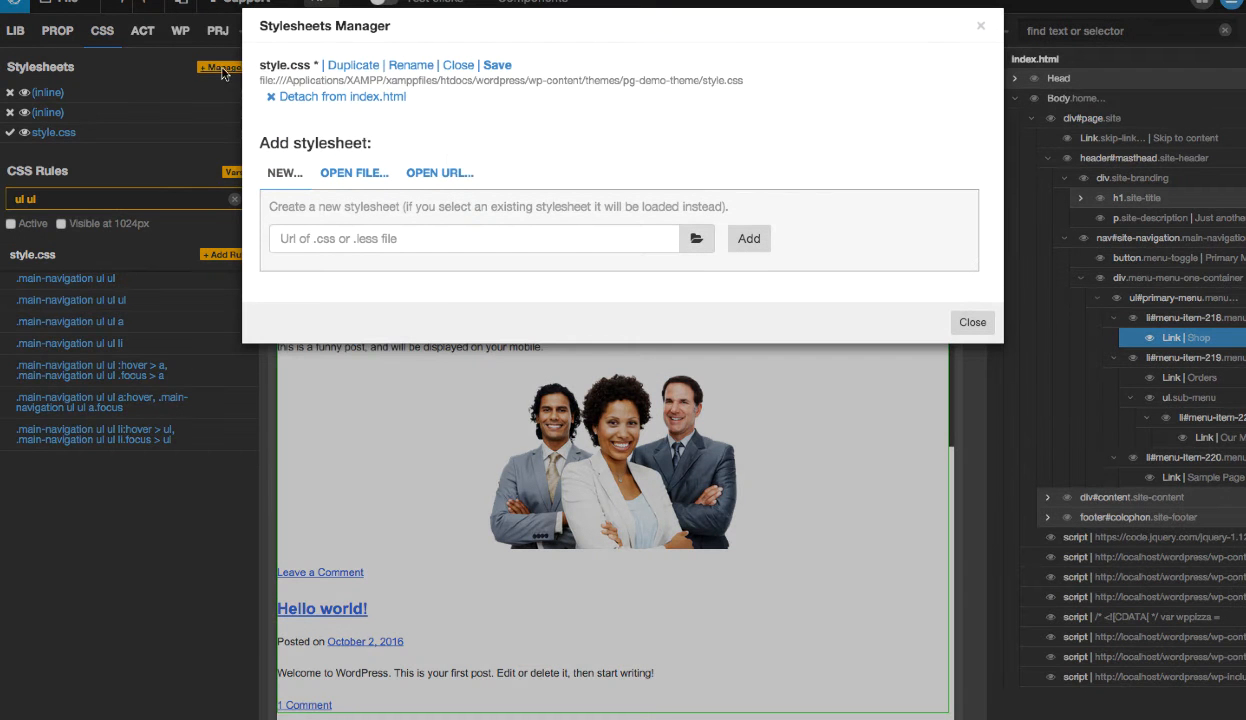
{"action": "left_click", "coordinate": [496, 66]}
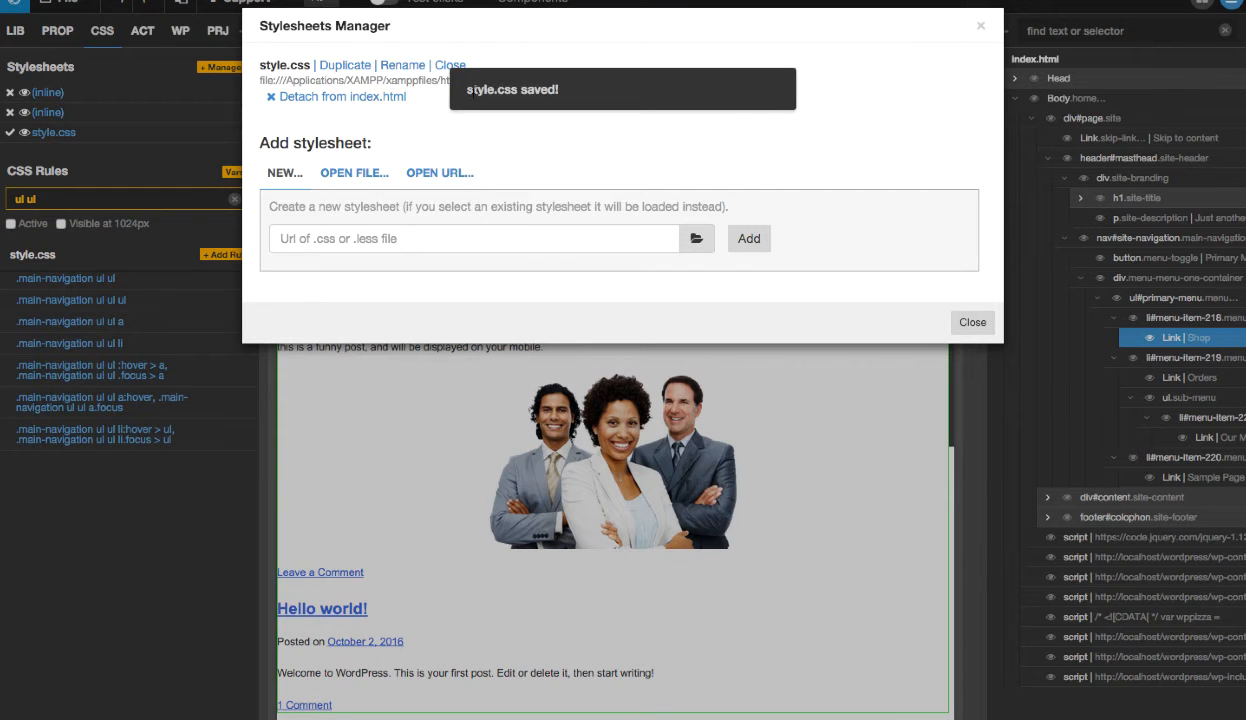
{"action": "left_click", "coordinate": [970, 322]}
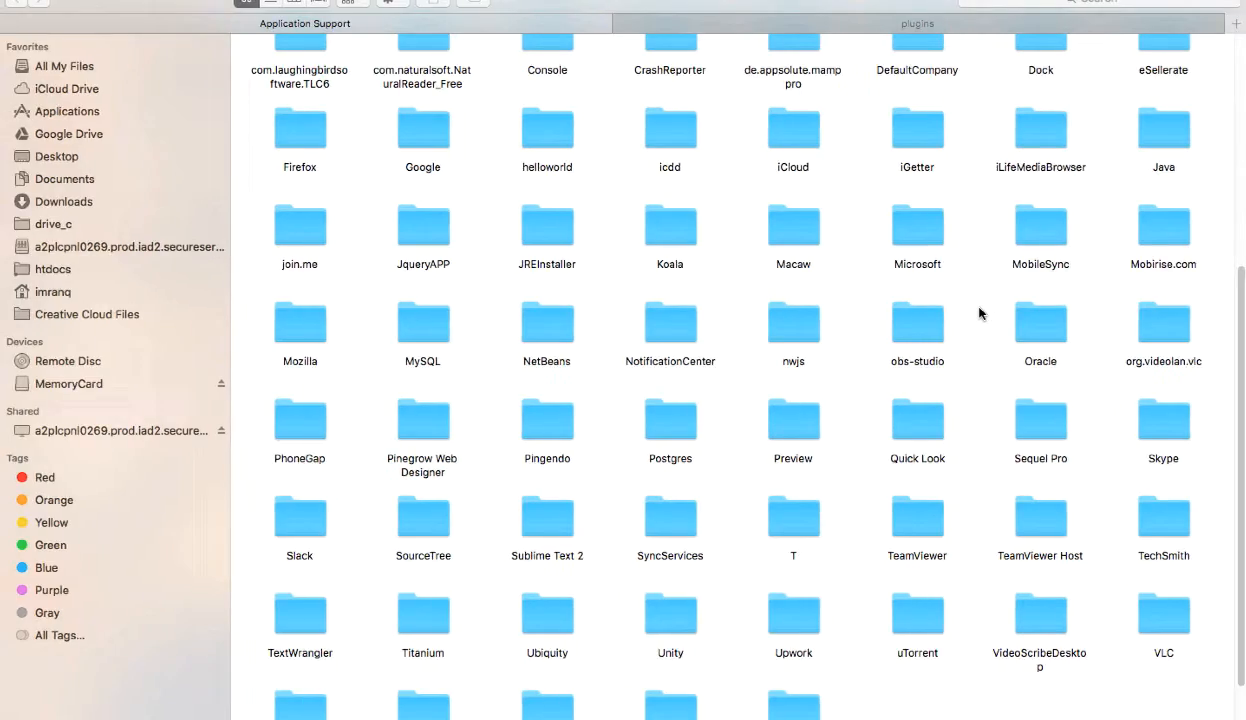
- Switch to Chrome and reload the localhost/wordpress page to check the saved styles
{"action": "key", "text": "ctrl+Left"}
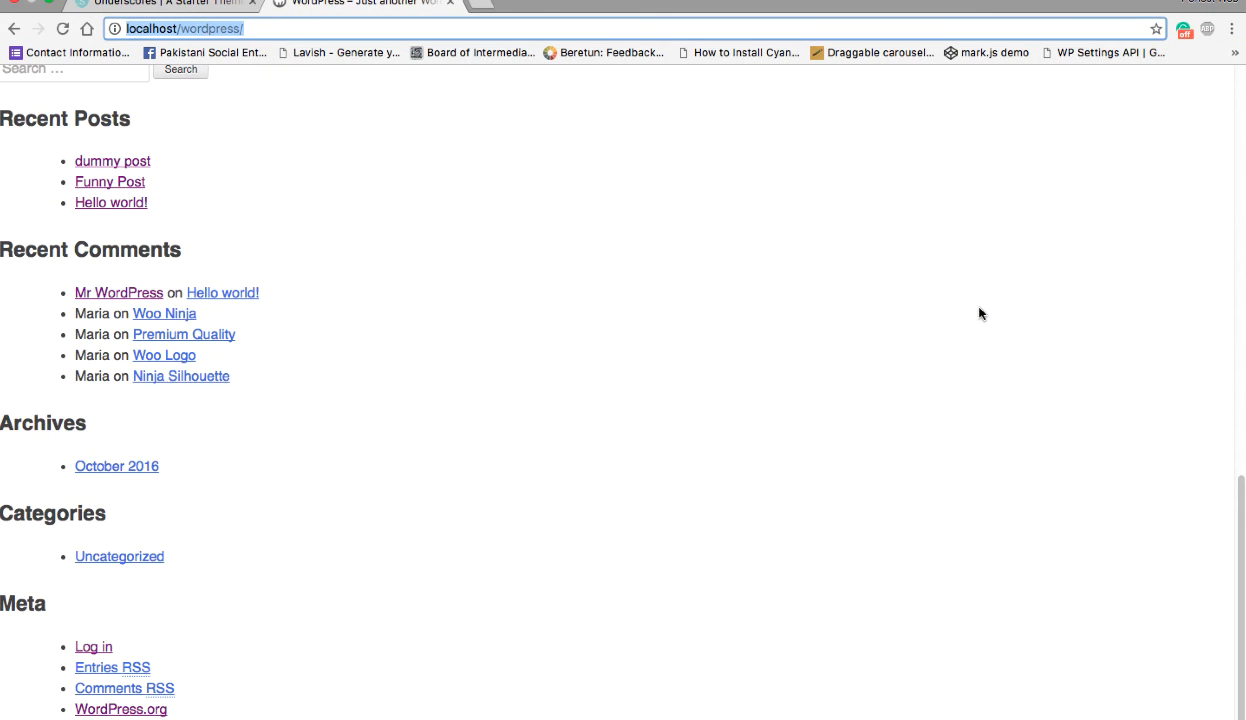
{"action": "scroll", "coordinate": [200, 275], "scroll_direction": "up", "scroll_amount": 15}
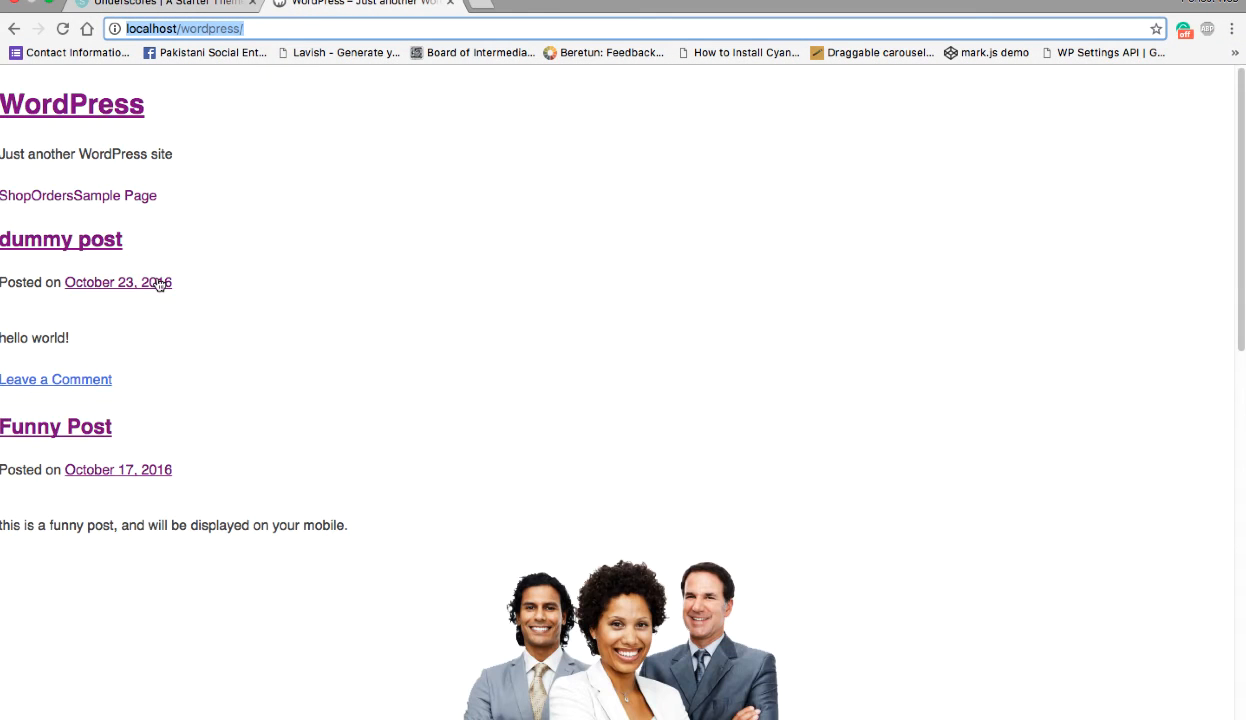
{"action": "left_click", "coordinate": [63, 29]}
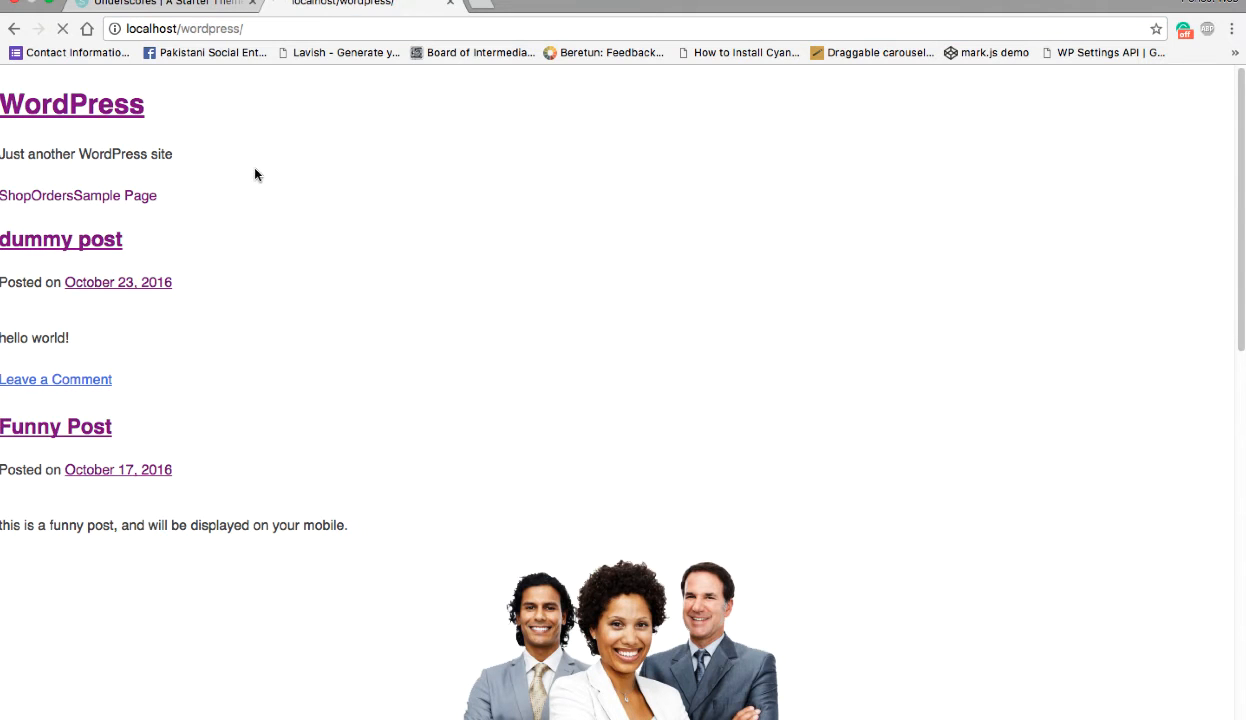
{"action": "key", "text": "super+r"}
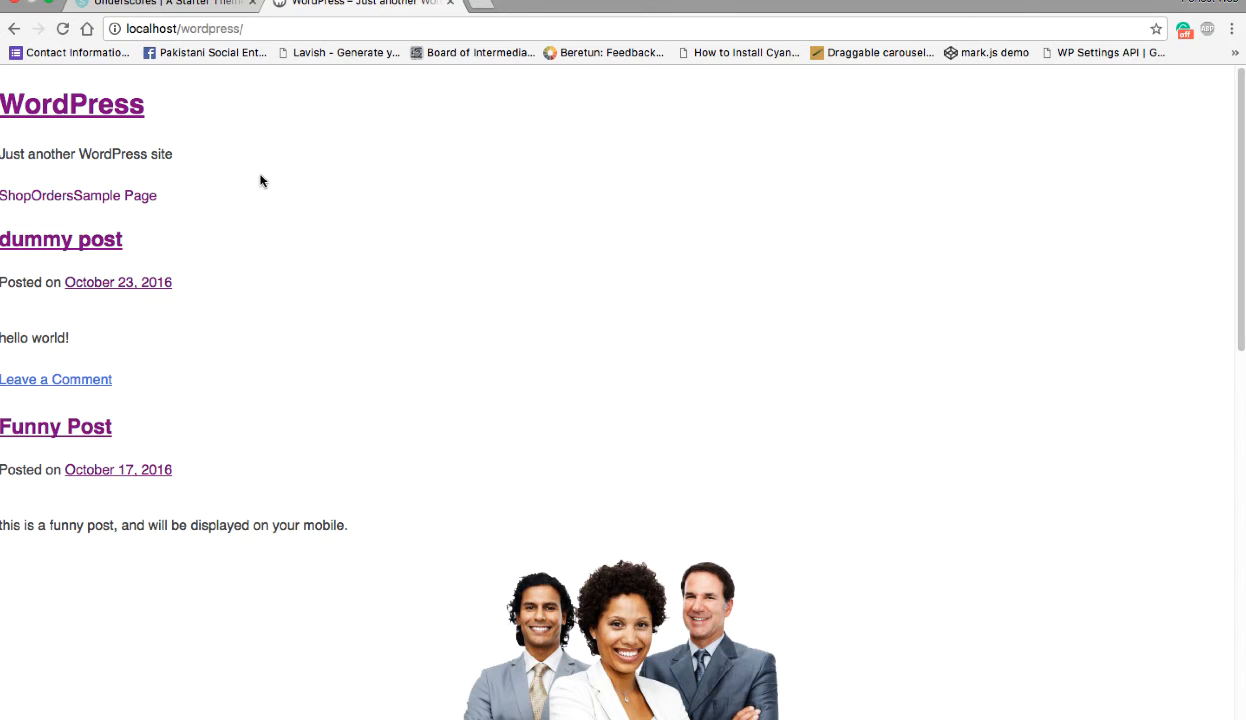
- Close the site's tab and load localhost/wordpress in a new one to recheck the styles
{"action": "left_click", "coordinate": [449, 4]}
{"action": "left_click", "coordinate": [286, 5]}
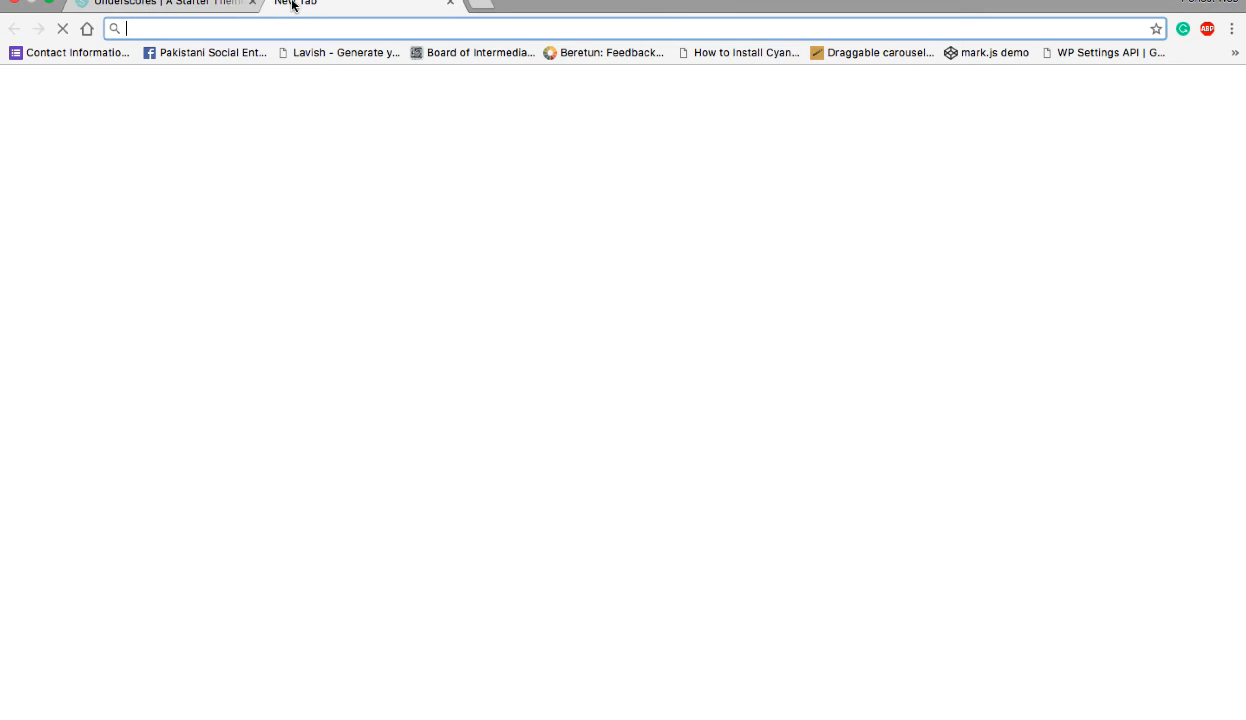
{"action": "type", "text": "local"}
{"action": "key", "text": "Return"}
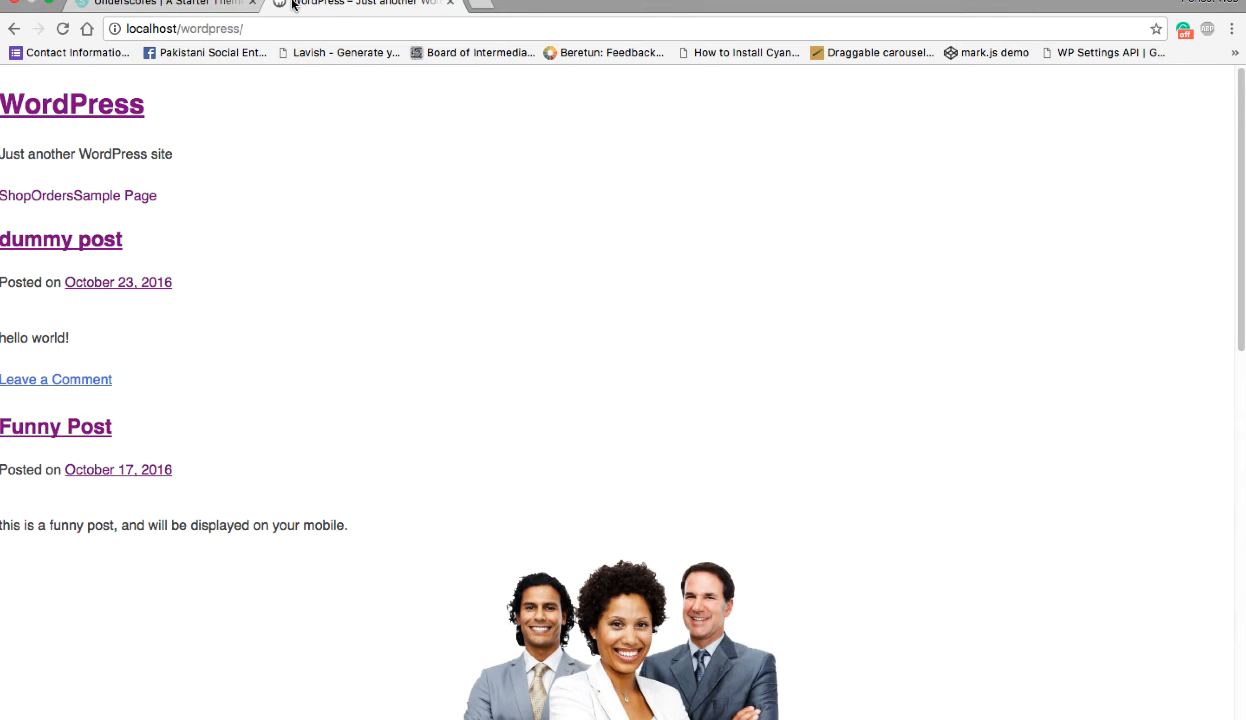
{"action": "right_click", "coordinate": [351, 220]}
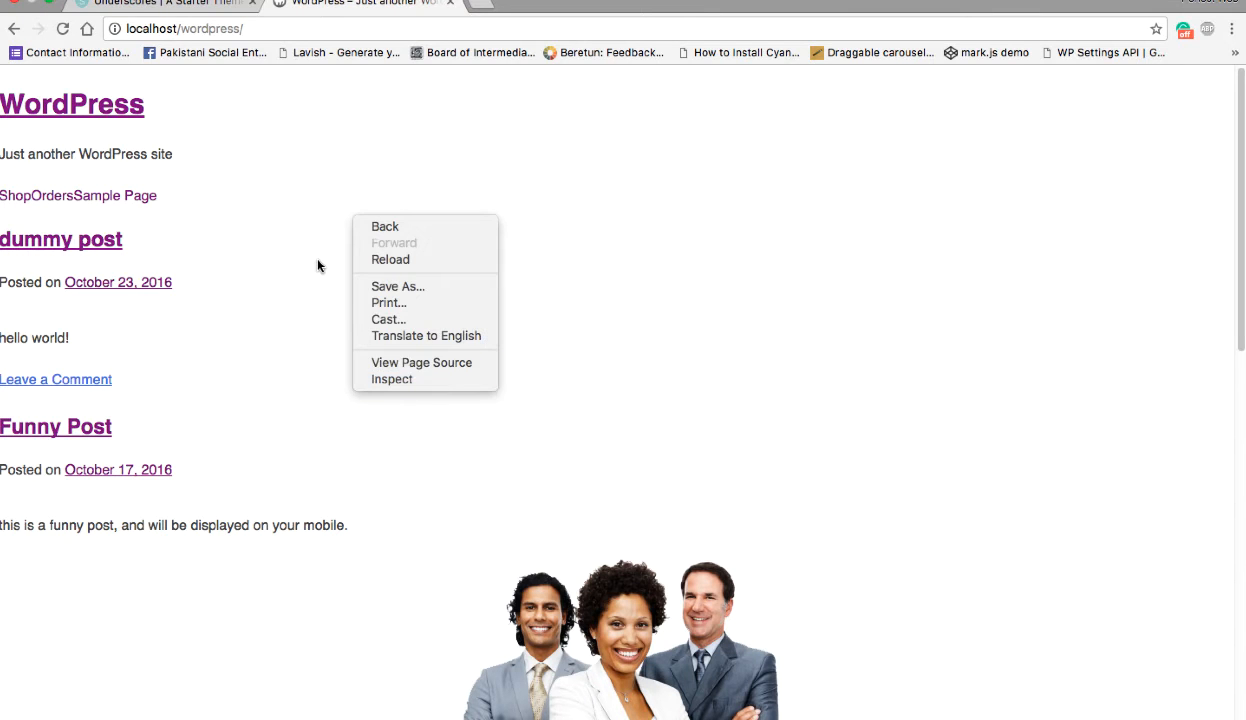
- Go to localhost/wordpress/wp-admin and log in with the prefilled admin credentials
{"action": "left_click", "coordinate": [258, 28]}
{"action": "left_click", "coordinate": [265, 28]}
{"action": "left_click", "coordinate": [310, 28]}
{"action": "type", "text": "w"}
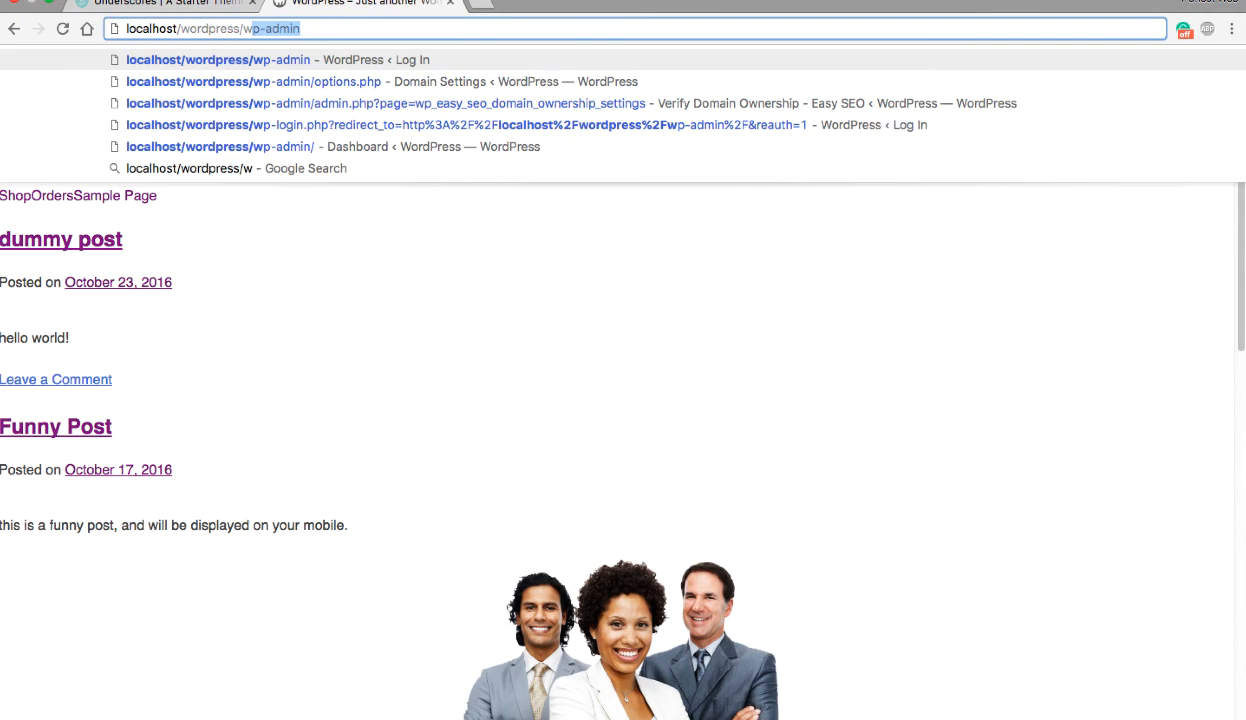
{"action": "key", "text": "Return"}
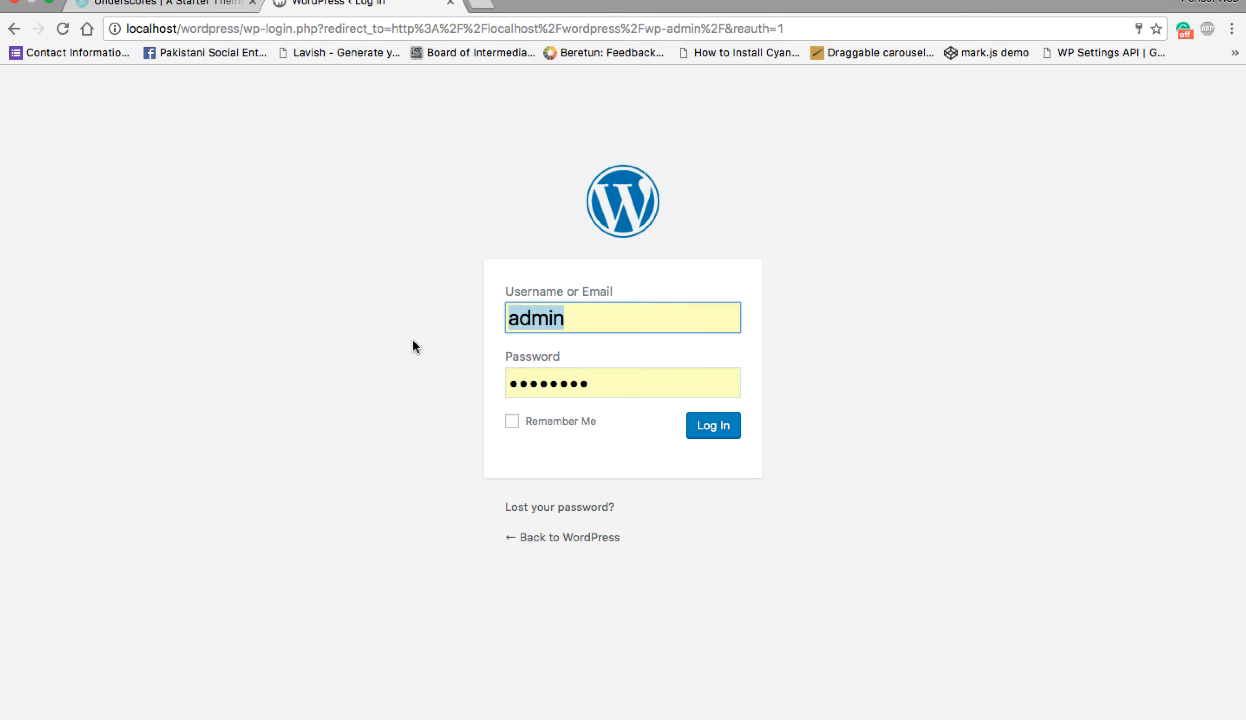
{"action": "left_click", "coordinate": [707, 425]}
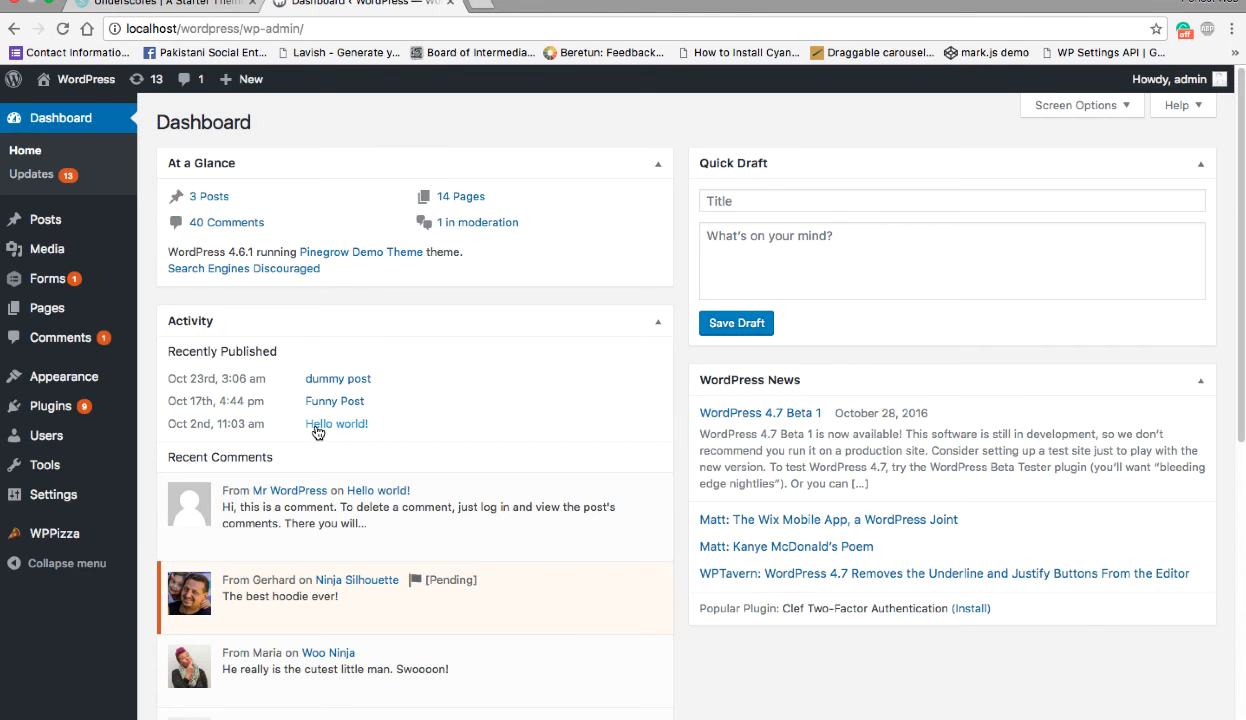
- Open the WordPress theme editor and examine the Pinegrow Demo Theme's style.css for the edited rules
{"action": "mouse_move", "coordinate": [110, 377]}
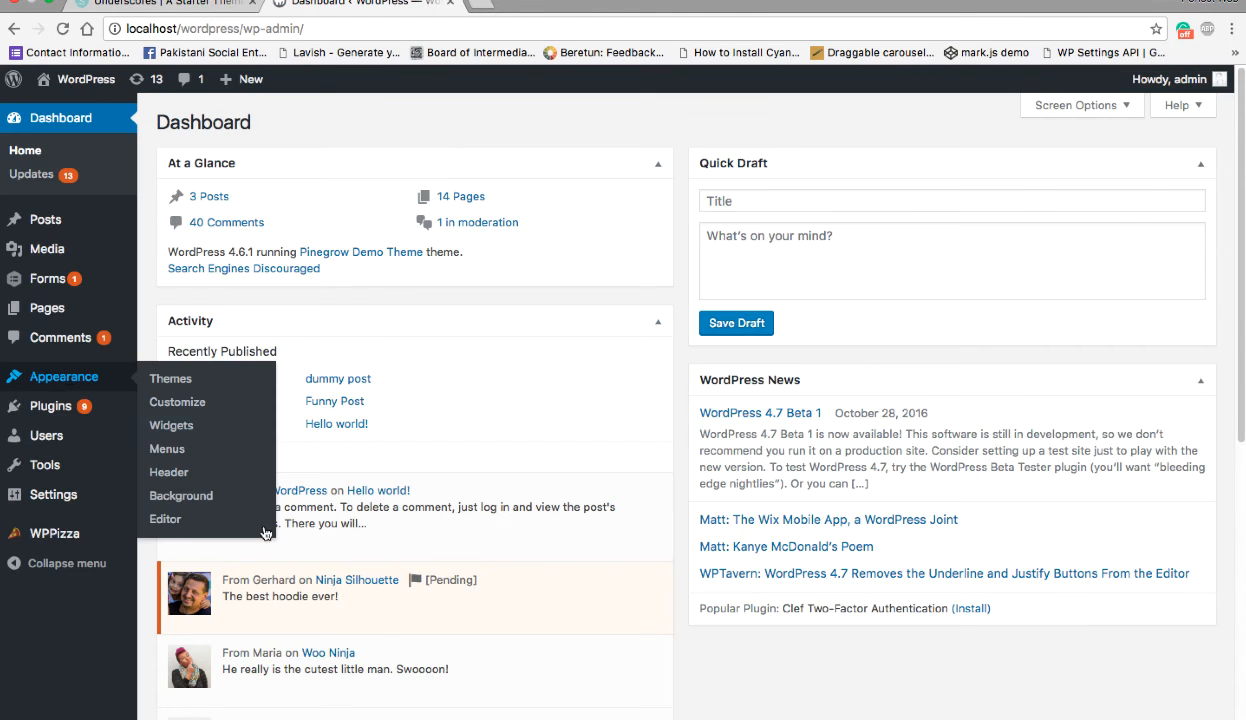
{"action": "left_click", "coordinate": [204, 522]}
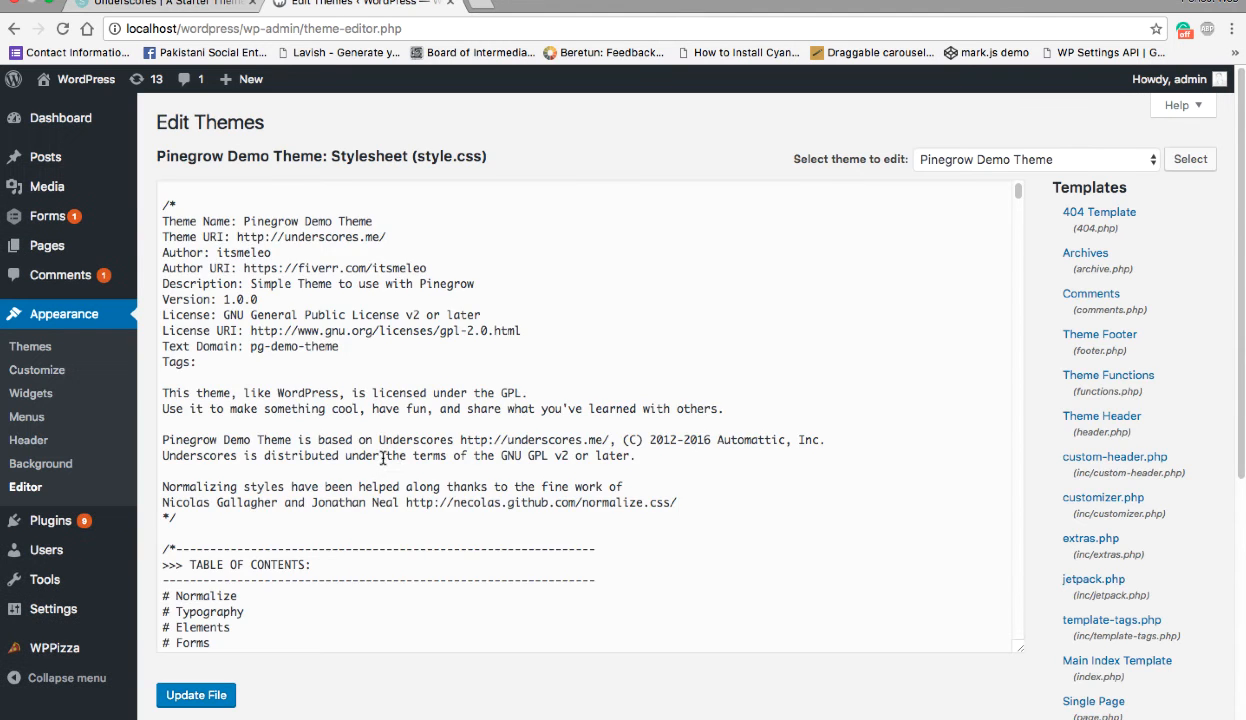
{"action": "scroll", "coordinate": [893, 264], "scroll_direction": "down", "scroll_amount": 10}
{"action": "left_click_drag", "start_coordinate": [1017, 226], "coordinate": [1043, 680]}
{"action": "scroll", "coordinate": [295, 581], "scroll_direction": "up", "scroll_amount": 1}
{"action": "scroll", "coordinate": [295, 583], "scroll_direction": "up", "scroll_amount": 15}
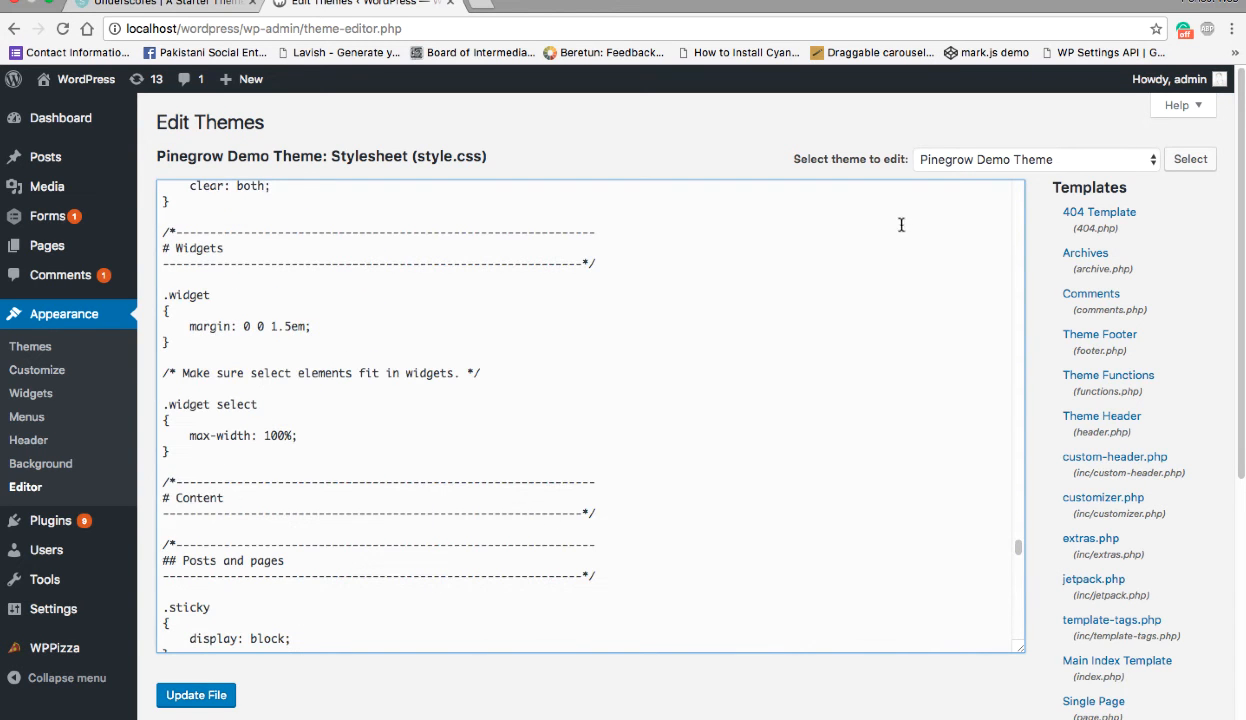
- Update style.css in the theme editor and visit the site to check its styling
{"action": "left_click", "coordinate": [194, 699]}
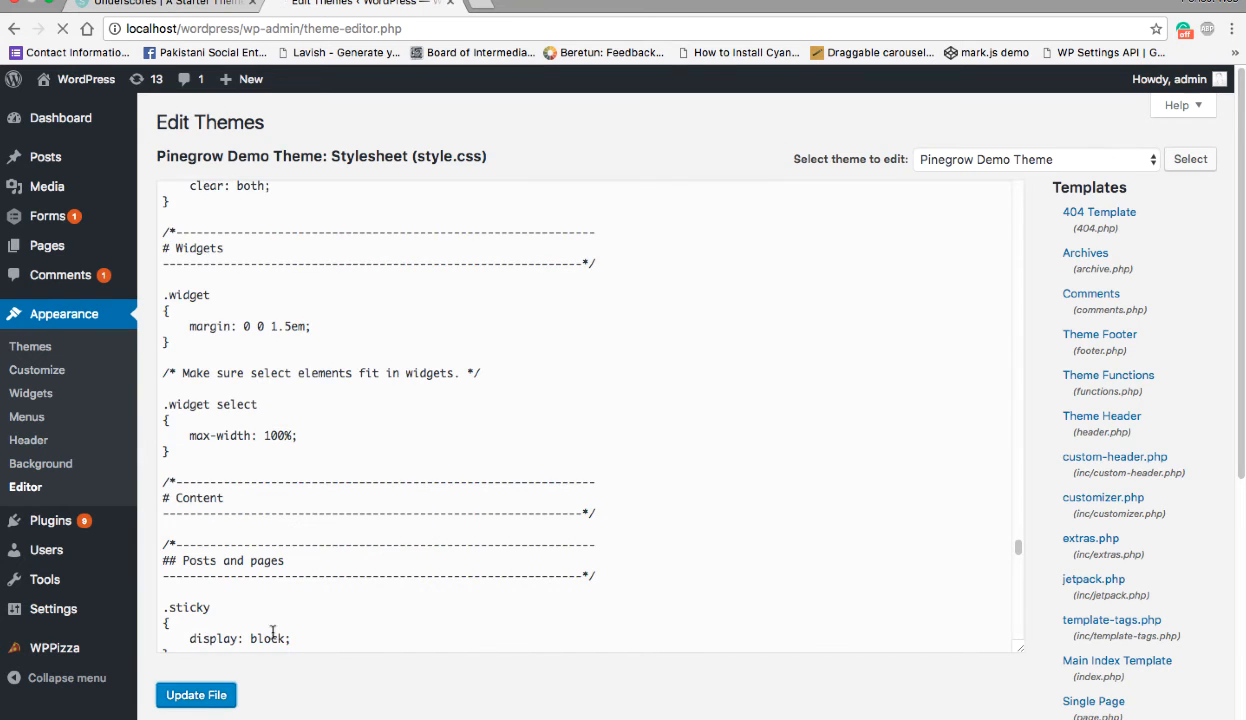
{"action": "mouse_move", "coordinate": [82, 80]}
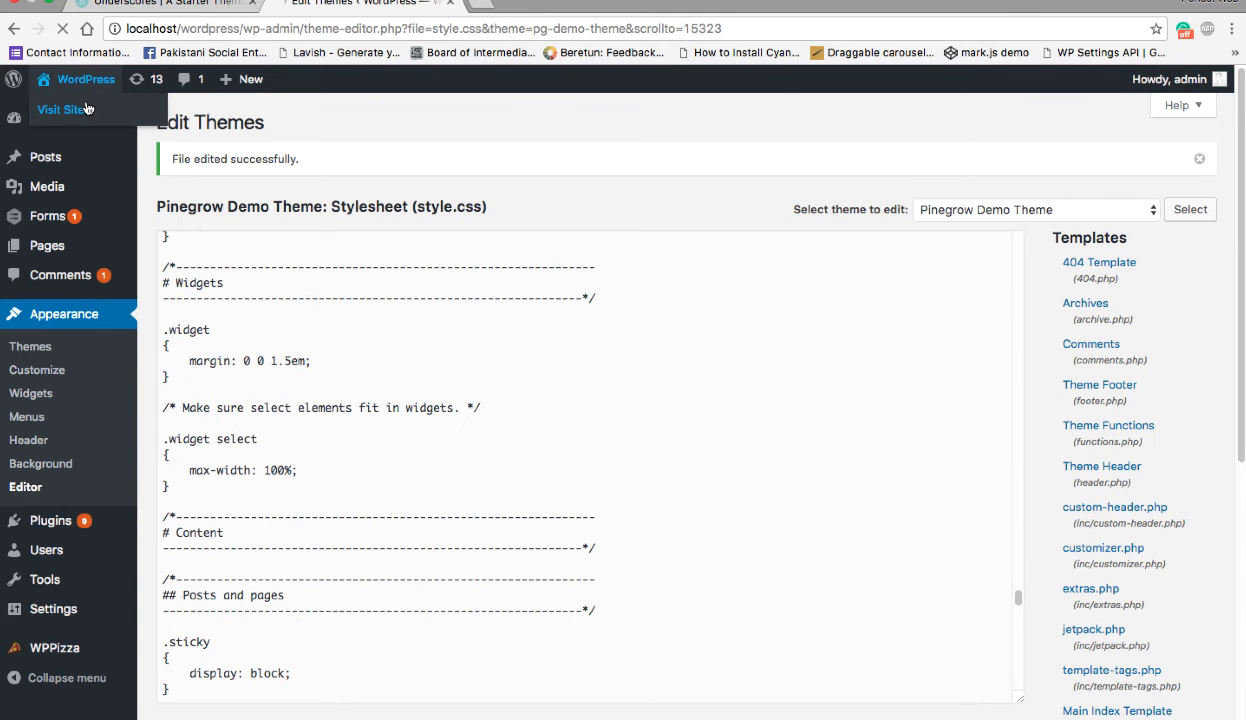
{"action": "left_click", "coordinate": [86, 108]}
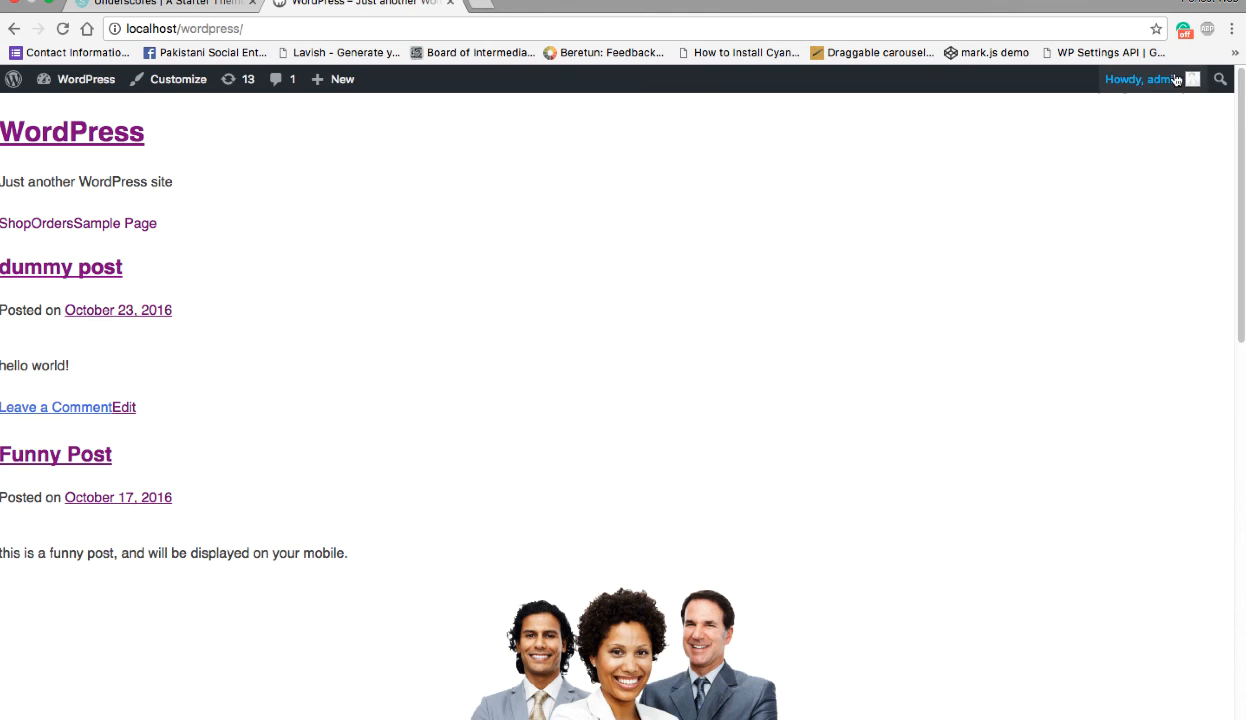
- Log out of WordPress and load localhost/wordpress to check the site's styling as a visitor
{"action": "mouse_move", "coordinate": [1178, 78]}
{"action": "left_click", "coordinate": [1100, 168]}
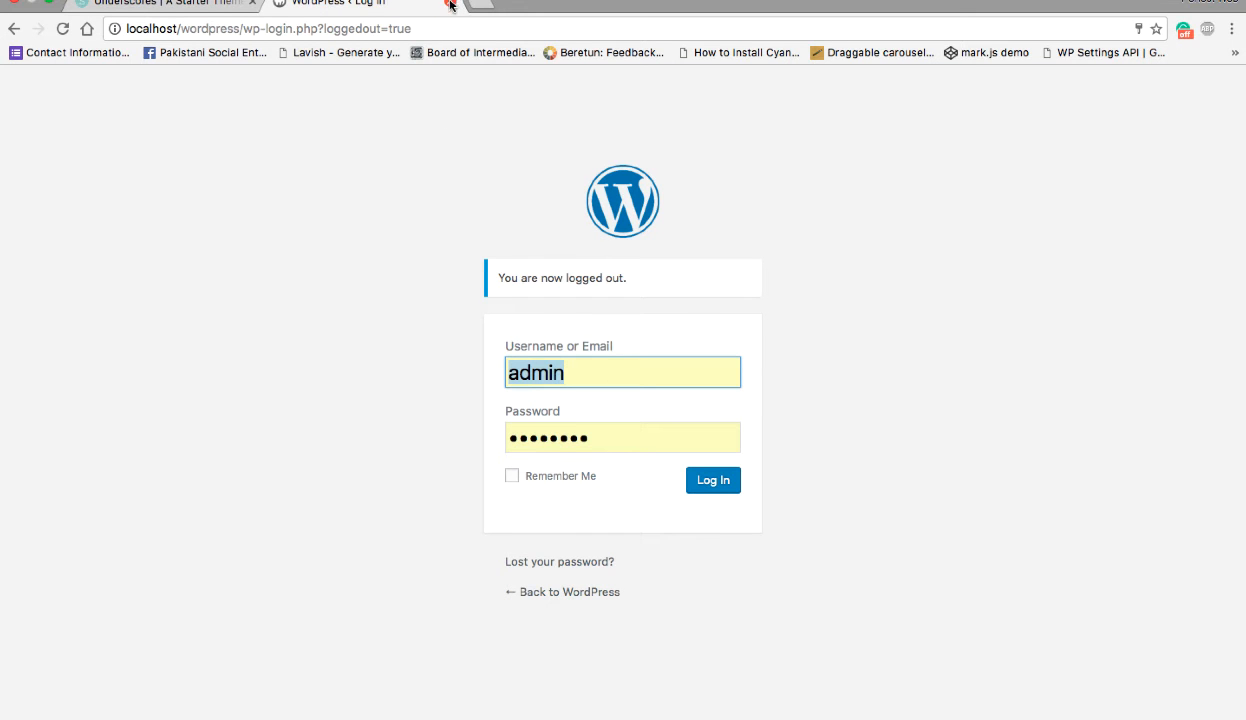
{"action": "left_click_drag", "start_coordinate": [242, 28], "coordinate": [708, 42]}
{"action": "key", "text": "BackSpace"}
{"action": "key", "text": "Return"}
{"action": "key", "text": "ctrl+Right"}
{"action": "key", "text": "ctrl+Left"}
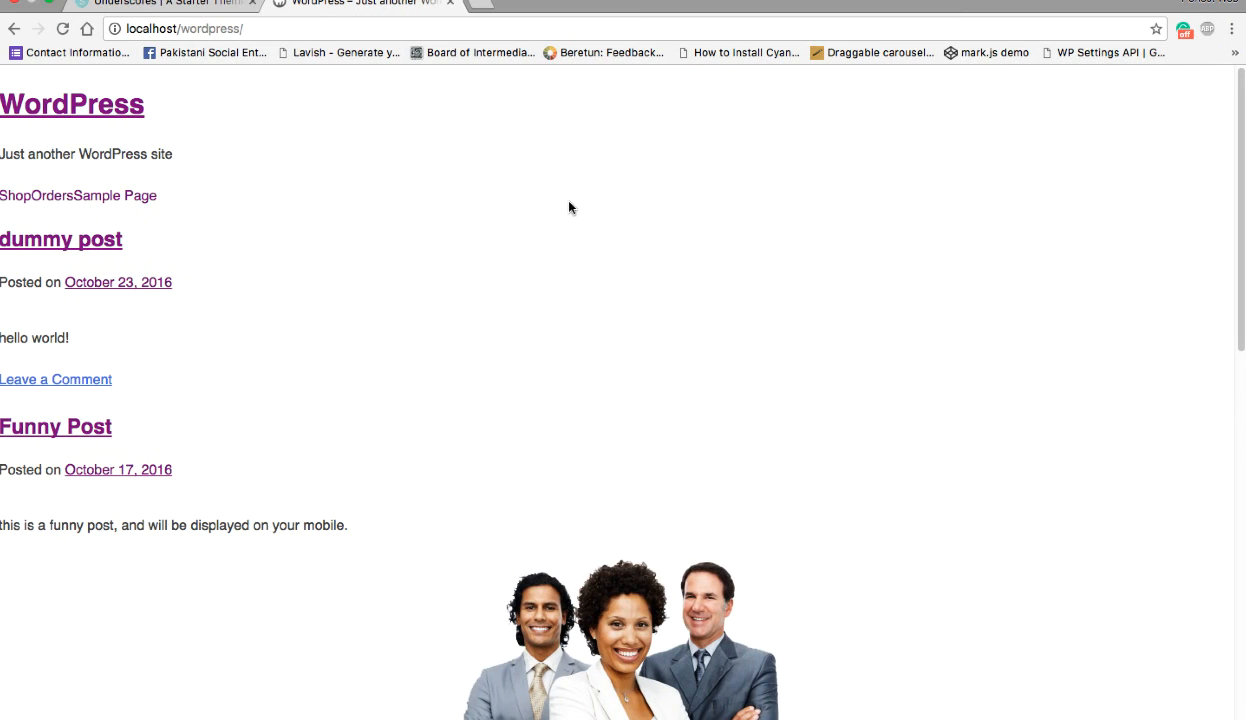
{"action": "right_click", "coordinate": [316, 245]}
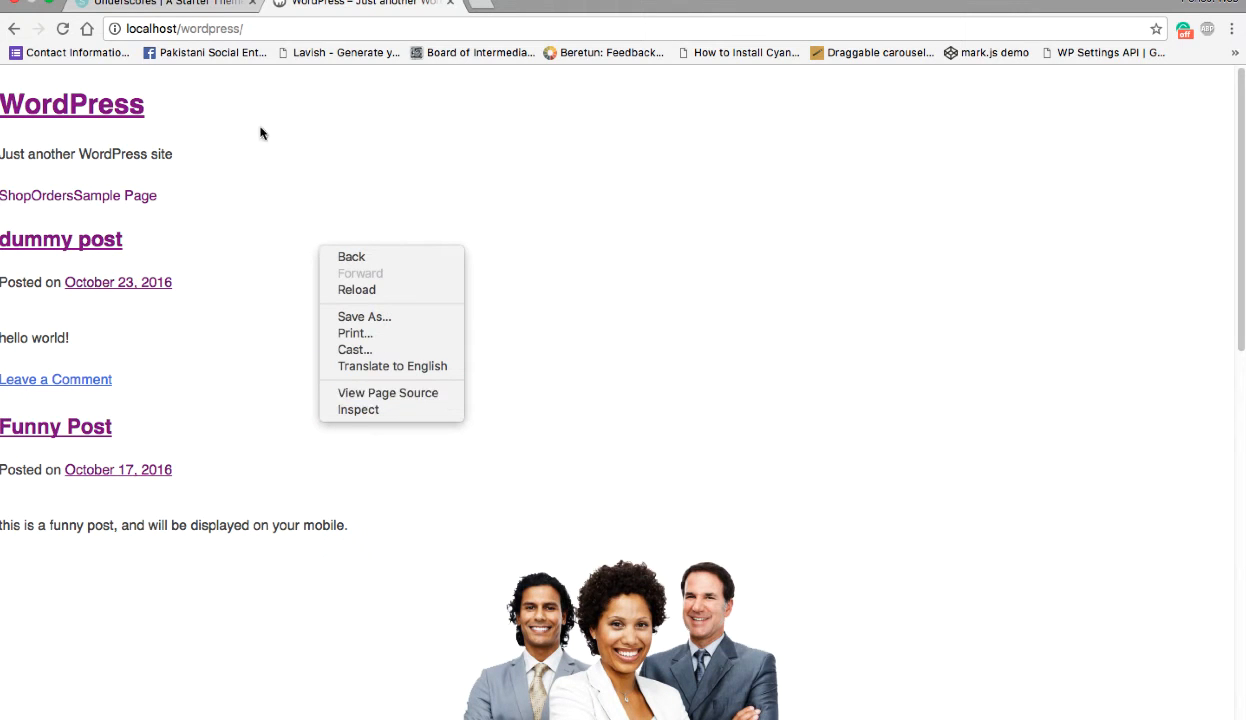
- Go to localhost/wordpress/wp-admin and log back in with the prefilled admin credentials
{"action": "left_click", "coordinate": [331, 30]}
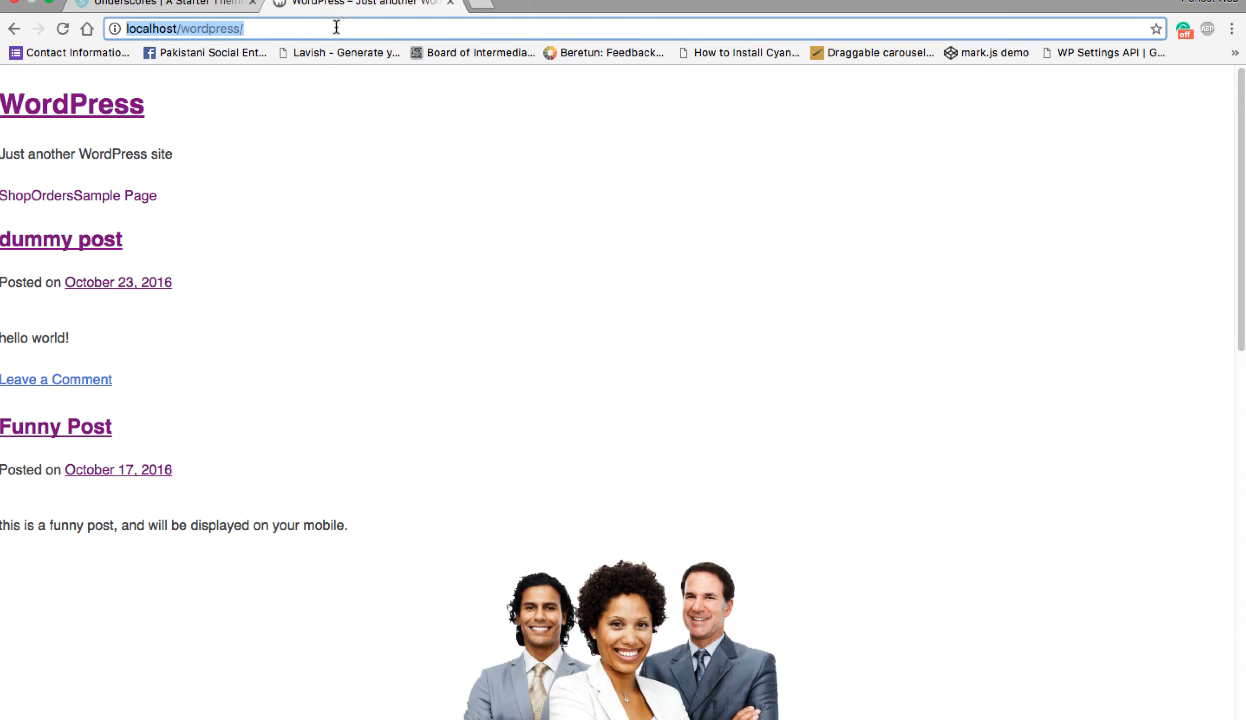
{"action": "left_click", "coordinate": [342, 30]}
{"action": "type", "text": "w"}
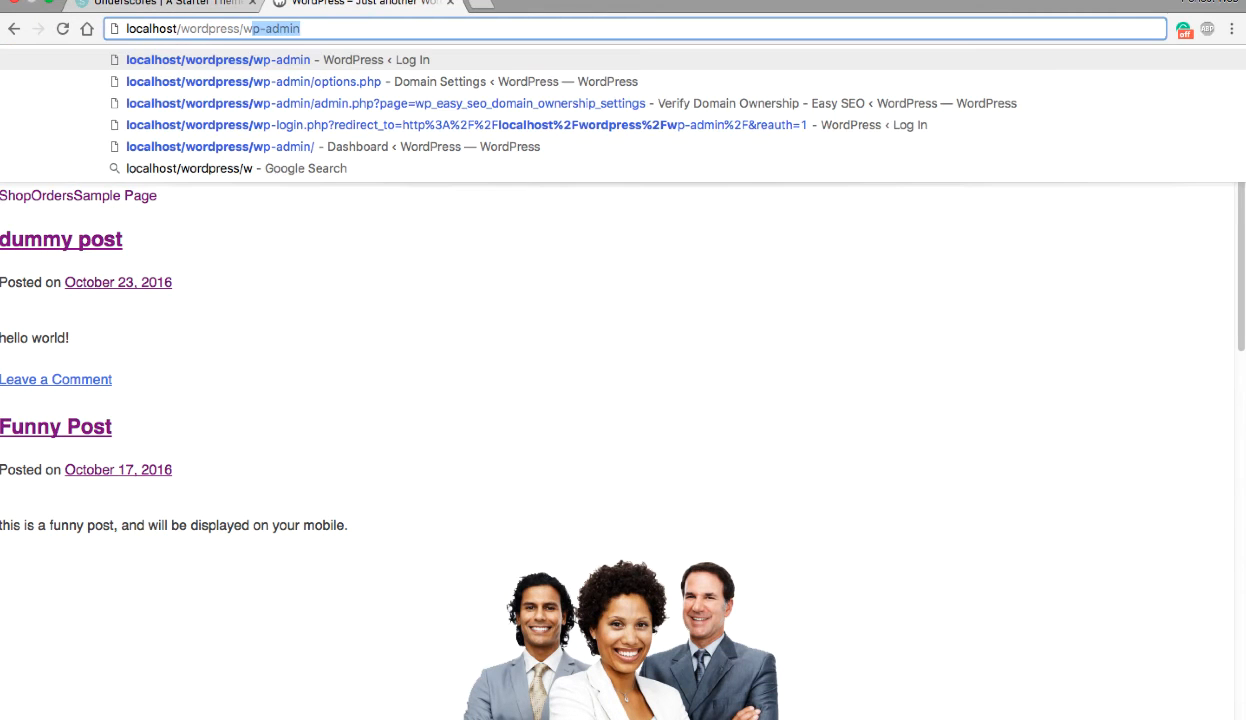
{"action": "key", "text": "Return"}
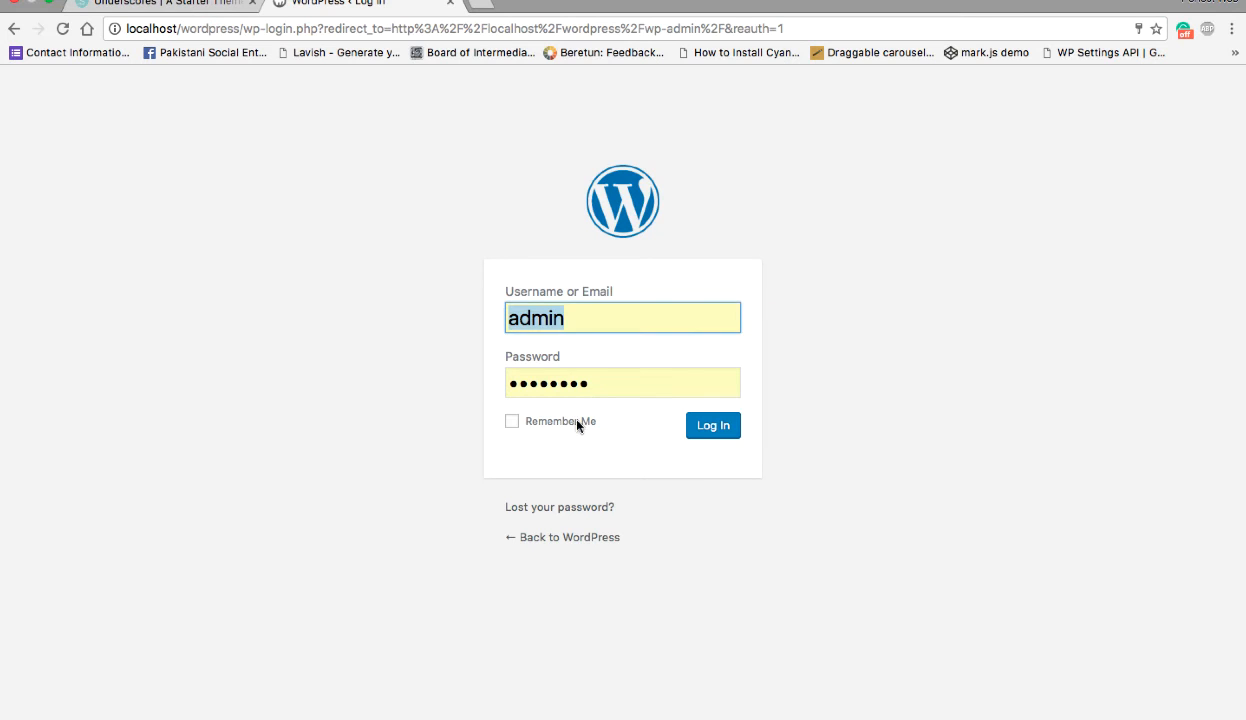
{"action": "left_click", "coordinate": [705, 426]}
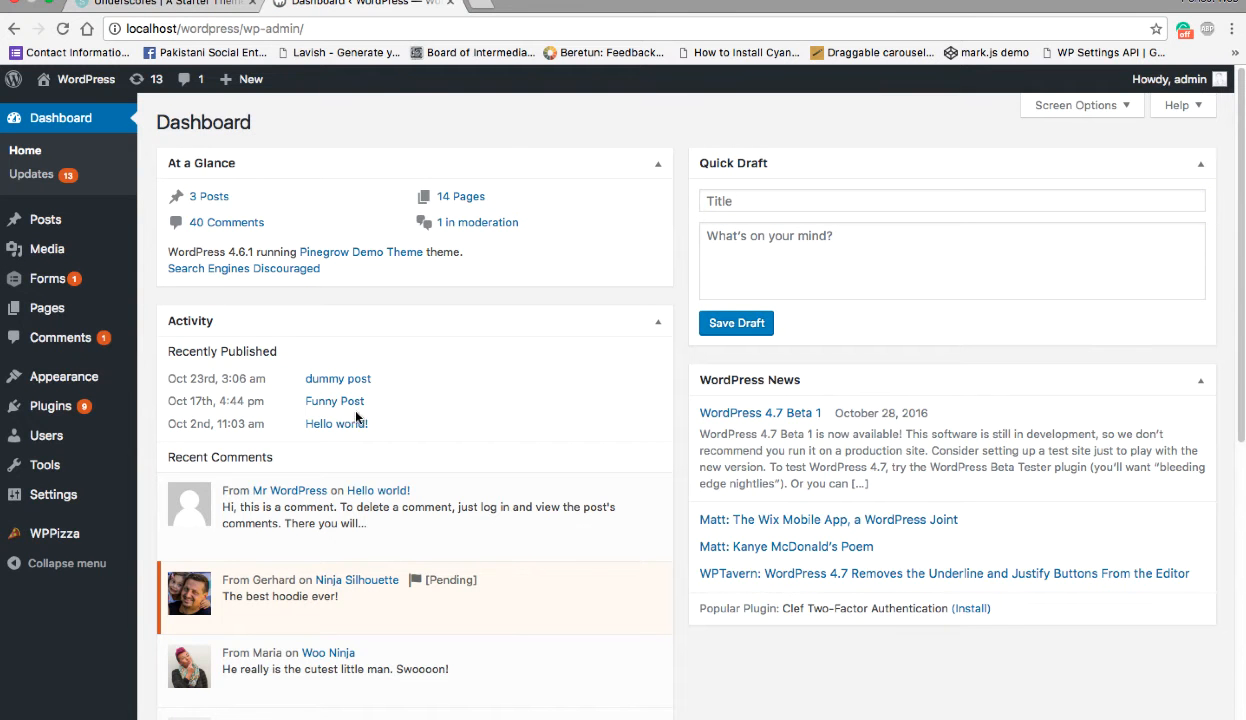
- Open functions.php in the WordPress theme editor and examine the wp_enqueue_style call and its get_stylesheet_uri argument
{"action": "mouse_move", "coordinate": [110, 377]}
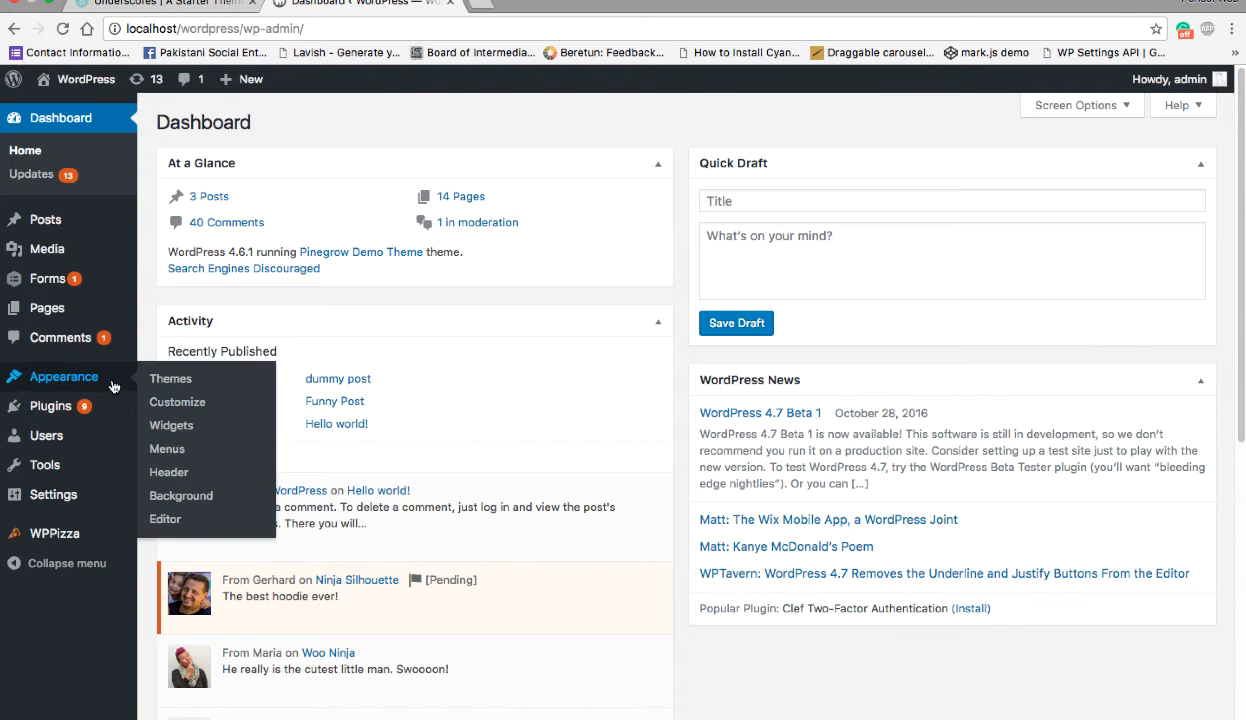
{"action": "left_click", "coordinate": [176, 523]}
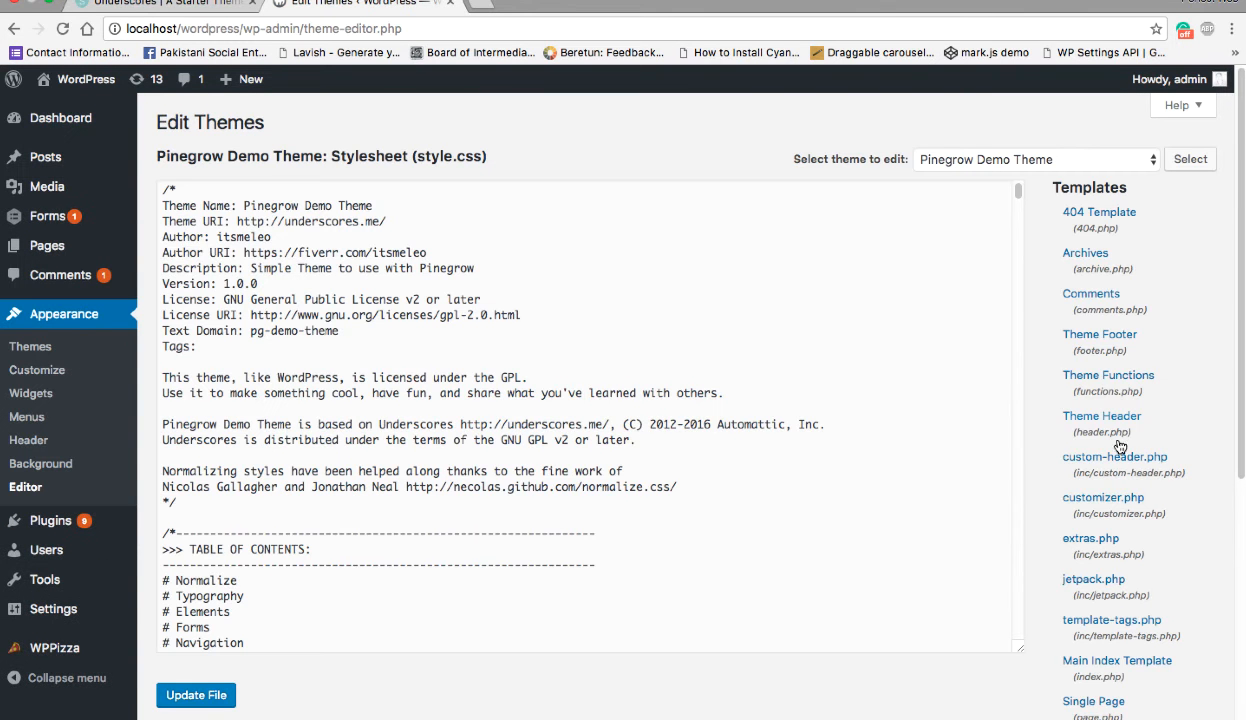
{"action": "left_click", "coordinate": [1085, 380]}
{"action": "scroll", "coordinate": [413, 419], "scroll_direction": "down", "scroll_amount": 15}
{"action": "scroll", "coordinate": [413, 419], "scroll_direction": "down", "scroll_amount": 1}
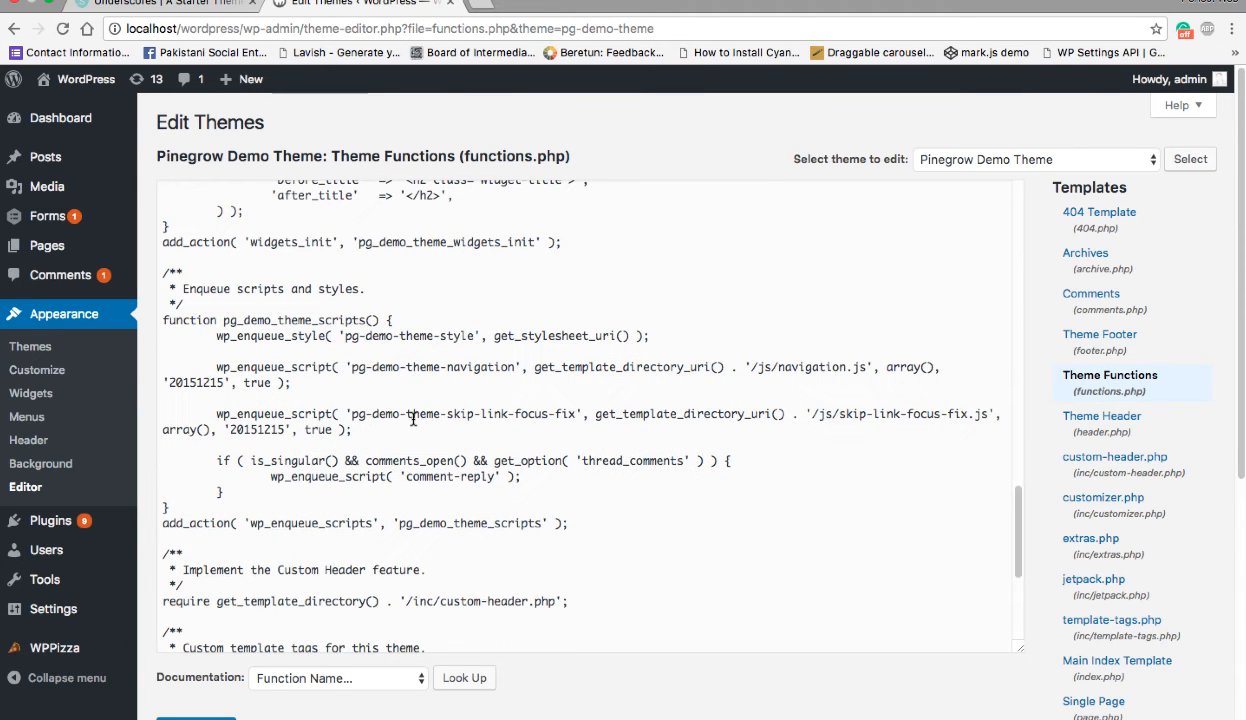
{"action": "double_click", "coordinate": [275, 334]}
{"action": "double_click", "coordinate": [533, 337]}
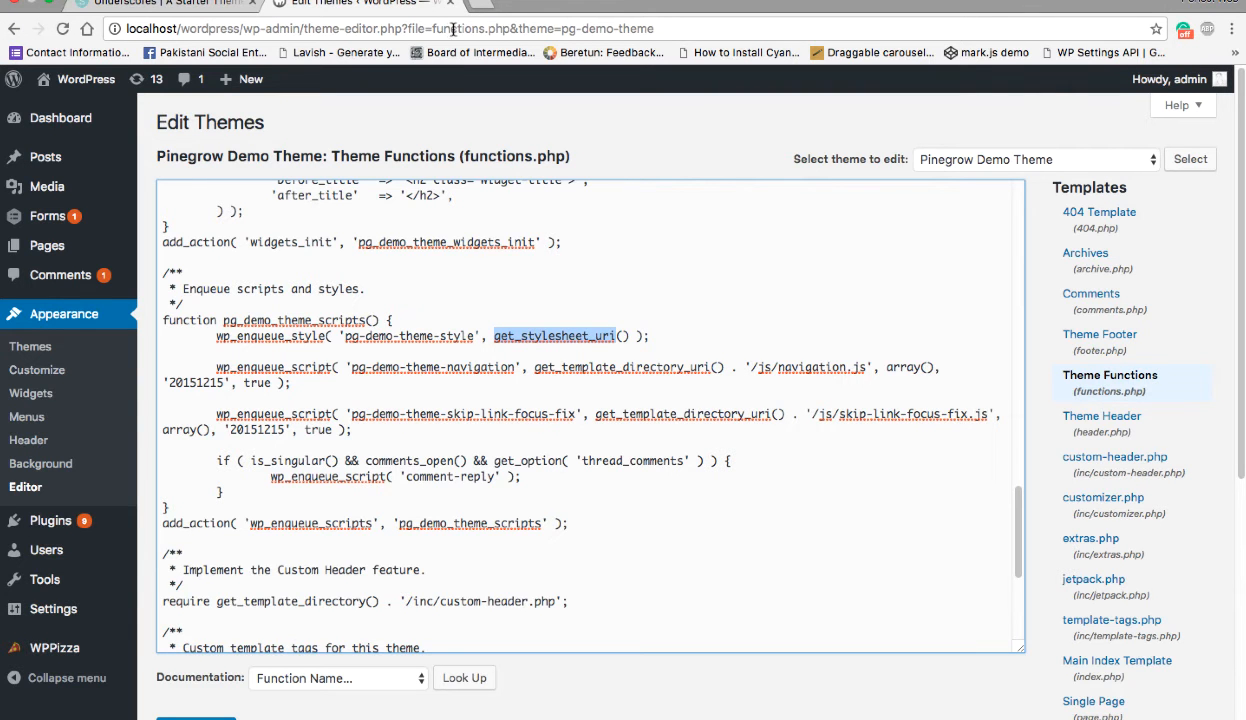
- Visit the site and inspect the CSS rules applied to the site title, site-branding div and masthead header element
{"action": "mouse_move", "coordinate": [72, 82]}
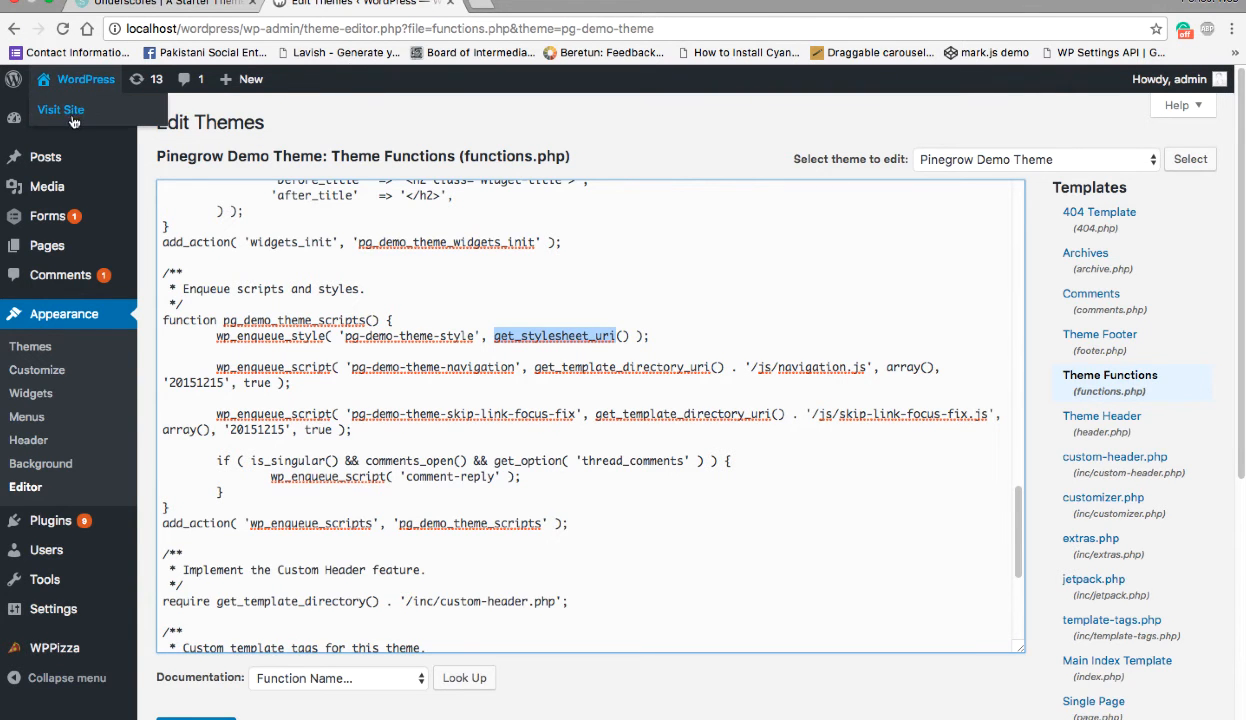
{"action": "left_click", "coordinate": [66, 111]}
{"action": "right_click", "coordinate": [364, 229]}
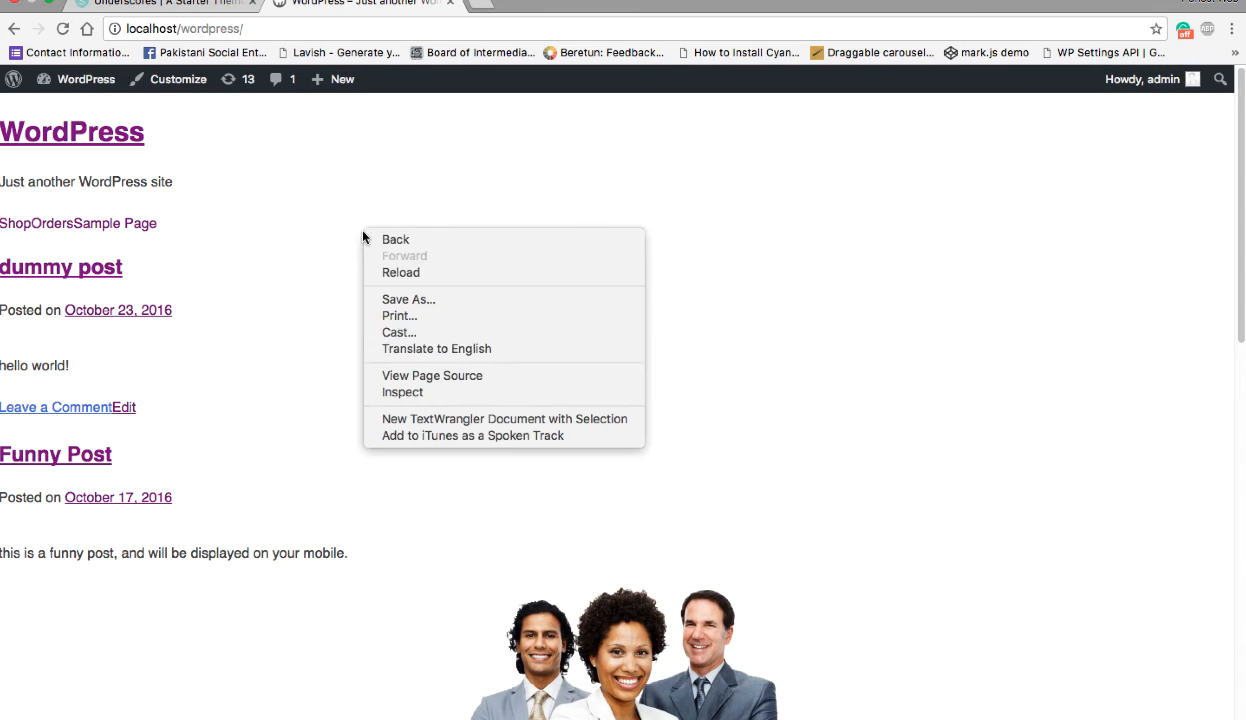
{"action": "left_click", "coordinate": [418, 400]}
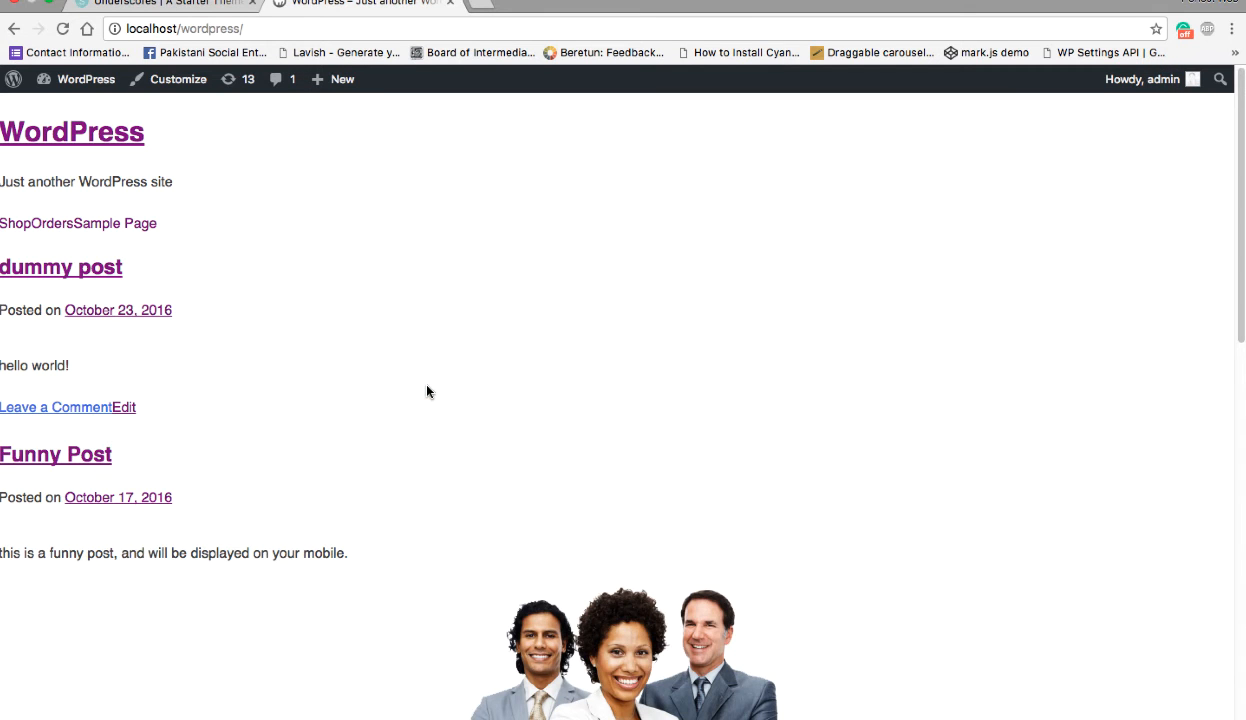
{"action": "left_click", "coordinate": [14, 571]}
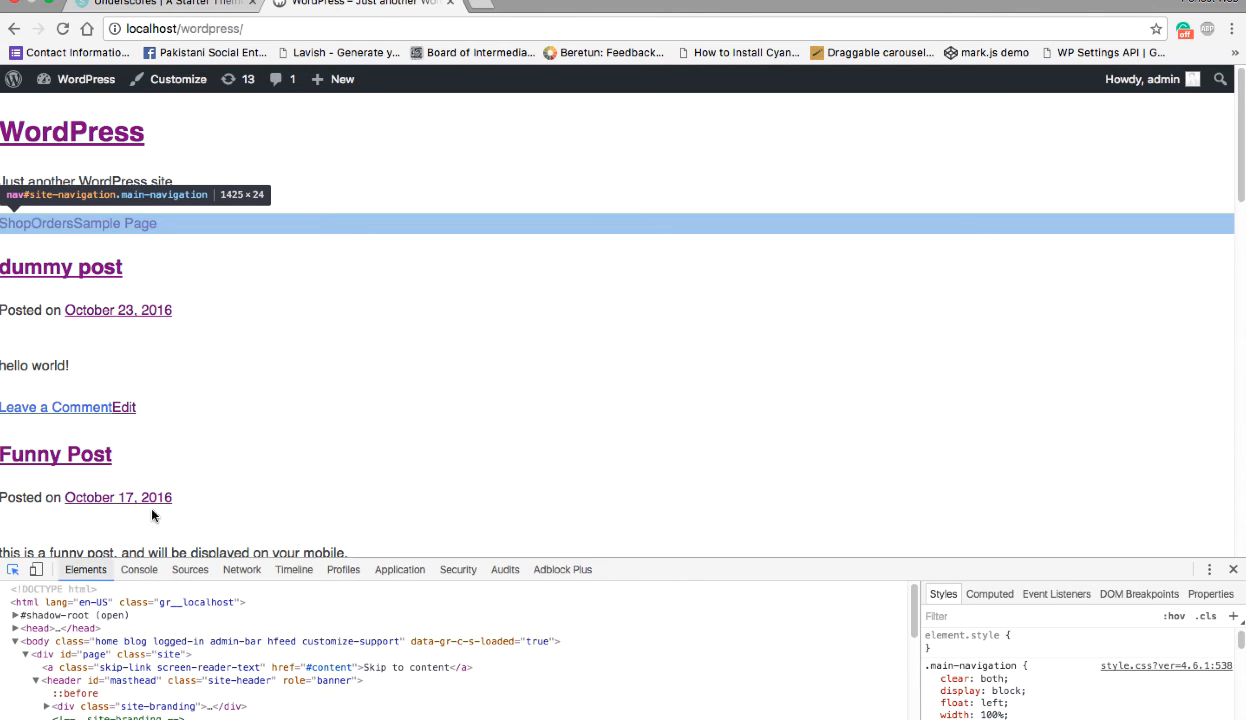
{"action": "left_click", "coordinate": [313, 115]}
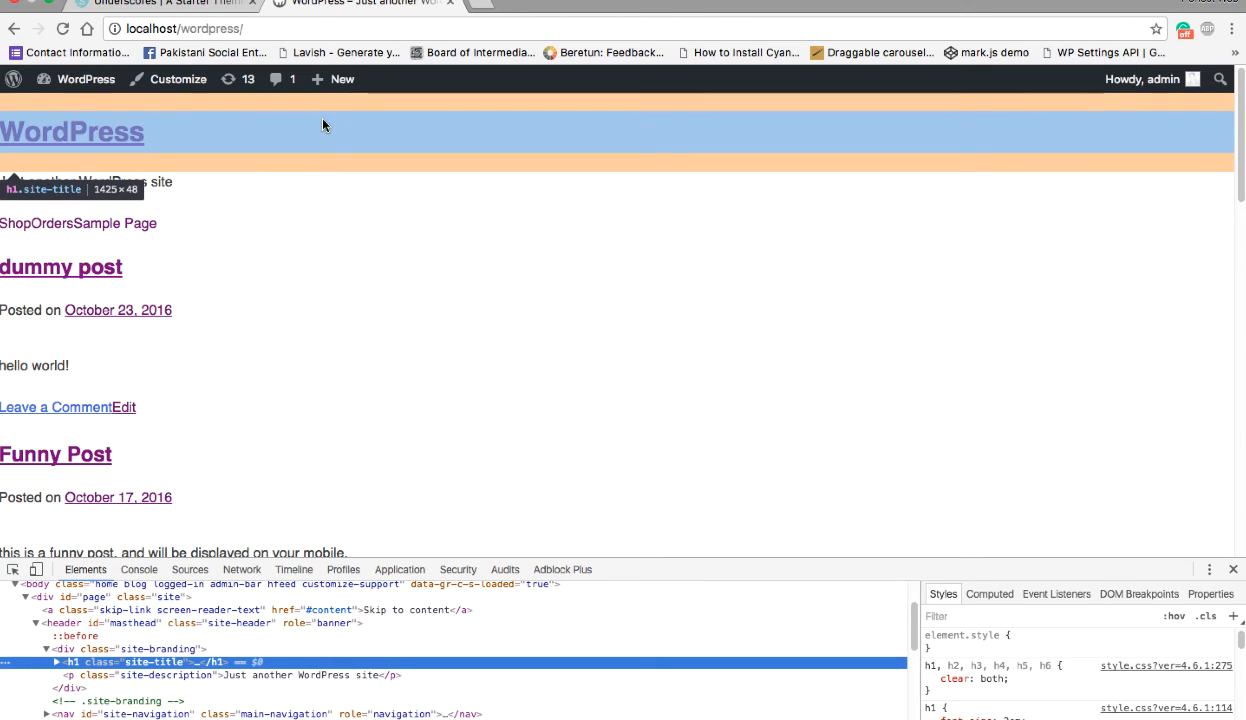
{"action": "left_click", "coordinate": [168, 650]}
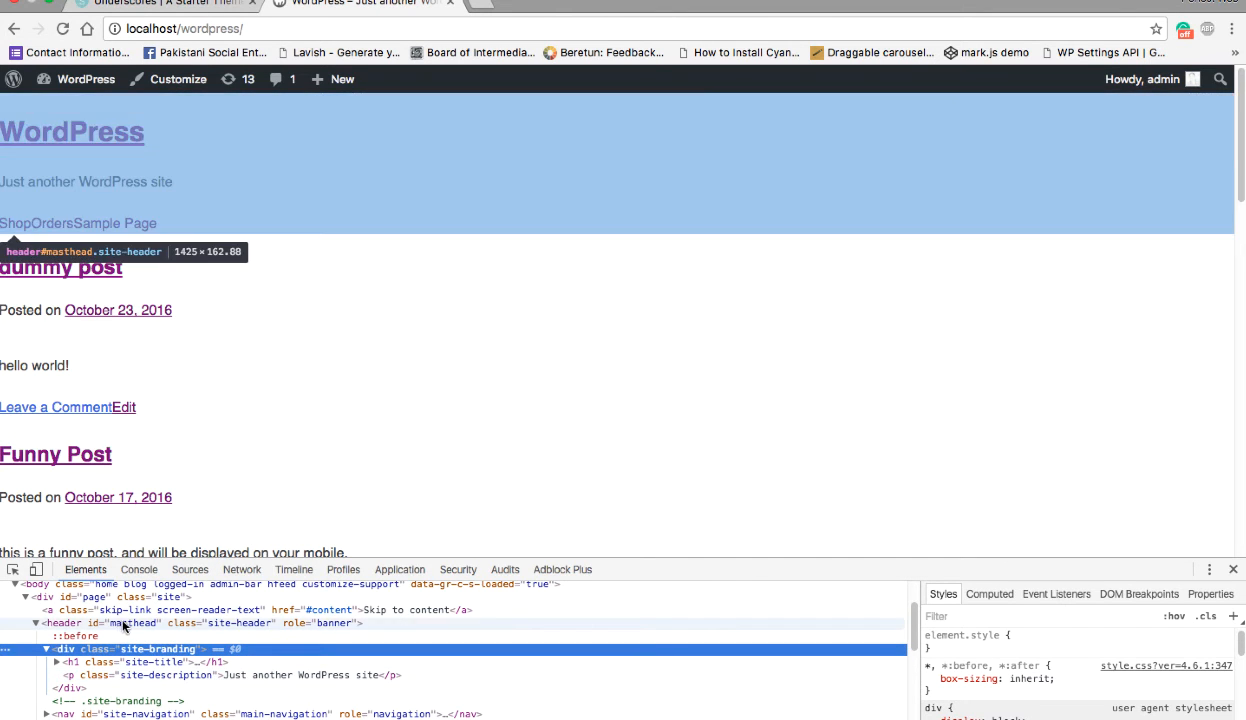
{"action": "left_click", "coordinate": [124, 624]}
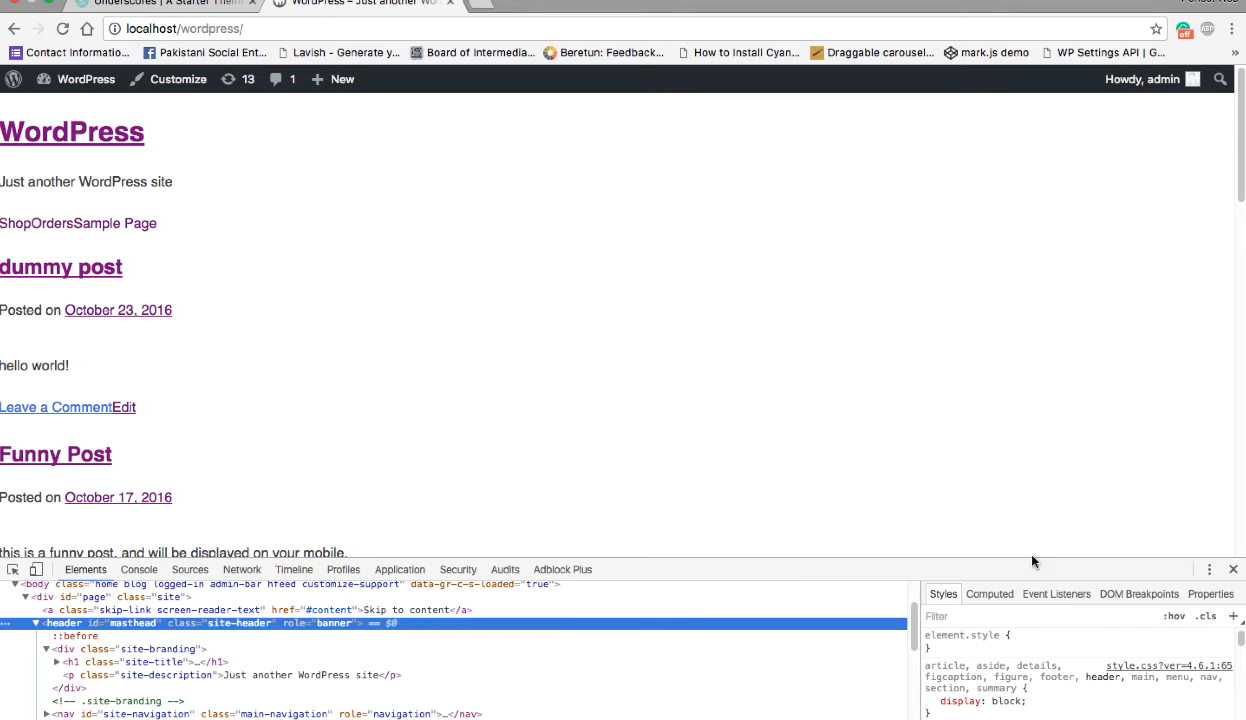
{"action": "key", "text": "ctrl+Right"}
{"action": "key", "text": "ctrl+Right"}
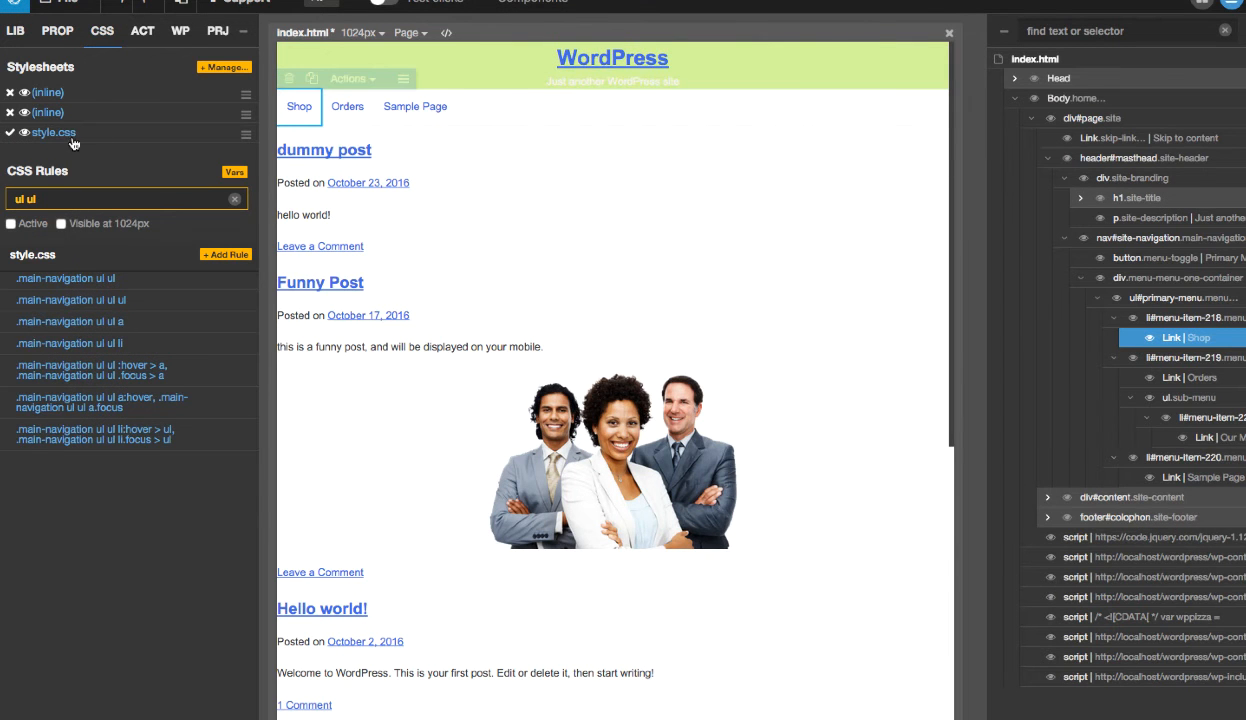
{"action": "left_click", "coordinate": [950, 33]}
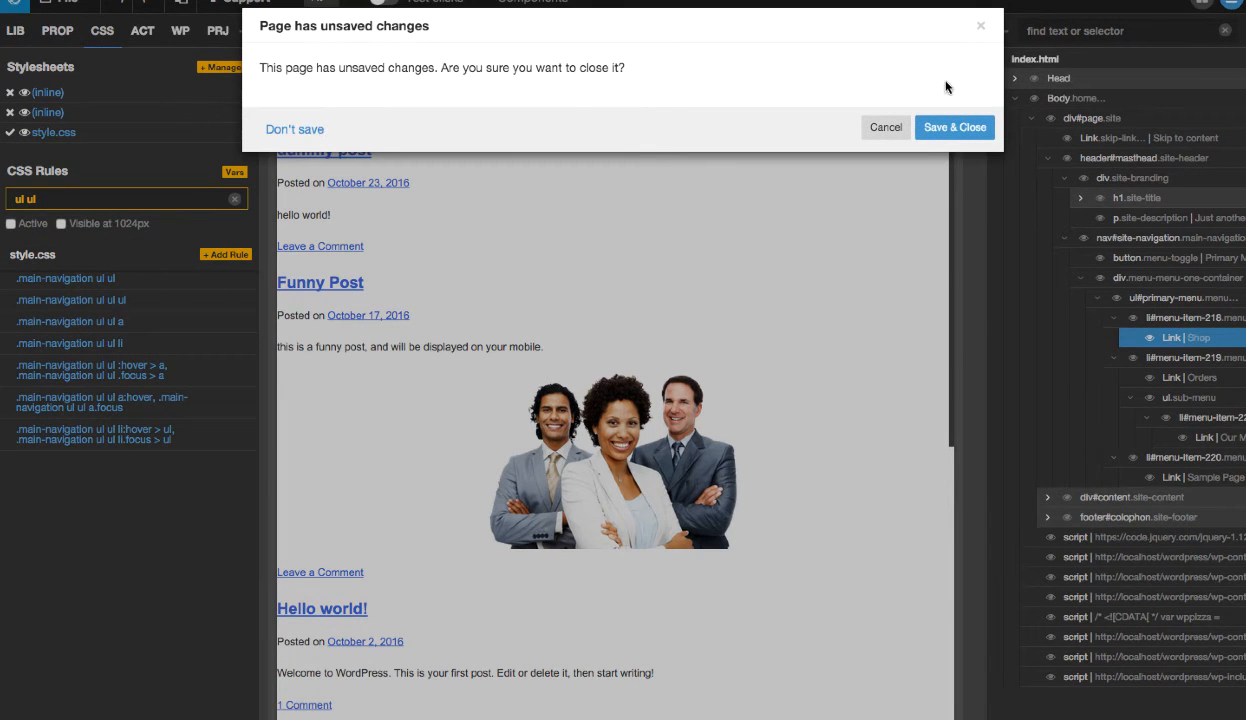
{"action": "left_click", "coordinate": [305, 132]}
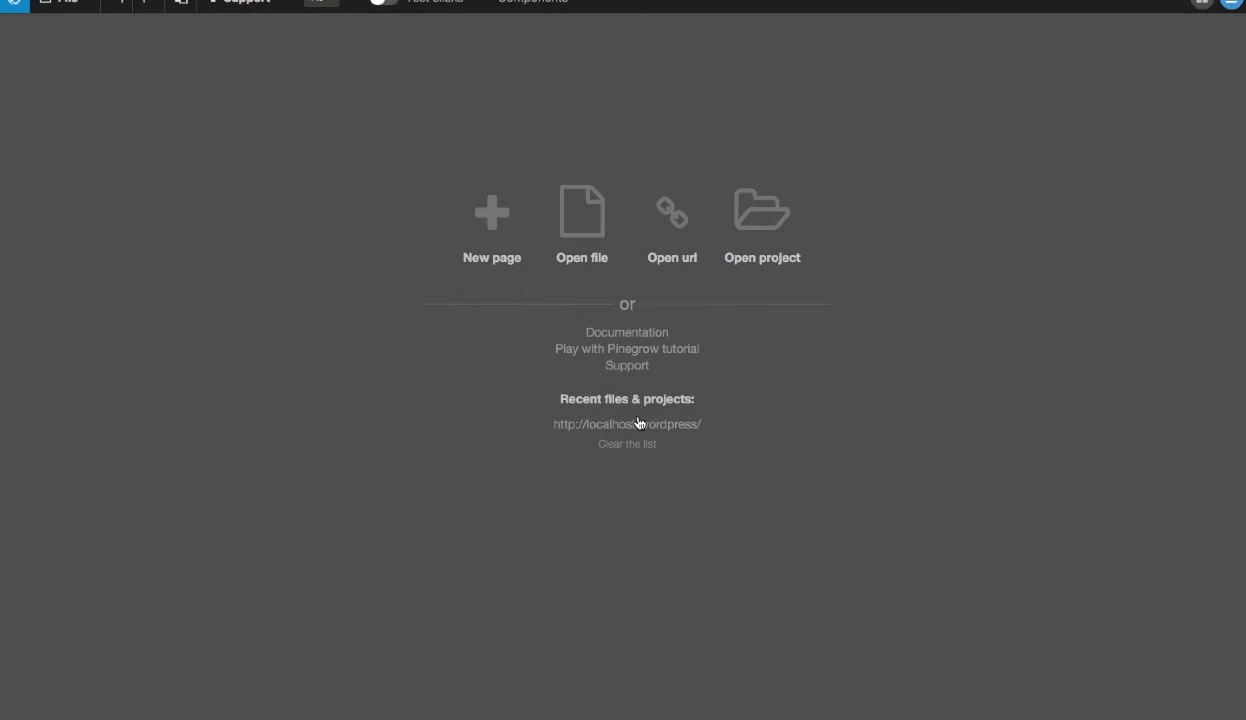
{"action": "left_click", "coordinate": [637, 424]}
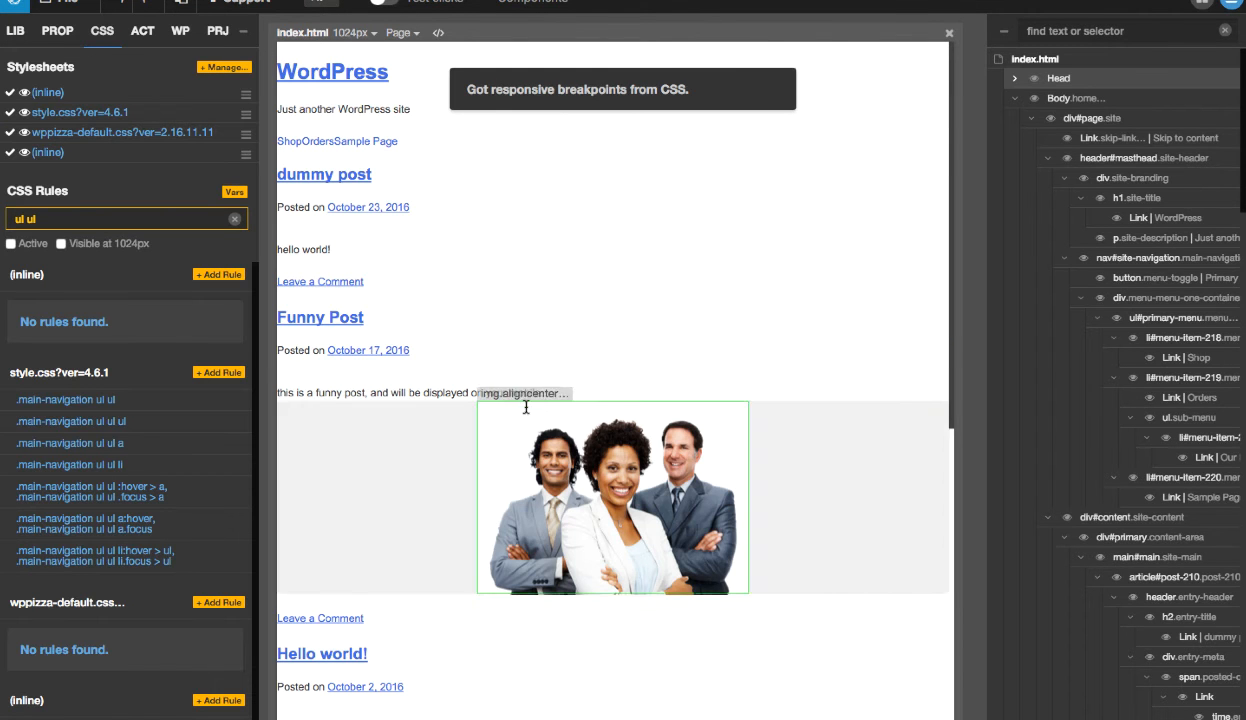
- Hide the rules of wppizza-default.css and both inline stylesheets from the CSS rules list
{"action": "left_click", "coordinate": [11, 132]}
{"action": "left_click", "coordinate": [10, 152]}
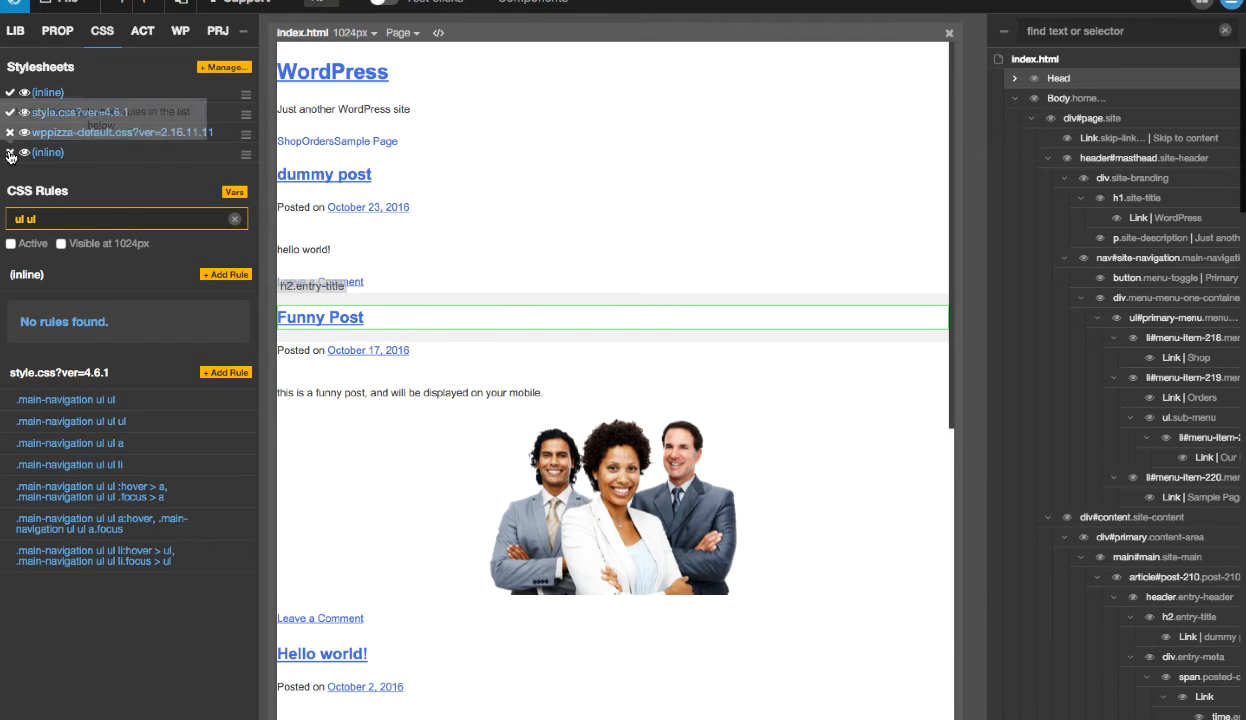
{"action": "left_click", "coordinate": [9, 93]}
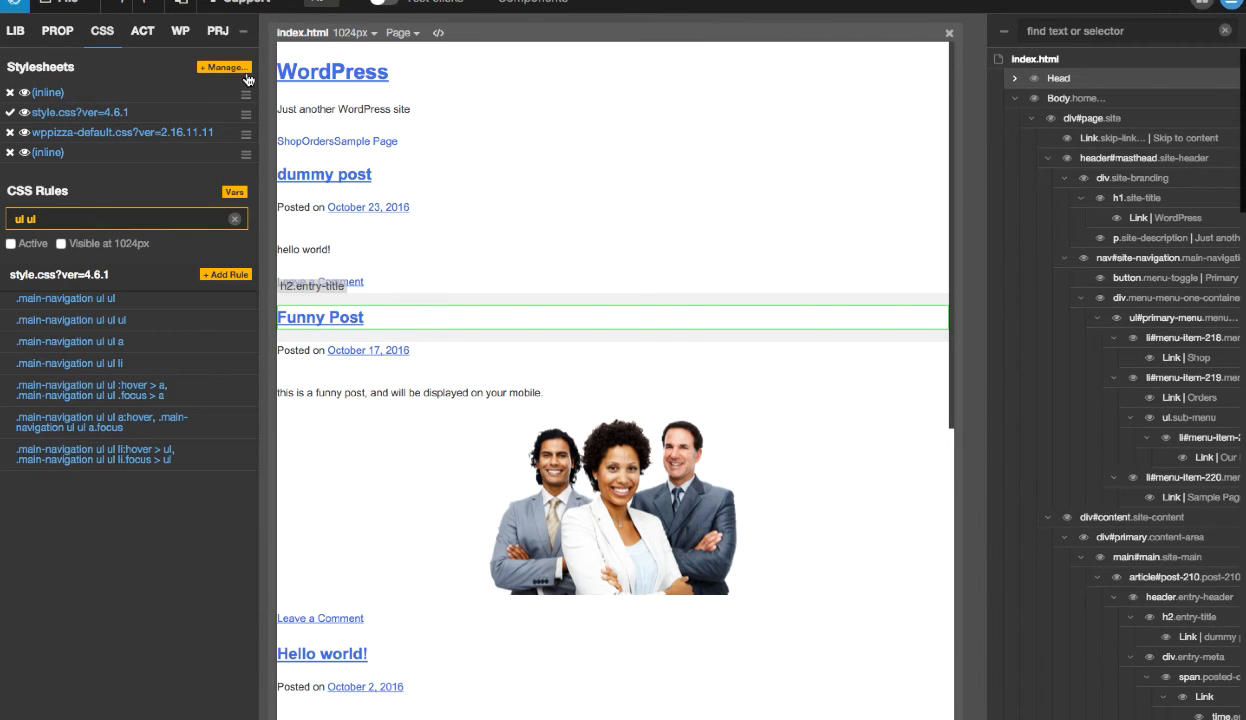
- Remove wppizza-default.css and style.css?ver=4.6.1 from the page and close them in the Stylesheets Manager
{"action": "left_click", "coordinate": [246, 72]}
{"action": "left_click", "coordinate": [330, 158]}
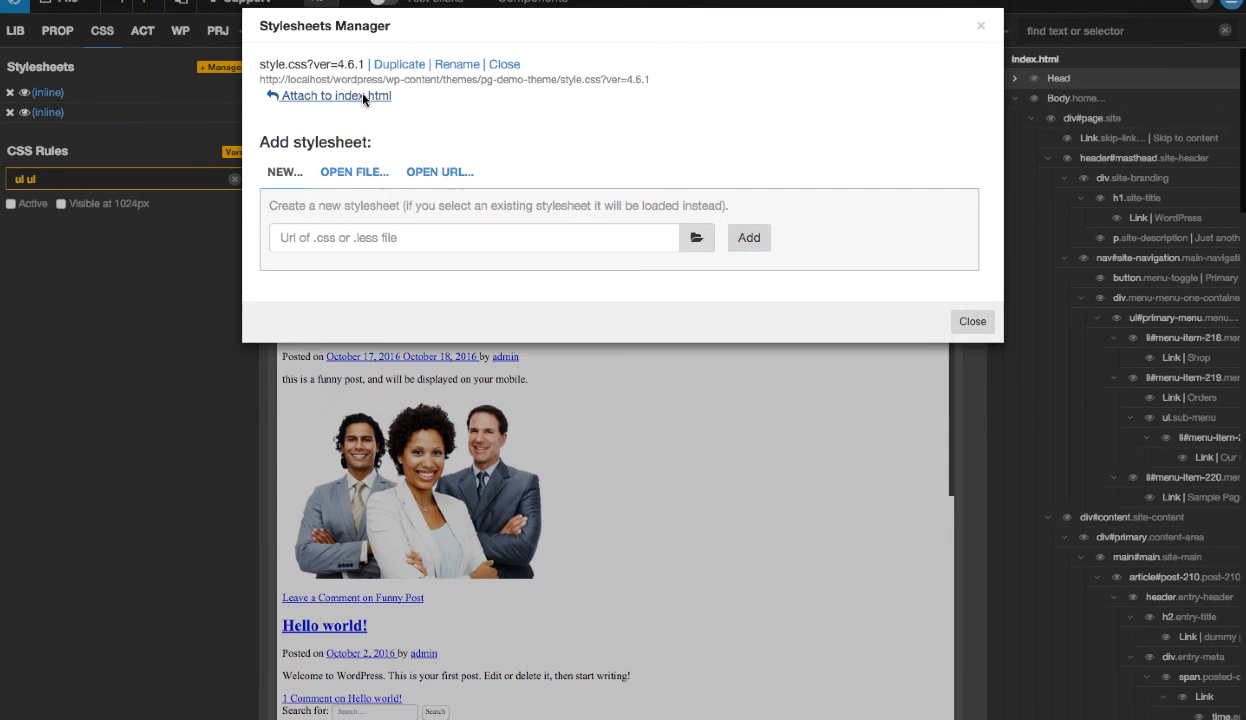
{"action": "left_click", "coordinate": [510, 66]}
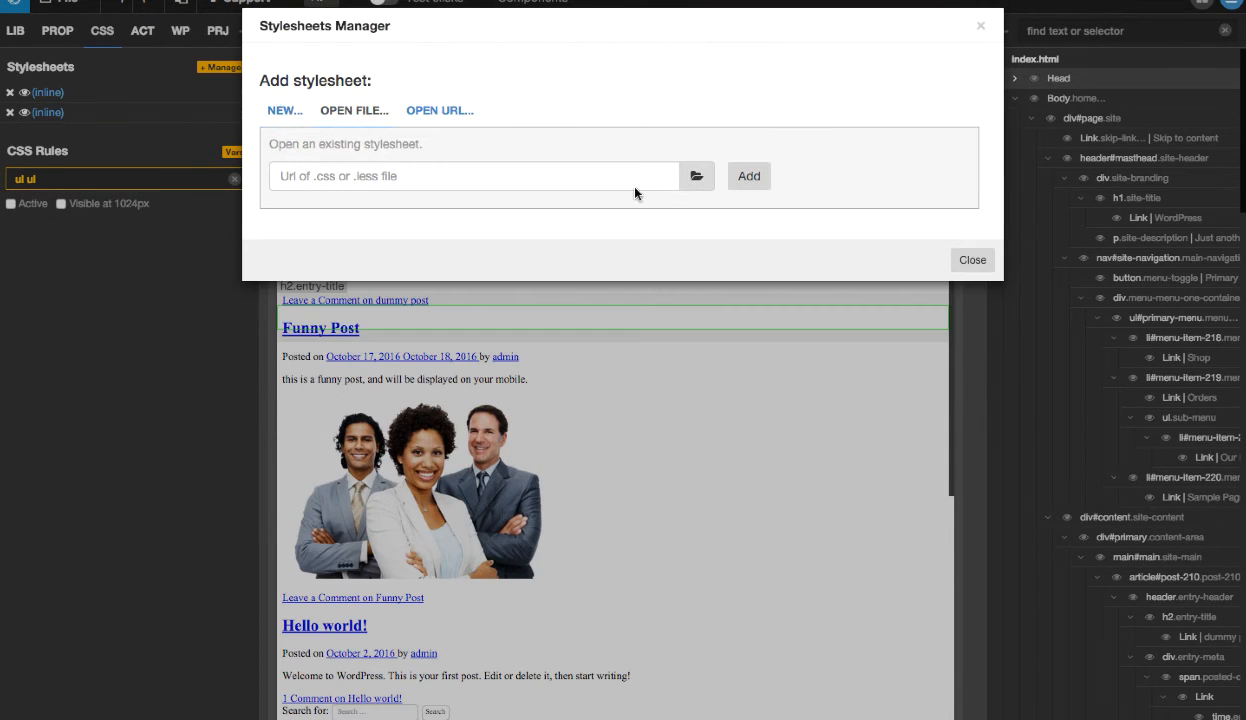
- Add the local style.css from the pg-demo-theme folder as an existing stylesheet and attach it to index.html
{"action": "left_click", "coordinate": [697, 178]}
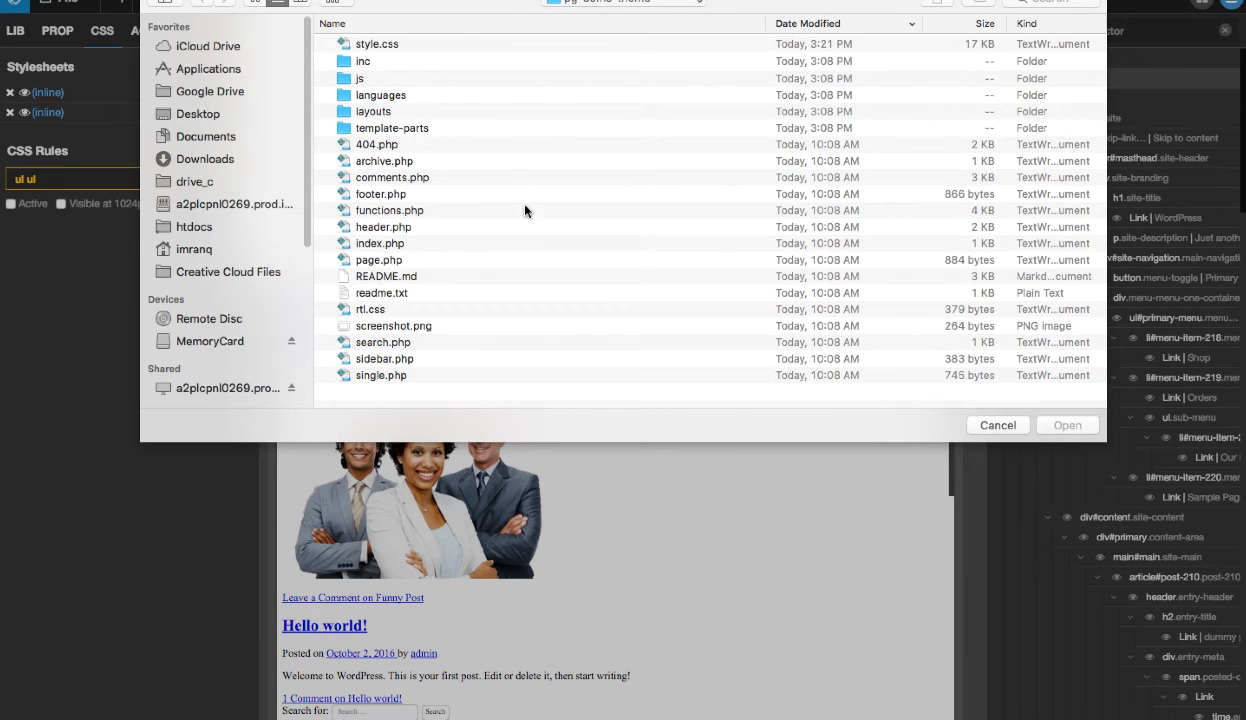
{"action": "key", "text": "s"}
{"action": "double_click", "coordinate": [387, 44]}
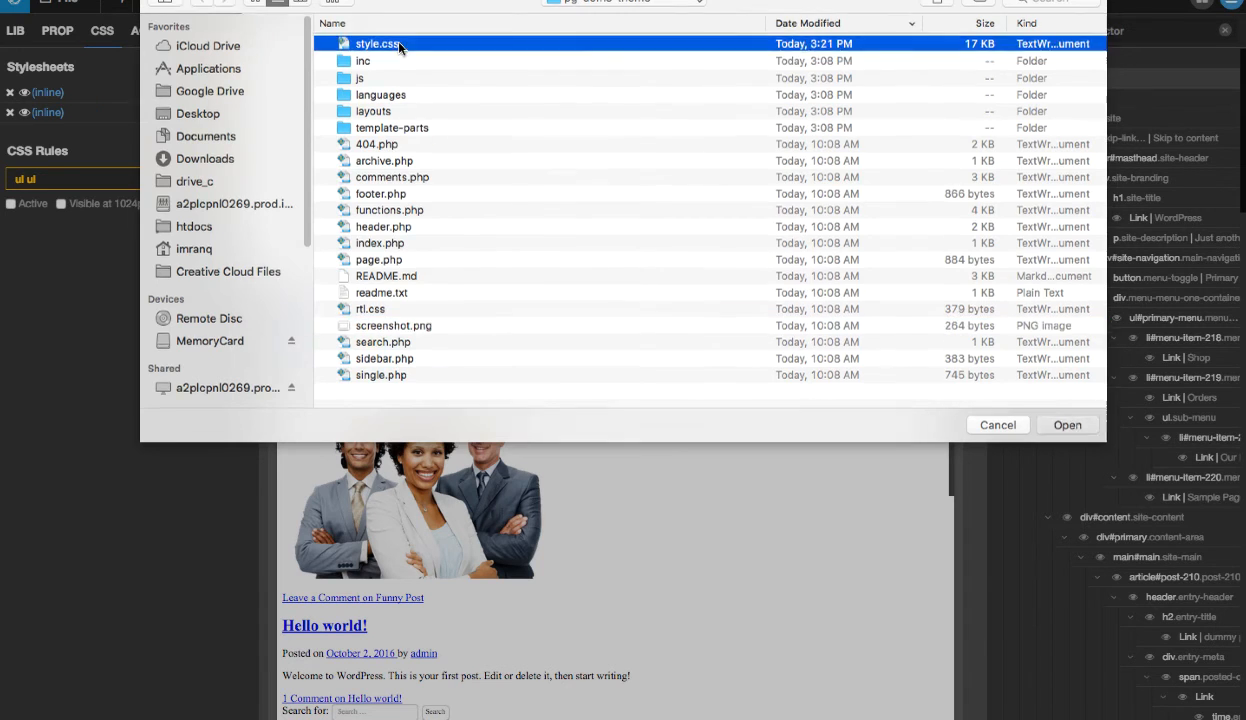
{"action": "left_click", "coordinate": [747, 177]}
{"action": "left_click", "coordinate": [970, 126]}
{"action": "left_click", "coordinate": [337, 95]}
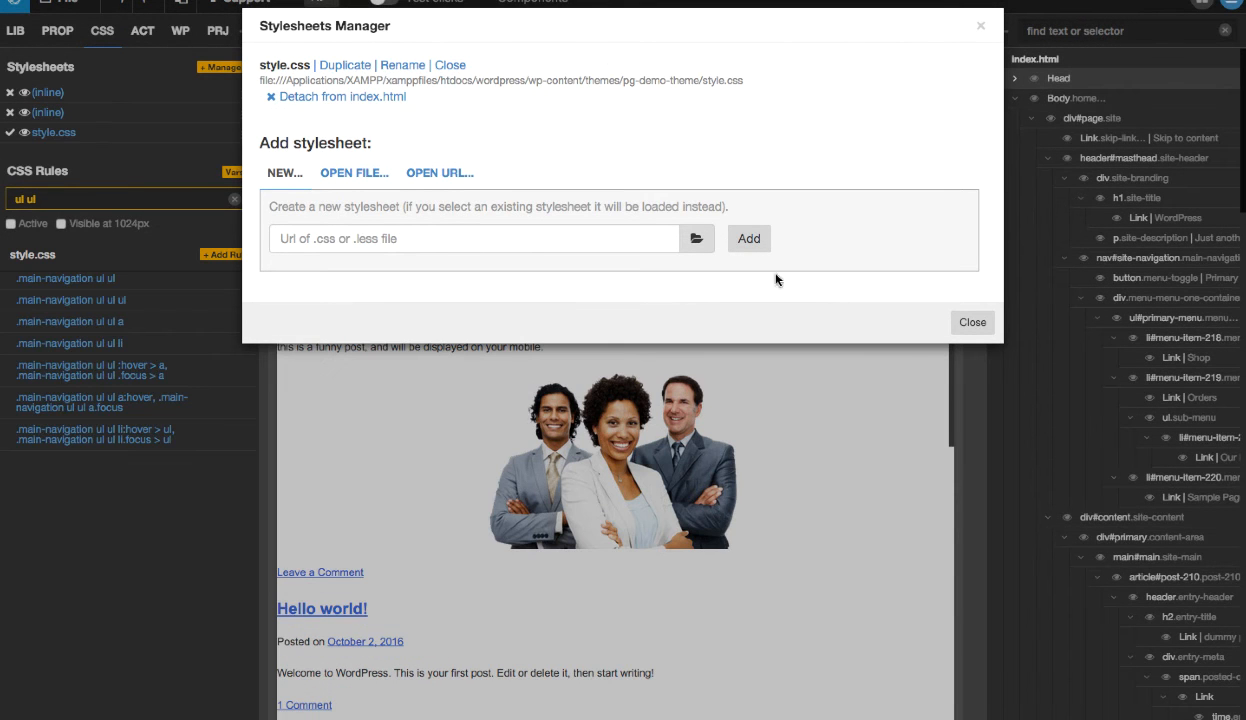
{"action": "left_click", "coordinate": [968, 321]}
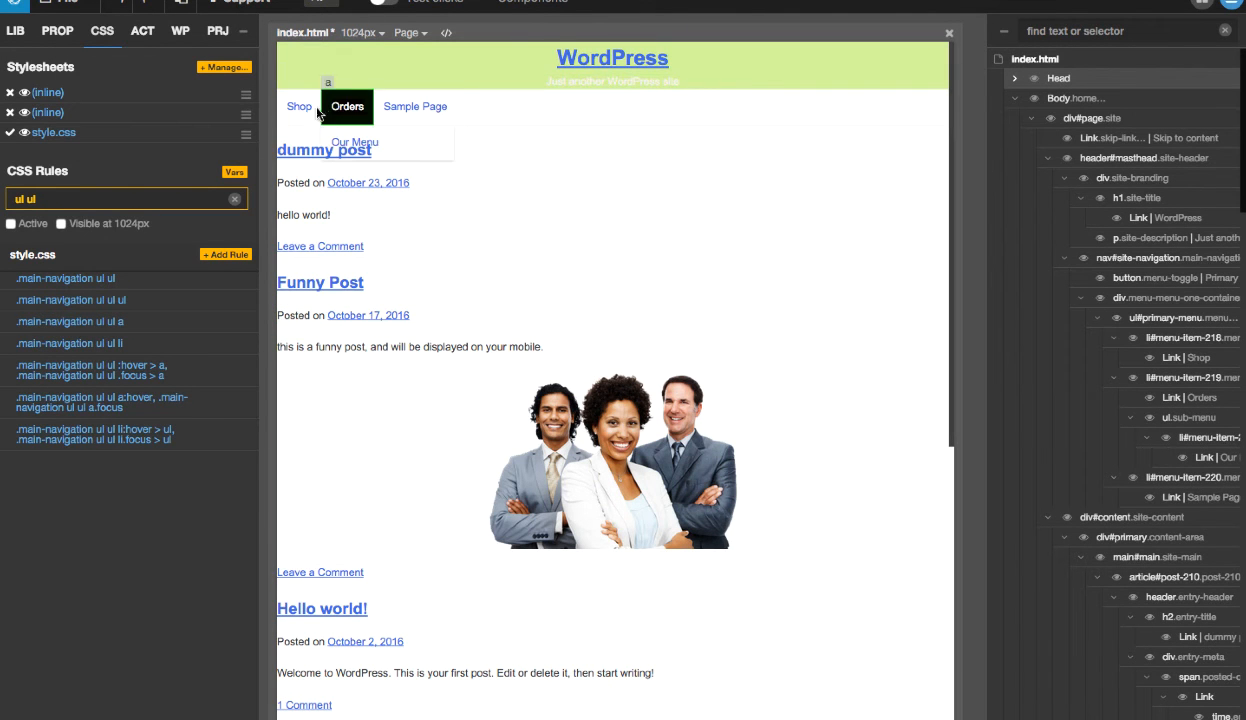
- Check the file path of the attached style.css in the Stylesheets Manager
{"action": "left_click", "coordinate": [69, 4]}
{"action": "left_click", "coordinate": [69, 4]}
{"action": "left_click", "coordinate": [232, 67]}
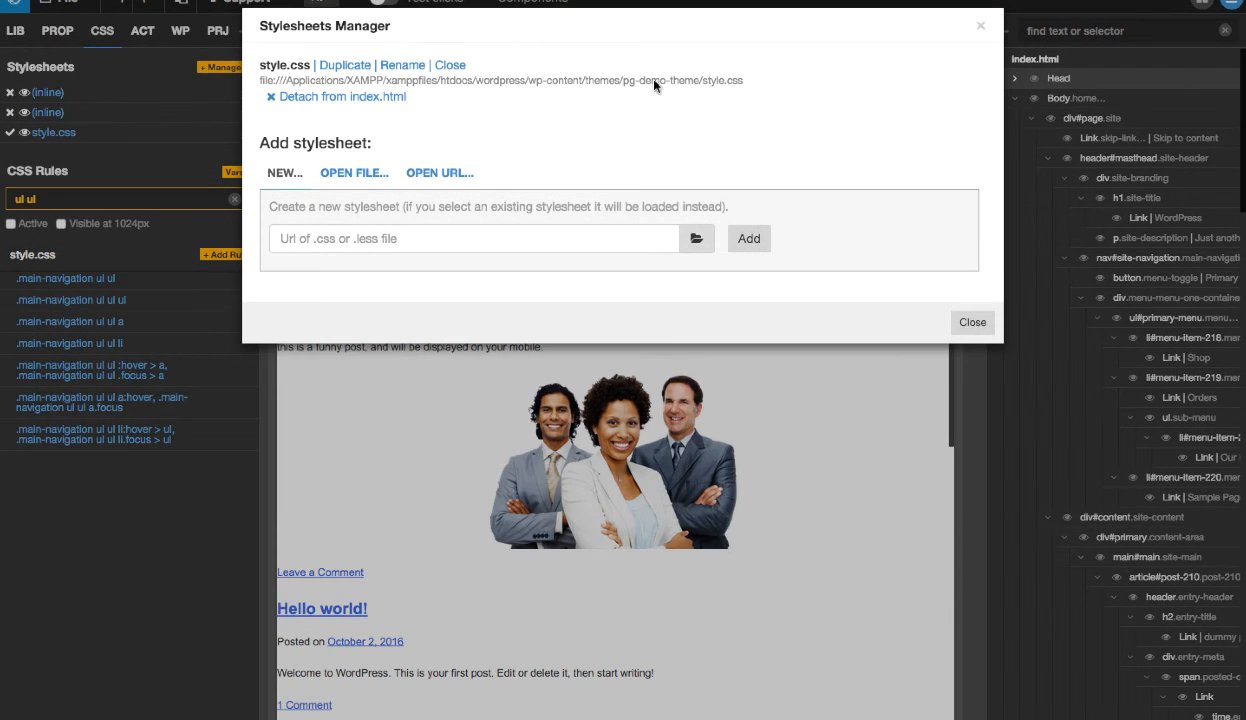
{"action": "left_click", "coordinate": [976, 318]}
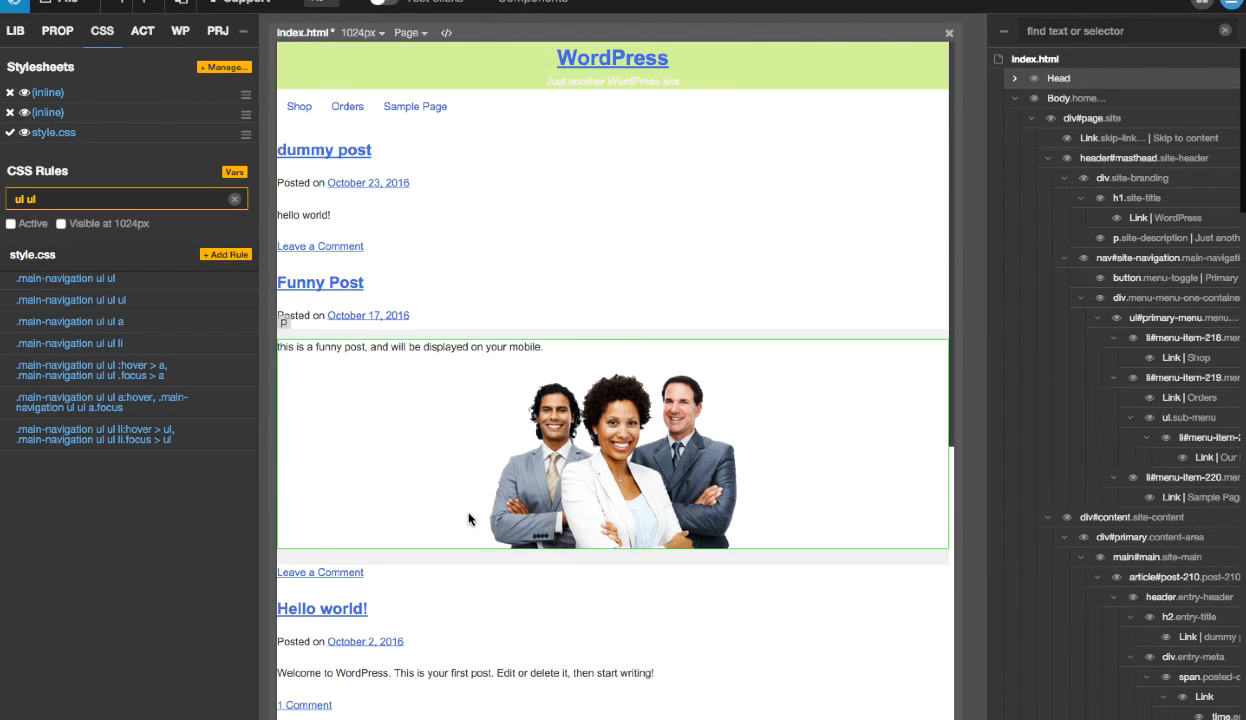
- Switch to Chrome, reload the localhost site and check the header, navigation and Orders submenu styling
{"action": "key", "text": "ctrl+Left"}
{"action": "key", "text": "ctrl+Left"}
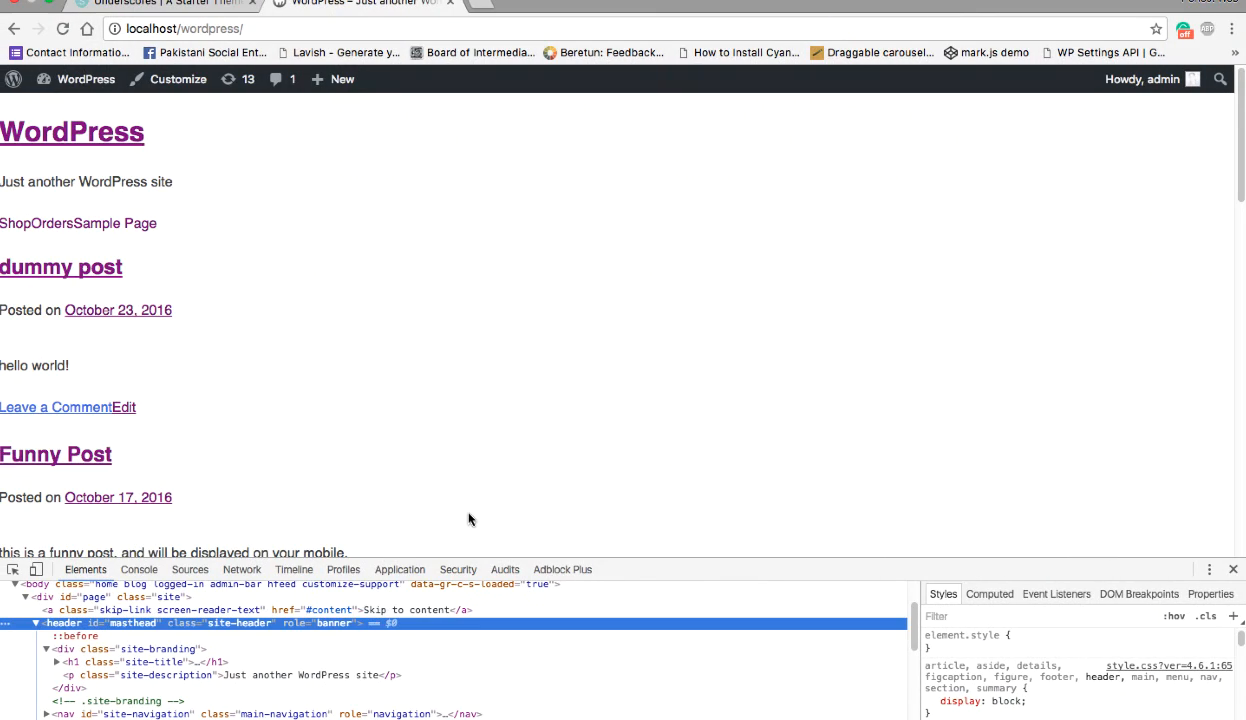
{"action": "right_click", "coordinate": [449, 262]}
{"action": "left_click", "coordinate": [496, 303]}
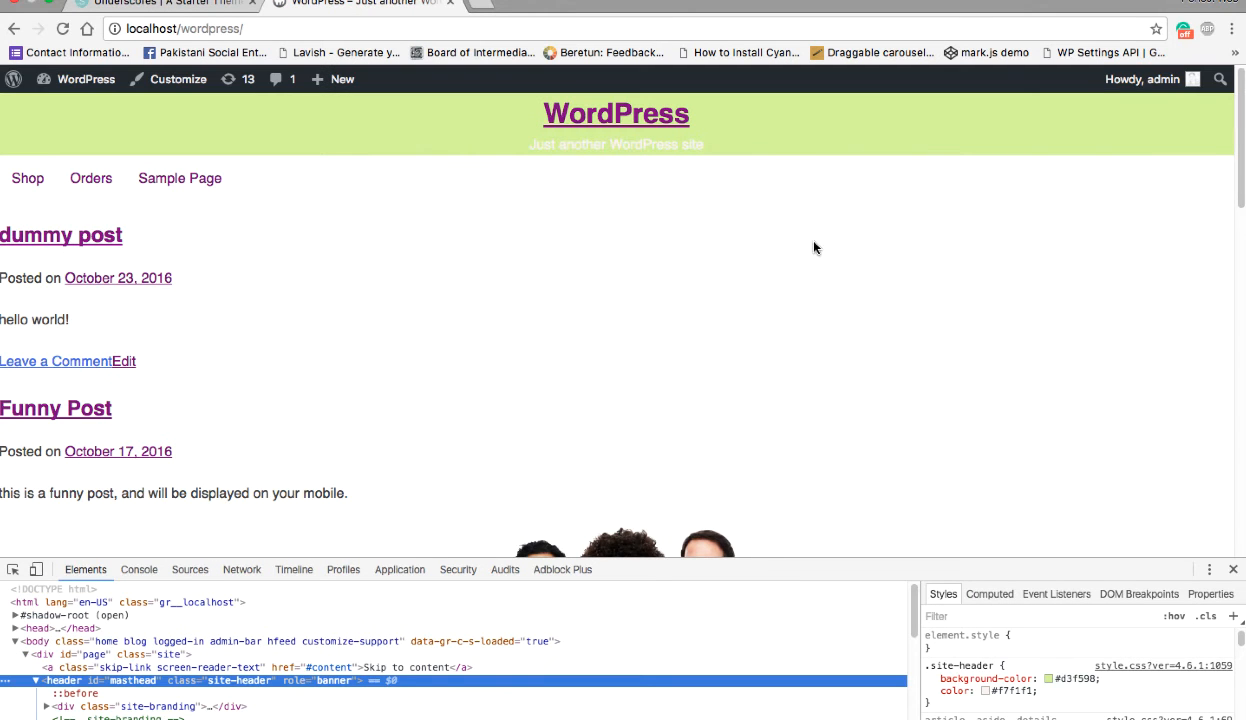
{"action": "scroll", "coordinate": [552, 240], "scroll_direction": "down", "scroll_amount": 3}
{"action": "scroll", "coordinate": [552, 240], "scroll_direction": "up", "scroll_amount": 3}
{"action": "mouse_move", "coordinate": [108, 185]}
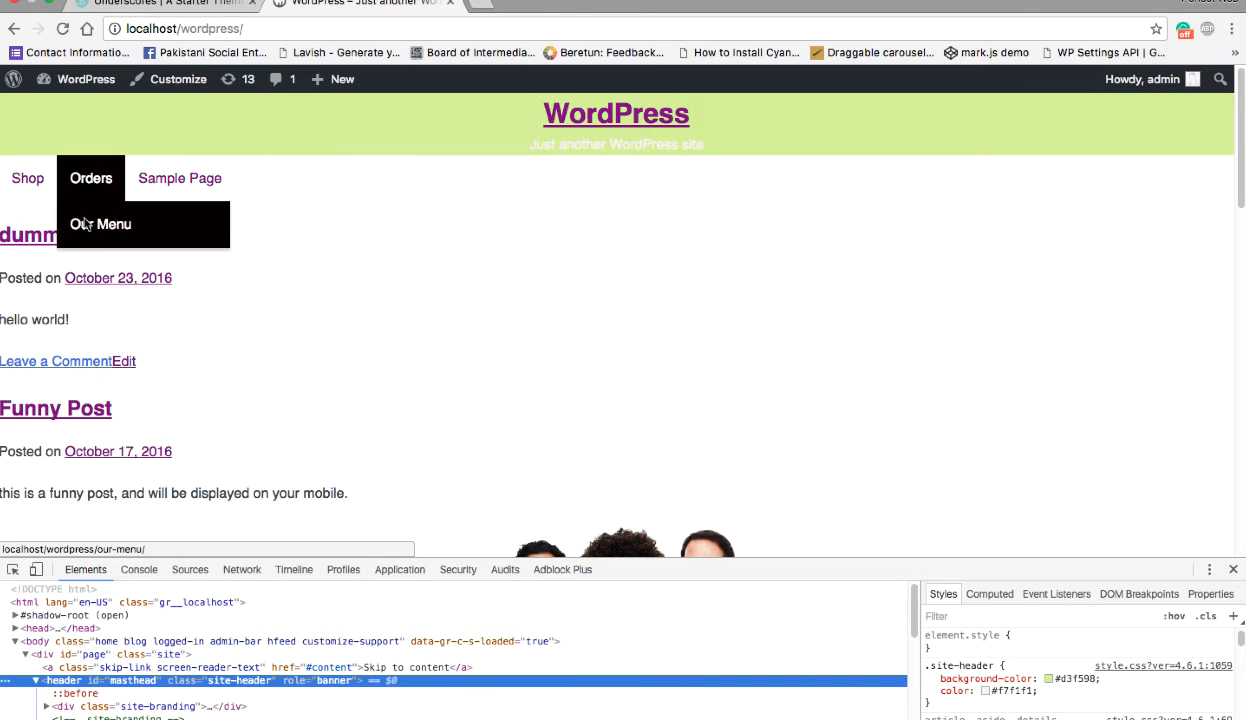
- Switch to Pinegrow and set the background color of the .main-navigation ul ul rule in style.css to #ffffff
{"action": "key", "text": "Tab"}
{"action": "key", "text": "Tab"}
{"action": "key", "text": "Tab"}
{"action": "key", "text": "ctrl+Right"}
{"action": "key", "text": "ctrl+Right"}
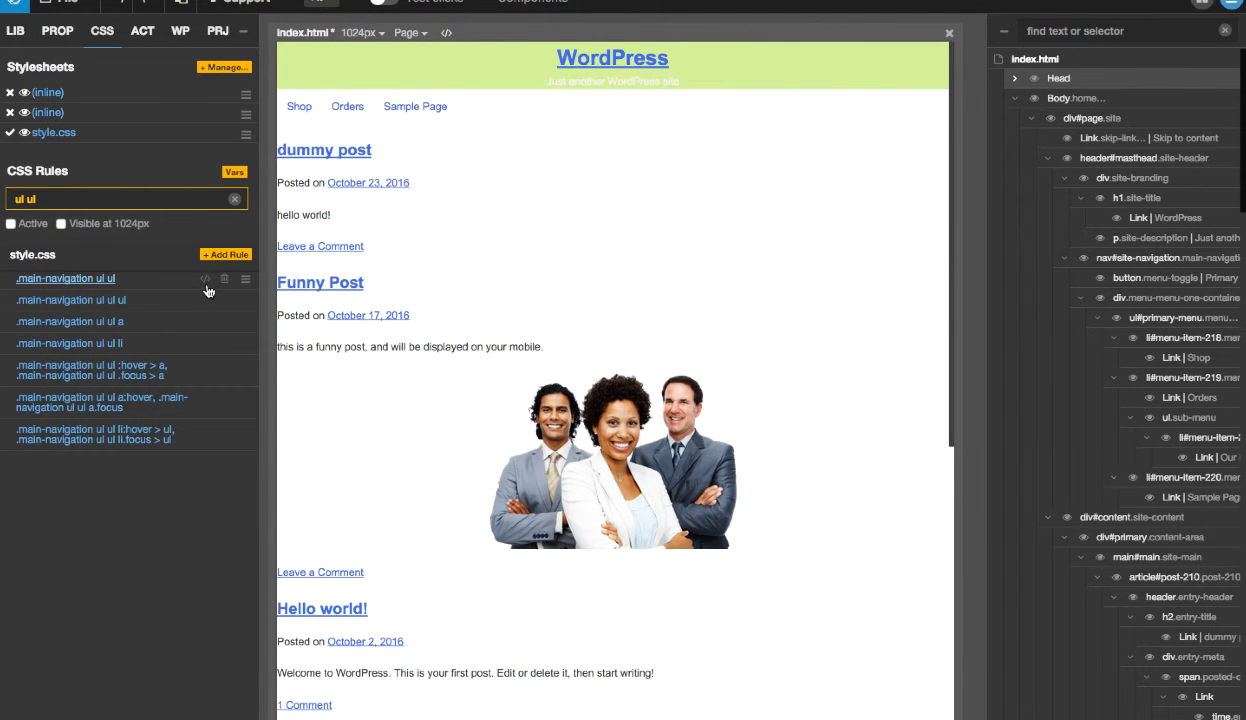
{"action": "mouse_move", "coordinate": [205, 283]}
{"action": "left_click", "coordinate": [104, 283]}
{"action": "scroll", "coordinate": [162, 350], "scroll_direction": "down", "scroll_amount": 5}
{"action": "scroll", "coordinate": [163, 349], "scroll_direction": "down", "scroll_amount": 5}
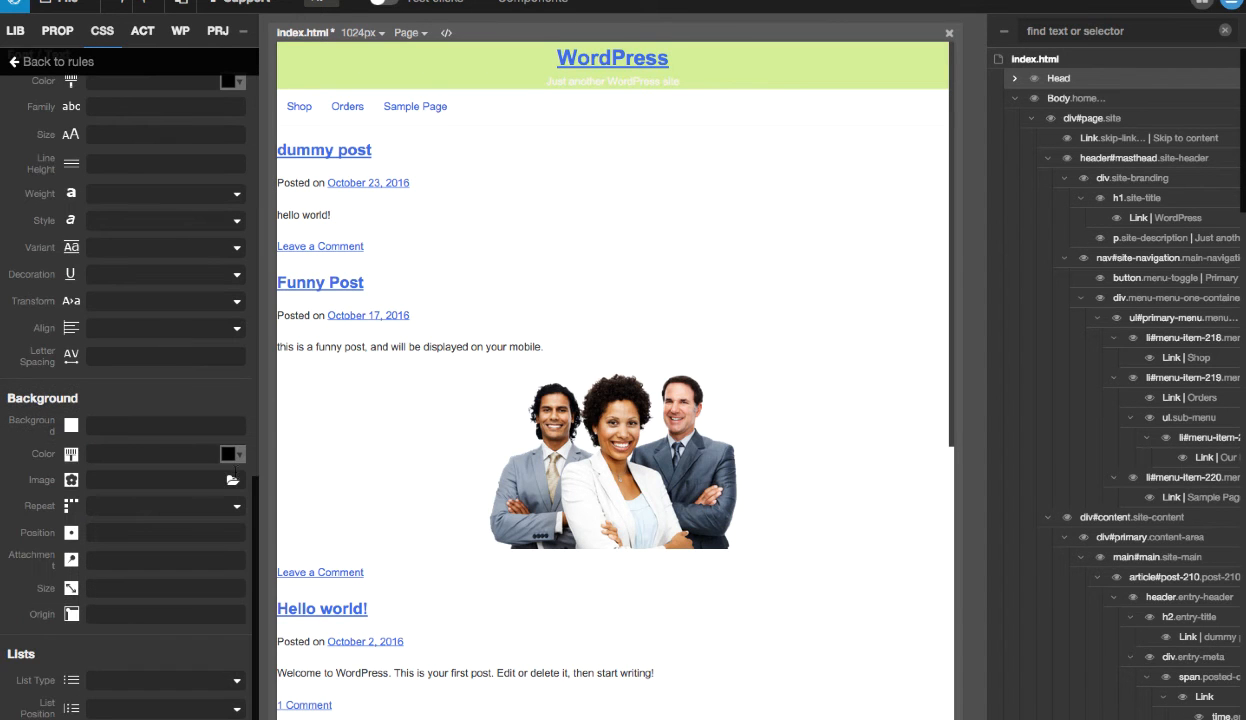
{"action": "left_click", "coordinate": [242, 458]}
{"action": "left_click_drag", "start_coordinate": [275, 500], "coordinate": [264, 469]}
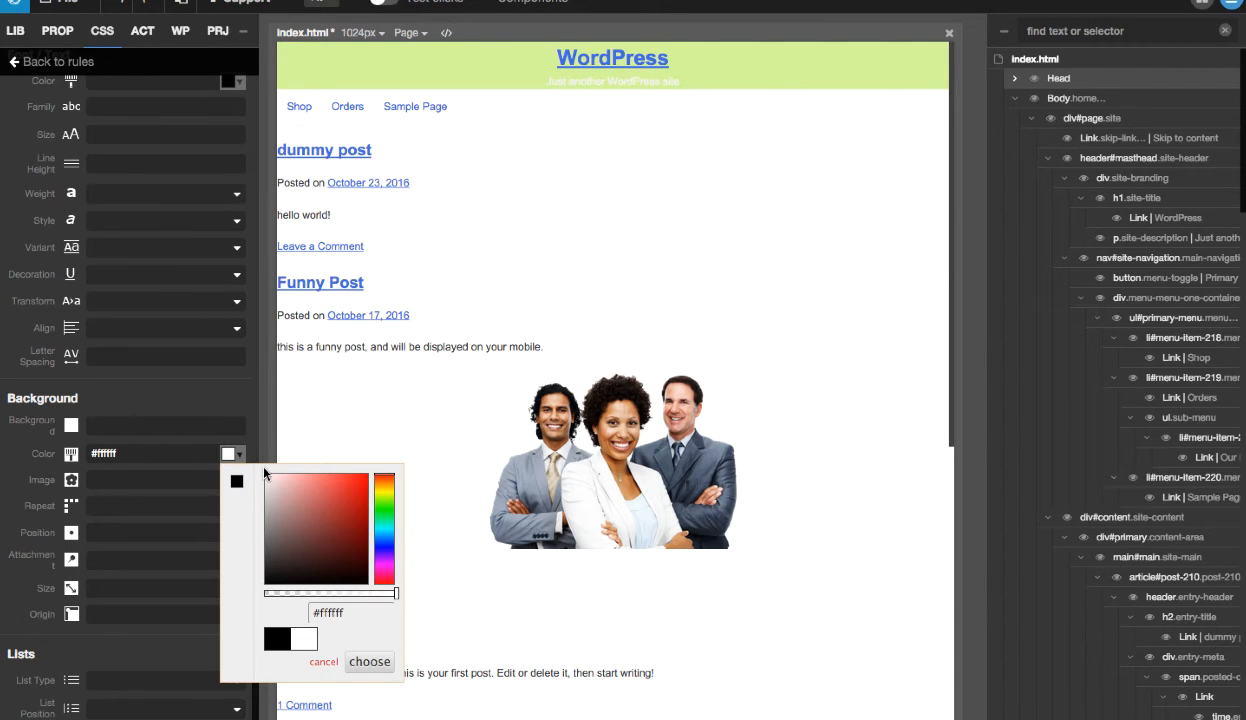
{"action": "left_click", "coordinate": [369, 661]}
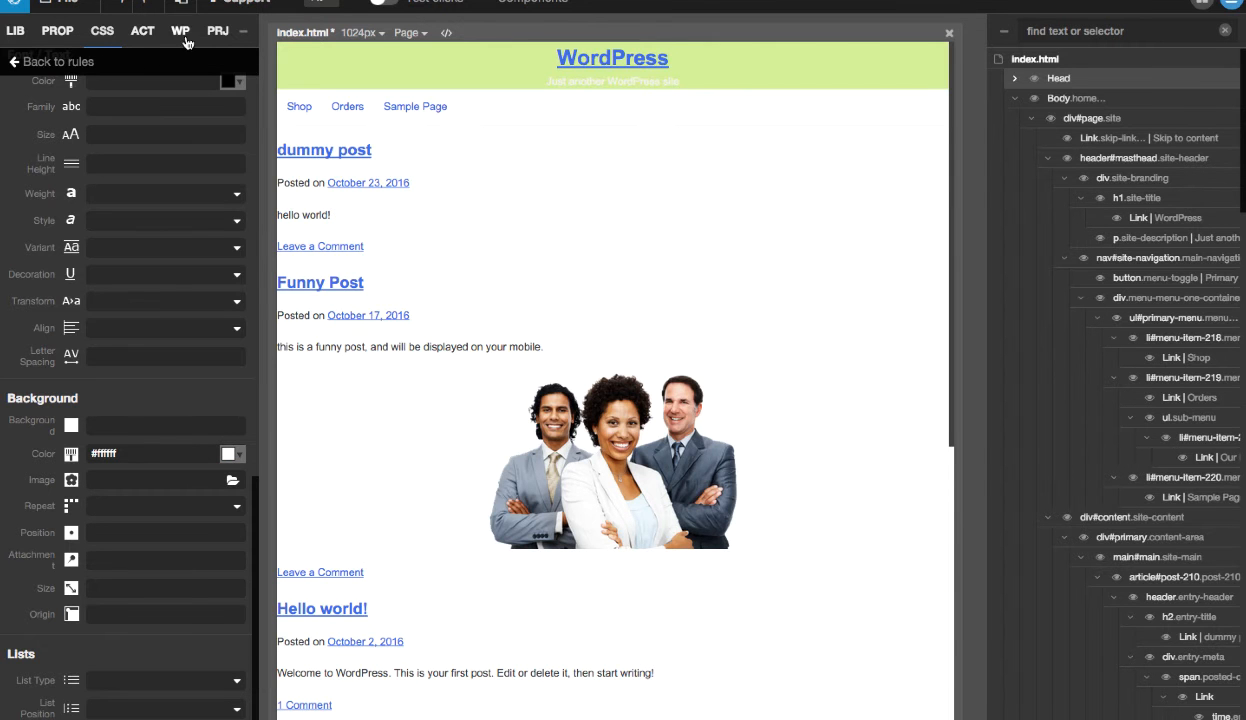
- Return to the CSS rules list and save style.css through the Stylesheets Manager
{"action": "left_click", "coordinate": [52, 62]}
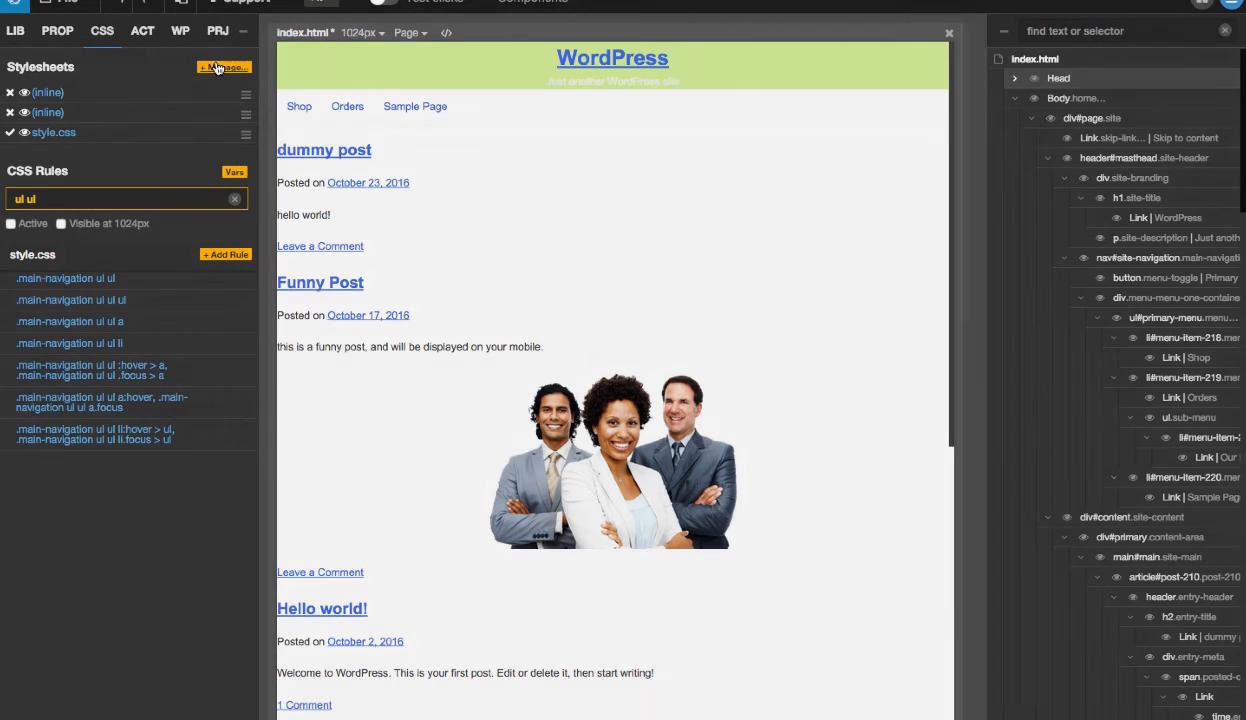
{"action": "left_click", "coordinate": [217, 68]}
{"action": "left_click", "coordinate": [496, 65]}
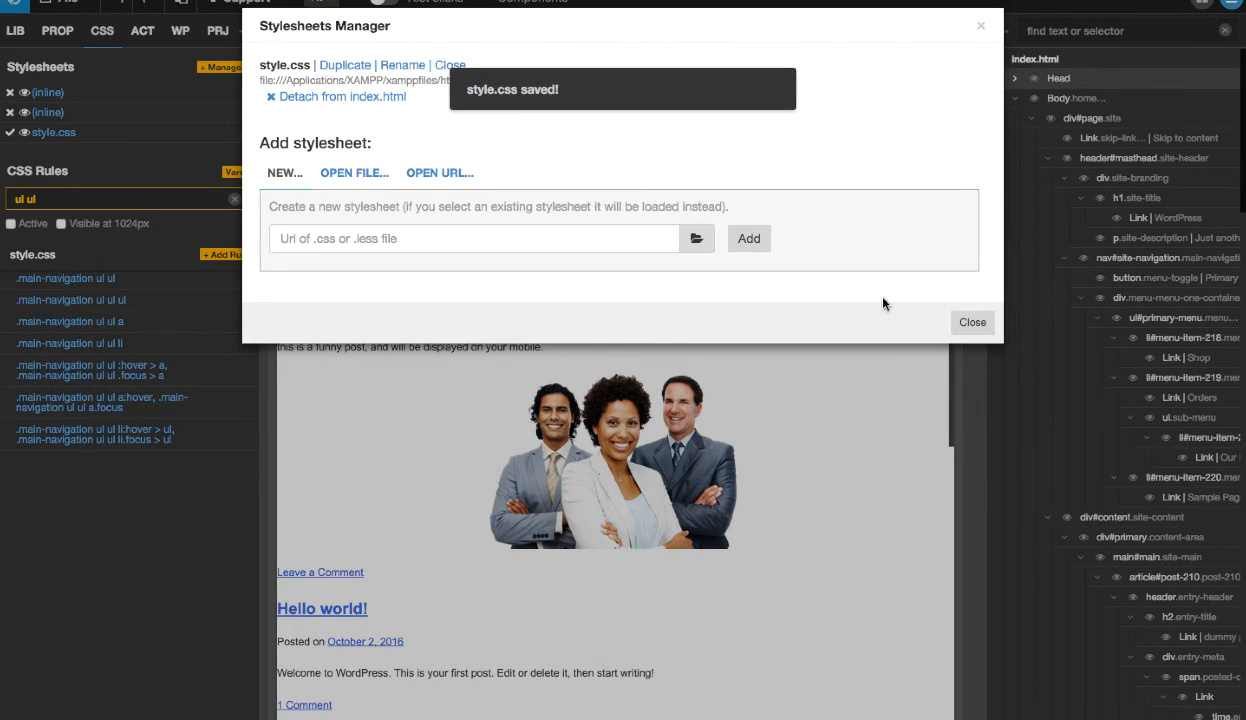
{"action": "left_click", "coordinate": [960, 323]}
- Switch to Chrome to check the submenu background on the localhost site
{"action": "key", "text": "ctrl+Left"}
{"action": "key", "text": "ctrl+Left"}
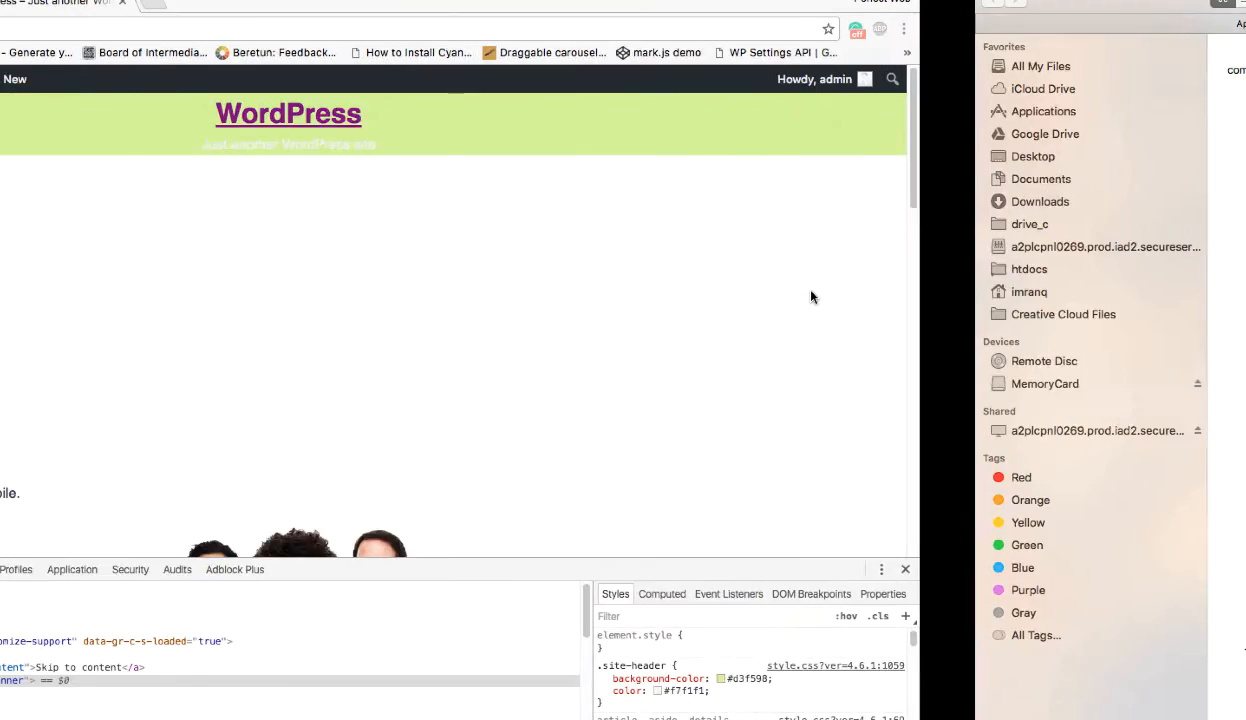
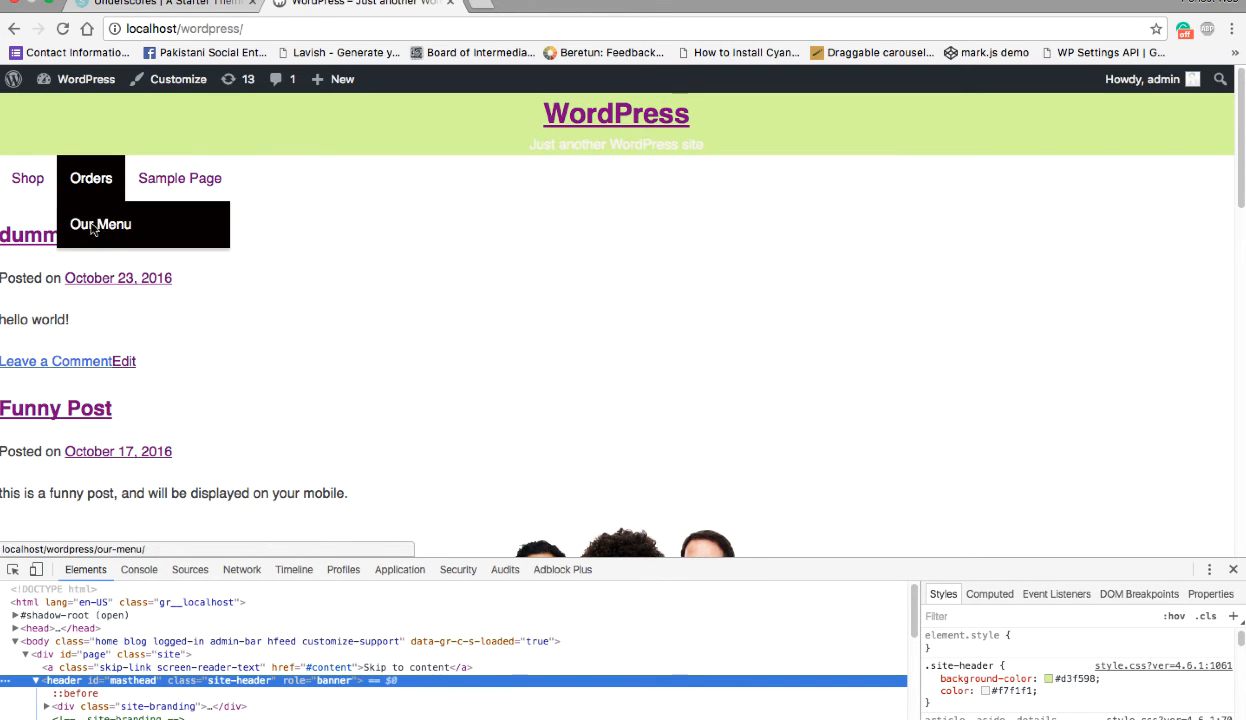
- Switch to Pinegrow, select the site navigation element and filter the CSS rules by "main-navi"
{"action": "left_click", "coordinate": [124, 199]}
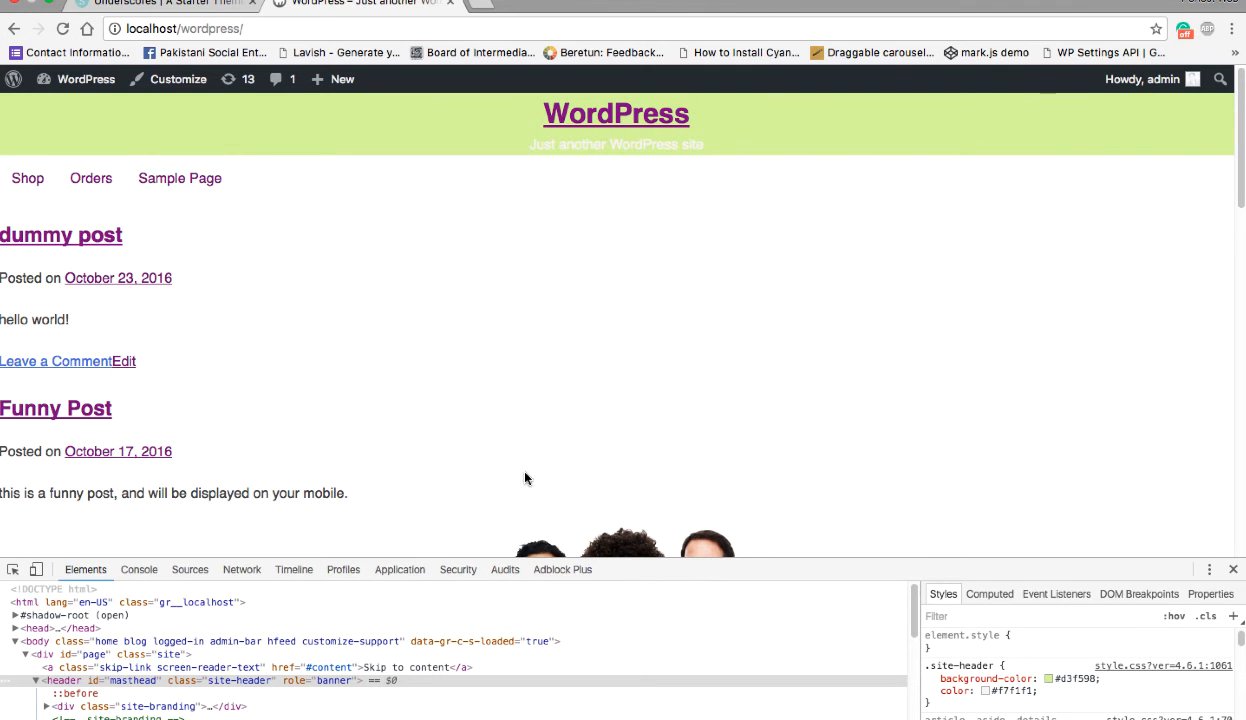
{"action": "key", "text": "ctrl+Right"}
{"action": "key", "text": "ctrl+Right"}
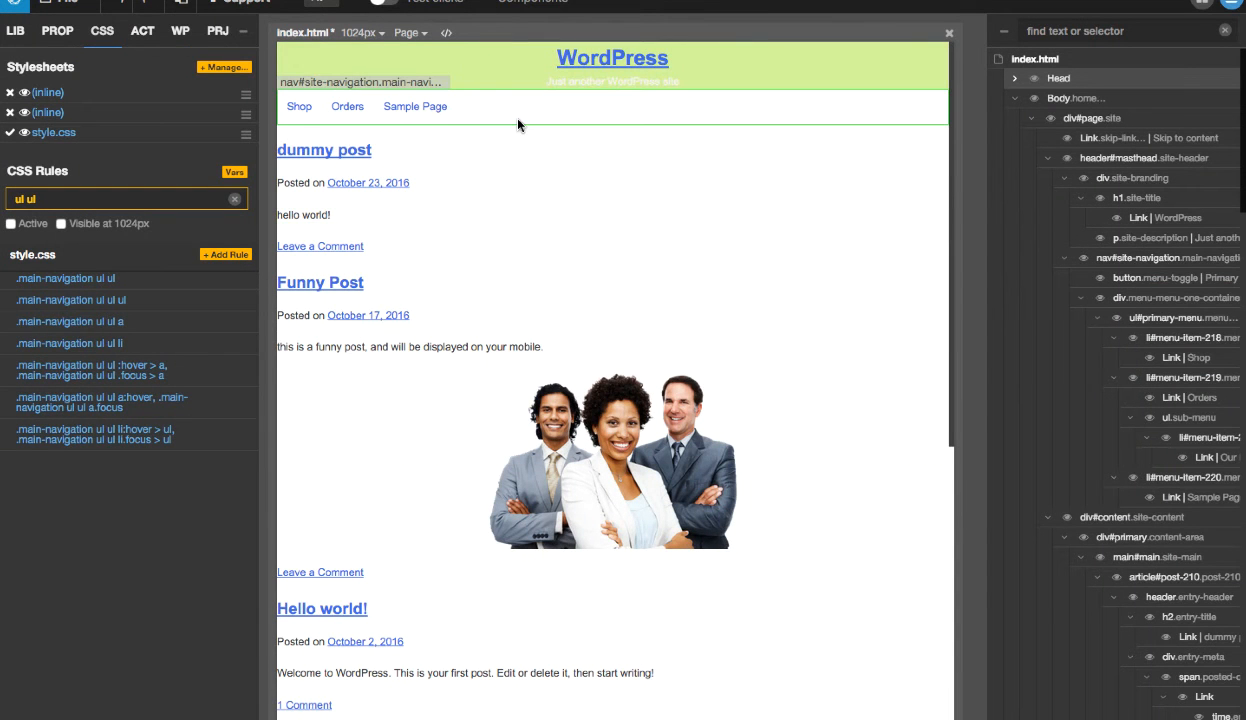
{"action": "left_click", "coordinate": [518, 124]}
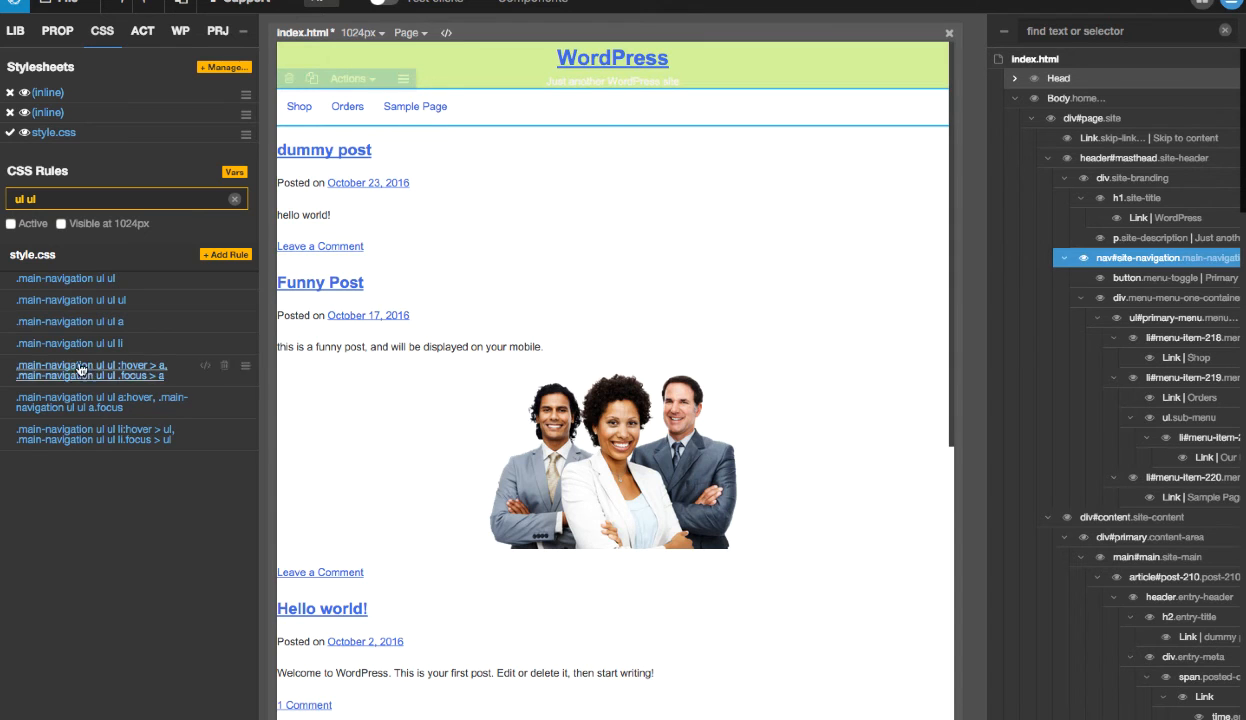
{"action": "left_click", "coordinate": [78, 199]}
{"action": "key", "text": "BackSpace"}
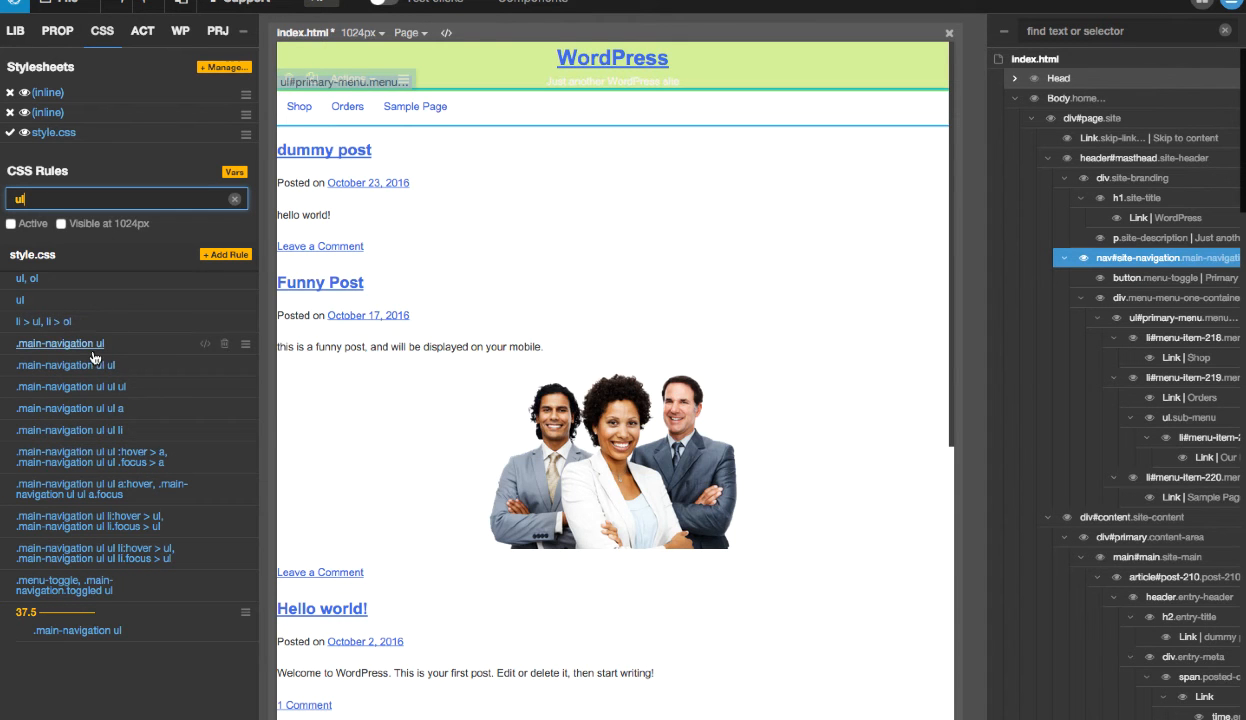
{"action": "mouse_move", "coordinate": [210, 350]}
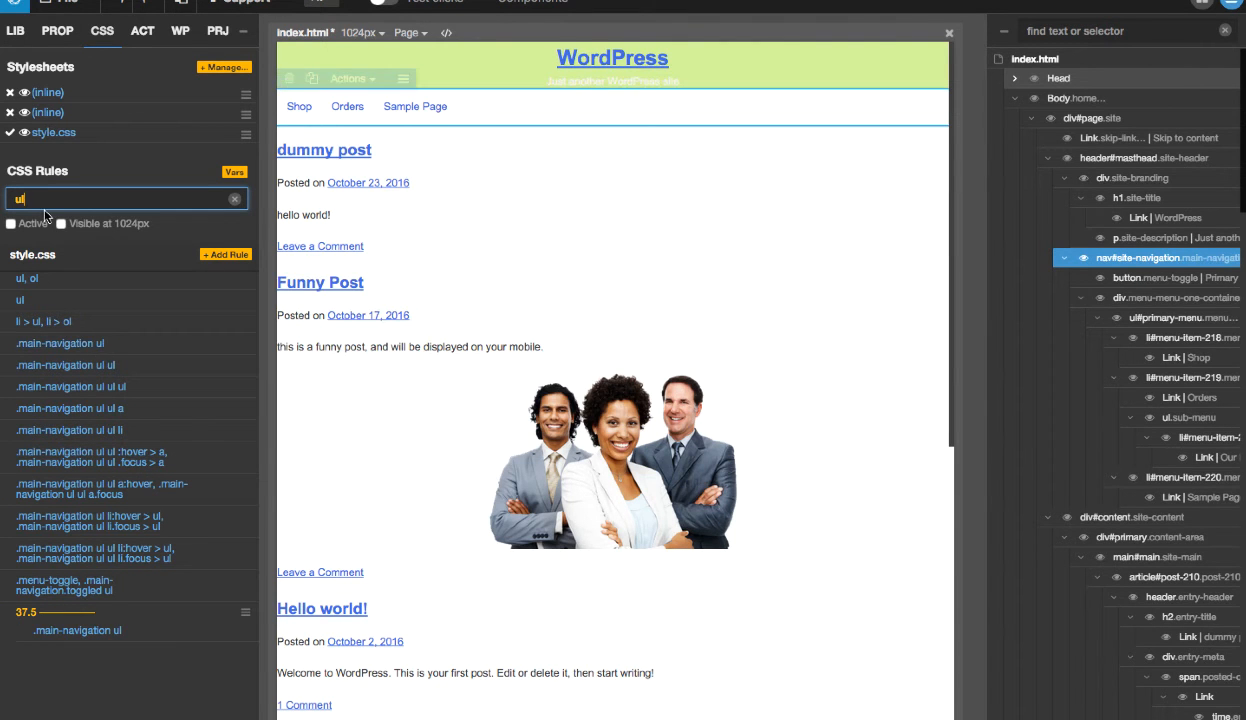
{"action": "key", "text": "BackSpace"}
{"action": "key", "text": "BackSpace"}
{"action": "type", "text": "n"}
{"action": "key", "text": "BackSpace"}
{"action": "type", "text": "main-navi"}
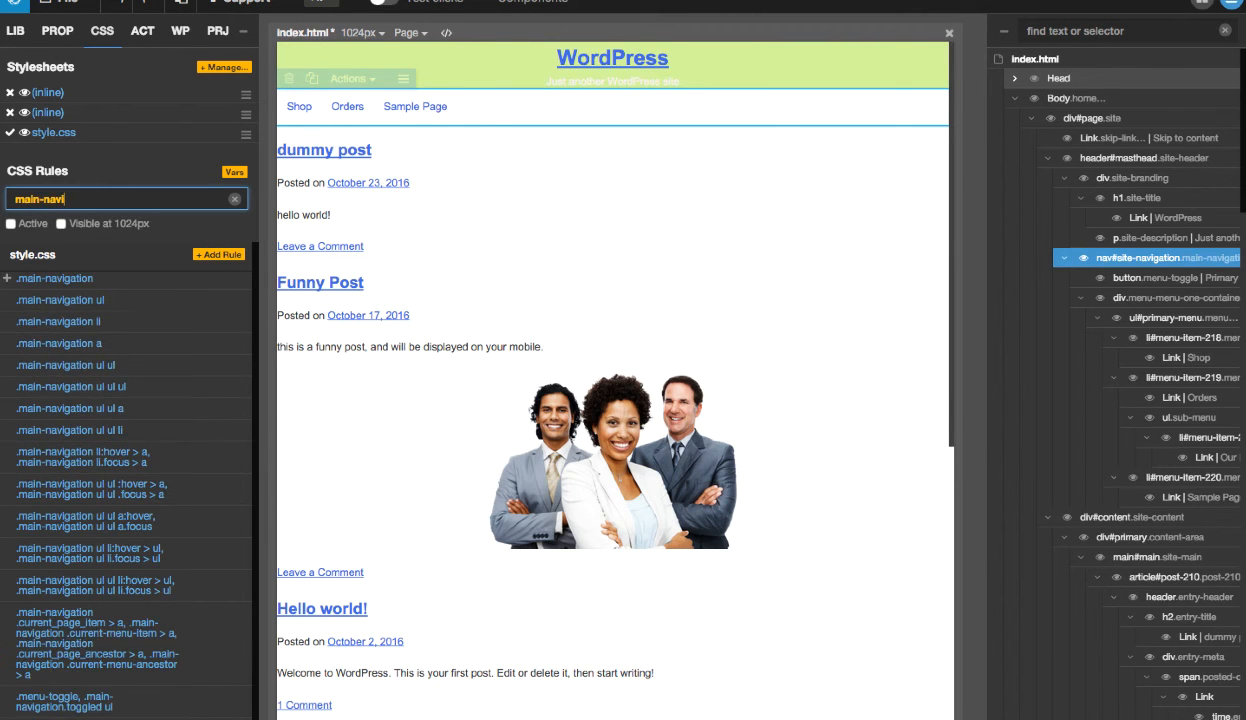
- Set the bottom border of the .main-navigation rule in style.css to 2px solid #000
{"action": "left_click", "coordinate": [71, 295]}
{"action": "scroll", "coordinate": [150, 345], "scroll_direction": "down", "scroll_amount": 5}
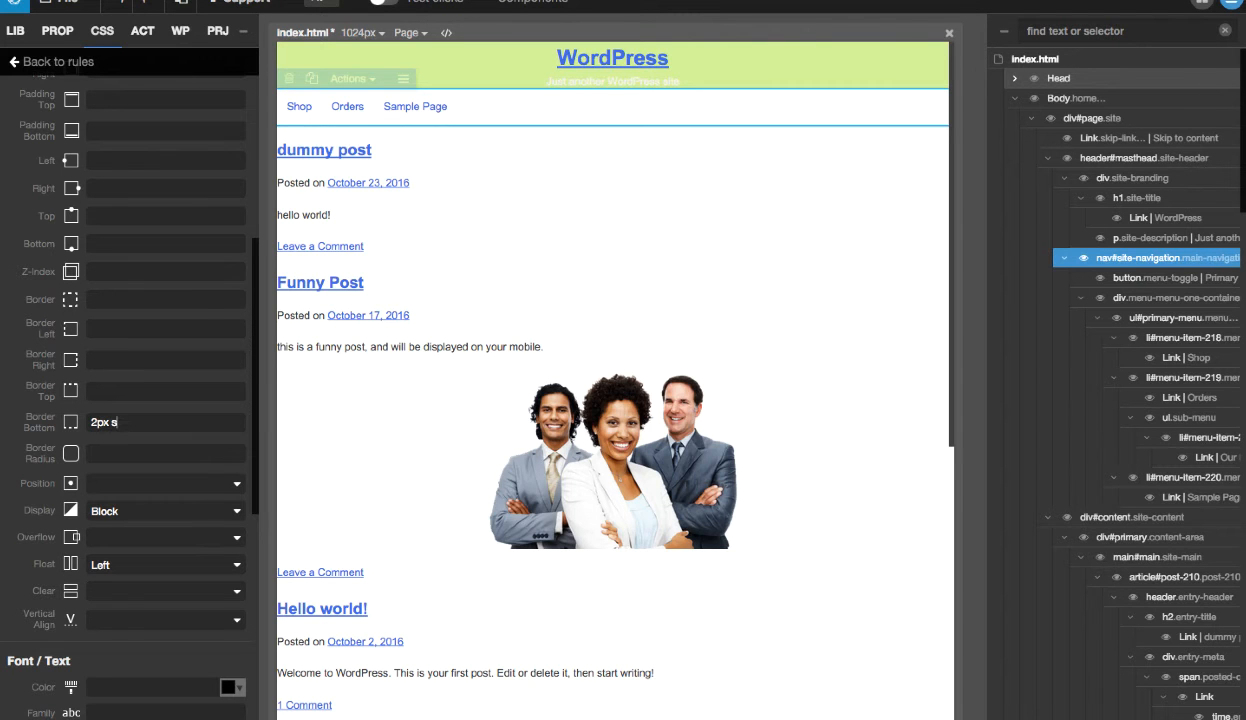
{"action": "type", "text": "d"}
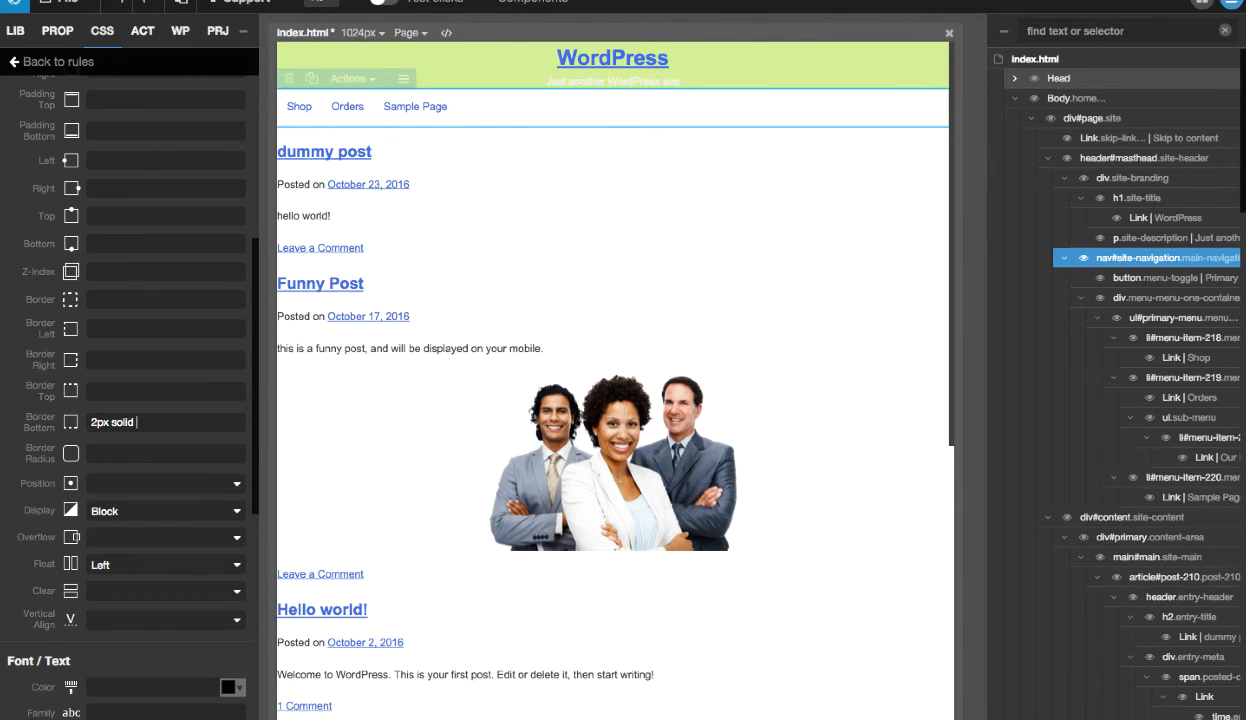
{"action": "type", "text": " #000"}
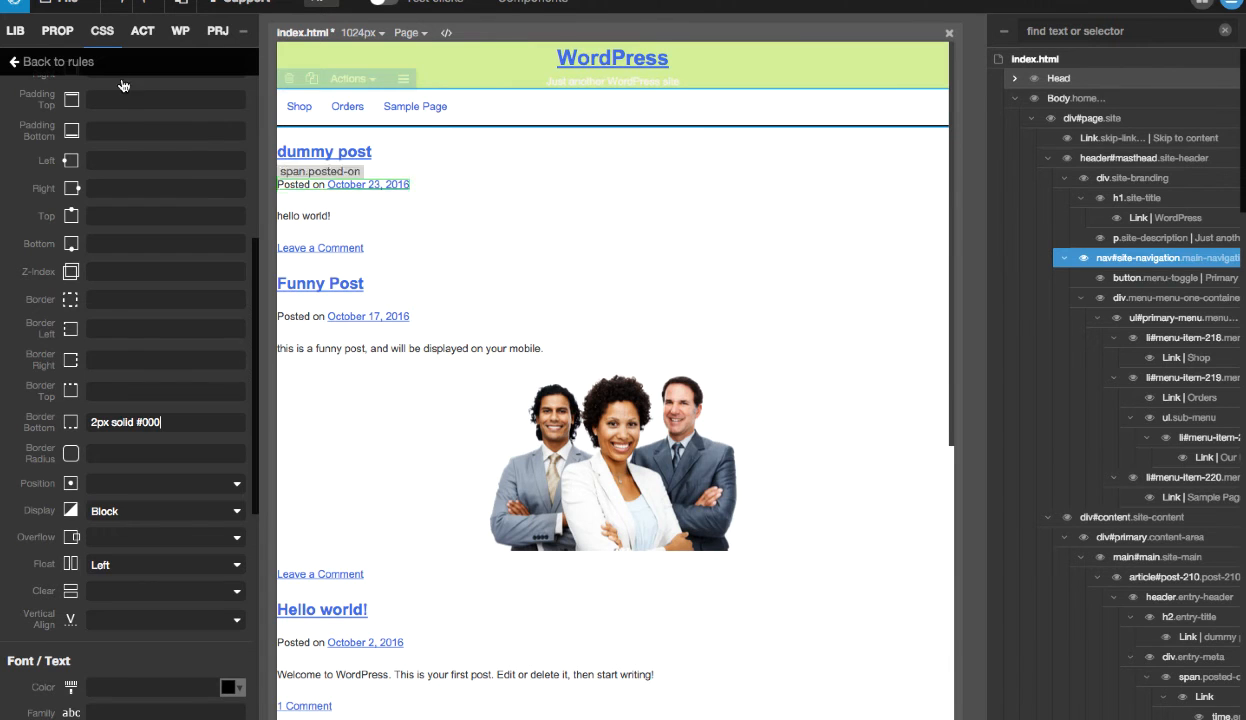
- Go back to the CSS rules and save style.css in the Stylesheets Manager
{"action": "left_click", "coordinate": [50, 62]}
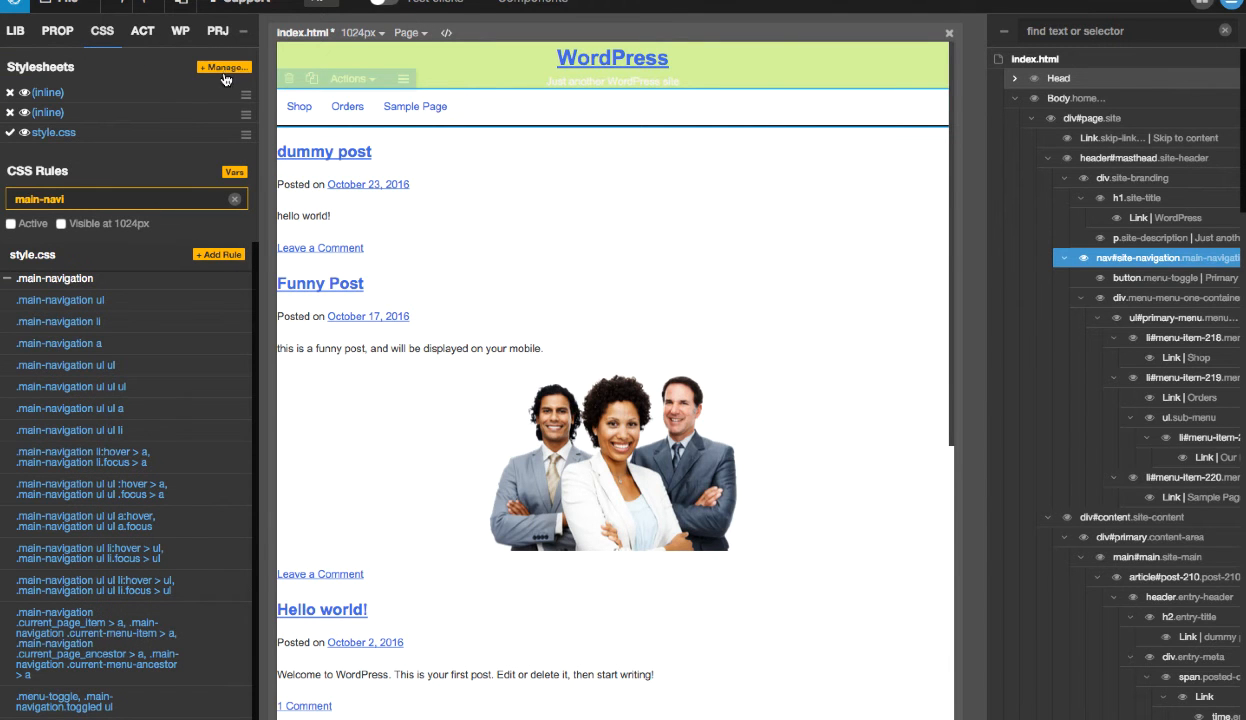
{"action": "left_click", "coordinate": [215, 70]}
{"action": "left_click", "coordinate": [492, 66]}
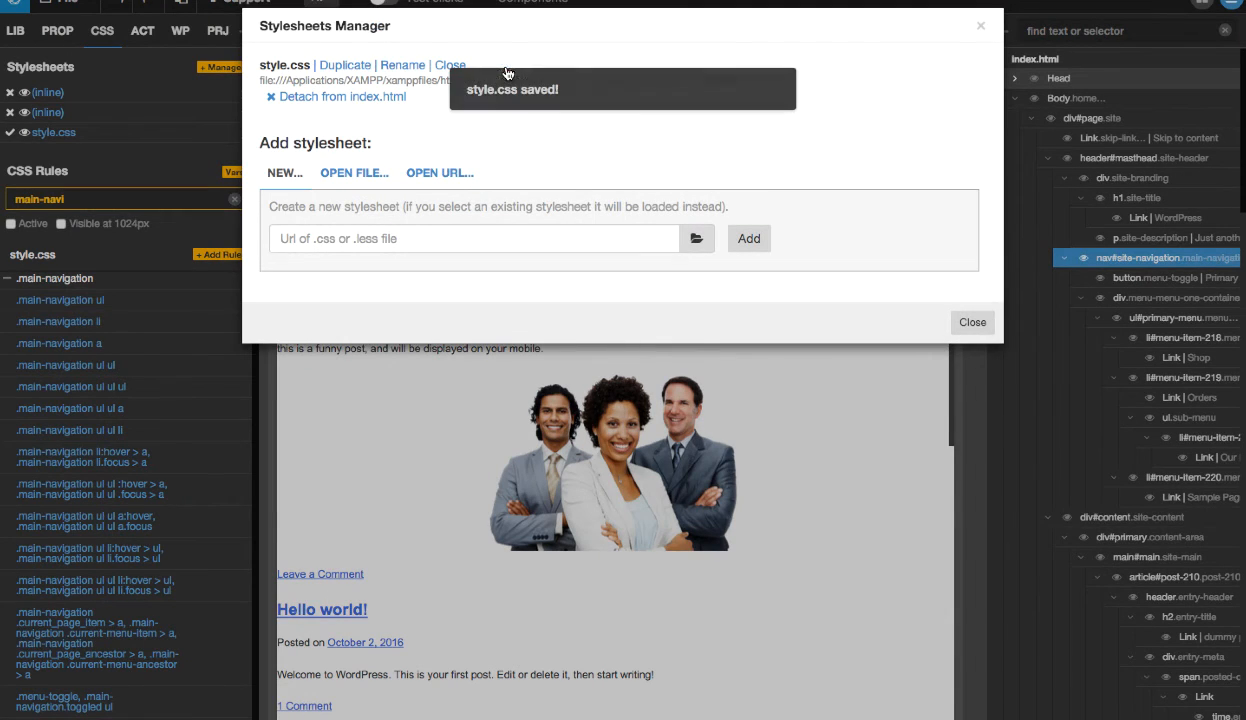
{"action": "left_click", "coordinate": [972, 322]}
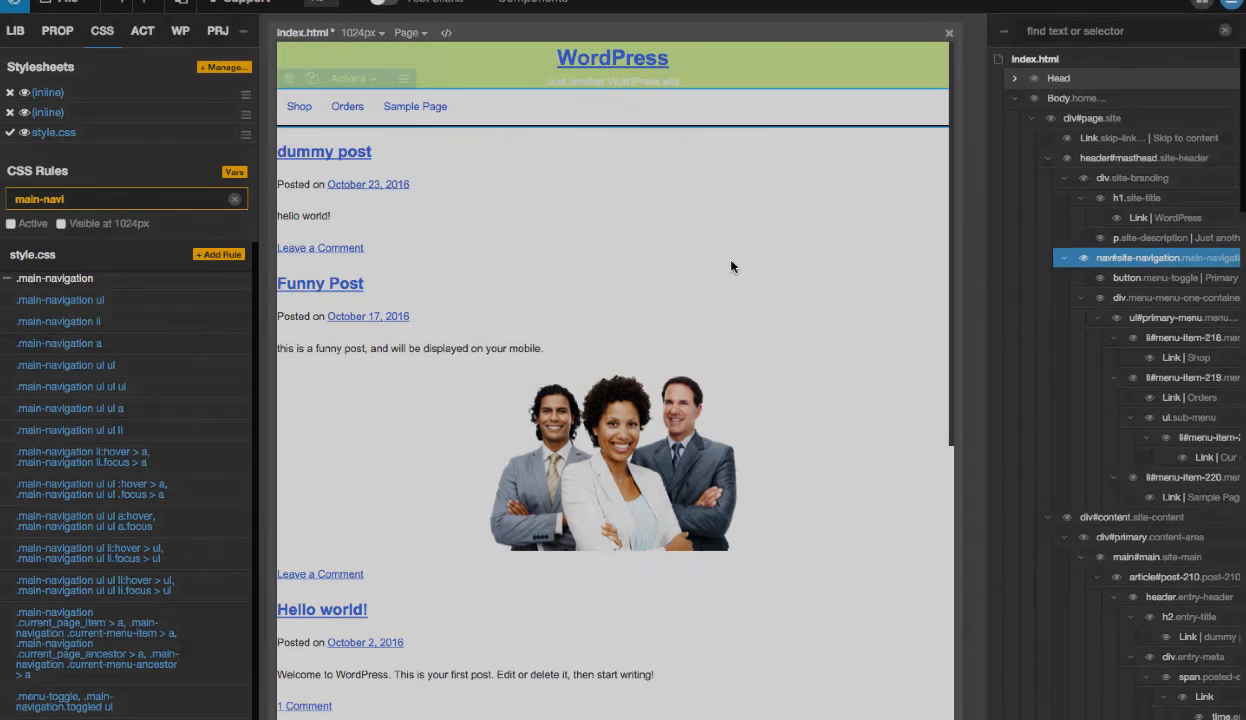
- Switch to Chrome and reload the localhost site to check the border below the navigation
{"action": "key", "text": "ctrl+Left"}
{"action": "key", "text": "ctrl+Left"}
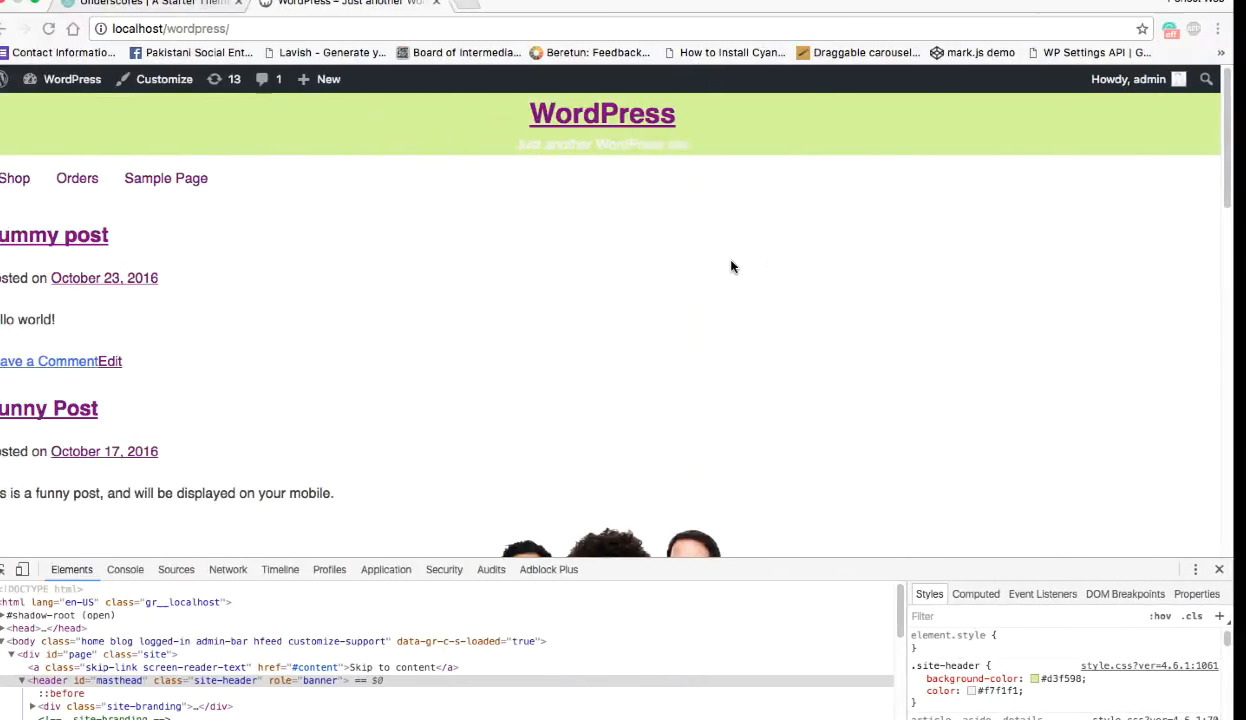
{"action": "key", "text": "super+r"}
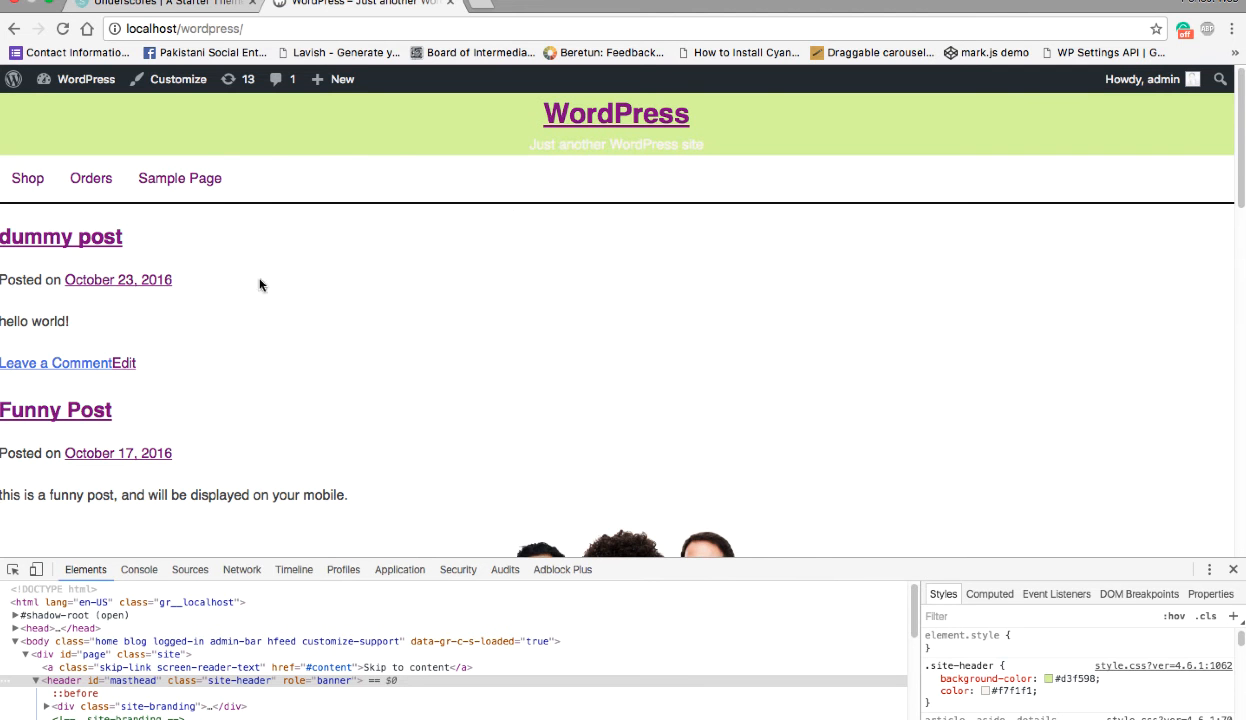
- Switch to Pinegrow, collapse the header#masthead branch in the page tree and select div#content.site-content
{"action": "key", "text": "ctrl+Right"}
{"action": "key", "text": "ctrl+Right"}
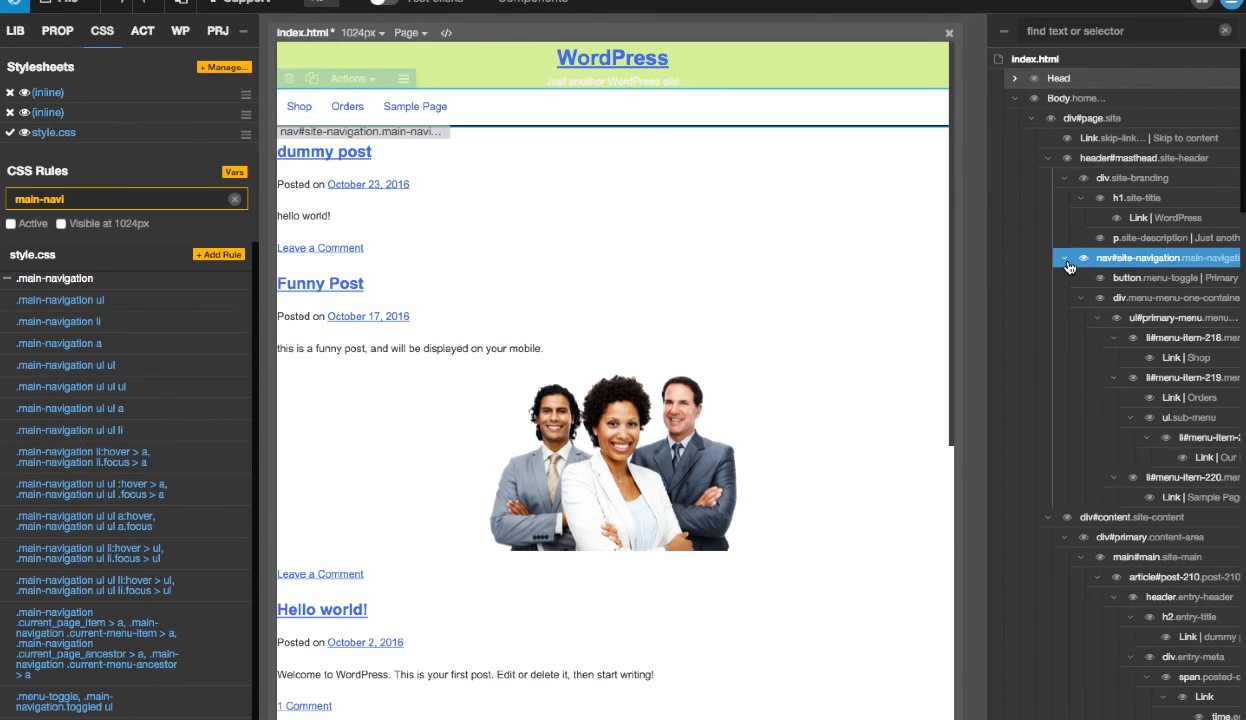
{"action": "left_click", "coordinate": [1066, 261]}
{"action": "left_click", "coordinate": [1047, 158]}
{"action": "left_click", "coordinate": [1108, 181]}
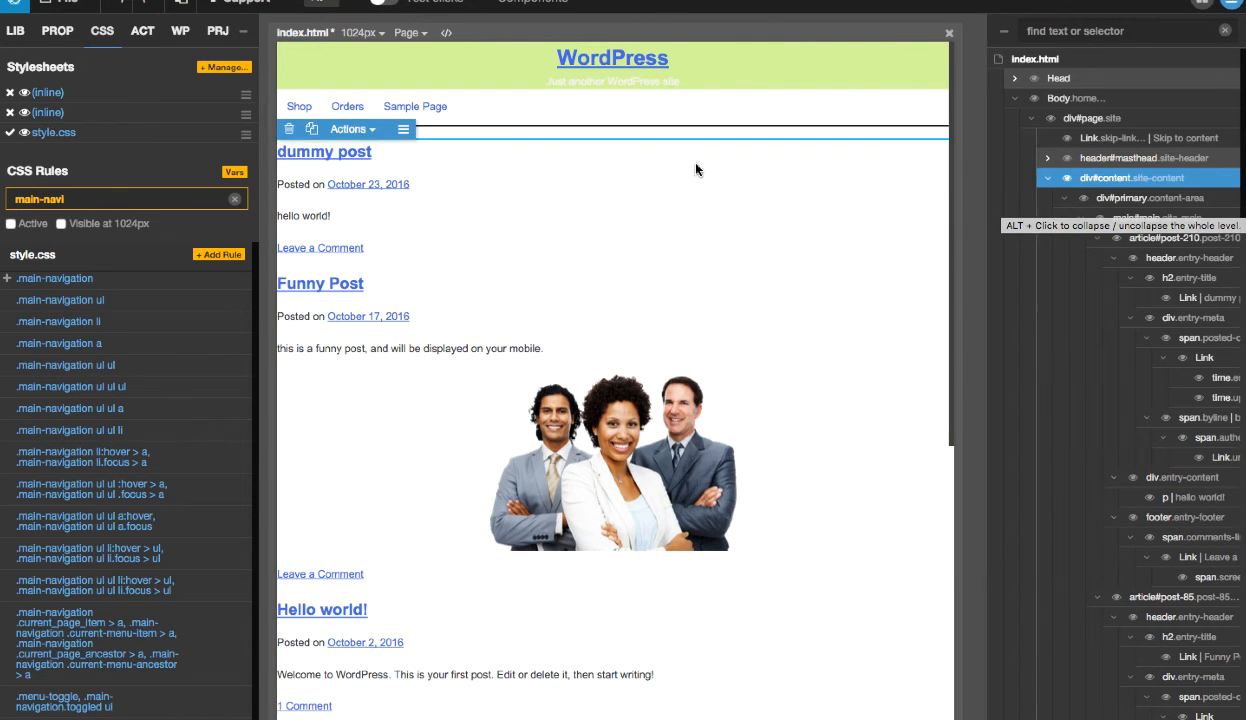
- Filter the CSS rules by "content" and examine the matching rules for one that styles the site content
{"action": "left_click", "coordinate": [110, 195]}
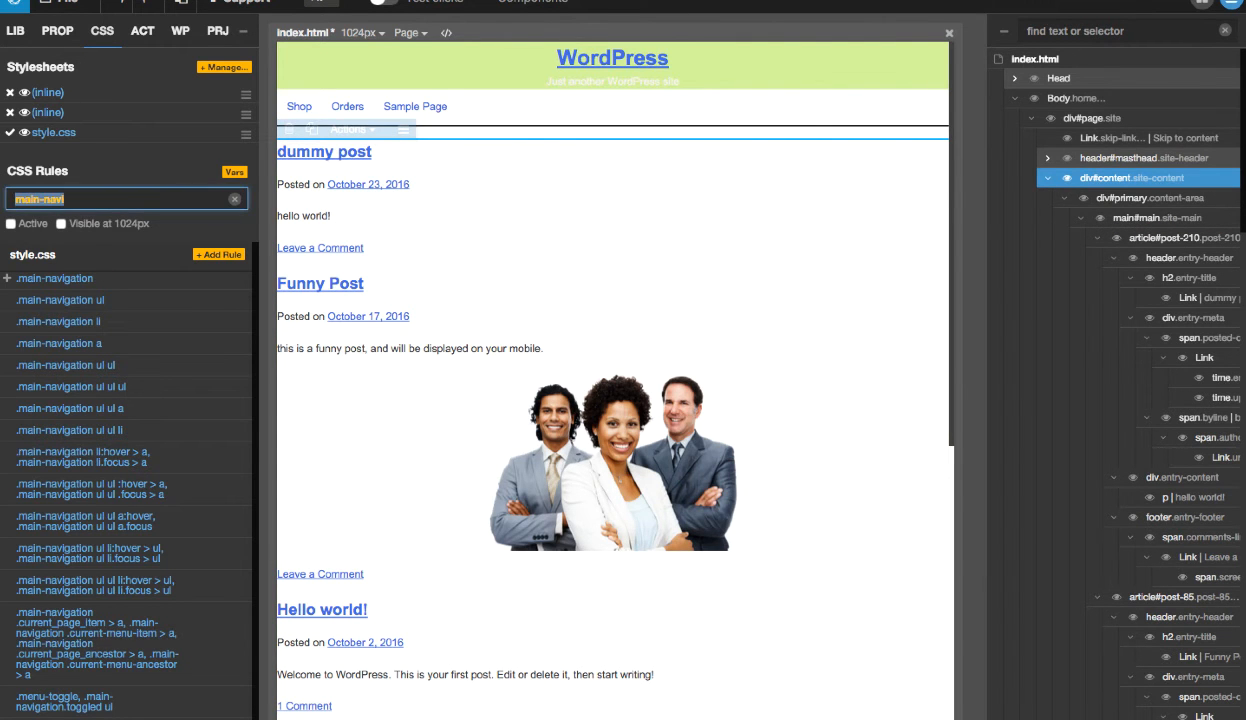
{"action": "key", "text": "BackSpace"}
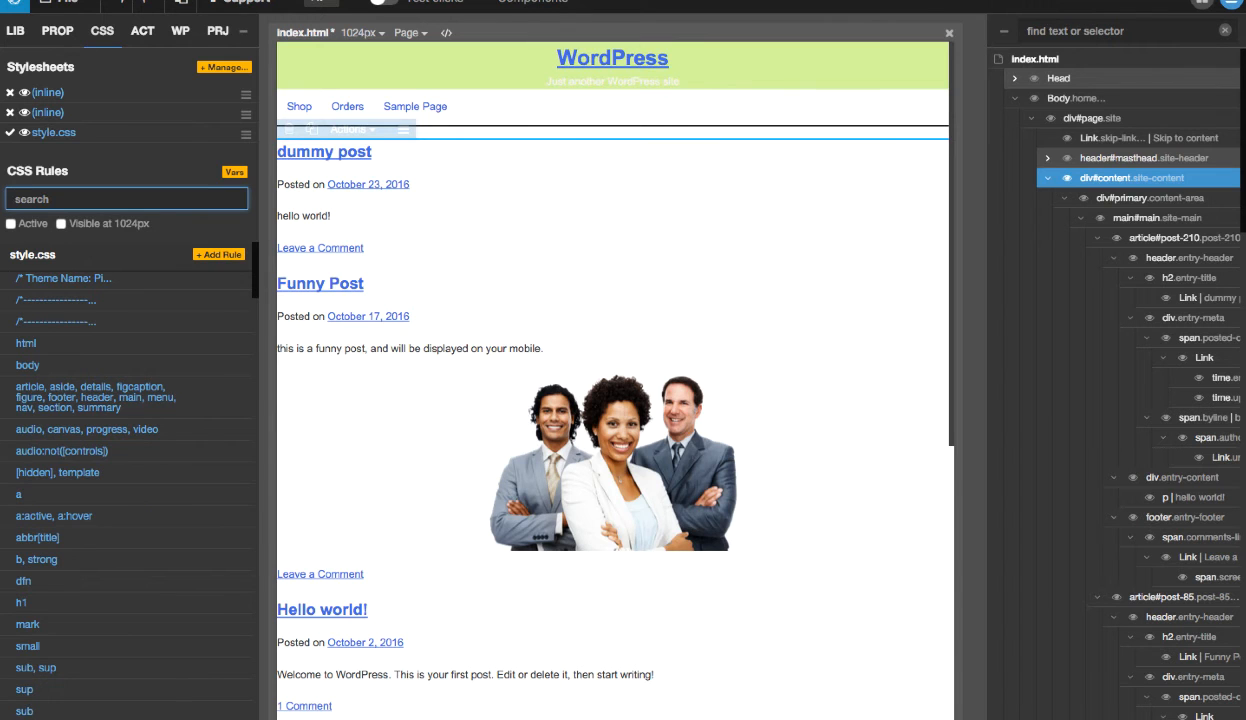
{"action": "type", "text": "content"}
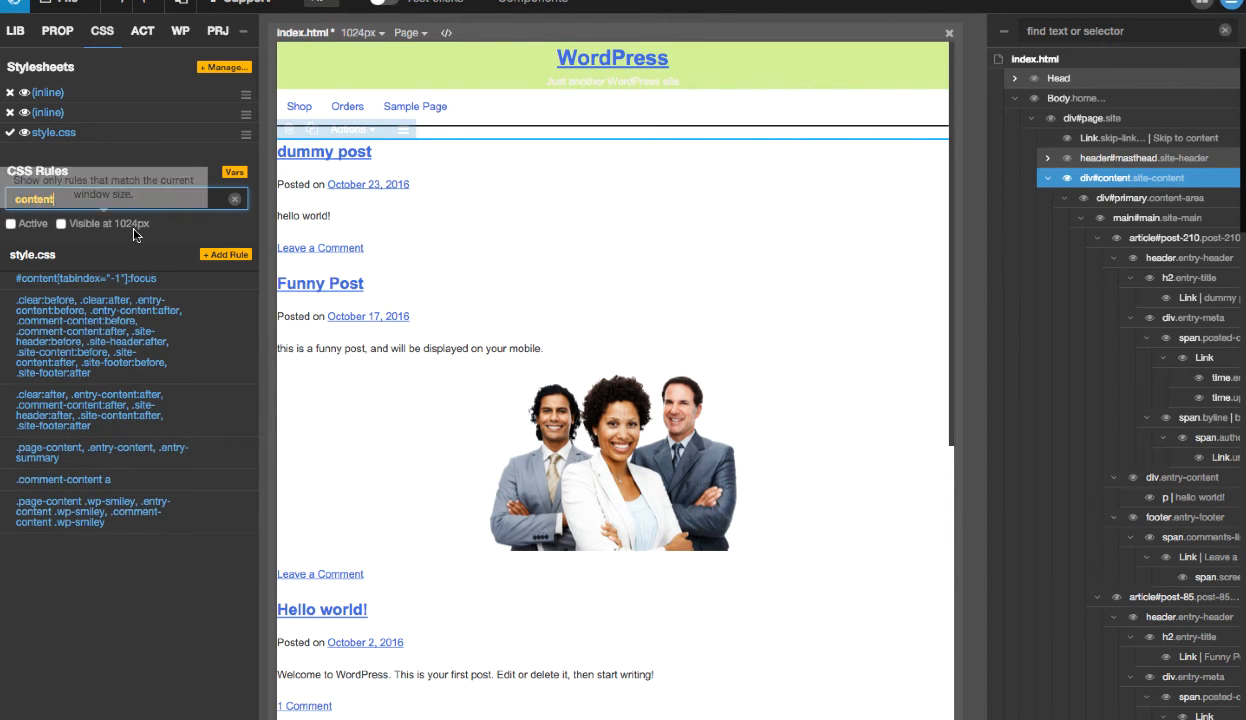
{"action": "mouse_move", "coordinate": [207, 288]}
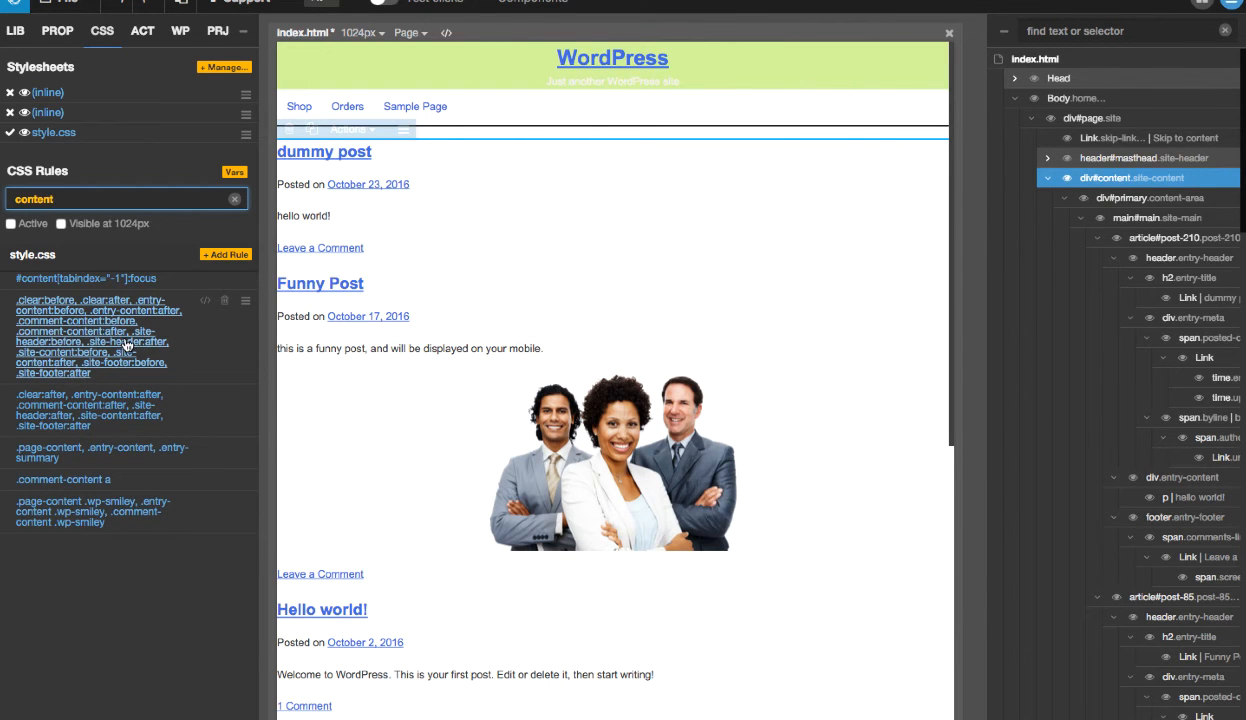
{"action": "mouse_move", "coordinate": [206, 307]}
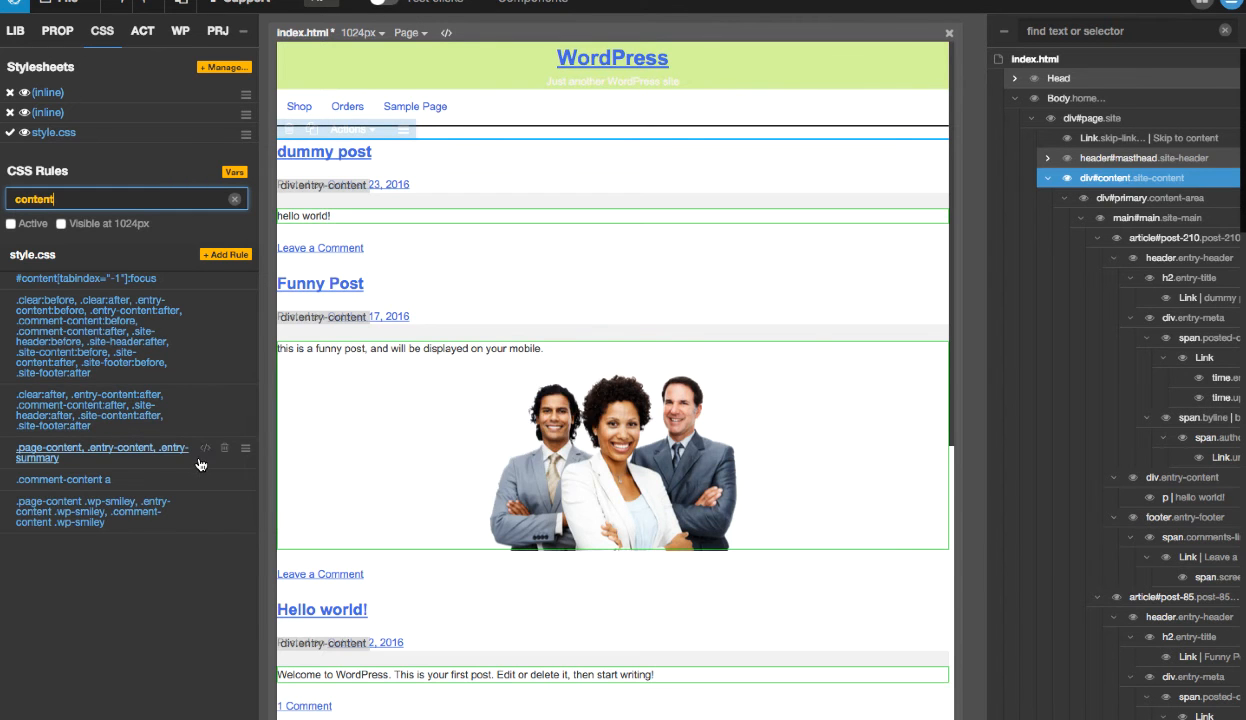
{"action": "mouse_move", "coordinate": [204, 452]}
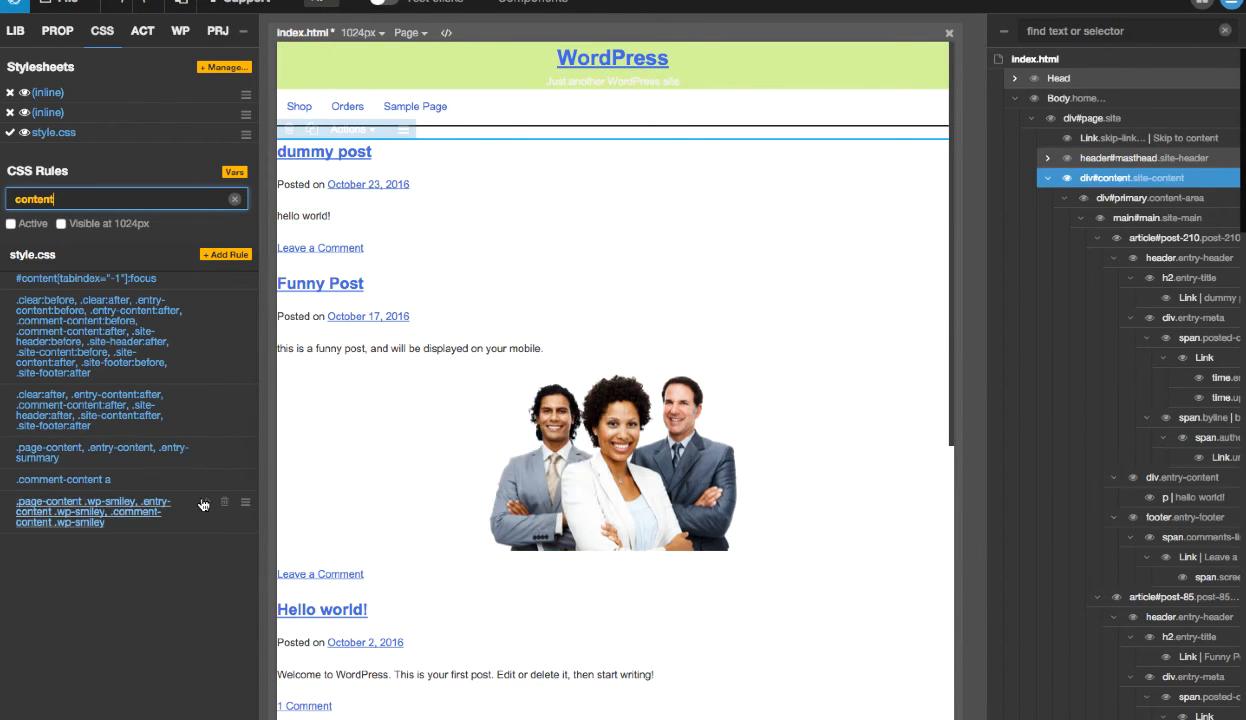
{"action": "mouse_move", "coordinate": [202, 487]}
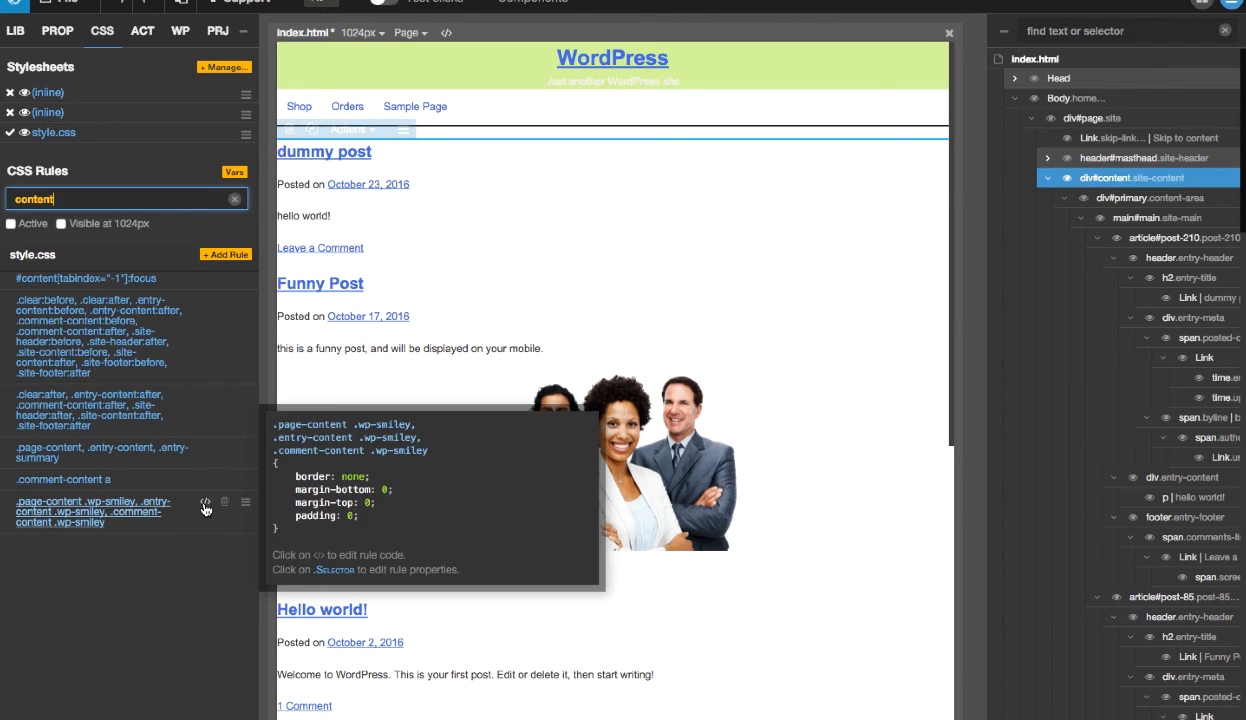
- Open the CSS rules of the selected element's .site-content class and create a new .site-content rule in style.css
{"action": "left_click", "coordinate": [62, 32]}
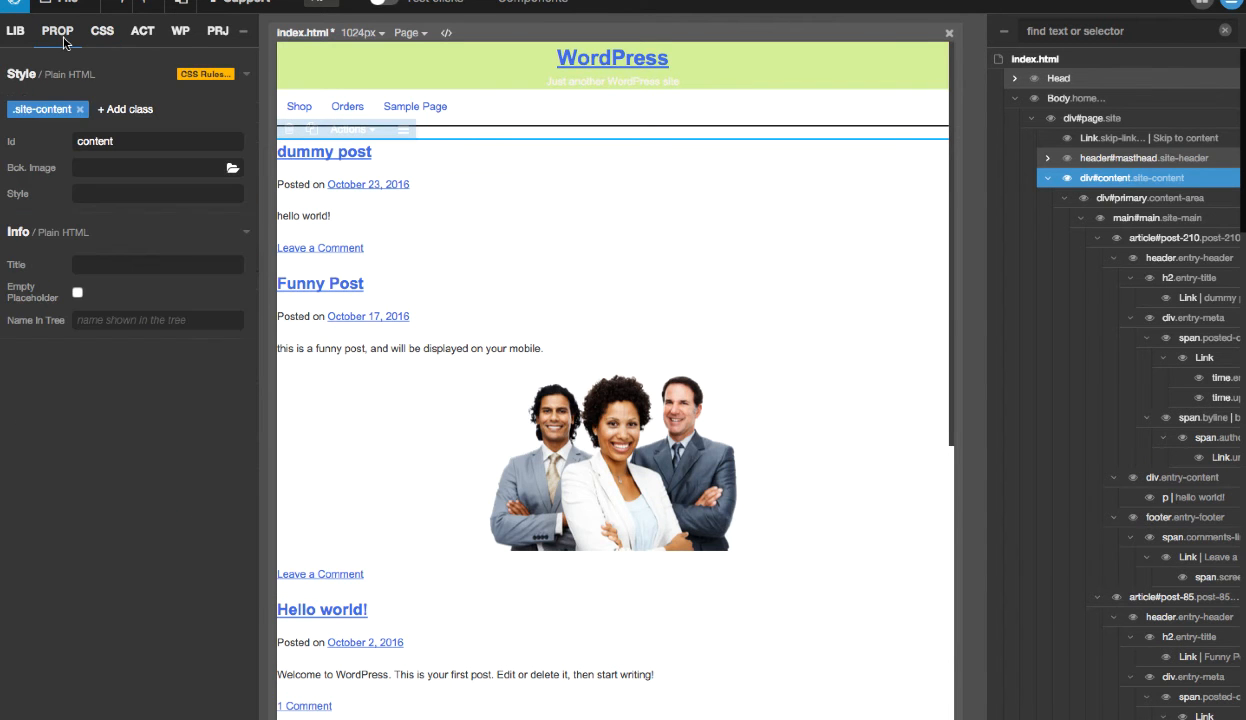
{"action": "left_click", "coordinate": [30, 110]}
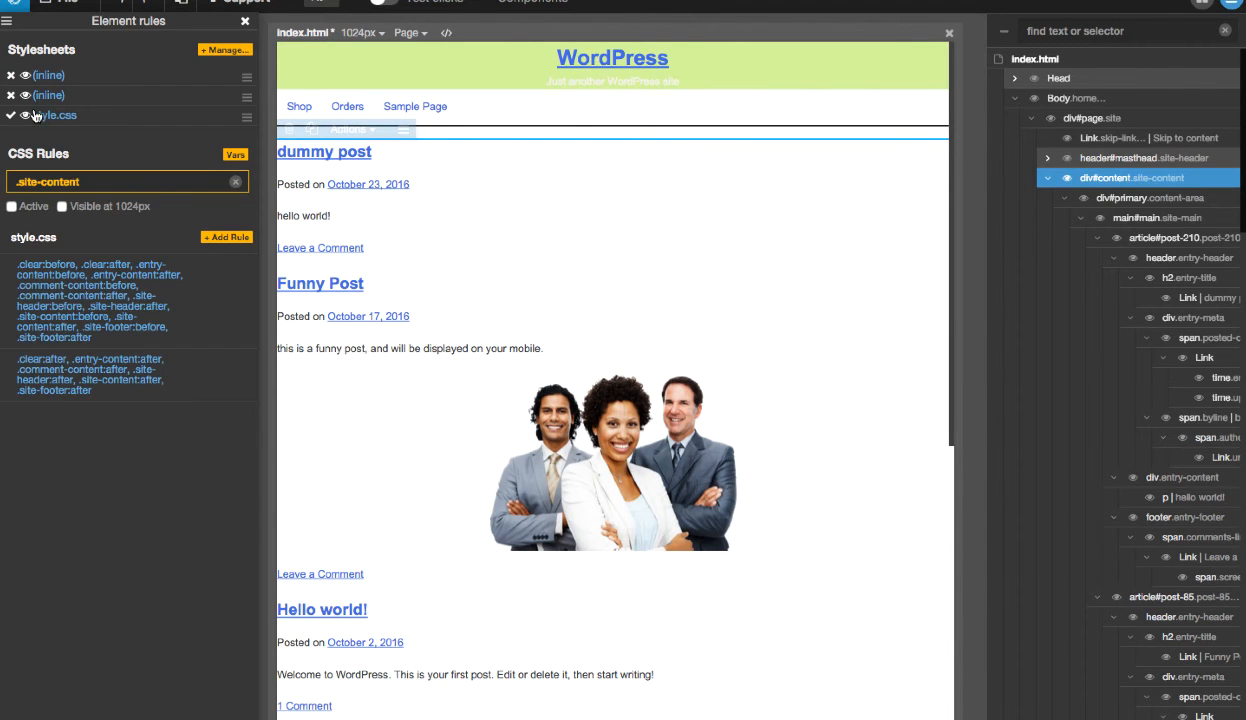
{"action": "left_click", "coordinate": [226, 237]}
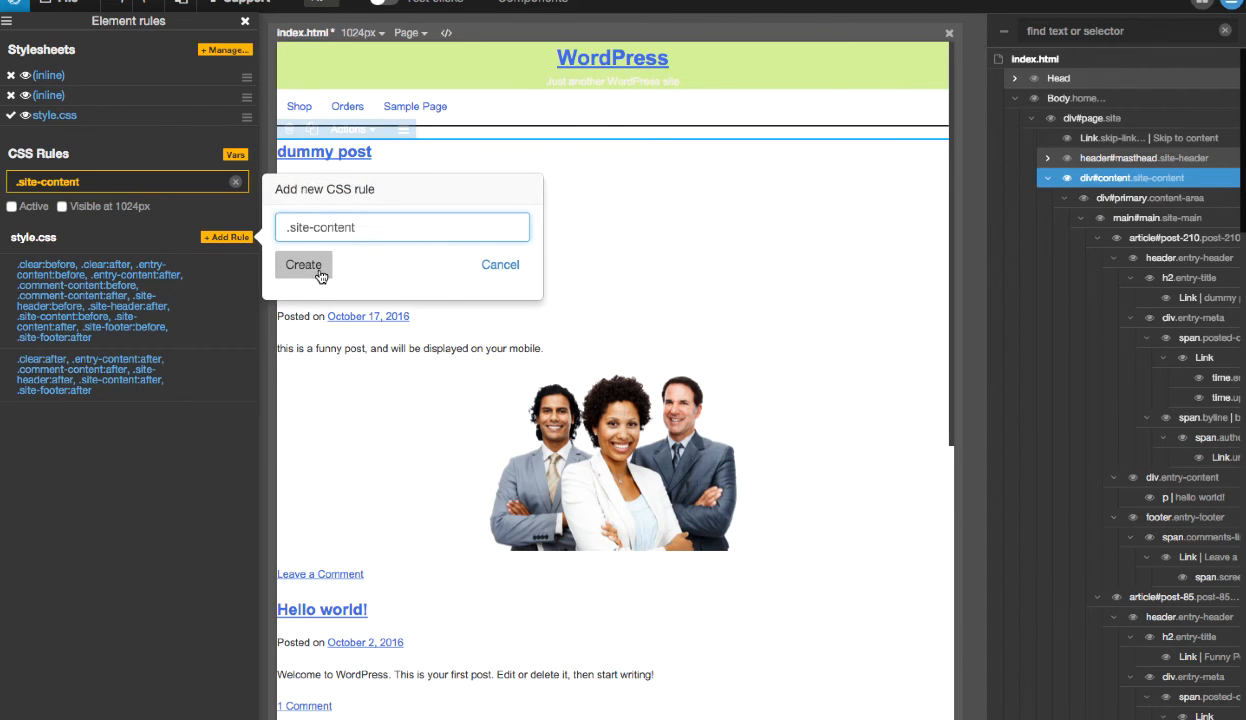
{"action": "left_click", "coordinate": [304, 265]}
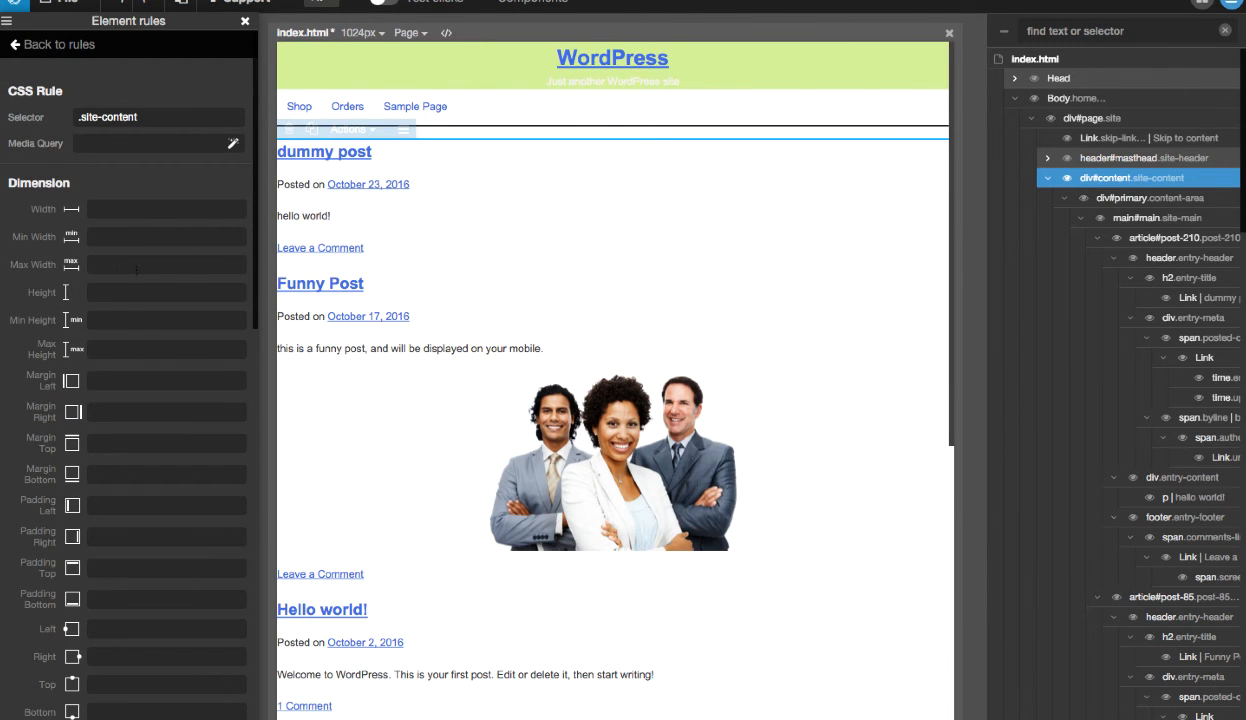
- Set the .site-content rule's max width to 960px and its left, right, top and bottom margins to auto
{"action": "type", "text": "960px"}
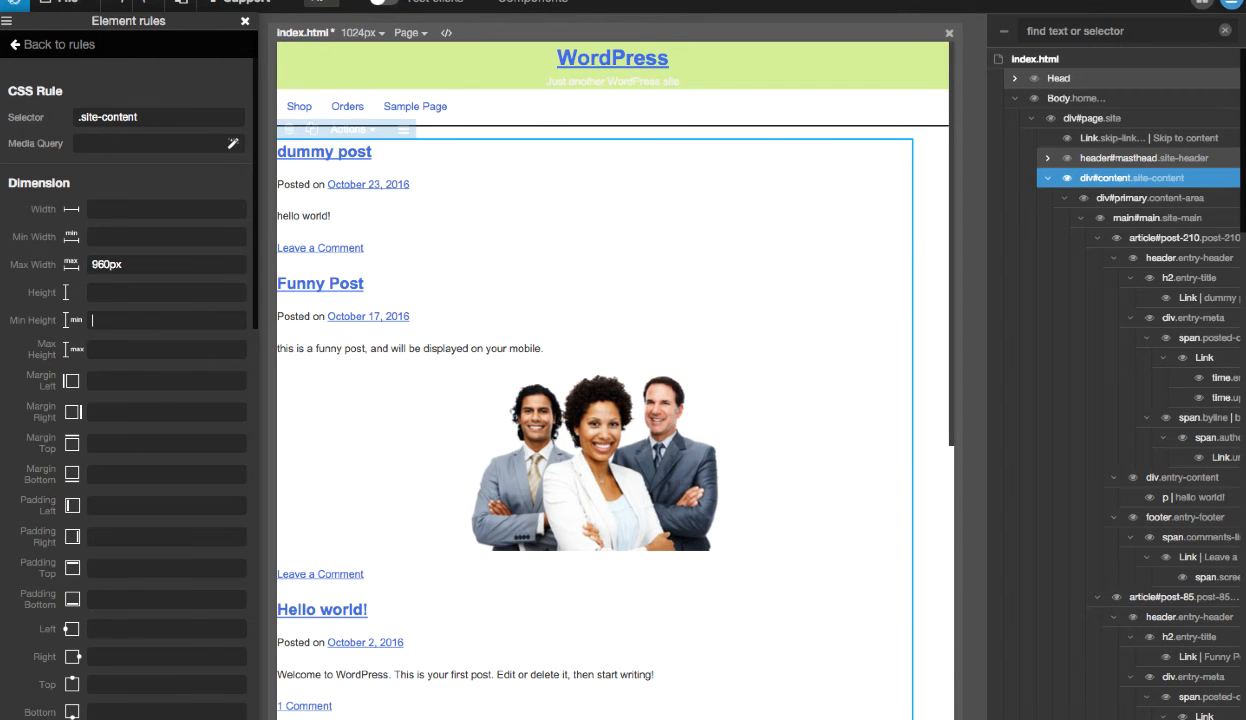
{"action": "type", "text": "autoauto"}
{"action": "key", "text": "Tab"}
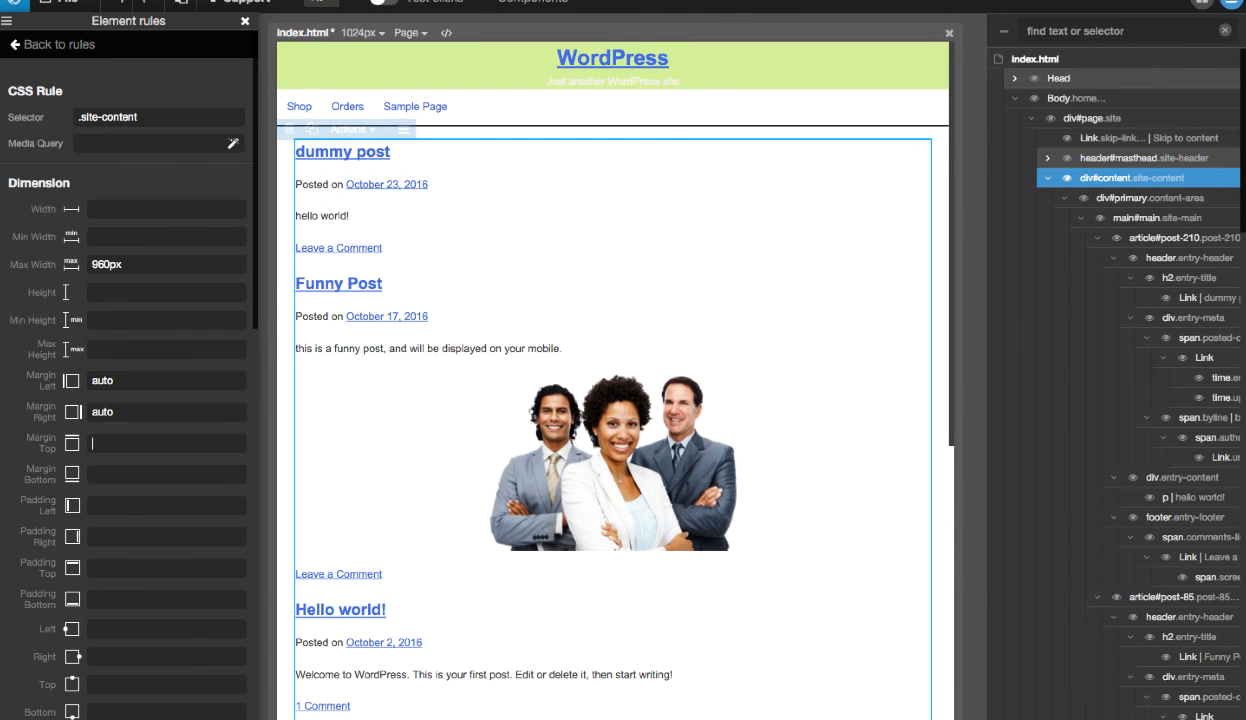
{"action": "type", "text": "auto"}
- Set the .site-content left and right padding to 10px and top and bottom padding to 0px, then close the element rules
{"action": "scroll", "coordinate": [141, 271], "scroll_direction": "down", "scroll_amount": 10}
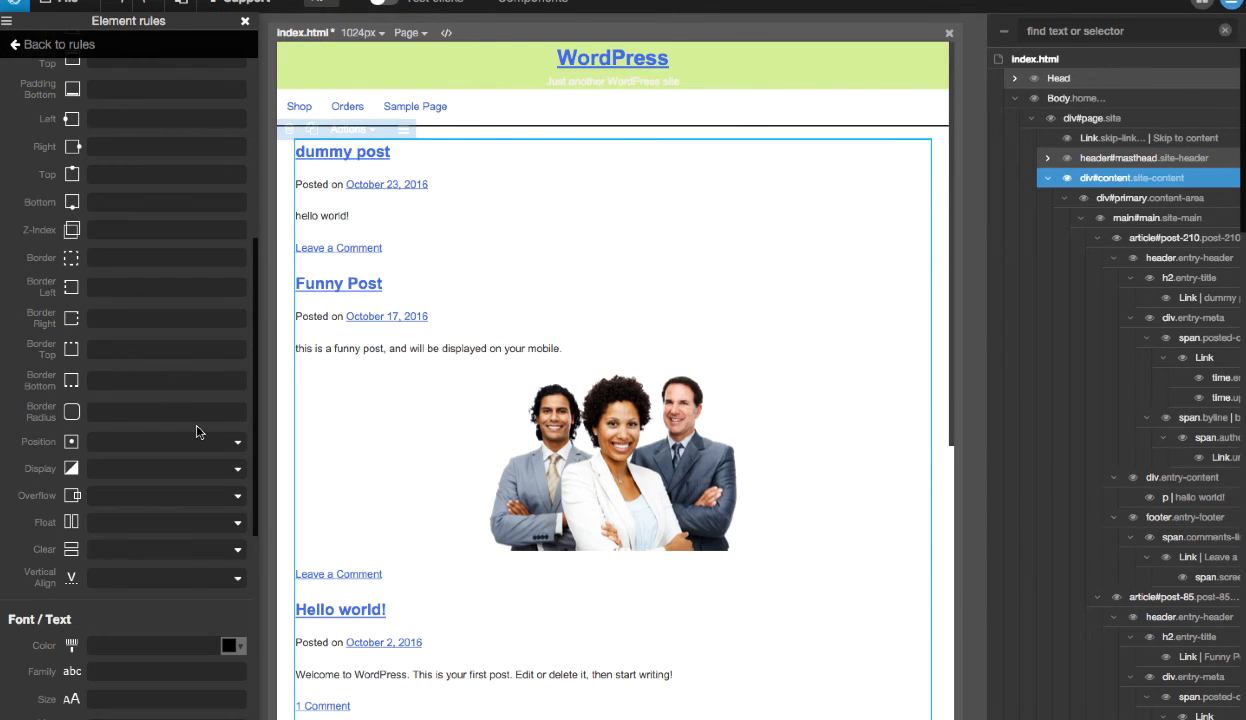
{"action": "scroll", "coordinate": [197, 432], "scroll_direction": "up", "scroll_amount": 6}
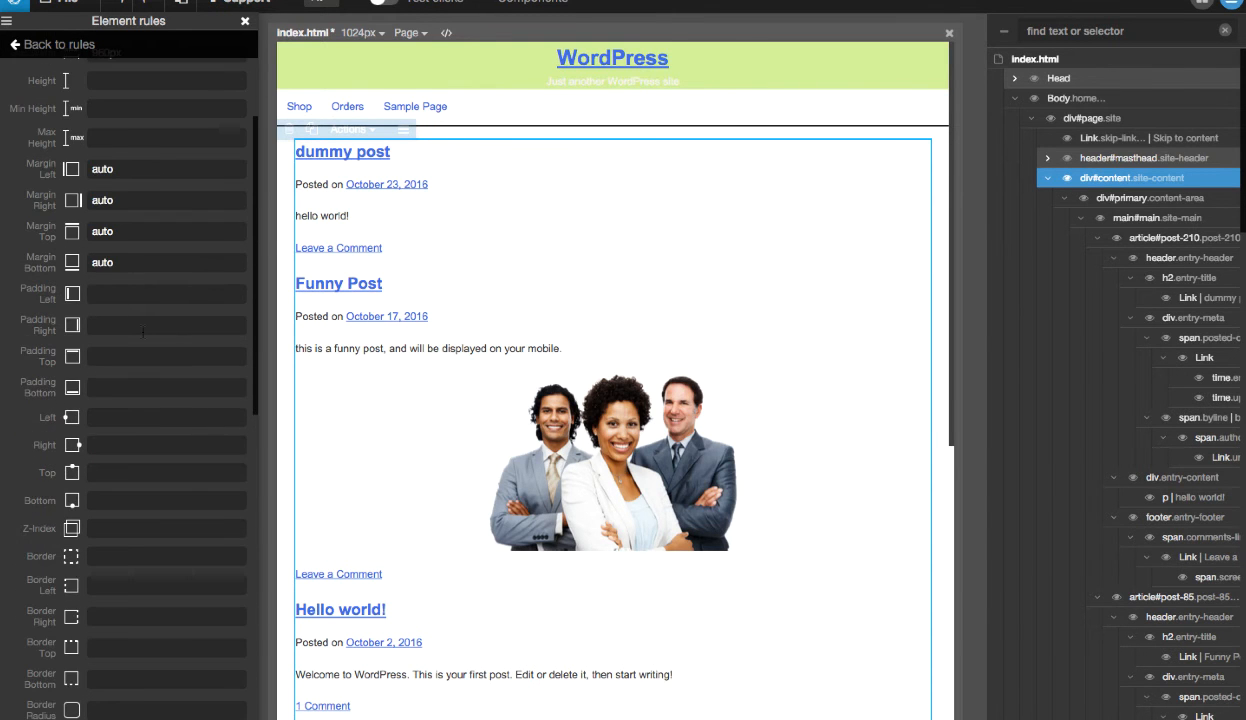
{"action": "type", "text": "10px"}
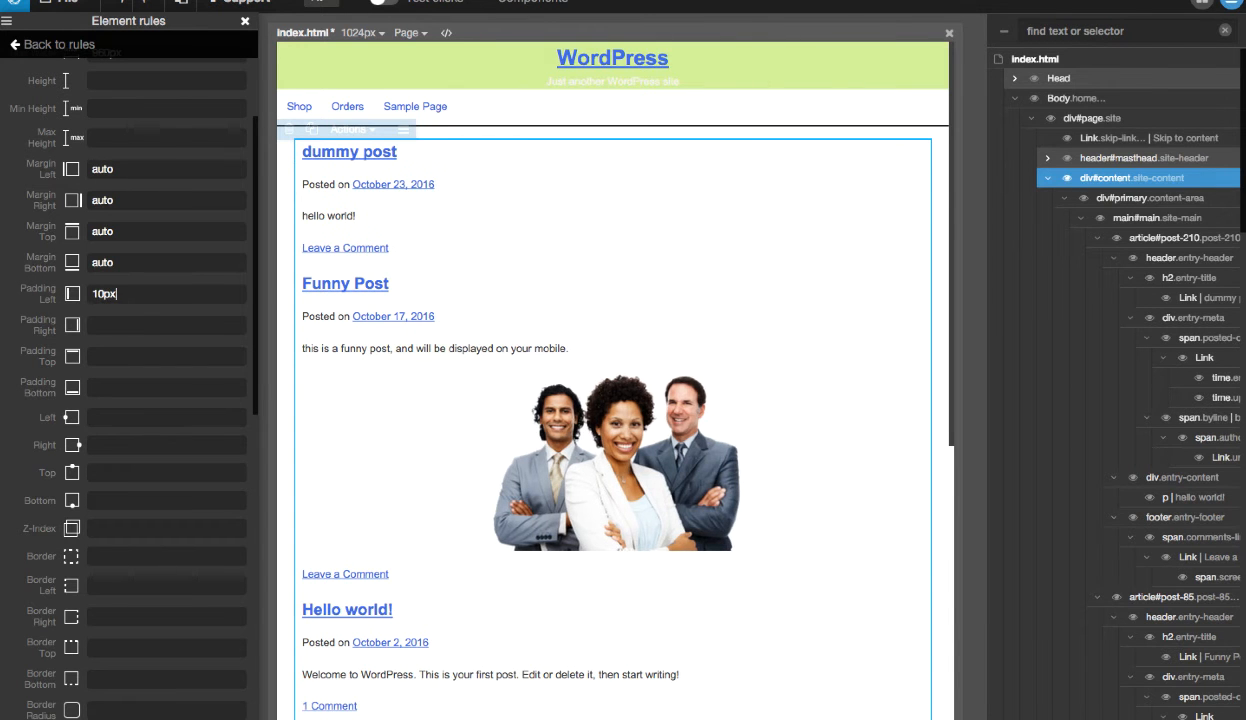
{"action": "type", "text": "10px"}
{"action": "key", "text": "Tab"}
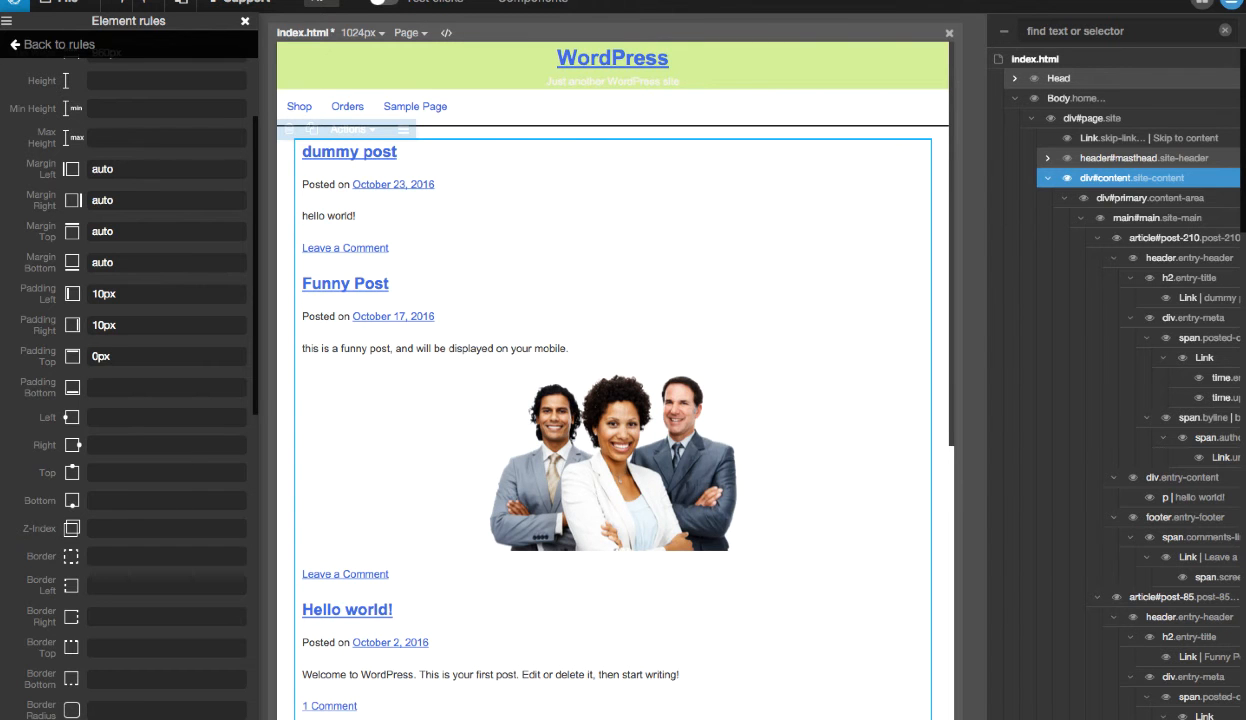
{"action": "type", "text": "0px"}
{"action": "left_click", "coordinate": [90, 45]}
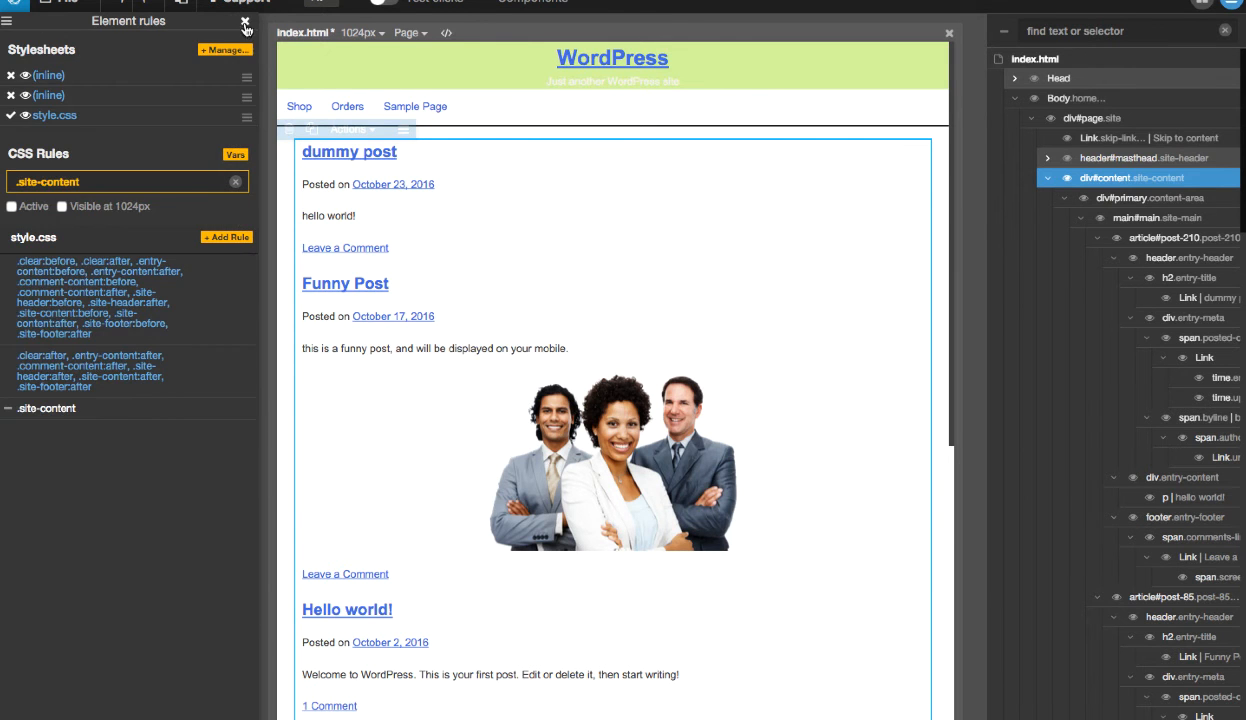
{"action": "left_click", "coordinate": [245, 21]}
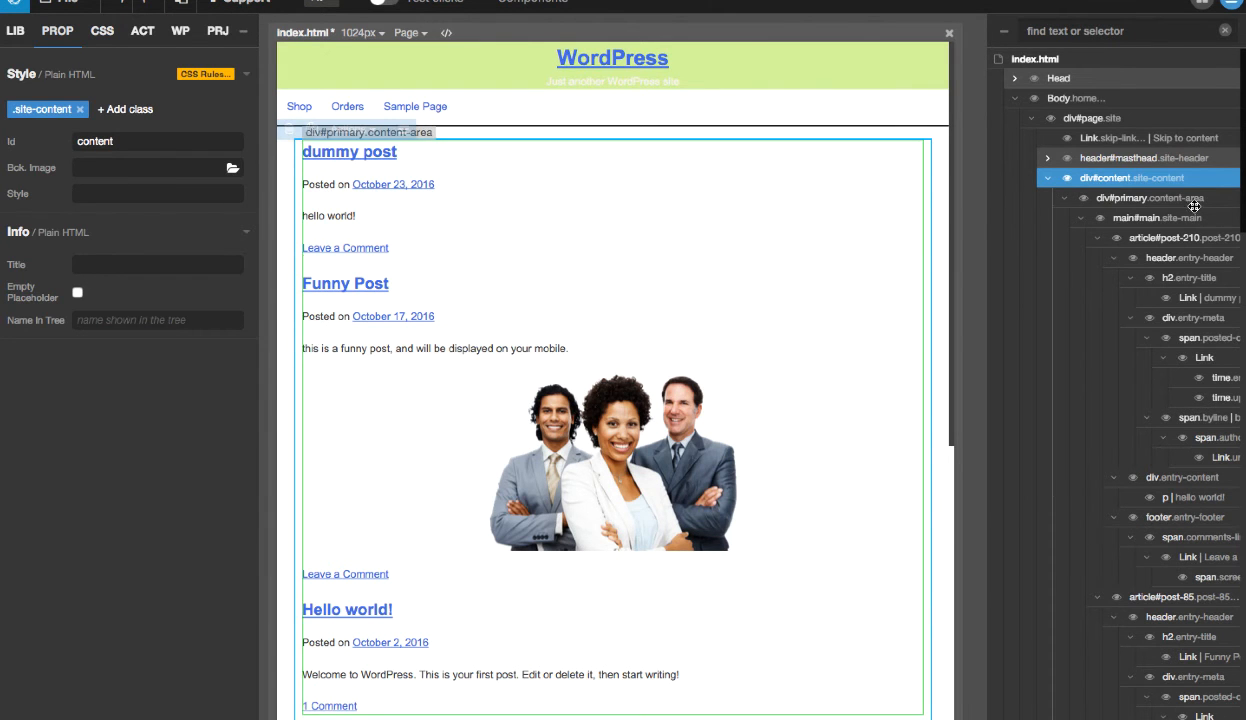
- Collapse div#primary.content-area and aside#secondary.widget-area in the page tree, then select the primary content area
{"action": "left_click", "coordinate": [1160, 200]}
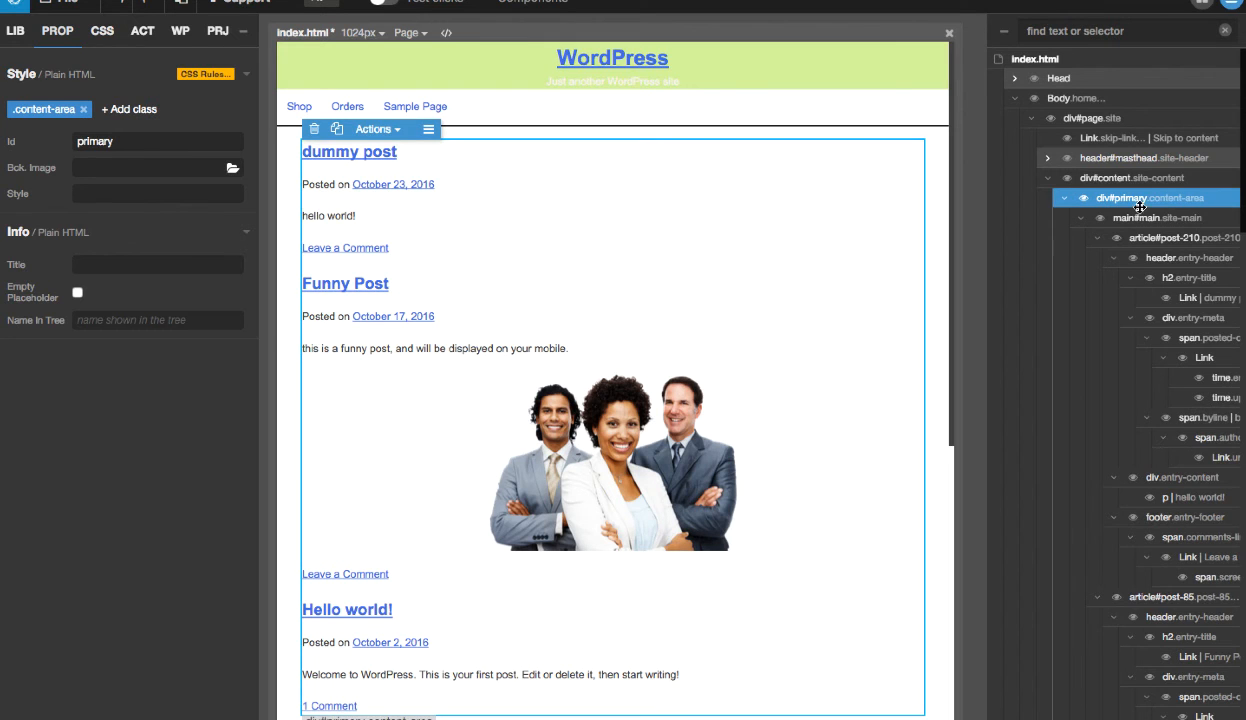
{"action": "left_click", "coordinate": [1064, 198]}
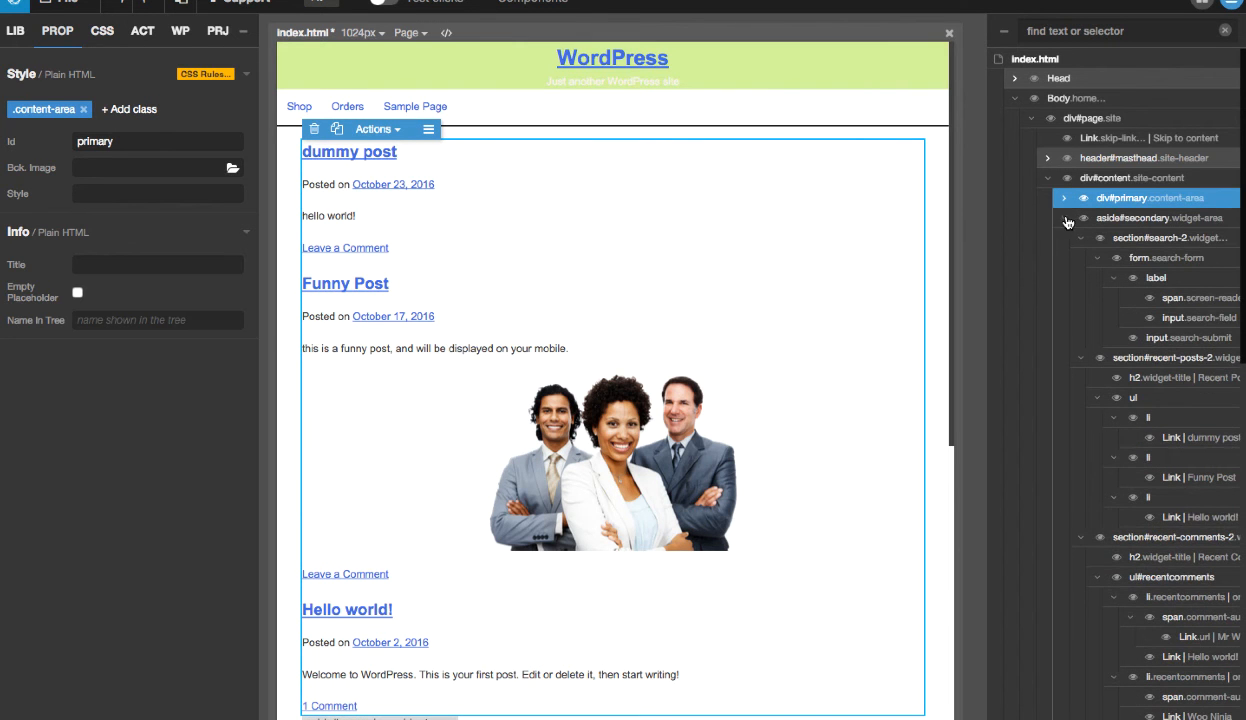
{"action": "left_click", "coordinate": [1064, 218]}
{"action": "left_click", "coordinate": [1162, 220]}
{"action": "left_click", "coordinate": [1118, 198]}
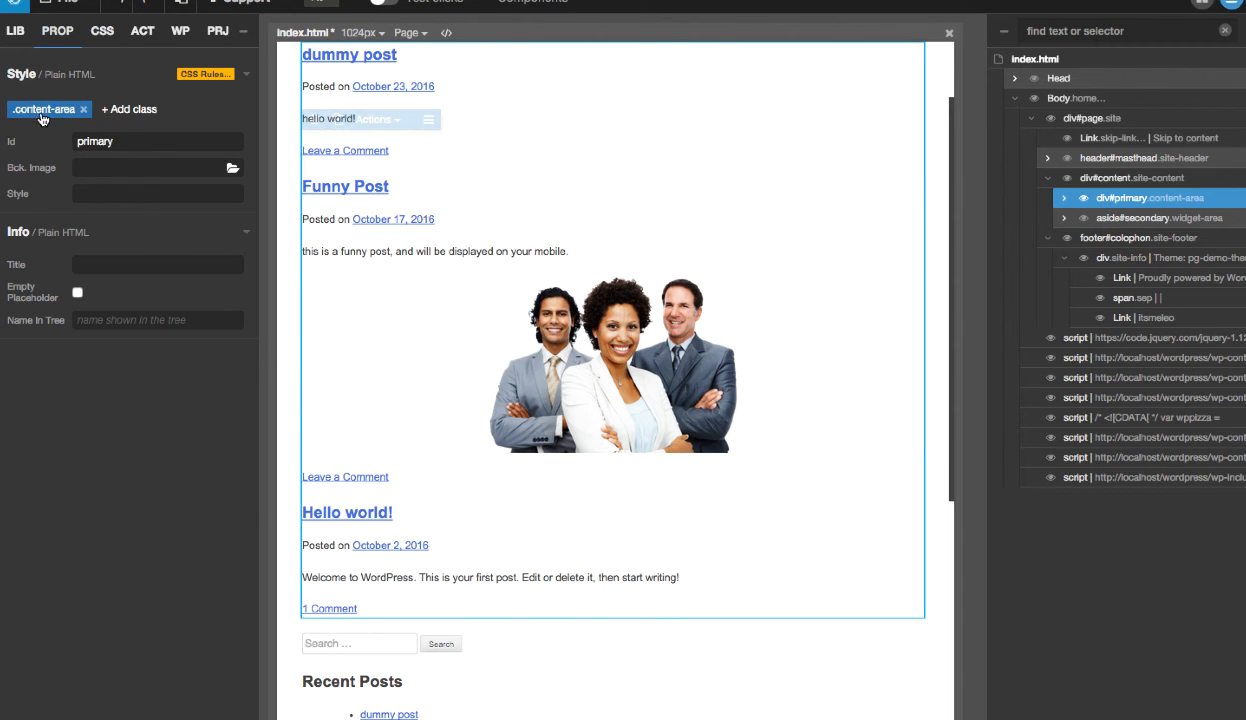
- Create a .content-area rule in style.css for the selected element and set its width to 67%
{"action": "left_click", "coordinate": [38, 112]}
{"action": "left_click", "coordinate": [226, 237]}
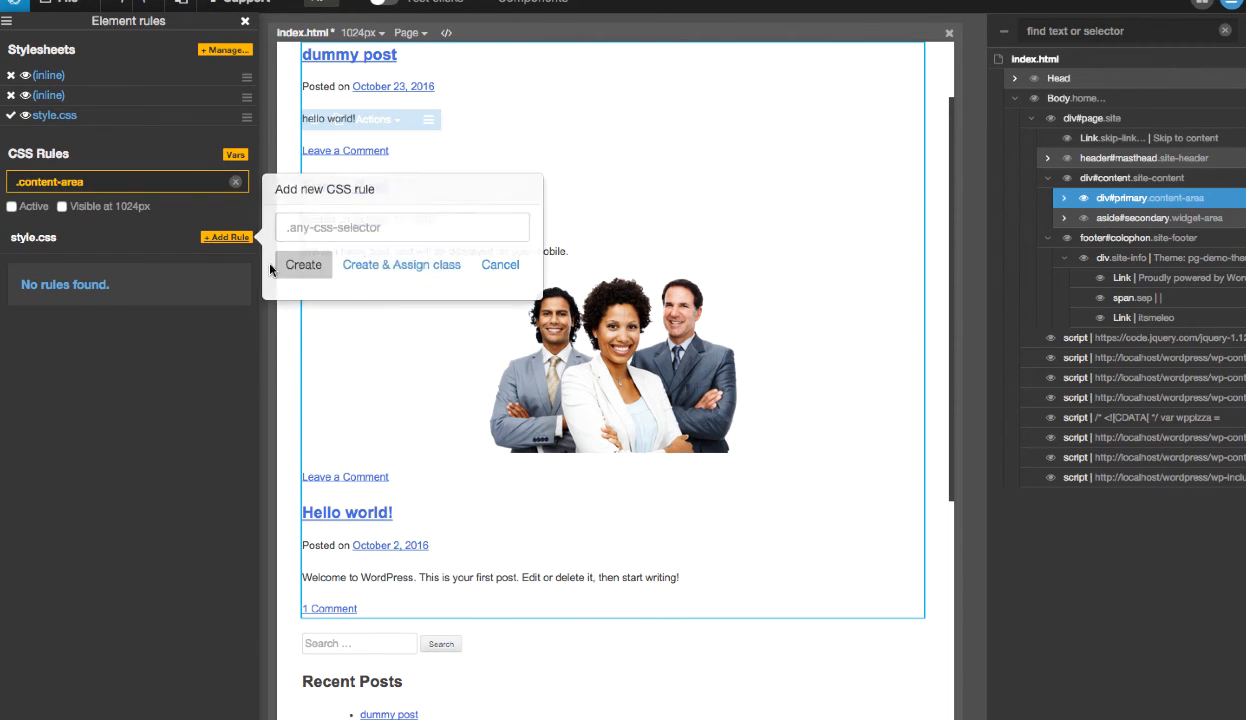
{"action": "left_click", "coordinate": [300, 258]}
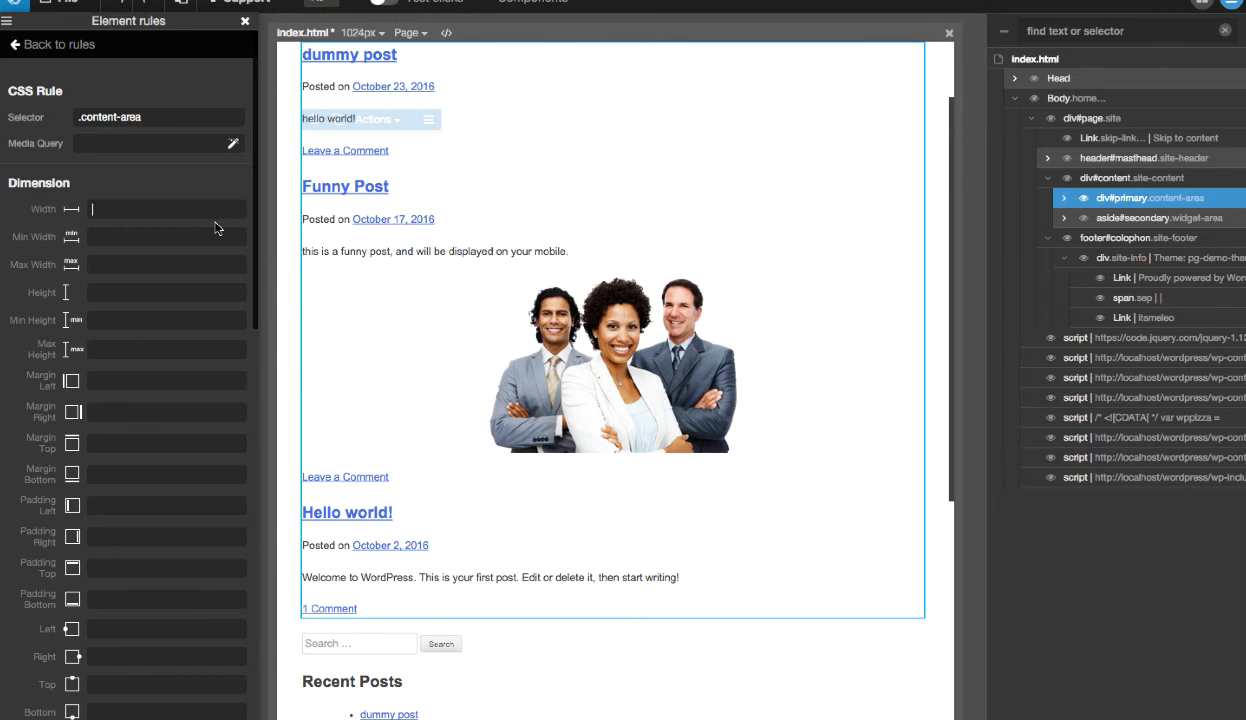
{"action": "type", "text": "6"}
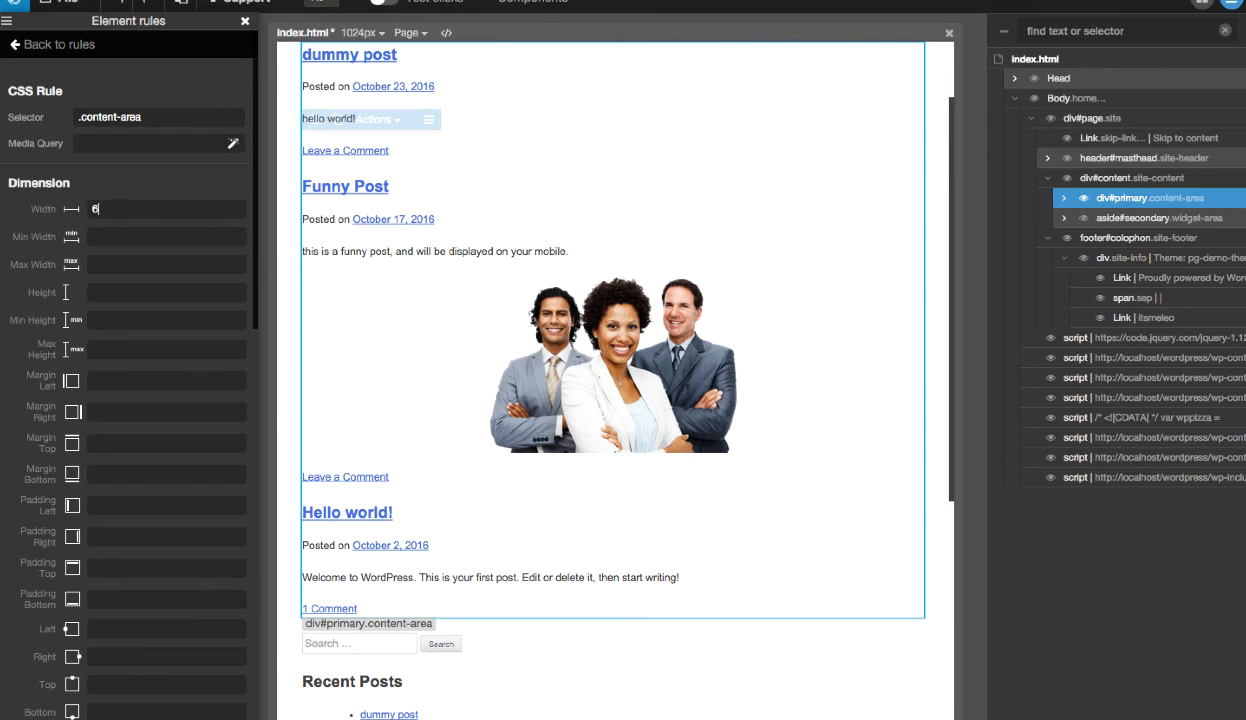
{"action": "type", "text": "5%"}
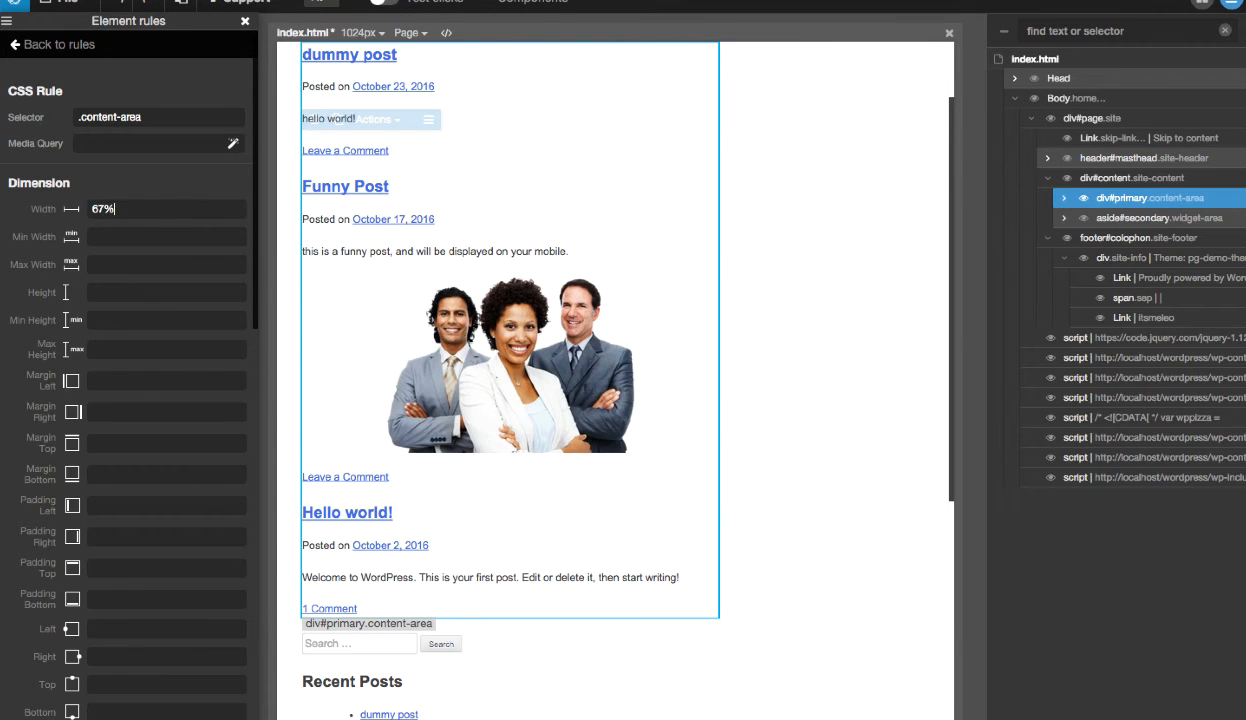
- Set the .content-area rule's float to Left and clear to Both, and return to the rules list
{"action": "scroll", "coordinate": [220, 280], "scroll_direction": "down", "scroll_amount": 8}
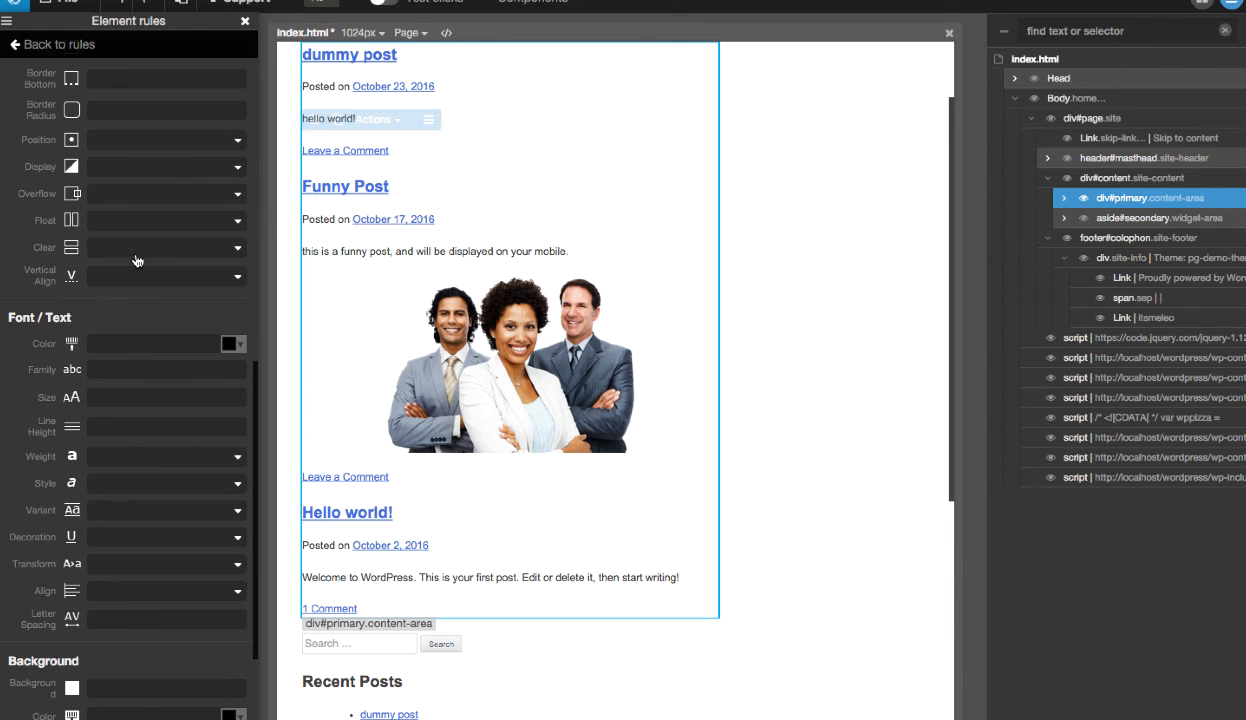
{"action": "left_click", "coordinate": [101, 221]}
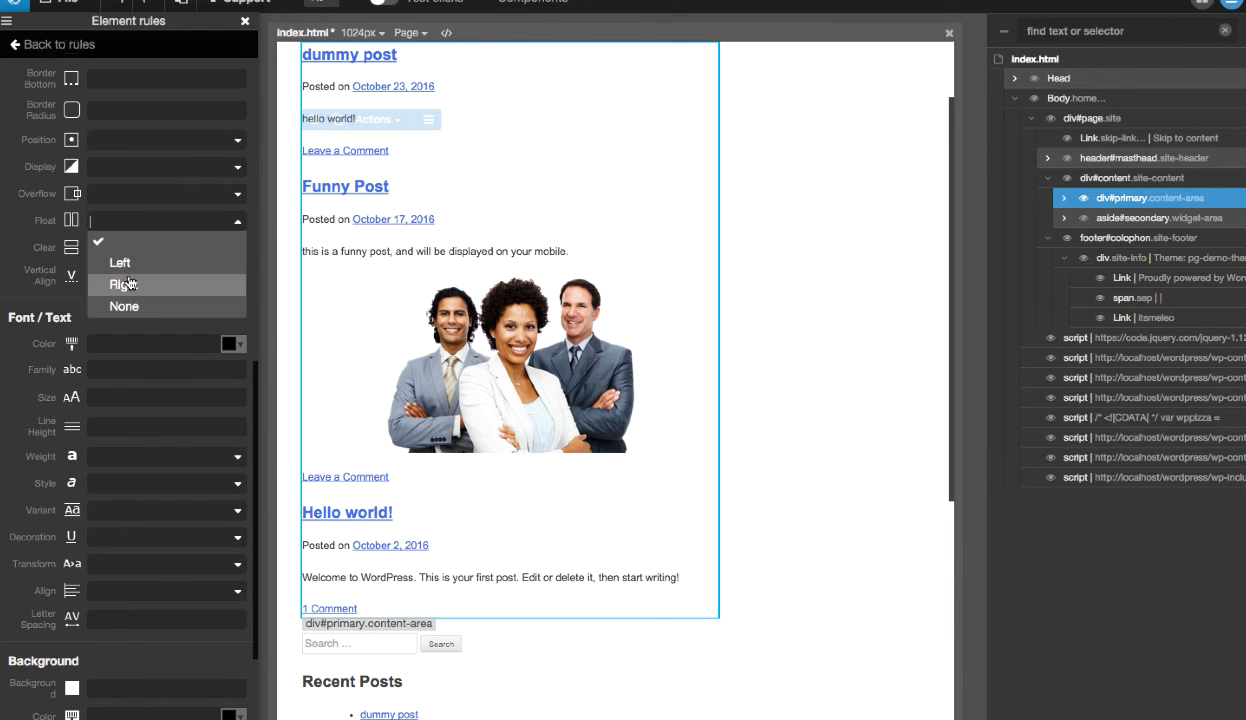
{"action": "left_click", "coordinate": [125, 263]}
{"action": "left_click", "coordinate": [121, 252]}
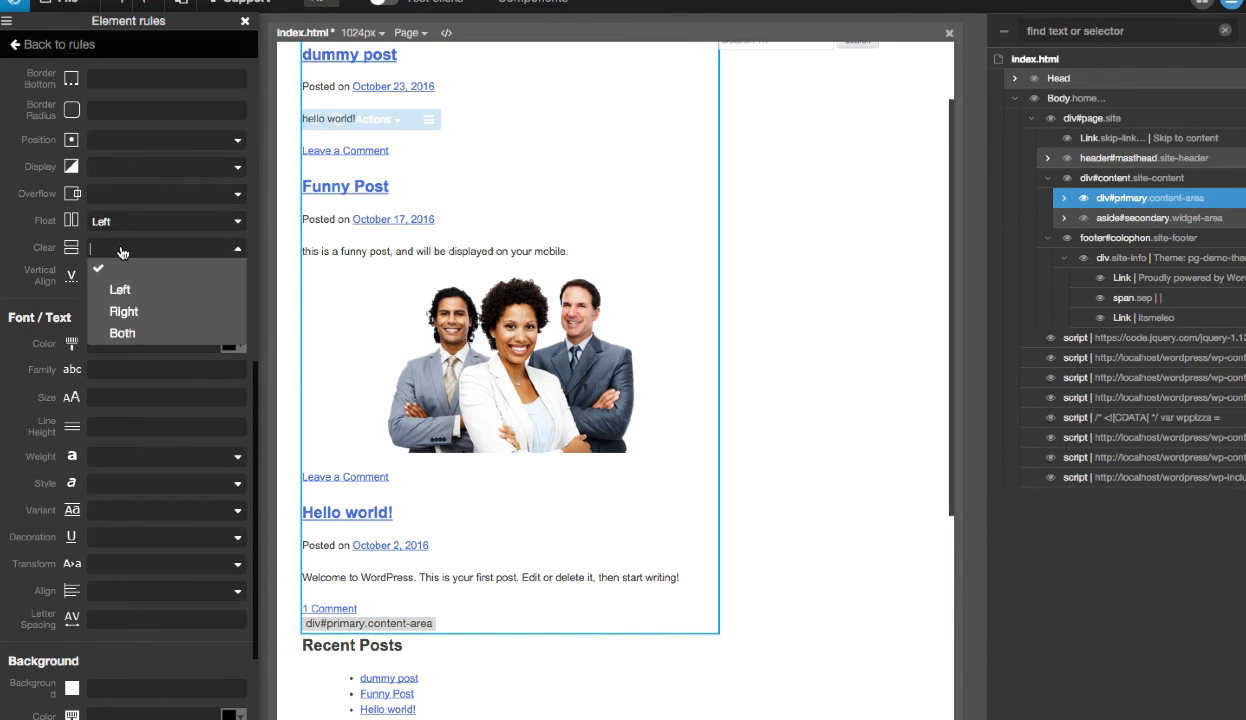
{"action": "left_click", "coordinate": [111, 325]}
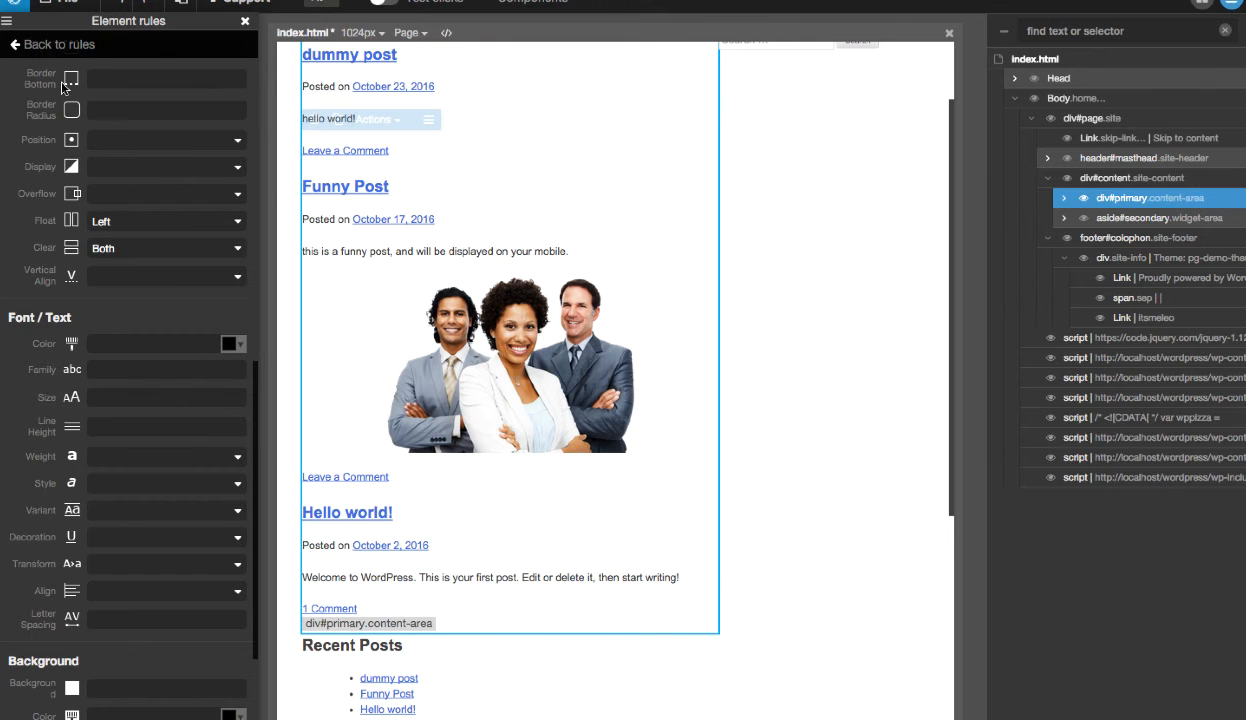
{"action": "left_click", "coordinate": [84, 44]}
- Select aside#secondary, create a .widget-area rule for it in style.css, and set its width to 33%
{"action": "left_click", "coordinate": [1165, 218]}
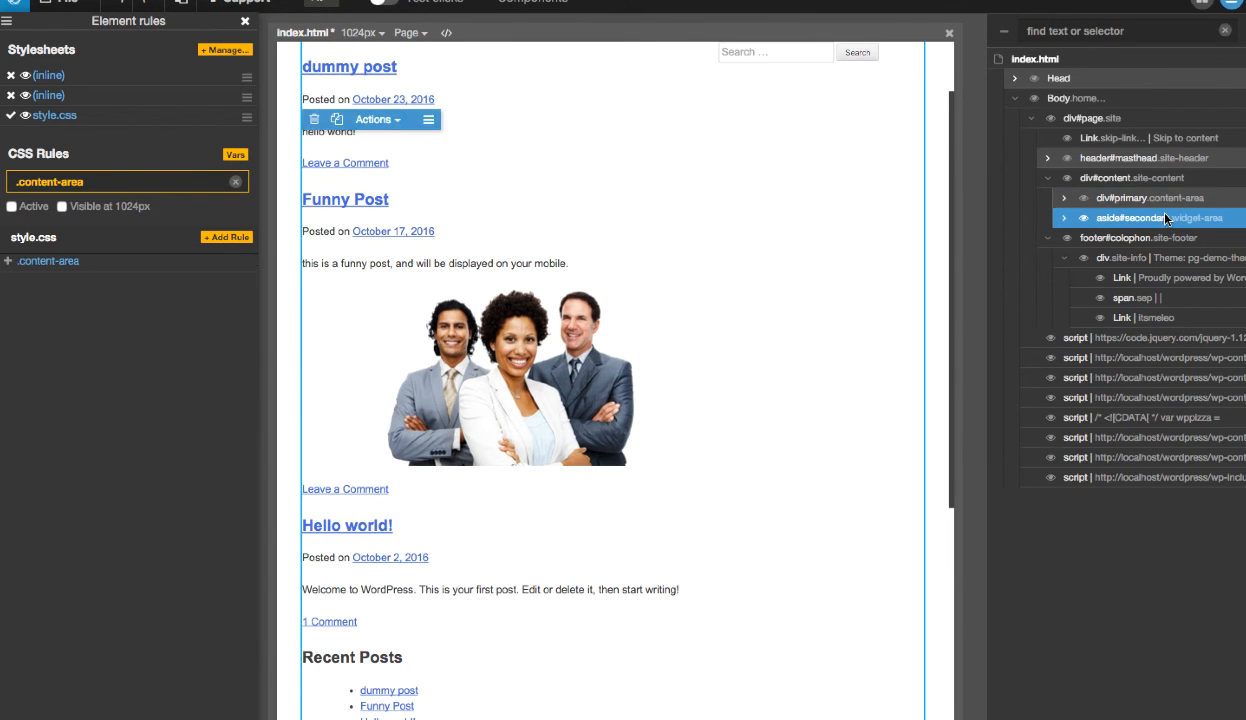
{"action": "left_click", "coordinate": [245, 21]}
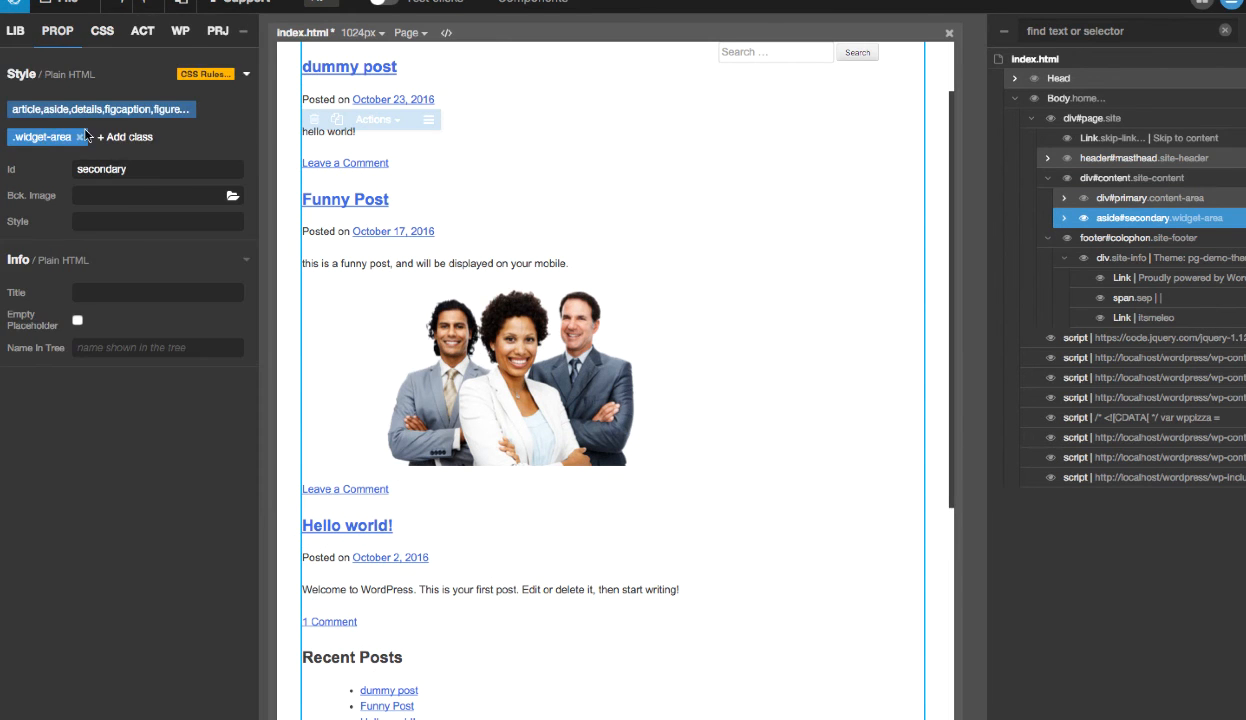
{"action": "left_click", "coordinate": [42, 136]}
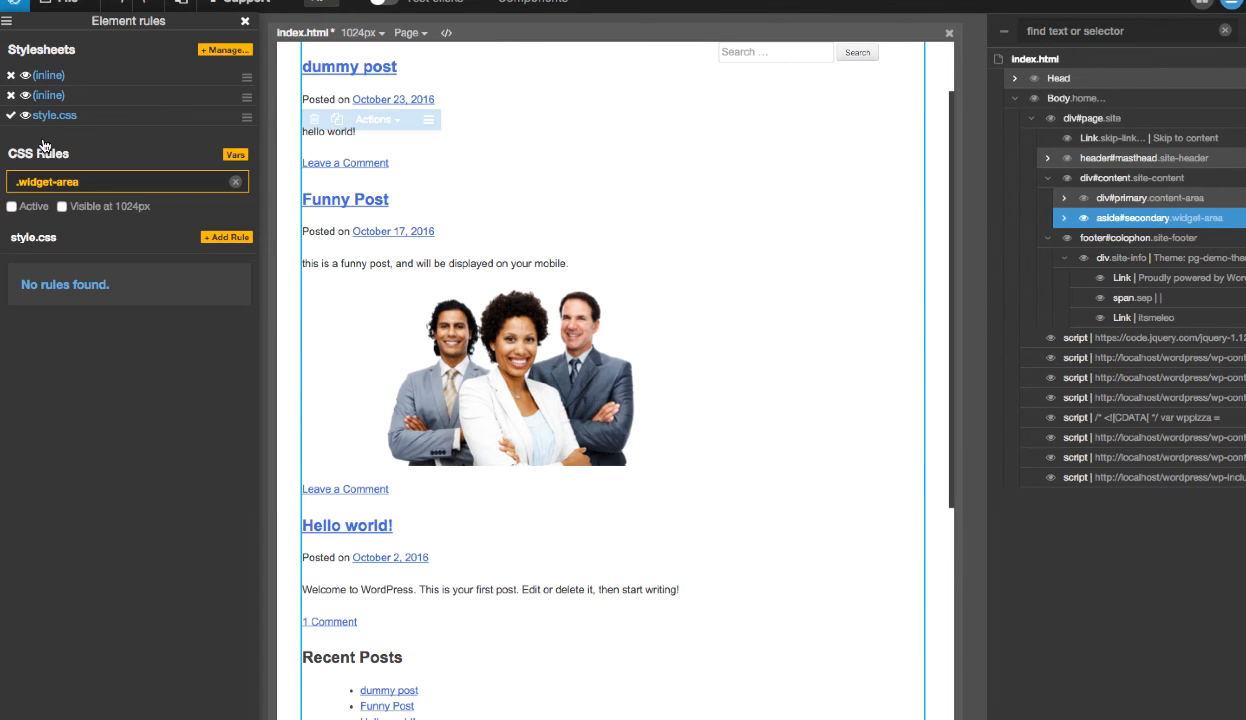
{"action": "left_click", "coordinate": [243, 239]}
{"action": "left_click", "coordinate": [308, 344]}
{"action": "scroll", "coordinate": [157, 325], "scroll_direction": "down", "scroll_amount": 5}
{"action": "scroll", "coordinate": [157, 325], "scroll_direction": "up", "scroll_amount": 8}
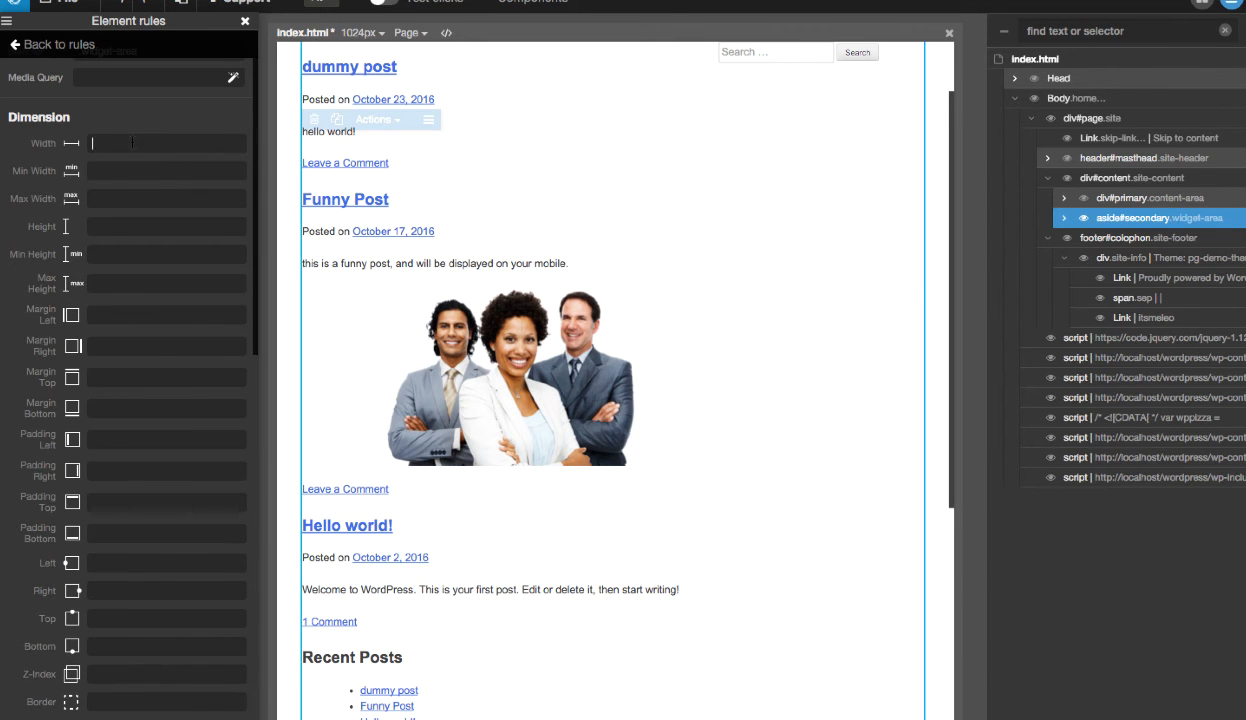
{"action": "type", "text": "33%"}
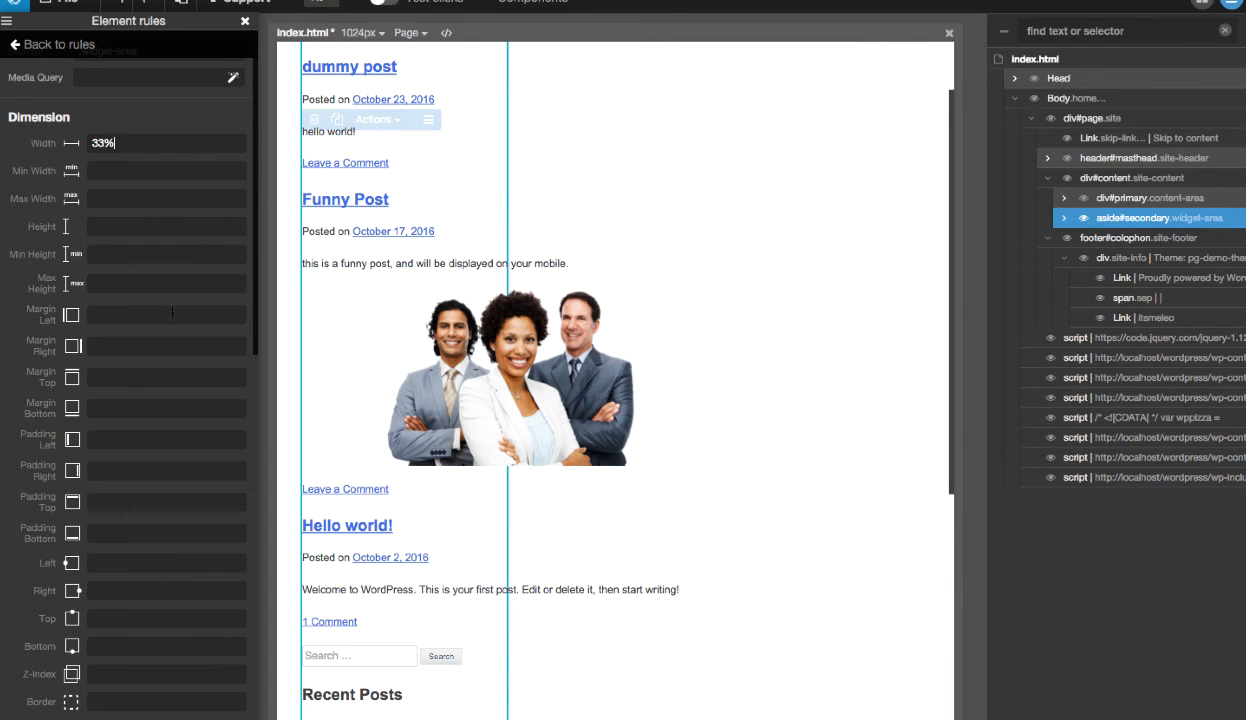
- Set the .widget-area rule's float to Right after trying Left
{"action": "scroll", "coordinate": [173, 322], "scroll_direction": "down", "scroll_amount": 8}
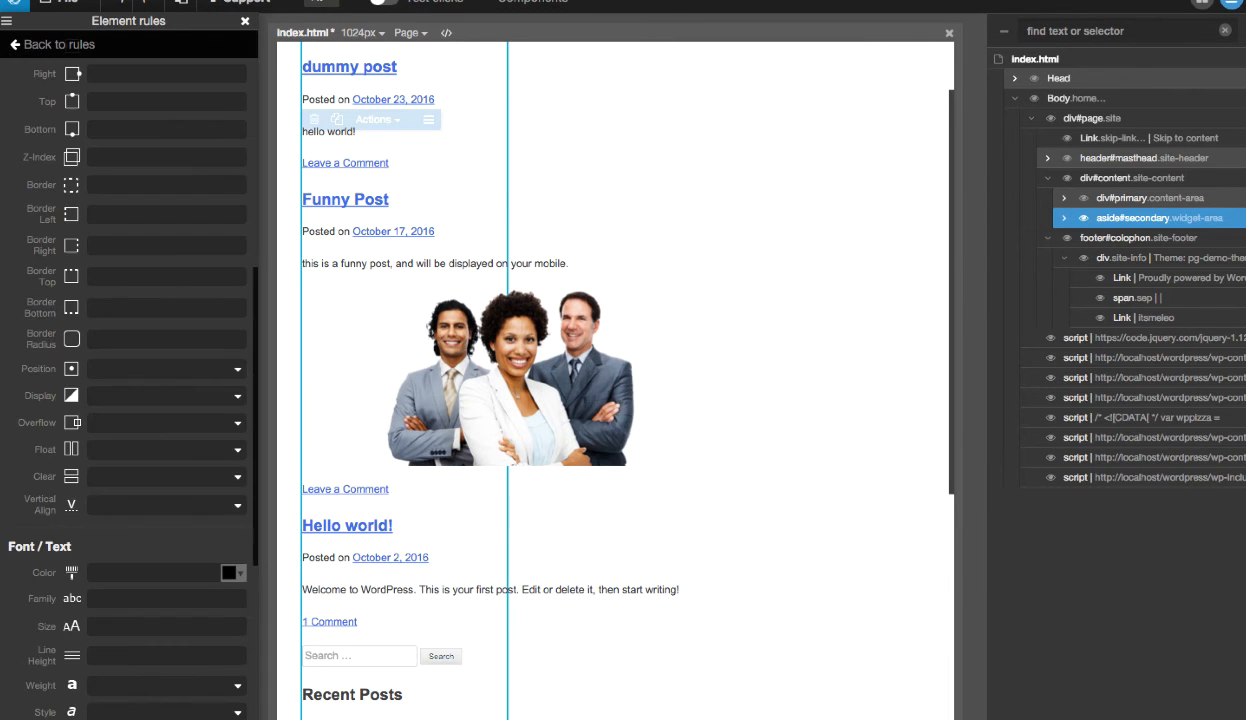
{"action": "left_click", "coordinate": [140, 450]}
{"action": "left_click", "coordinate": [120, 491]}
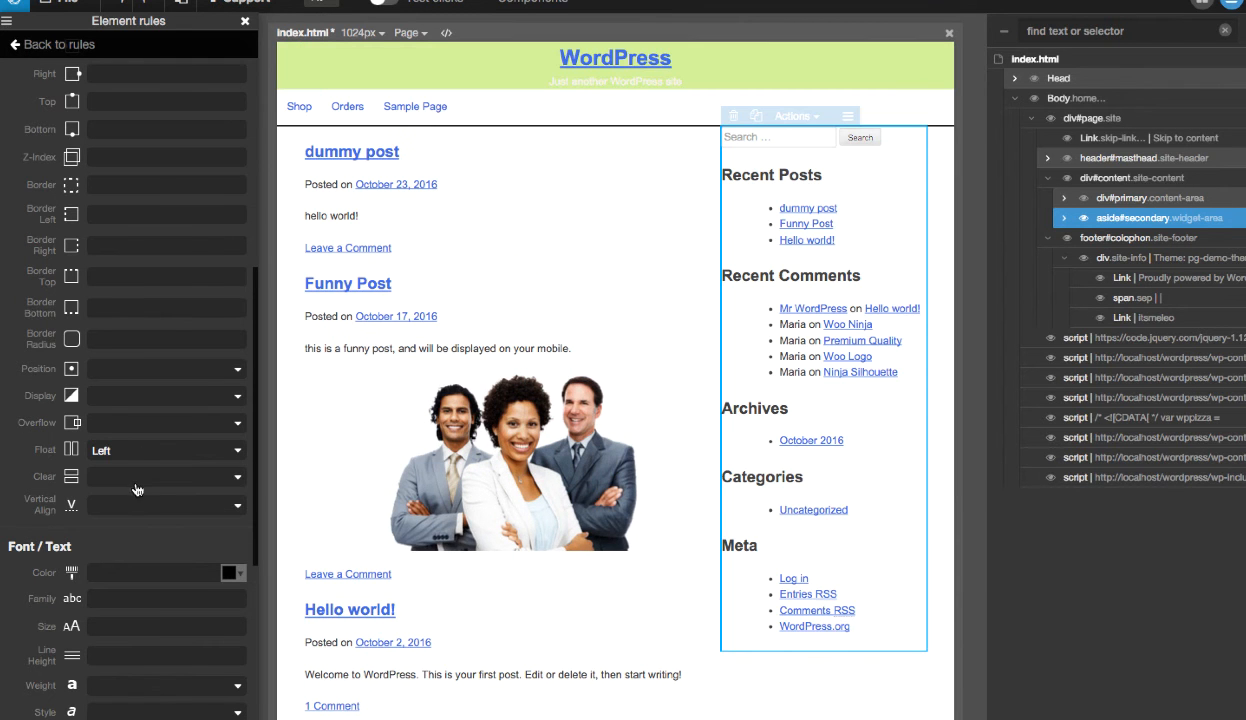
{"action": "left_click", "coordinate": [131, 448]}
{"action": "left_click", "coordinate": [131, 514]}
- Try the clear value Both on the .widget-area rule and check the sidebar's placement on the page
{"action": "left_click", "coordinate": [137, 477]}
{"action": "left_click", "coordinate": [128, 558]}
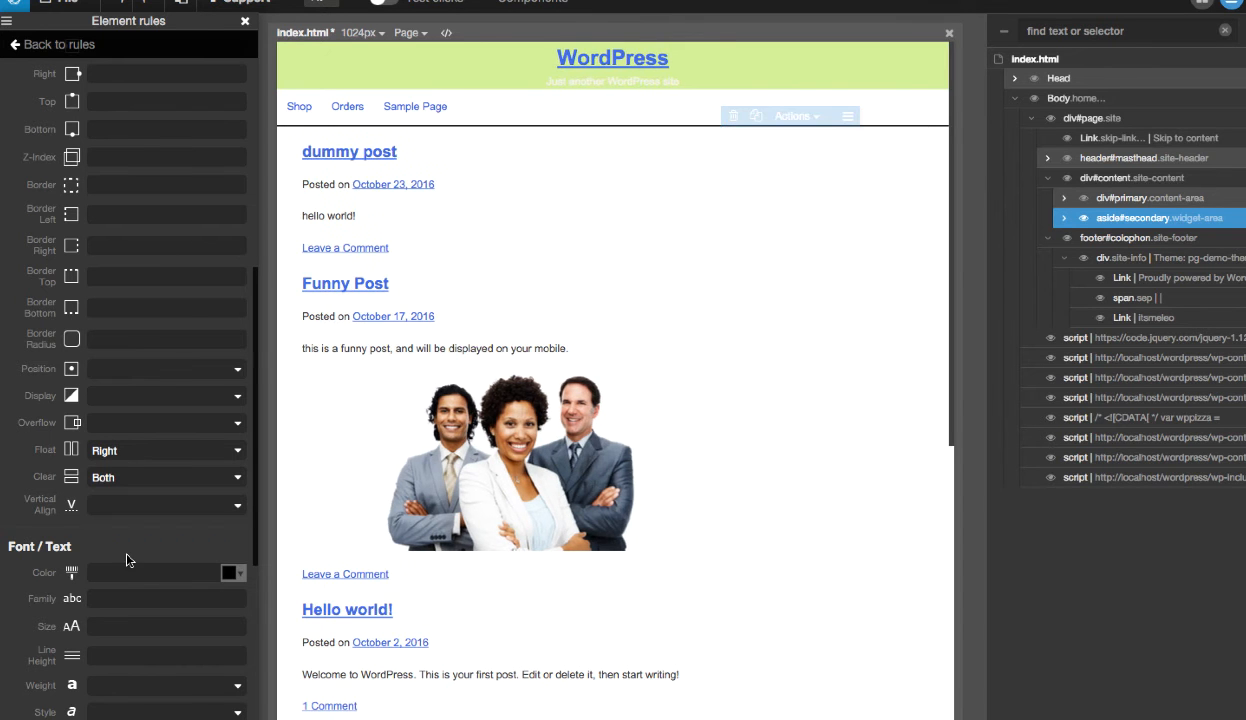
{"action": "scroll", "coordinate": [375, 530], "scroll_direction": "down", "scroll_amount": 5}
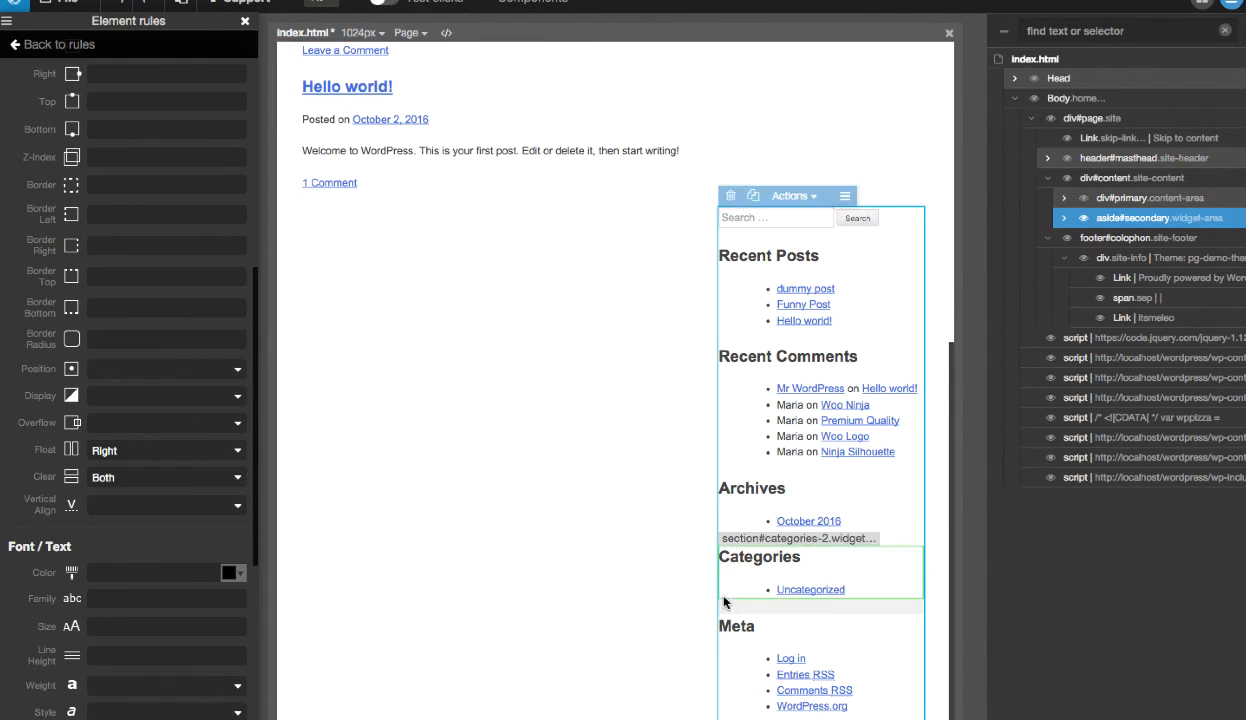
{"action": "left_click", "coordinate": [126, 486]}
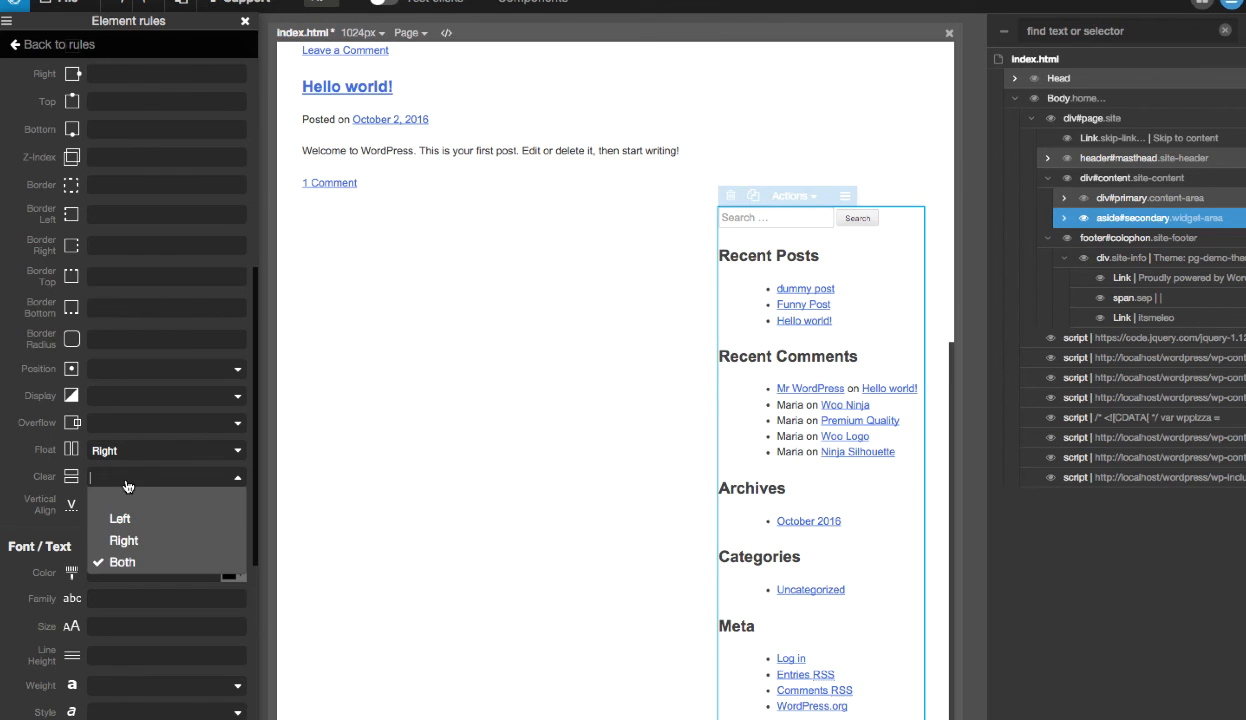
{"action": "left_click", "coordinate": [125, 556]}
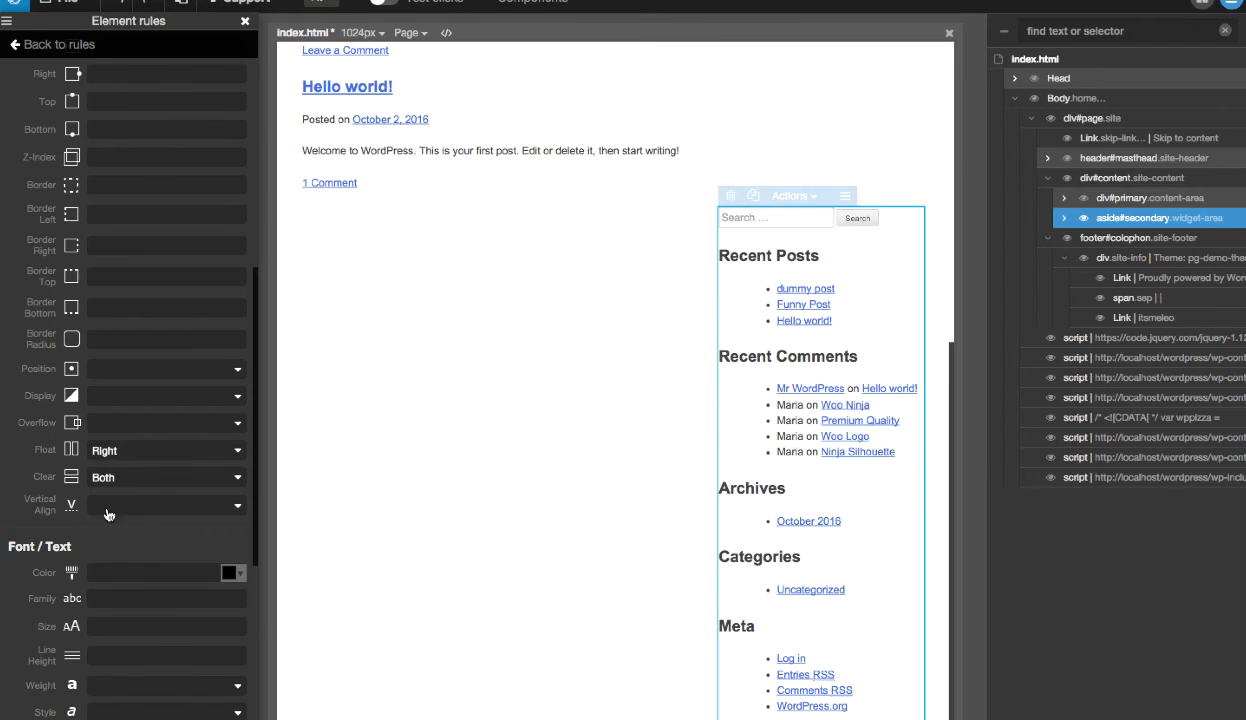
- Reopen div#primary's .content-area rule, try it without a clear value, and restore clear to Both
{"action": "left_click", "coordinate": [1116, 199]}
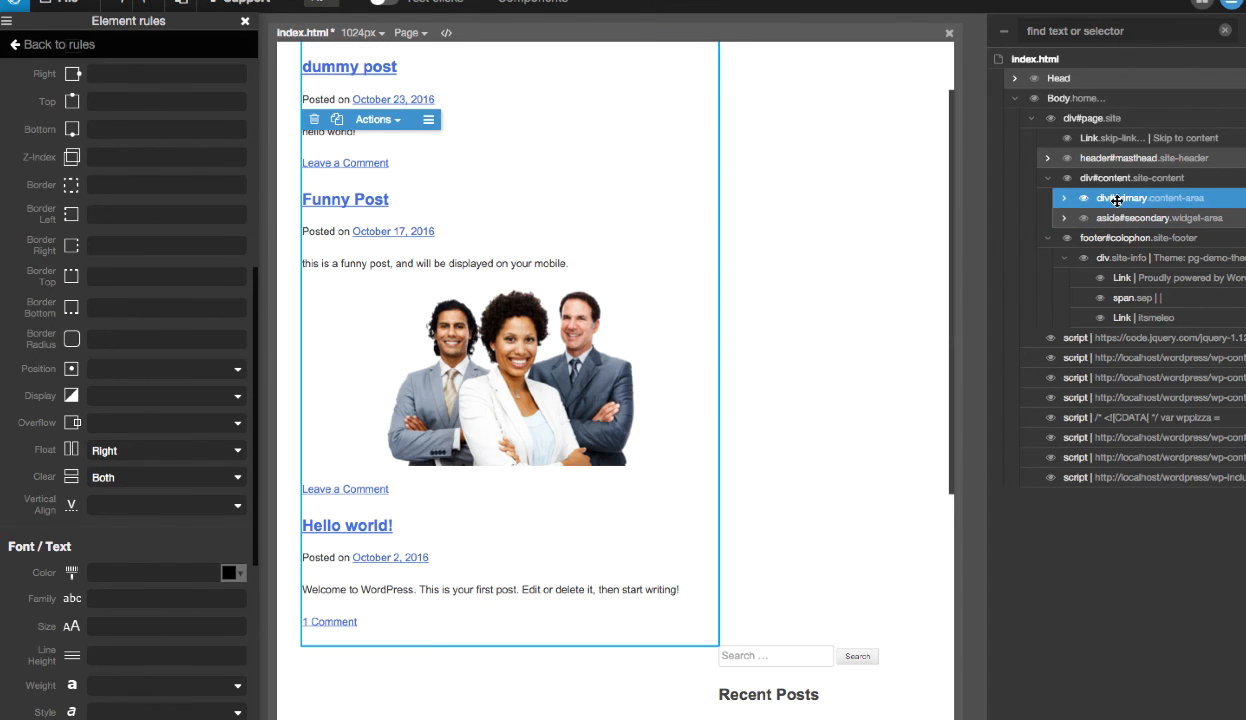
{"action": "left_click", "coordinate": [244, 21]}
{"action": "left_click", "coordinate": [35, 108]}
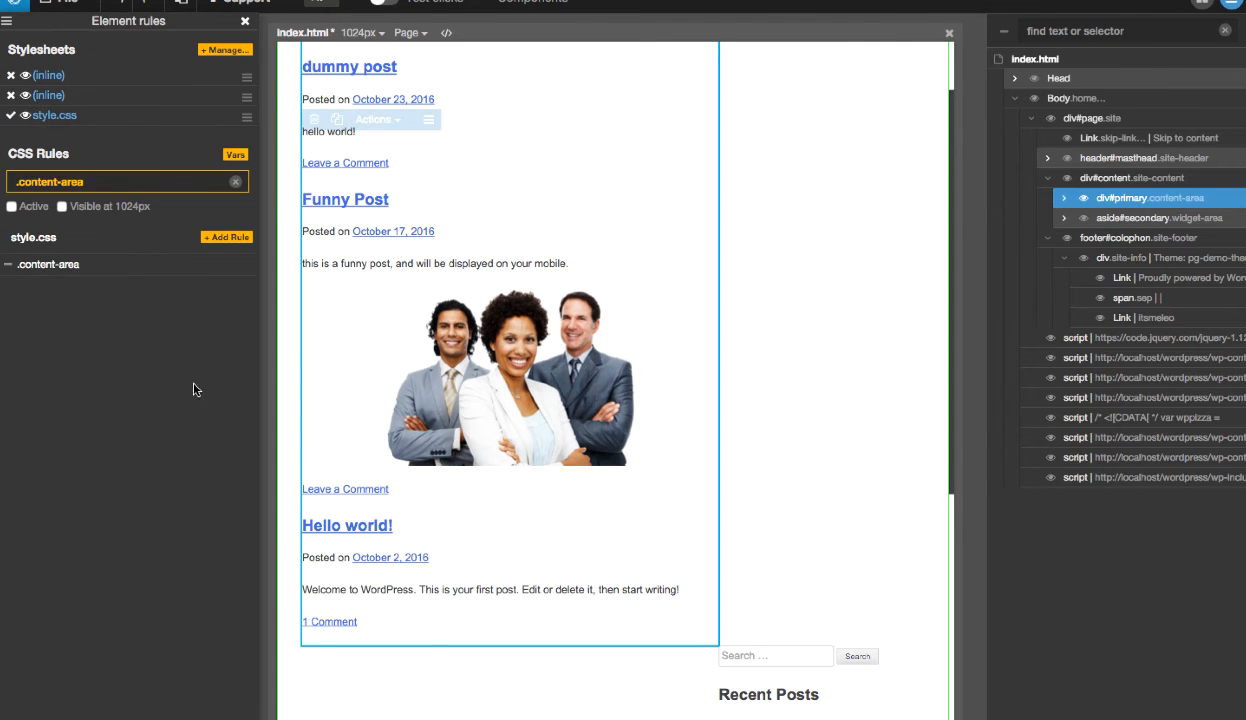
{"action": "left_click", "coordinate": [40, 265]}
{"action": "scroll", "coordinate": [190, 460], "scroll_direction": "down", "scroll_amount": 10}
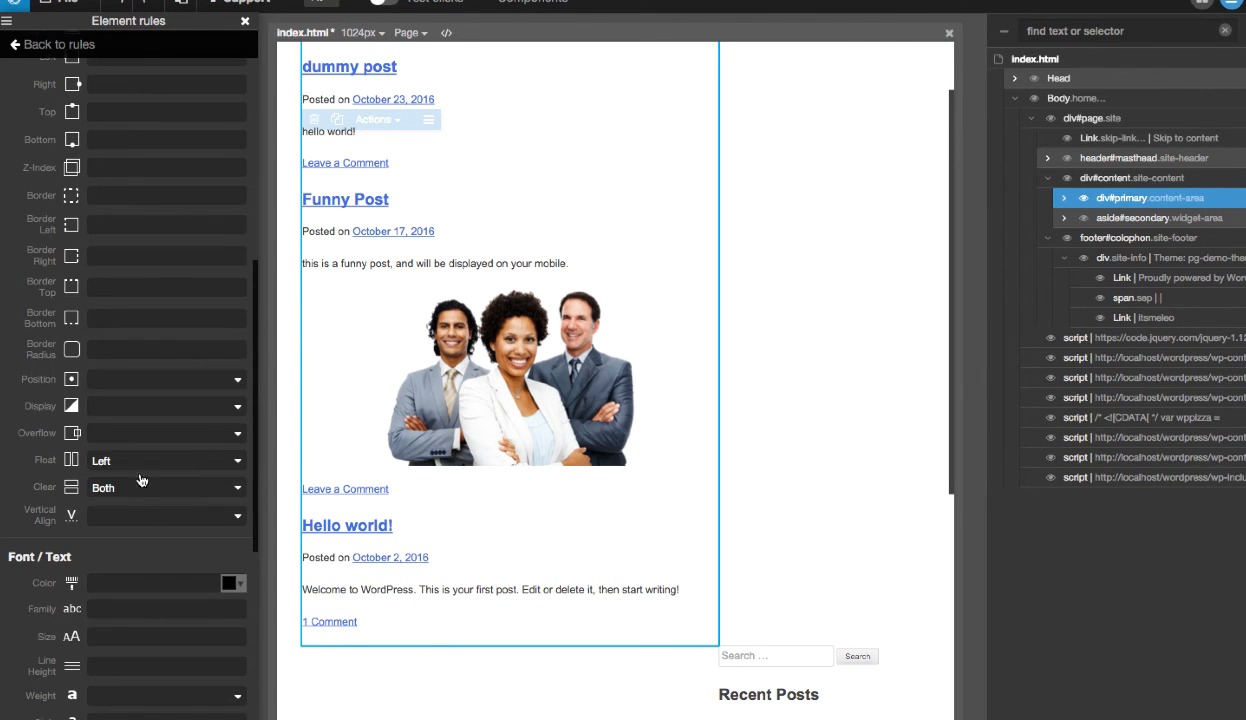
{"action": "left_click", "coordinate": [128, 495]}
{"action": "left_click", "coordinate": [112, 481]}
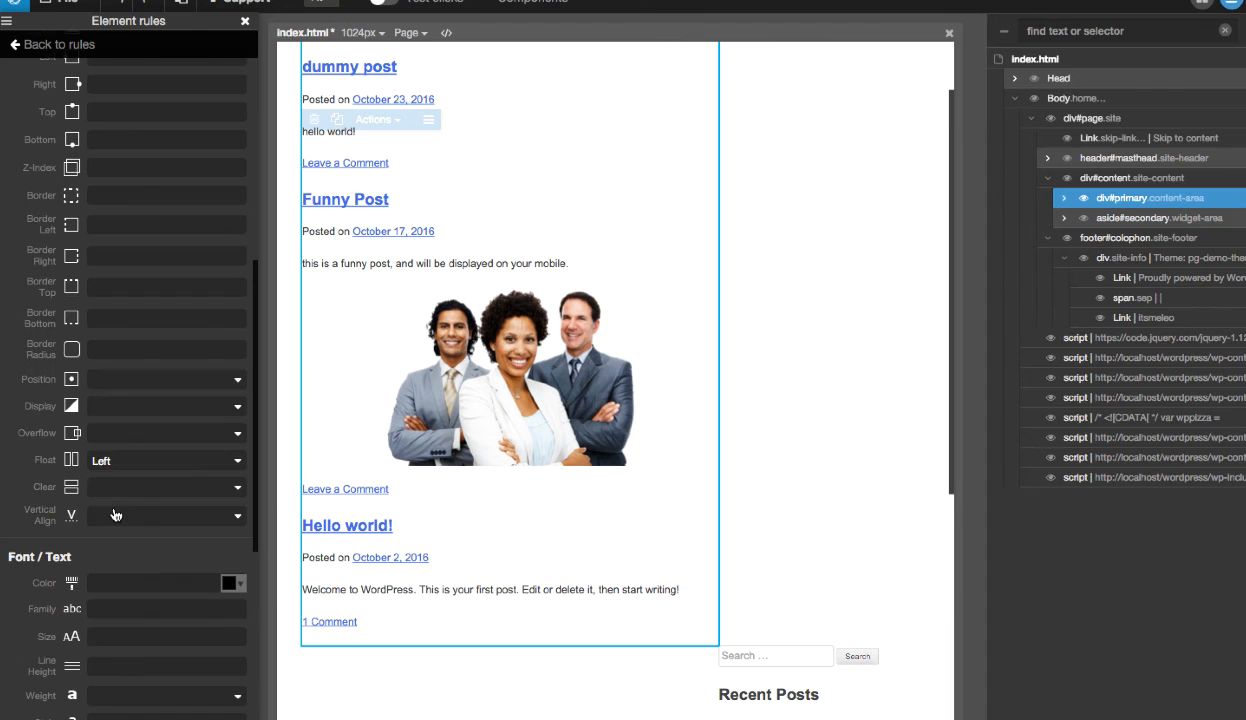
{"action": "left_click", "coordinate": [162, 487]}
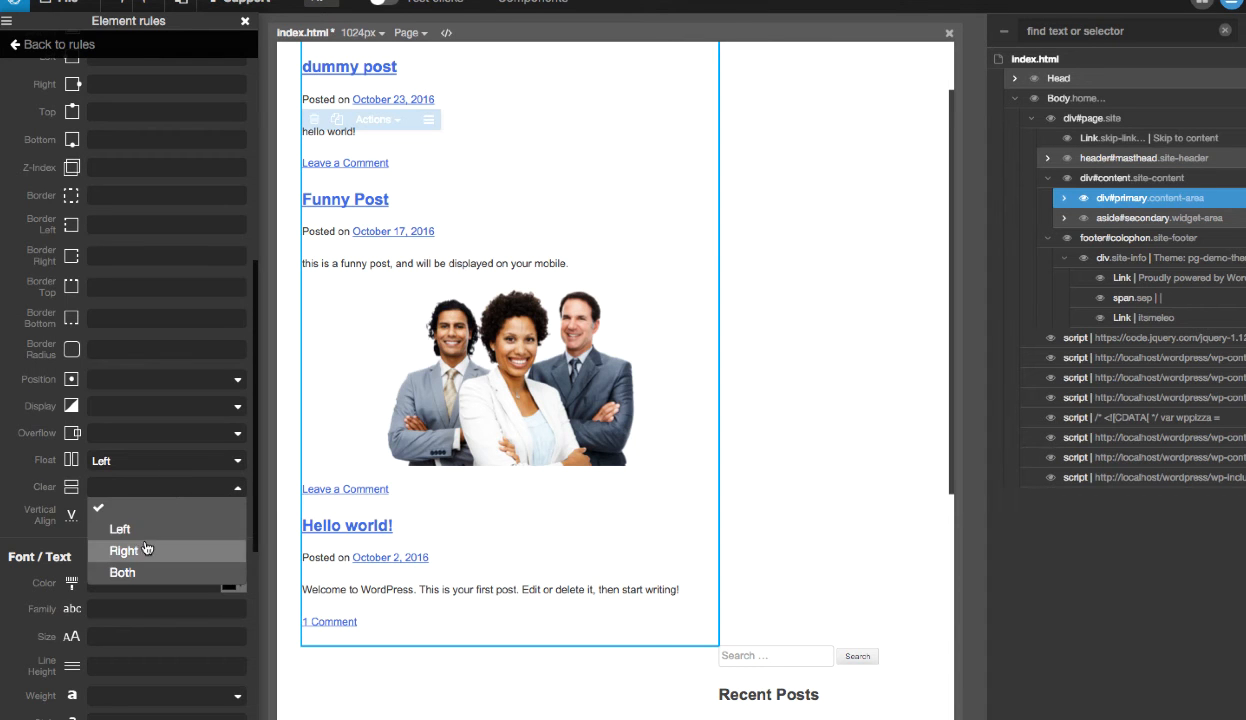
{"action": "left_click", "coordinate": [133, 572]}
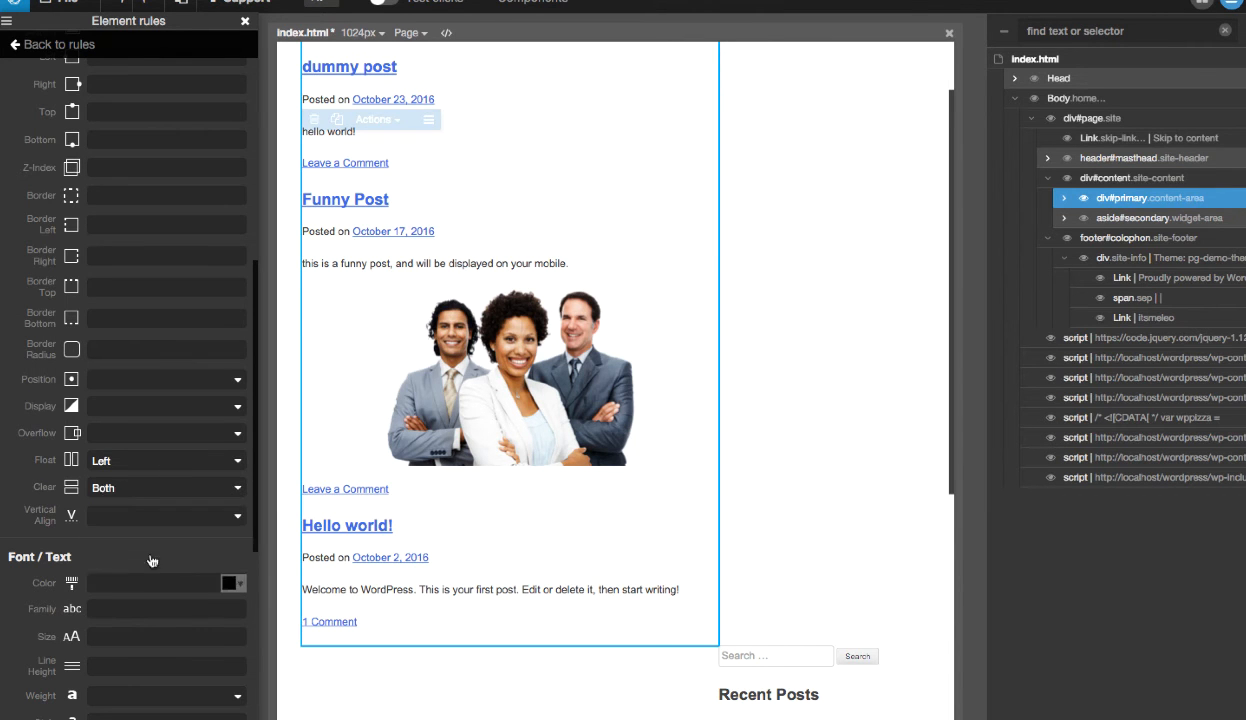
{"action": "left_click", "coordinate": [45, 45]}
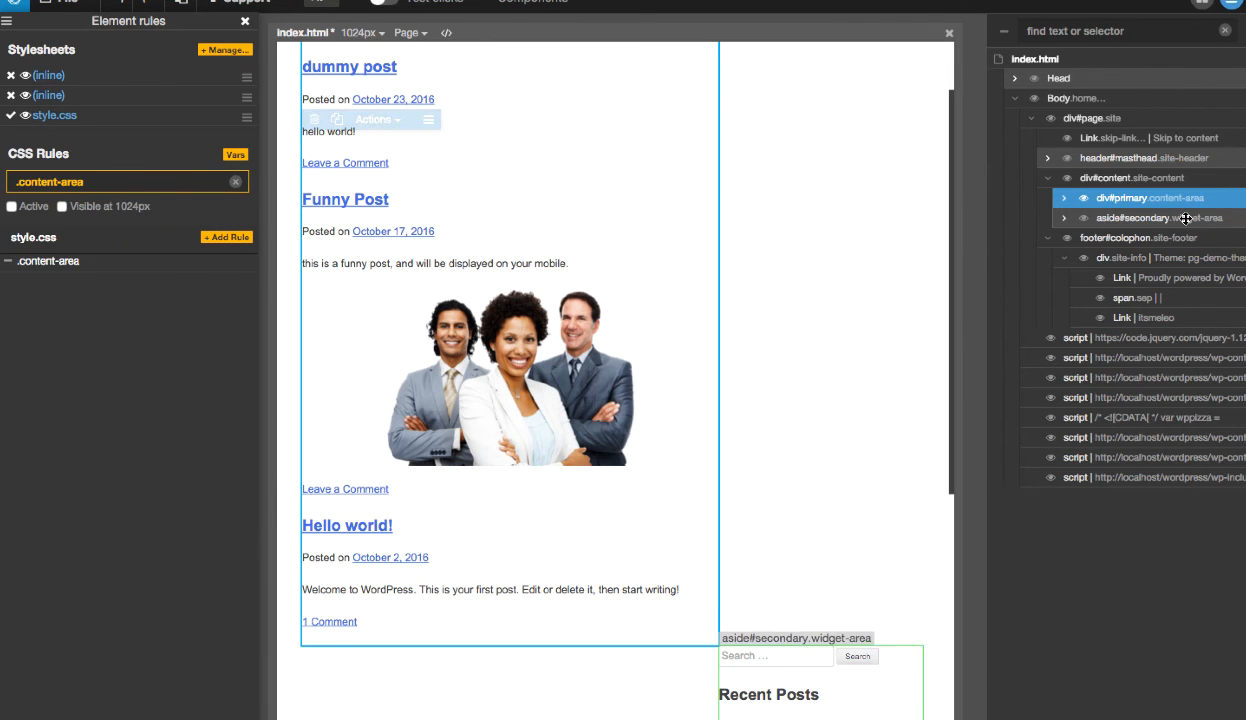
- Reopen the .widget-area rule of the secondary sidebar and remove its clear value
{"action": "left_click", "coordinate": [790, 670]}
{"action": "left_click", "coordinate": [244, 21]}
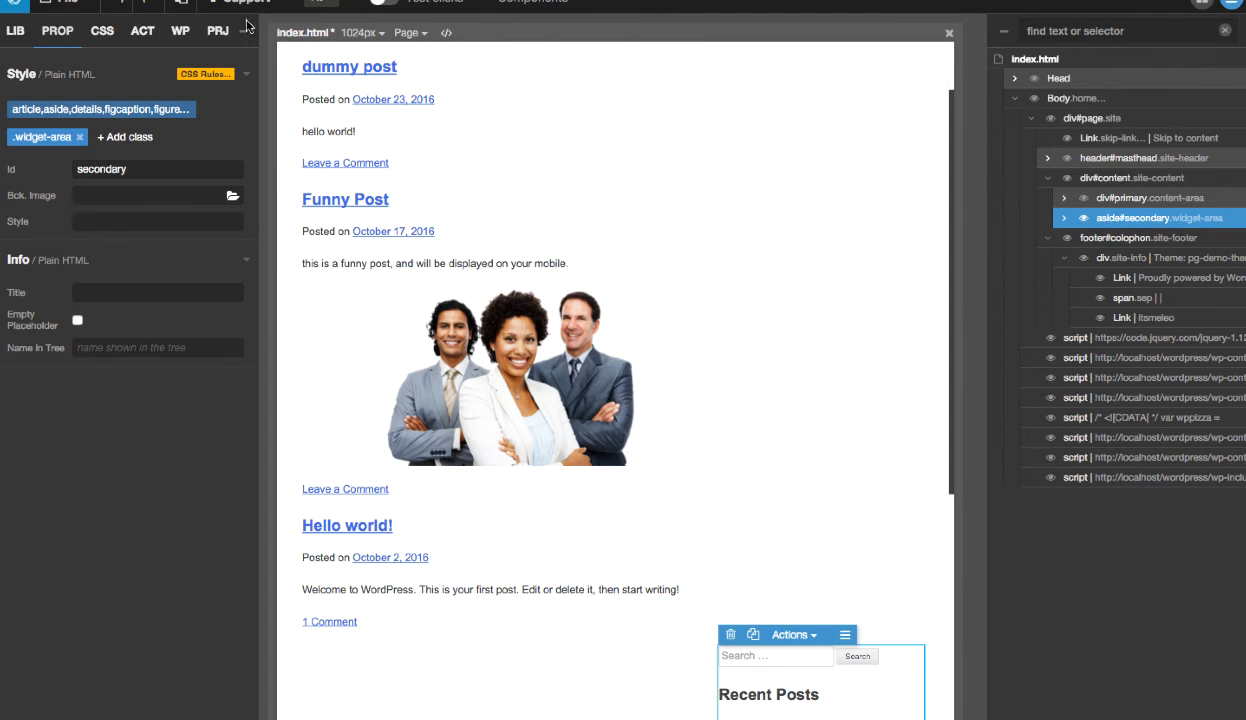
{"action": "left_click", "coordinate": [48, 134]}
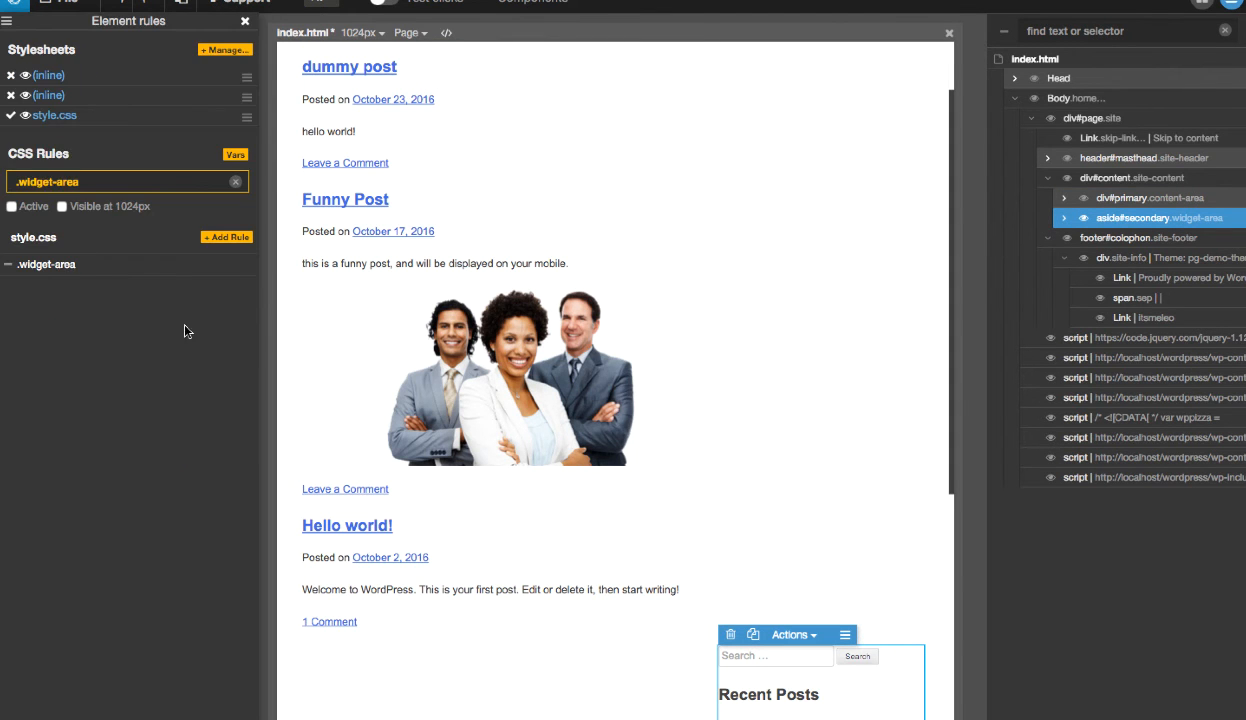
{"action": "left_click", "coordinate": [45, 264]}
{"action": "left_click", "coordinate": [145, 222]}
{"action": "left_click", "coordinate": [150, 240]}
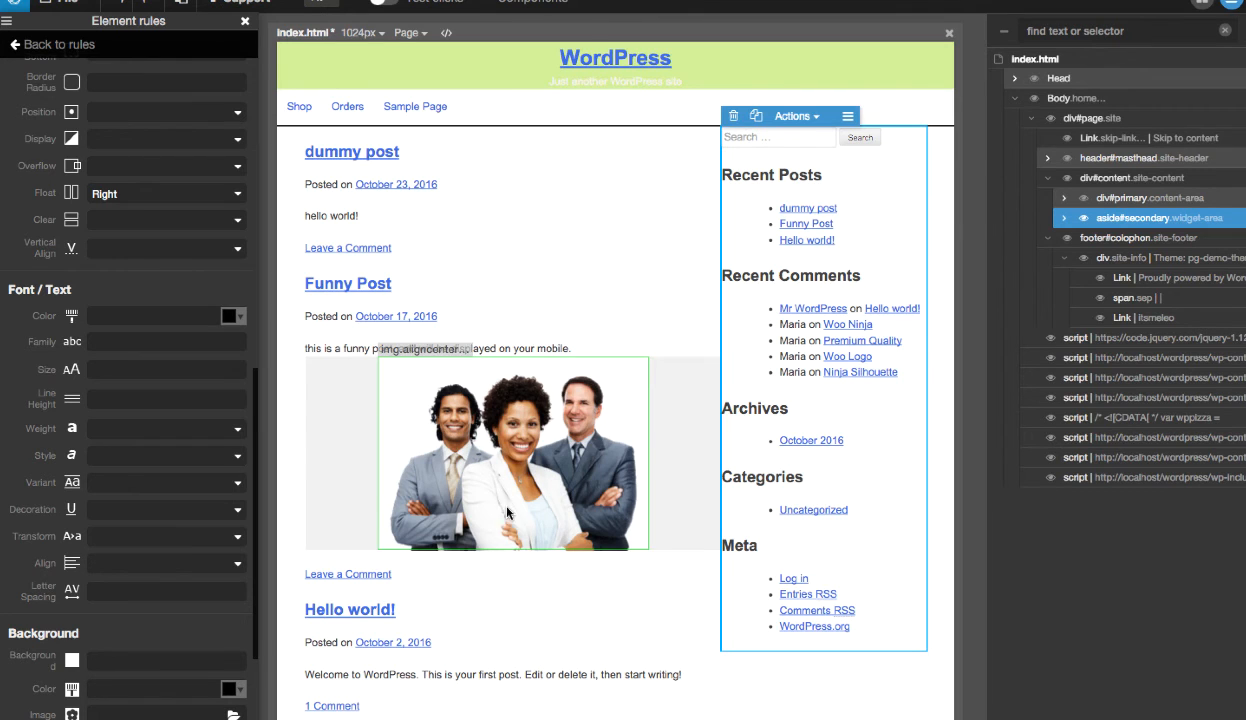
- Try float Left on the .widget-area rule and restore it to Right
{"action": "left_click", "coordinate": [150, 193]}
{"action": "left_click", "coordinate": [145, 237]}
{"action": "left_click", "coordinate": [152, 195]}
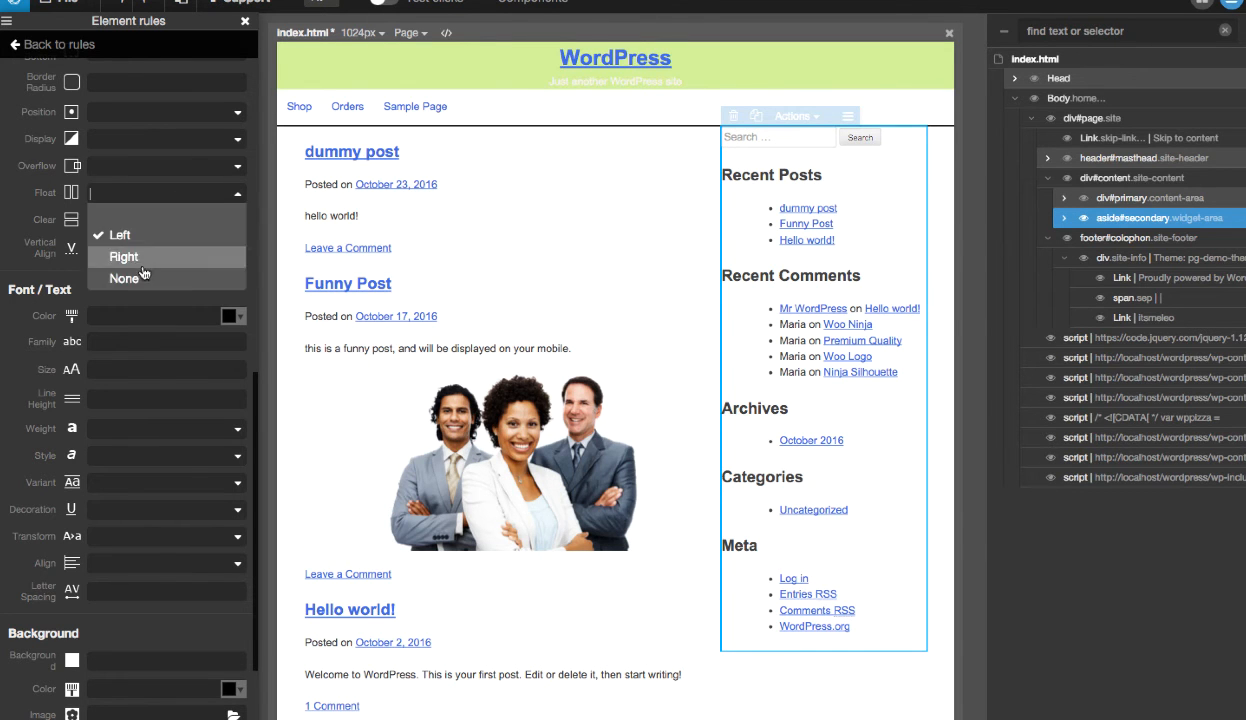
{"action": "left_click", "coordinate": [142, 257]}
{"action": "left_click", "coordinate": [155, 197]}
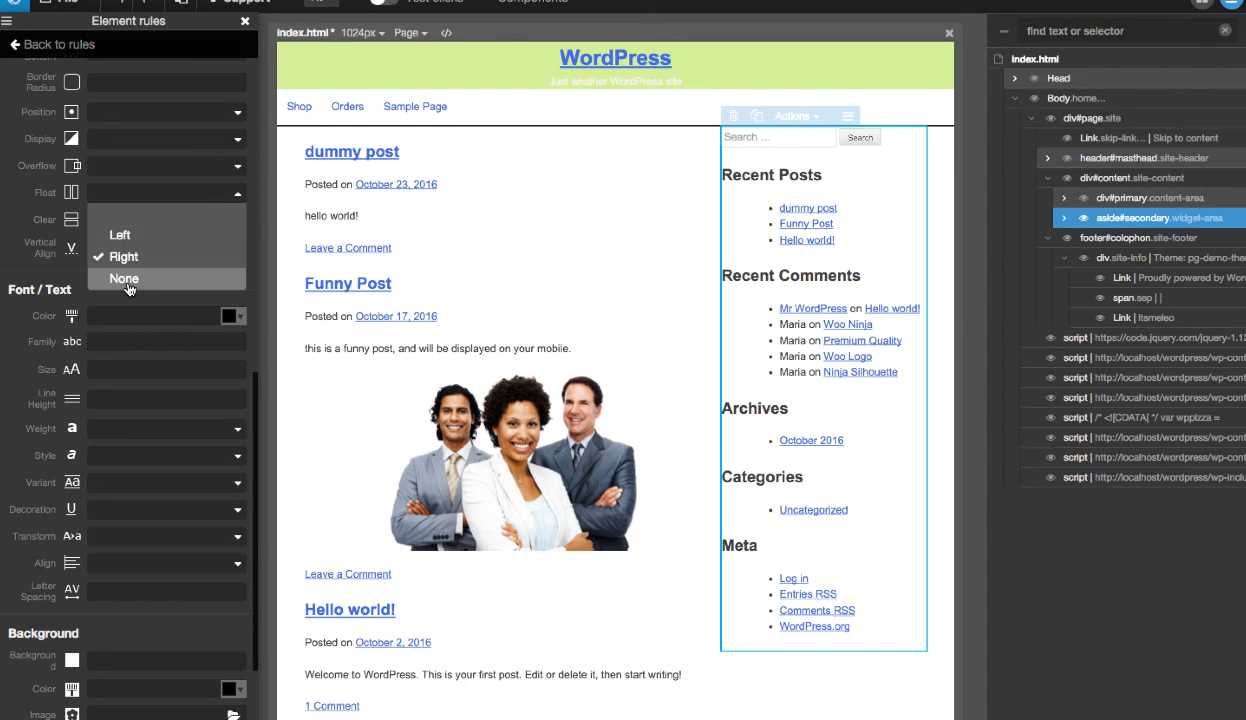
{"action": "left_click", "coordinate": [124, 256]}
- Set the .widget-area rule's clear to Right and close the element rules
{"action": "left_click", "coordinate": [125, 220]}
{"action": "left_click", "coordinate": [121, 258]}
{"action": "left_click", "coordinate": [130, 222]}
{"action": "left_click", "coordinate": [130, 279]}
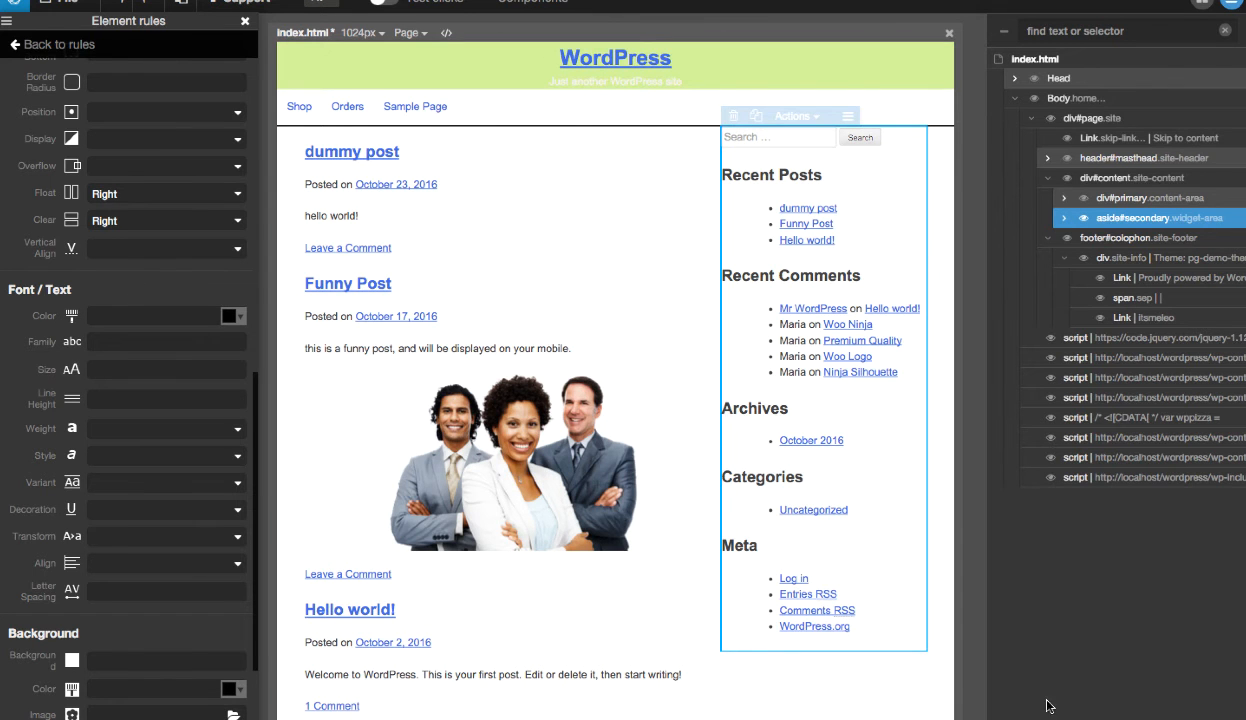
{"action": "left_click", "coordinate": [245, 21]}
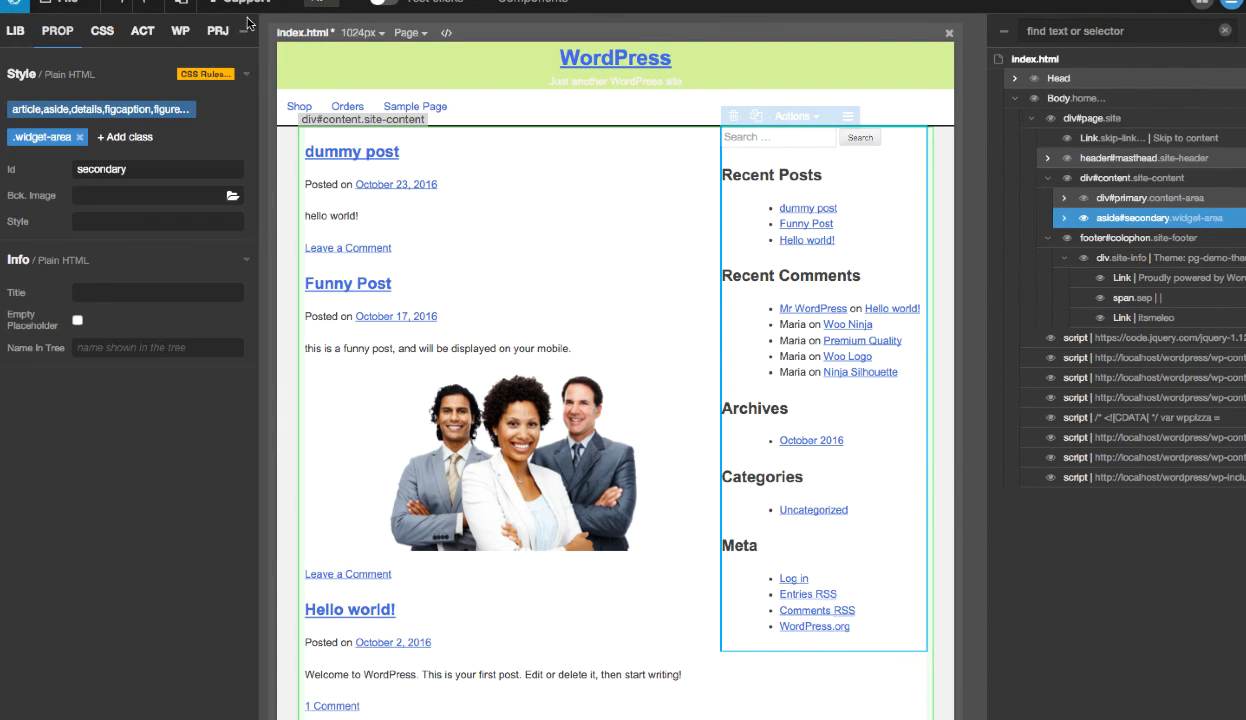
- Go back to the full list of CSS rules and save style.css through the stylesheets manager
{"action": "left_click", "coordinate": [104, 33]}
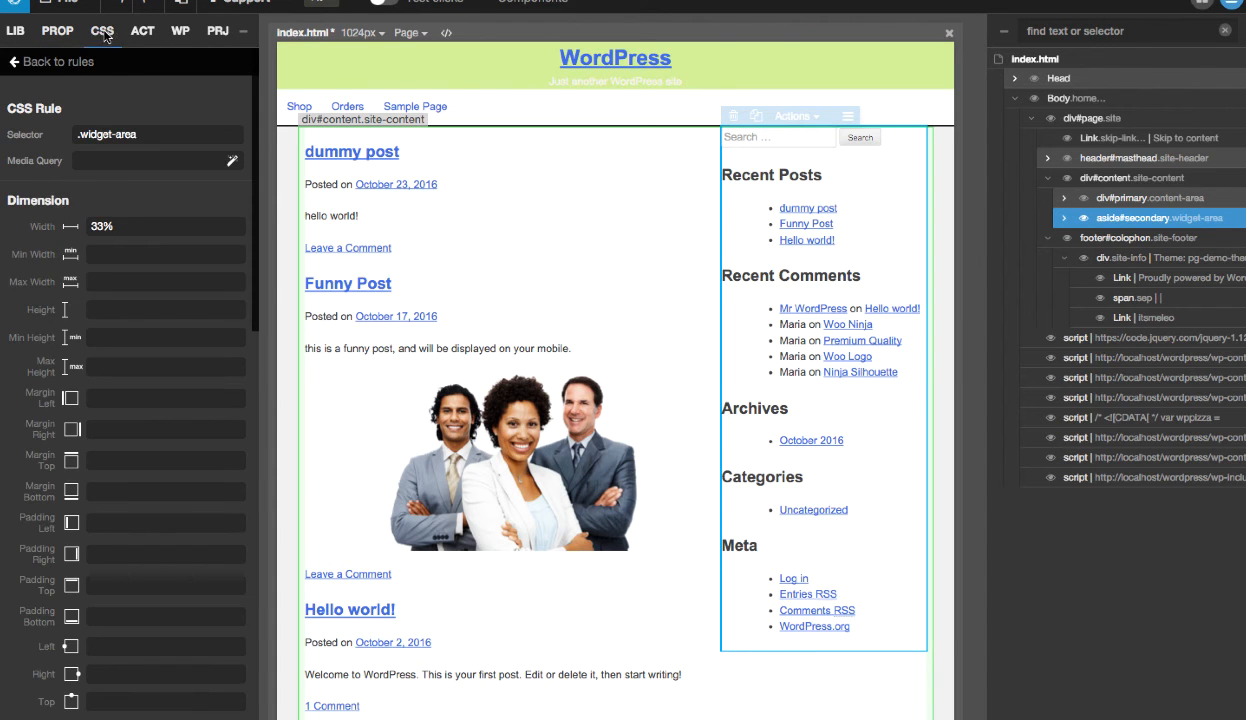
{"action": "left_click", "coordinate": [52, 63]}
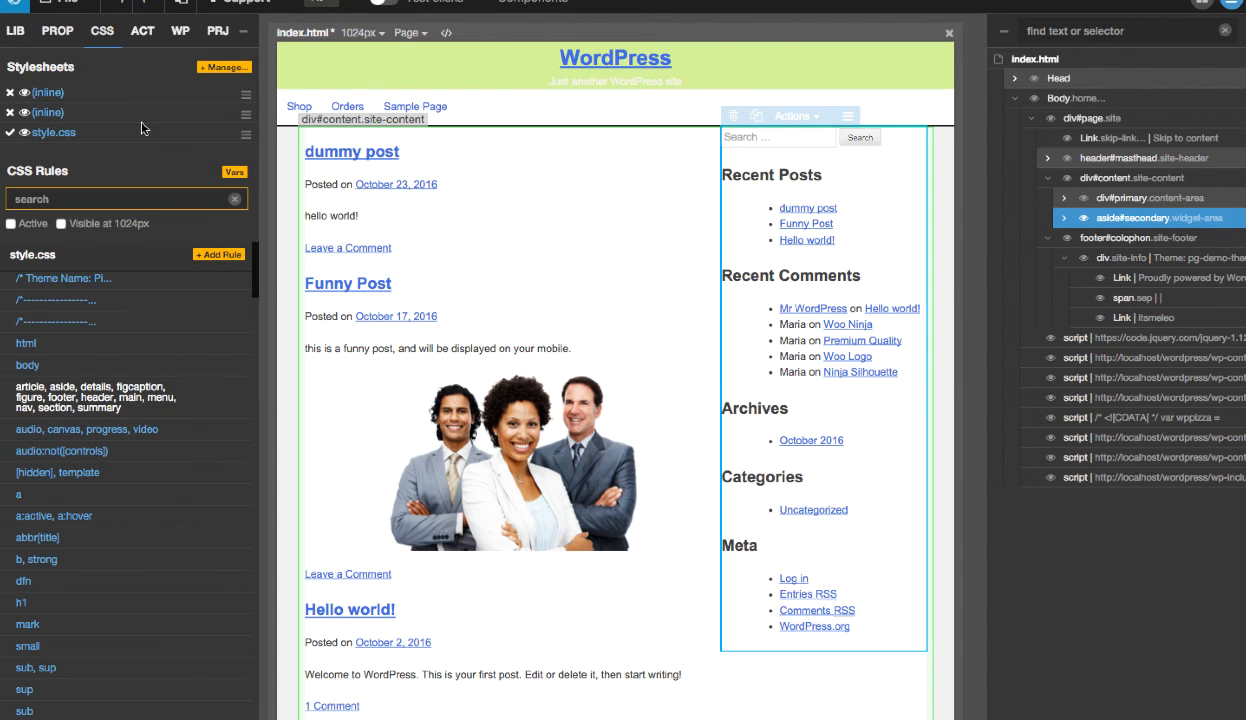
{"action": "left_click", "coordinate": [224, 68]}
{"action": "left_click", "coordinate": [490, 63]}
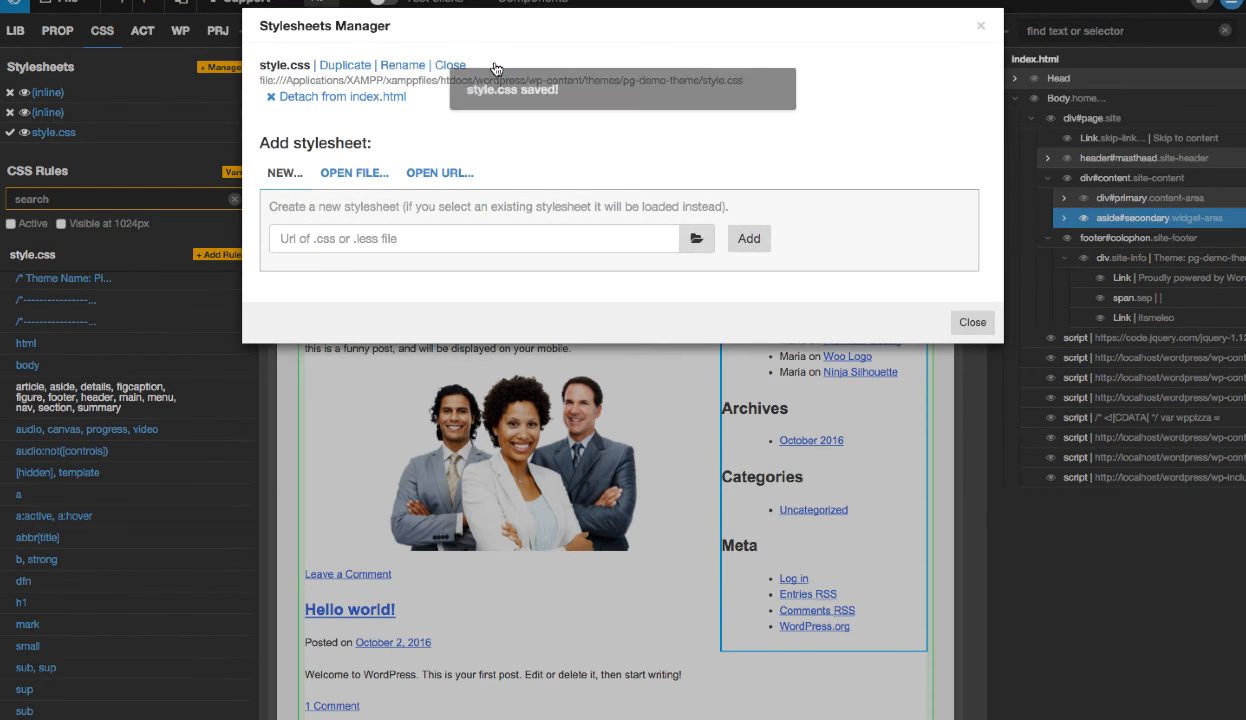
{"action": "left_click", "coordinate": [971, 322]}
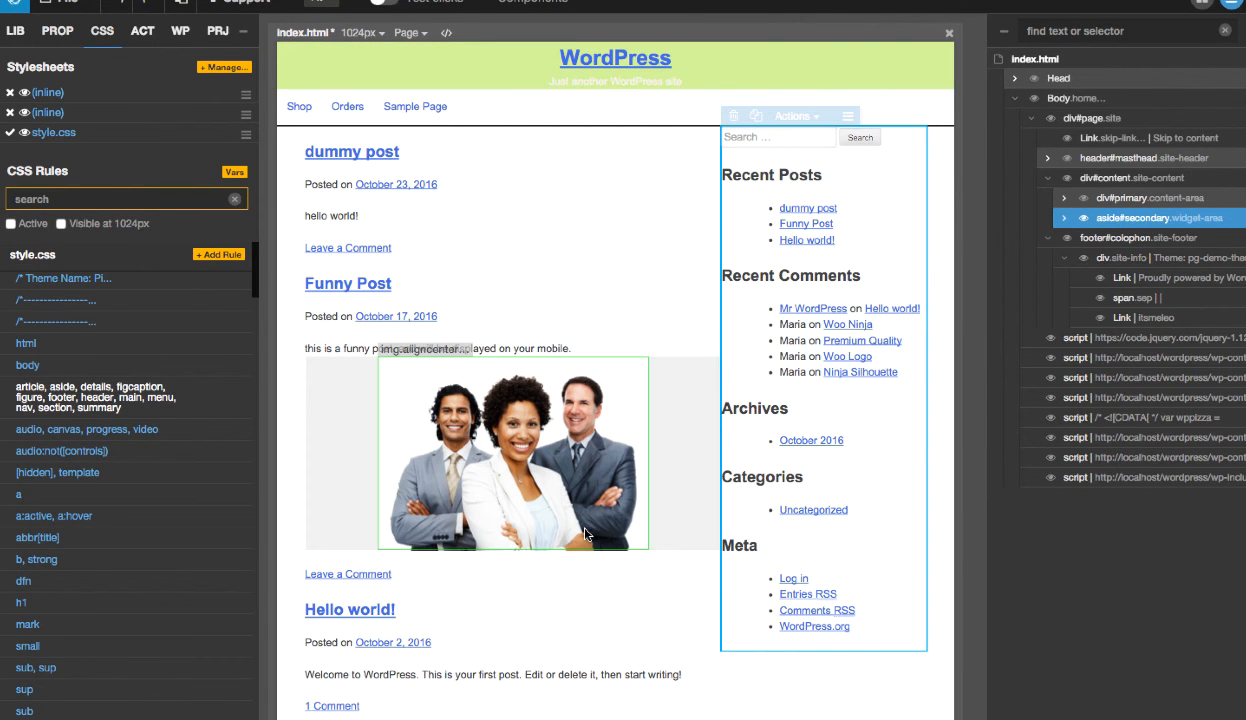
- Select footer#colophon and add a new .site-footer rule to style.css
{"action": "left_click", "coordinate": [1174, 238]}
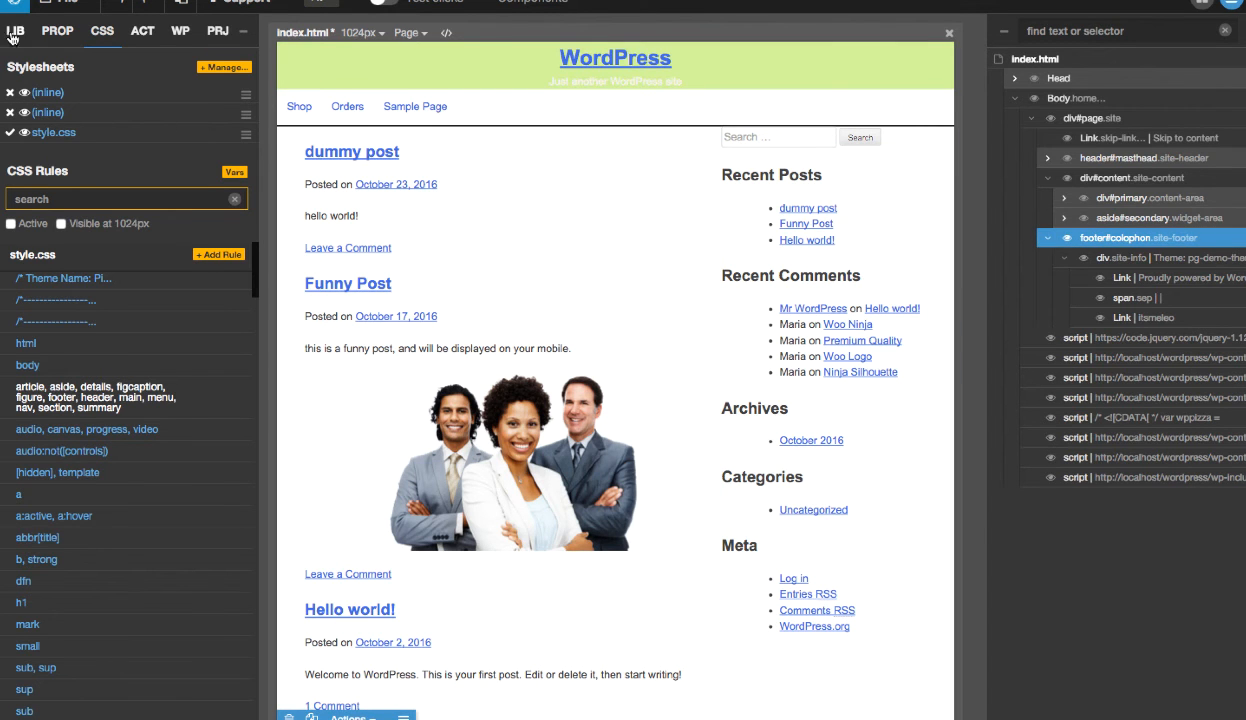
{"action": "left_click", "coordinate": [47, 30]}
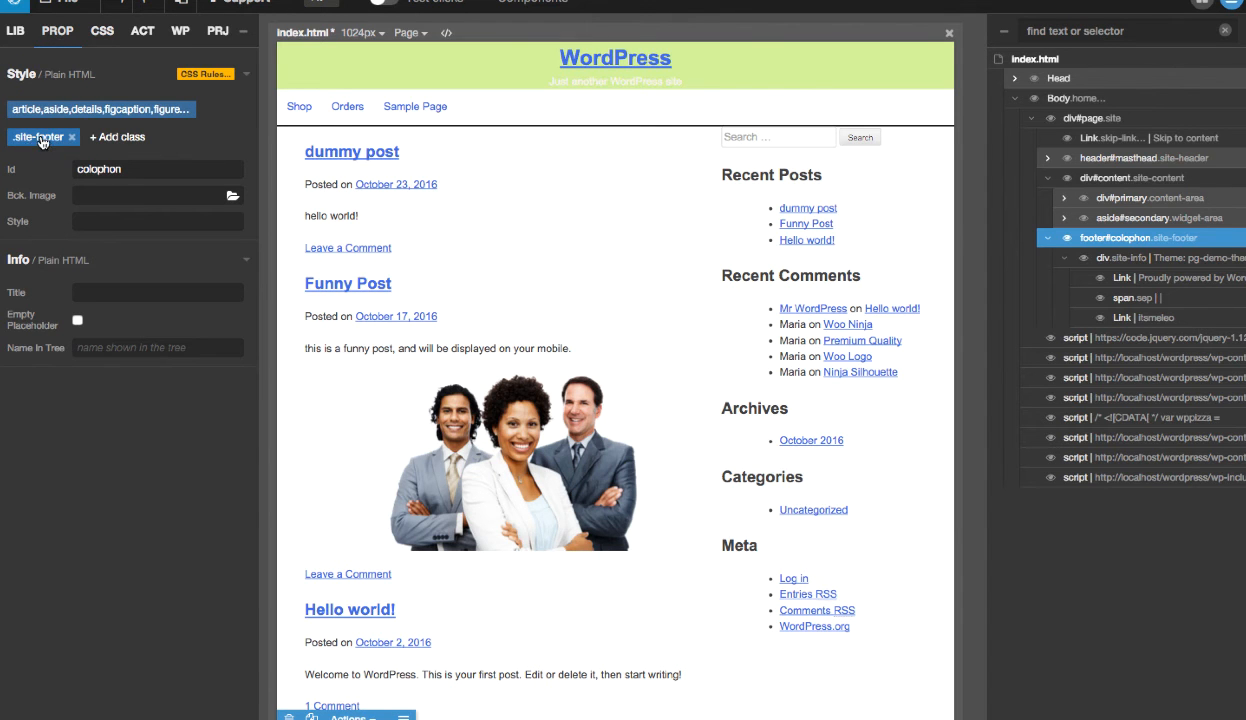
{"action": "left_click_drag", "start_coordinate": [139, 172], "coordinate": [50, 169]}
{"action": "left_click", "coordinate": [41, 146]}
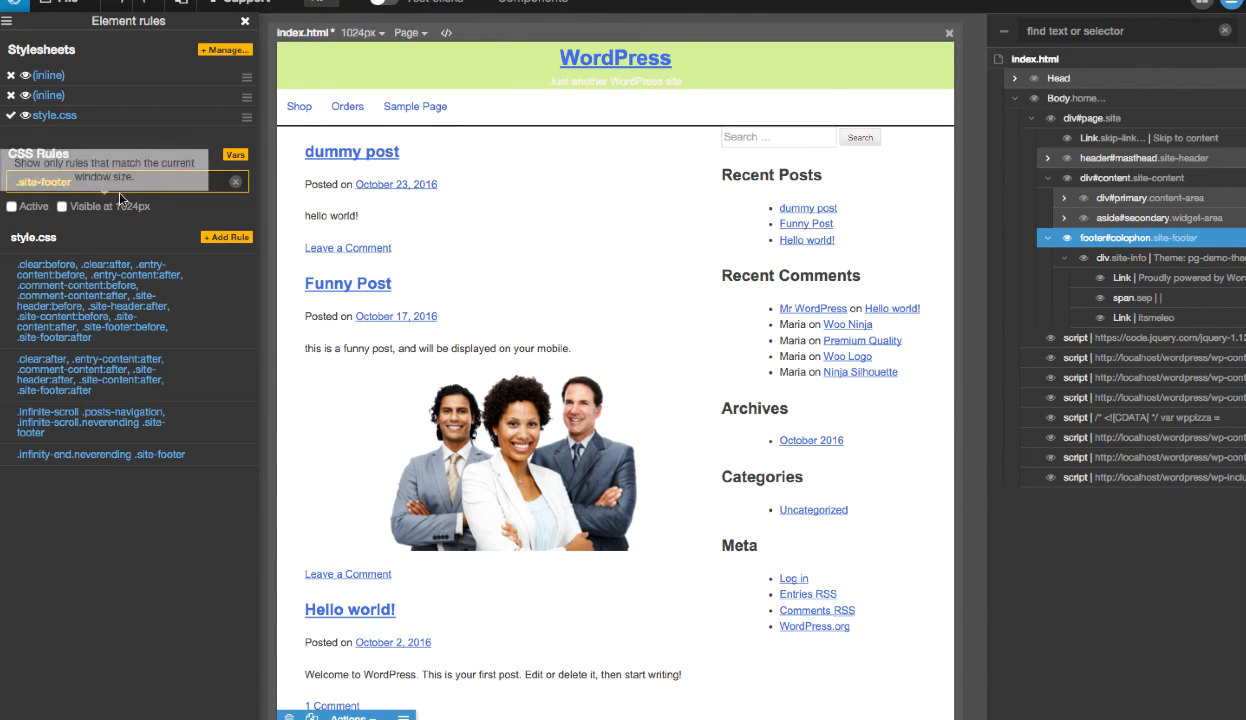
{"action": "left_click", "coordinate": [226, 237]}
{"action": "left_click", "coordinate": [281, 263]}
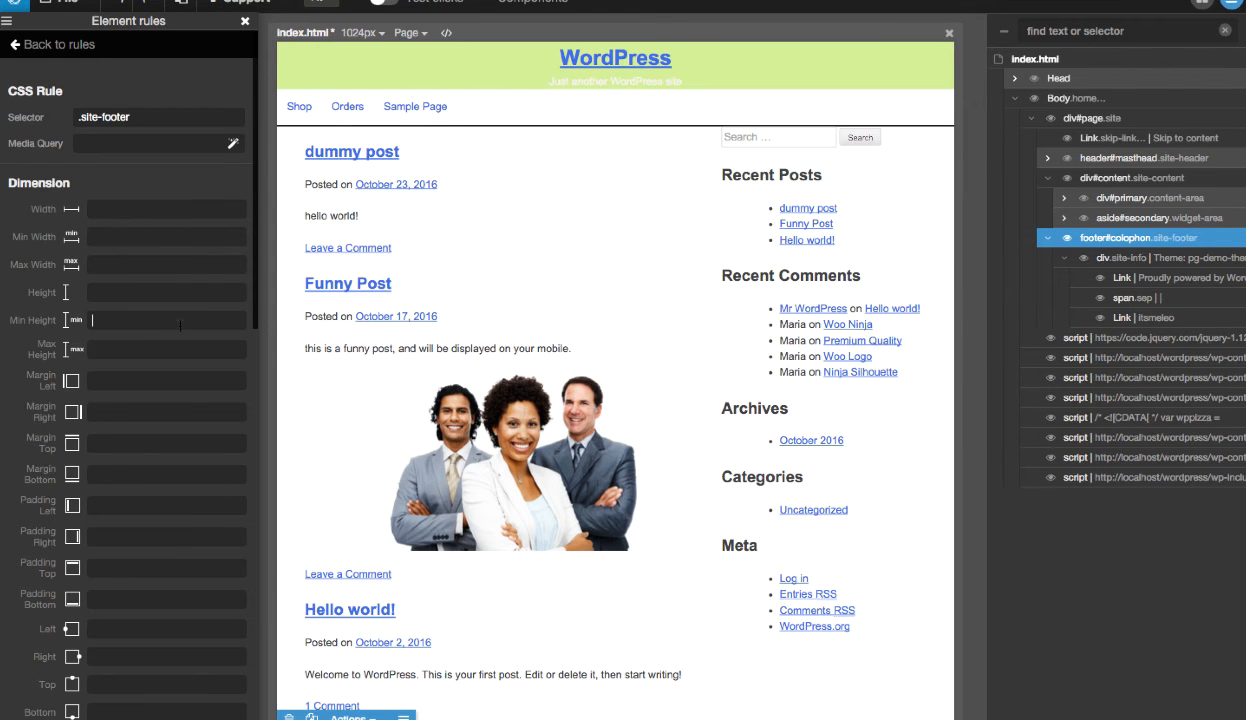
- Set the .site-footer rule's min height to 100px and its clear to Both
{"action": "type", "text": "100px"}
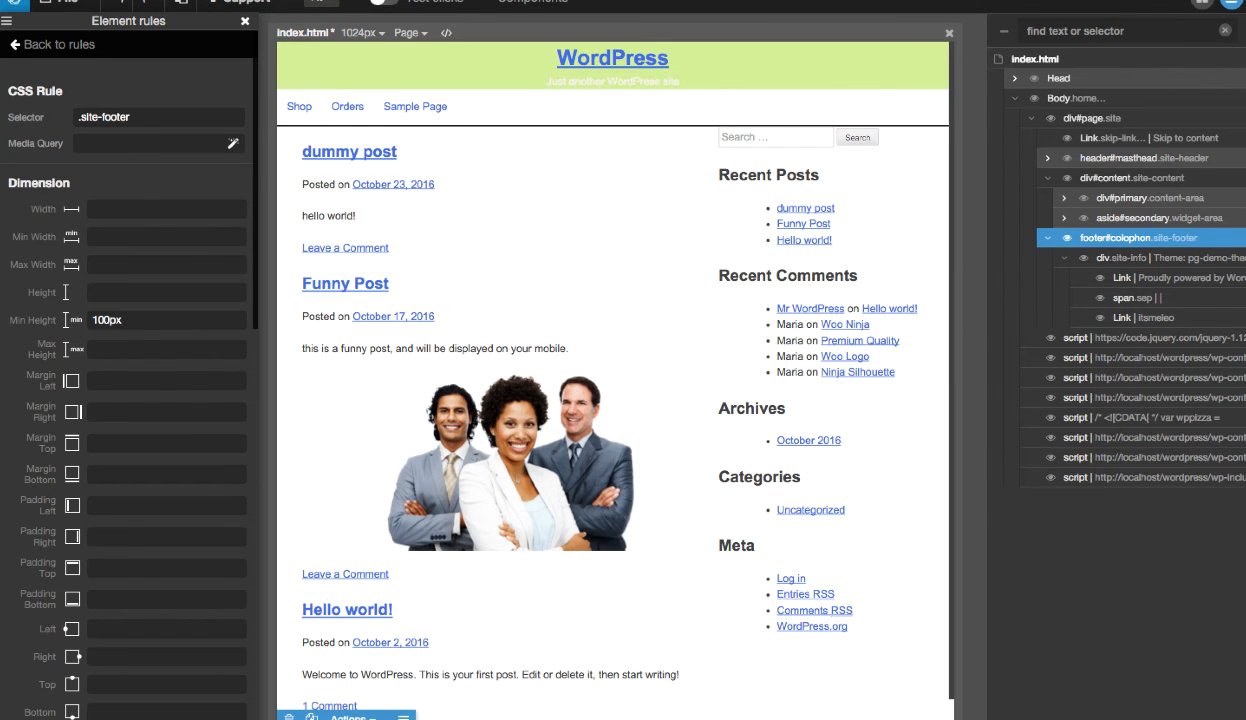
{"action": "scroll", "coordinate": [750, 312], "scroll_direction": "down", "scroll_amount": 1}
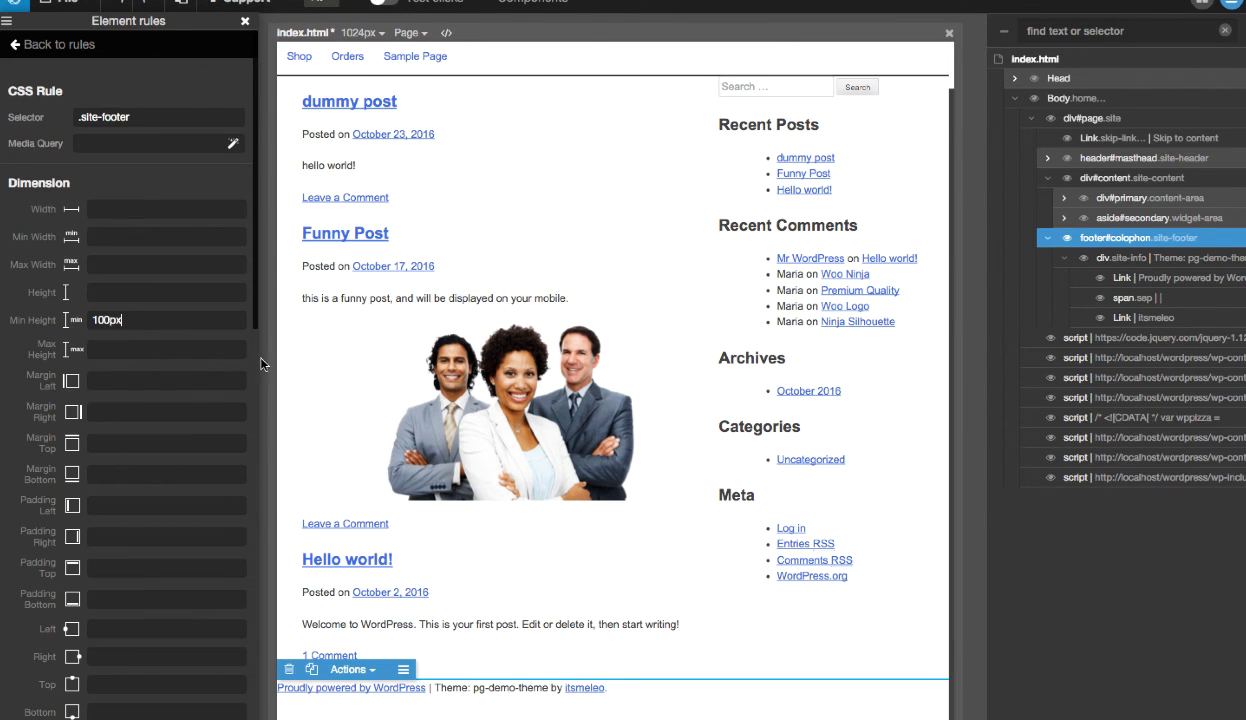
{"action": "scroll", "coordinate": [195, 400], "scroll_direction": "down", "scroll_amount": 10}
{"action": "scroll", "coordinate": [193, 407], "scroll_direction": "down", "scroll_amount": 5}
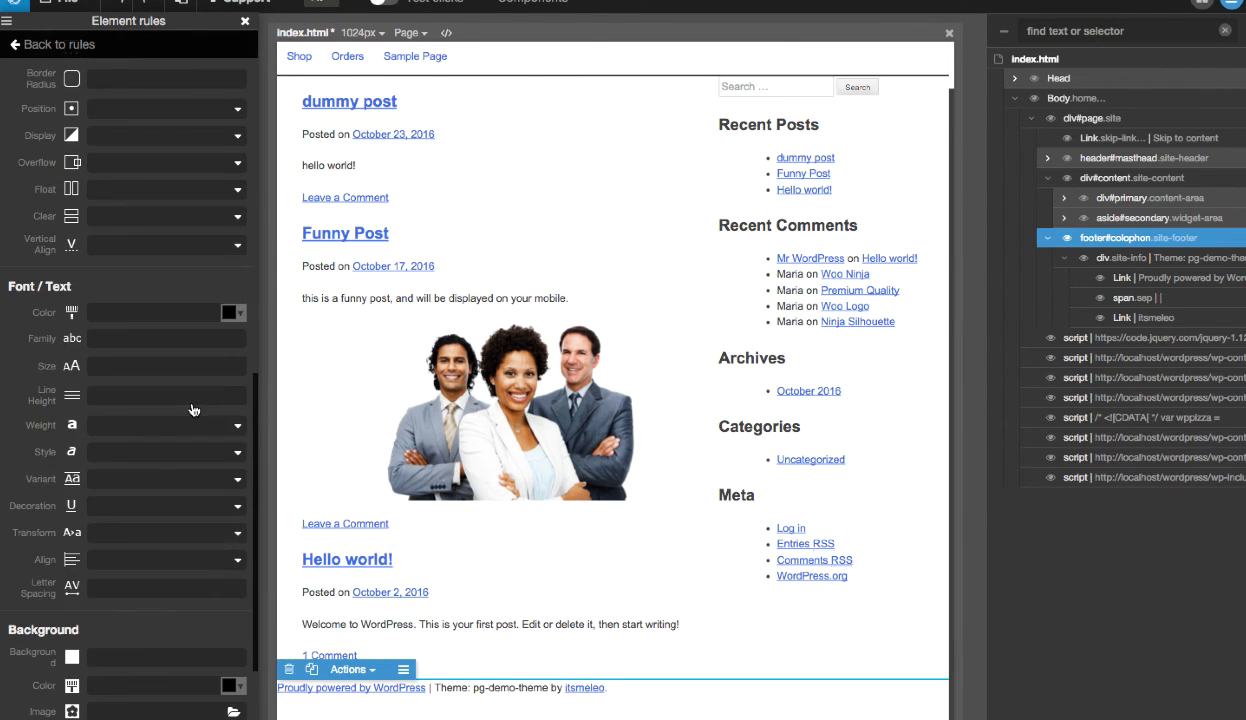
{"action": "left_click", "coordinate": [152, 180]}
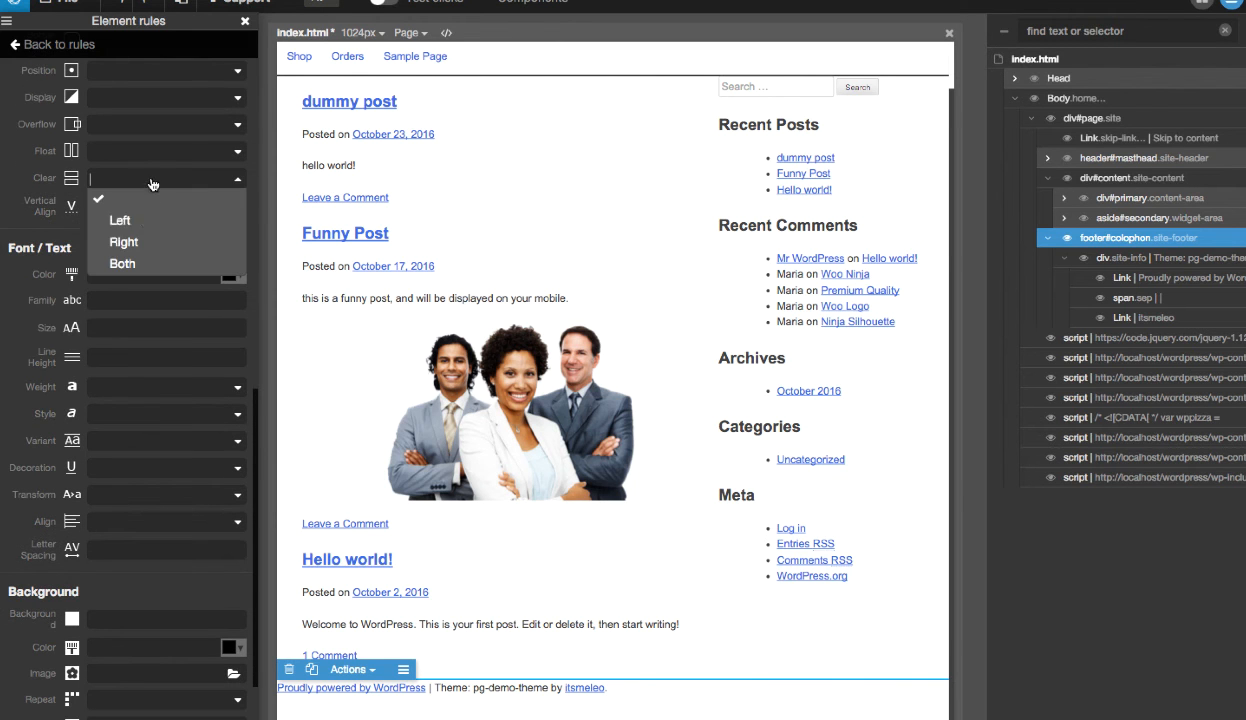
{"action": "left_click", "coordinate": [134, 262]}
- Set the .site-footer rule's text alignment to Center
{"action": "scroll", "coordinate": [167, 419], "scroll_direction": "down", "scroll_amount": 5}
{"action": "scroll", "coordinate": [160, 416], "scroll_direction": "up", "scroll_amount": 3}
{"action": "left_click", "coordinate": [139, 419]}
{"action": "left_click", "coordinate": [137, 412]}
{"action": "left_click", "coordinate": [133, 440]}
{"action": "left_click", "coordinate": [135, 488]}
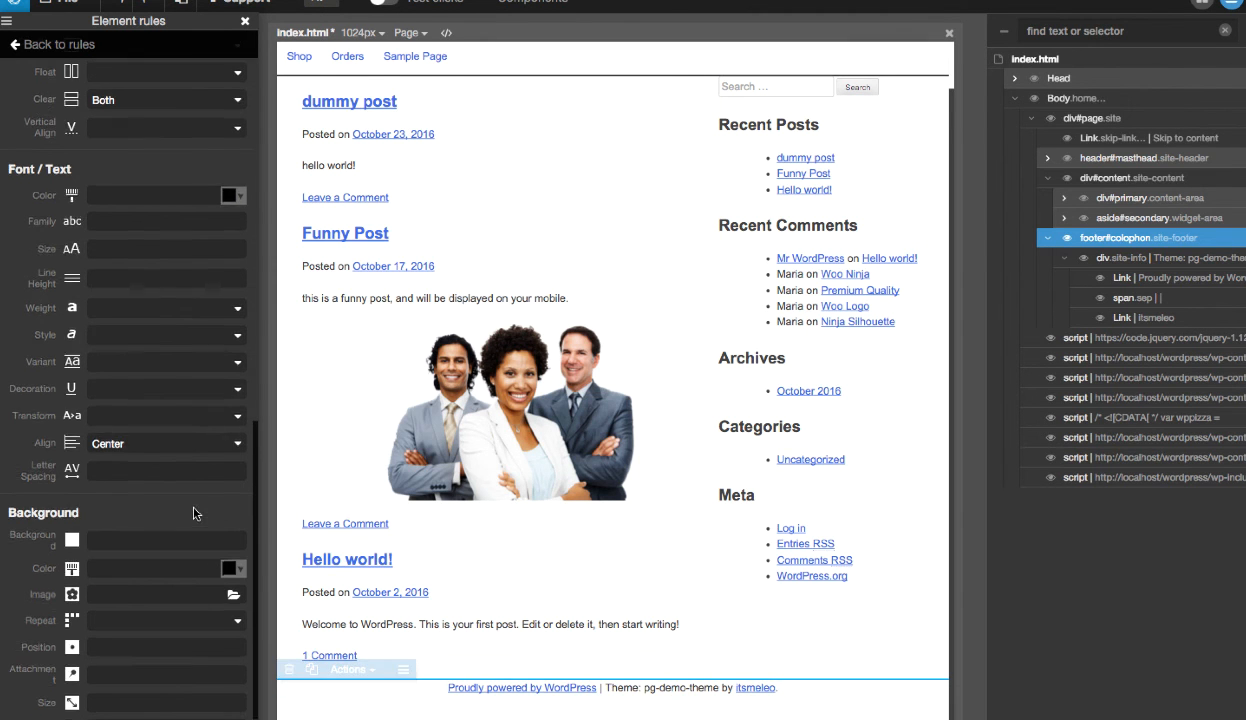
- Try Table display with a width of 100% on the .site-footer rule
{"action": "scroll", "coordinate": [194, 511], "scroll_direction": "up", "scroll_amount": 5}
{"action": "left_click", "coordinate": [151, 503]}
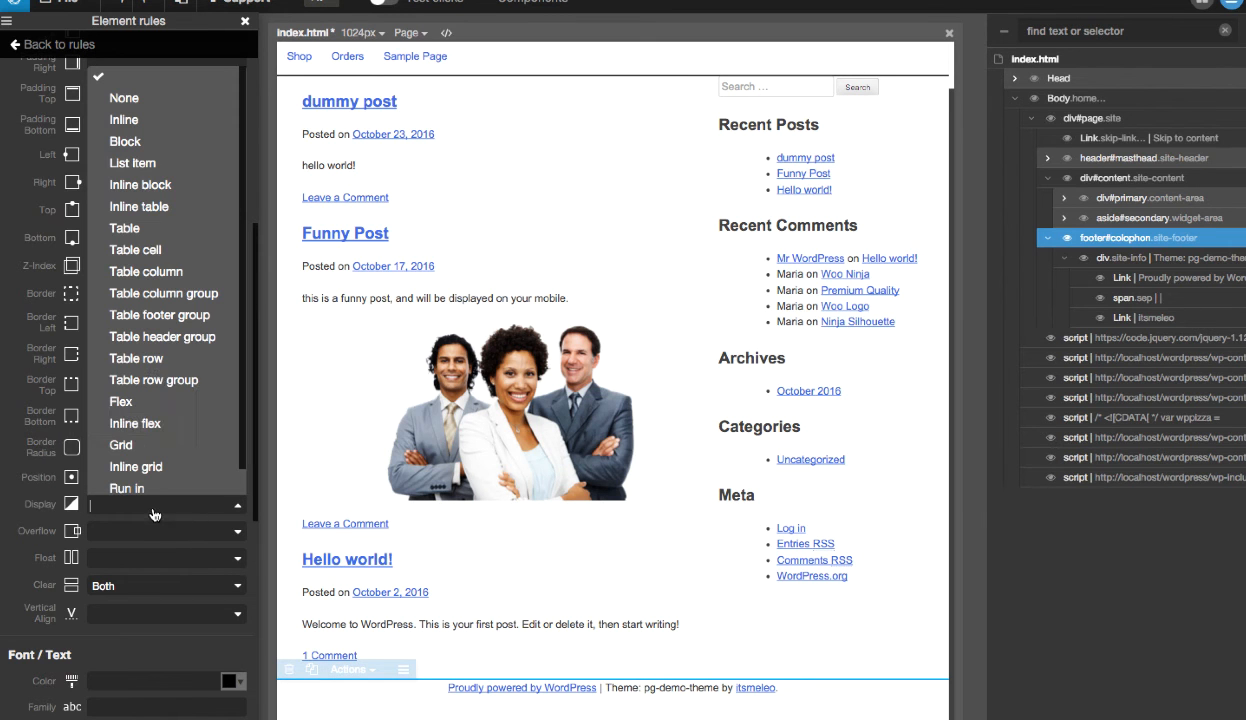
{"action": "left_click", "coordinate": [161, 228]}
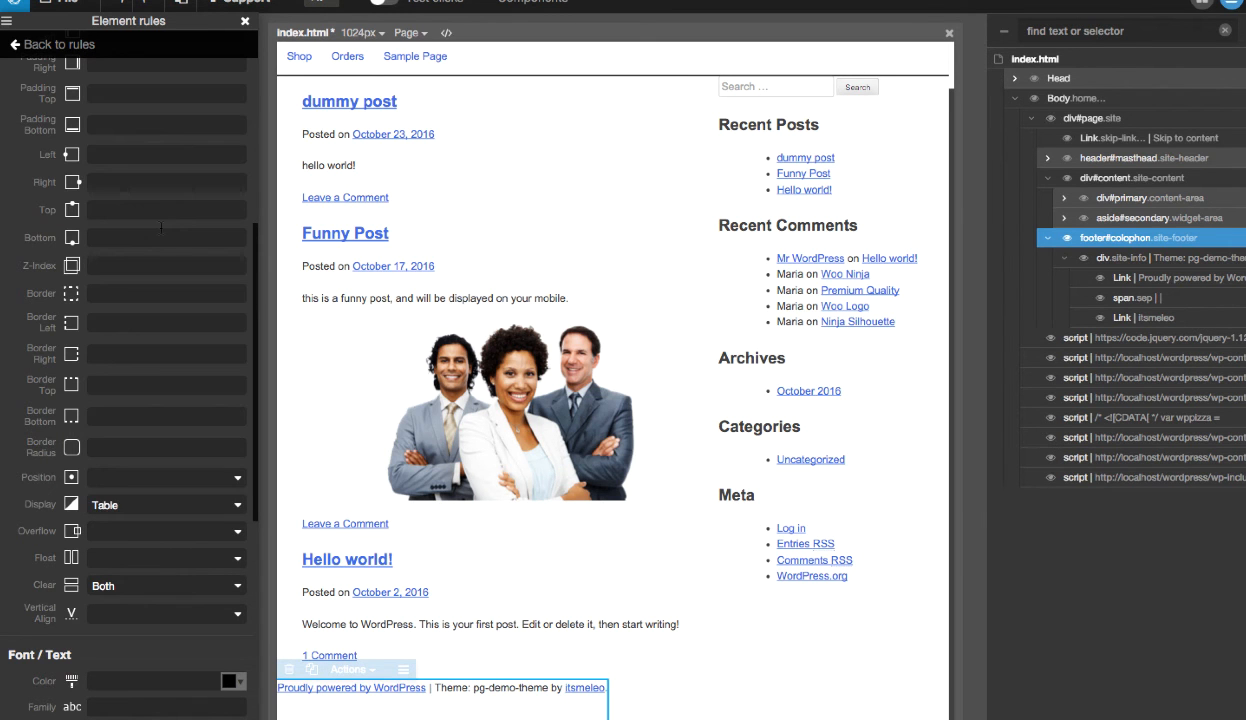
{"action": "scroll", "coordinate": [152, 330], "scroll_direction": "up", "scroll_amount": 5}
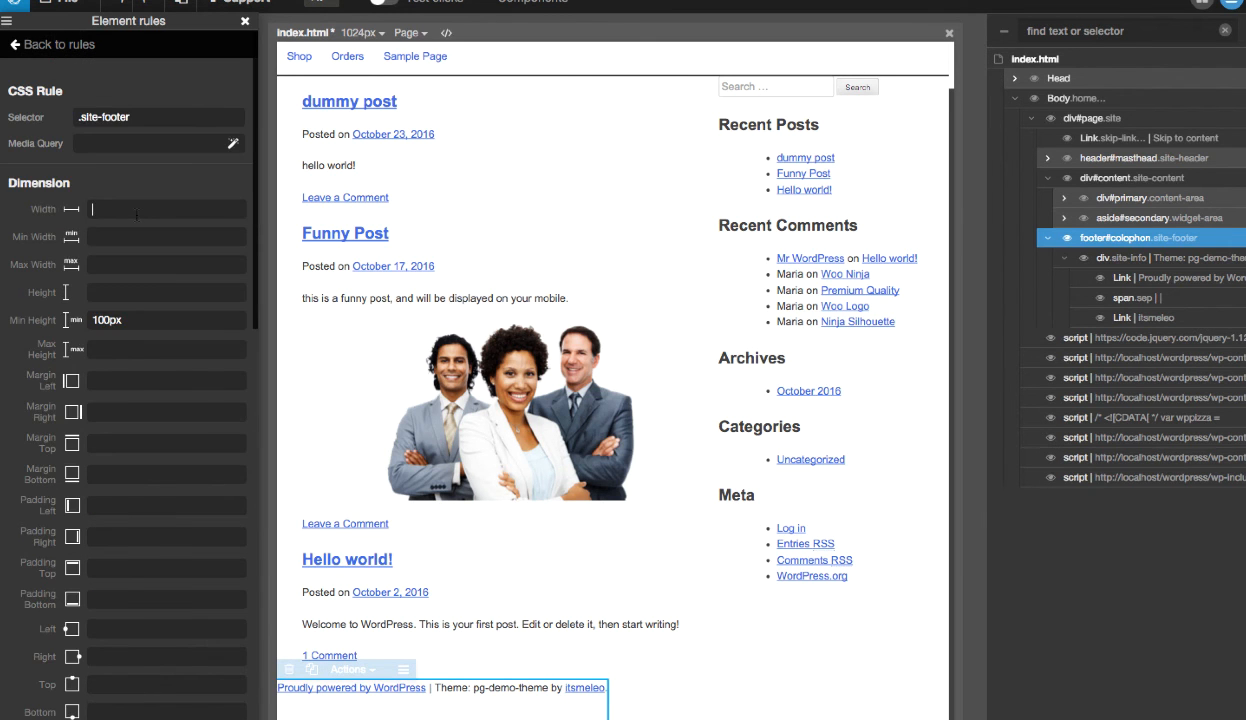
{"action": "type", "text": "100%"}
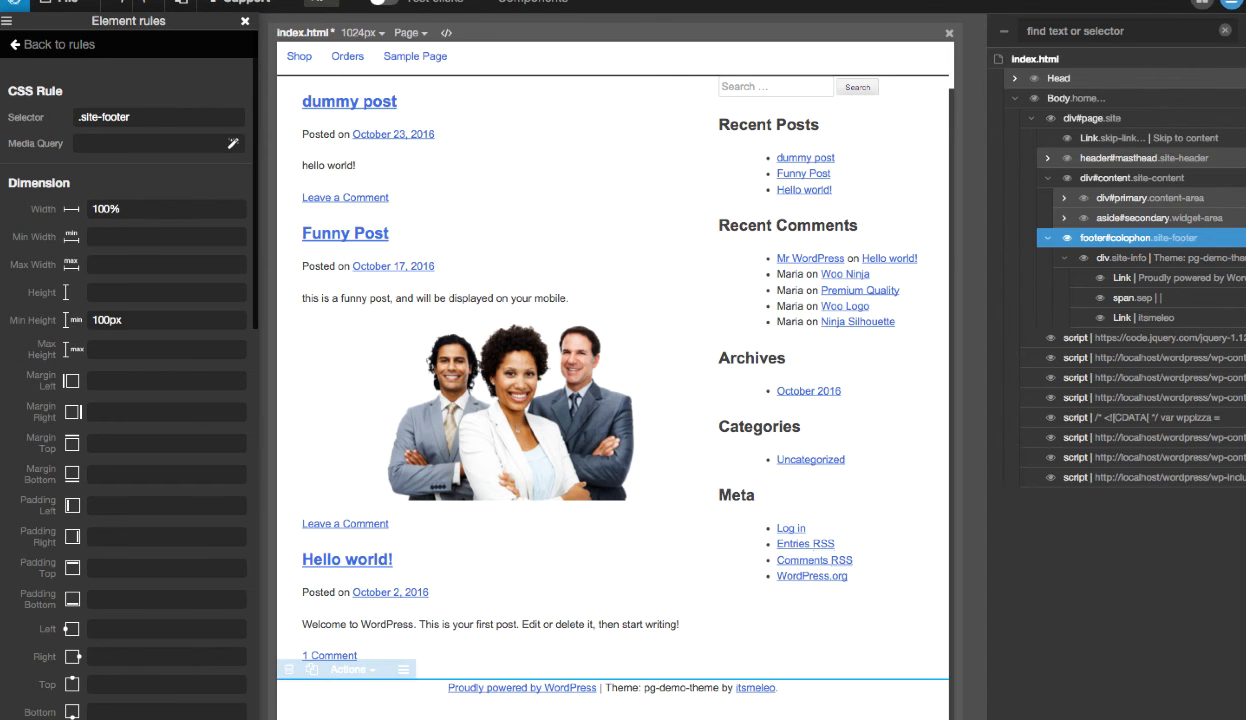
- Try vertical alignment middle on the .site-footer rule
{"action": "scroll", "coordinate": [100, 284], "scroll_direction": "down", "scroll_amount": 8}
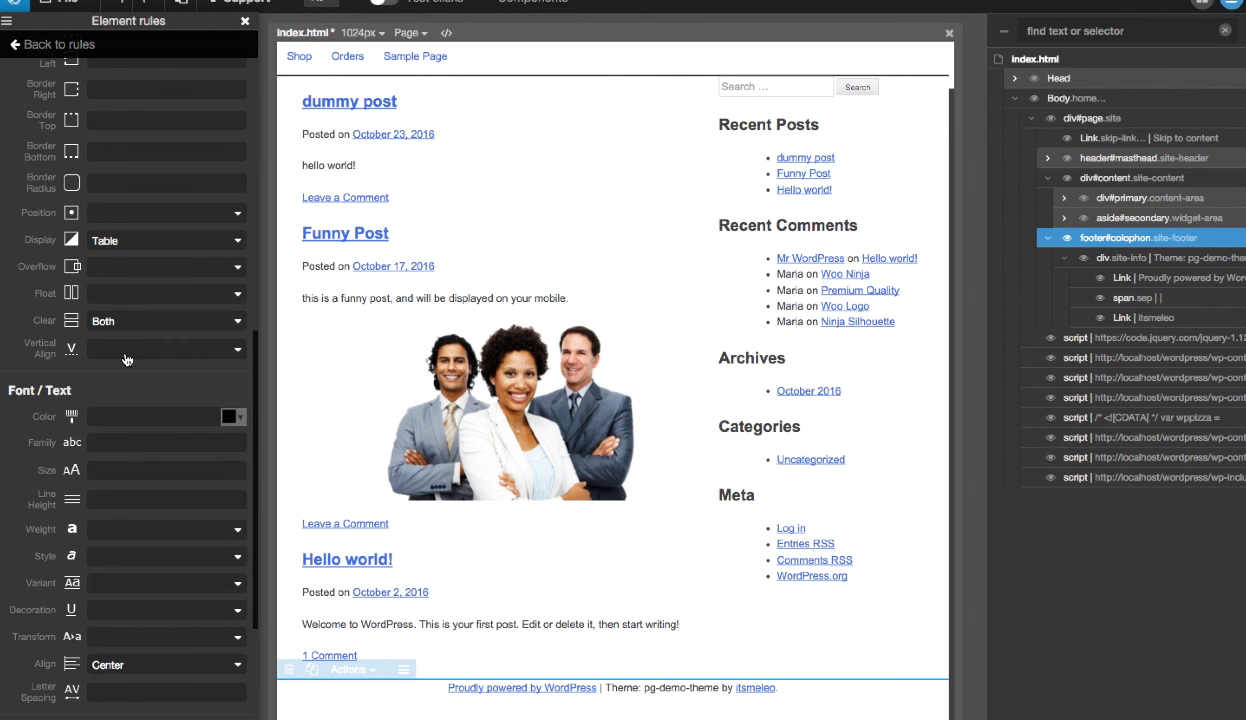
{"action": "left_click", "coordinate": [128, 348]}
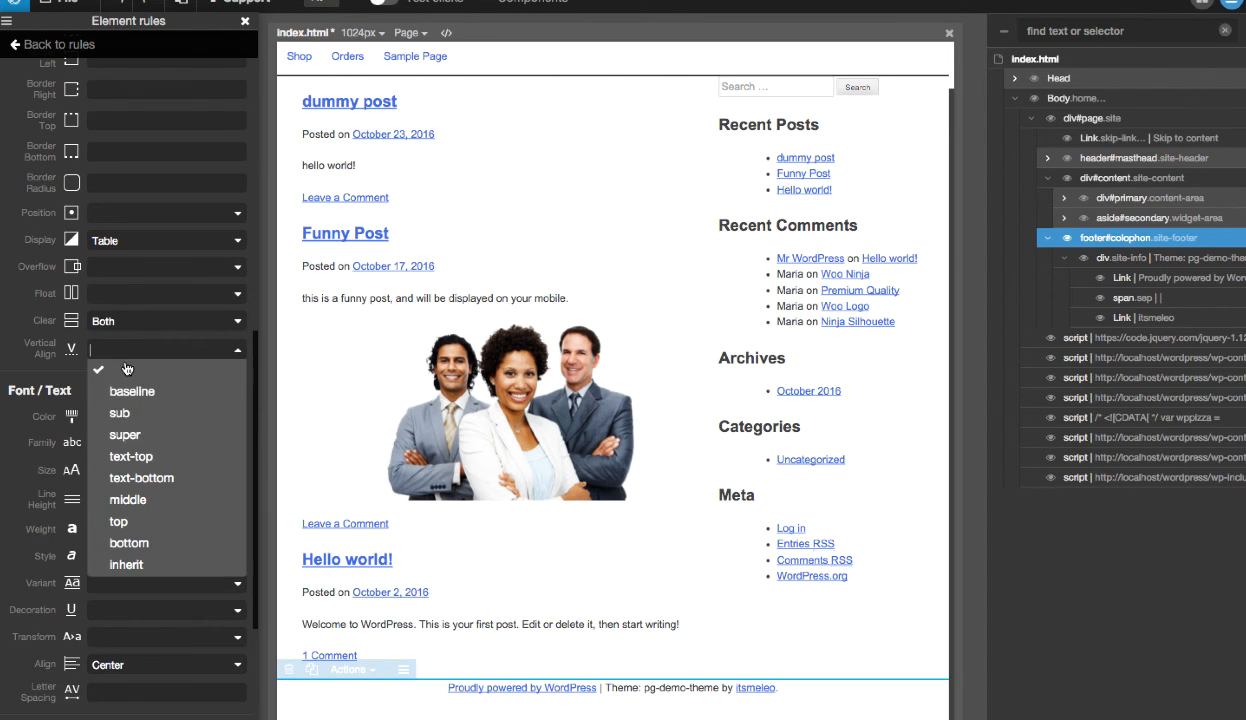
{"action": "left_click", "coordinate": [137, 500]}
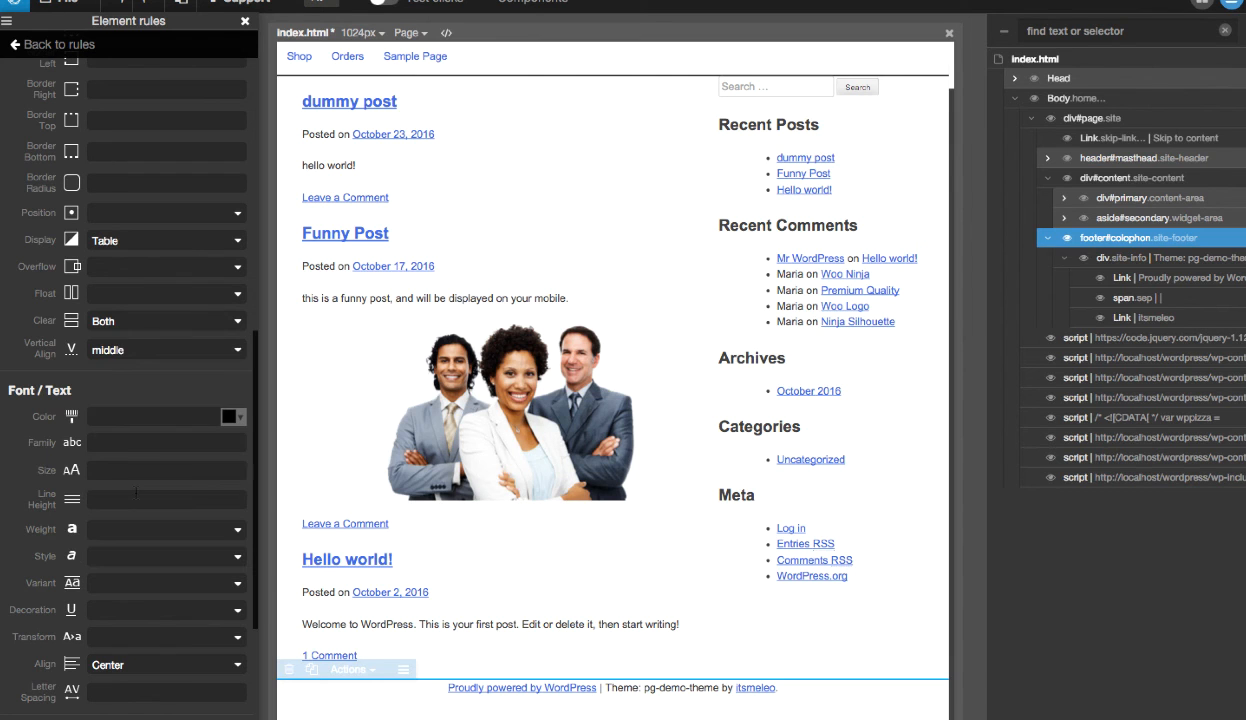
- Set the .site-footer rule's display to Block and clear its width value
{"action": "left_click", "coordinate": [155, 245]}
{"action": "left_click", "coordinate": [146, 298]}
{"action": "scroll", "coordinate": [143, 305], "scroll_direction": "up", "scroll_amount": 10}
{"action": "left_click_drag", "start_coordinate": [148, 205], "coordinate": [10, 210]}
{"action": "key", "text": "BackSpace"}
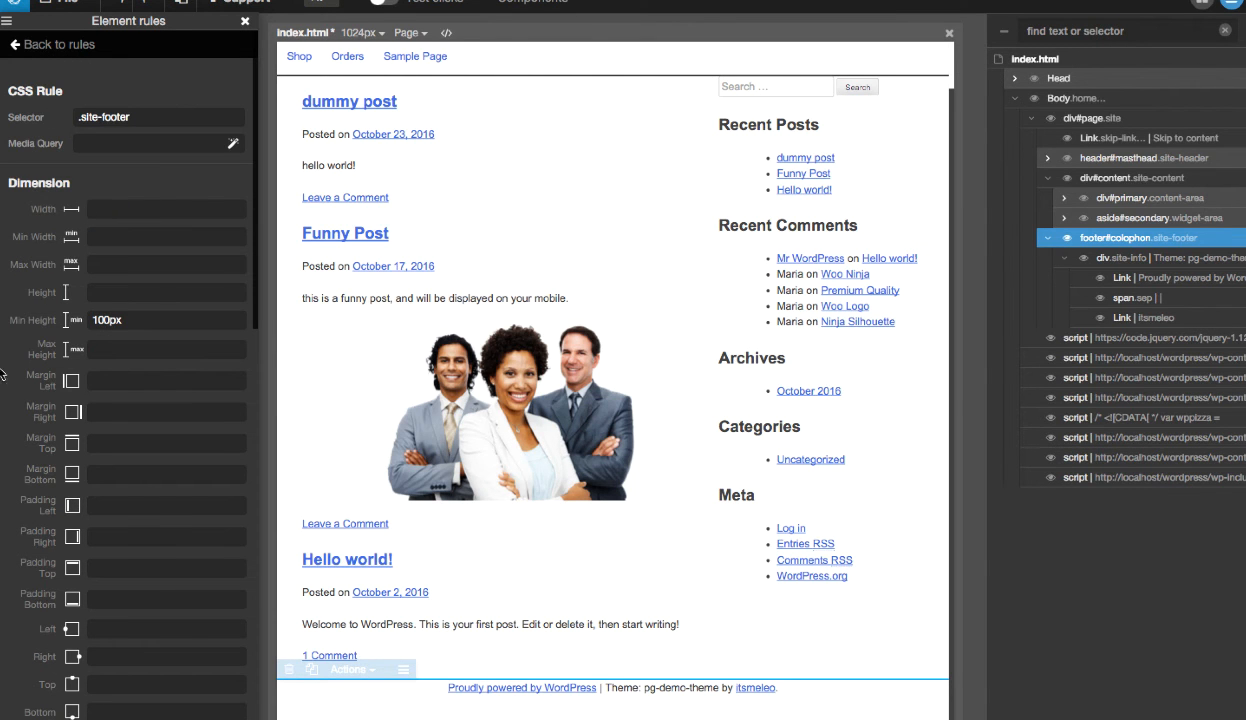
- Remove the vertical alignment value from the .site-footer rule
{"action": "scroll", "coordinate": [6, 394], "scroll_direction": "down", "scroll_amount": 10}
{"action": "left_click", "coordinate": [185, 299]}
{"action": "left_click", "coordinate": [176, 306]}
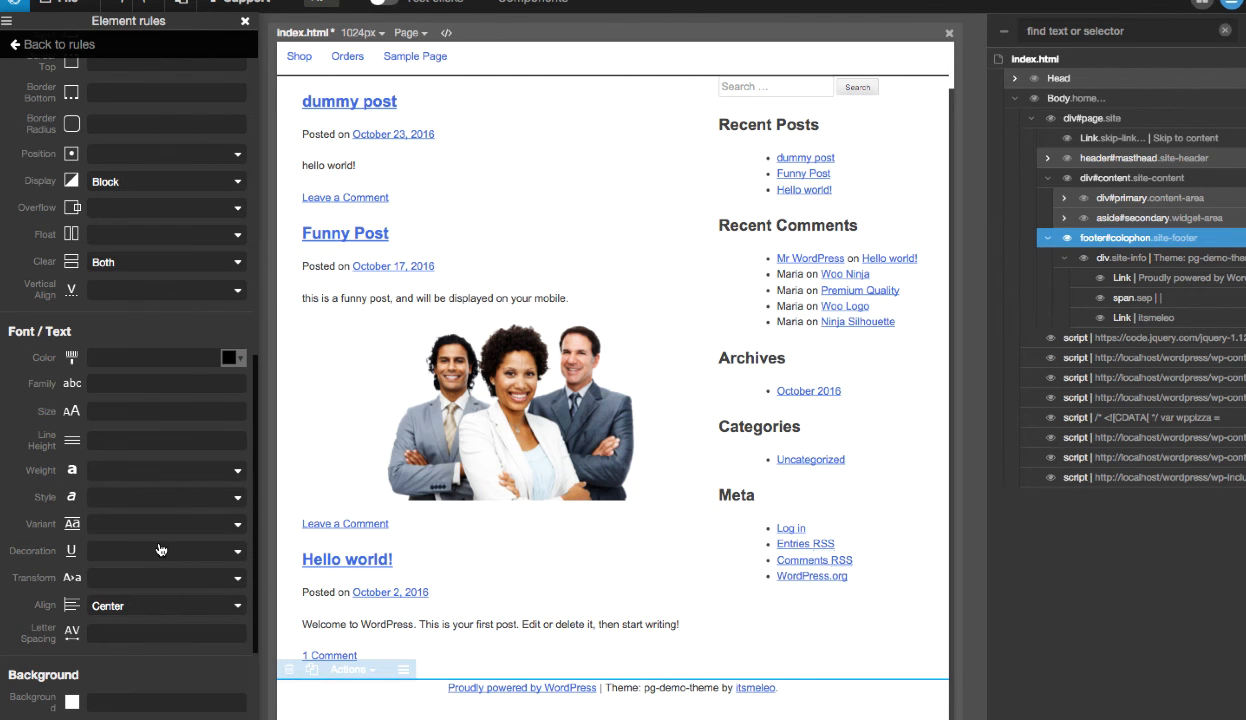
- Increase the .site-footer rule's line height to 72px
{"action": "scroll", "coordinate": [165, 545], "scroll_direction": "up", "scroll_amount": 1}
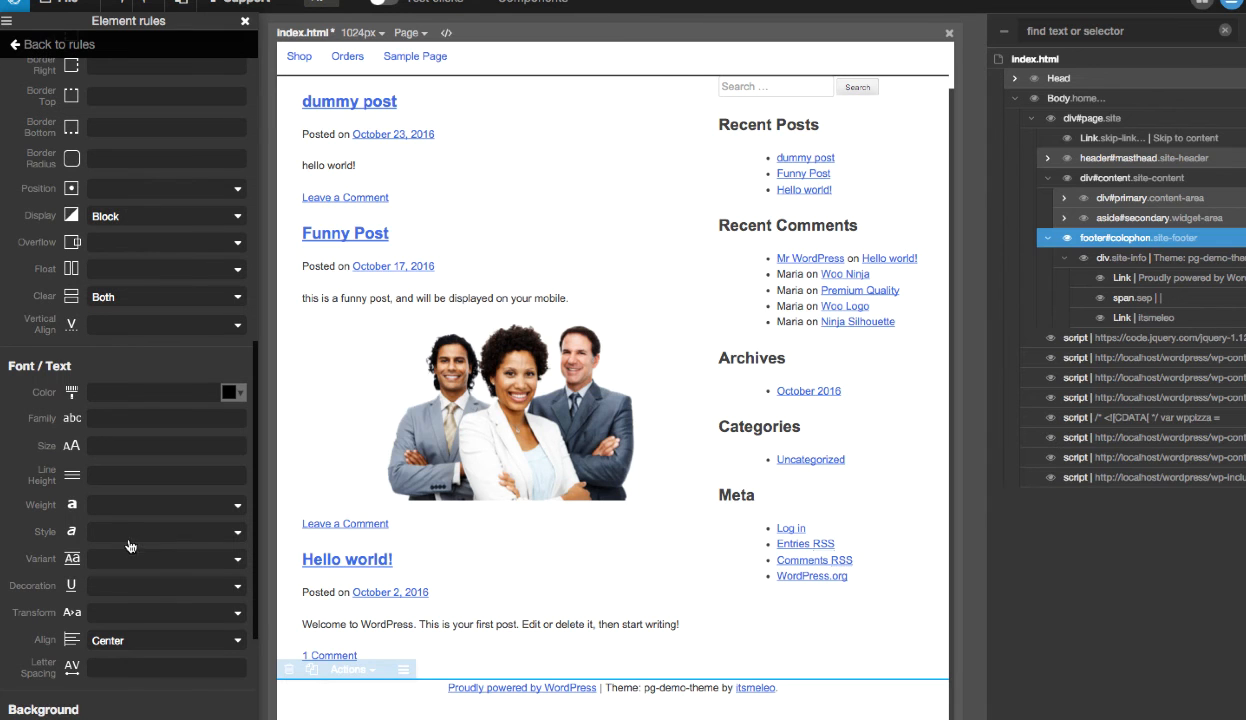
{"action": "key", "text": "Up"}
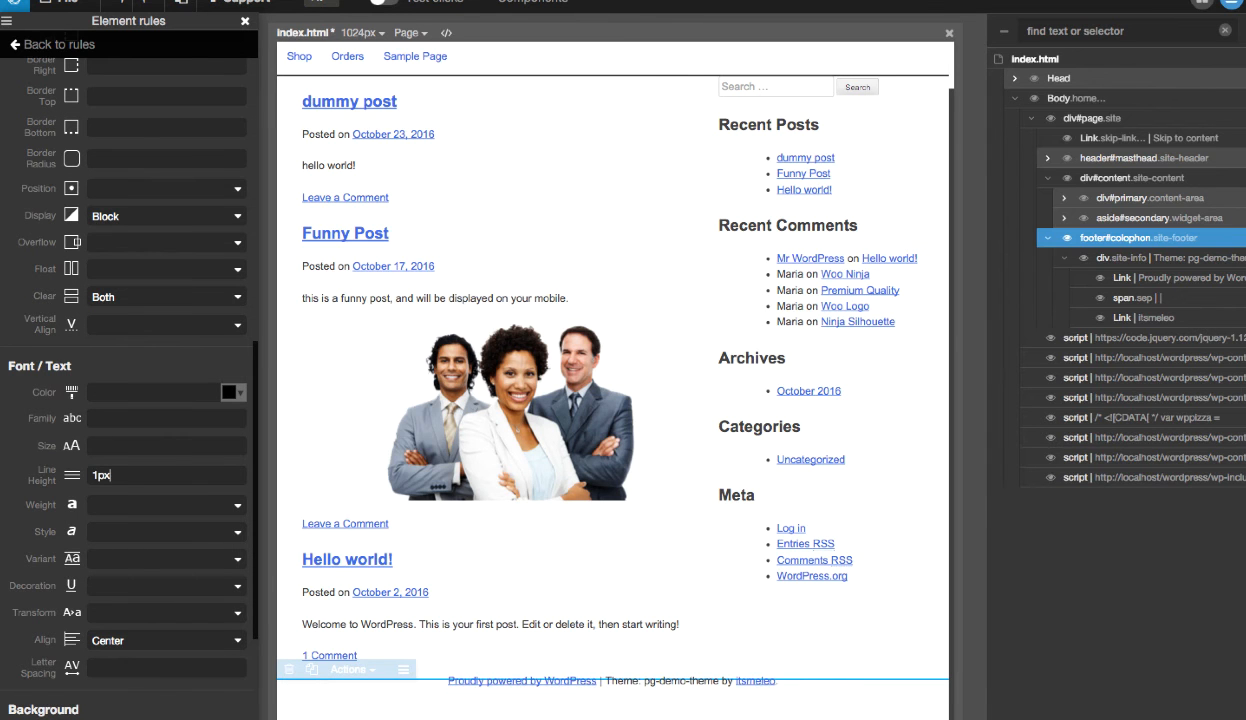
{"action": "key", "text": "Up"}
{"action": "key", "text": "Up"}
{"action": "key", "text": "Up"}
{"action": "key", "text": "Up"}
{"action": "key", "text": "Up"}
{"action": "key", "text": "Up"}
{"action": "key", "text": "Up"}
{"action": "key", "text": "Up"}
{"action": "key", "text": "Up"}
{"action": "key", "text": "Up"}
{"action": "key", "text": "Up"}
{"action": "key", "text": "Up"}
{"action": "key", "text": "Up"}
{"action": "key", "text": "Up"}
{"action": "key", "text": "Up"}
{"action": "key", "text": "Up"}
{"action": "key", "text": "Up"}
{"action": "key", "text": "Up"}
{"action": "key", "text": "Up"}
{"action": "key", "text": "Up"}
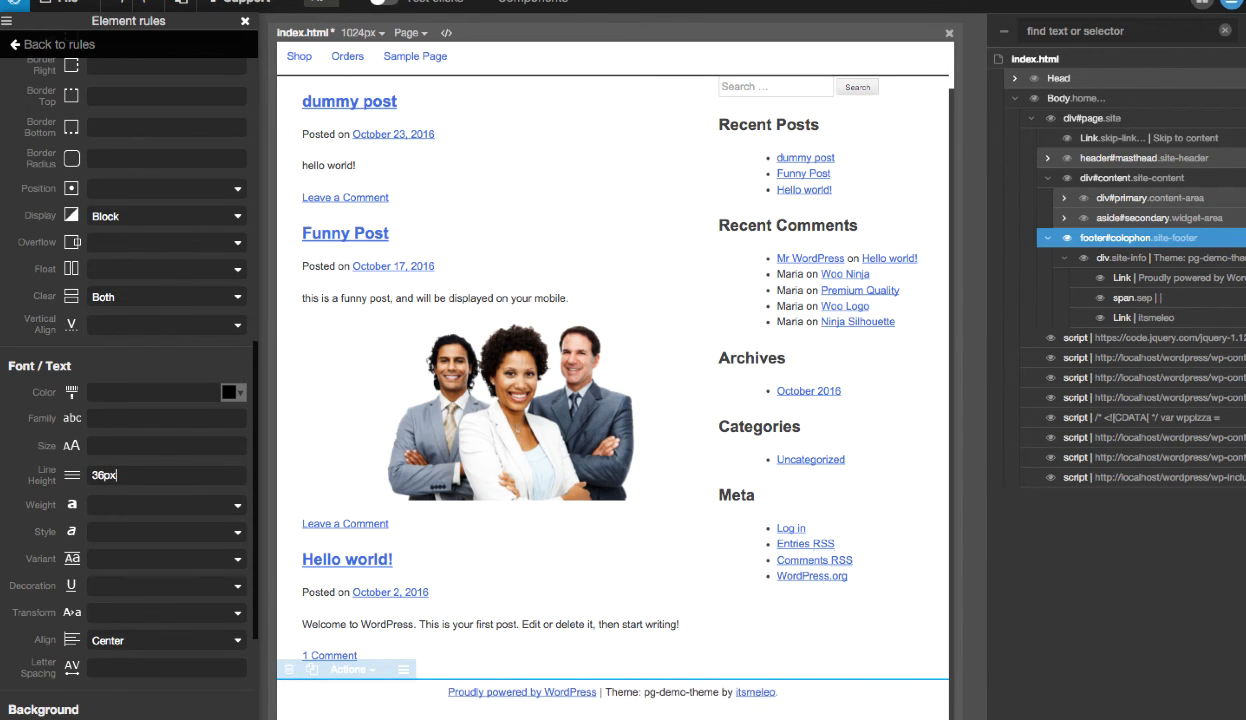
{"action": "key", "text": "Up"}
{"action": "key", "text": "Up"}
{"action": "key", "text": "Up"}
{"action": "key", "text": "Up"}
{"action": "key", "text": "Up"}
{"action": "key", "text": "Up"}
{"action": "key", "text": "Up"}
{"action": "key", "text": "Up"}
{"action": "key", "text": "Up"}
{"action": "key", "text": "Up"}
{"action": "key", "text": "Up"}
{"action": "key", "text": "Up"}
{"action": "key", "text": "Up"}
{"action": "key", "text": "Up"}
{"action": "key", "text": "Up"}
{"action": "key", "text": "Up"}
{"action": "key", "text": "Up"}
{"action": "key", "text": "Up"}
{"action": "key", "text": "Up"}
{"action": "key", "text": "Up"}
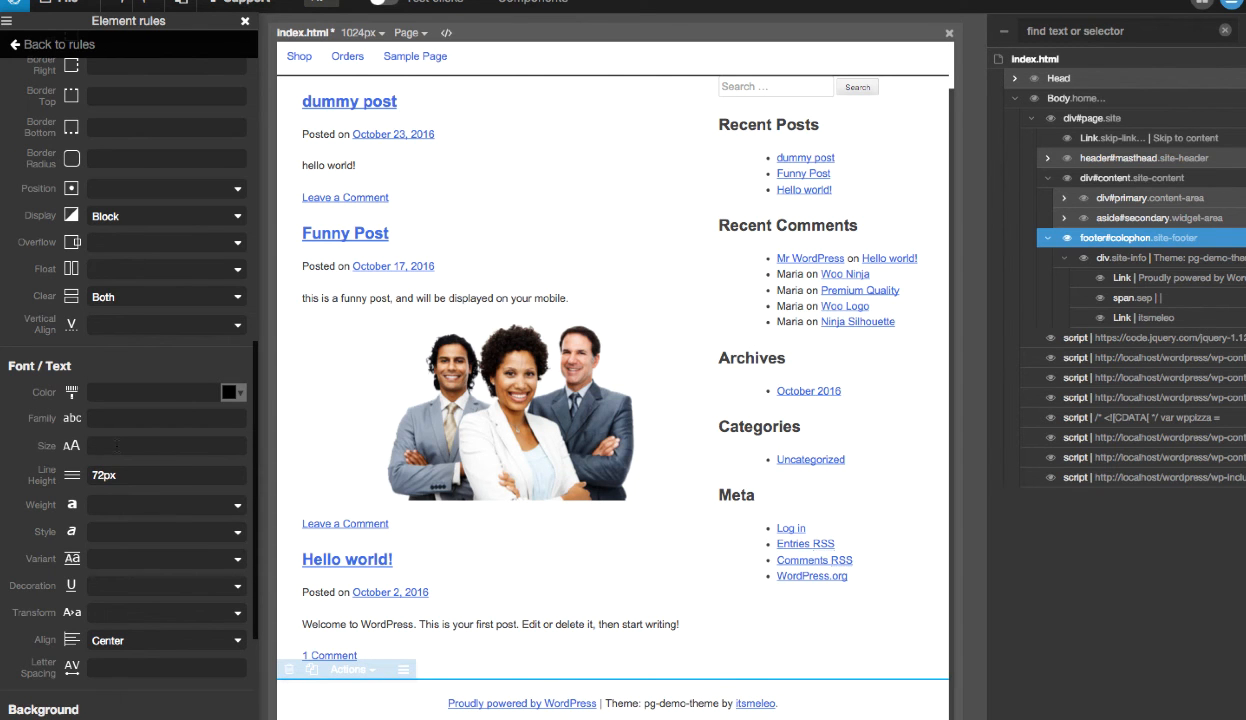
- Set the .site-footer rule's font size to 20px and its font family to Arial
{"action": "type", "text": "25px"}
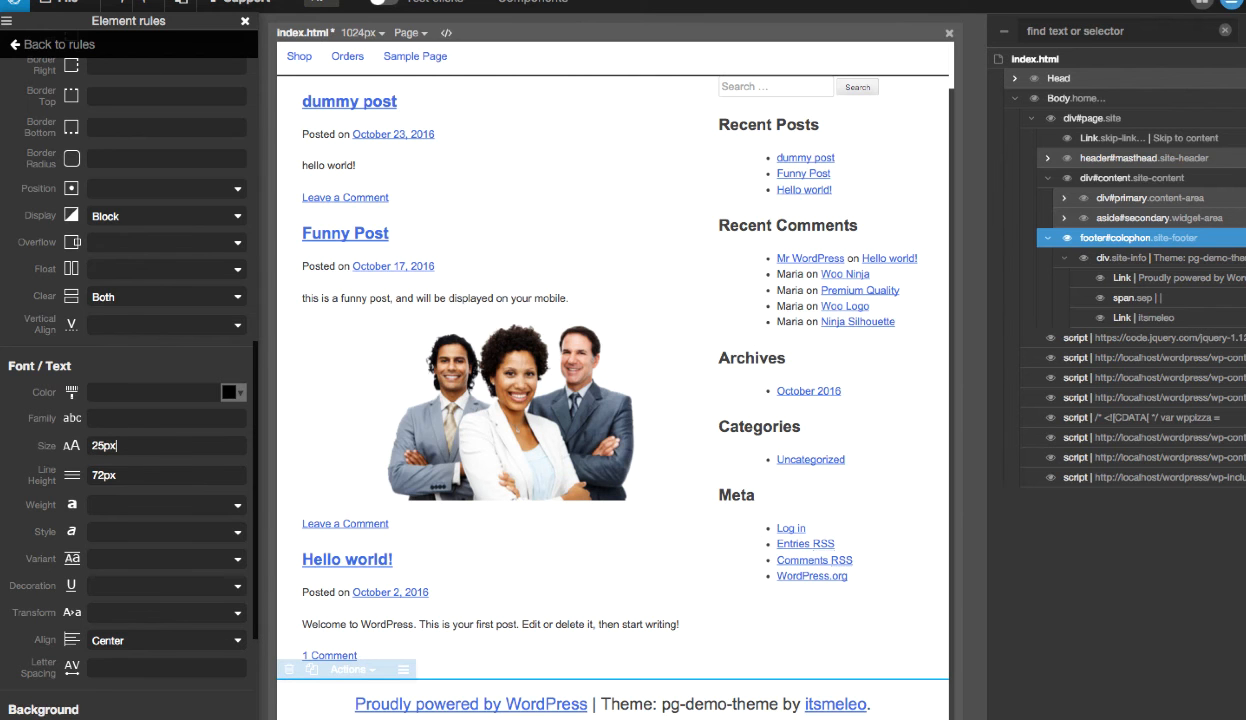
{"action": "key", "text": "Down"}
{"action": "key", "text": "Down"}
{"action": "key", "text": "Down"}
{"action": "key", "text": "Down"}
{"action": "key", "text": "Down"}
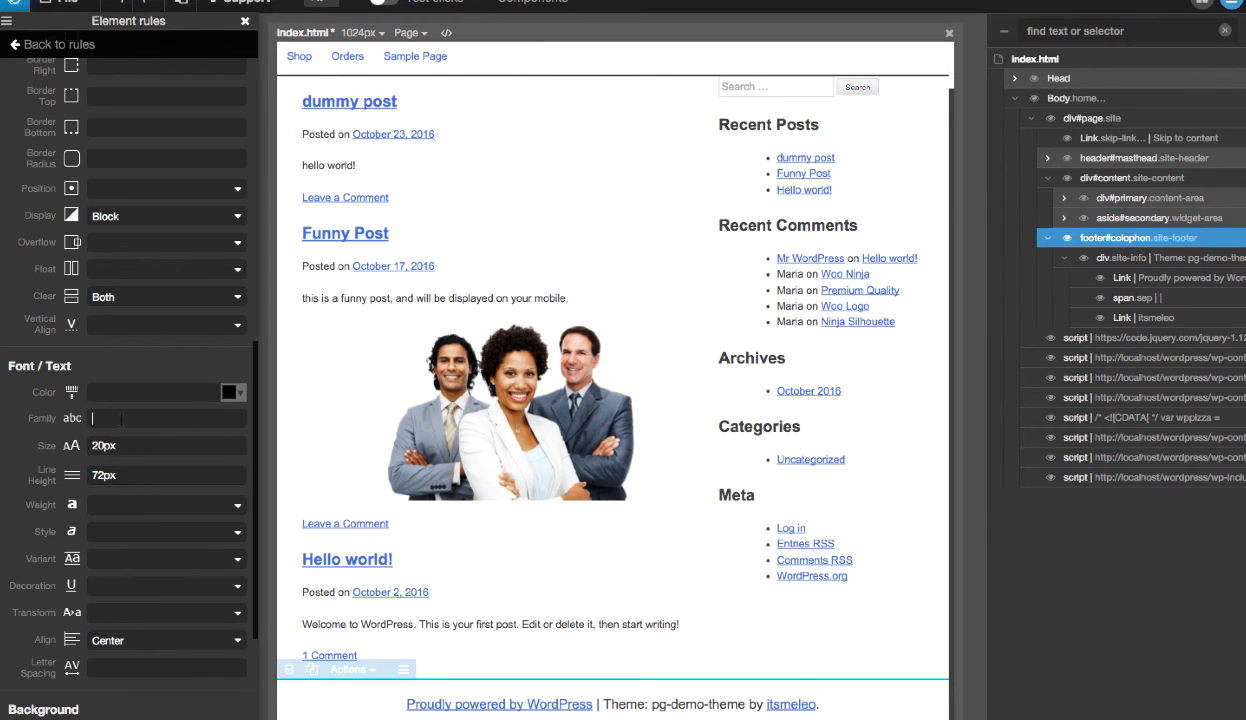
{"action": "type", "text": "Arial"}
- Try text decoration None on the .site-footer rule, then reset the decoration to empty
{"action": "left_click", "coordinate": [128, 536]}
{"action": "left_click", "coordinate": [128, 536]}
{"action": "left_click", "coordinate": [124, 558]}
{"action": "left_click", "coordinate": [124, 558]}
{"action": "left_click", "coordinate": [118, 588]}
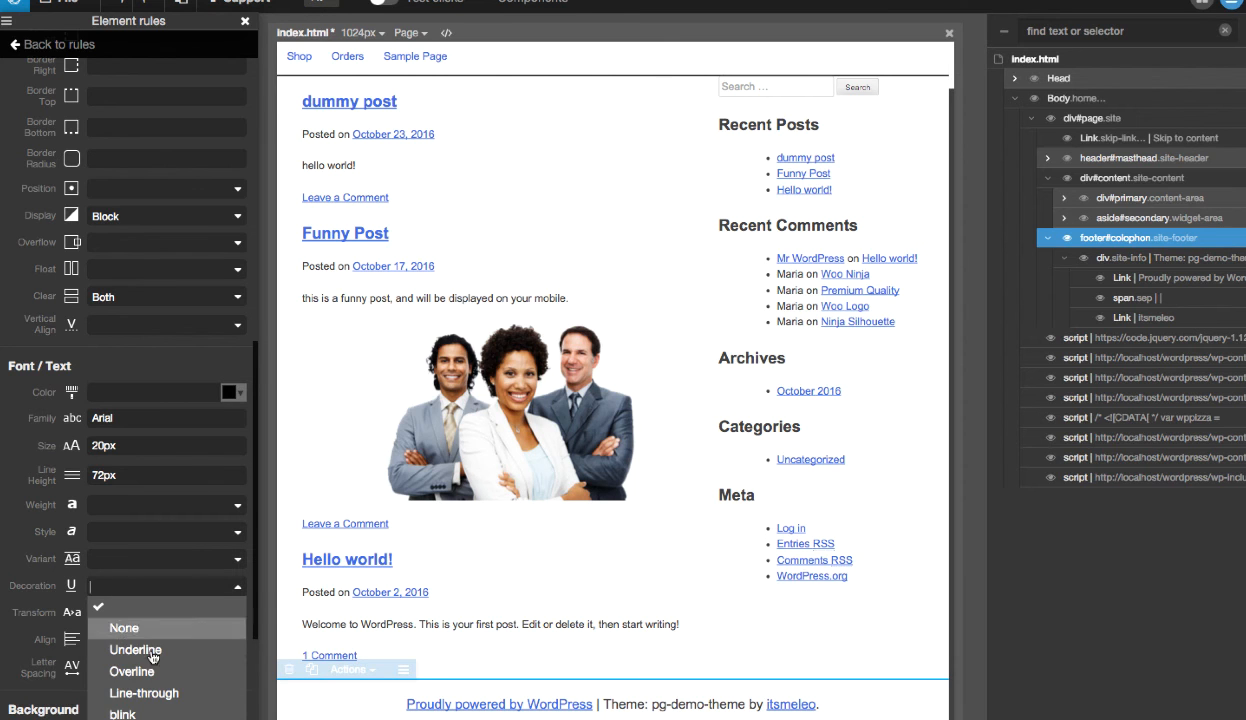
{"action": "left_click", "coordinate": [144, 629]}
{"action": "left_click", "coordinate": [137, 586]}
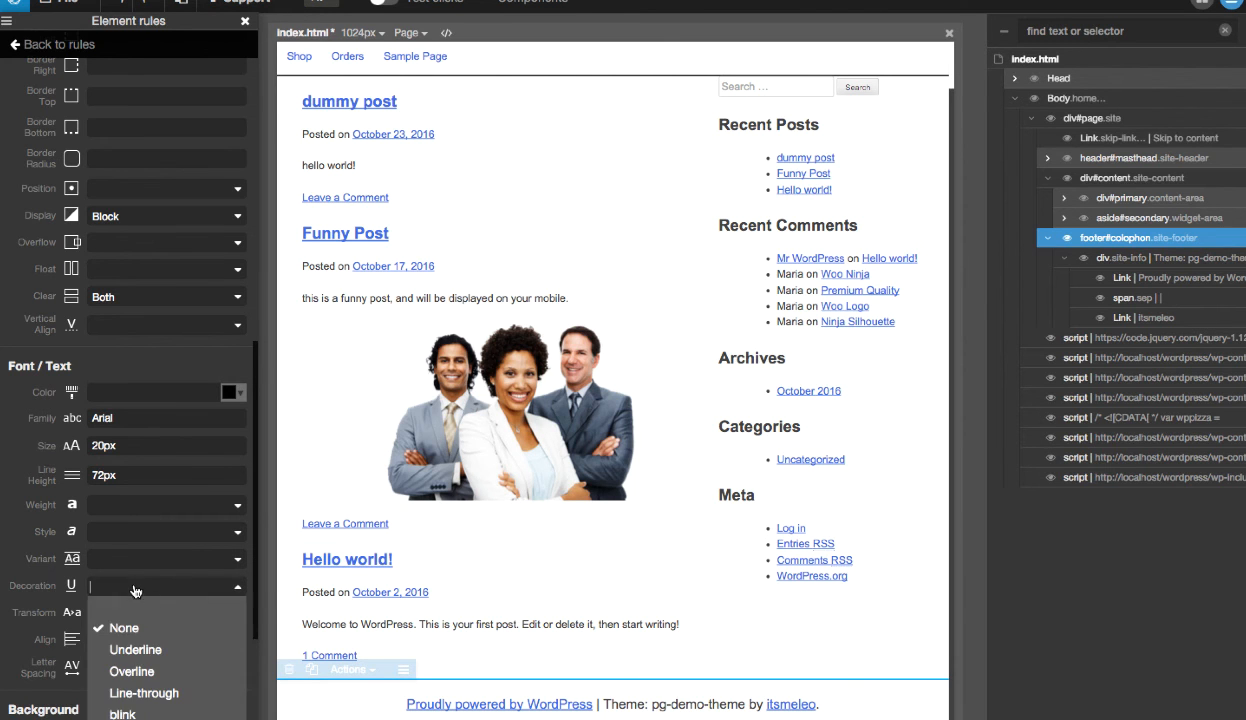
{"action": "left_click", "coordinate": [137, 586]}
- Try the Uppercase text transform on the .site-footer rule and remove it again
{"action": "left_click", "coordinate": [160, 613]}
{"action": "left_click", "coordinate": [140, 698]}
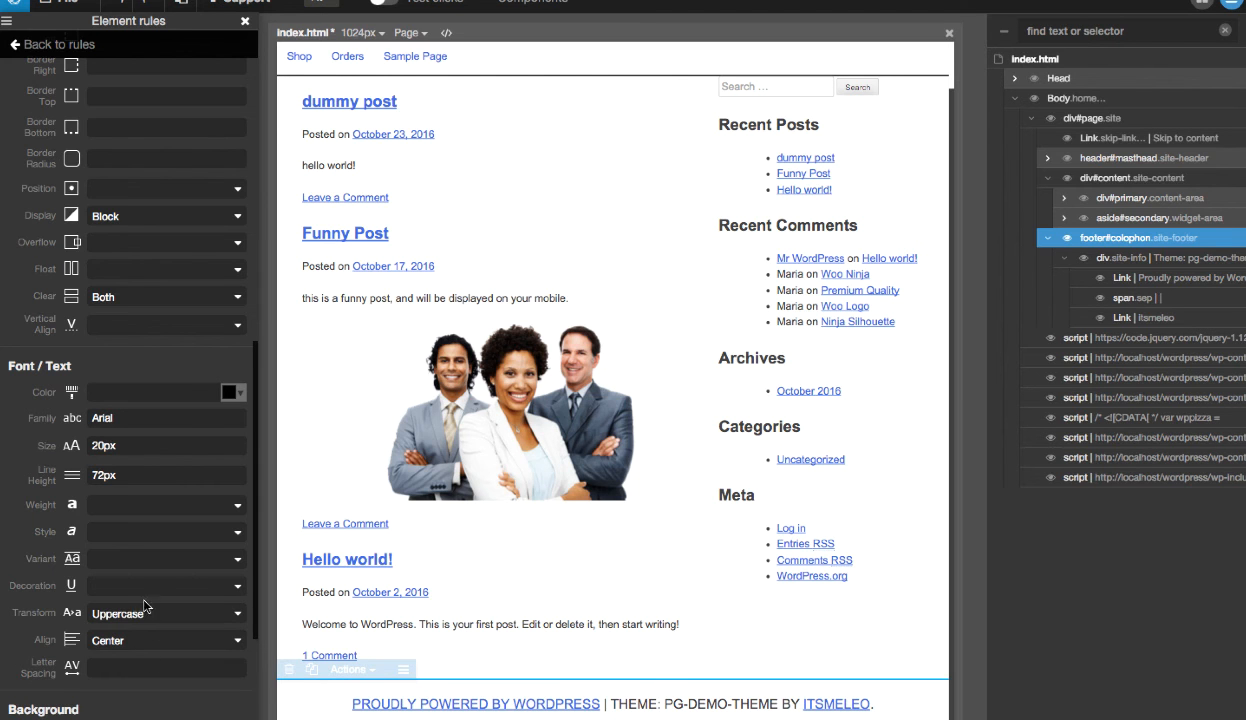
{"action": "left_click", "coordinate": [140, 613]}
{"action": "left_click", "coordinate": [137, 654]}
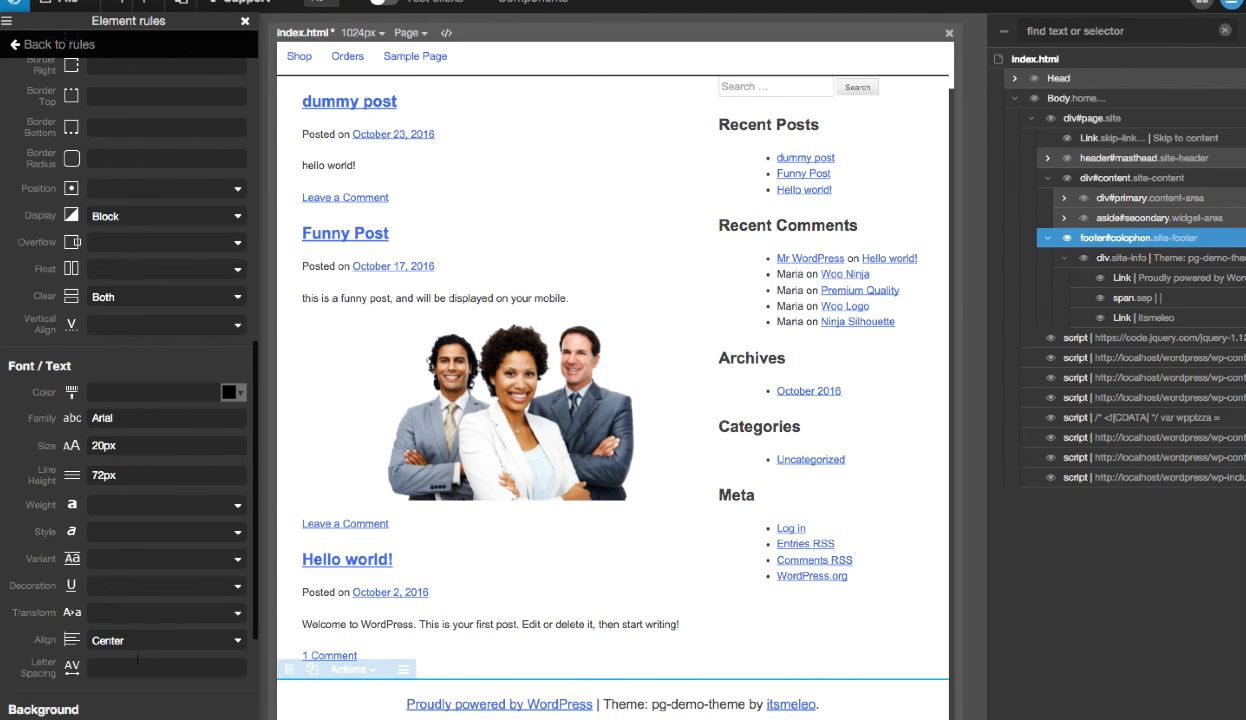
- Leave the .site-footer rule, expand header#masthead in the page tree and select its div.site-branding element
{"action": "scroll", "coordinate": [138, 660], "scroll_direction": "down", "scroll_amount": 5}
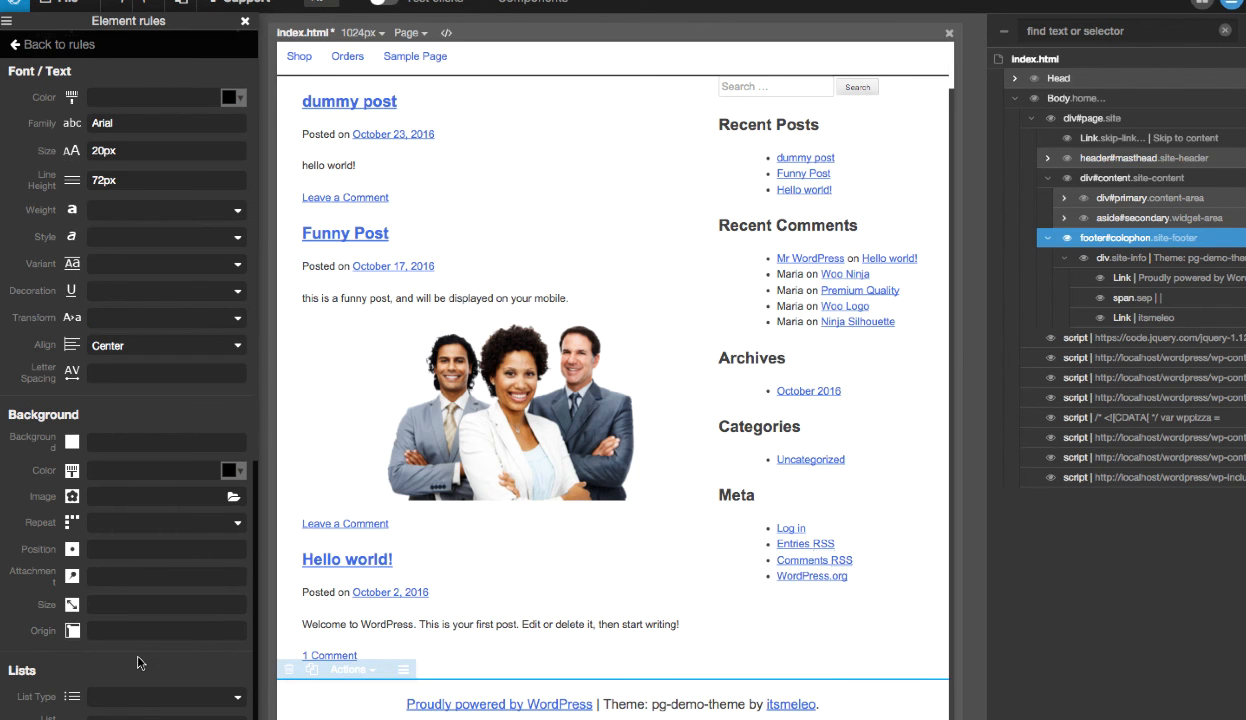
{"action": "scroll", "coordinate": [398, 468], "scroll_direction": "up", "scroll_amount": 1}
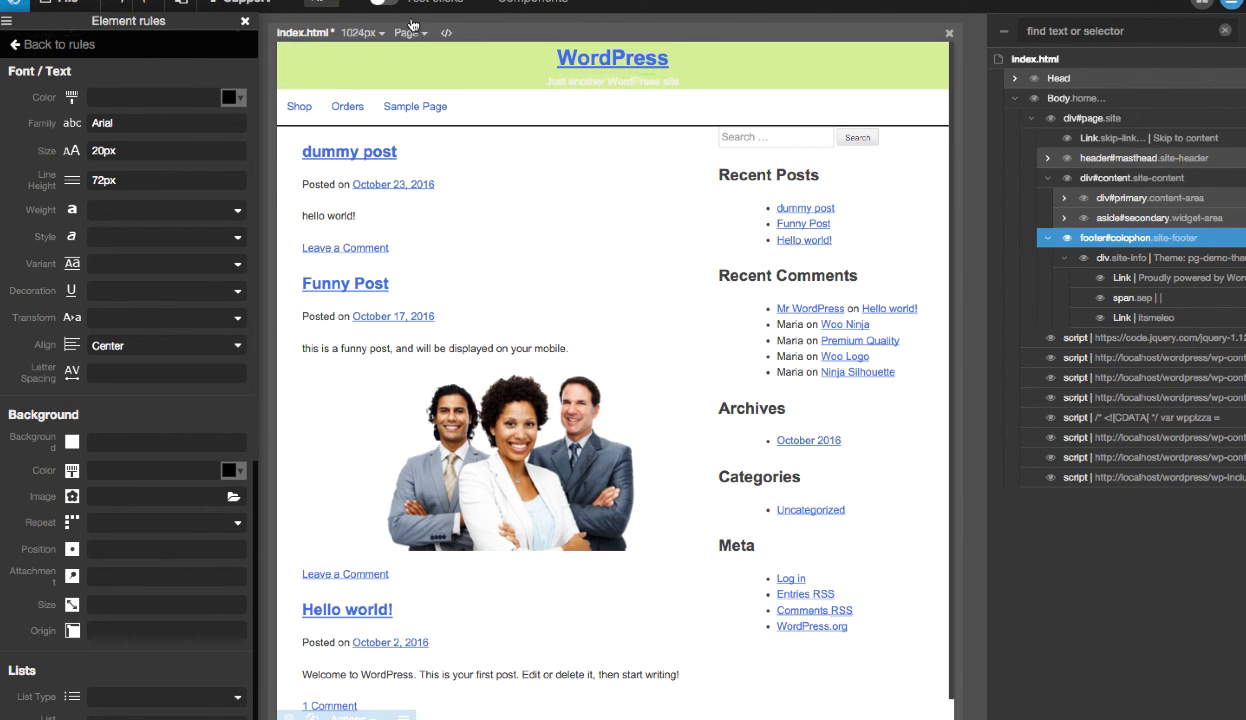
{"action": "left_click", "coordinate": [1134, 159]}
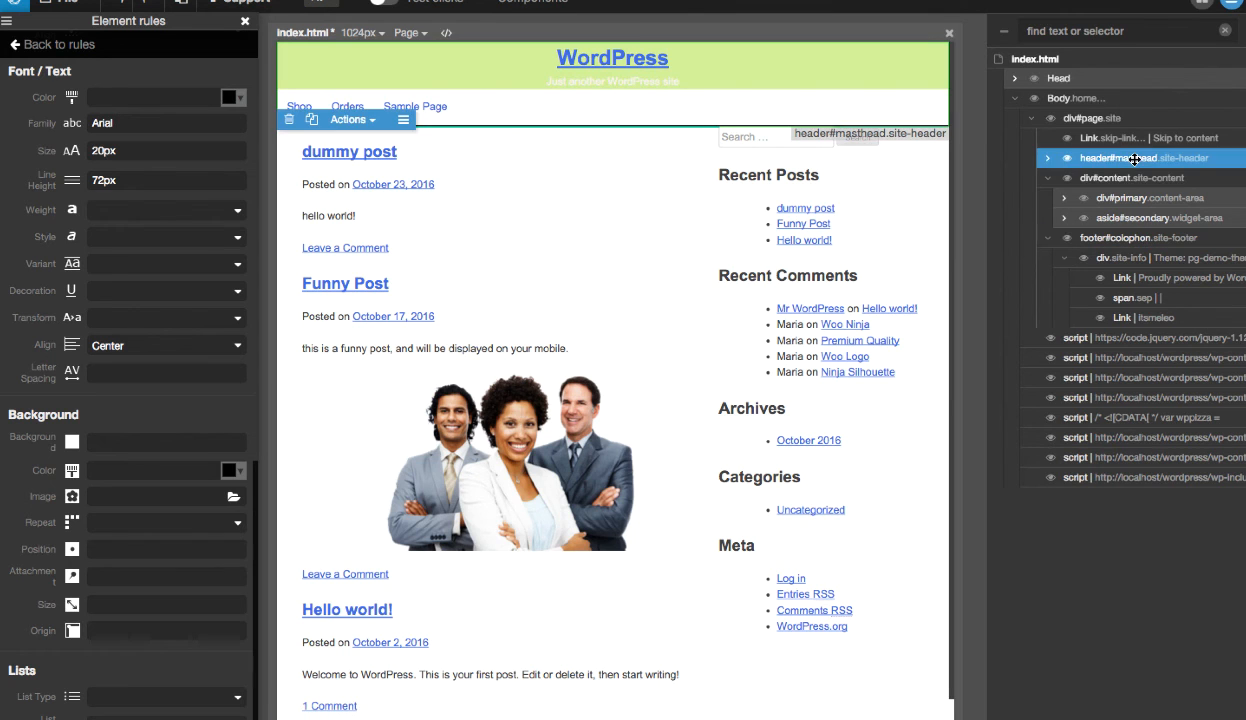
{"action": "left_click", "coordinate": [60, 45]}
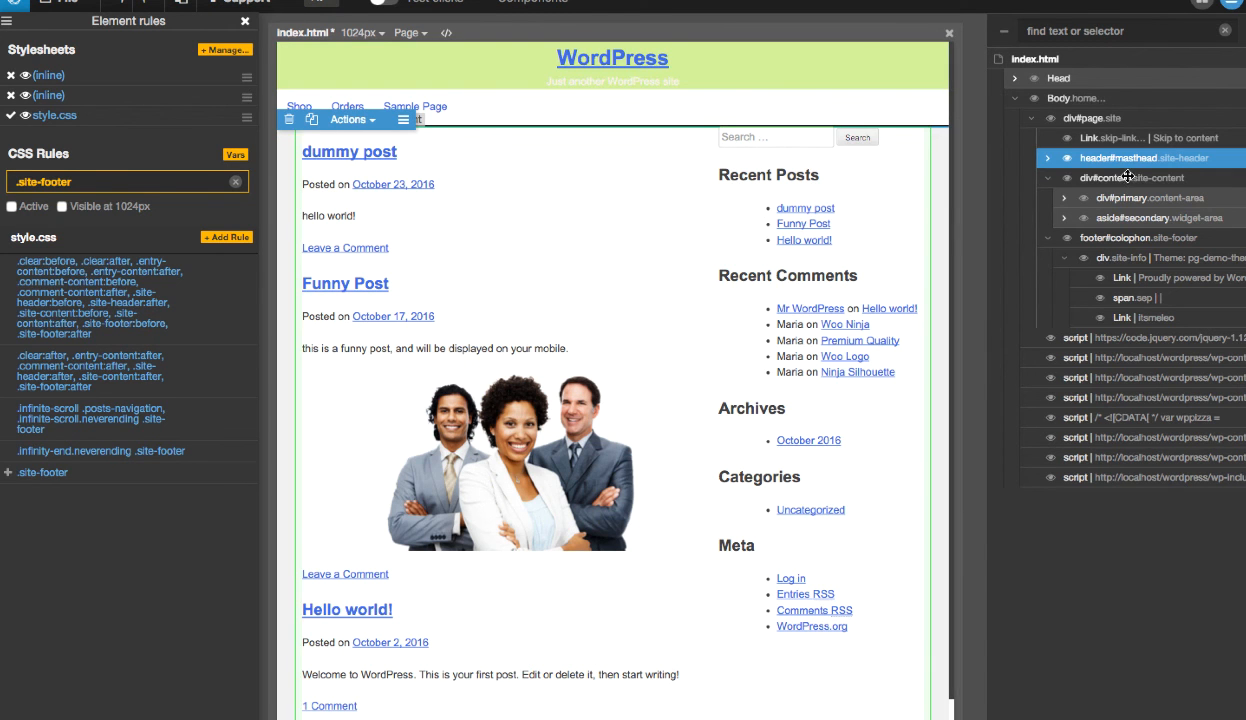
{"action": "left_click", "coordinate": [1046, 157]}
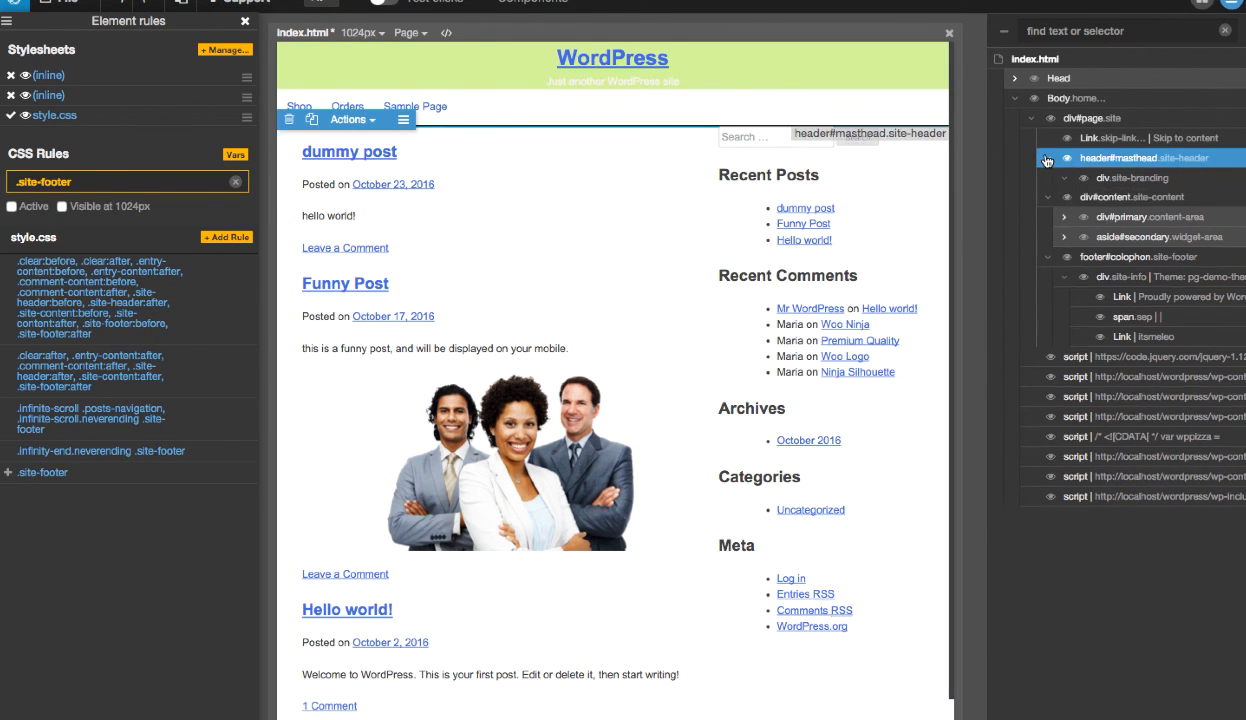
{"action": "left_click", "coordinate": [1134, 178]}
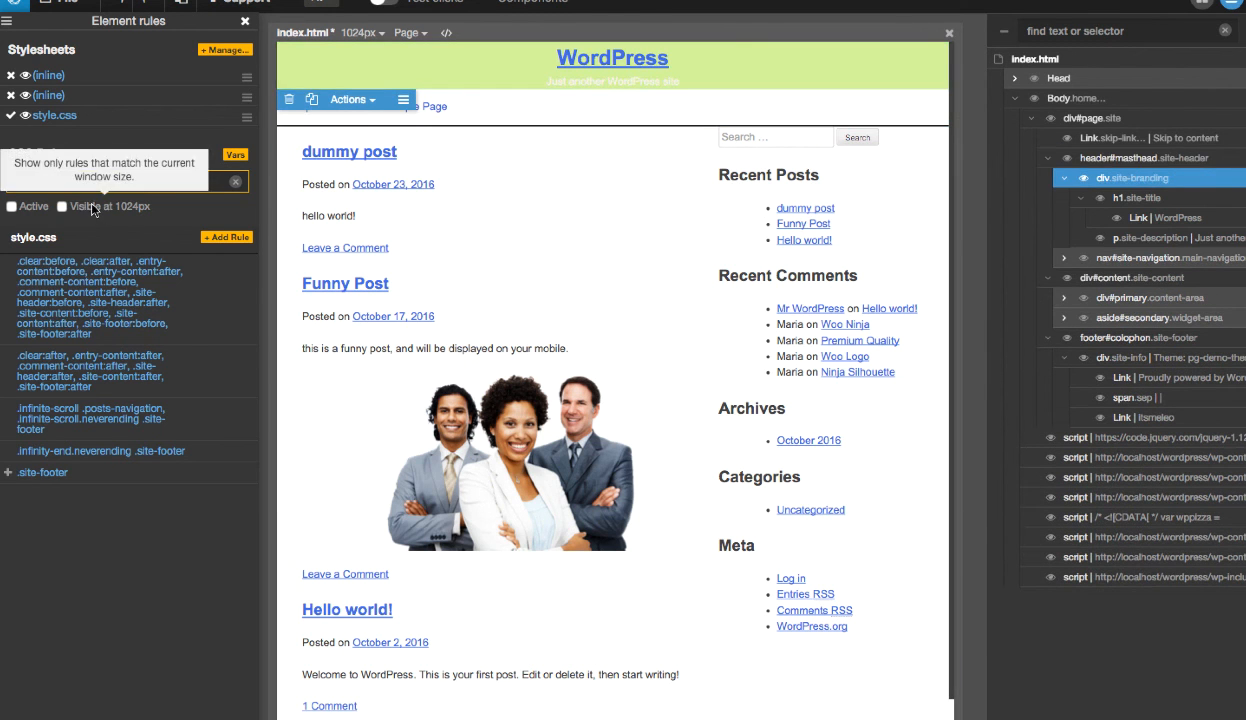
{"action": "left_click", "coordinate": [245, 21]}
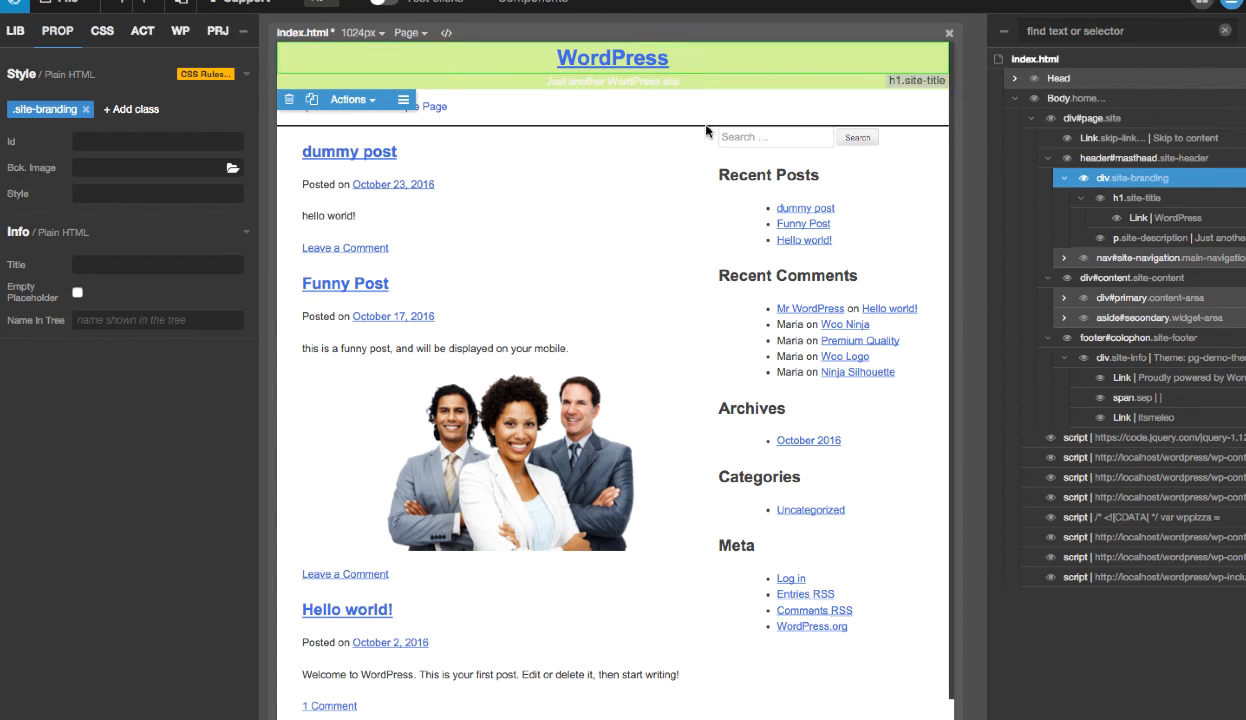
- Copy the background color value #d3f598 from the header's .site-header rule
{"action": "left_click", "coordinate": [1168, 158]}
{"action": "left_click", "coordinate": [47, 137]}
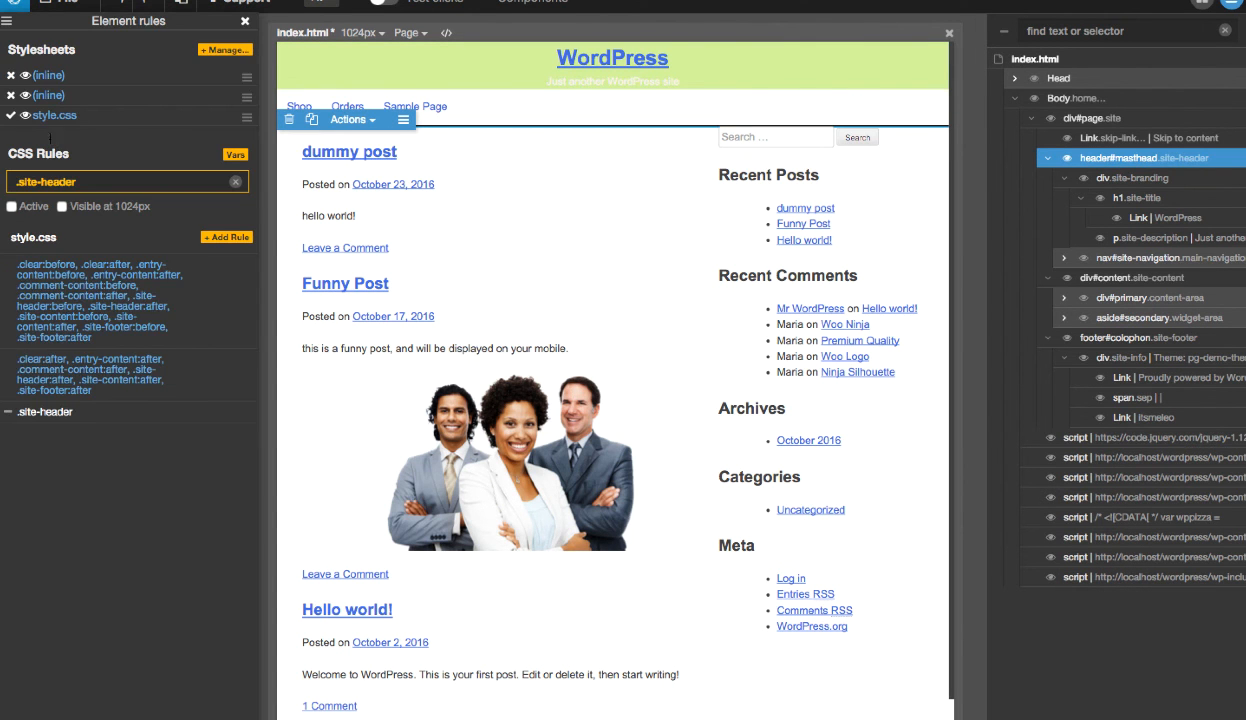
{"action": "left_click", "coordinate": [42, 420]}
{"action": "scroll", "coordinate": [150, 480], "scroll_direction": "down", "scroll_amount": 10}
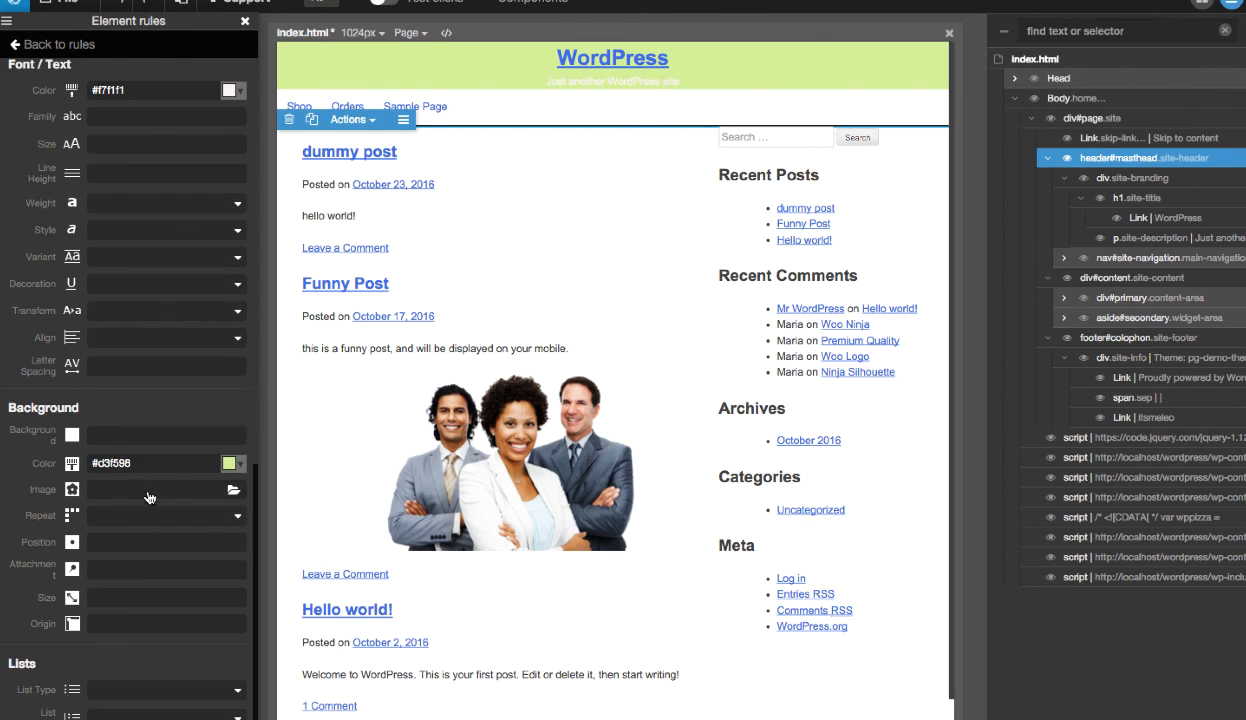
{"action": "left_click_drag", "start_coordinate": [150, 463], "coordinate": [30, 465]}
{"action": "key", "text": "ctrl+c"}
{"action": "left_click", "coordinate": [245, 21]}
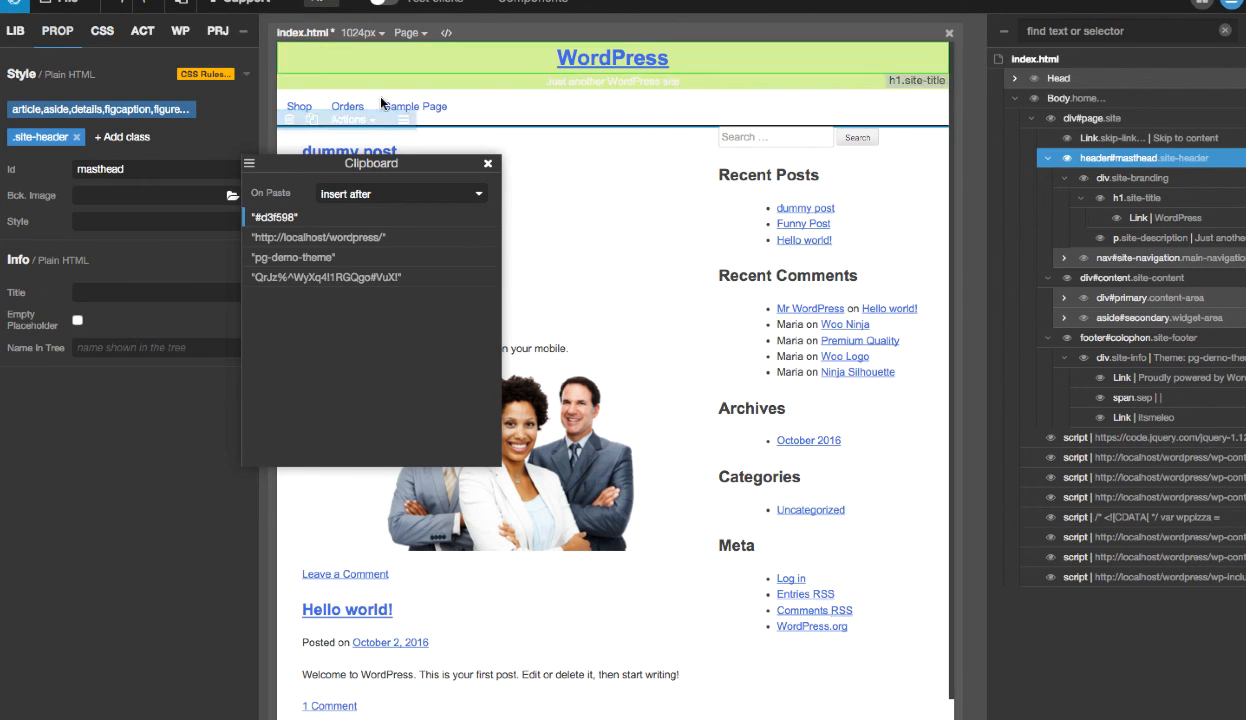
{"action": "left_click", "coordinate": [489, 164]}
- Set the background color of the footer's .site-footer rule to the copied #d3f598
{"action": "scroll", "coordinate": [667, 262], "scroll_direction": "down", "scroll_amount": 1}
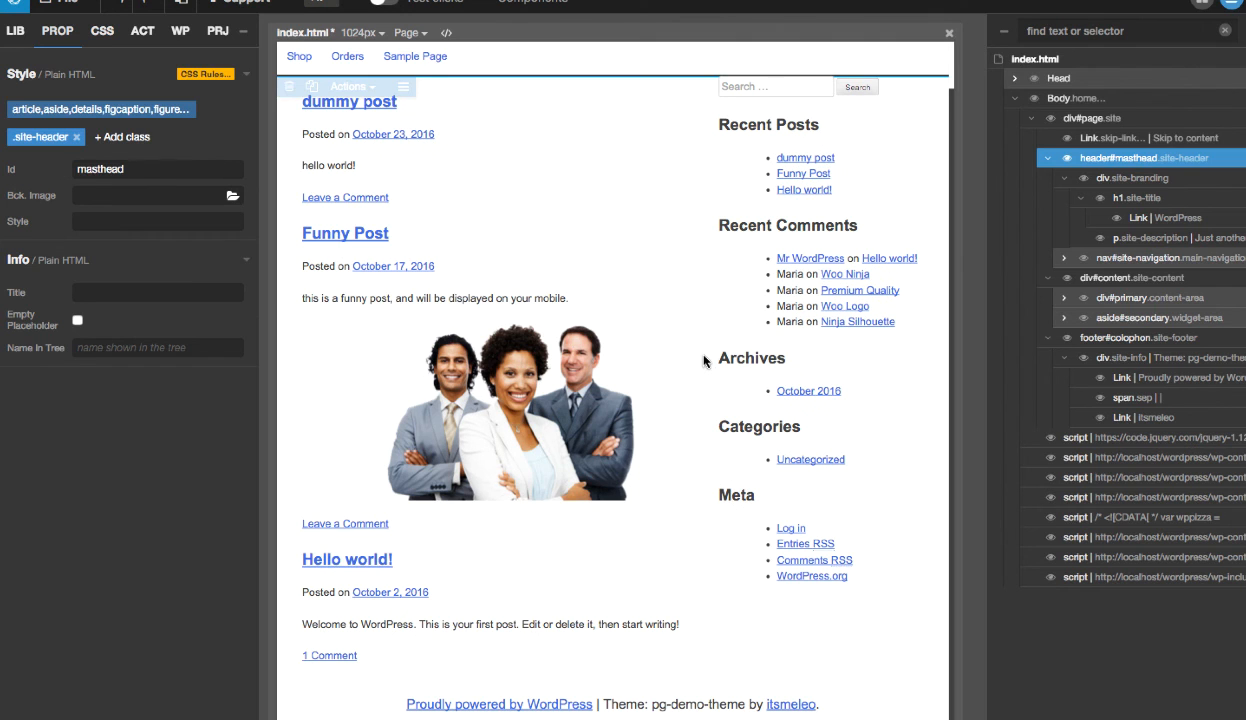
{"action": "left_click", "coordinate": [646, 691]}
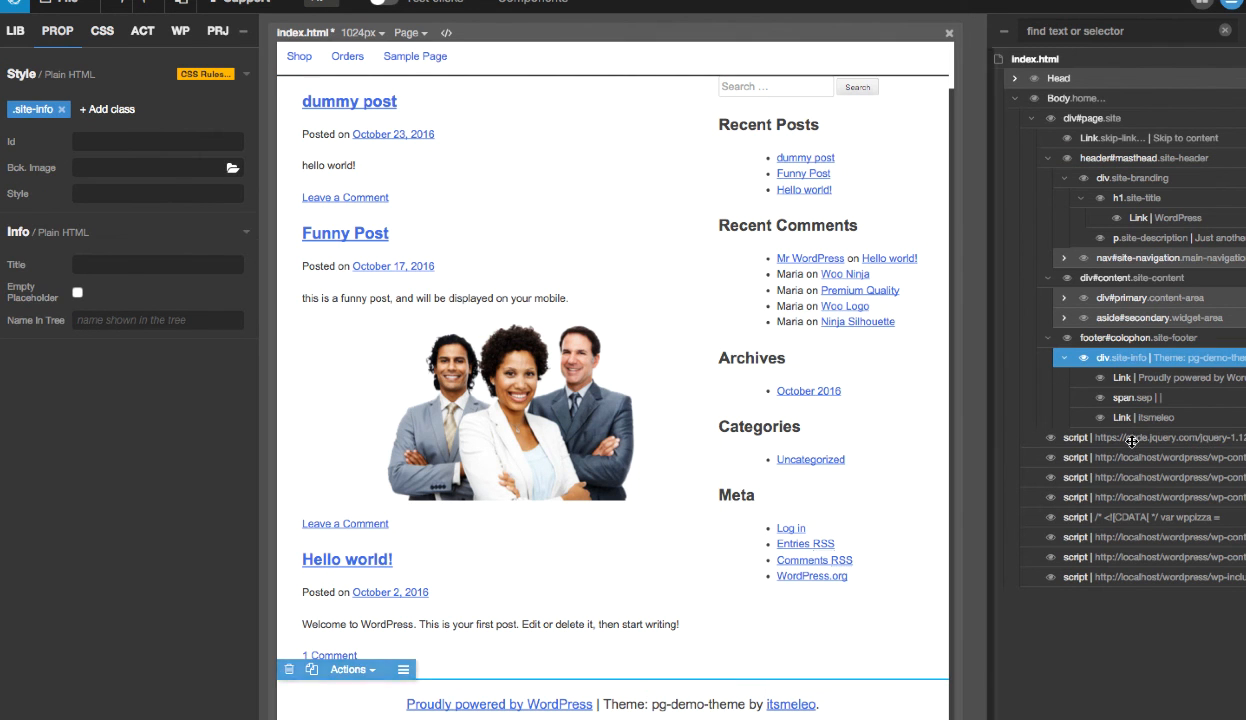
{"action": "left_click", "coordinate": [1130, 337]}
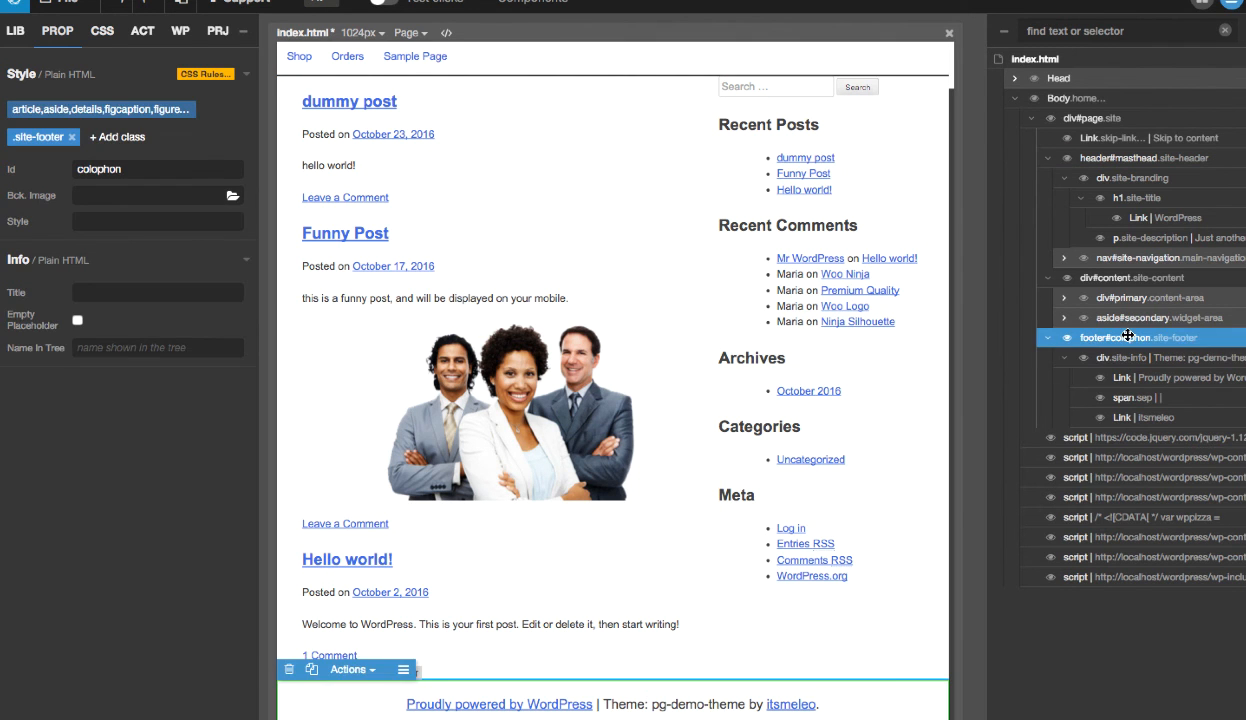
{"action": "left_click", "coordinate": [38, 136]}
{"action": "left_click", "coordinate": [40, 468]}
{"action": "scroll", "coordinate": [169, 449], "scroll_direction": "down", "scroll_amount": 10}
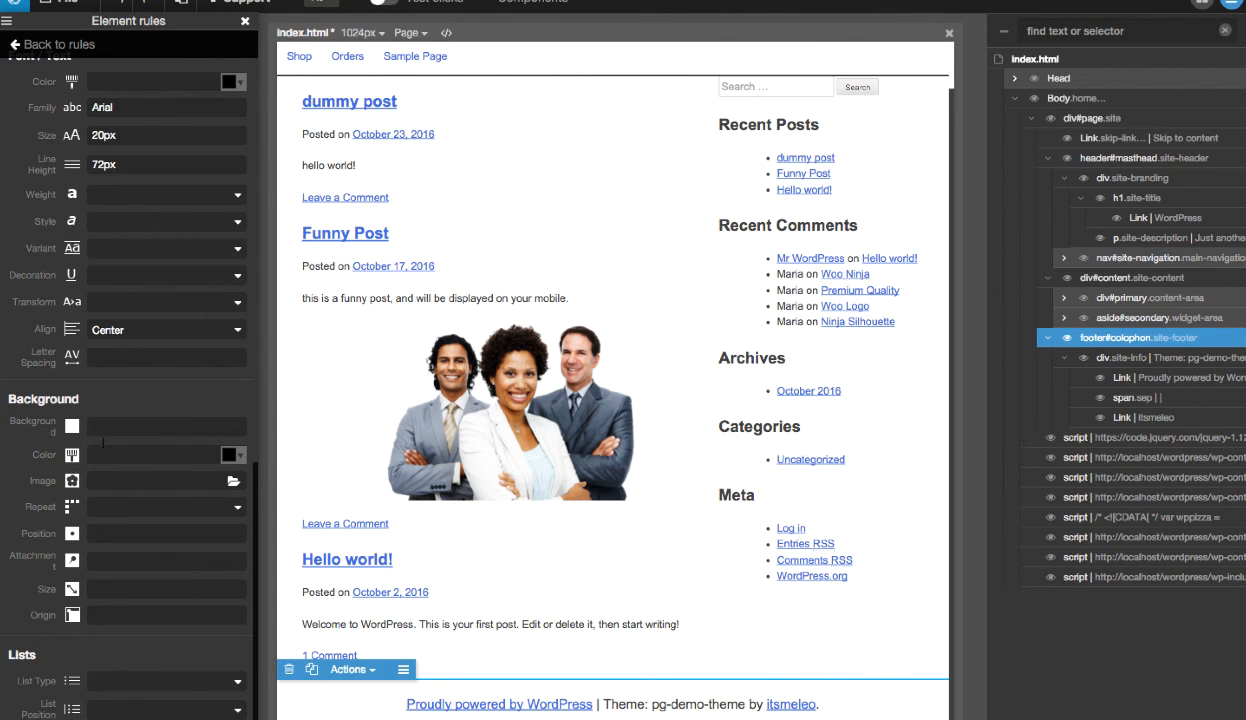
{"action": "key", "text": "ctrl+v"}
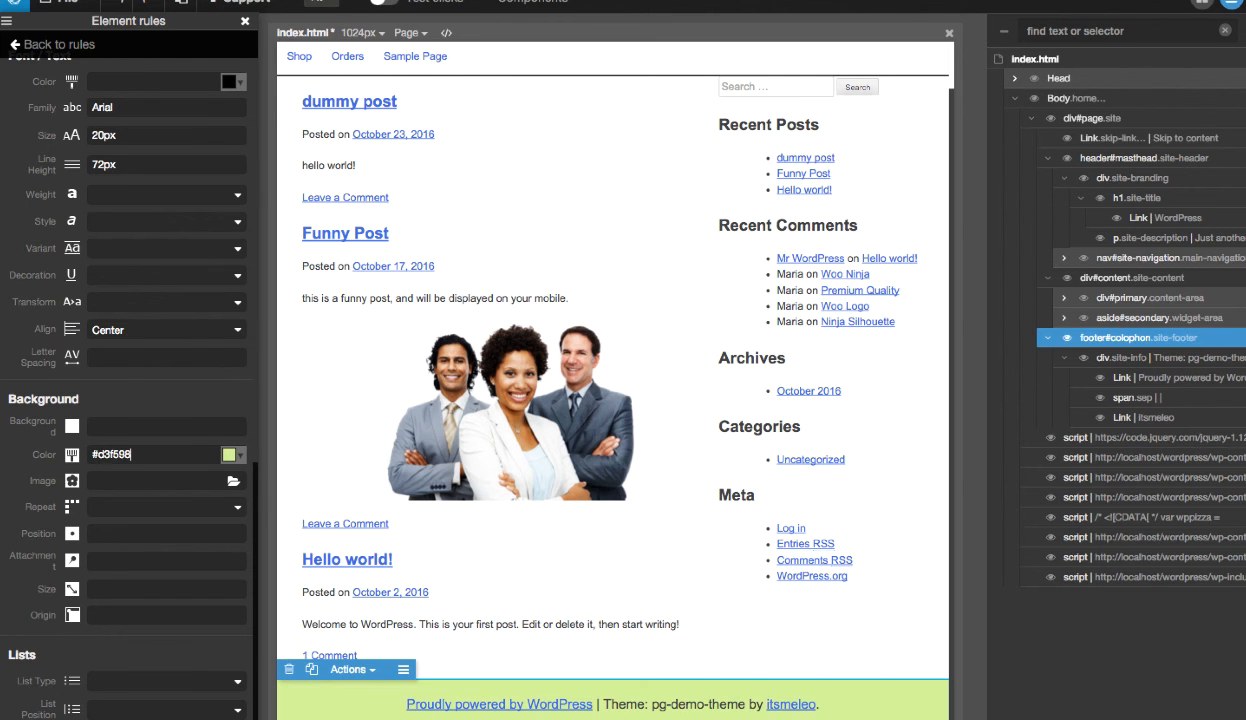
{"action": "scroll", "coordinate": [549, 350], "scroll_direction": "up", "scroll_amount": 1}
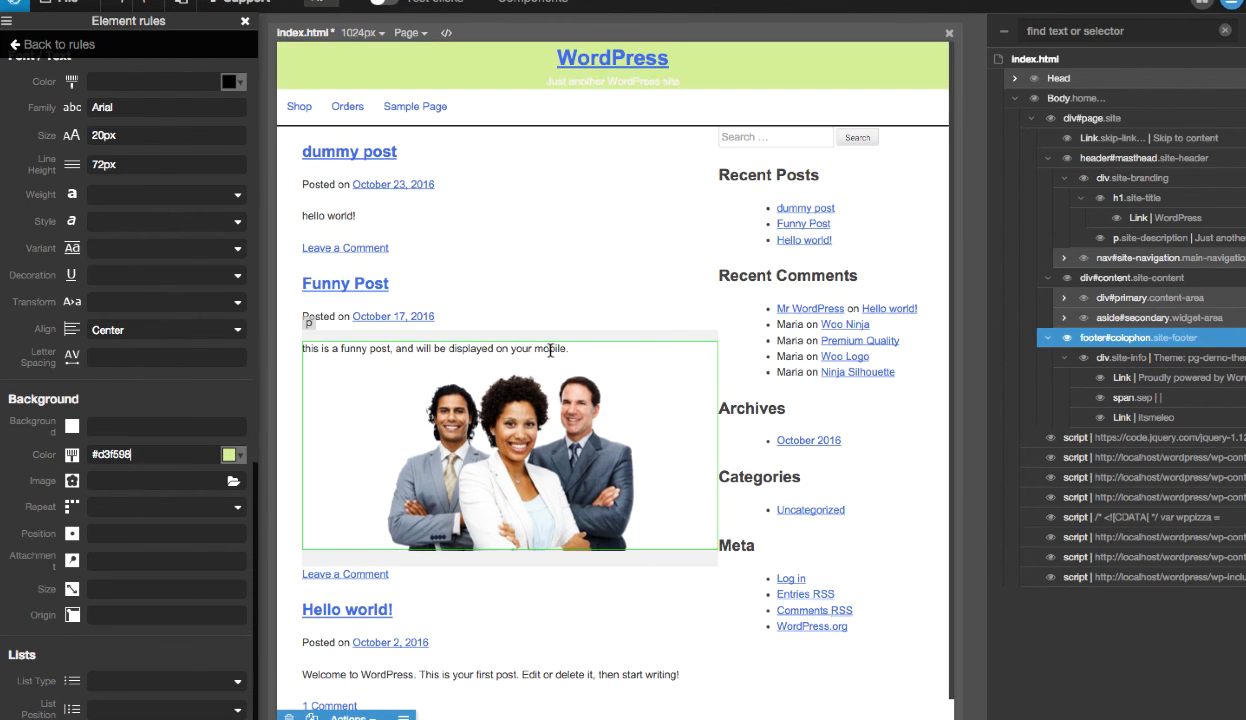
- Add a new .site rule to style.css for the div#page element
{"action": "left_click", "coordinate": [1122, 121]}
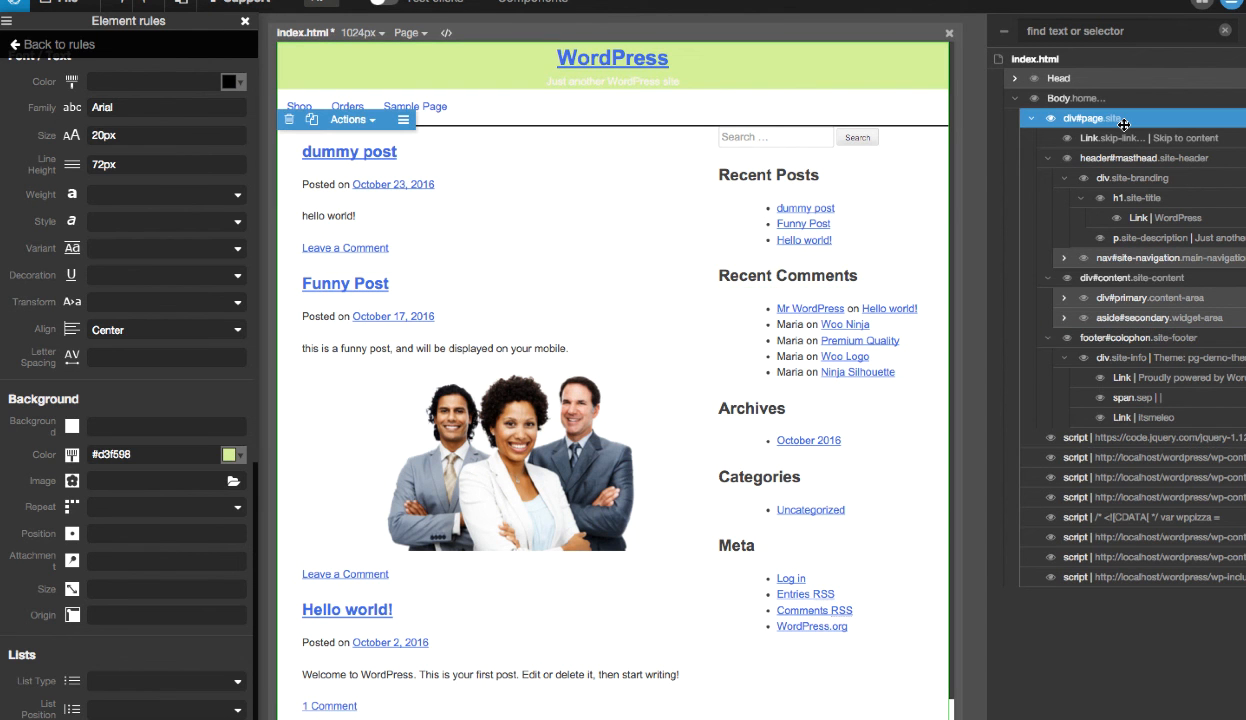
{"action": "left_click", "coordinate": [247, 26]}
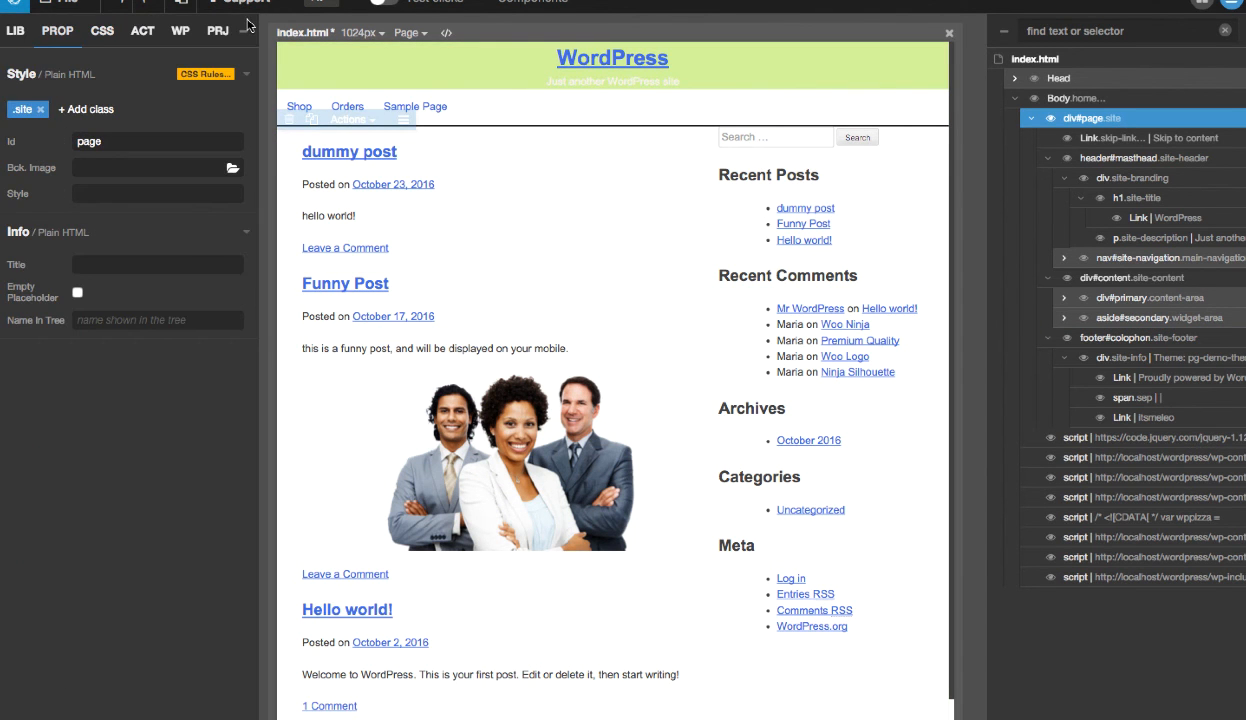
{"action": "left_click", "coordinate": [16, 112]}
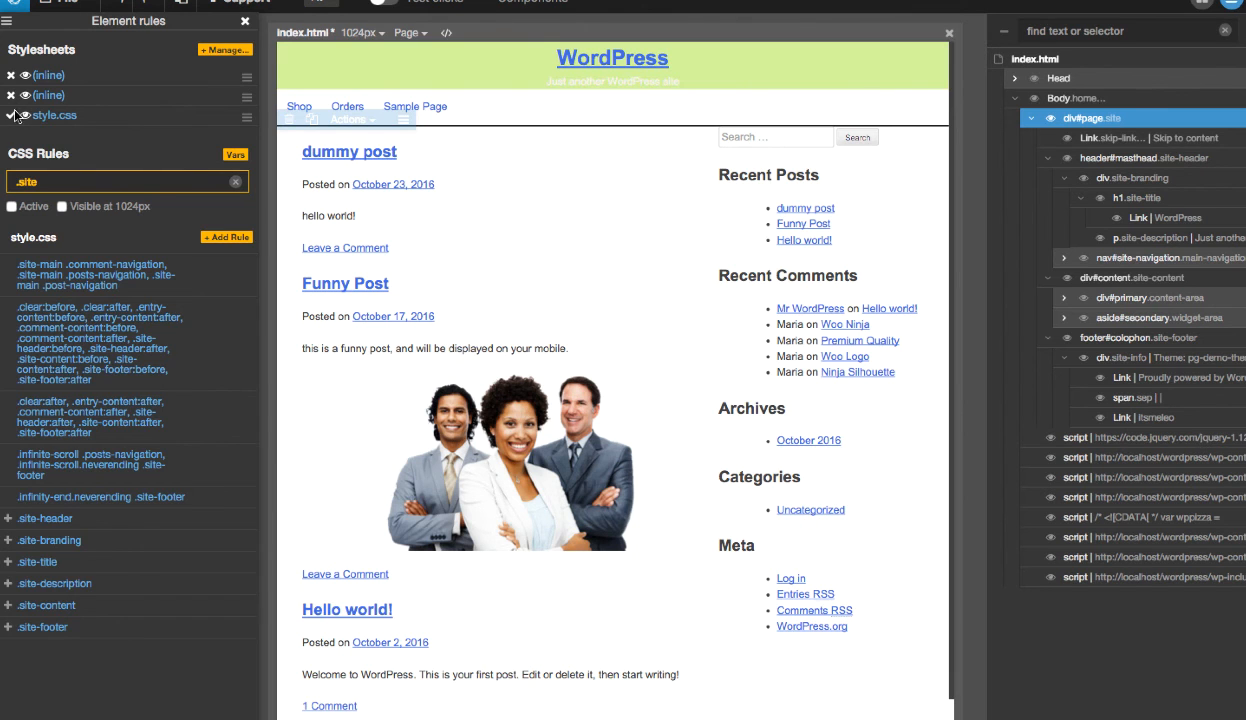
{"action": "left_click", "coordinate": [217, 243]}
{"action": "left_click", "coordinate": [292, 262]}
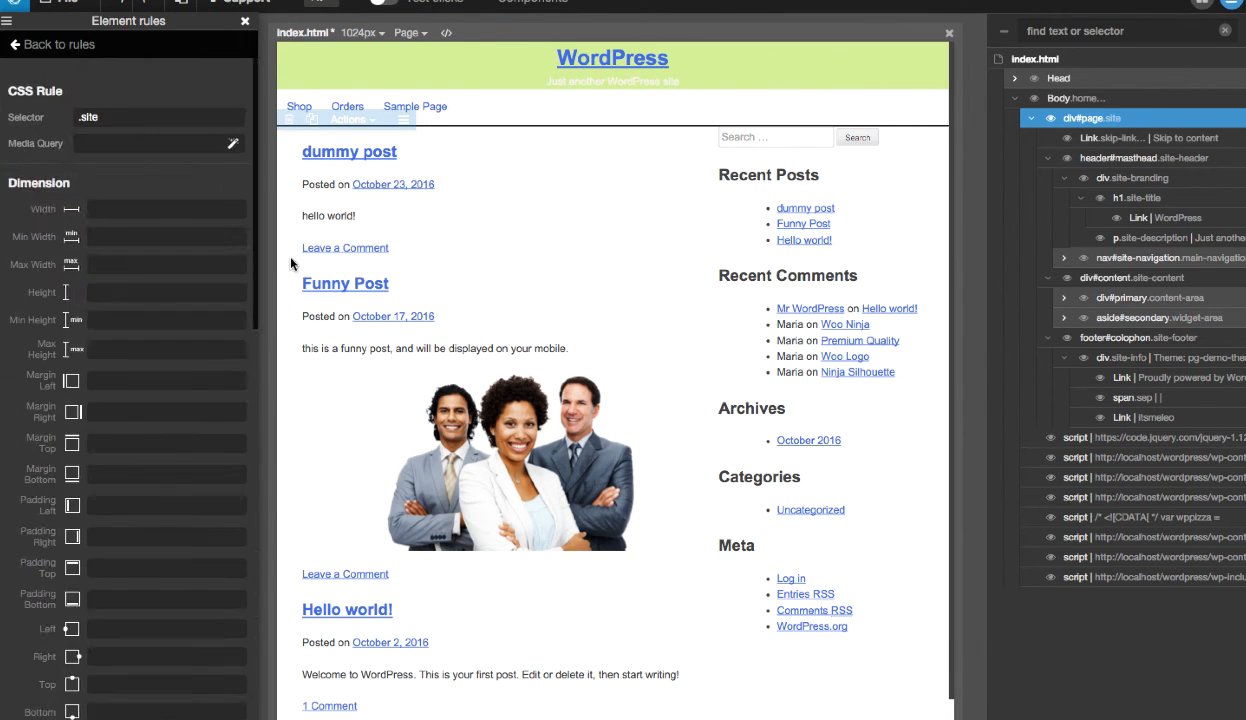
- Set the .site rule's background color to #d3f598 and close the rule editor
{"action": "scroll", "coordinate": [96, 326], "scroll_direction": "down", "scroll_amount": 5}
{"action": "scroll", "coordinate": [100, 342], "scroll_direction": "down", "scroll_amount": 5}
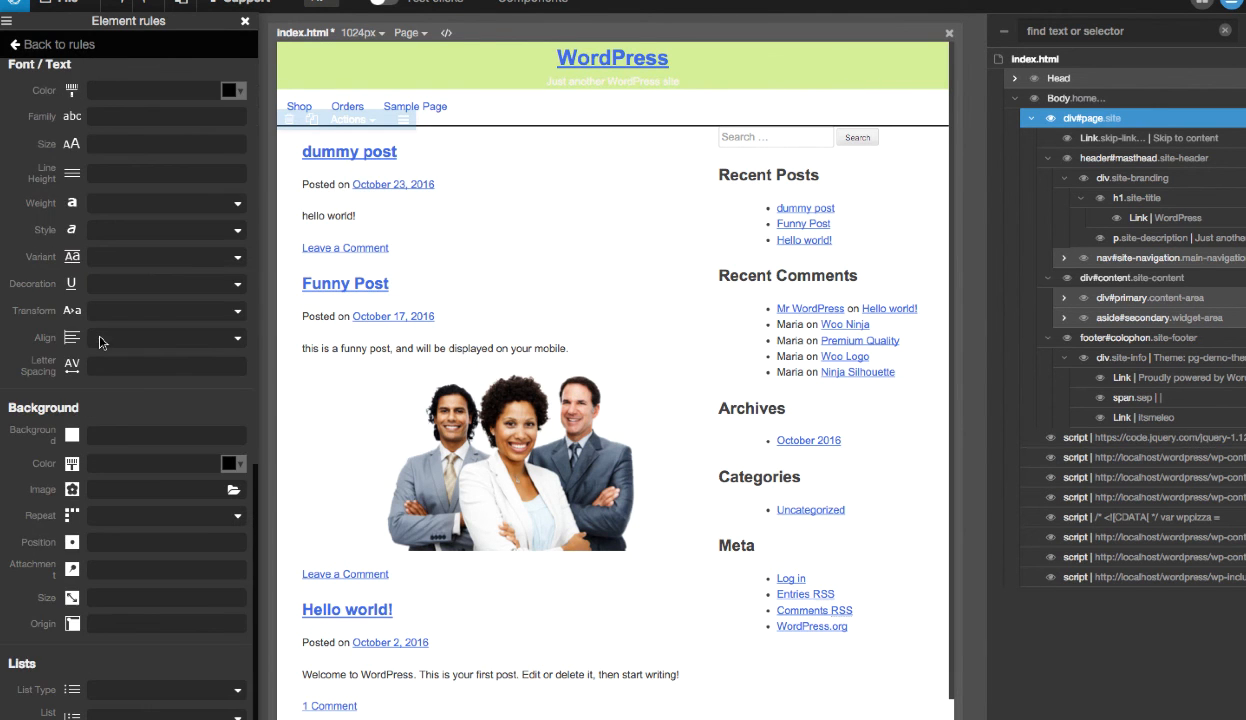
{"action": "left_click", "coordinate": [163, 464]}
{"action": "key", "text": "ctrl+v"}
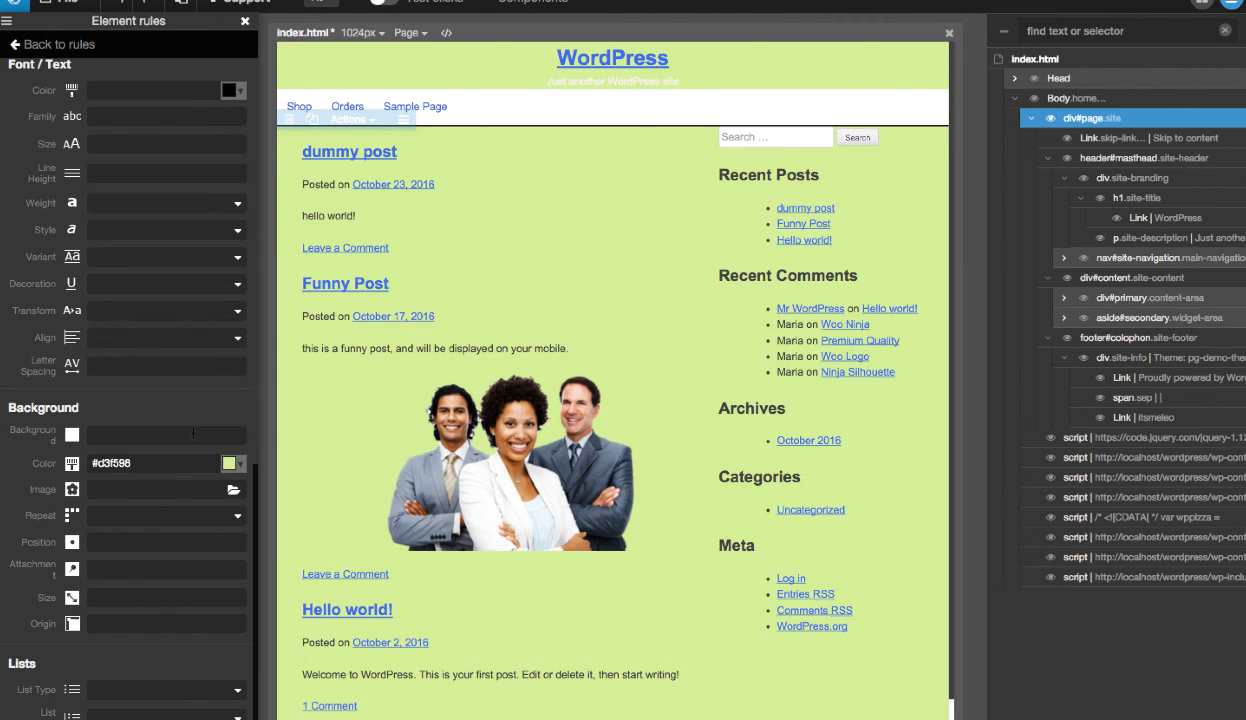
{"action": "left_click", "coordinate": [240, 23]}
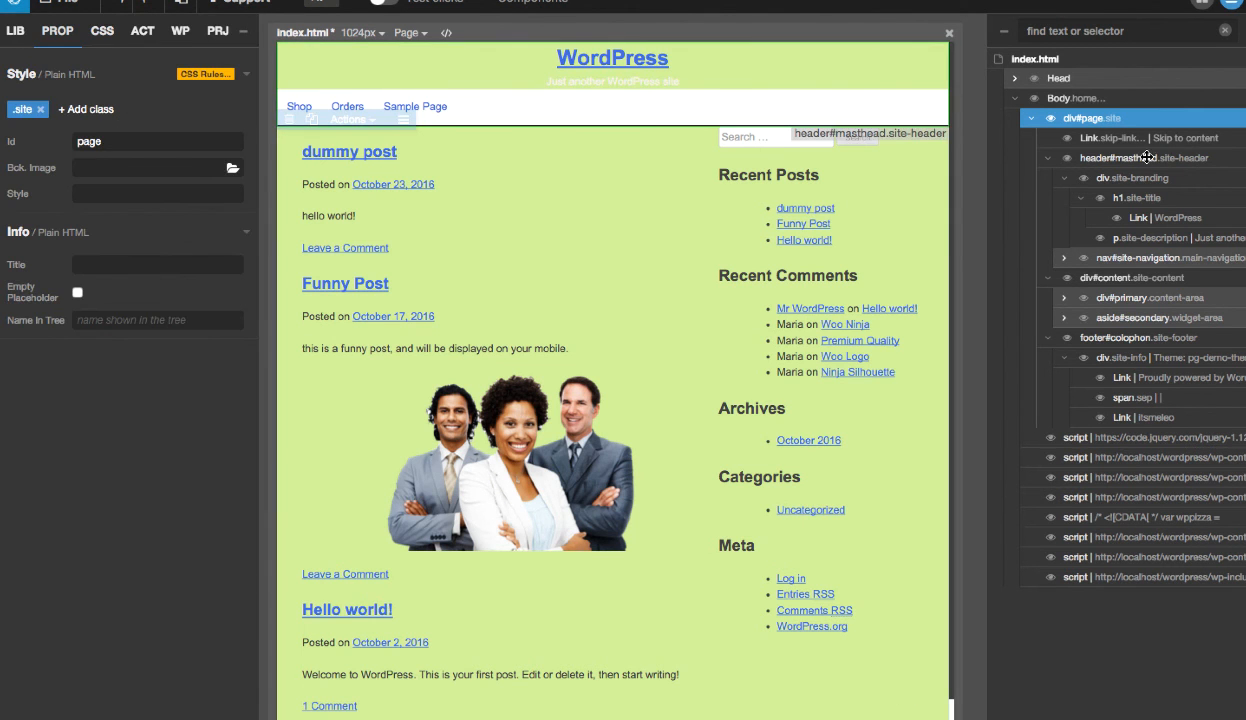
- Set the background color of the .site-content rule for div#content to white, #ffffff
{"action": "left_click", "coordinate": [1048, 160]}
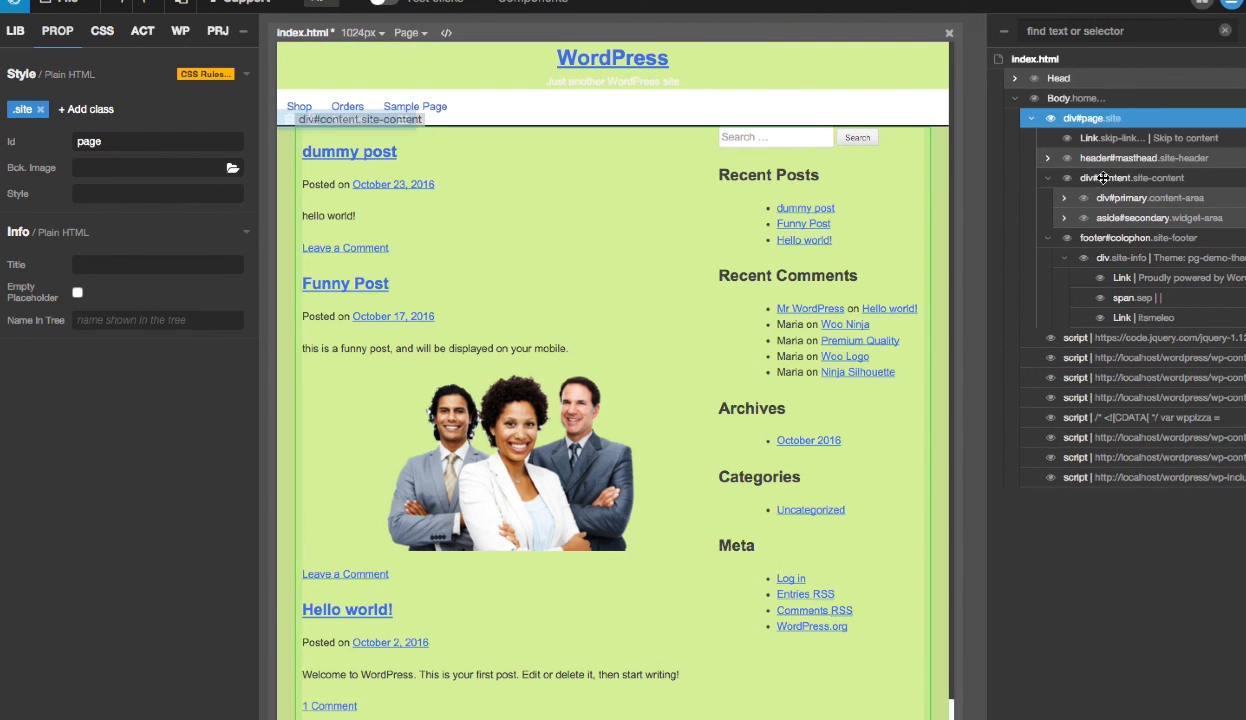
{"action": "left_click", "coordinate": [1103, 178]}
{"action": "left_click", "coordinate": [66, 111]}
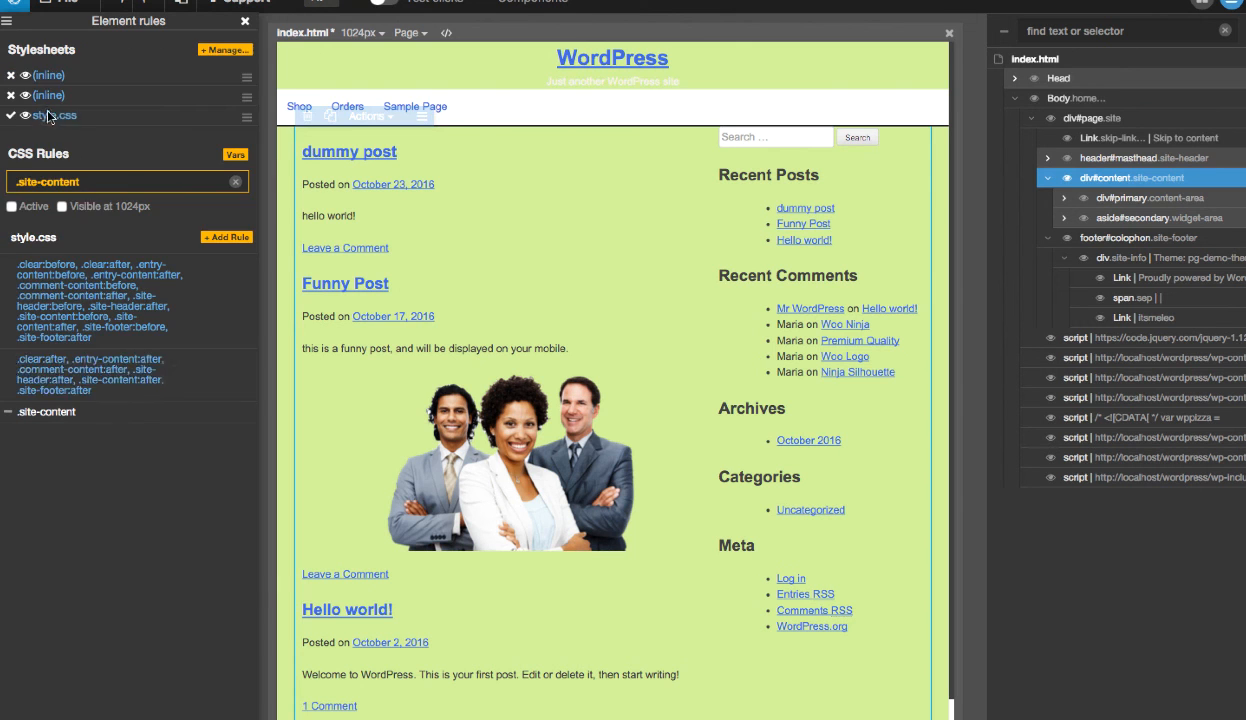
{"action": "left_click", "coordinate": [62, 412]}
{"action": "scroll", "coordinate": [222, 482], "scroll_direction": "down", "scroll_amount": 10}
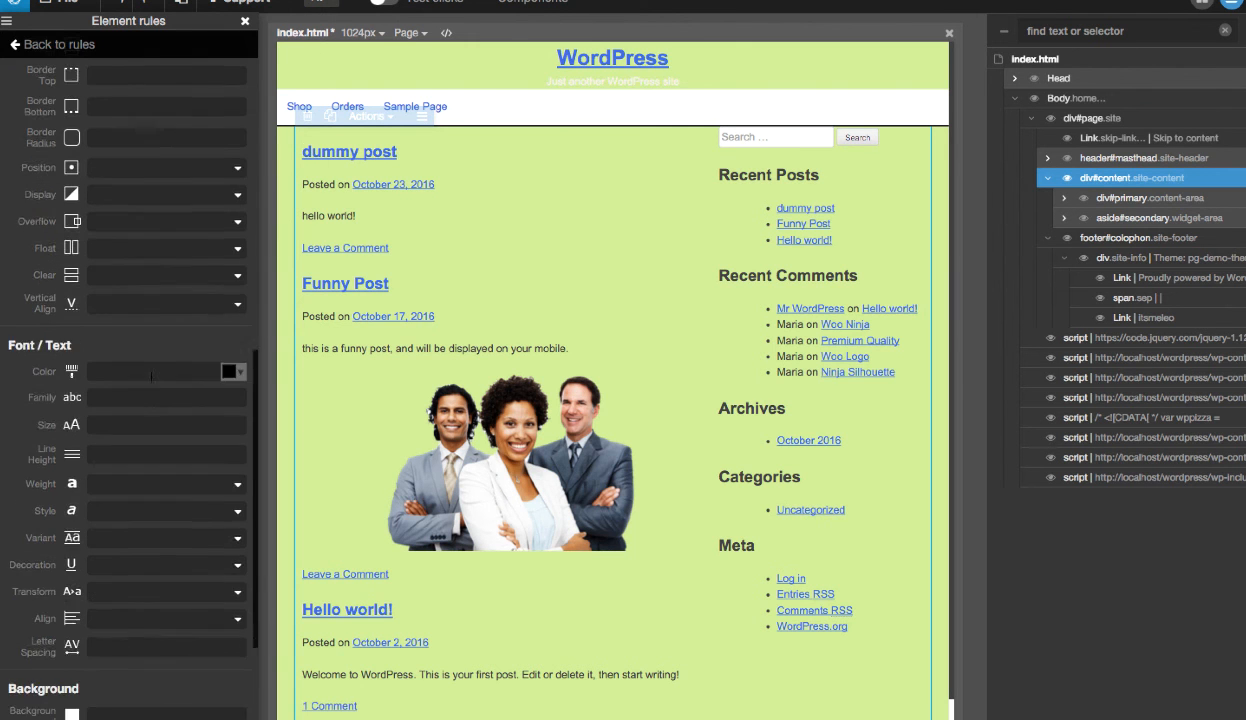
{"action": "left_click", "coordinate": [232, 463]}
{"action": "left_click_drag", "start_coordinate": [268, 482], "coordinate": [262, 483]}
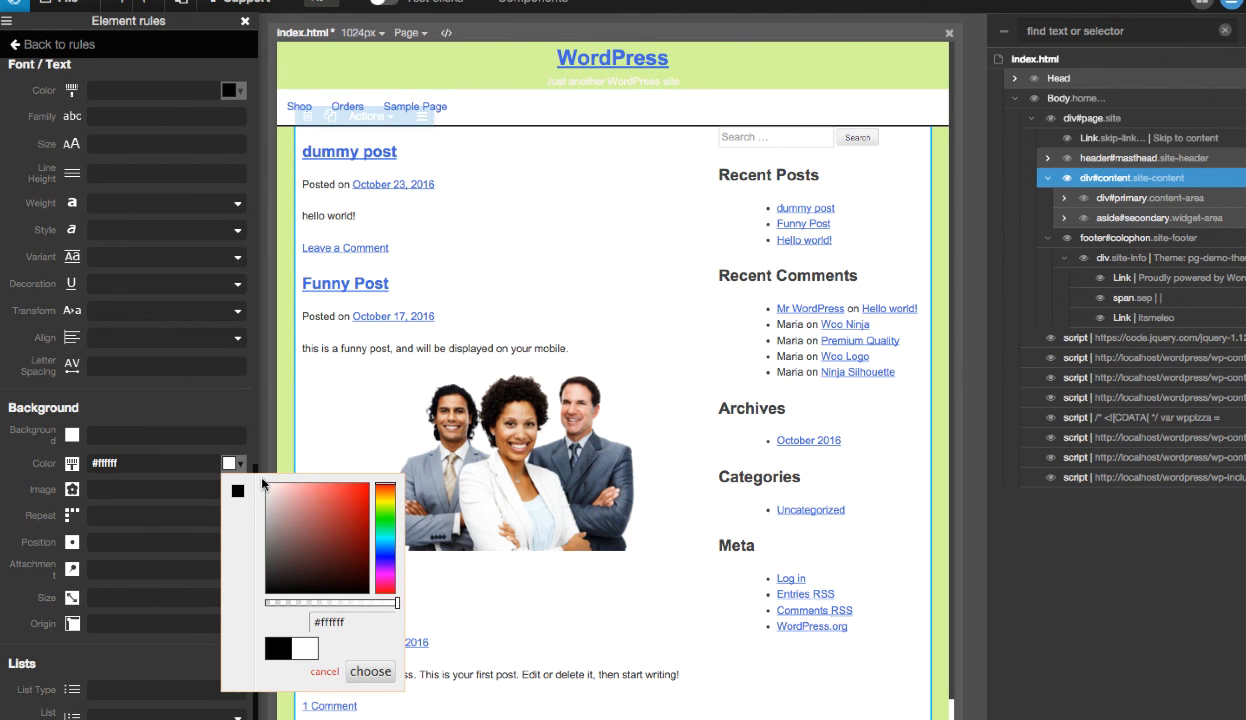
{"action": "left_click", "coordinate": [370, 671]}
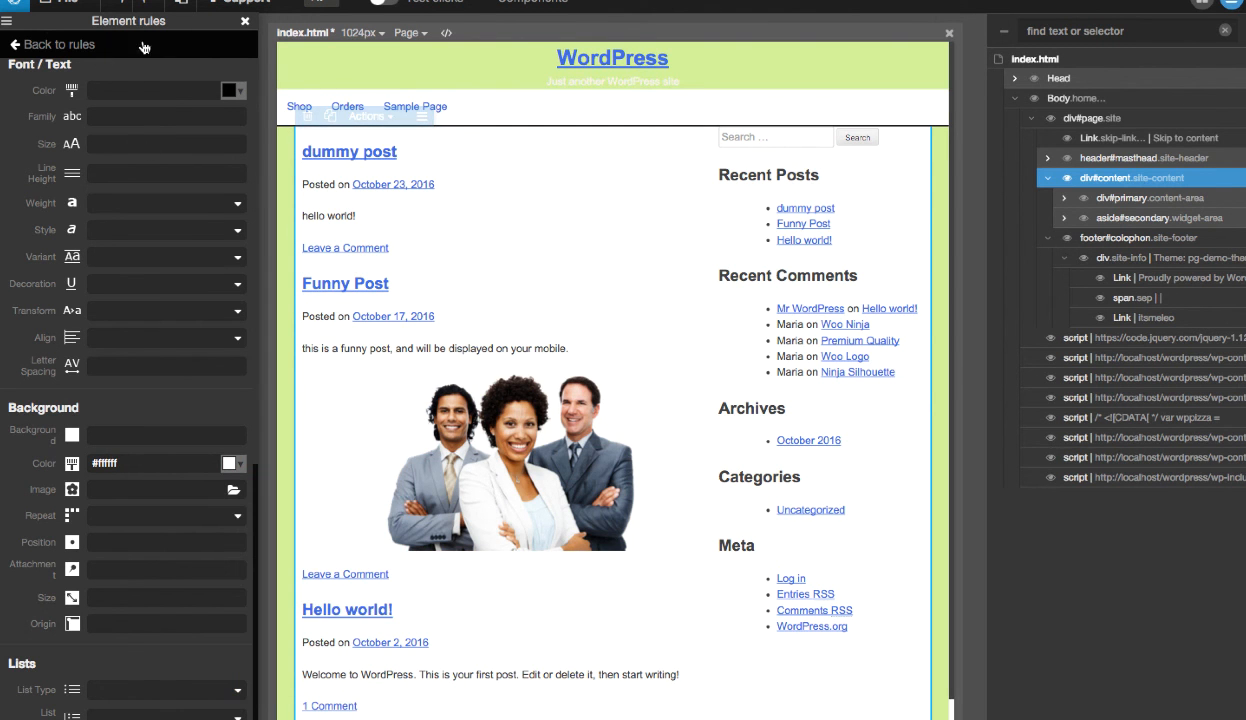
{"action": "left_click", "coordinate": [245, 21]}
- Save style.css through the Stylesheets Manager and close the manager
{"action": "scroll", "coordinate": [567, 346], "scroll_direction": "down", "scroll_amount": 1}
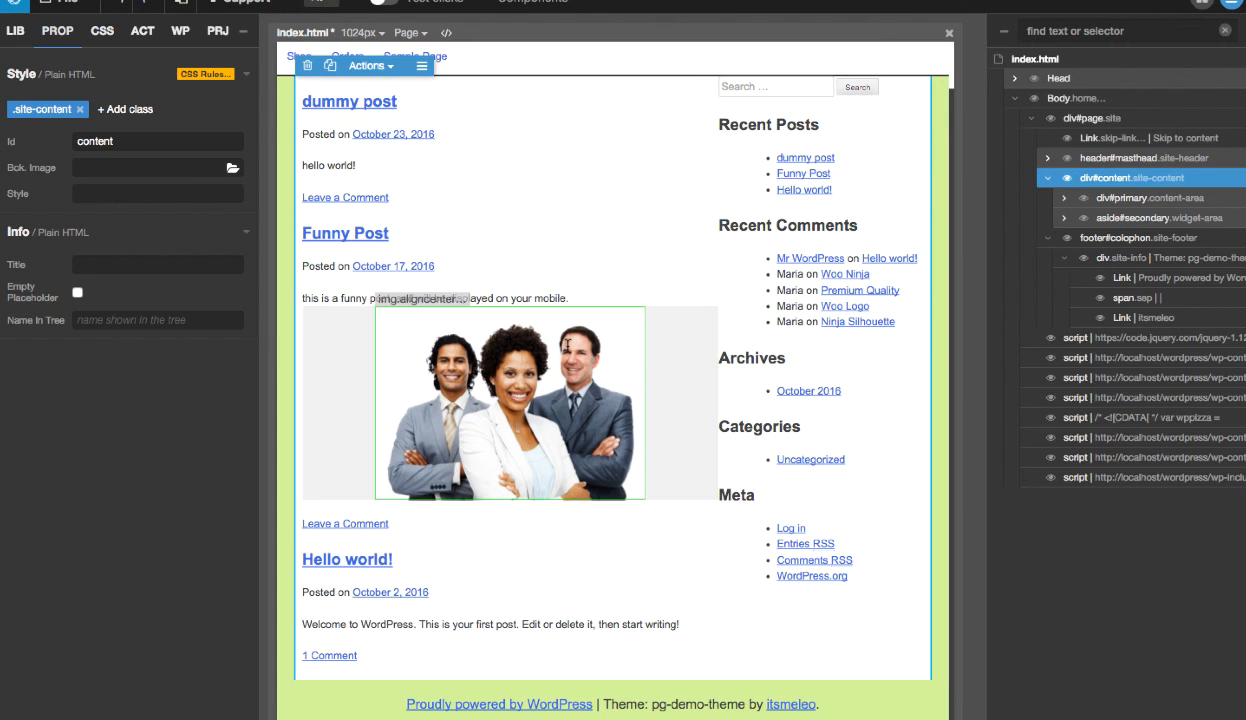
{"action": "scroll", "coordinate": [567, 346], "scroll_direction": "up", "scroll_amount": 1}
{"action": "scroll", "coordinate": [567, 346], "scroll_direction": "down", "scroll_amount": 1}
{"action": "scroll", "coordinate": [567, 346], "scroll_direction": "up", "scroll_amount": 1}
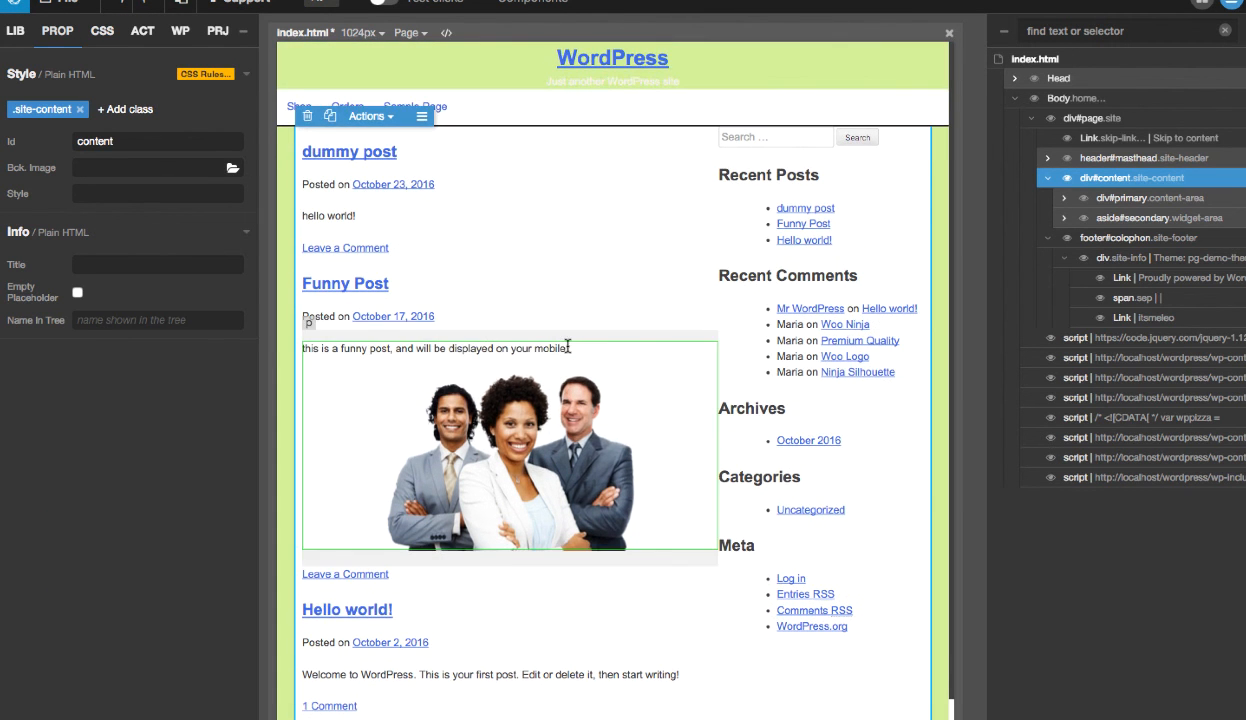
{"action": "left_click", "coordinate": [108, 32]}
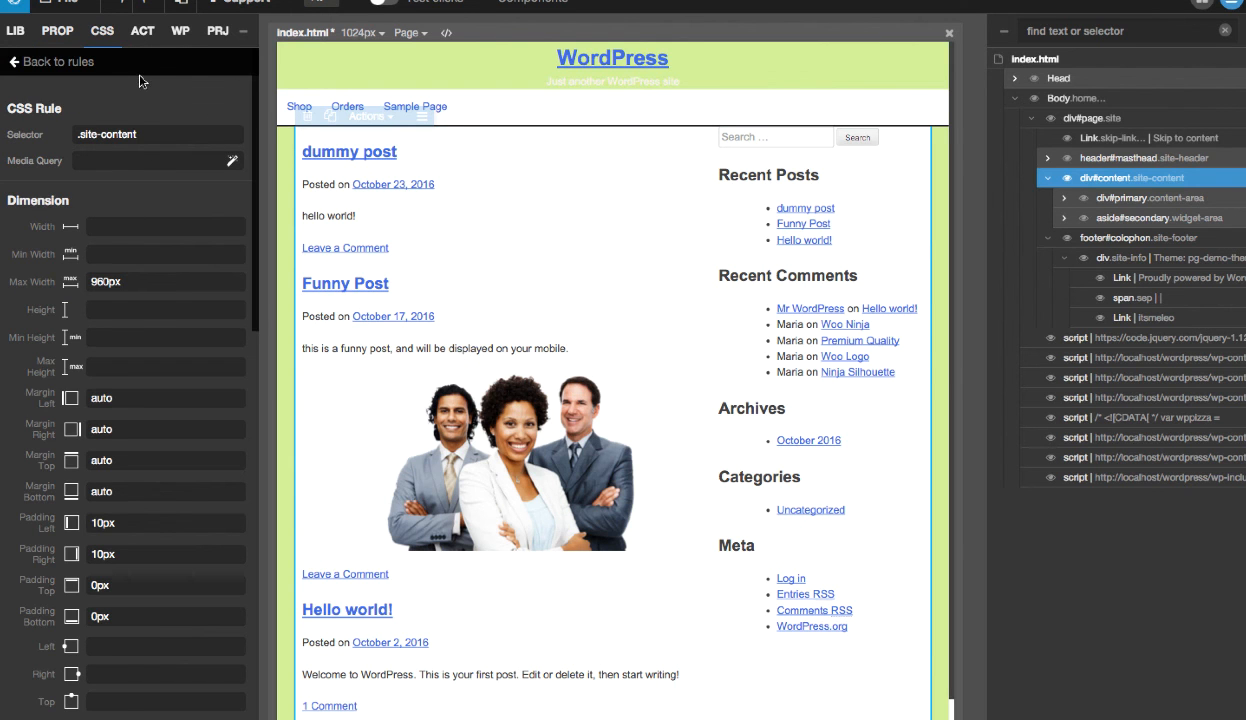
{"action": "left_click", "coordinate": [48, 64]}
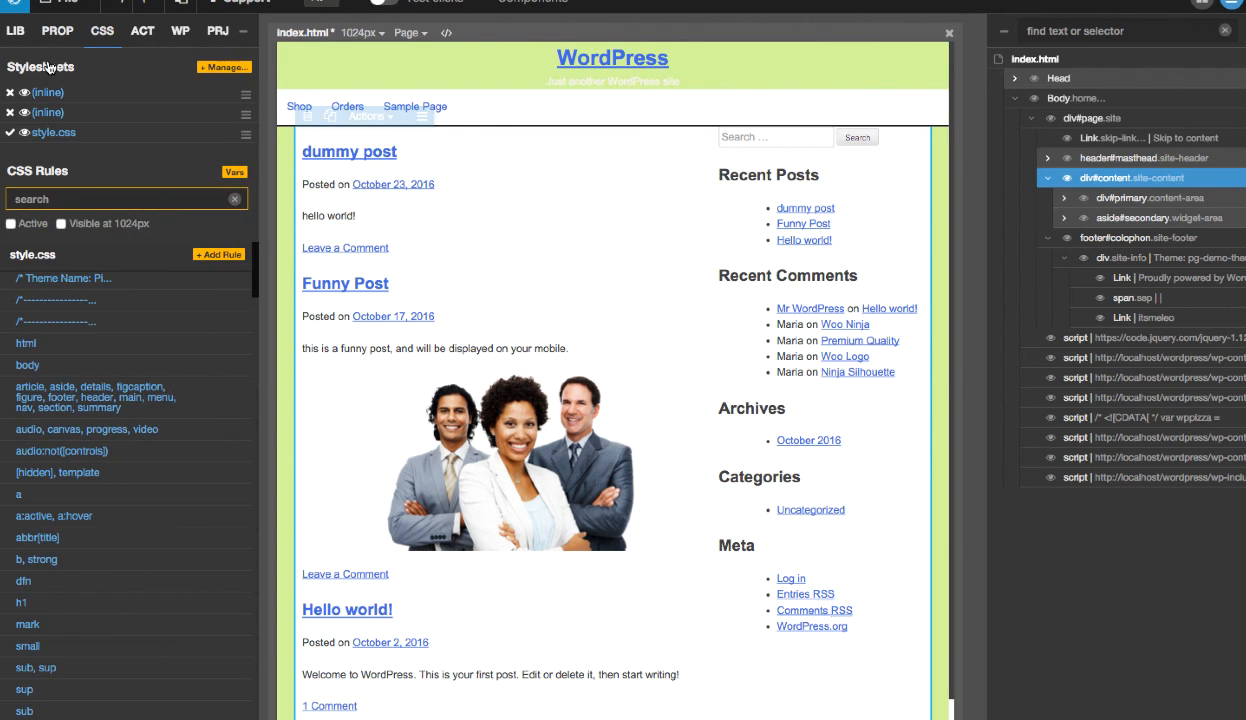
{"action": "left_click", "coordinate": [222, 67]}
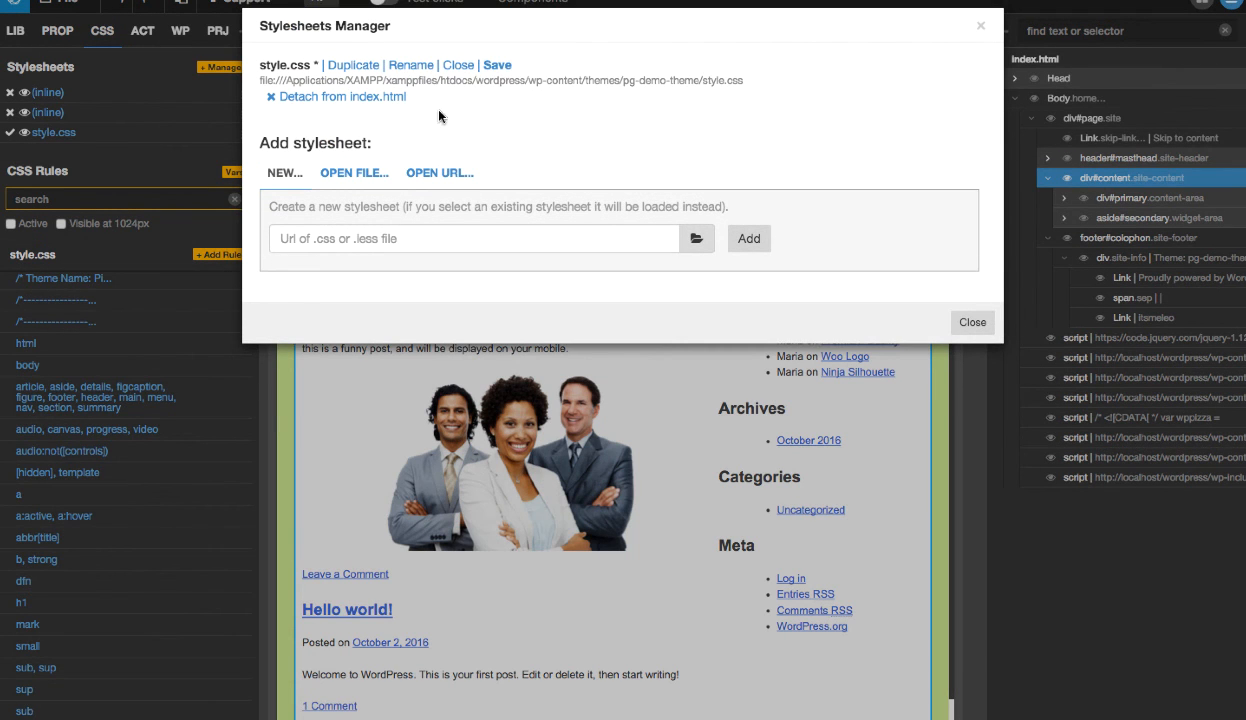
{"action": "left_click", "coordinate": [497, 65]}
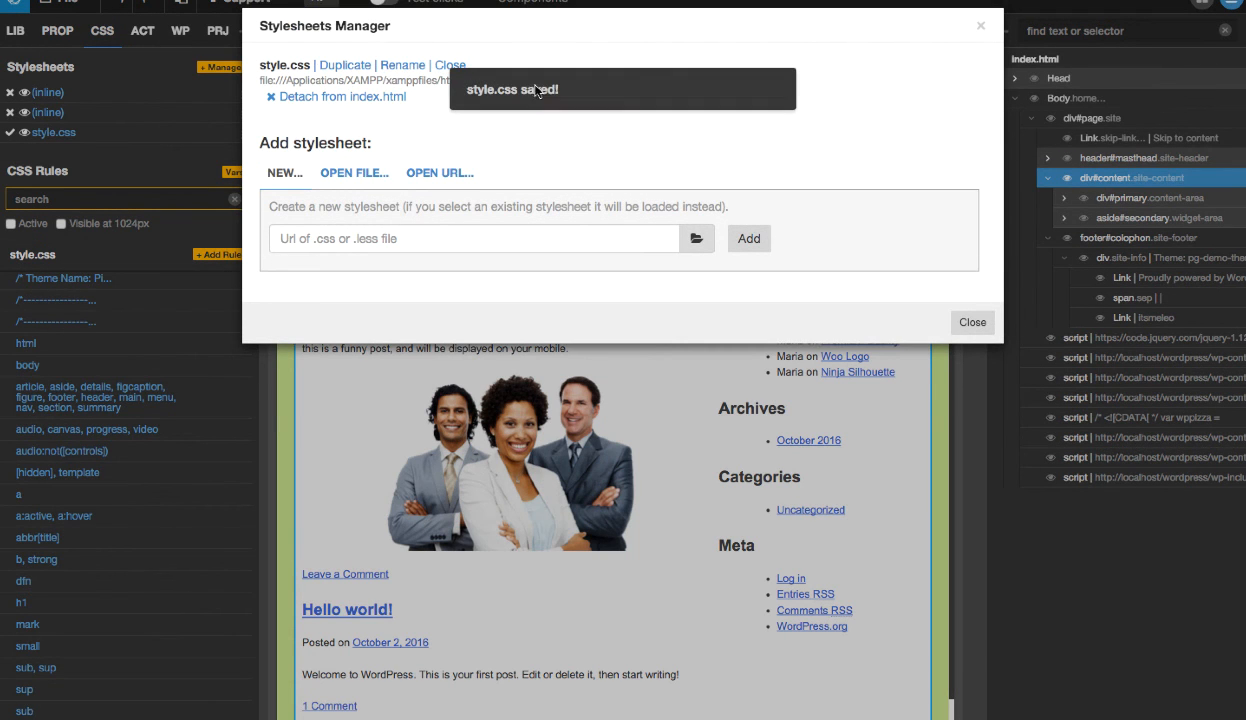
{"action": "left_click", "coordinate": [975, 322]}
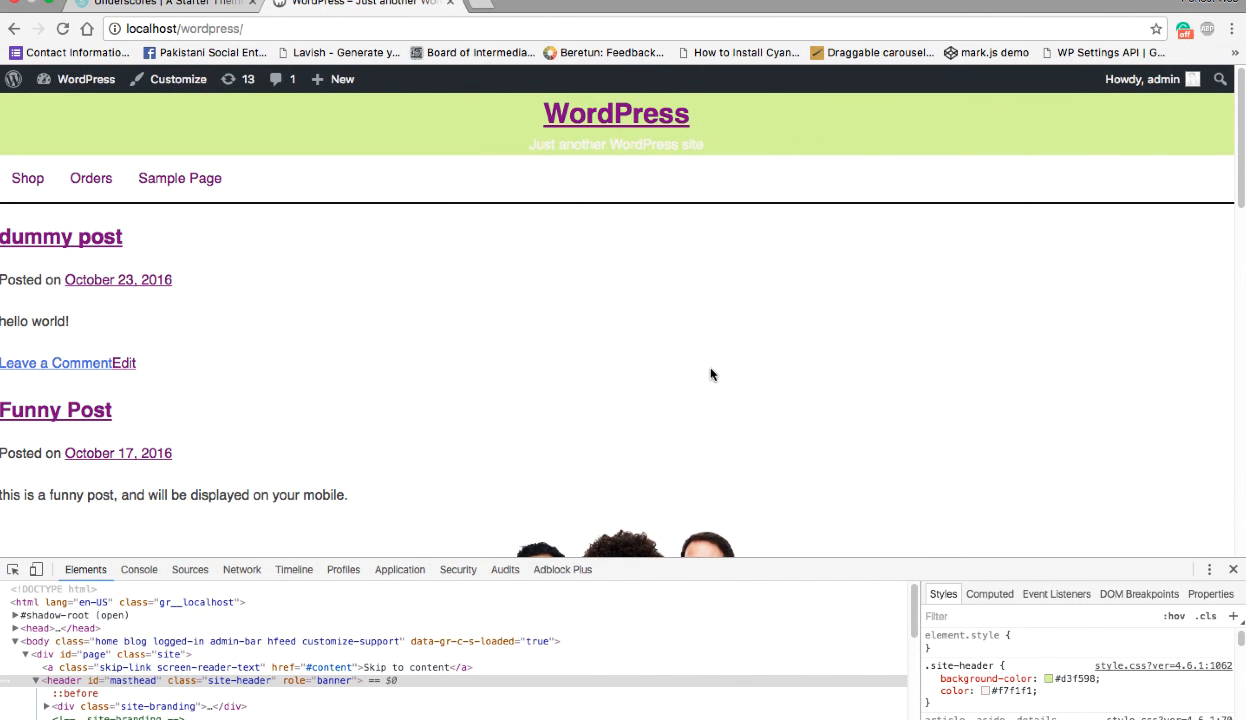
- Reload the localhost/wordpress page, review its new backgrounds, and close the developer tools to view it at full height
{"action": "key", "text": "super+r"}
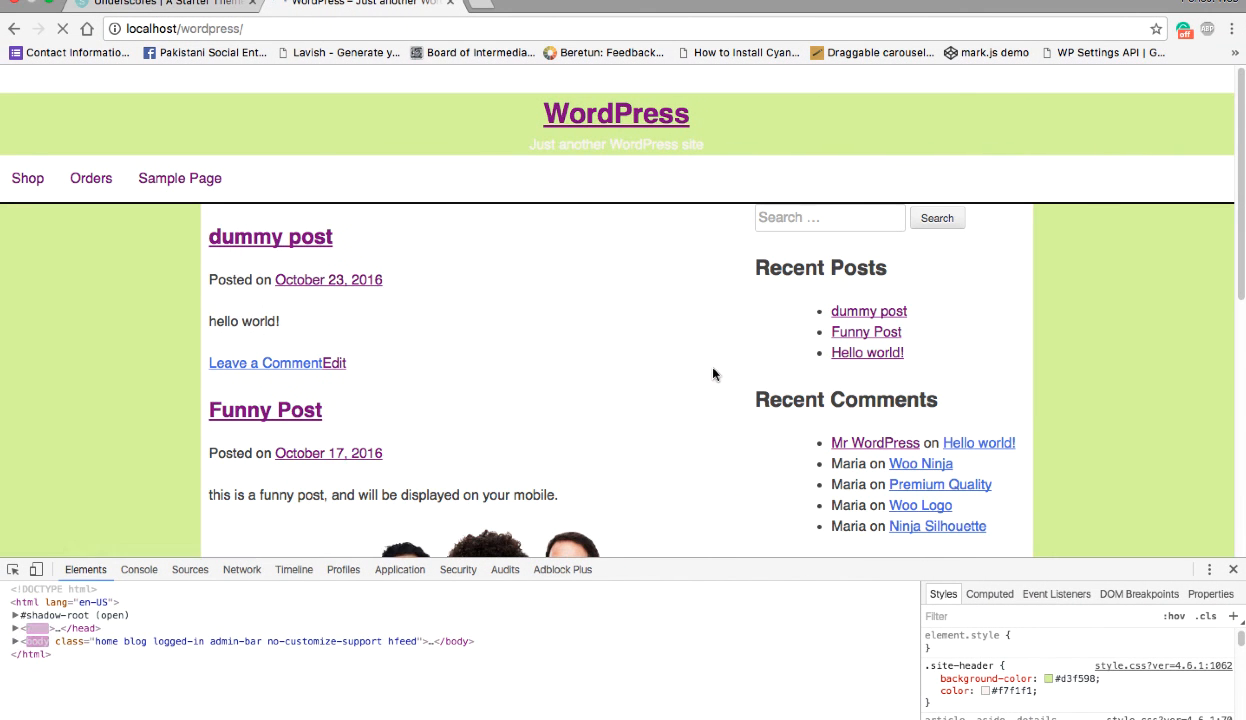
{"action": "scroll", "coordinate": [713, 374], "scroll_direction": "down", "scroll_amount": 5}
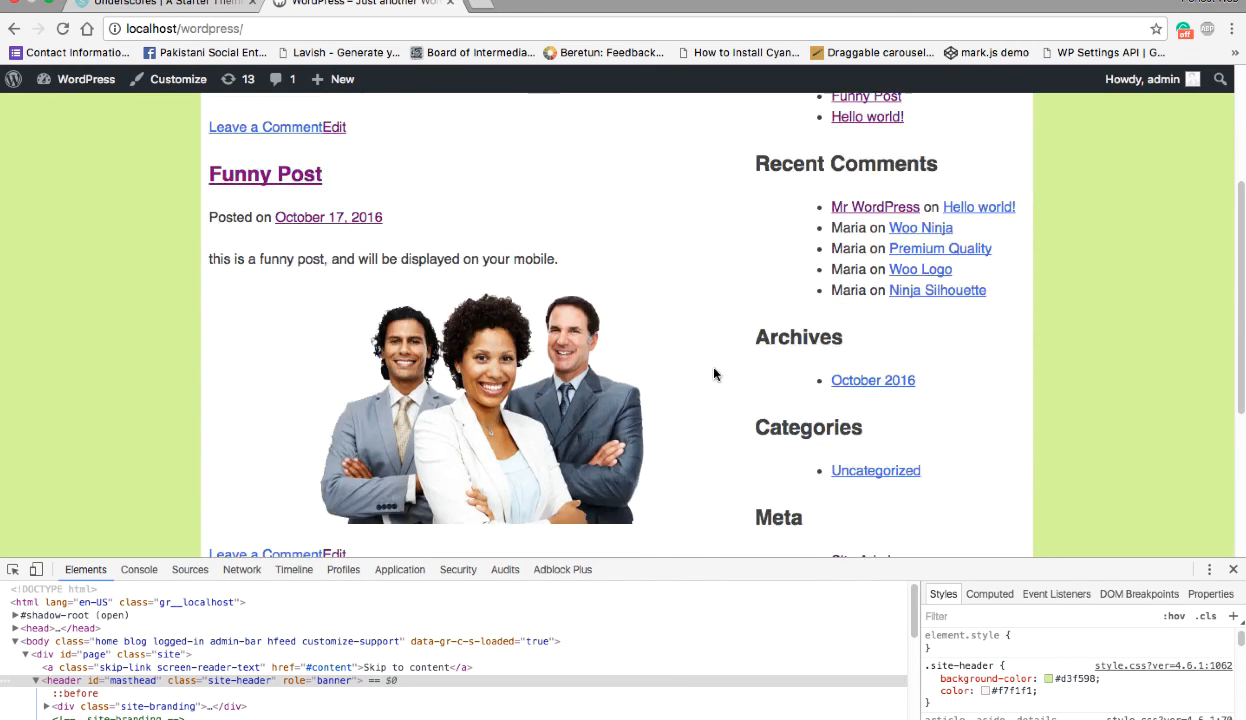
{"action": "scroll", "coordinate": [713, 374], "scroll_direction": "up", "scroll_amount": 4}
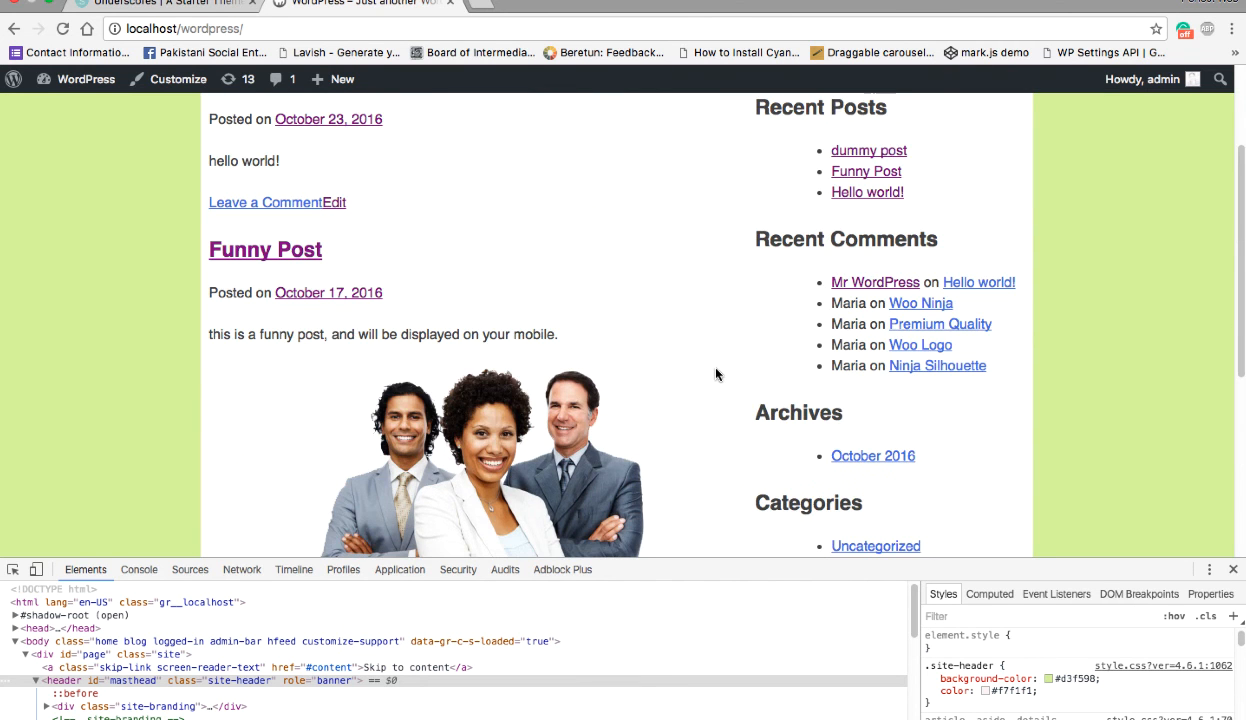
{"action": "scroll", "coordinate": [716, 374], "scroll_direction": "up", "scroll_amount": 2}
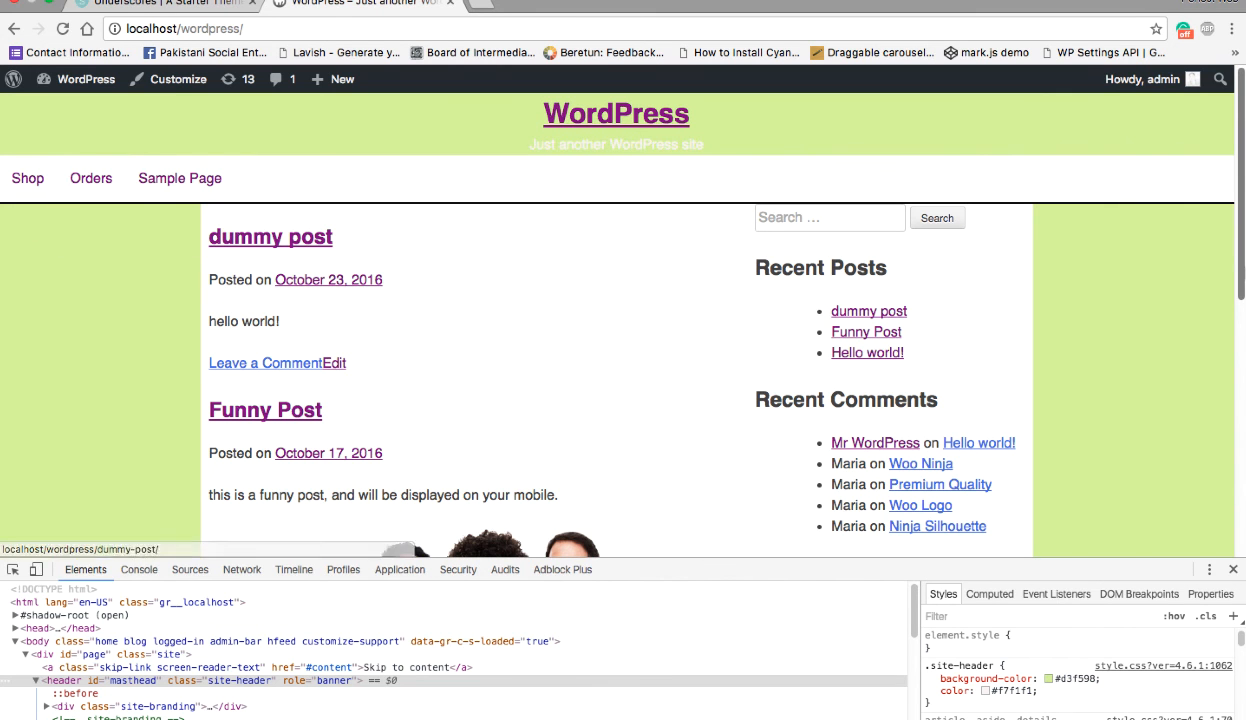
{"action": "left_click", "coordinate": [1233, 569]}
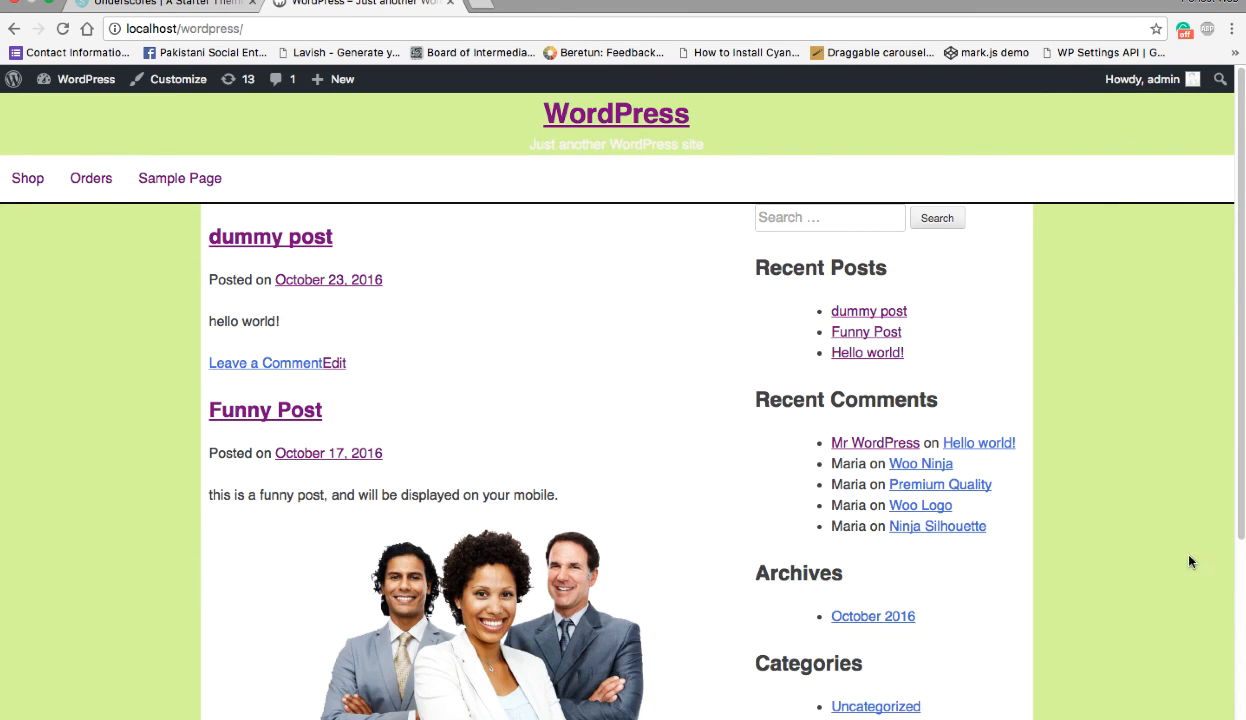
{"action": "scroll", "coordinate": [1085, 503], "scroll_direction": "down", "scroll_amount": 4}
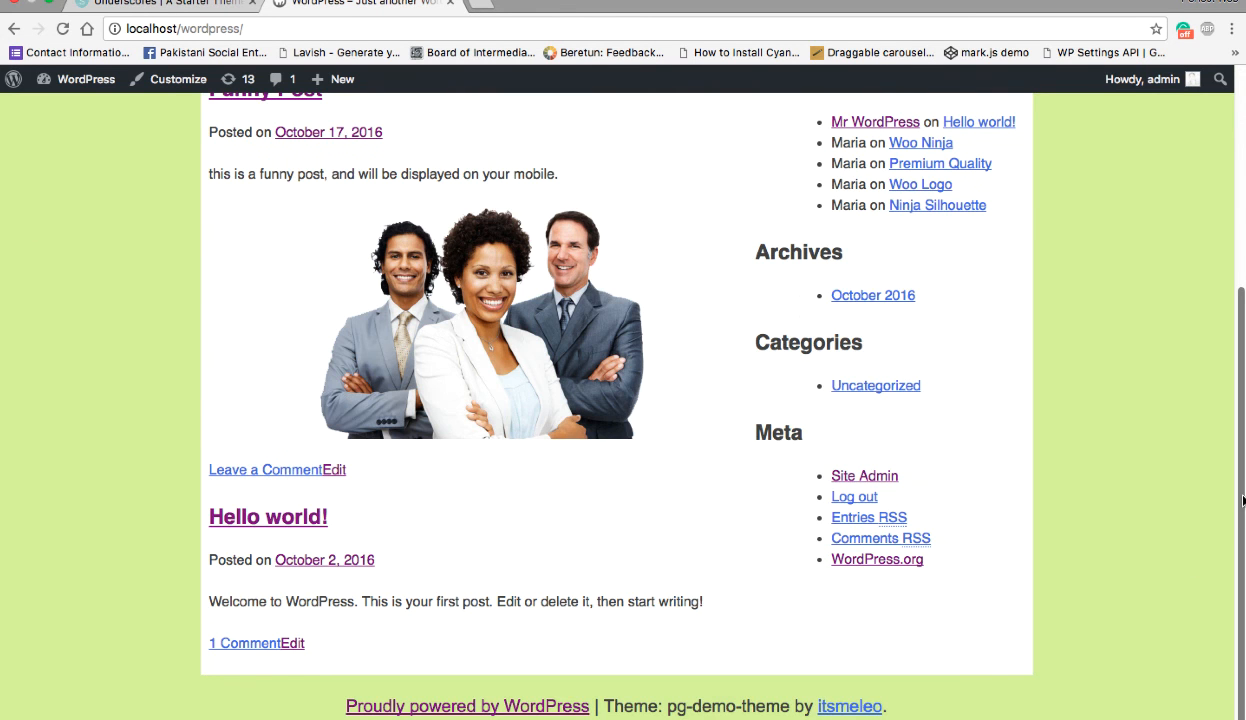
- Inspect the page and check its layout in the iPhone 5 device view at 320 × 568
{"action": "right_click", "coordinate": [1149, 278]}
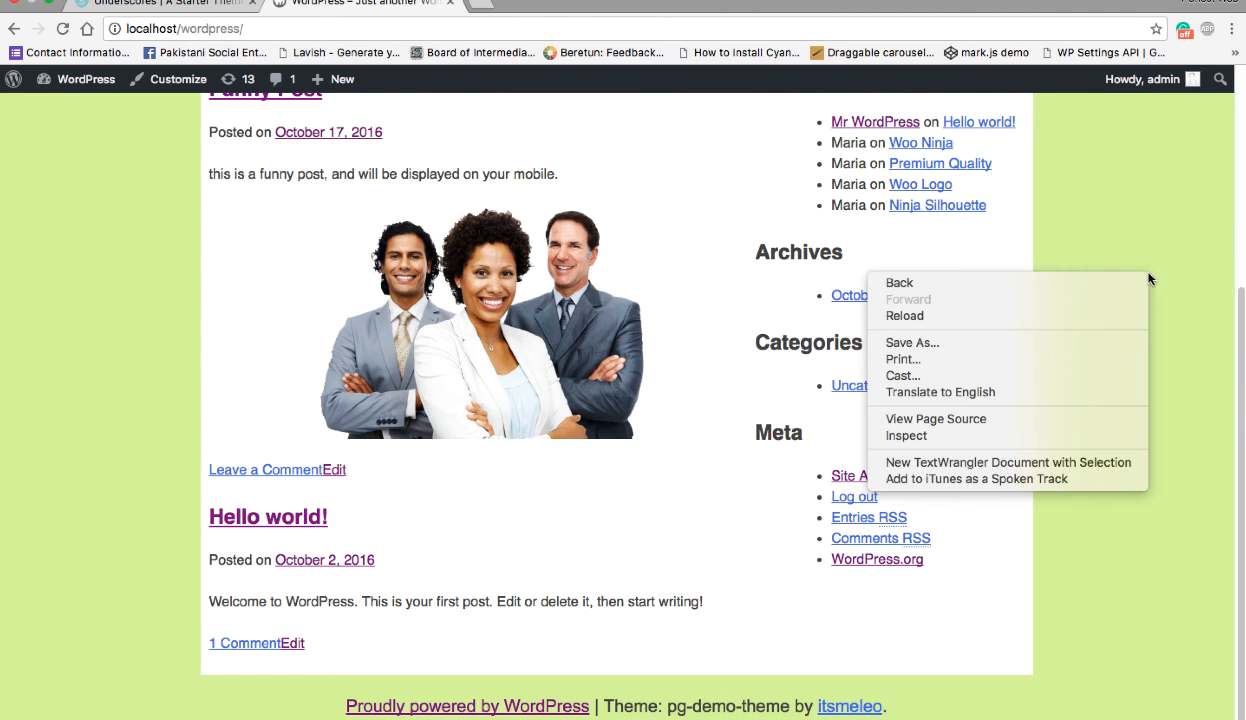
{"action": "left_click", "coordinate": [962, 436]}
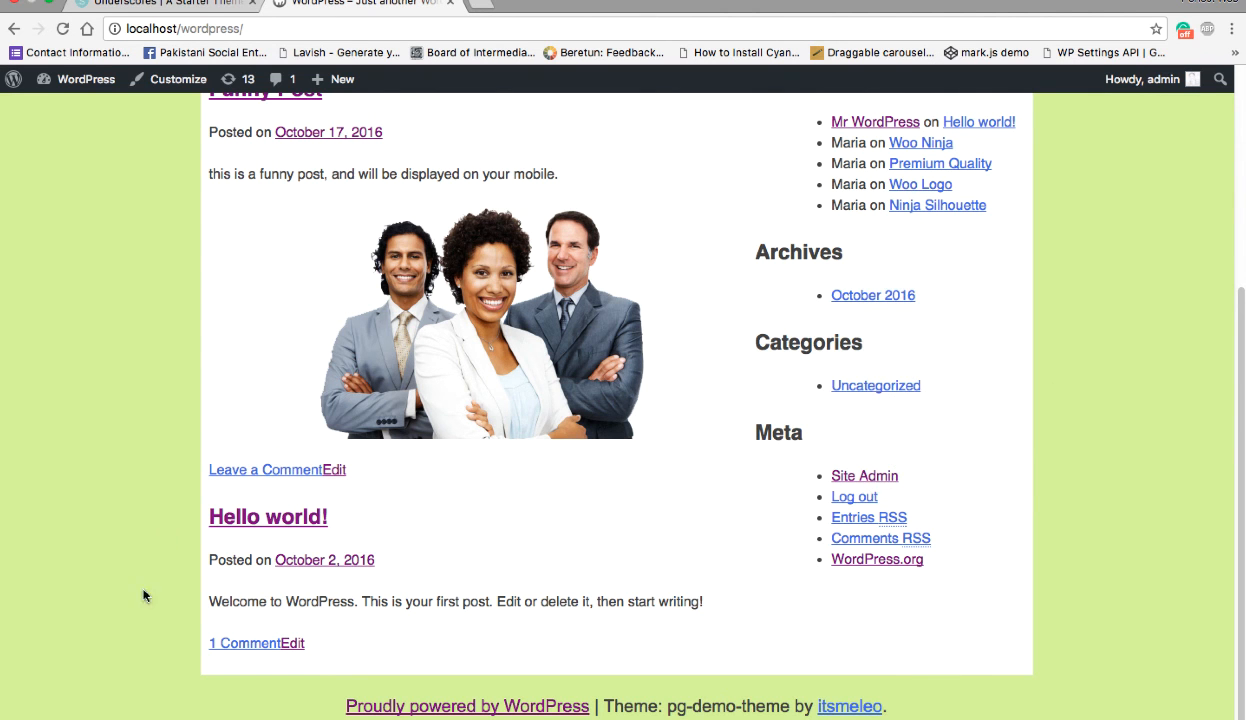
{"action": "left_click", "coordinate": [36, 569]}
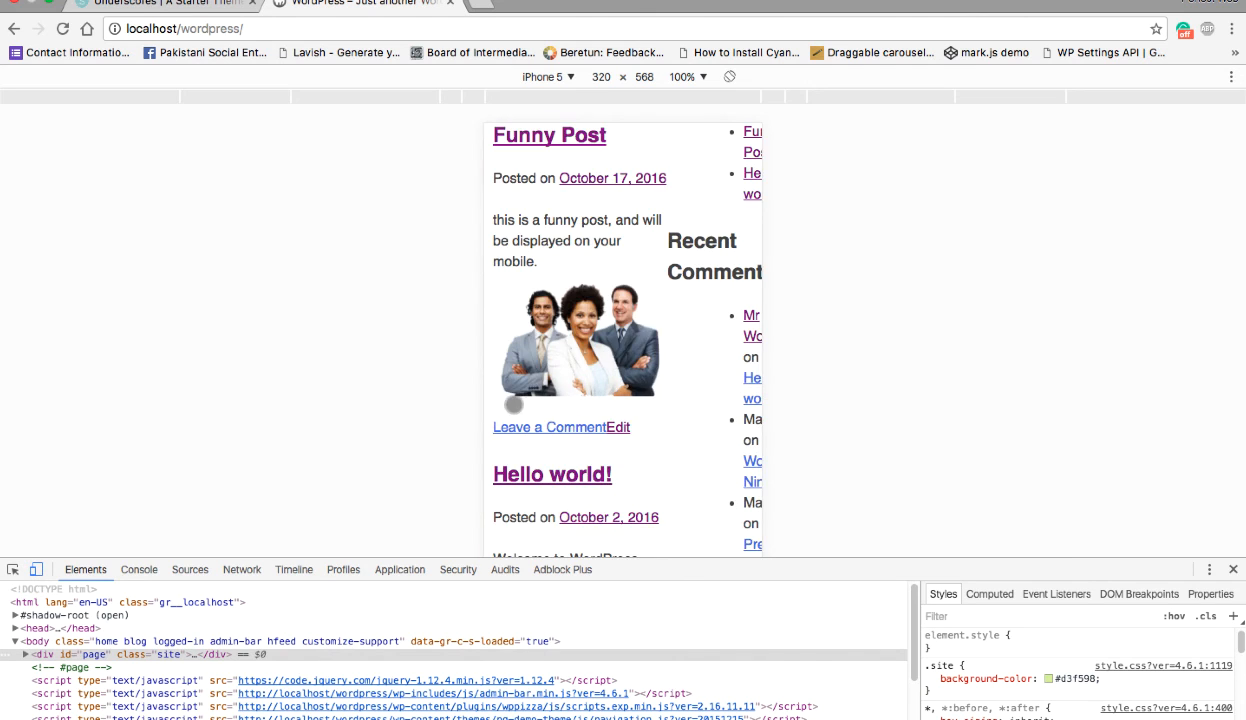
{"action": "scroll", "coordinate": [737, 364], "scroll_direction": "up", "scroll_amount": 5}
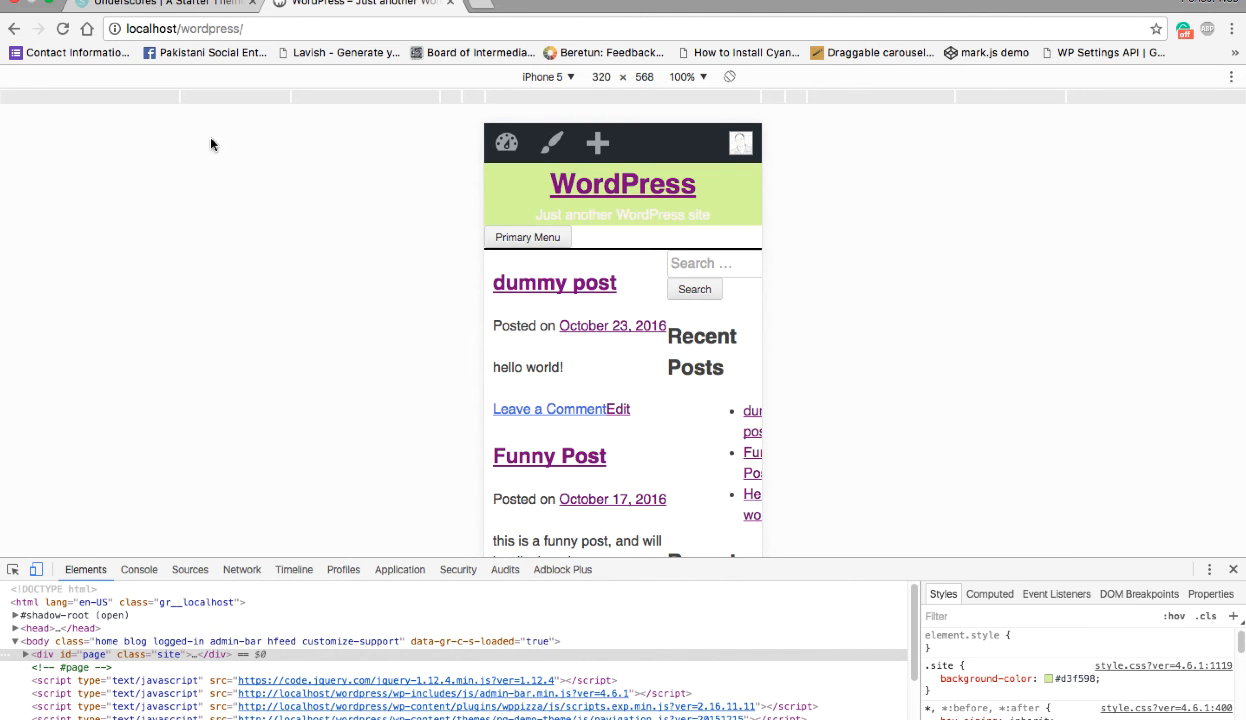
{"action": "left_click", "coordinate": [62, 28]}
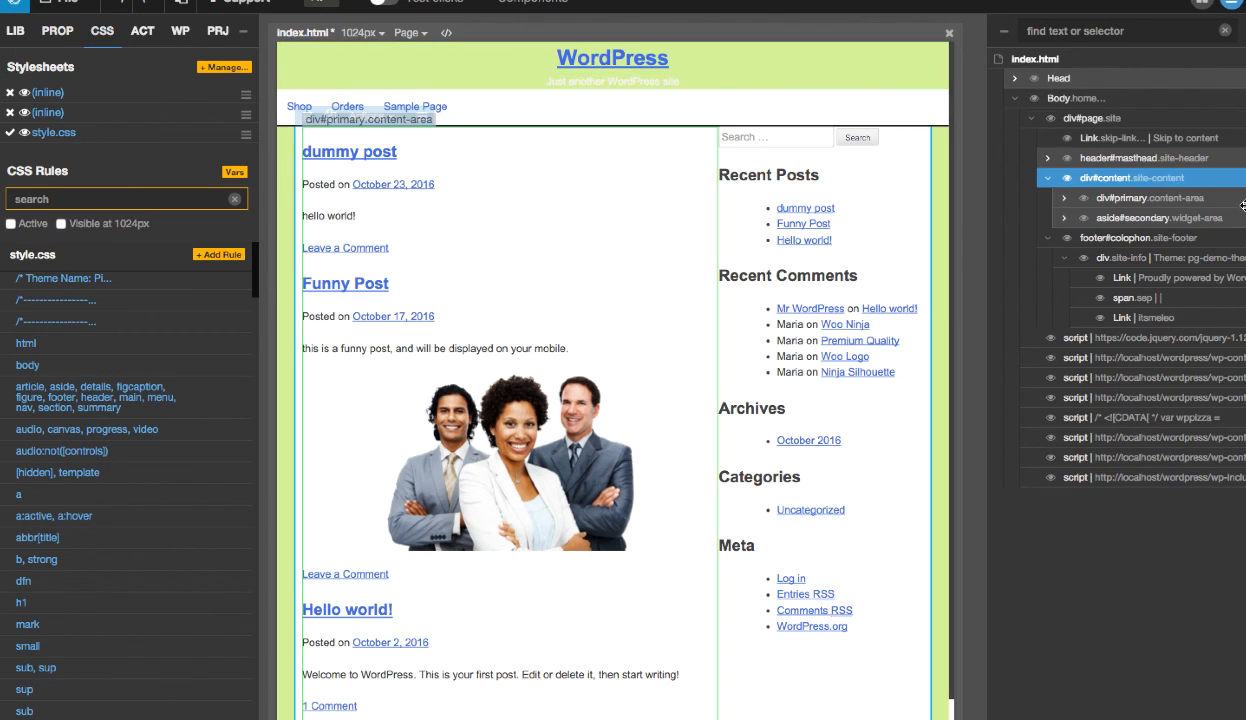
- Restrict the .content-area rule of div#primary to the media query screen and (min-width:37.5em) in Pinegrow
{"action": "left_click", "coordinate": [1193, 199]}
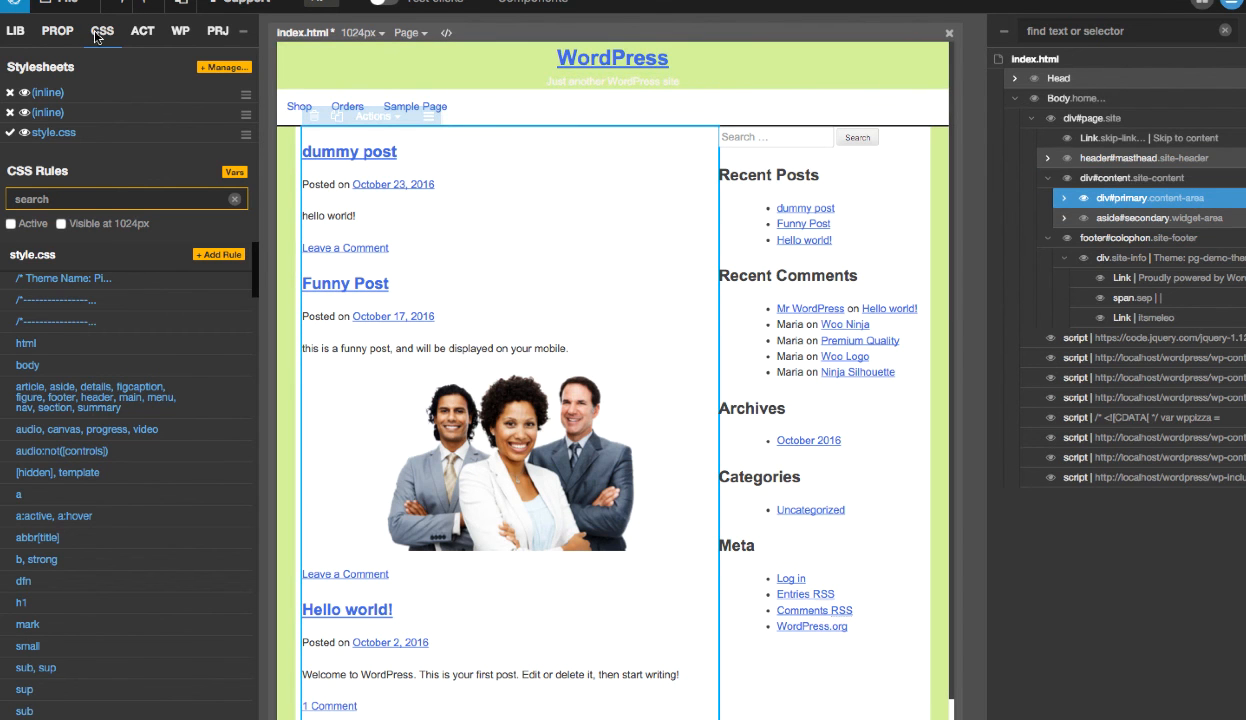
{"action": "left_click", "coordinate": [22, 223]}
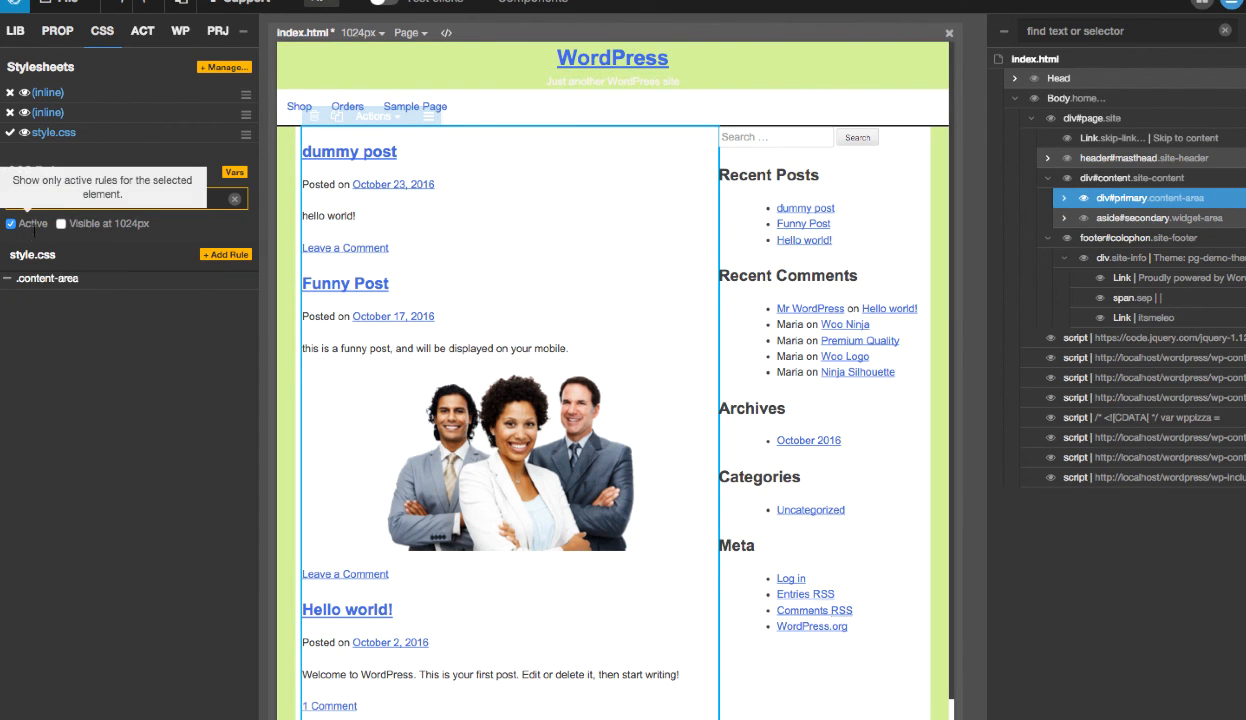
{"action": "left_click", "coordinate": [64, 285]}
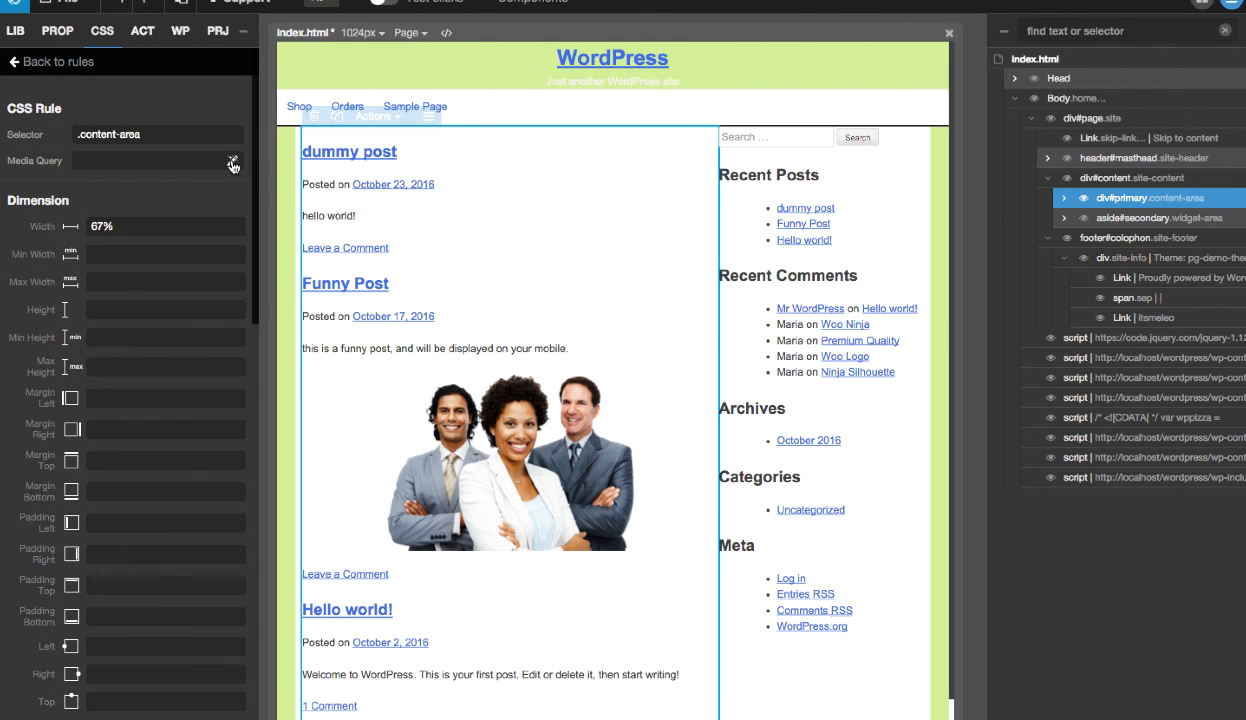
{"action": "left_click", "coordinate": [232, 163]}
{"action": "left_click", "coordinate": [753, 230]}
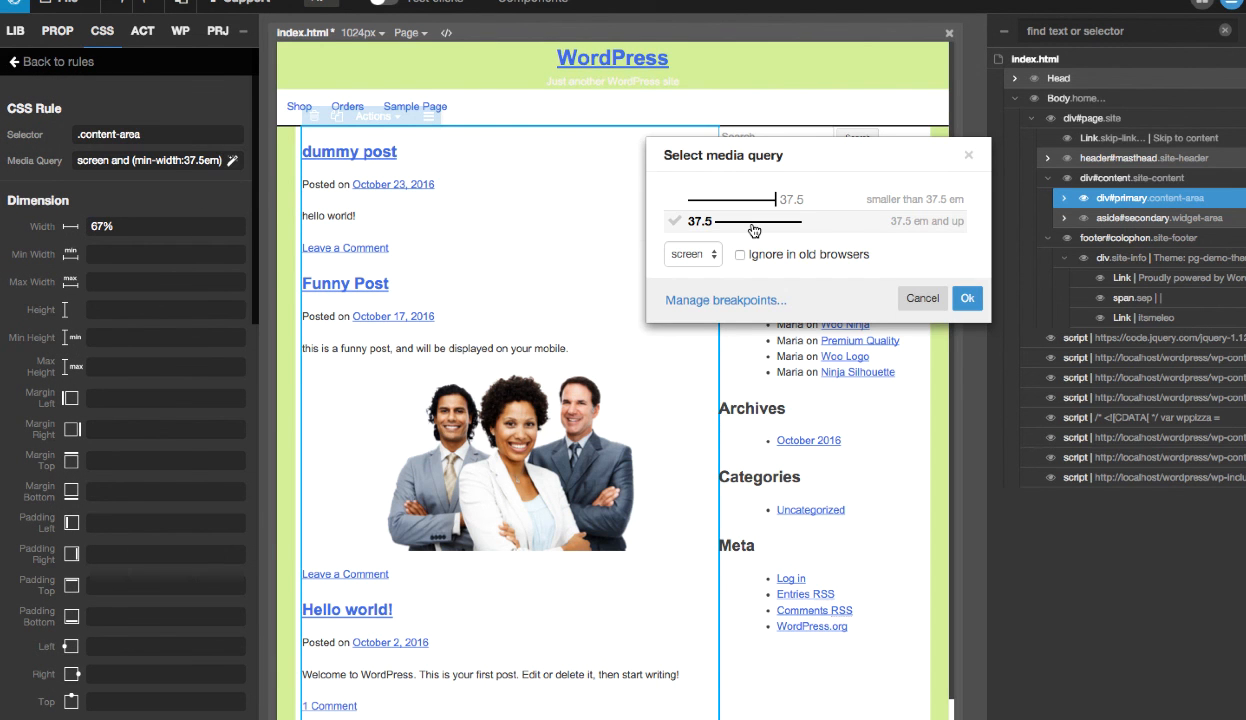
{"action": "key", "text": "Return"}
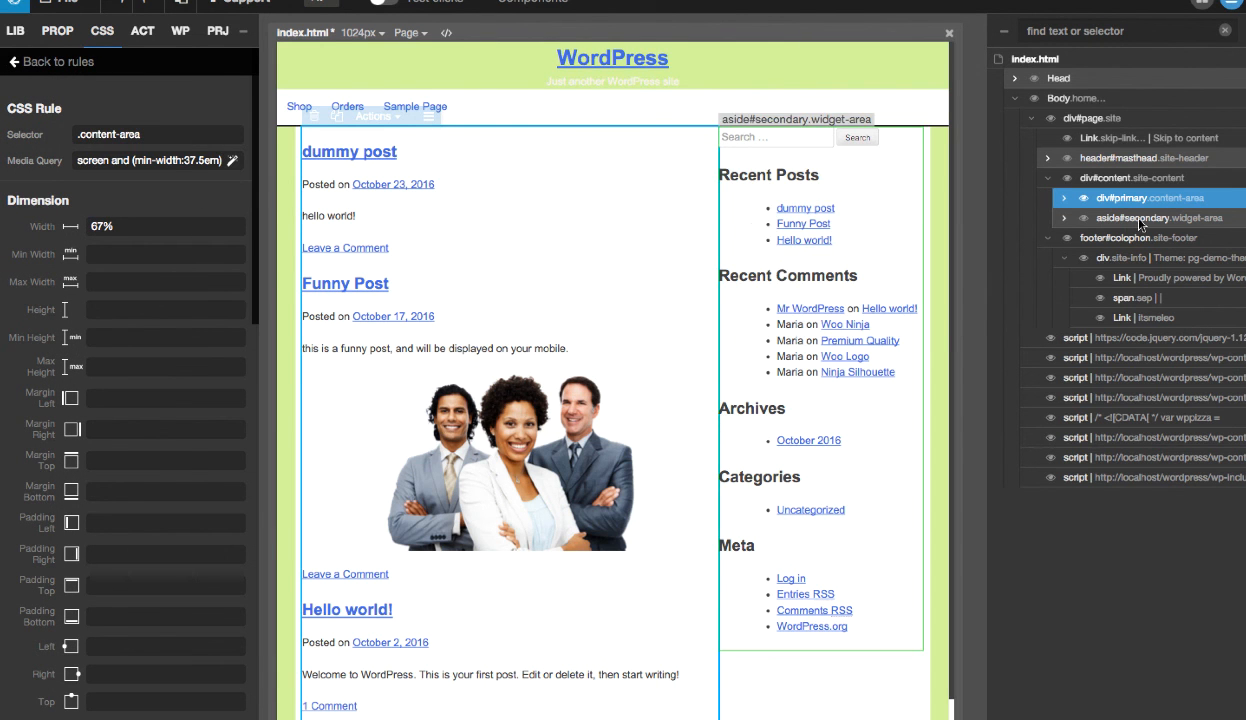
{"action": "left_click", "coordinate": [56, 67]}
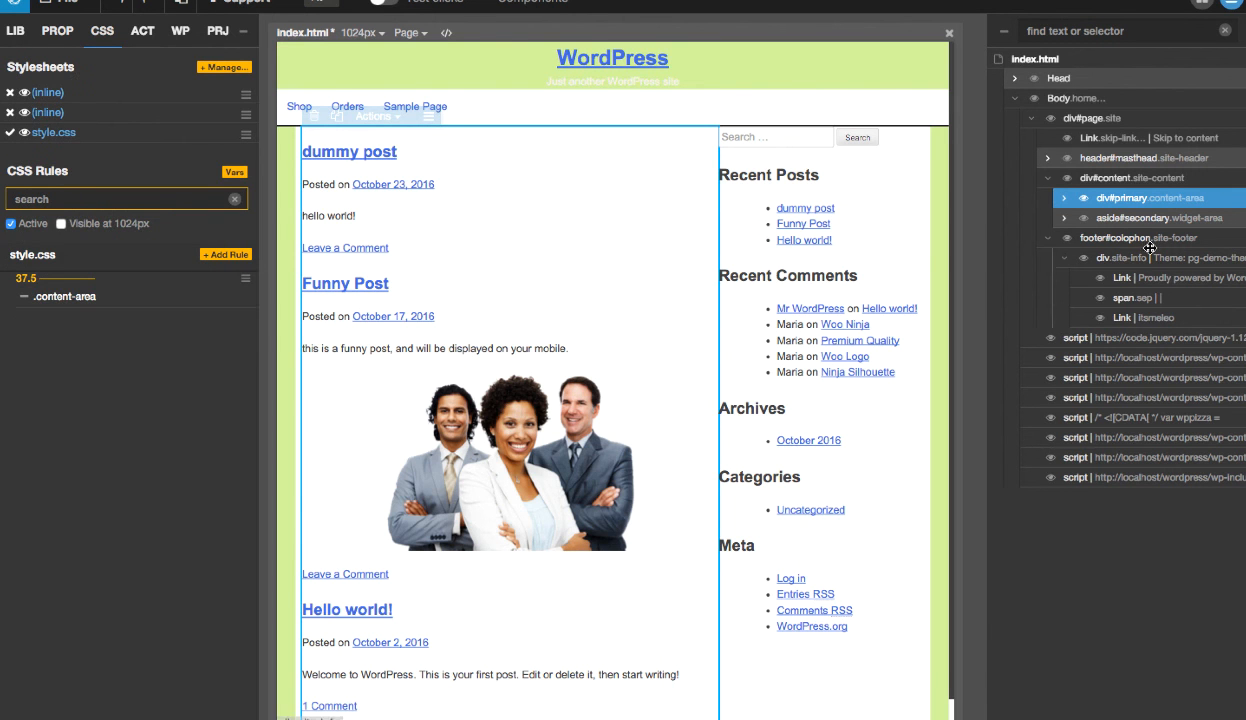
- Restrict the .widget-area rule of aside#secondary to the media query screen and (min-width:37.5em)
{"action": "left_click", "coordinate": [1118, 217]}
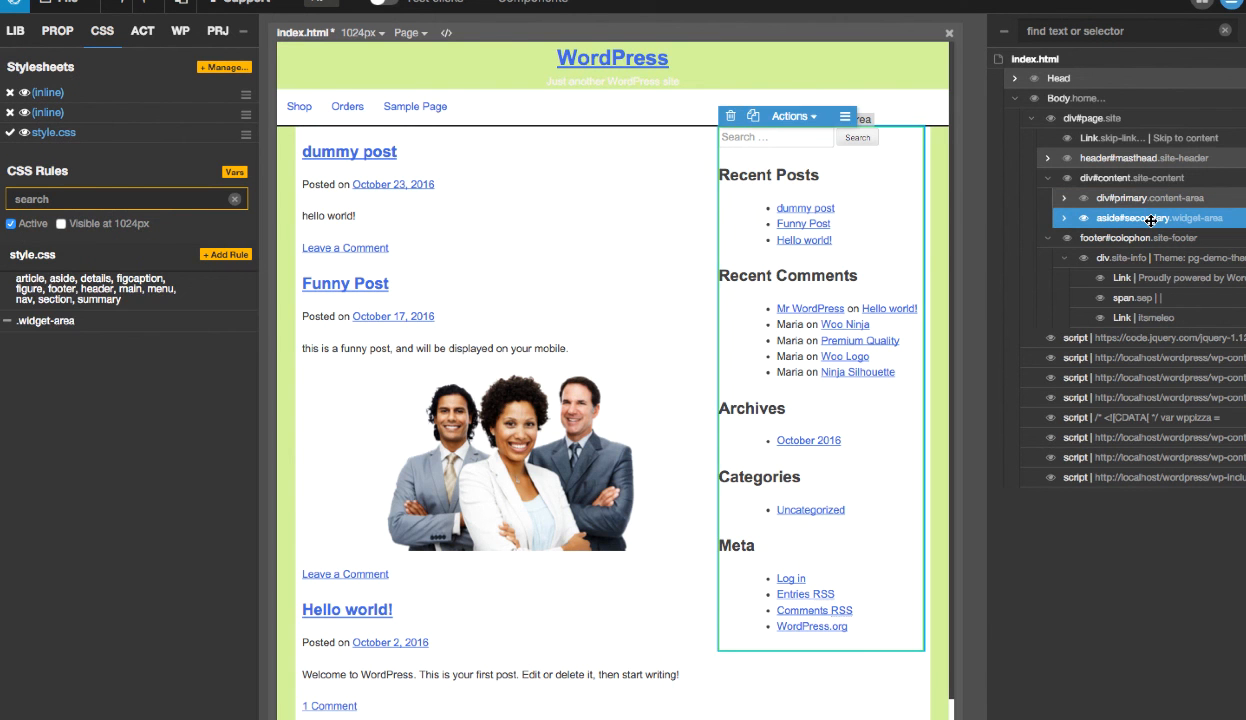
{"action": "left_click", "coordinate": [50, 321]}
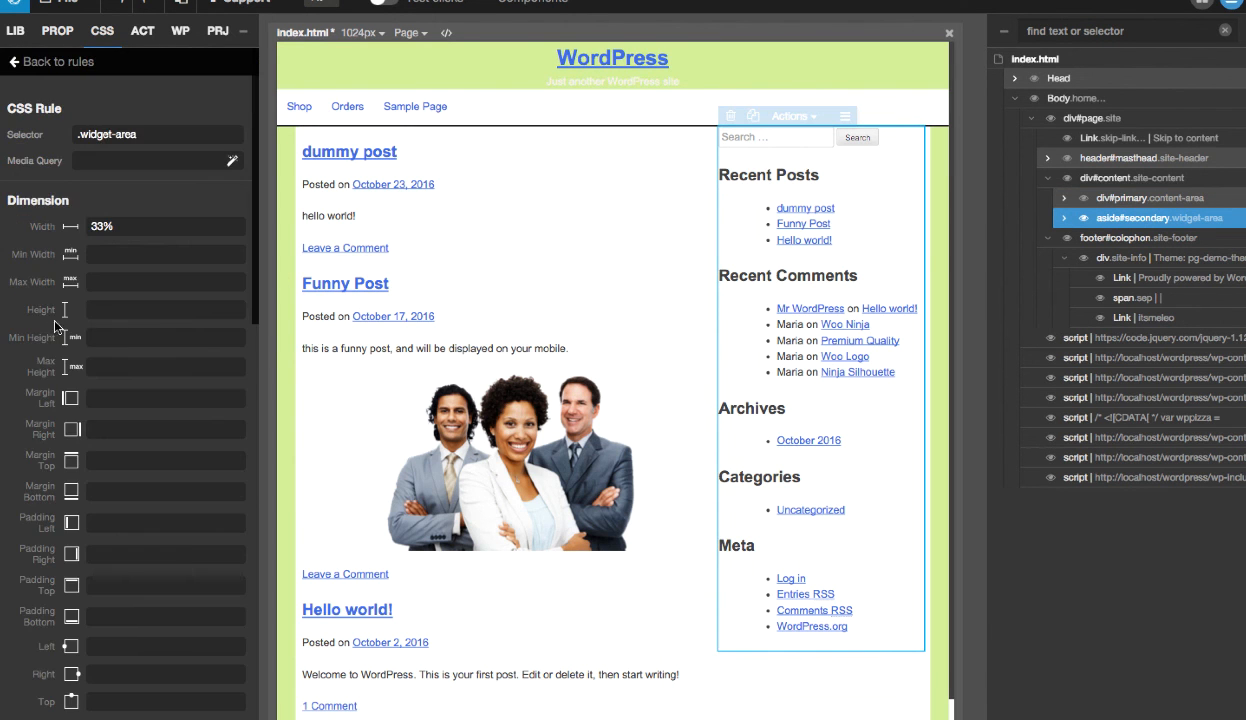
{"action": "left_click", "coordinate": [232, 161]}
{"action": "left_click", "coordinate": [670, 228]}
{"action": "left_click", "coordinate": [958, 293]}
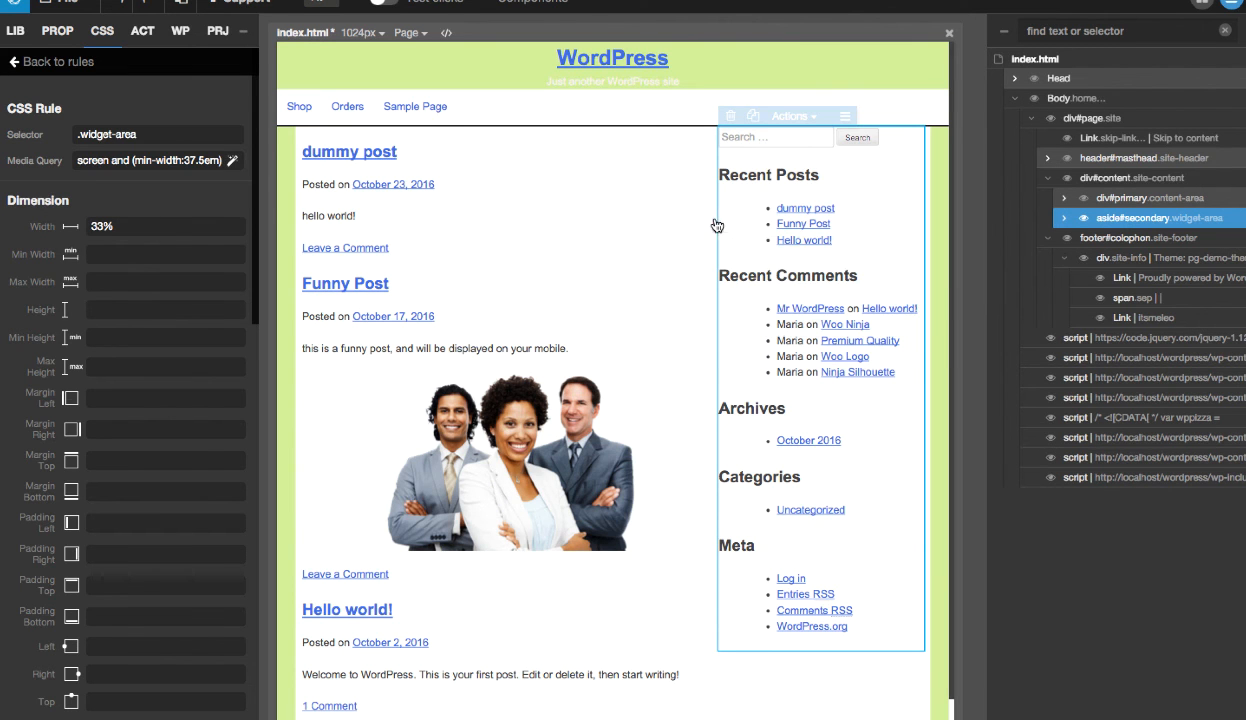
{"action": "left_click", "coordinate": [62, 63]}
- Save style.css through the Stylesheets Manager and close the manager
{"action": "left_click", "coordinate": [196, 69]}
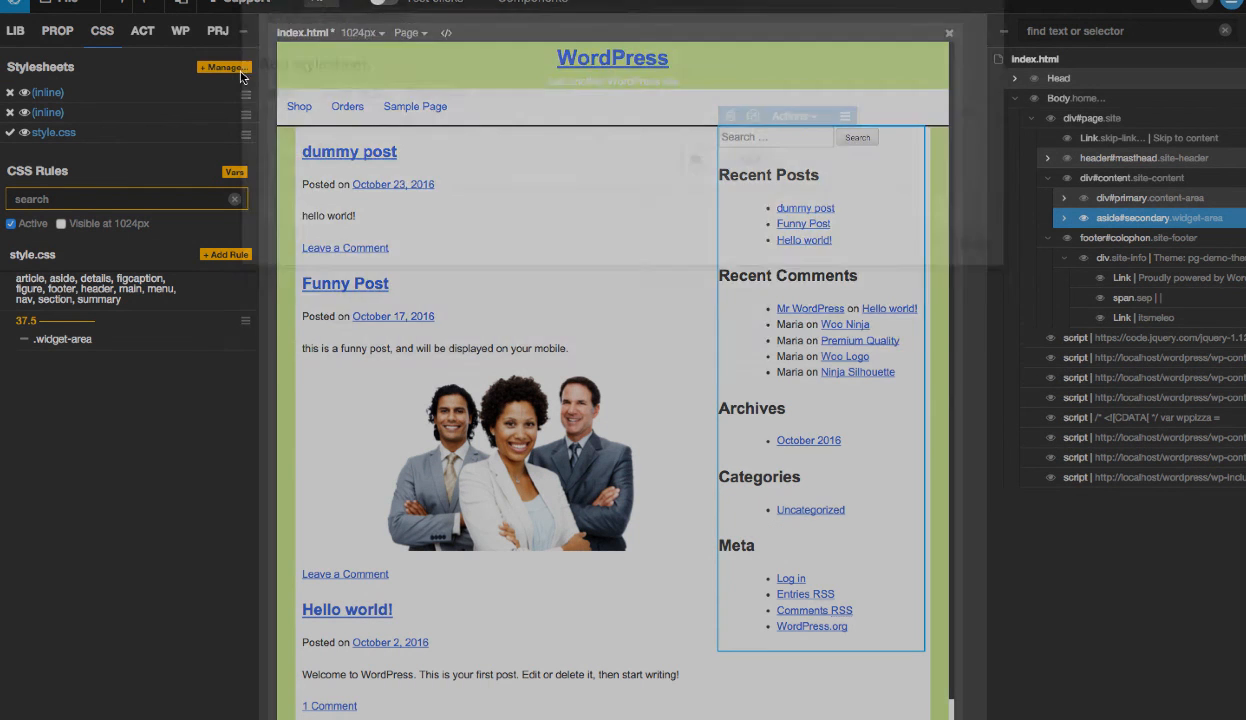
{"action": "left_click", "coordinate": [487, 66]}
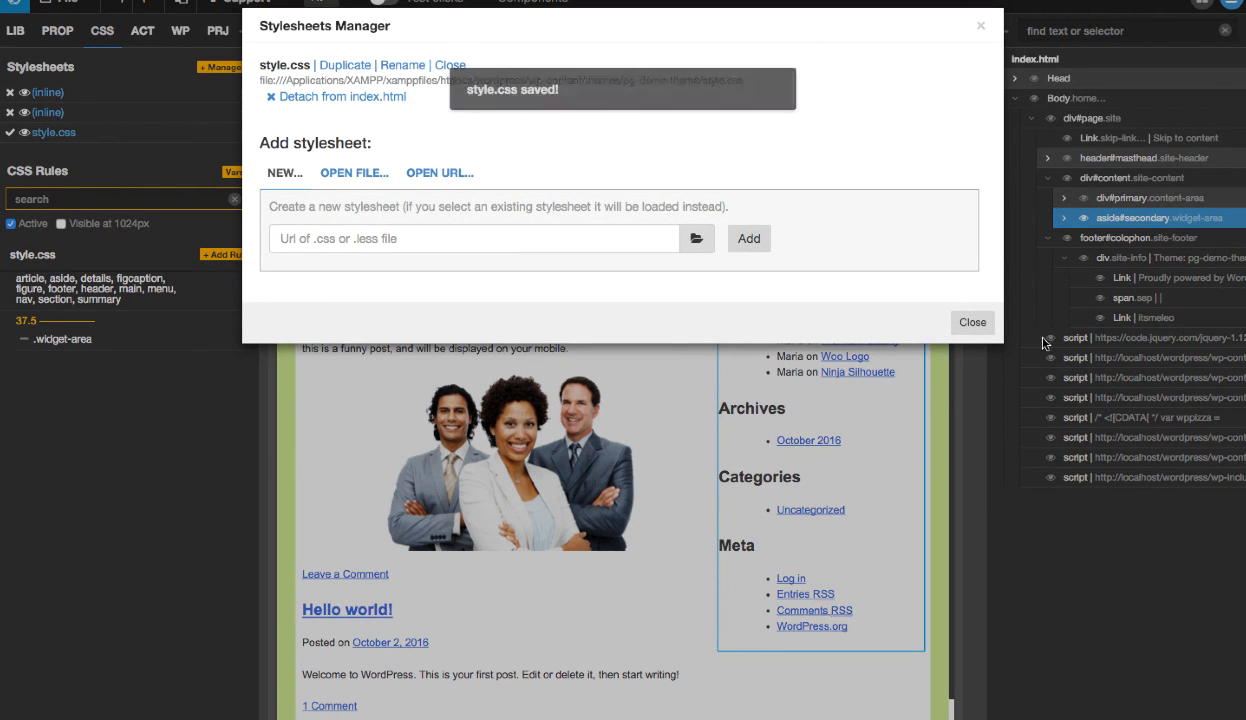
{"action": "left_click", "coordinate": [968, 321]}
- Switch to the browser and compare the site's iPhone 5 and desktop layouts, expanding the Primary Menu in the phone view
{"action": "key", "text": "ctrl+Left"}
{"action": "key", "text": "ctrl+Left"}
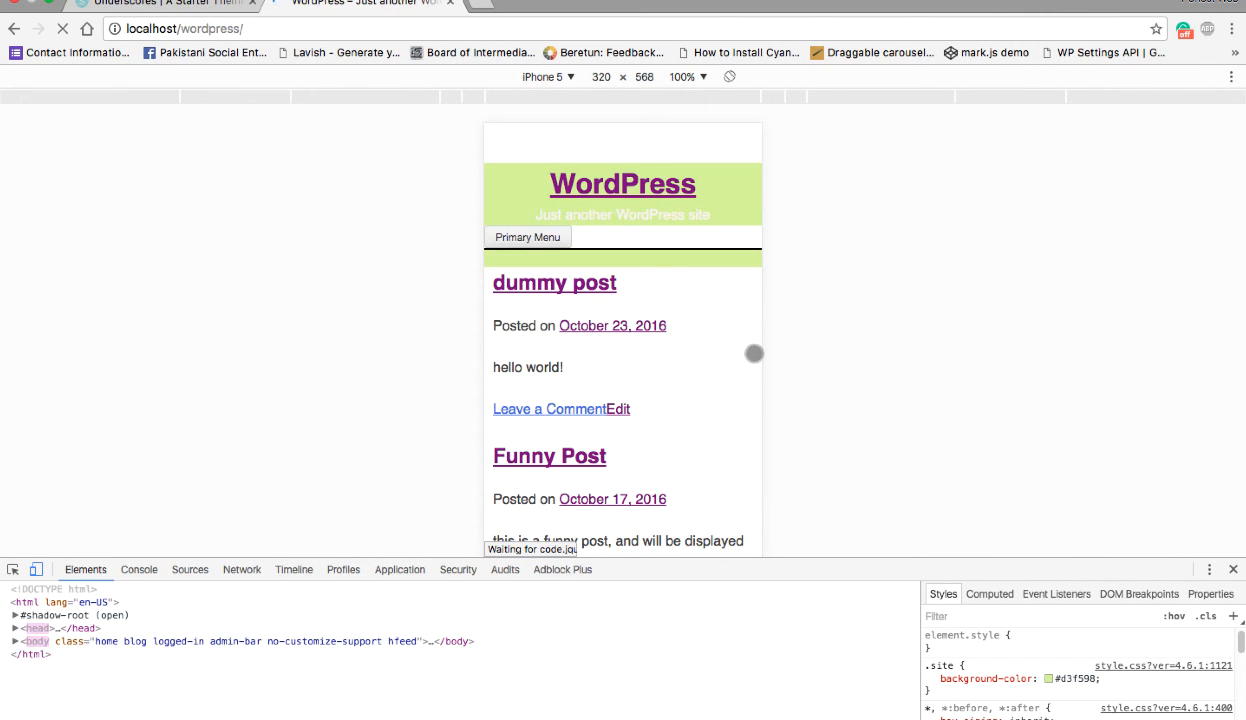
{"action": "scroll", "coordinate": [737, 359], "scroll_direction": "down", "scroll_amount": 15}
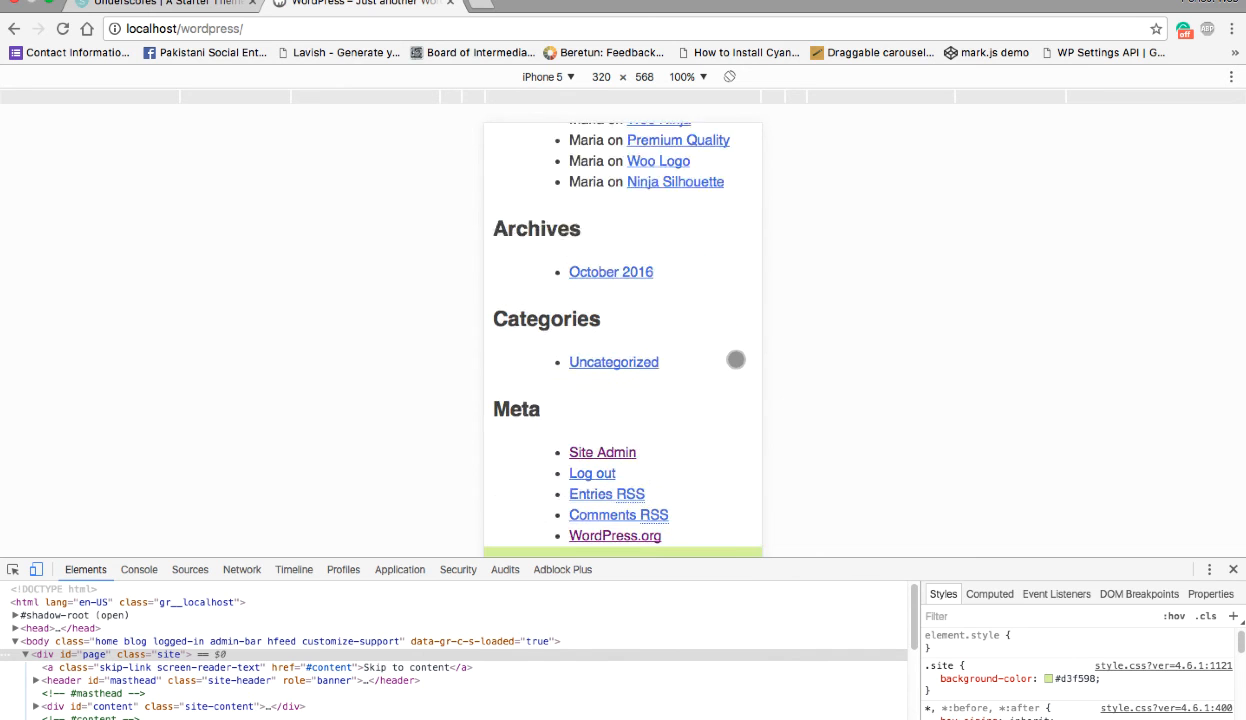
{"action": "scroll", "coordinate": [736, 359], "scroll_direction": "down", "scroll_amount": 5}
{"action": "left_click", "coordinate": [38, 571]}
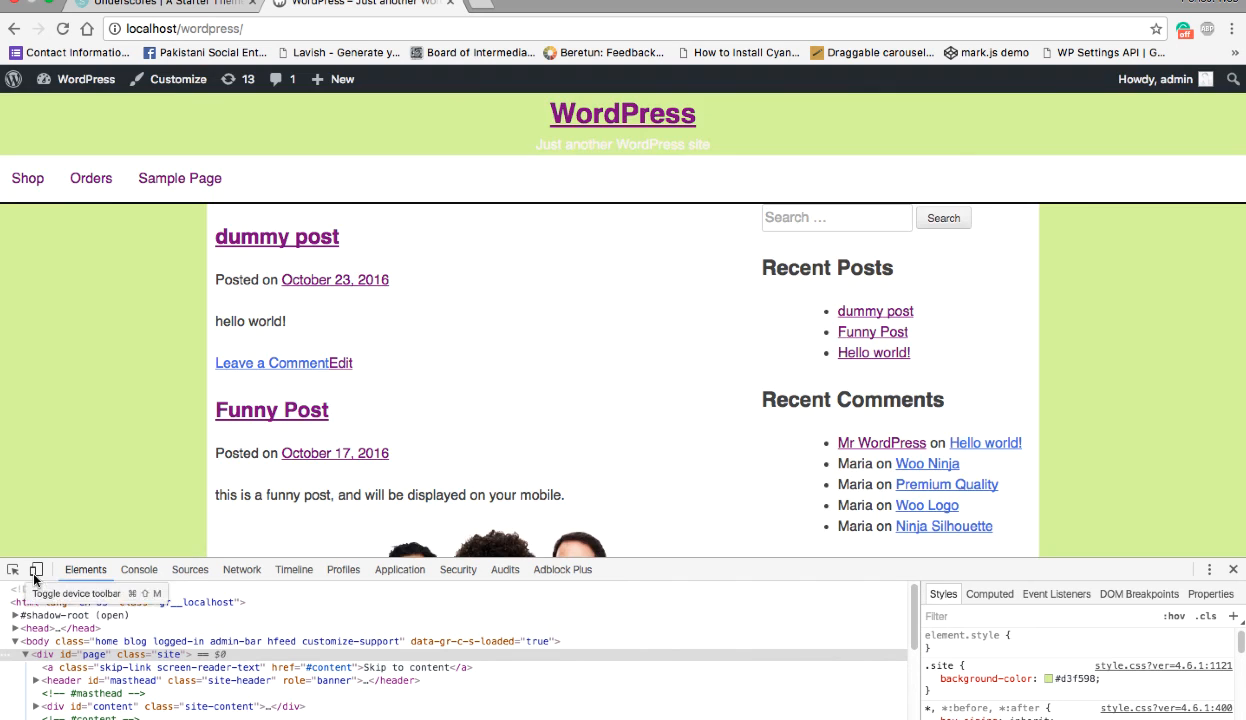
{"action": "left_click", "coordinate": [36, 569]}
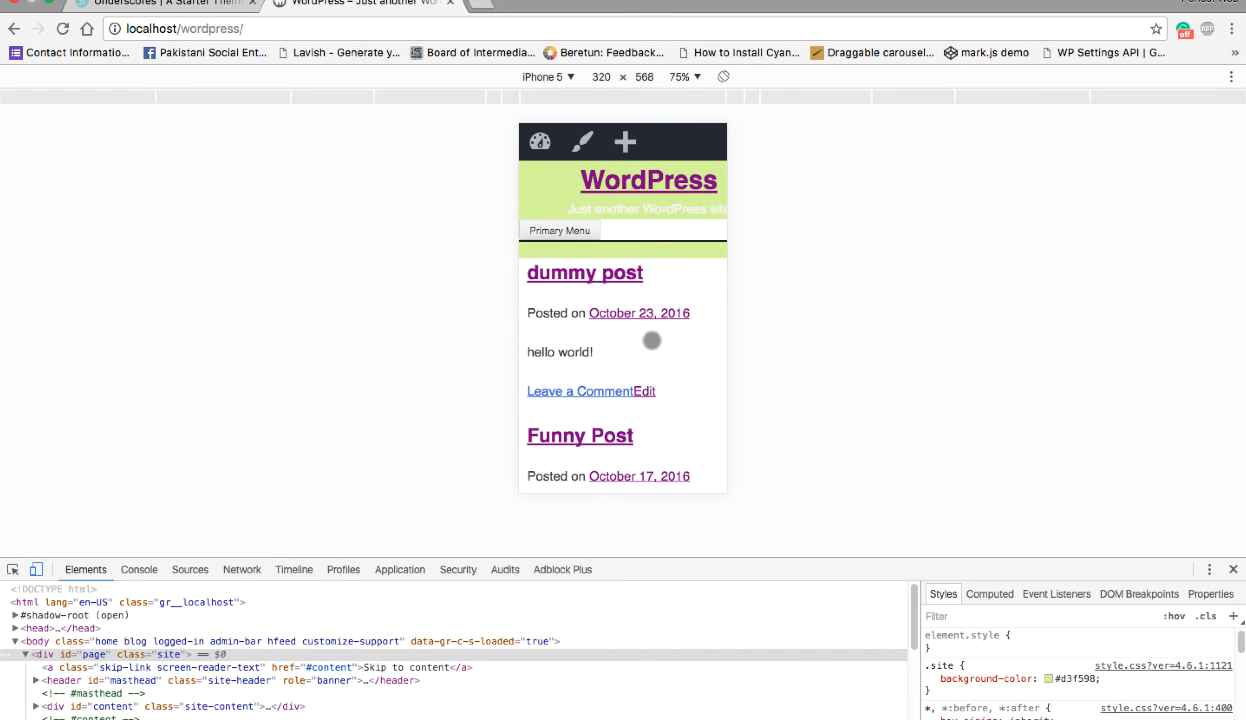
{"action": "left_click", "coordinate": [540, 230]}
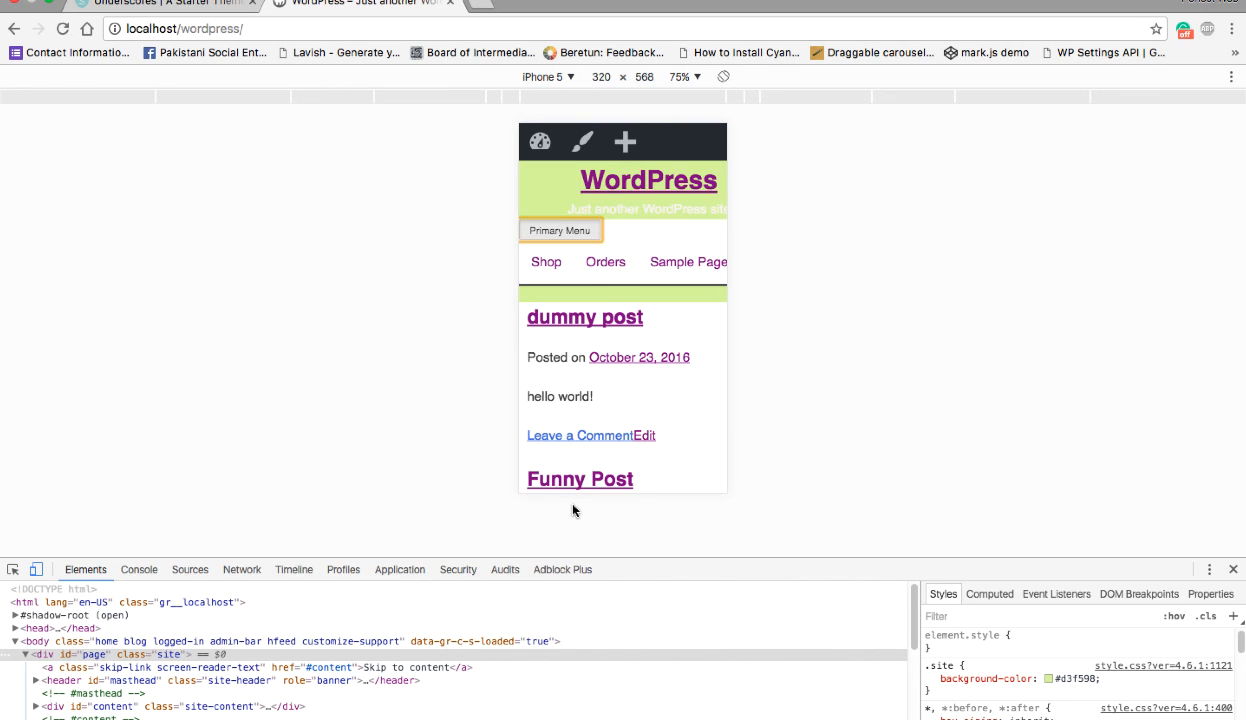
{"action": "left_click", "coordinate": [36, 570]}
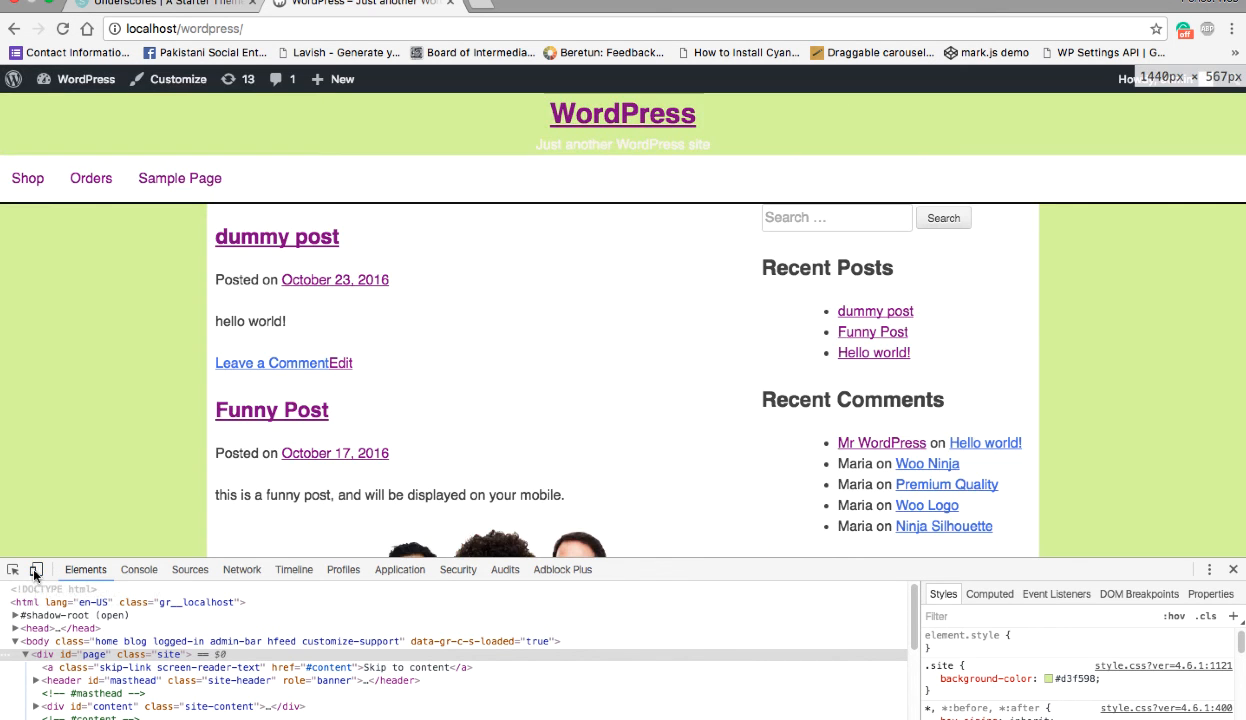
- Switch to Pinegrow and resize the index.html preview to tablet-portrait 768 px, ending at phone 320 px
{"action": "key", "text": "ctrl+Right"}
{"action": "key", "text": "ctrl+Right"}
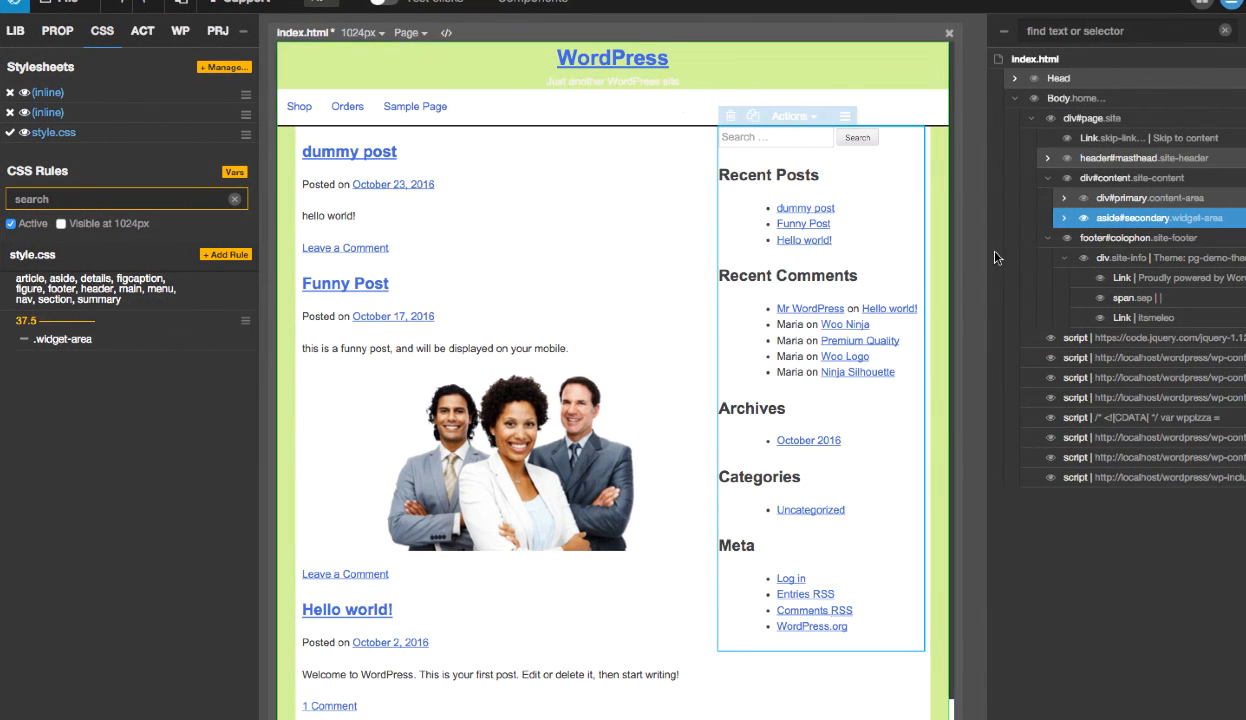
{"action": "left_click", "coordinate": [362, 34]}
{"action": "left_click", "coordinate": [398, 131]}
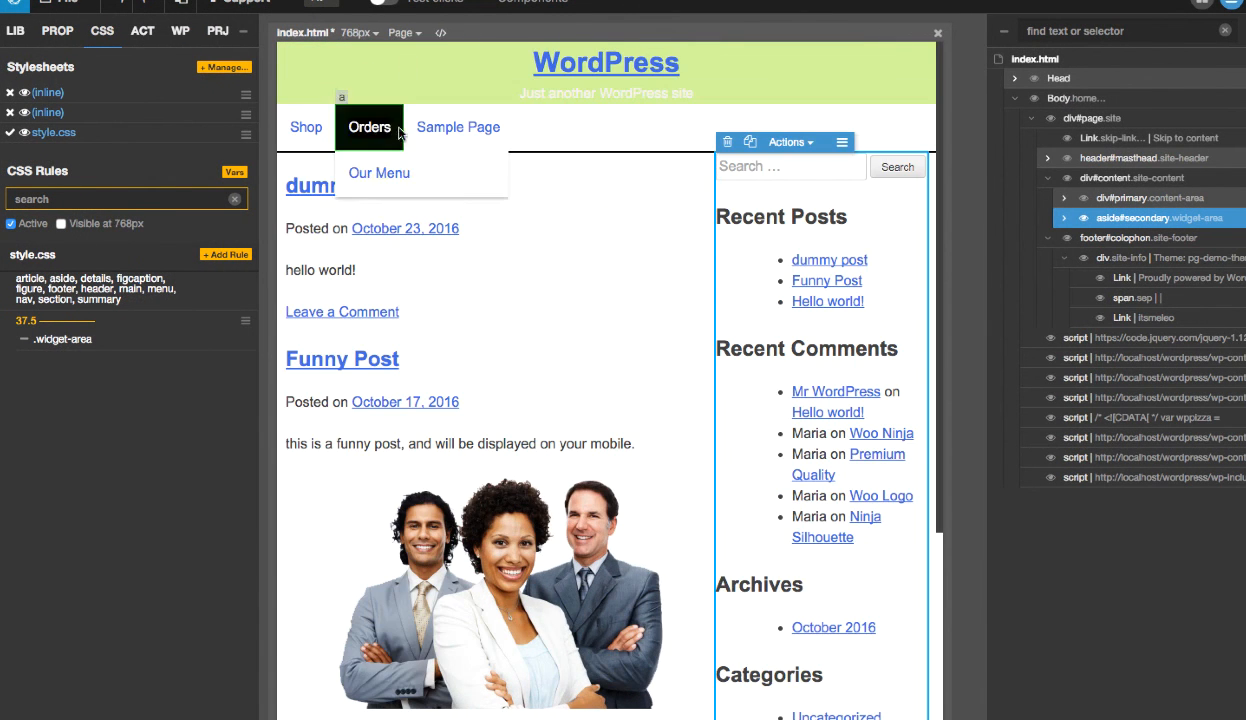
{"action": "left_click", "coordinate": [358, 33]}
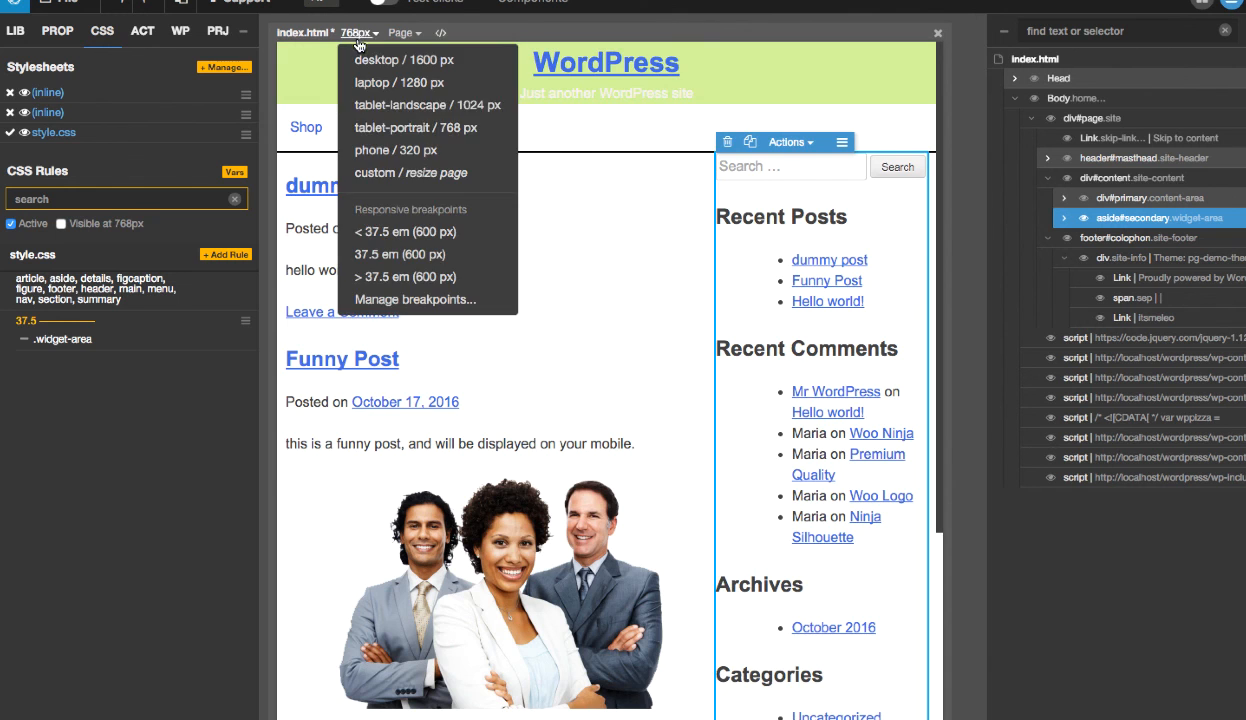
{"action": "left_click", "coordinate": [372, 150]}
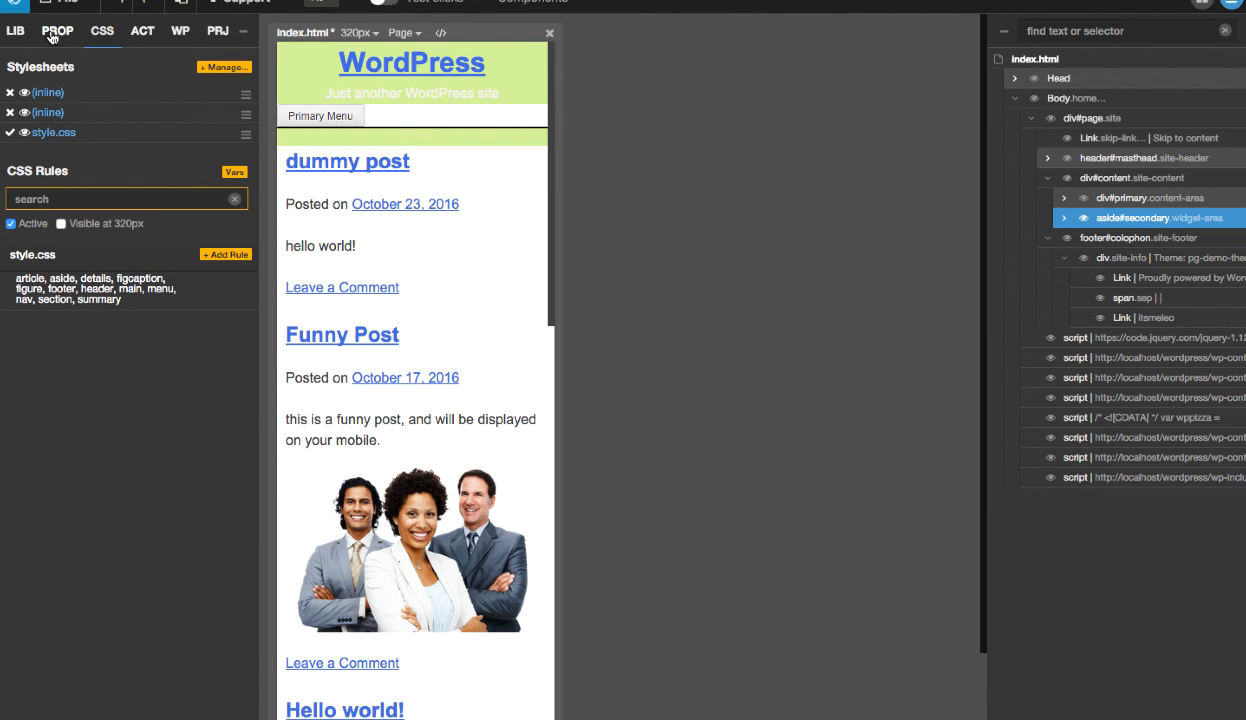
- Expand the Primary Menu in the 320 px preview with Test clicks enabled only for that interaction
{"action": "left_click", "coordinate": [386, 3]}
{"action": "left_click", "coordinate": [340, 114]}
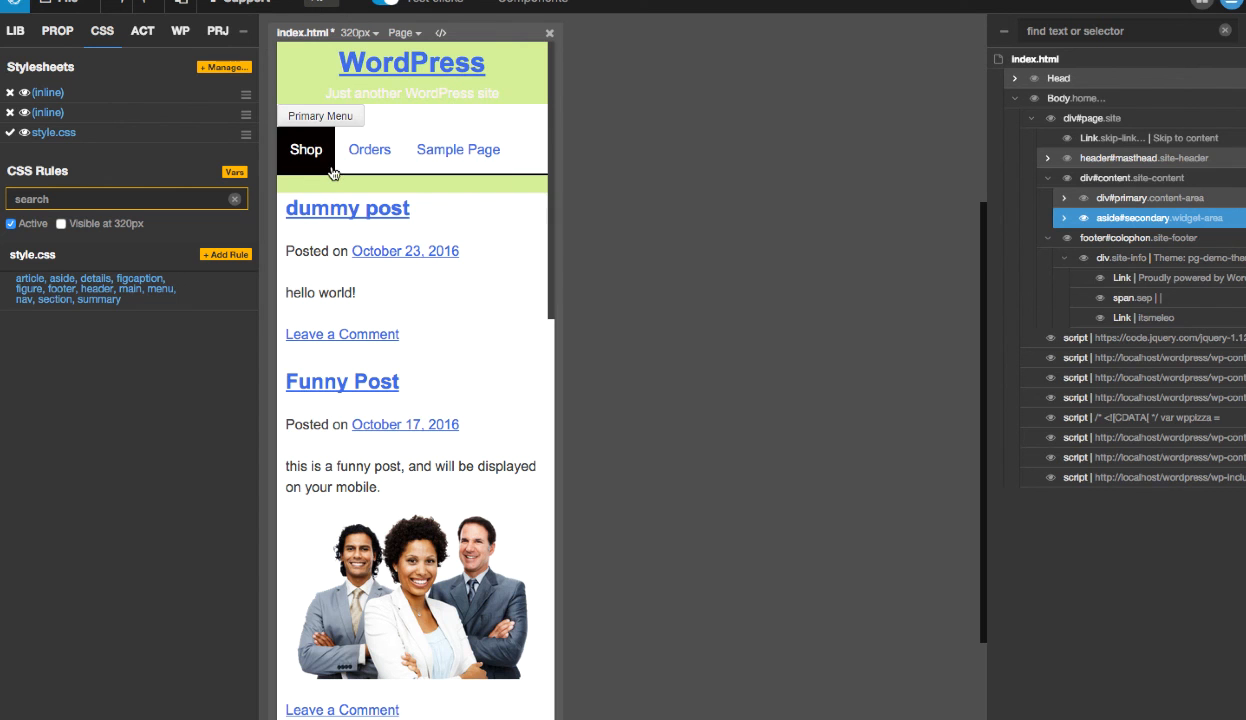
{"action": "left_click", "coordinate": [385, 3]}
- Restrict the .main-navigation li rule to screens 37.5 em and up with a media query, and return to the rule list
{"action": "left_click", "coordinate": [325, 150]}
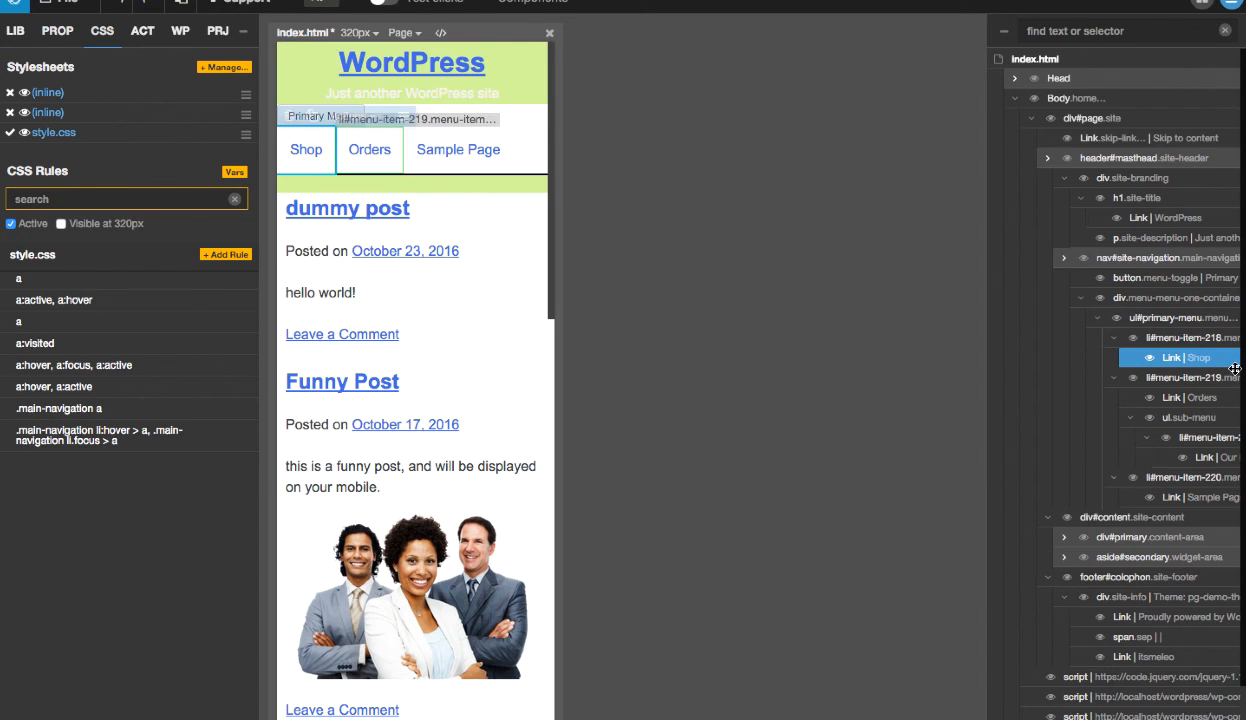
{"action": "left_click", "coordinate": [1185, 318]}
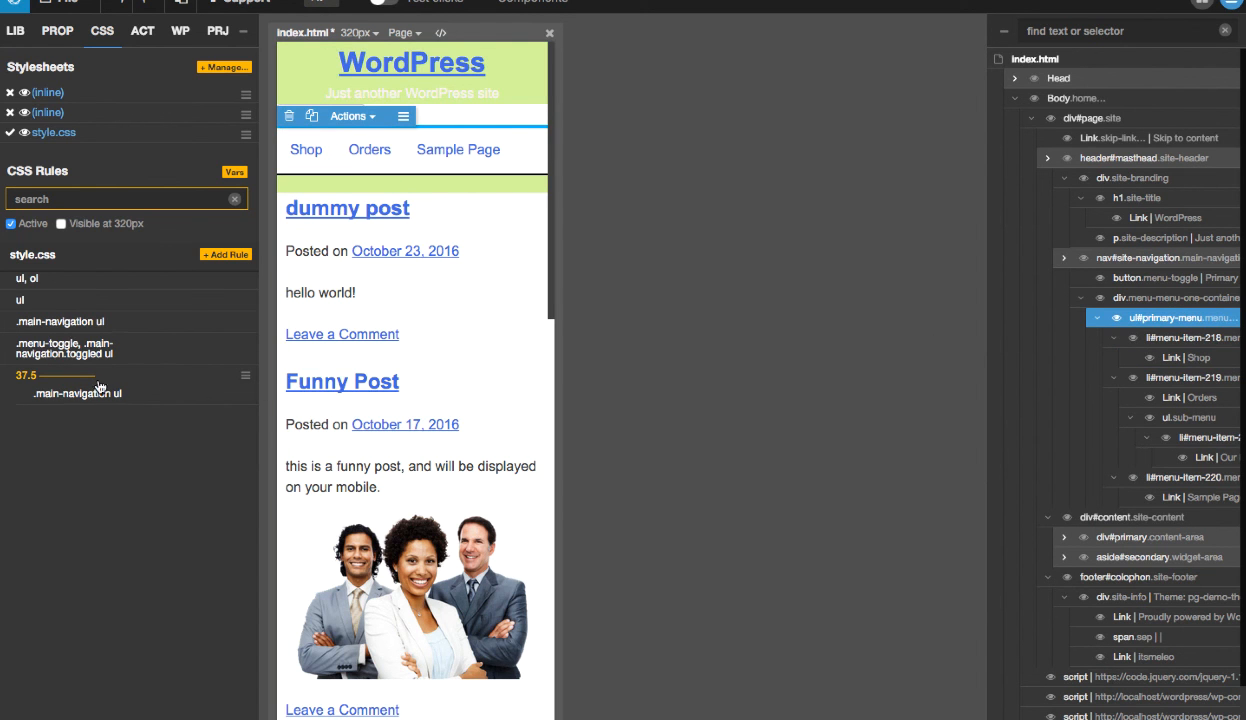
{"action": "mouse_move", "coordinate": [203, 399]}
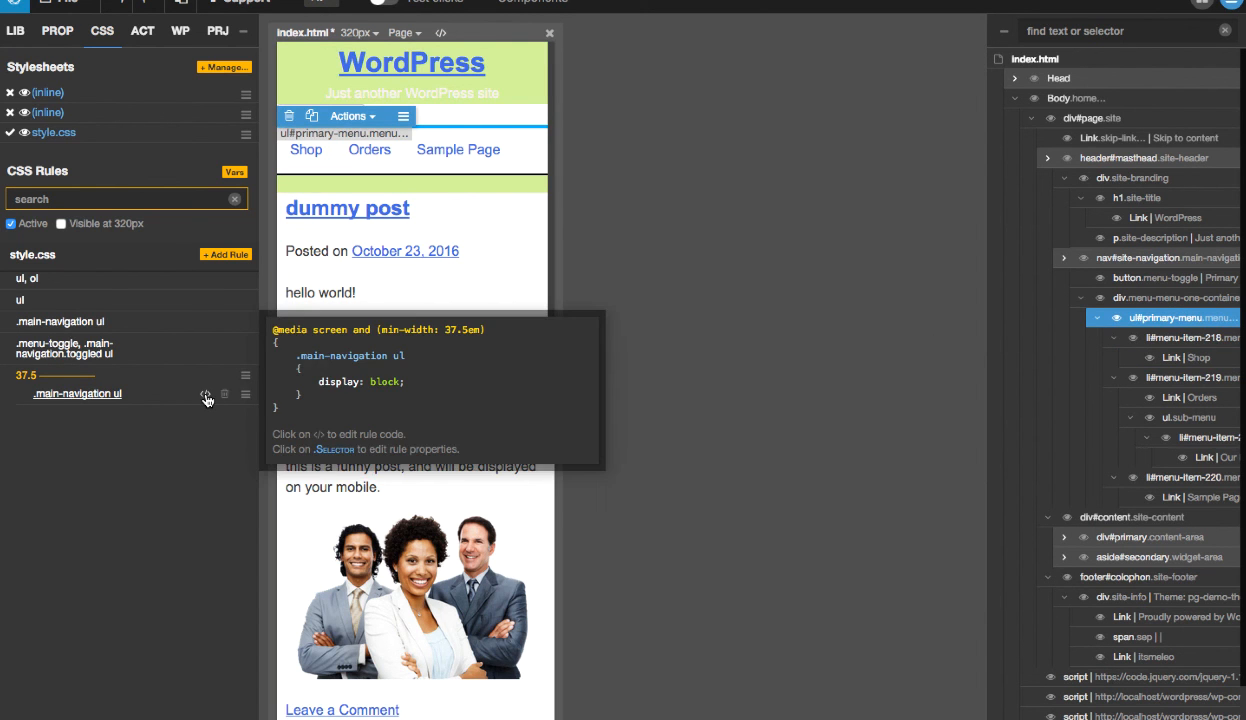
{"action": "mouse_move", "coordinate": [206, 346]}
{"action": "left_click", "coordinate": [1182, 340]}
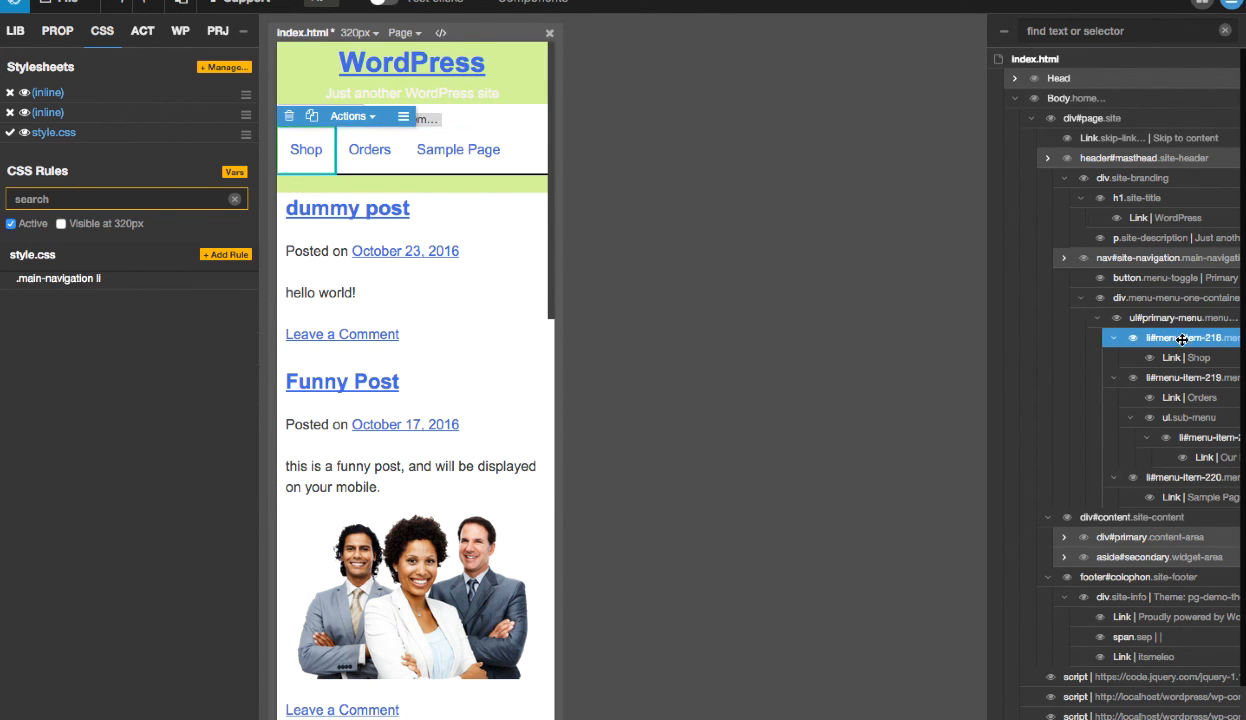
{"action": "mouse_move", "coordinate": [208, 284]}
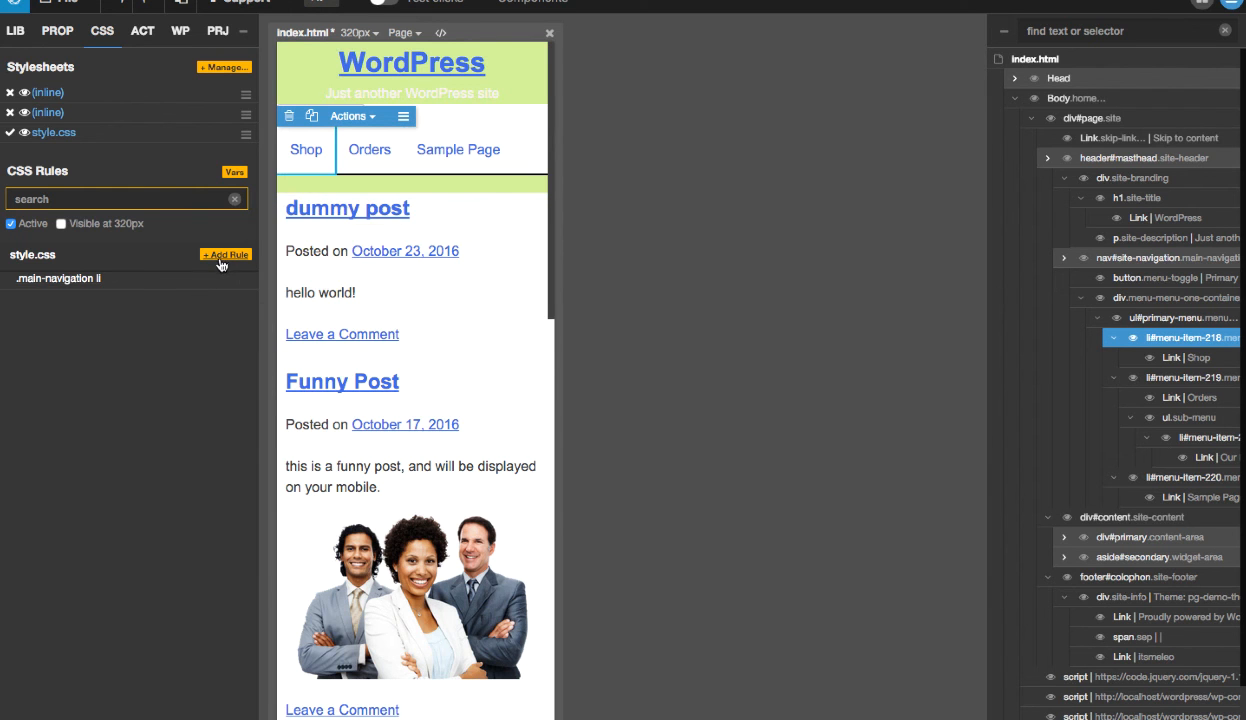
{"action": "left_click", "coordinate": [80, 276]}
{"action": "left_click", "coordinate": [231, 162]}
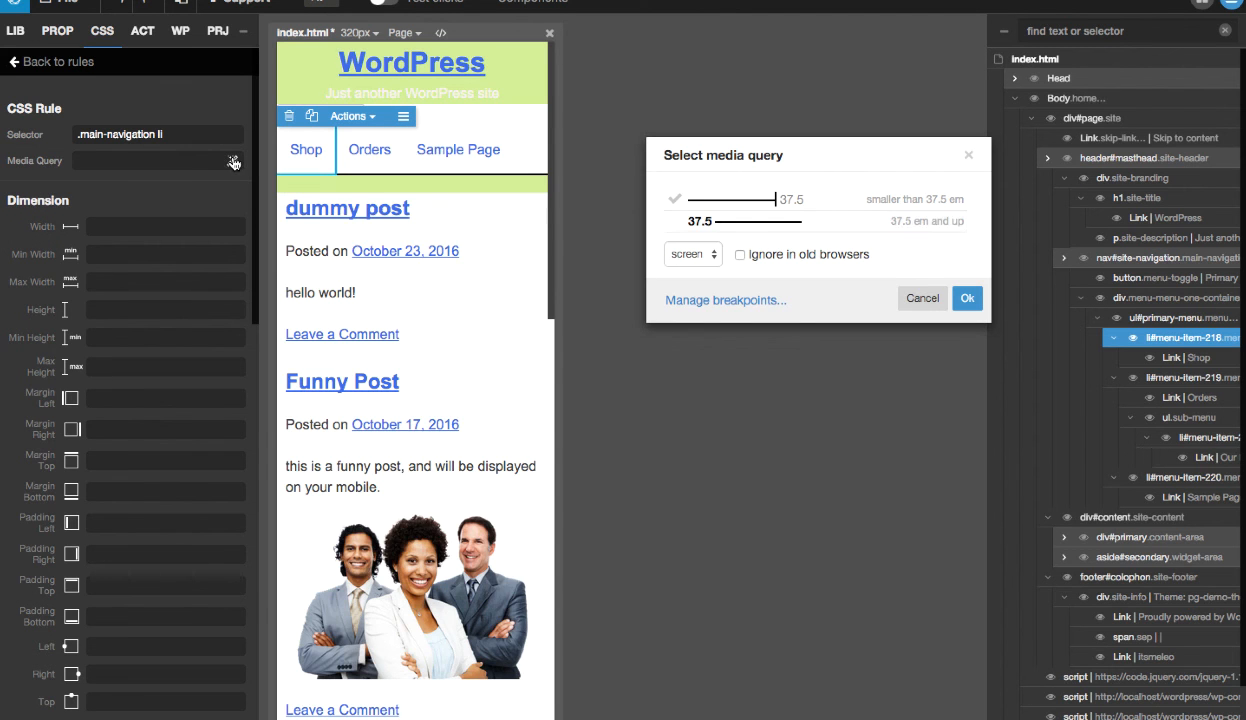
{"action": "left_click", "coordinate": [768, 232]}
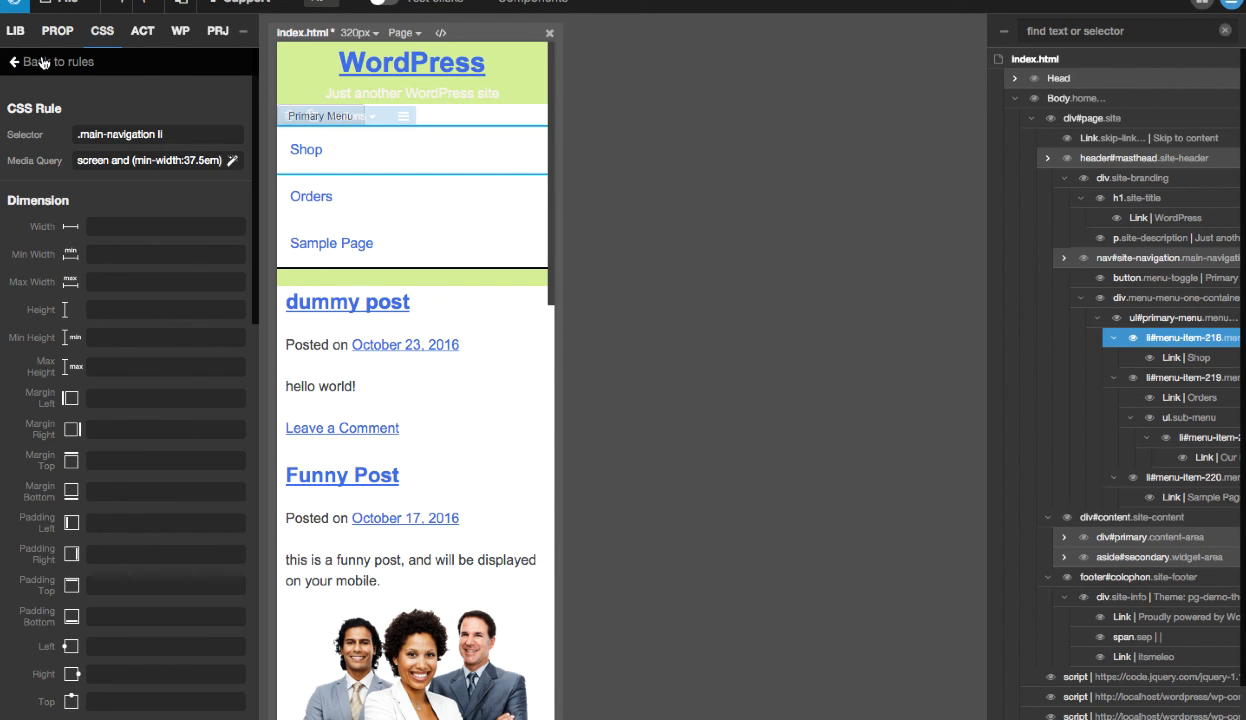
{"action": "left_click", "coordinate": [44, 62]}
- Save the modified style.css in the Stylesheets Manager and close the manager
{"action": "left_click", "coordinate": [215, 68]}
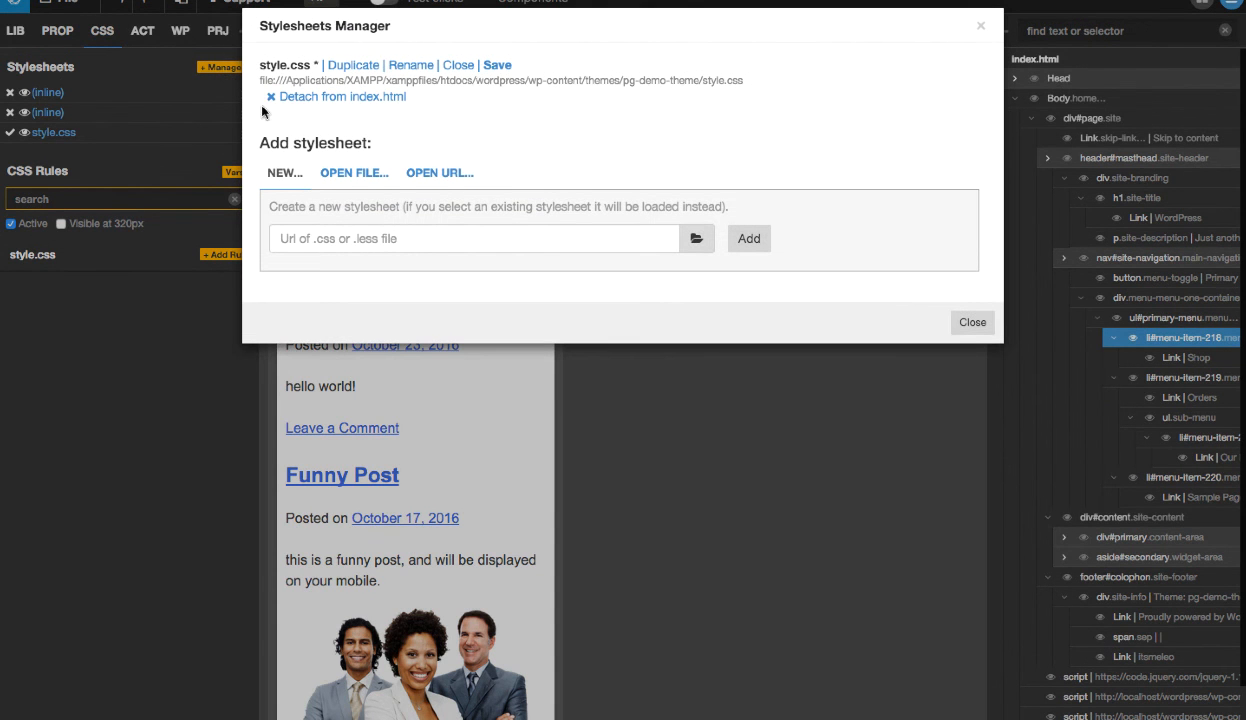
{"action": "left_click", "coordinate": [497, 65]}
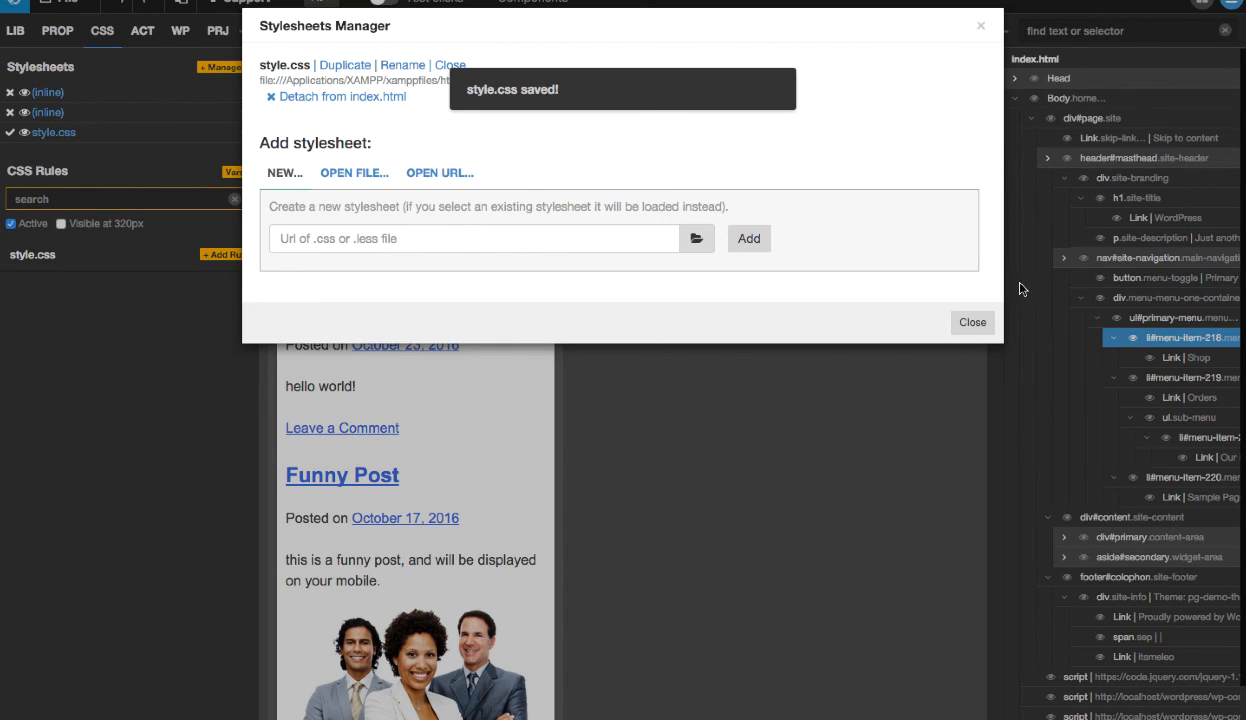
{"action": "left_click", "coordinate": [975, 322]}
- Switch to the browser, show the site in the iPhone 5 view, expand the Primary Menu and open the Orders page
{"action": "key", "text": "ctrl+Left"}
{"action": "key", "text": "ctrl+Left"}
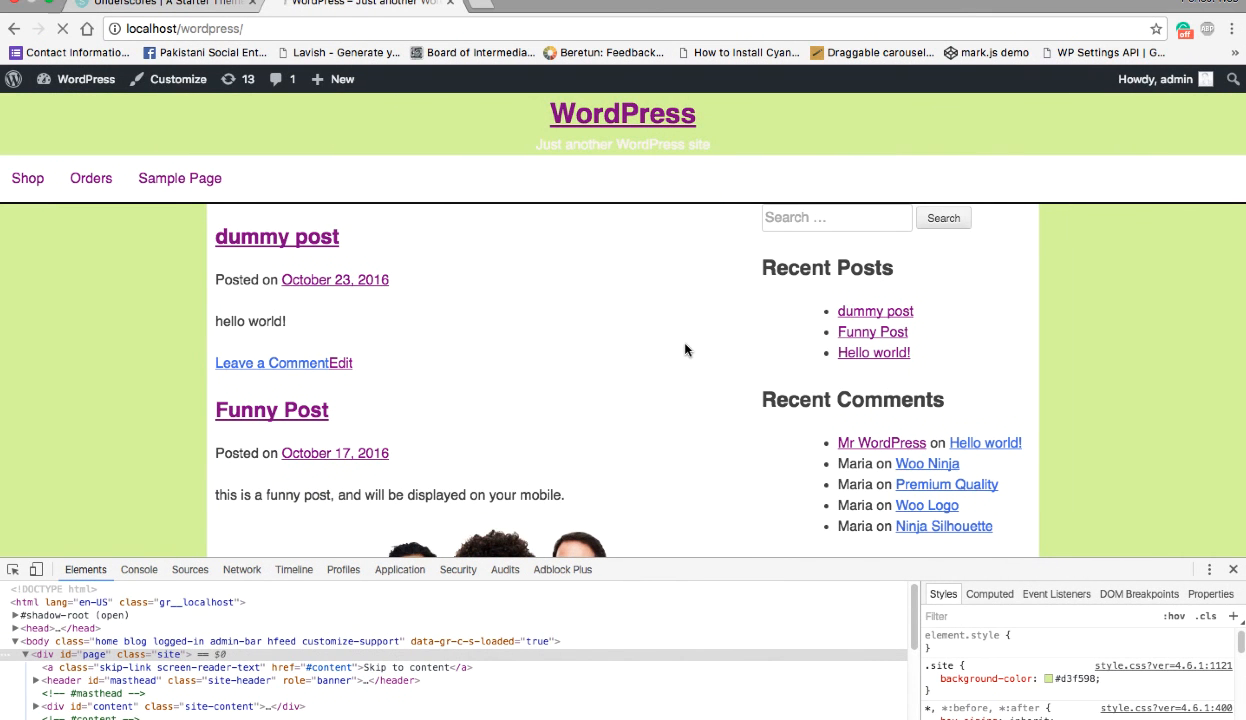
{"action": "mouse_move", "coordinate": [85, 186]}
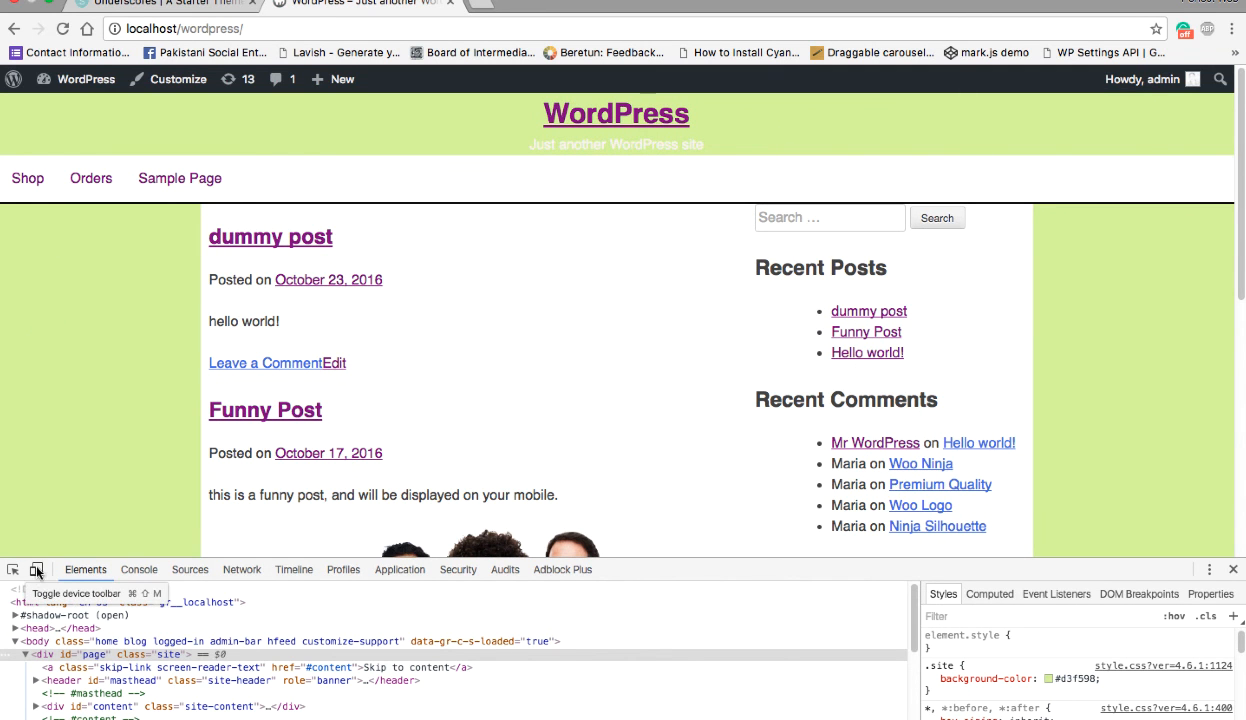
{"action": "left_click", "coordinate": [35, 569]}
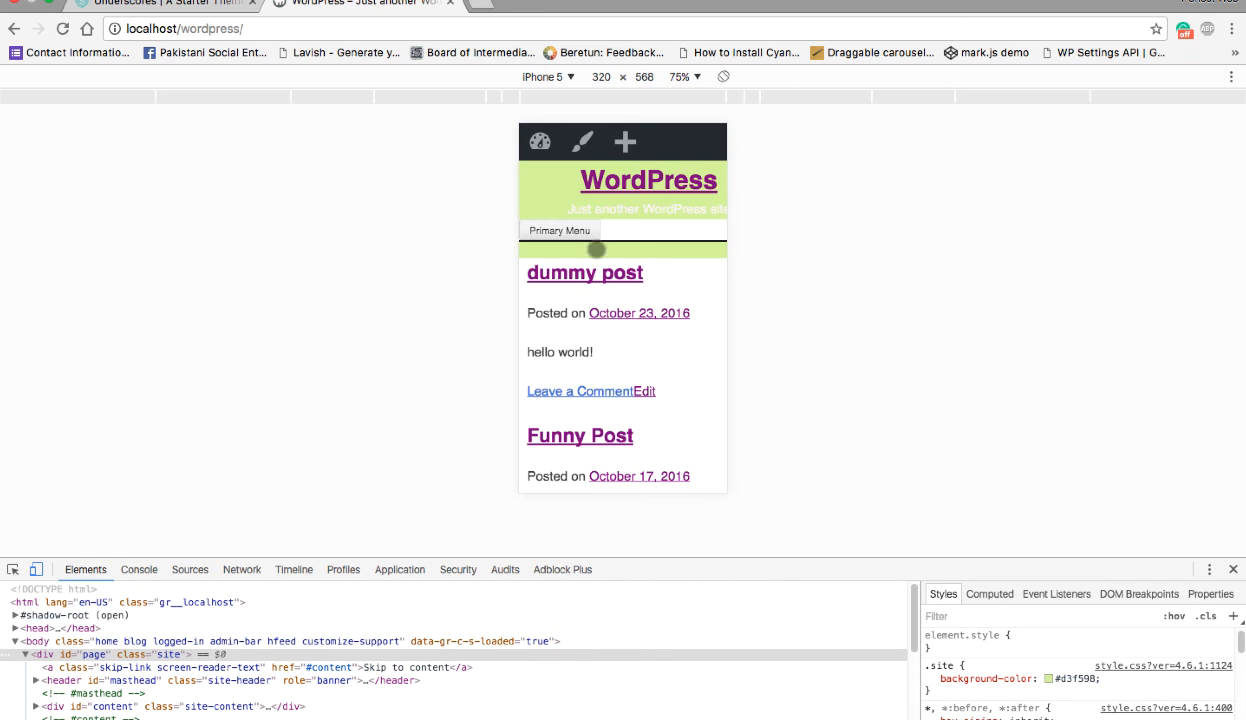
{"action": "left_click", "coordinate": [567, 229]}
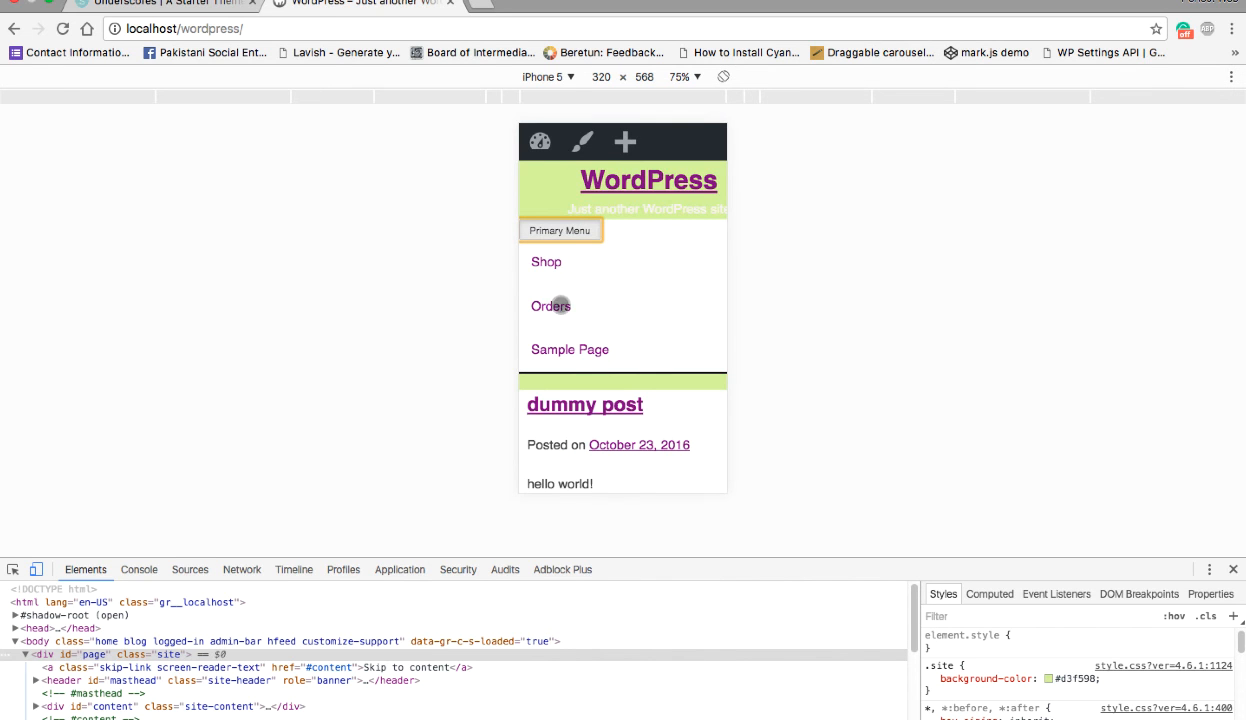
{"action": "left_click", "coordinate": [556, 306]}
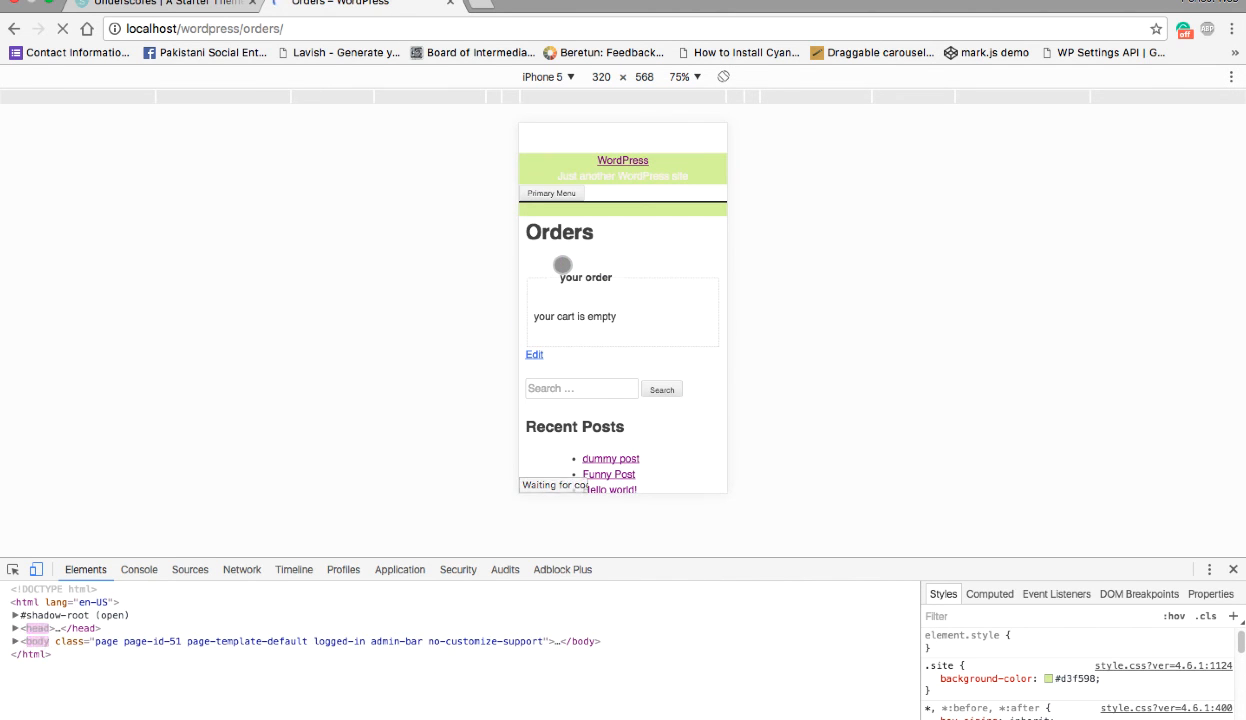
- Look through the Orders page down to its footer and set the device view zoom to 100%
{"action": "scroll", "coordinate": [536, 254], "scroll_direction": "down", "scroll_amount": 10}
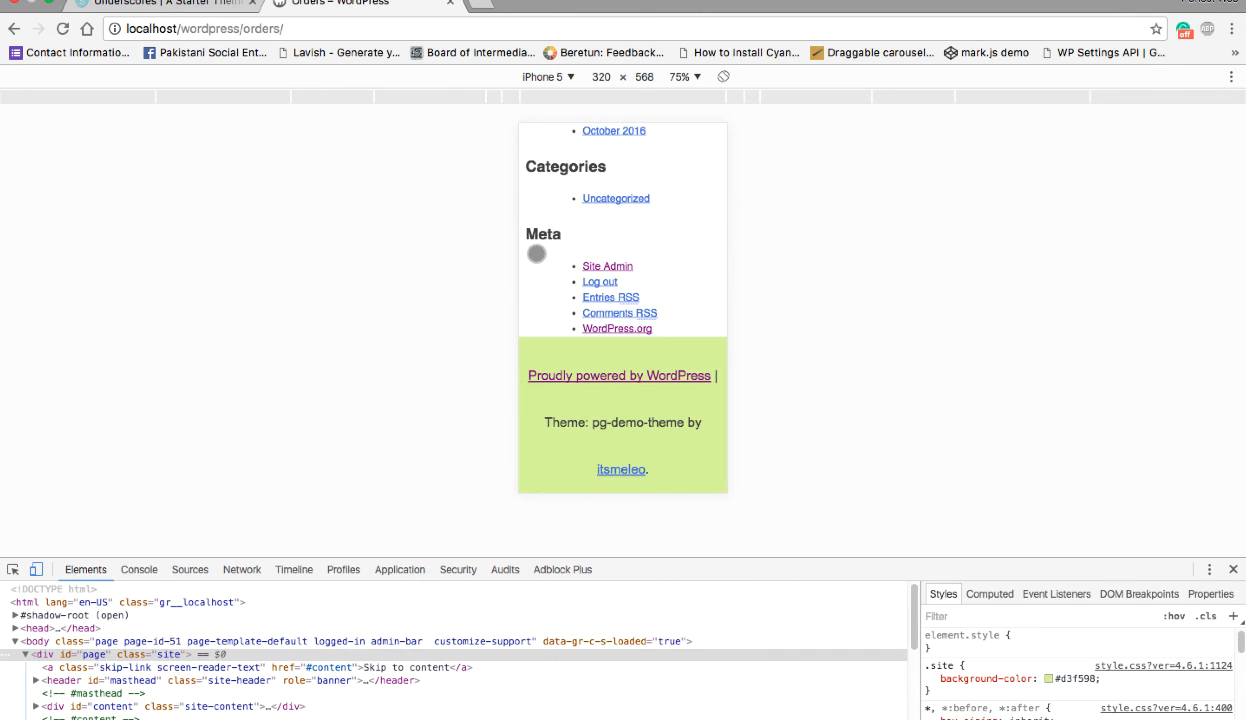
{"action": "scroll", "coordinate": [536, 254], "scroll_direction": "up", "scroll_amount": 2}
{"action": "scroll", "coordinate": [536, 254], "scroll_direction": "down", "scroll_amount": 2}
{"action": "scroll", "coordinate": [585, 297], "scroll_direction": "up", "scroll_amount": 12}
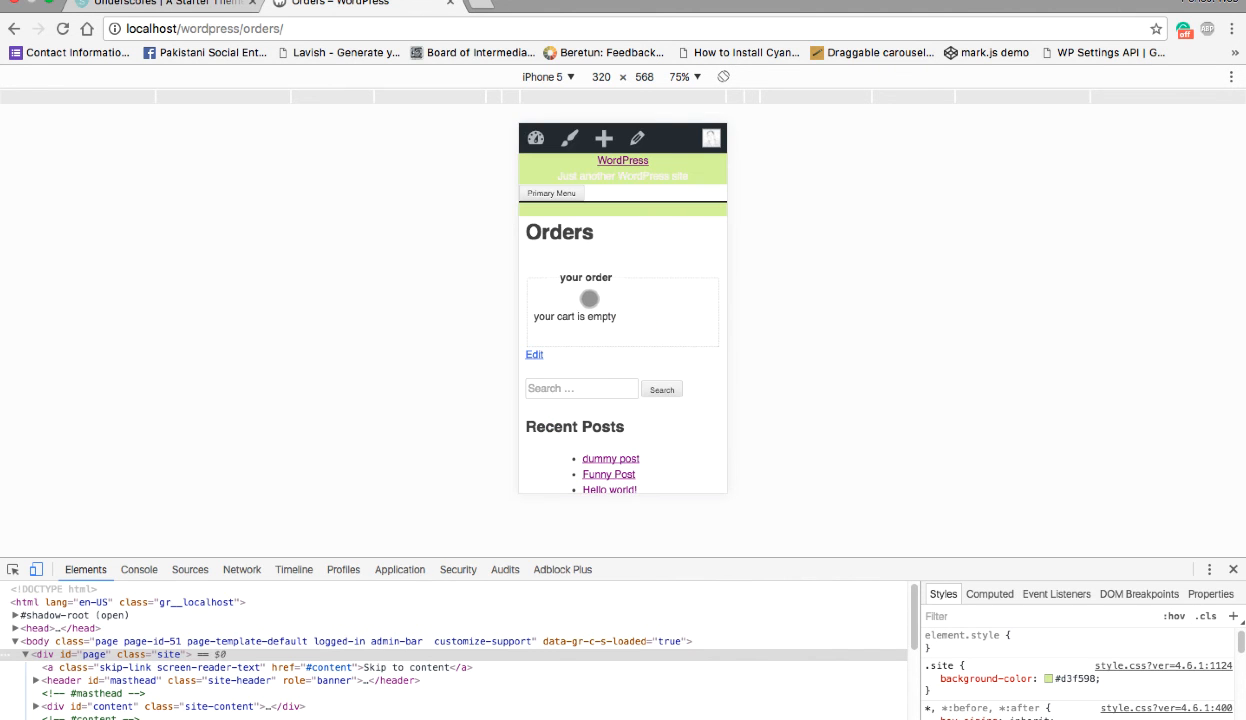
{"action": "left_click", "coordinate": [690, 78]}
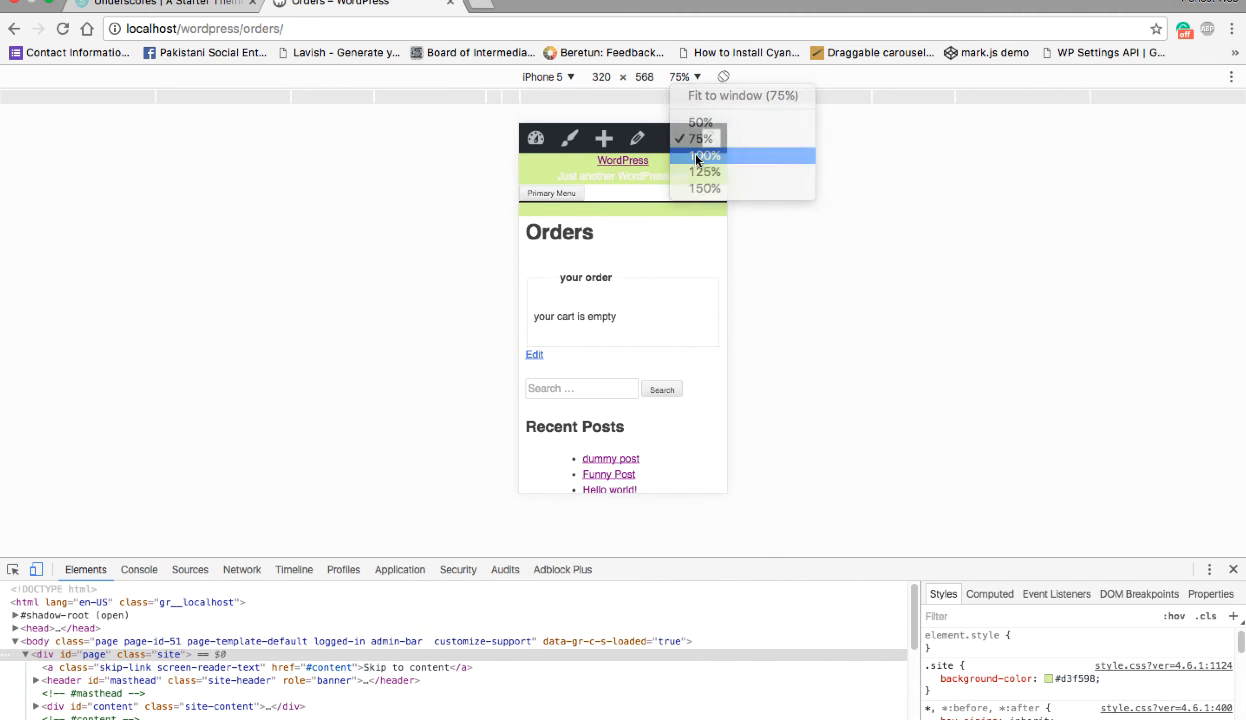
{"action": "left_click", "coordinate": [679, 155]}
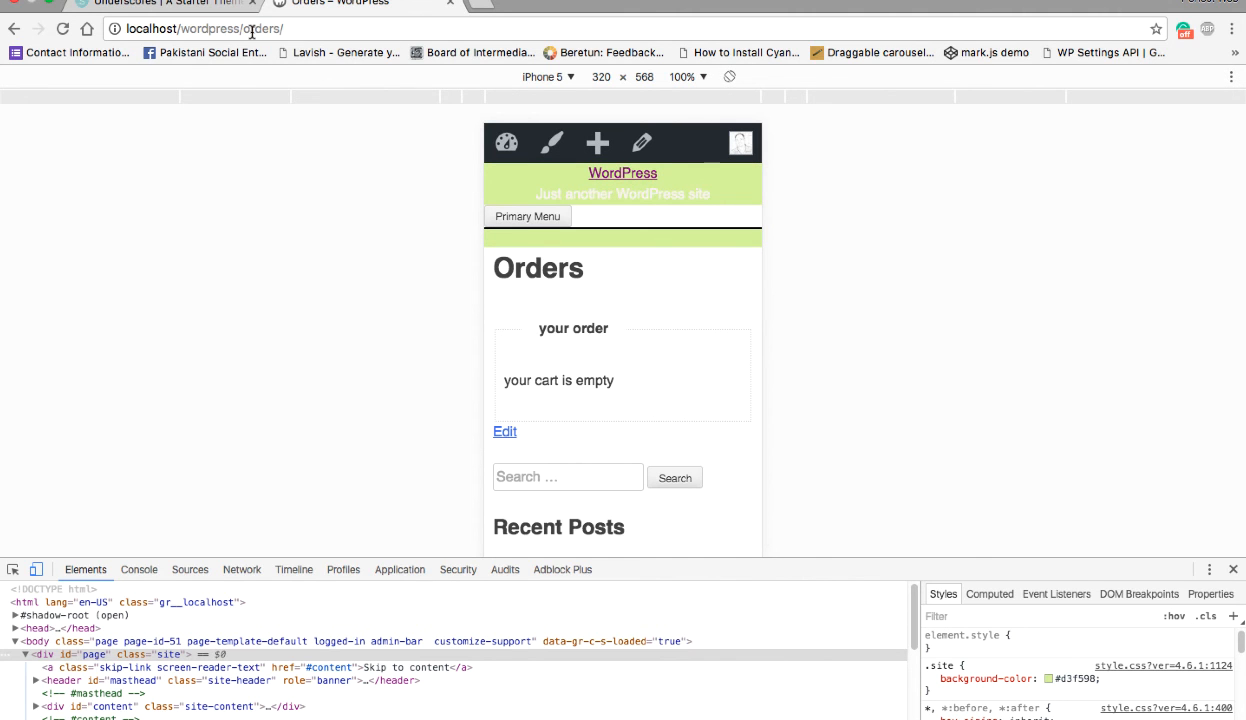
- Return to the site's home page at localhost/wordpress/ and expand its Primary Menu in the phone view
{"action": "left_click_drag", "start_coordinate": [243, 29], "coordinate": [404, 29]}
{"action": "key", "text": "BackSpace"}
{"action": "key", "text": "Return"}
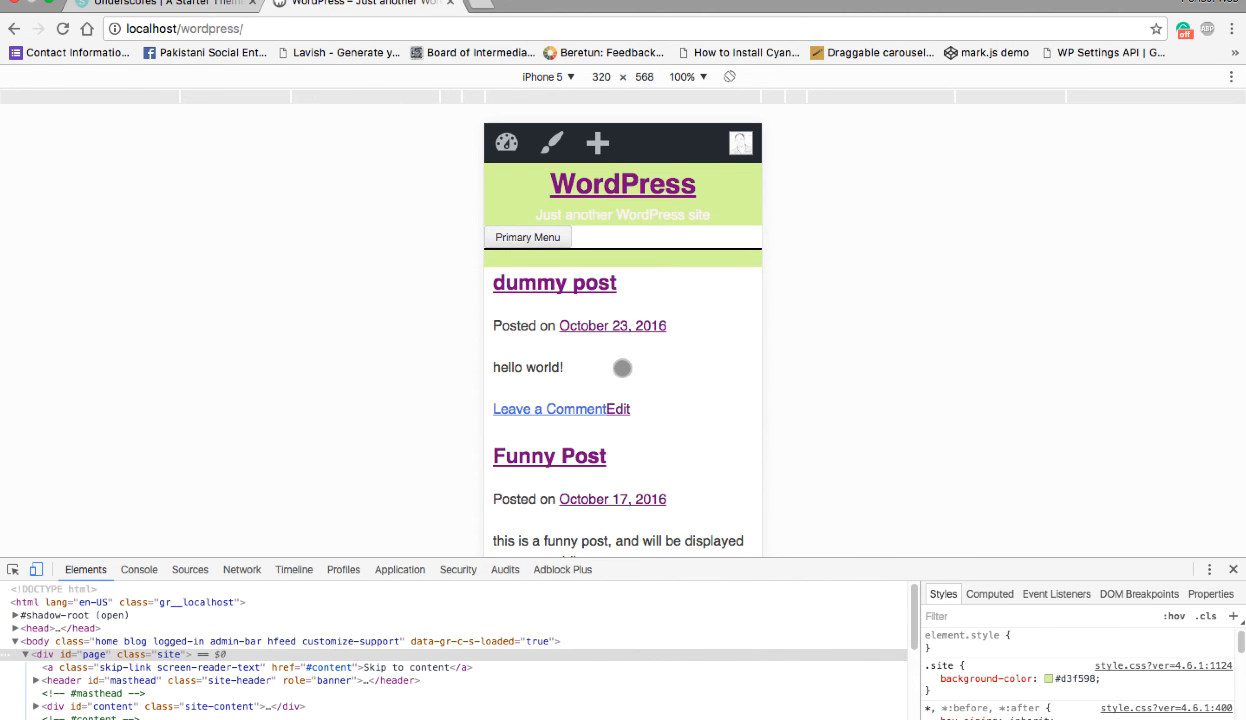
{"action": "left_click", "coordinate": [527, 241]}
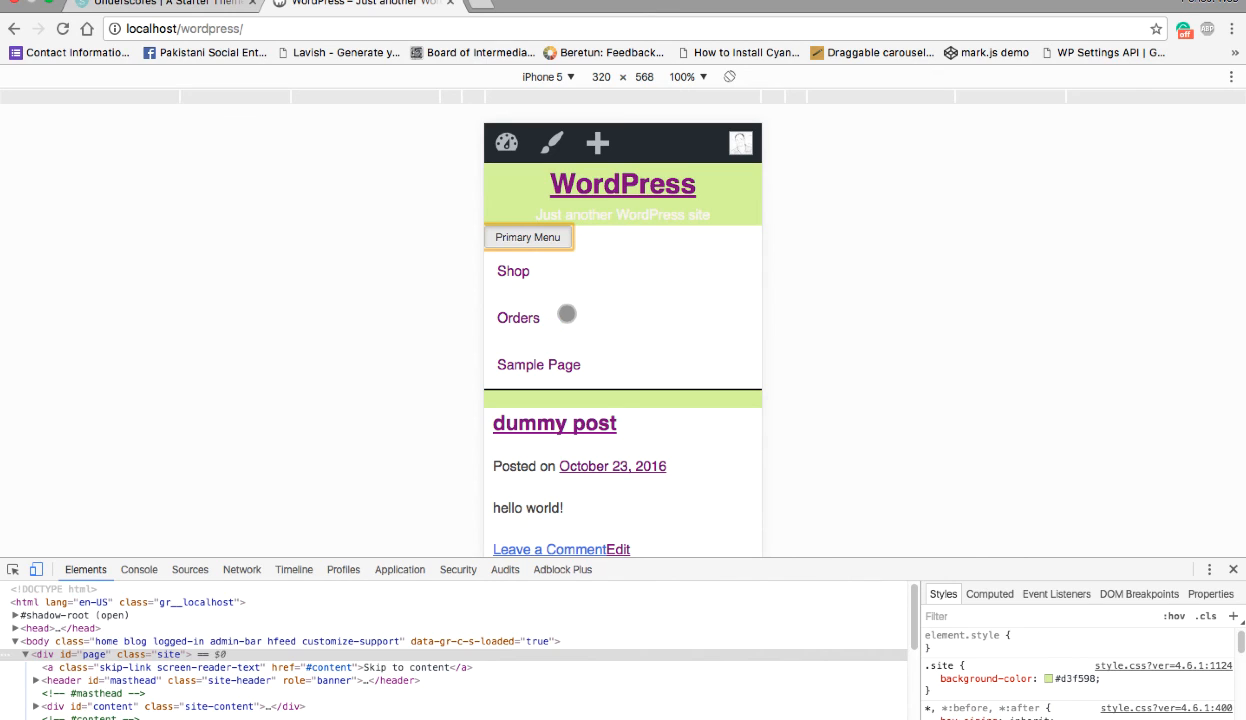
- Switch to Pinegrow and filter the CSS rules by "ul ul" to find the submenu rules
{"action": "key", "text": "ctrl+Right"}
{"action": "key", "text": "ctrl+Right"}
{"action": "mouse_move", "coordinate": [361, 212]}
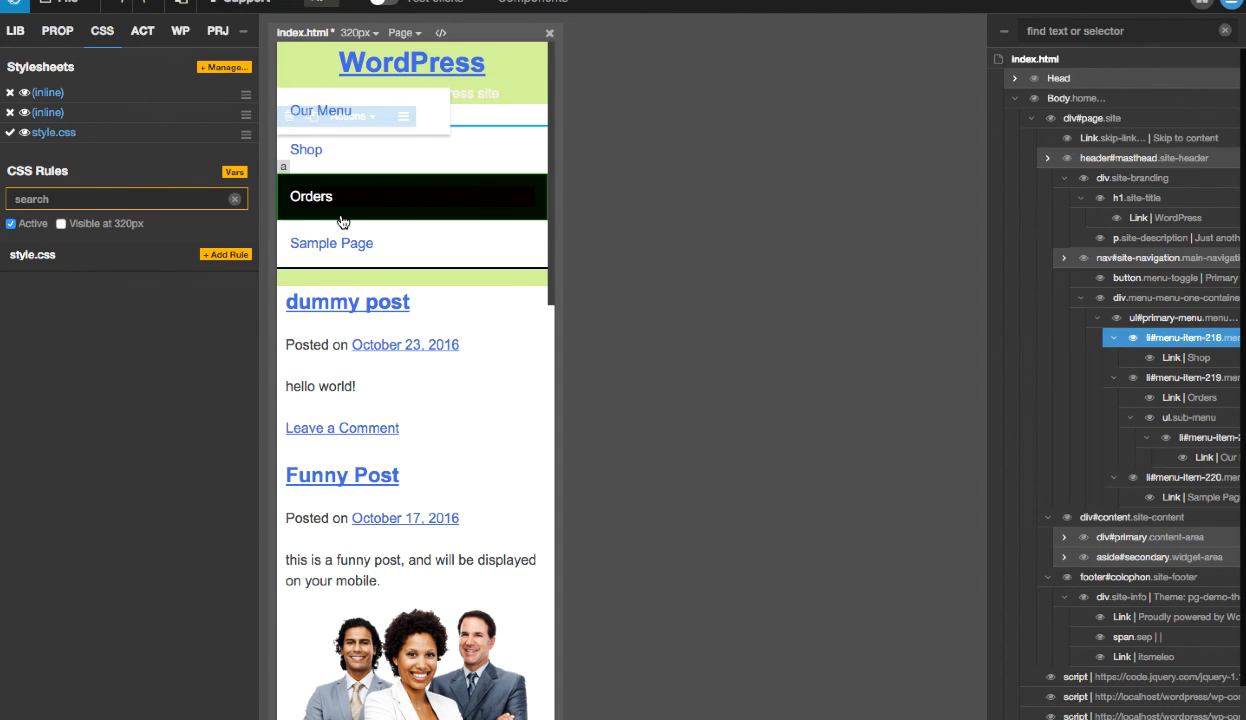
{"action": "left_click", "coordinate": [97, 198]}
{"action": "type", "text": "ulu"}
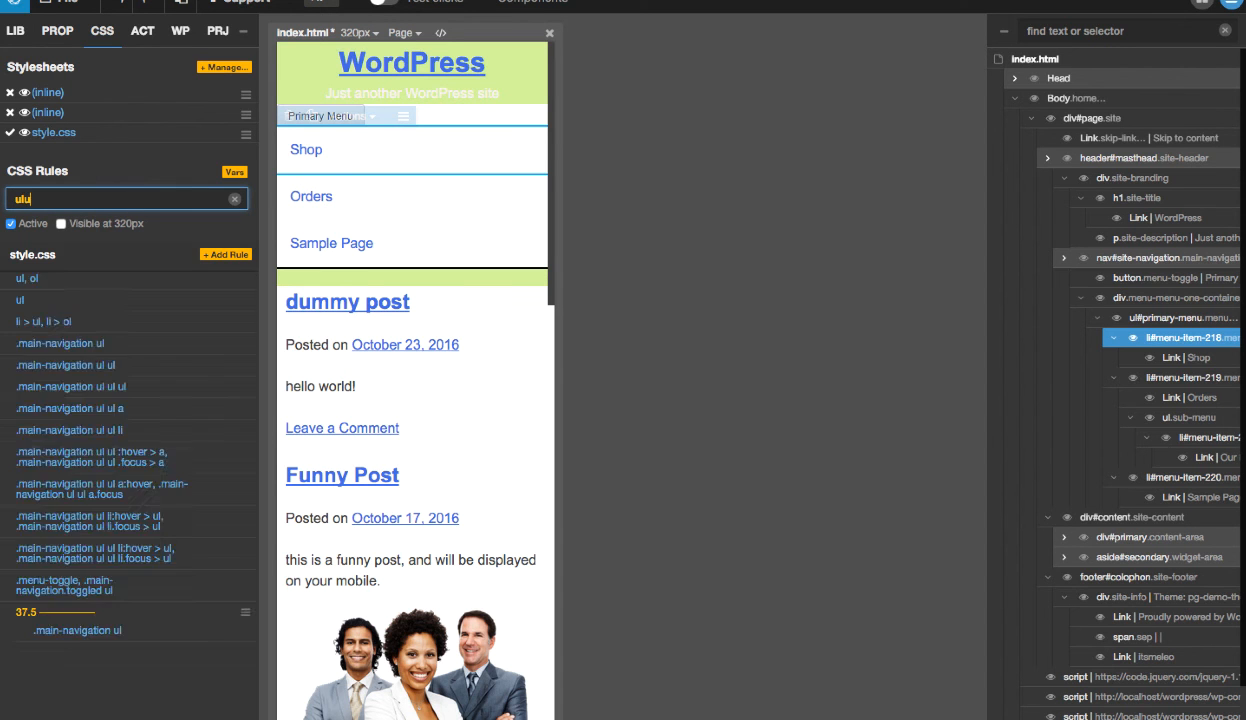
{"action": "type", "text": "ul"}
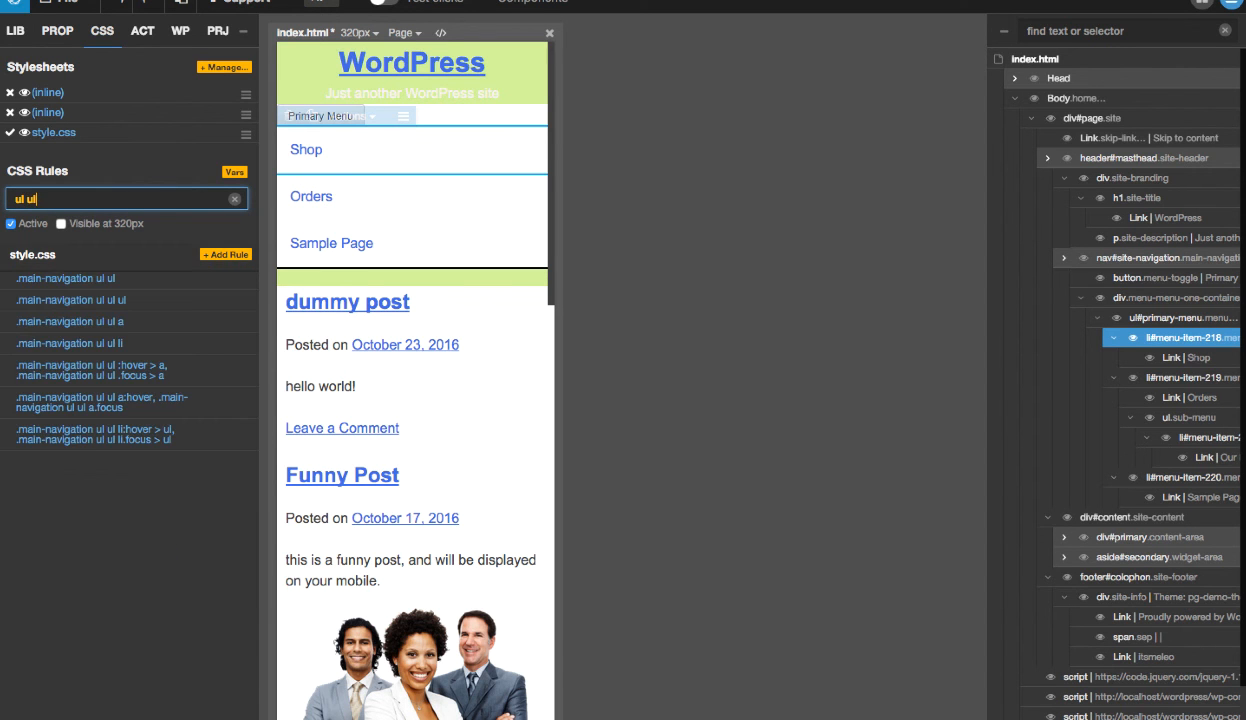
{"action": "mouse_move", "coordinate": [207, 282]}
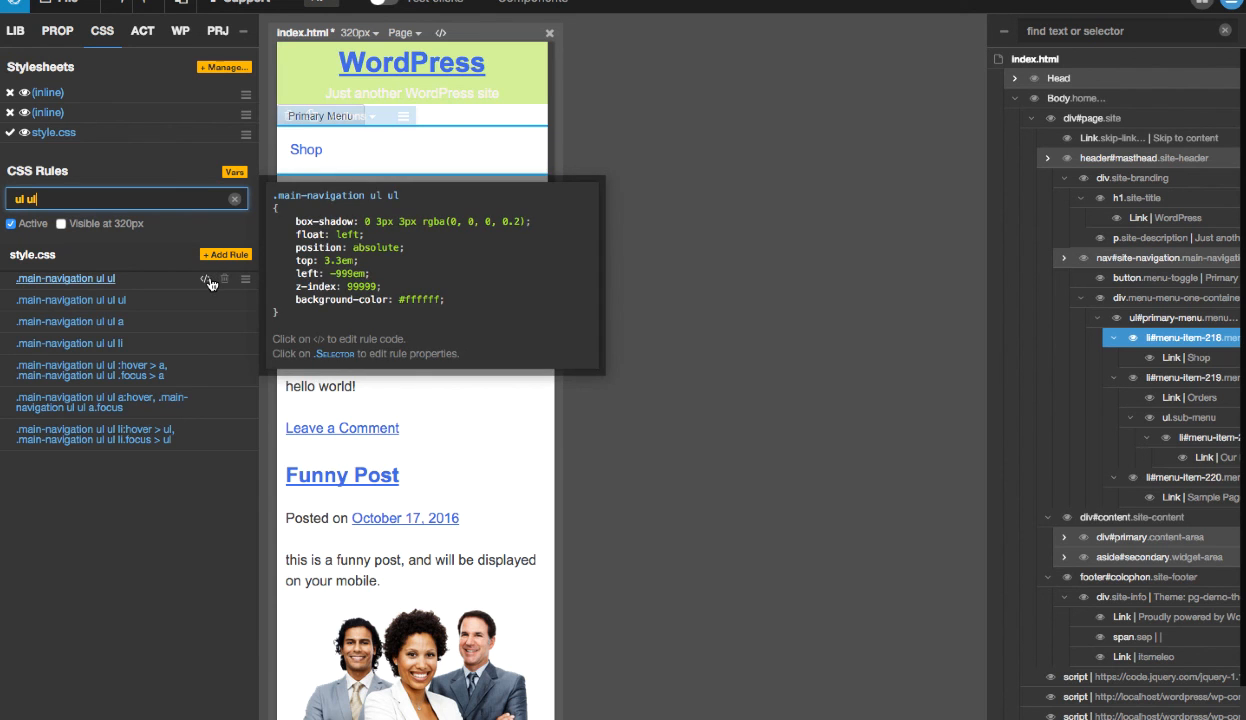
- Restrict the .main-navigation ul ul rule to screens 37.5 em and up, review its properties and return to the rule list
{"action": "left_click", "coordinate": [78, 280]}
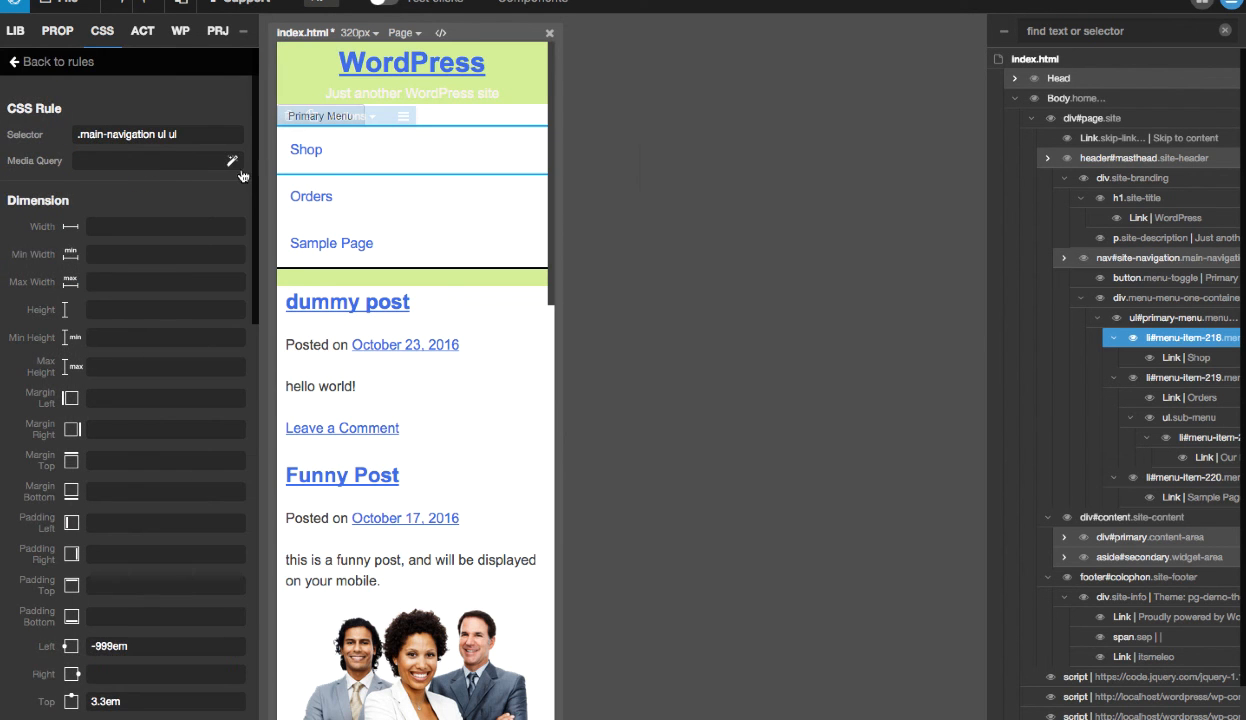
{"action": "left_click", "coordinate": [233, 161]}
{"action": "left_click", "coordinate": [733, 231]}
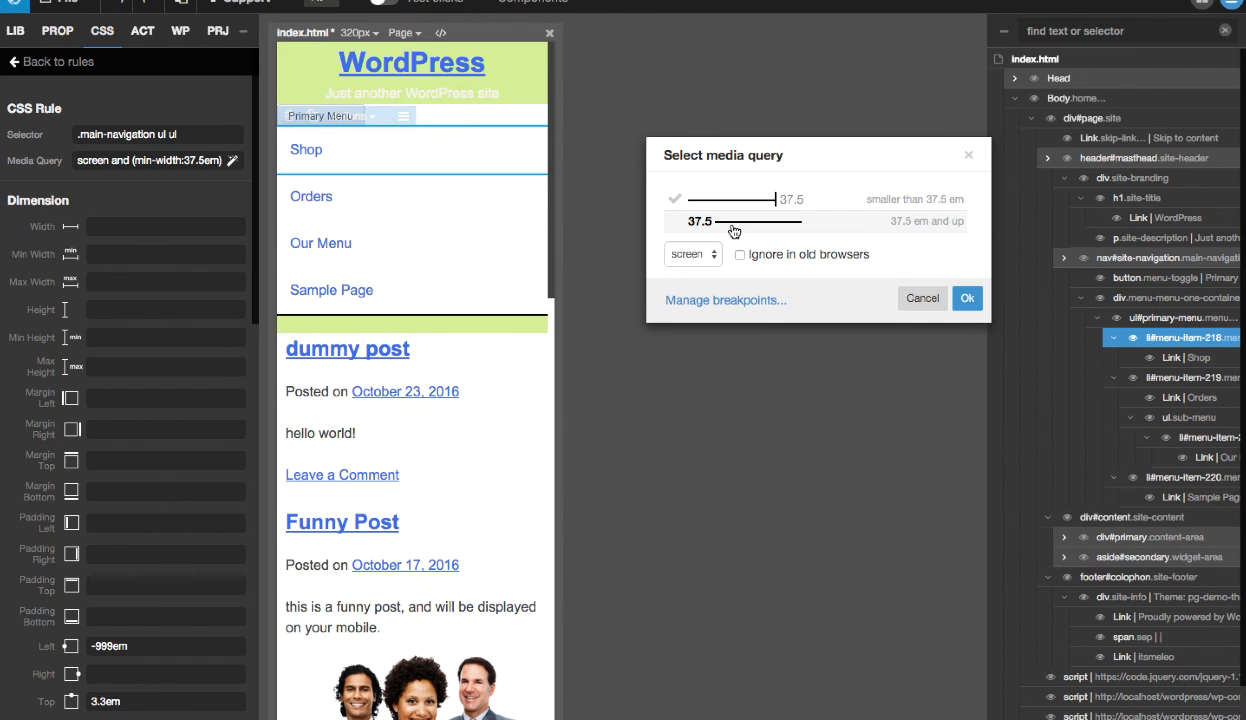
{"action": "key", "text": "Return"}
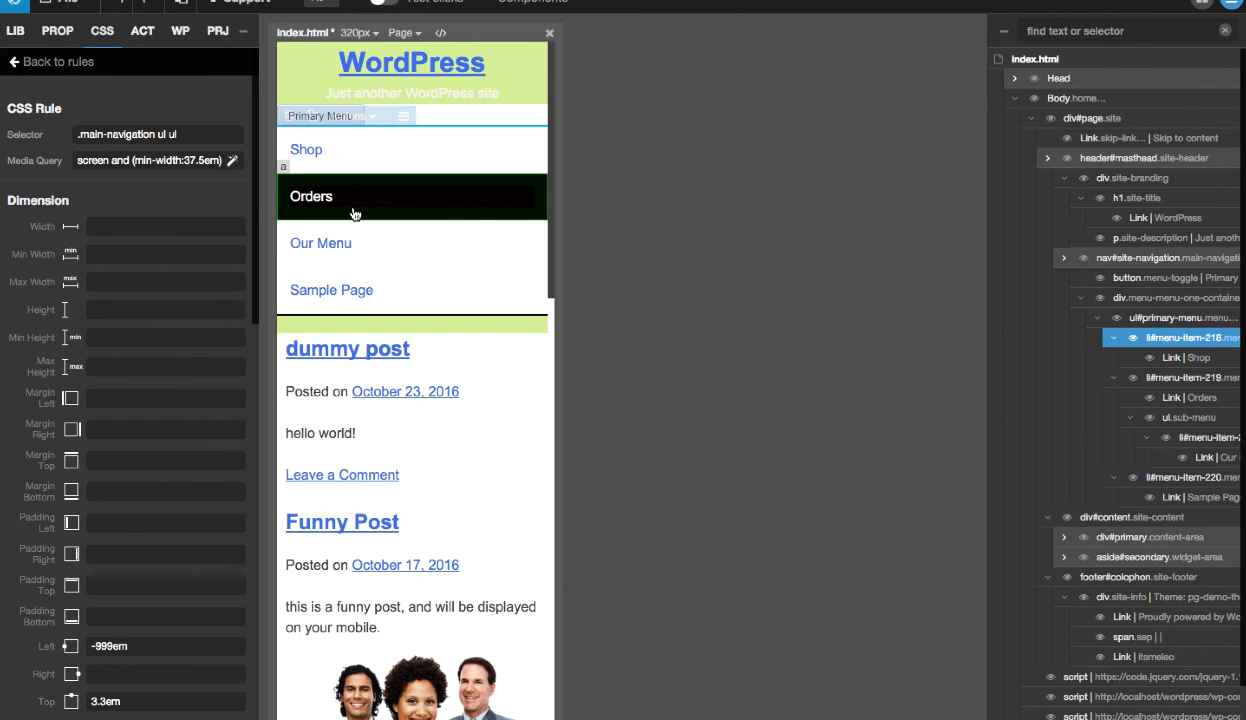
{"action": "scroll", "coordinate": [108, 432], "scroll_direction": "down", "scroll_amount": 5}
{"action": "scroll", "coordinate": [108, 432], "scroll_direction": "down", "scroll_amount": 1}
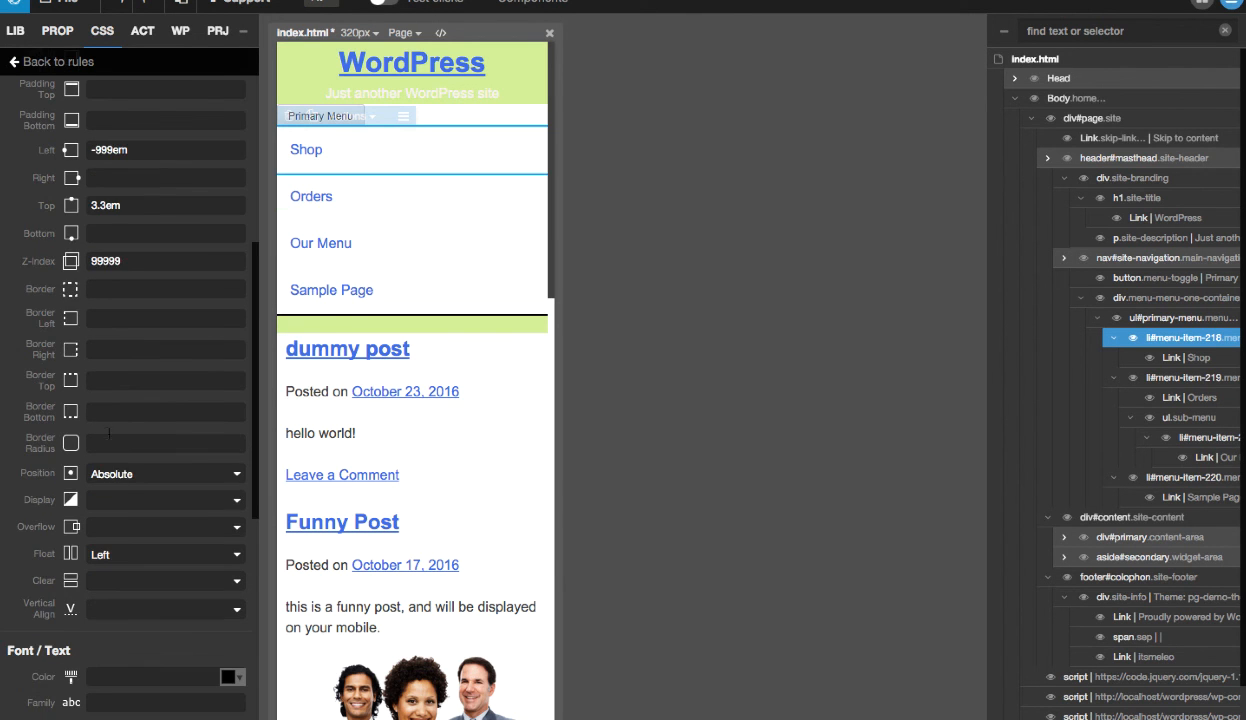
{"action": "scroll", "coordinate": [146, 480], "scroll_direction": "up", "scroll_amount": 5}
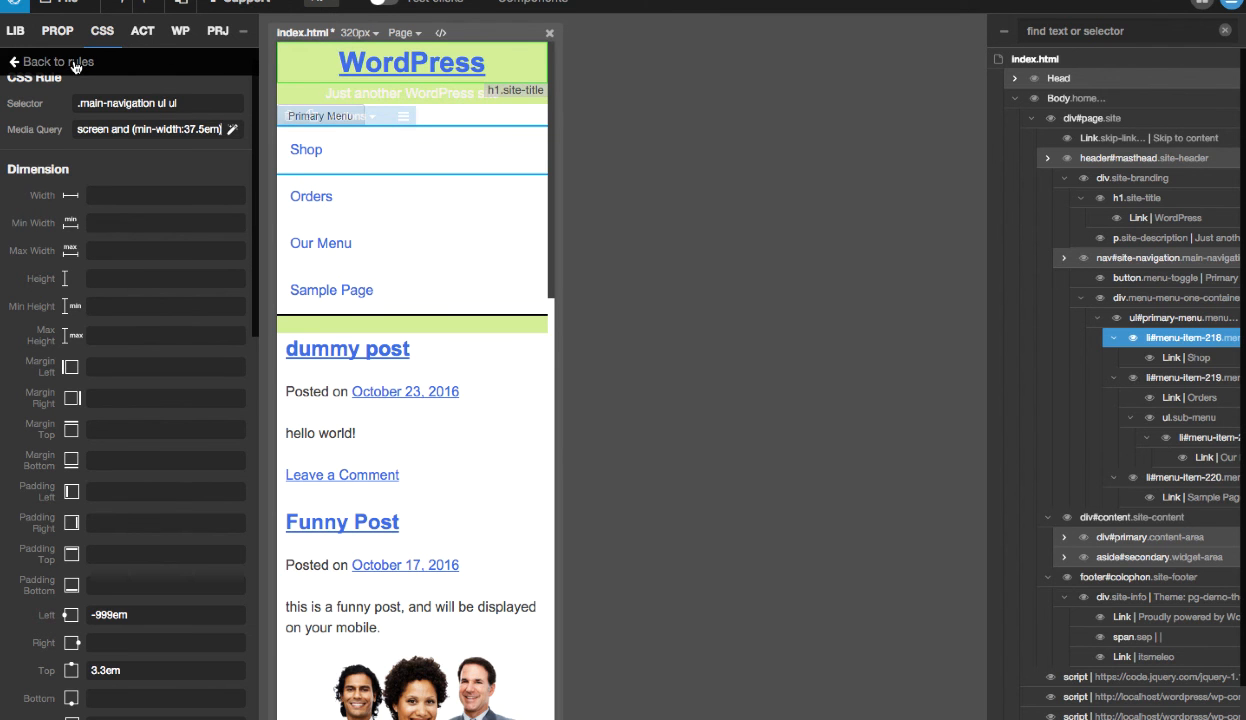
{"action": "scroll", "coordinate": [160, 400], "scroll_direction": "down", "scroll_amount": 2}
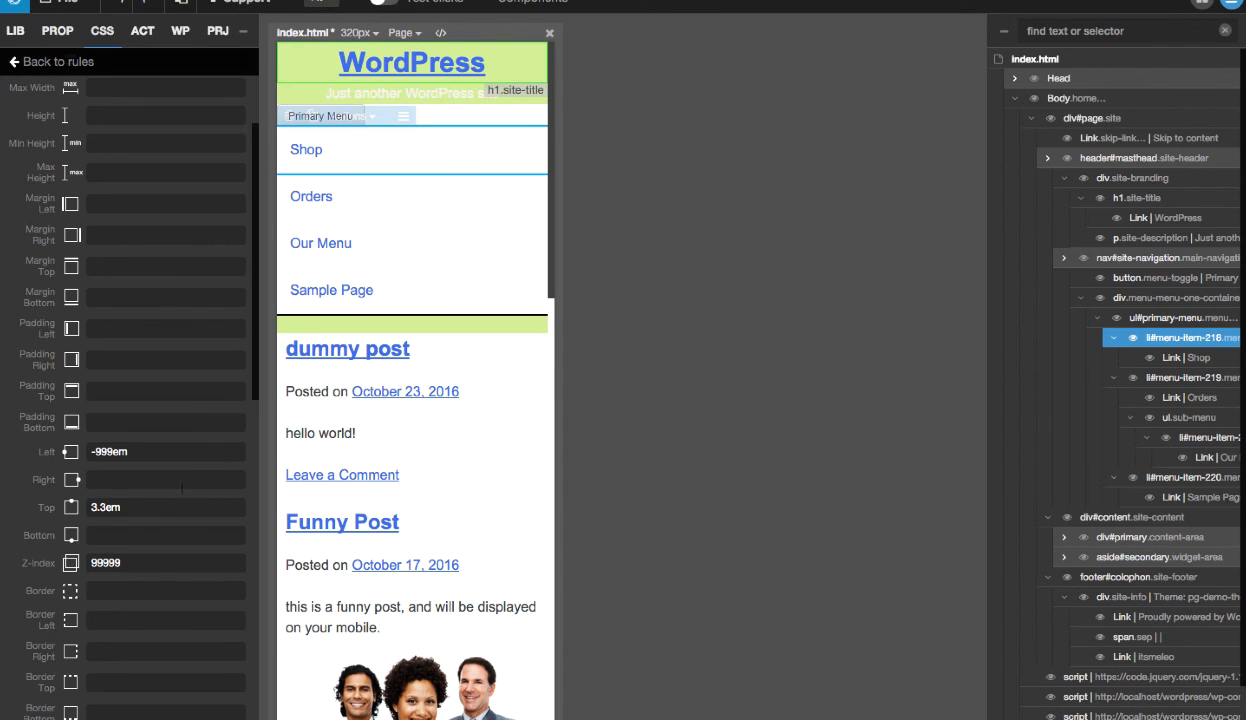
{"action": "scroll", "coordinate": [181, 488], "scroll_direction": "up", "scroll_amount": 2}
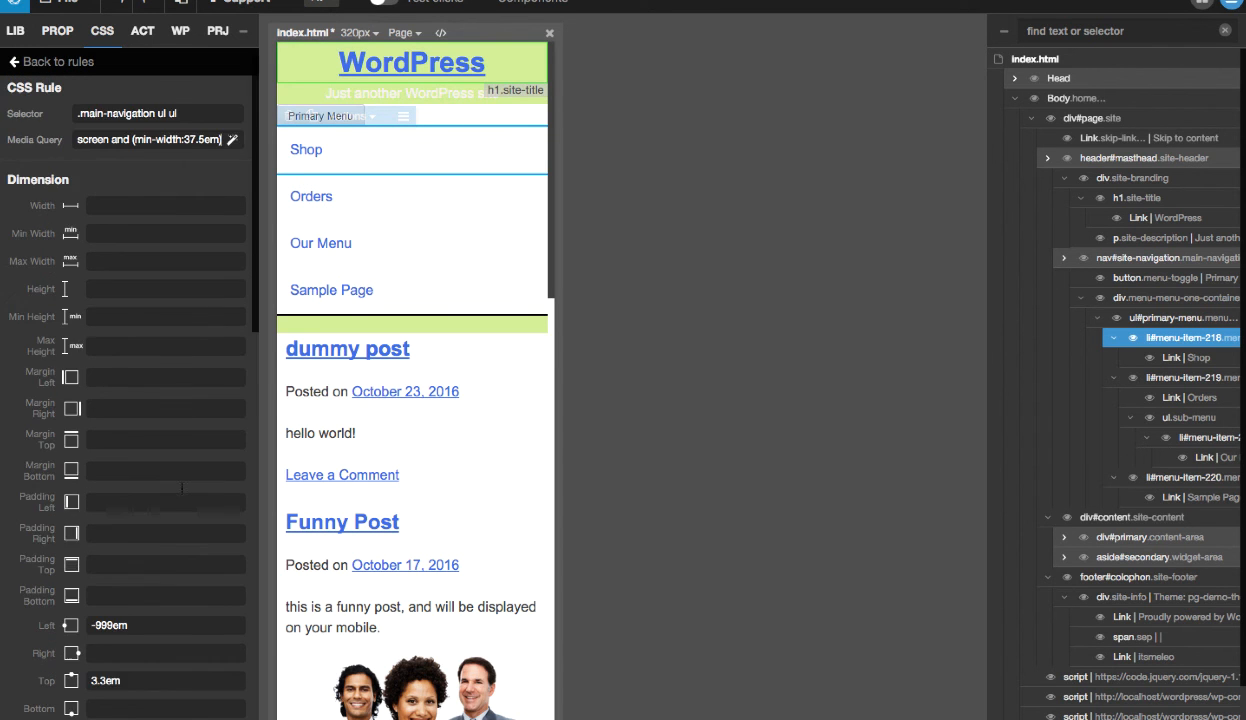
{"action": "left_click", "coordinate": [58, 63]}
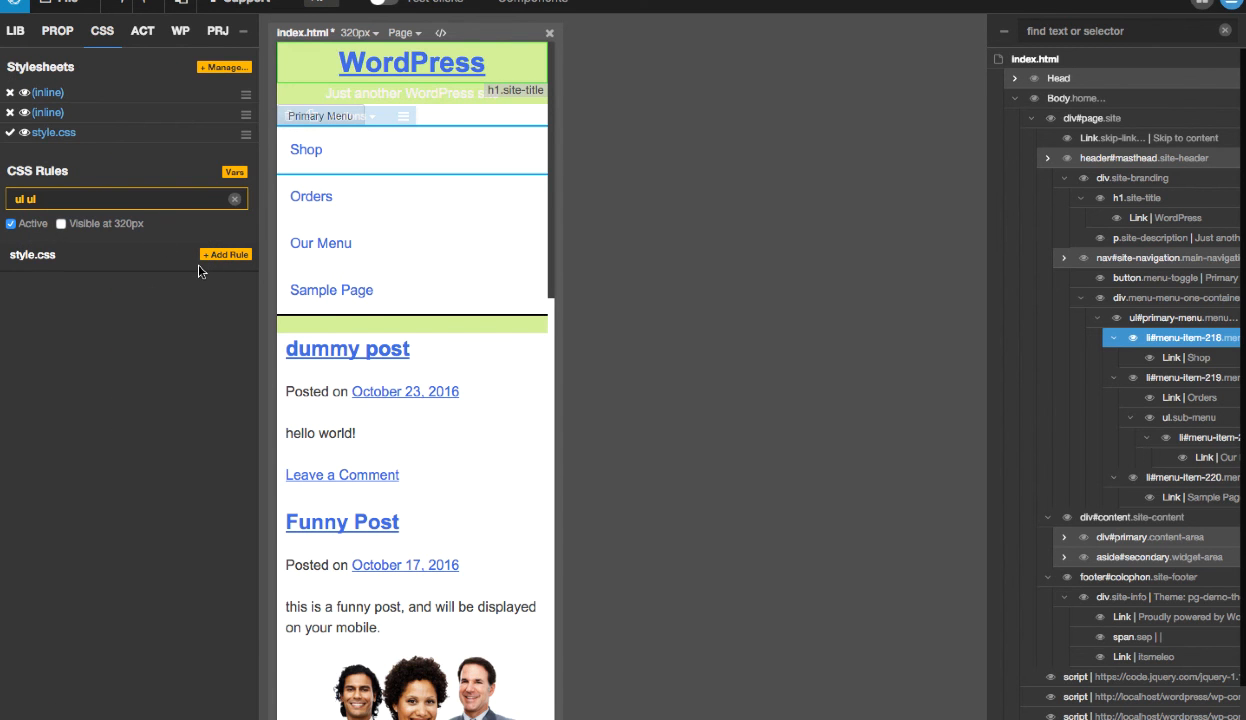
{"action": "left_click", "coordinate": [226, 255]}
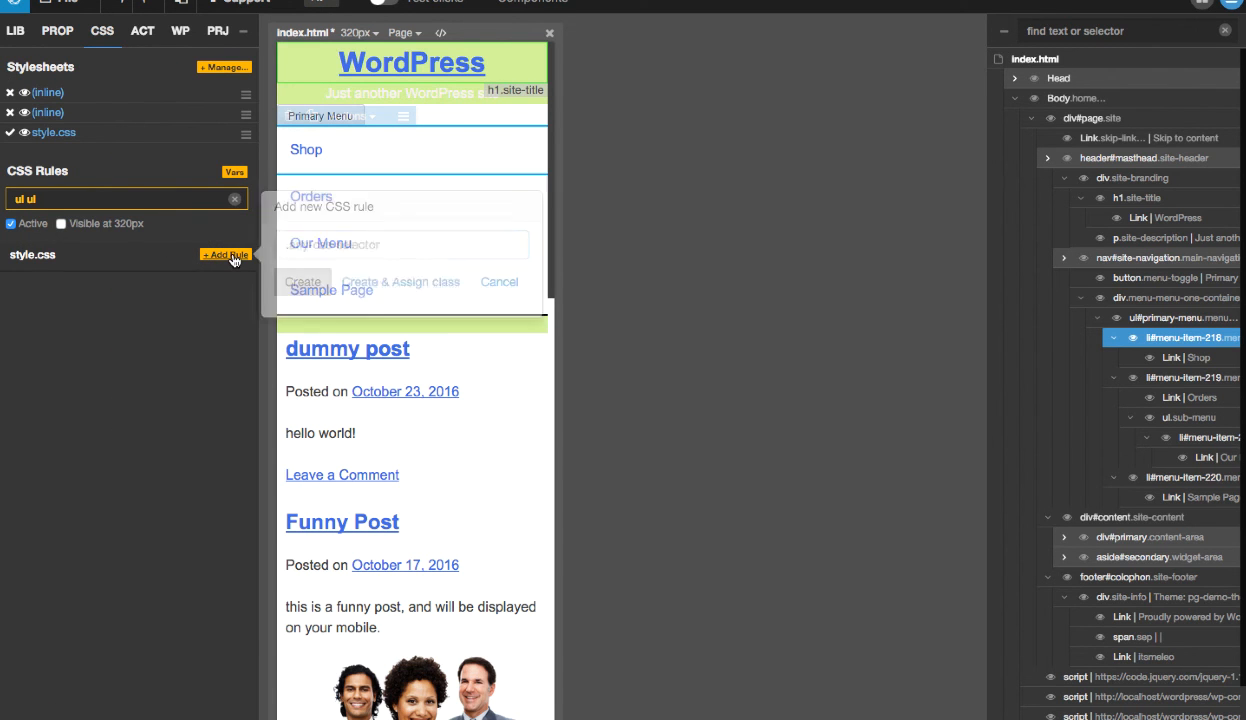
{"action": "left_click", "coordinate": [502, 282]}
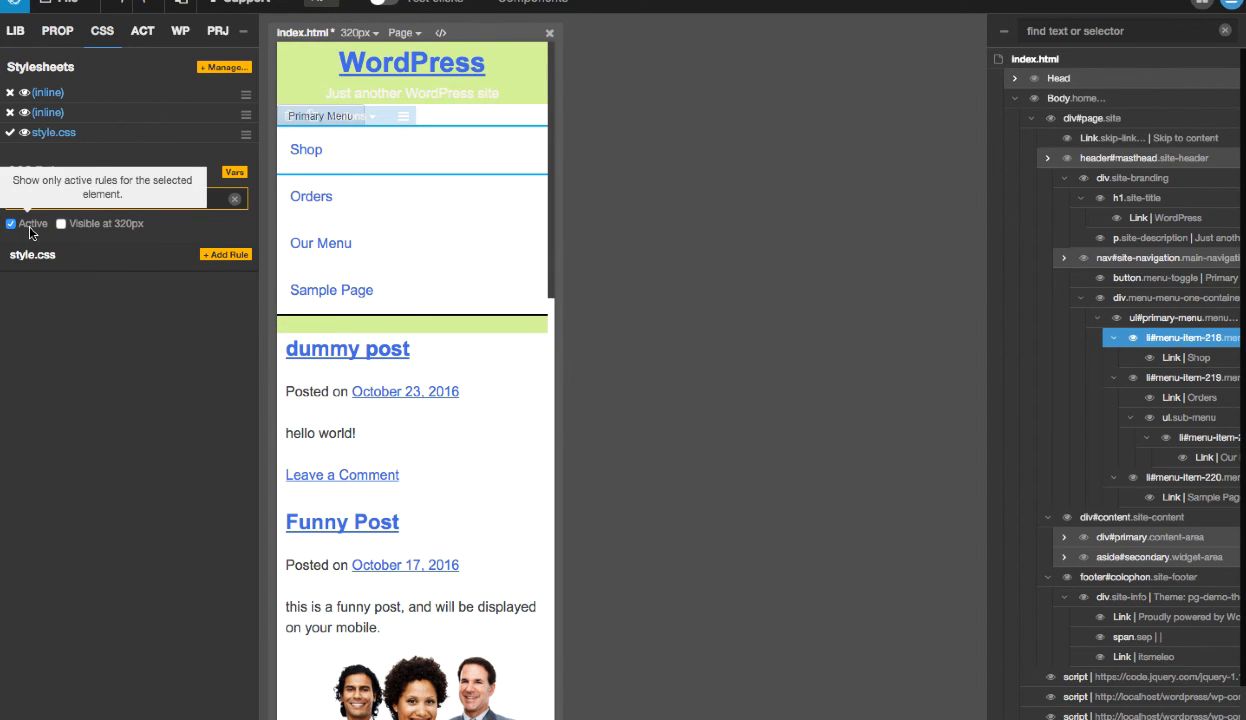
{"action": "left_click", "coordinate": [358, 33]}
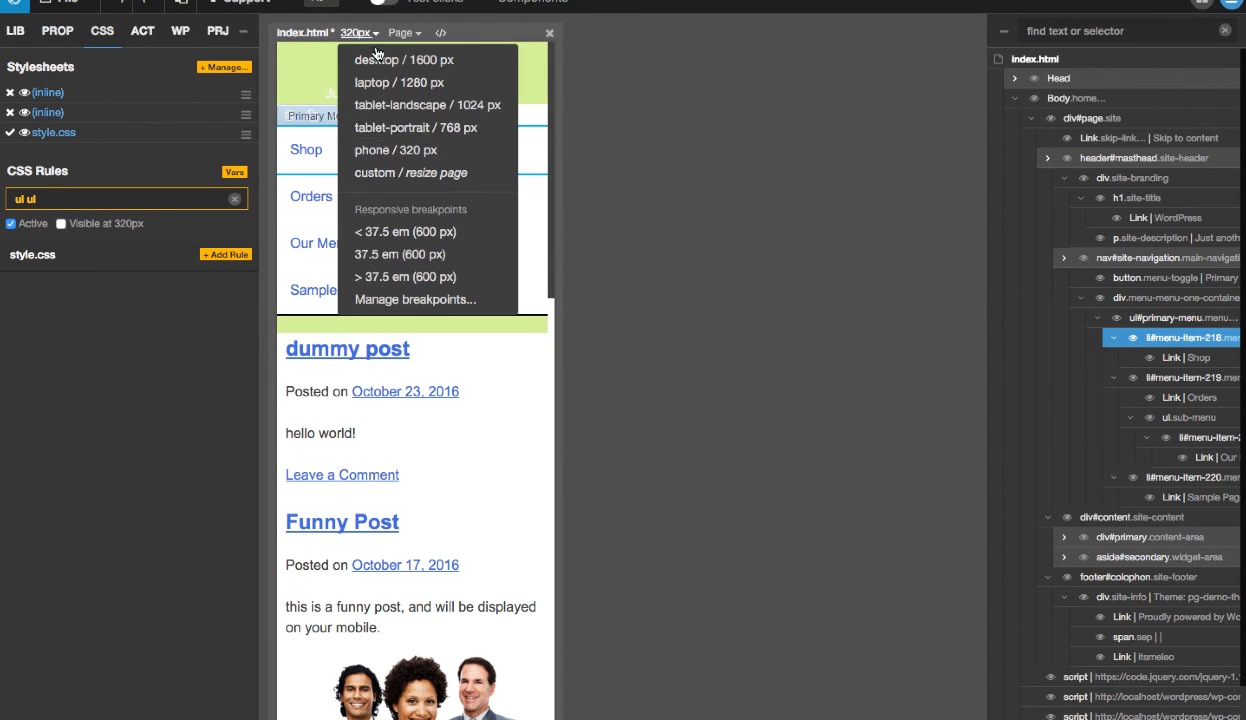
{"action": "left_click", "coordinate": [411, 125]}
{"action": "left_click", "coordinate": [90, 200]}
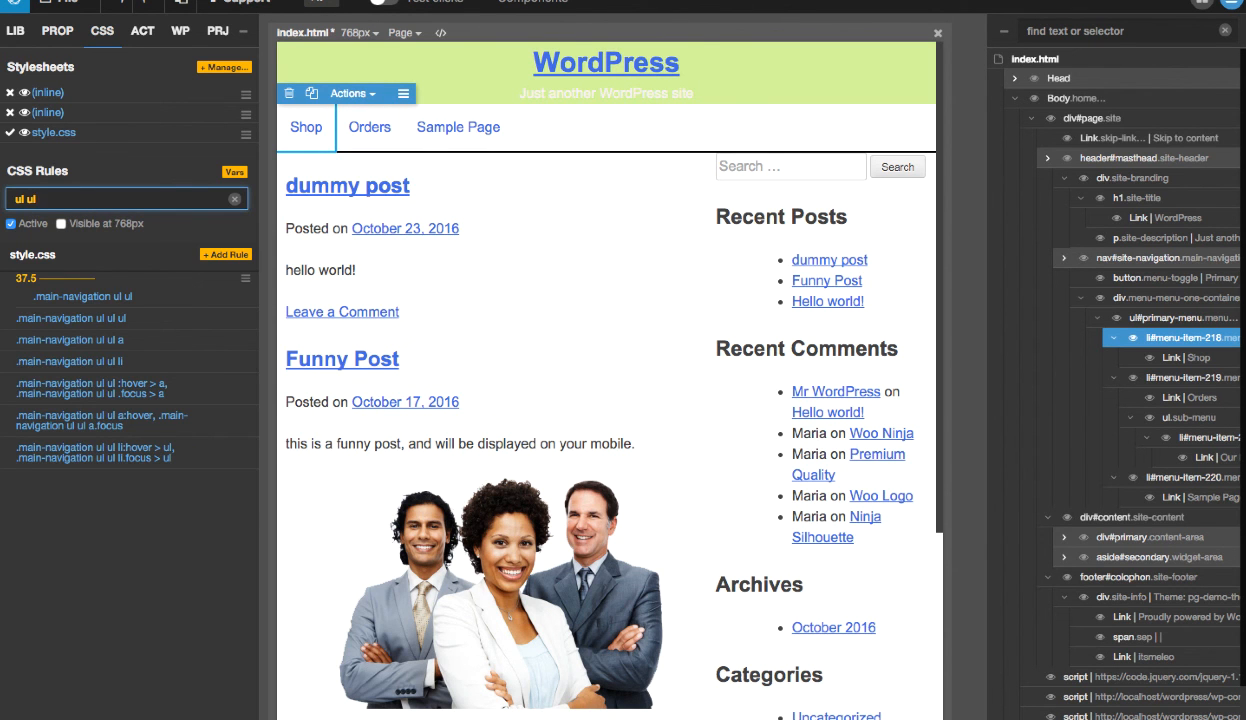
{"action": "mouse_move", "coordinate": [207, 304]}
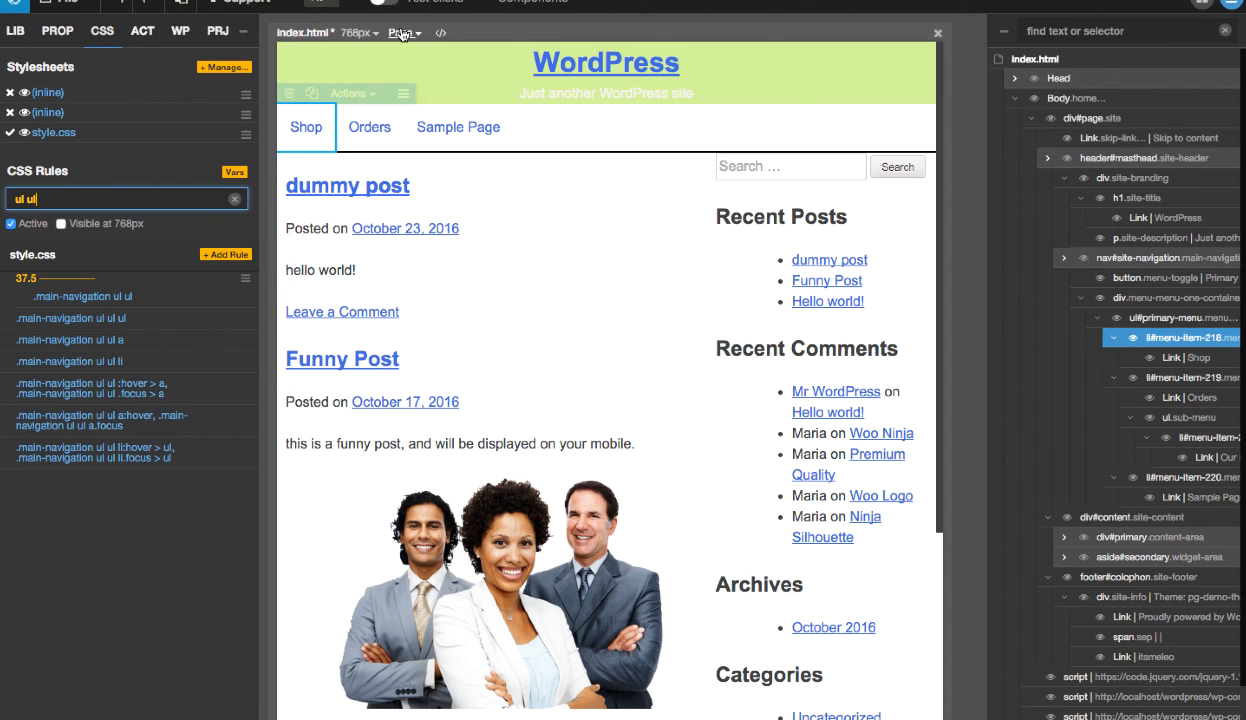
{"action": "left_click", "coordinate": [360, 33]}
{"action": "left_click", "coordinate": [392, 145]}
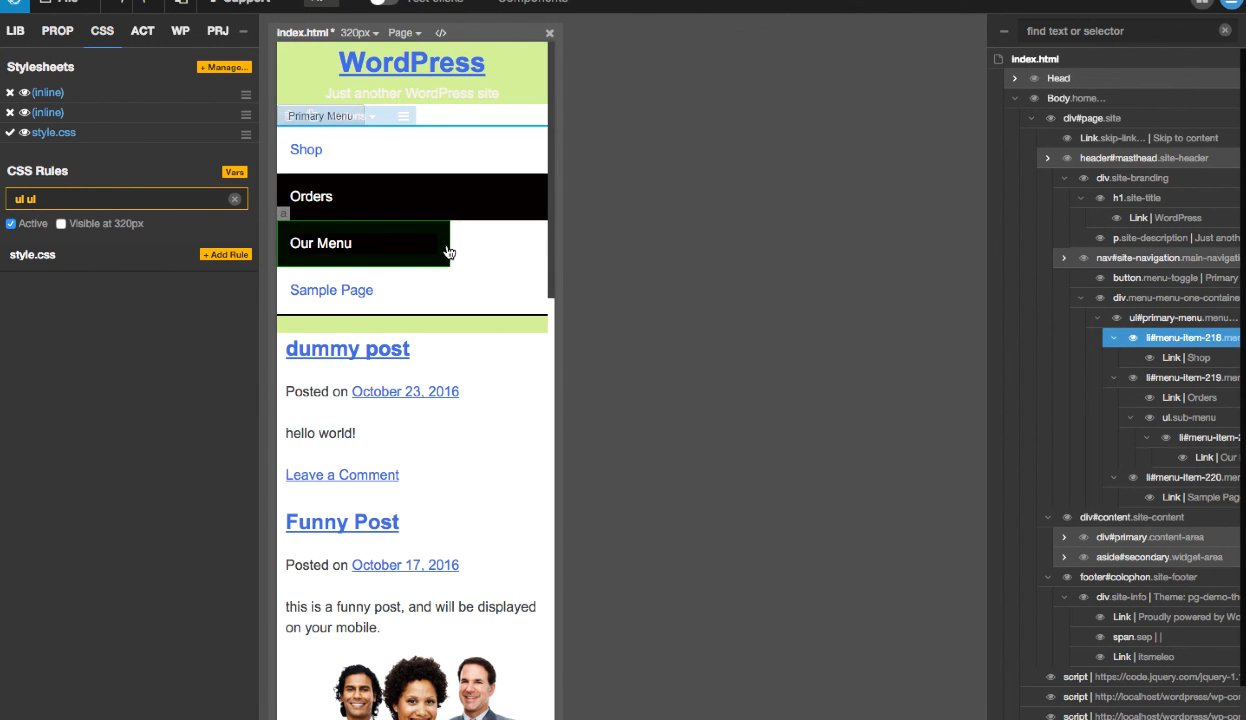
- Switch the page view to tablet-portrait / 768 px and copy the selector from the existing .main-navigation ul ul rule's code
{"action": "left_click", "coordinate": [365, 34]}
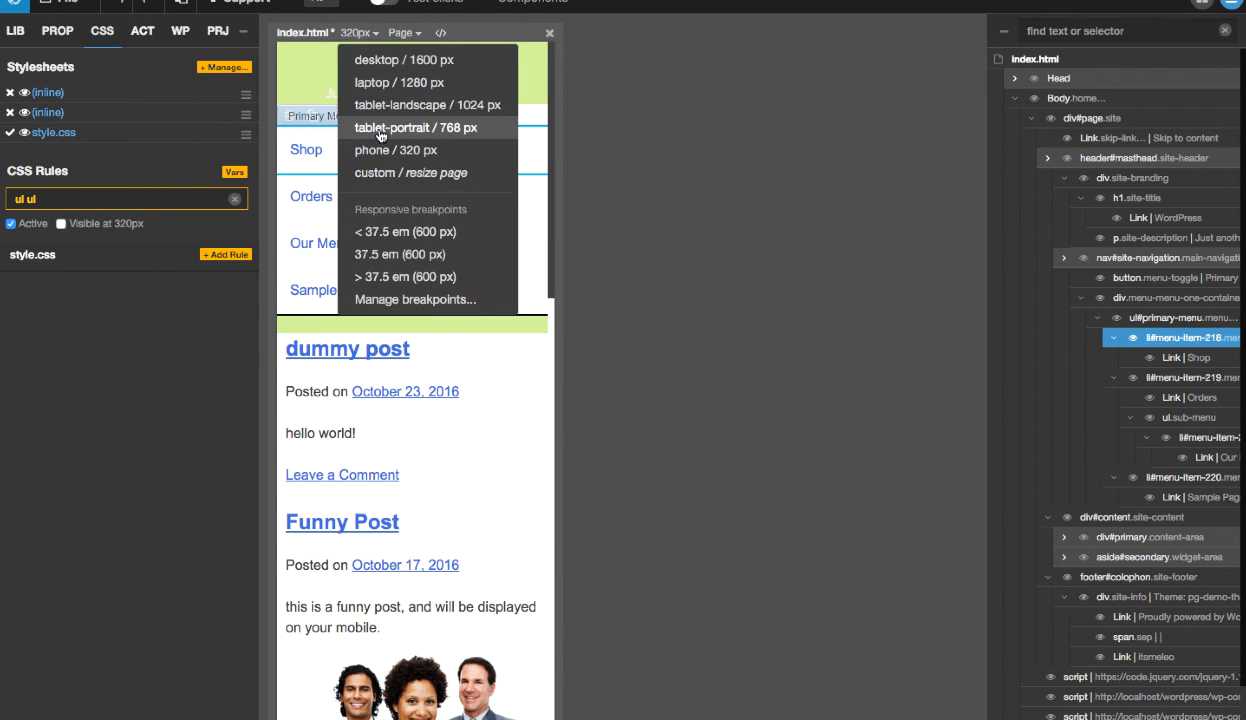
{"action": "left_click", "coordinate": [372, 125]}
{"action": "left_click", "coordinate": [137, 203]}
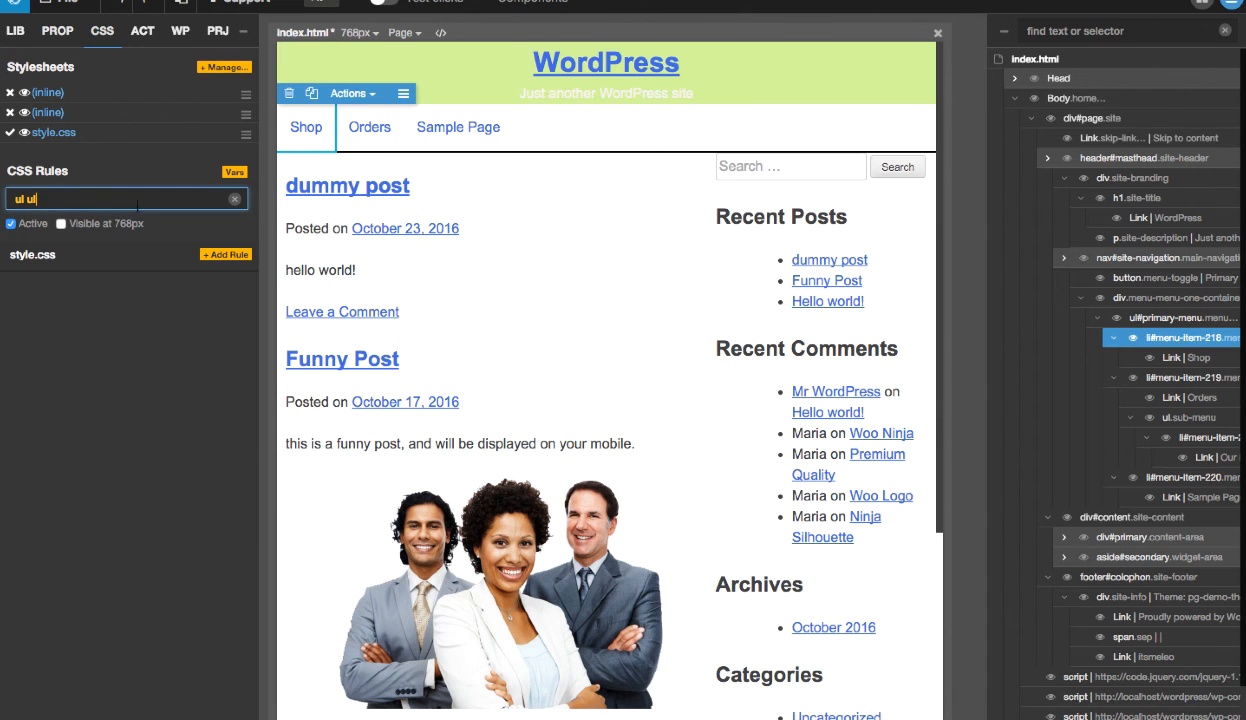
{"action": "type", "text": "l"}
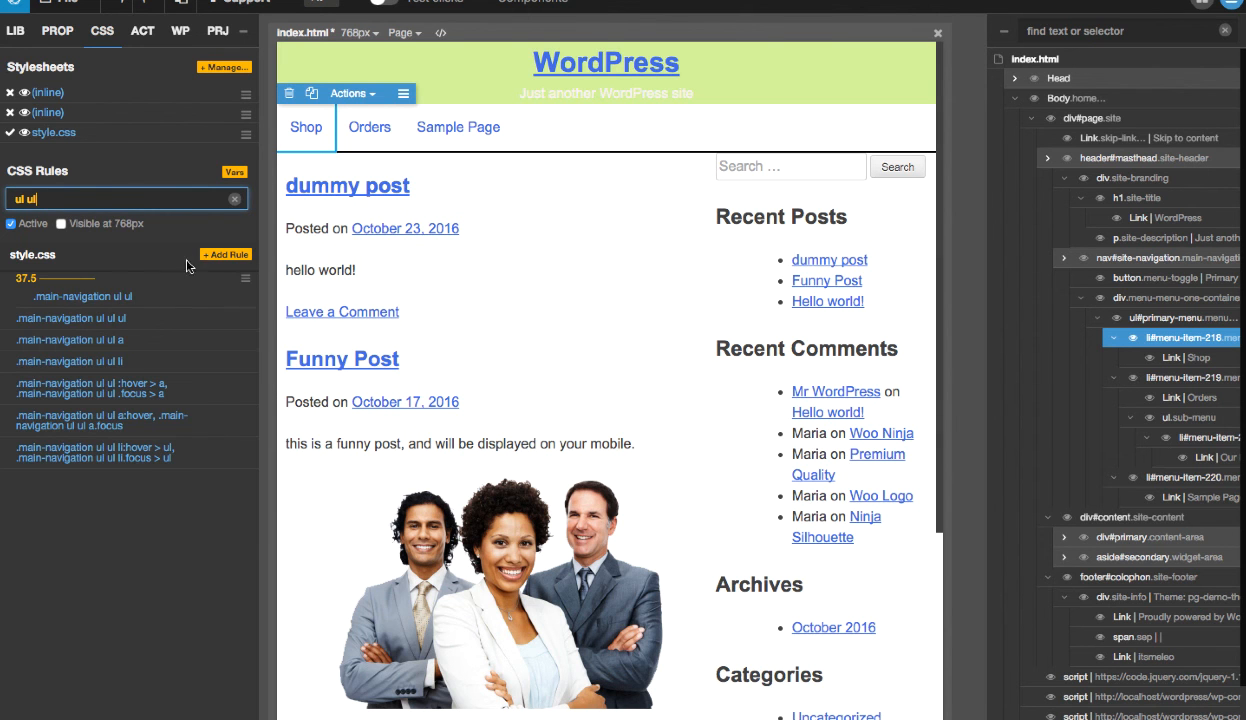
{"action": "left_click", "coordinate": [205, 297]}
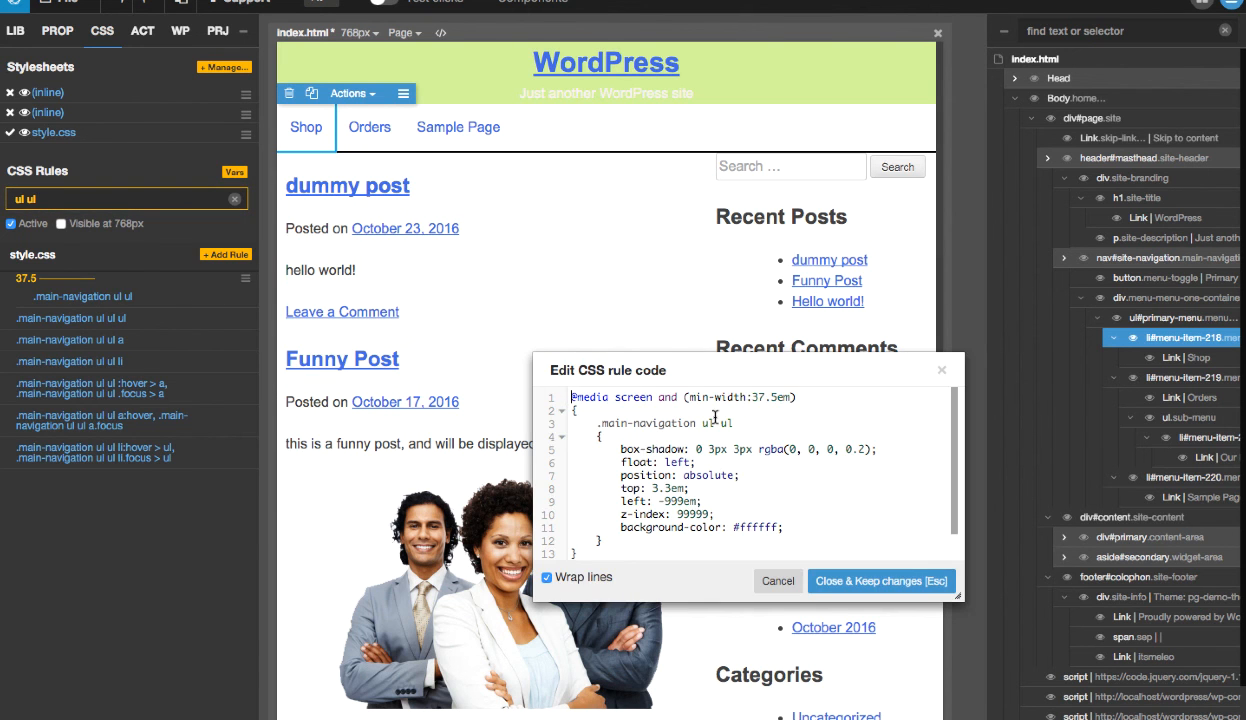
{"action": "left_click_drag", "start_coordinate": [747, 427], "coordinate": [589, 417]}
{"action": "key", "text": "ctrl+c"}
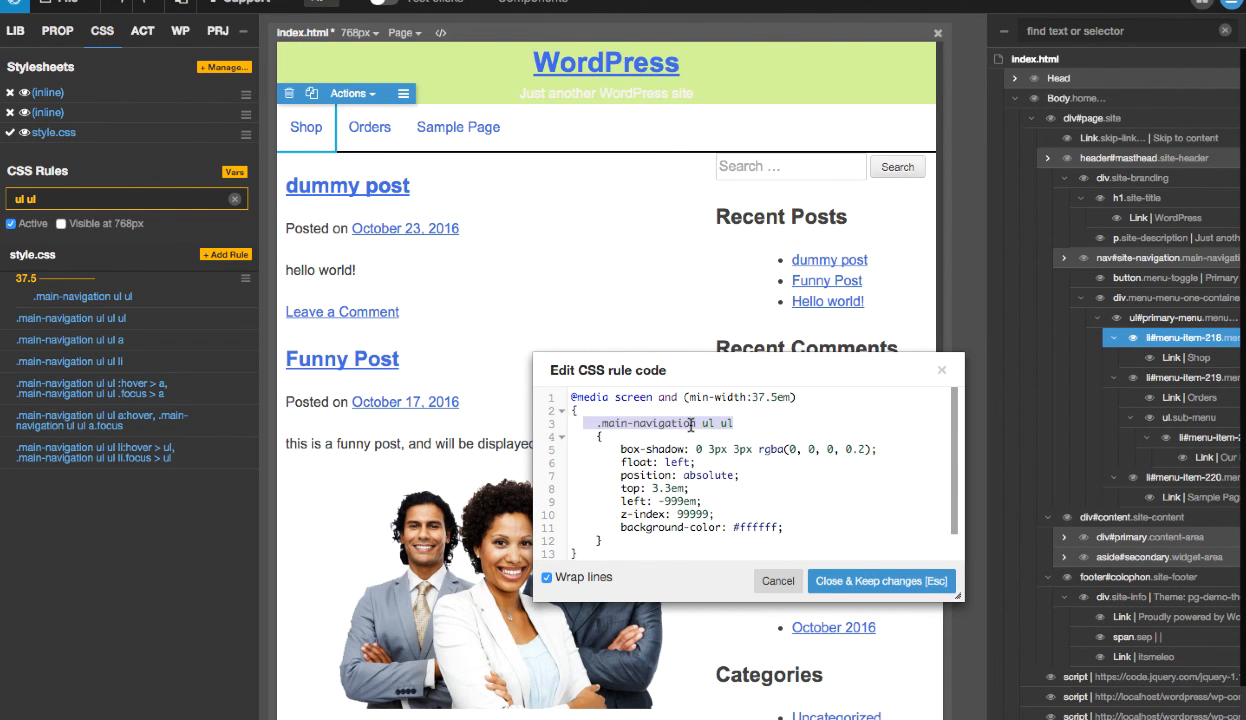
{"action": "left_click", "coordinate": [776, 580]}
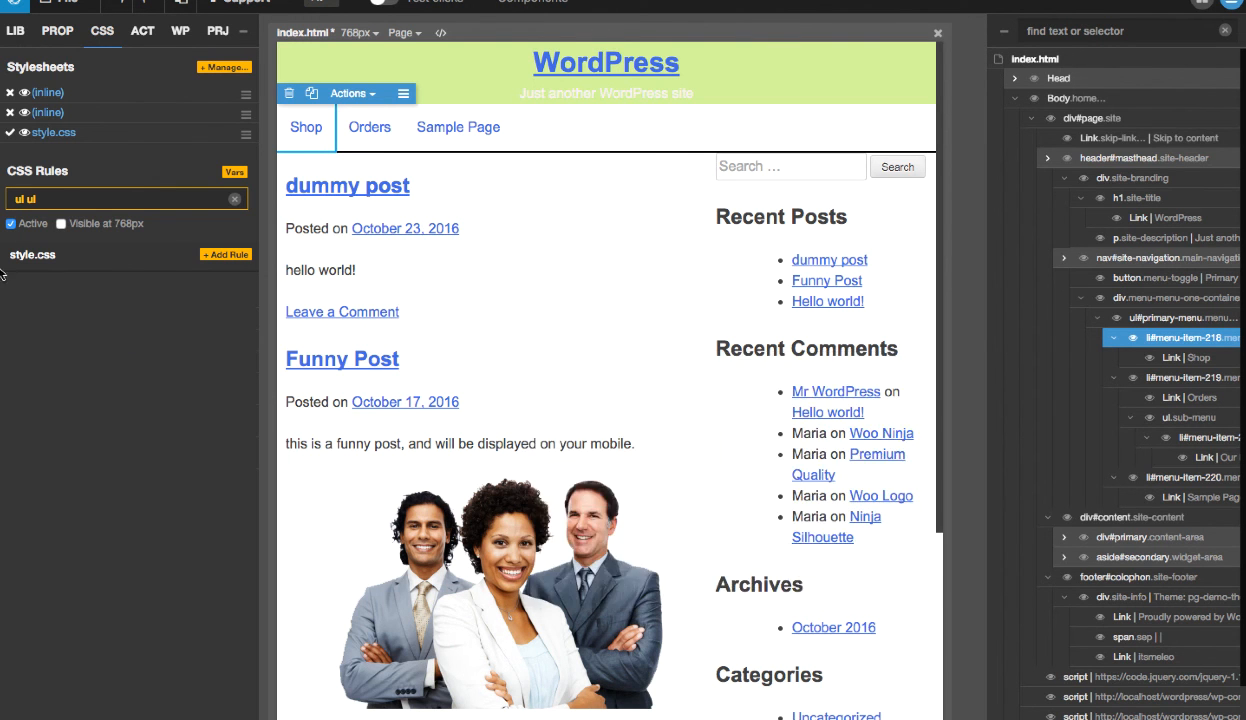
- Add a .main-navigation ul ul rule to style.css and limit it to screens smaller than 37.5 em
{"action": "left_click", "coordinate": [222, 255]}
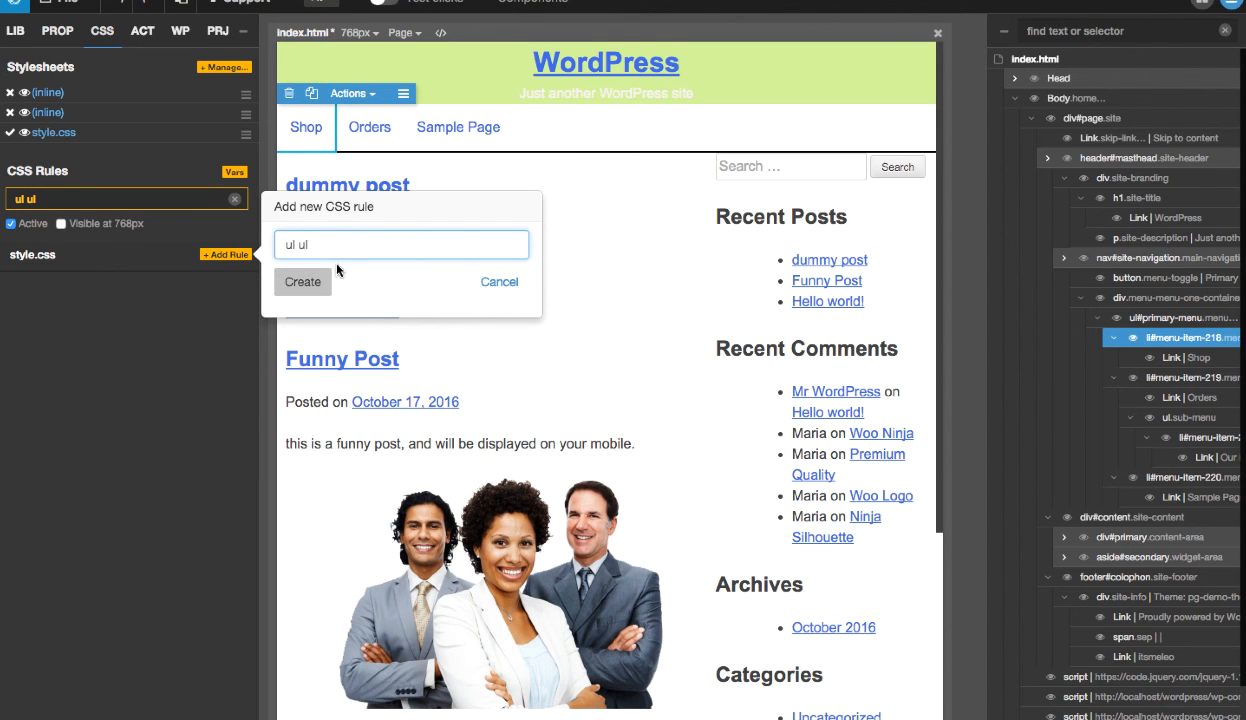
{"action": "key", "text": "ctrl+v"}
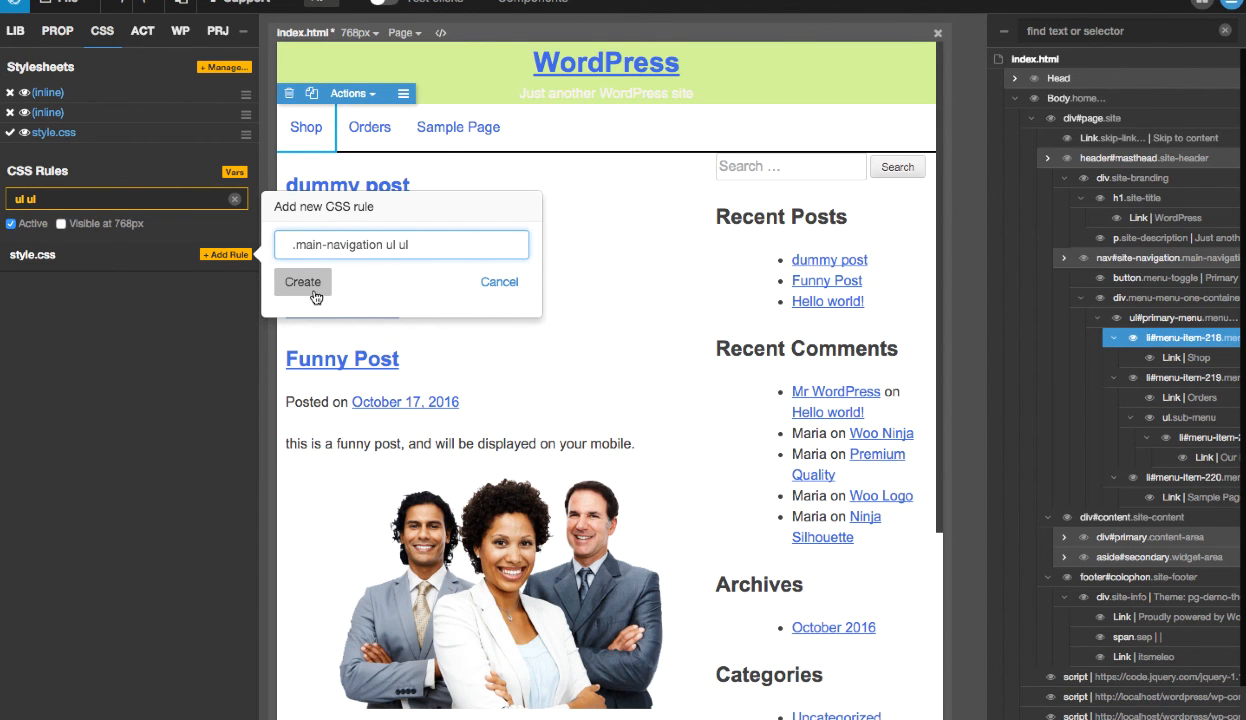
{"action": "left_click", "coordinate": [305, 284]}
{"action": "left_click", "coordinate": [232, 161]}
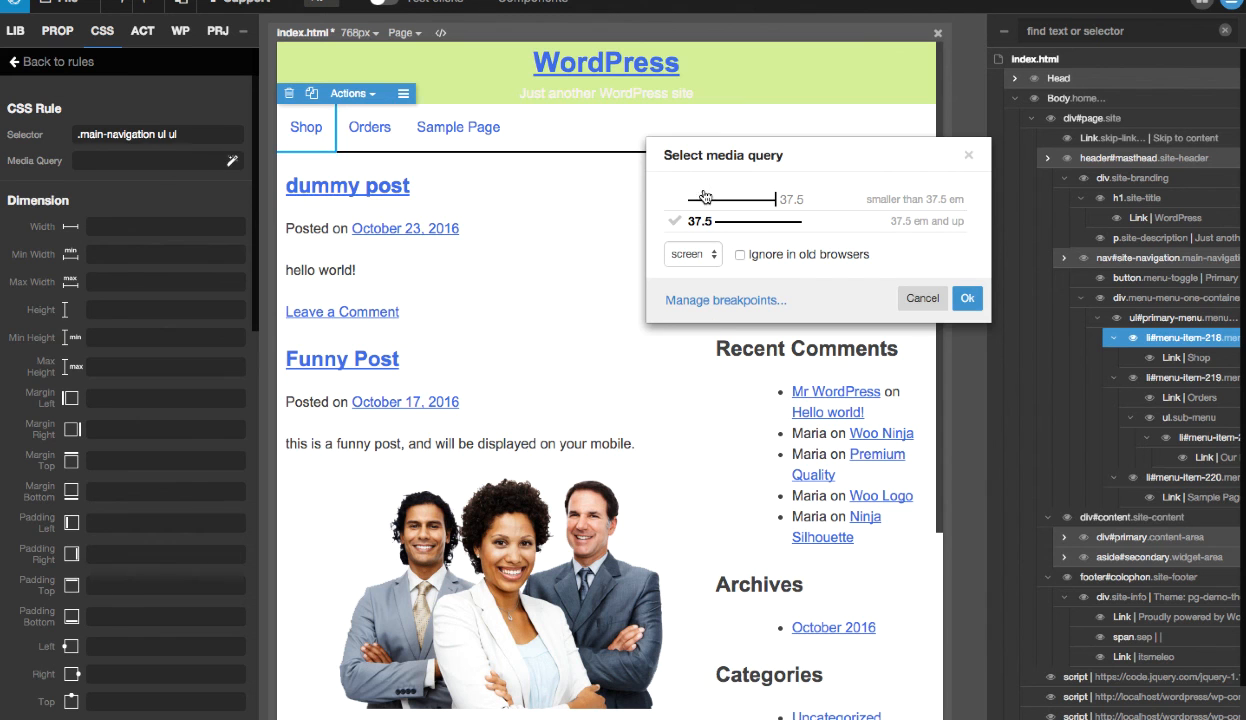
{"action": "left_click", "coordinate": [711, 199]}
- Preview the page at phone / 320 px and set the new submenu rule's left padding to 30px
{"action": "left_click", "coordinate": [358, 33]}
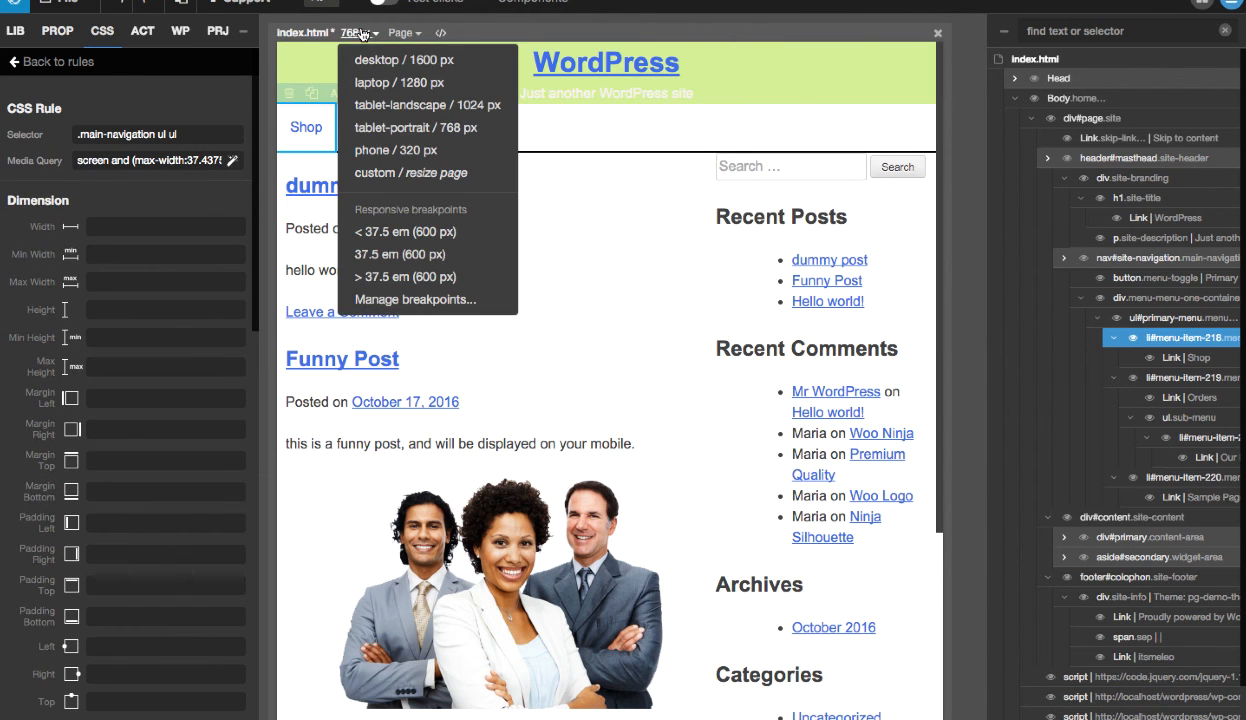
{"action": "left_click", "coordinate": [380, 152]}
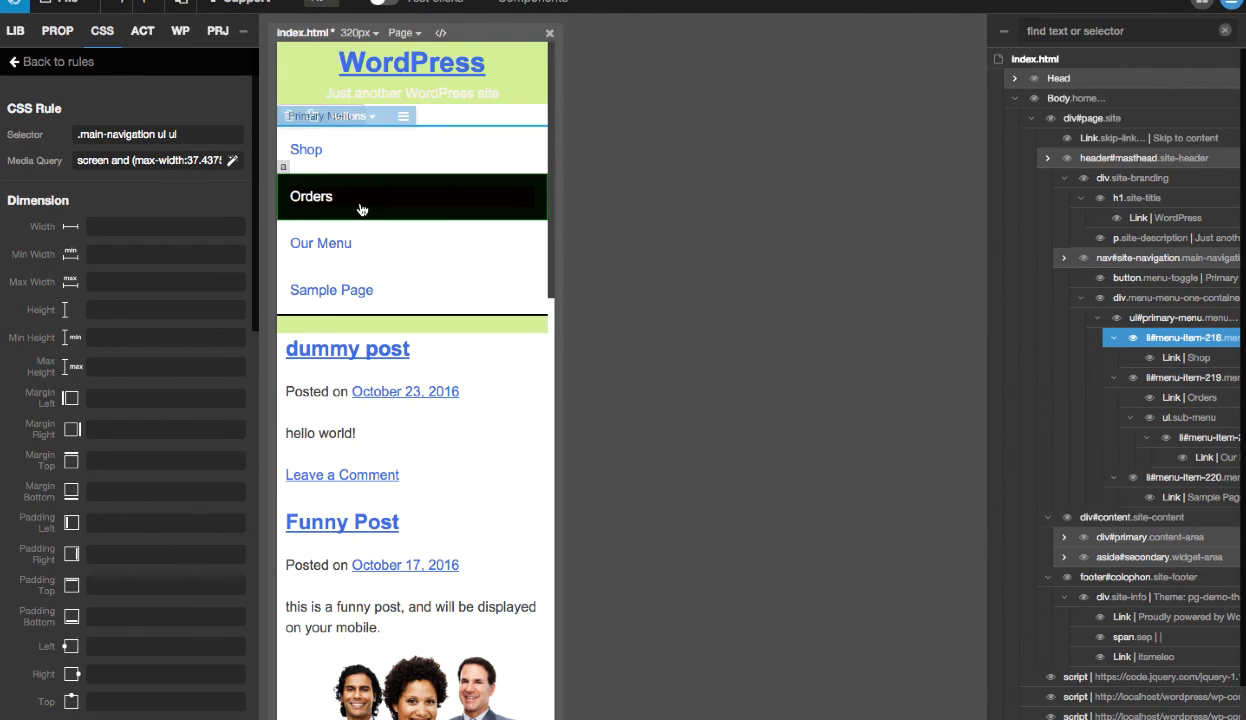
{"action": "scroll", "coordinate": [155, 337], "scroll_direction": "down", "scroll_amount": 1}
{"action": "scroll", "coordinate": [157, 337], "scroll_direction": "down", "scroll_amount": 1}
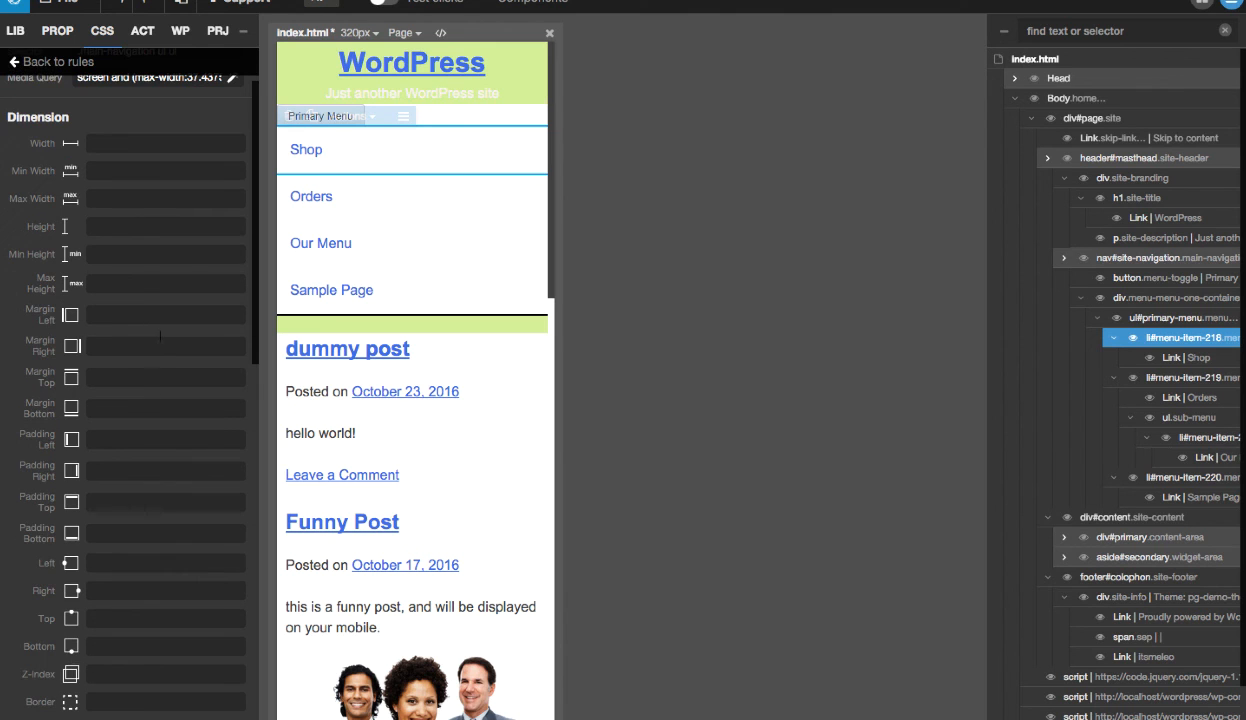
{"action": "left_click", "coordinate": [123, 445]}
{"action": "type", "text": "20"}
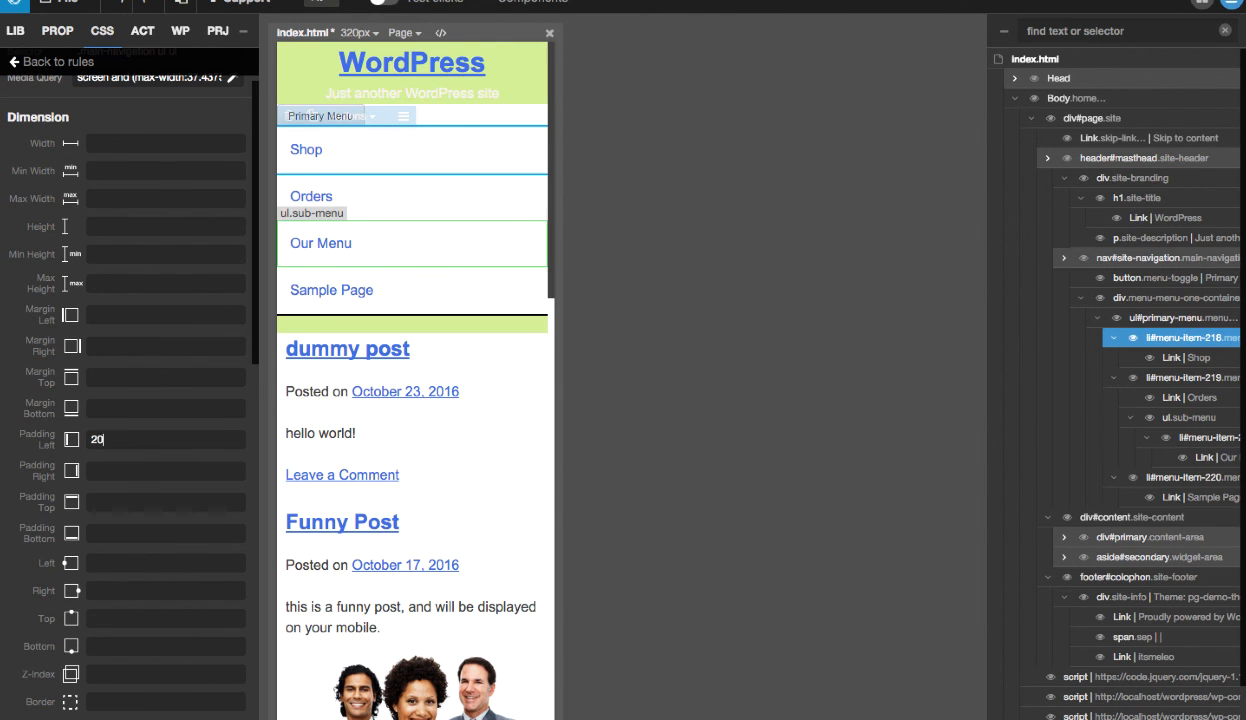
{"action": "type", "text": "px"}
{"action": "key", "text": "BackSpace"}
{"action": "type", "text": "3"}
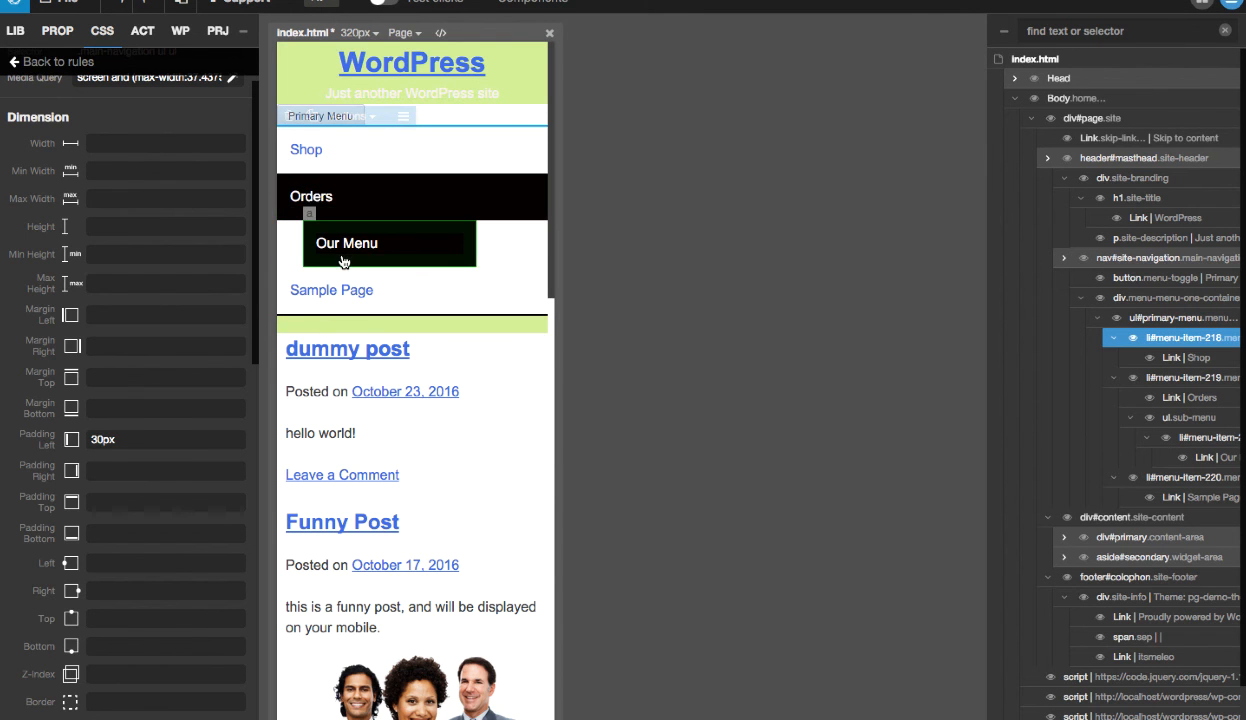
- Try submenu widths from 300px up to 346px in the rule, and clear the width again
{"action": "left_click", "coordinate": [160, 143]}
{"action": "key", "text": "super+a"}
{"action": "type", "text": "300"}
{"action": "key", "text": "Up"}
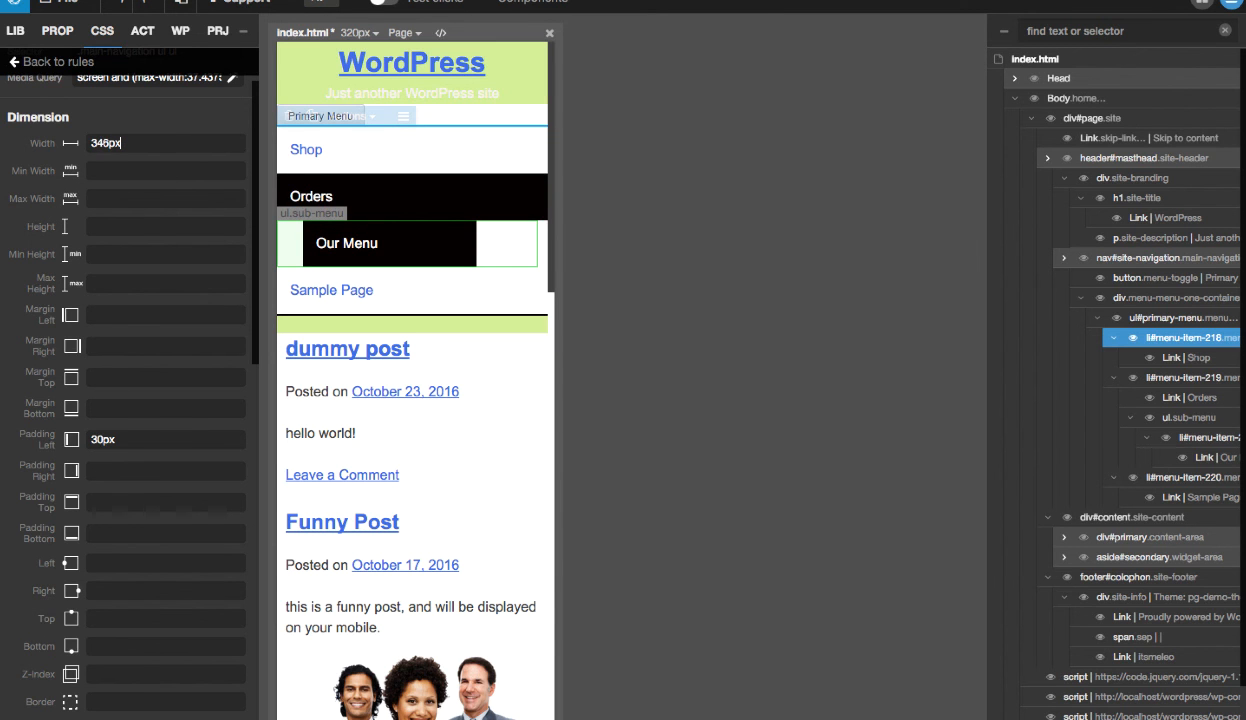
{"action": "key", "text": "BackSpace"}
{"action": "key", "text": "BackSpace"}
{"action": "key", "text": "BackSpace"}
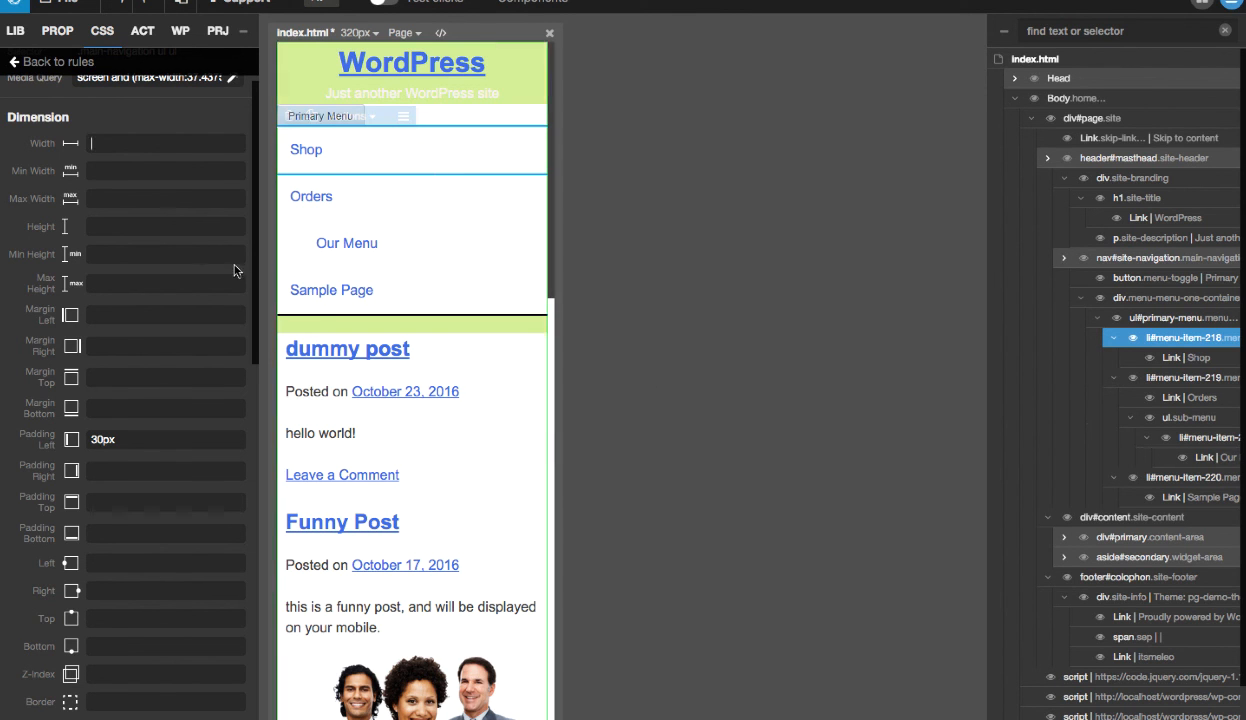
- Leave the rule's properties and save style.css in the Stylesheets Manager
{"action": "left_click", "coordinate": [66, 63]}
{"action": "left_click", "coordinate": [224, 68]}
{"action": "left_click", "coordinate": [497, 65]}
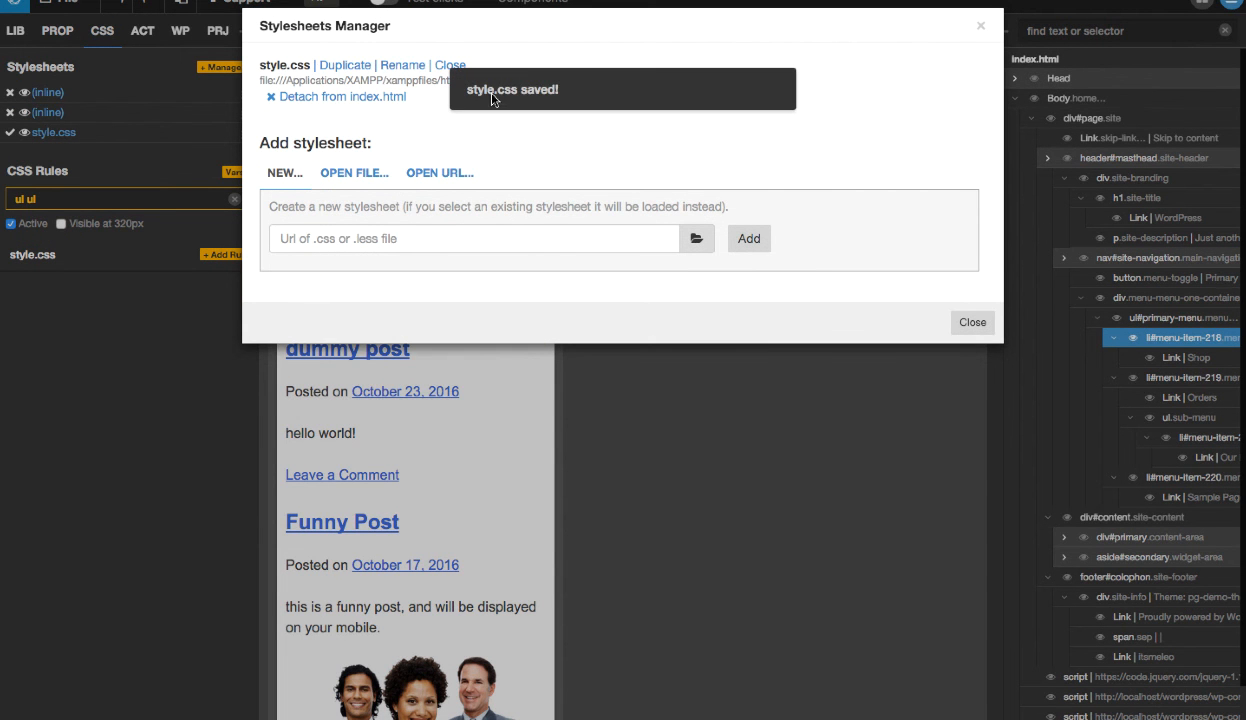
{"action": "left_click", "coordinate": [970, 322]}
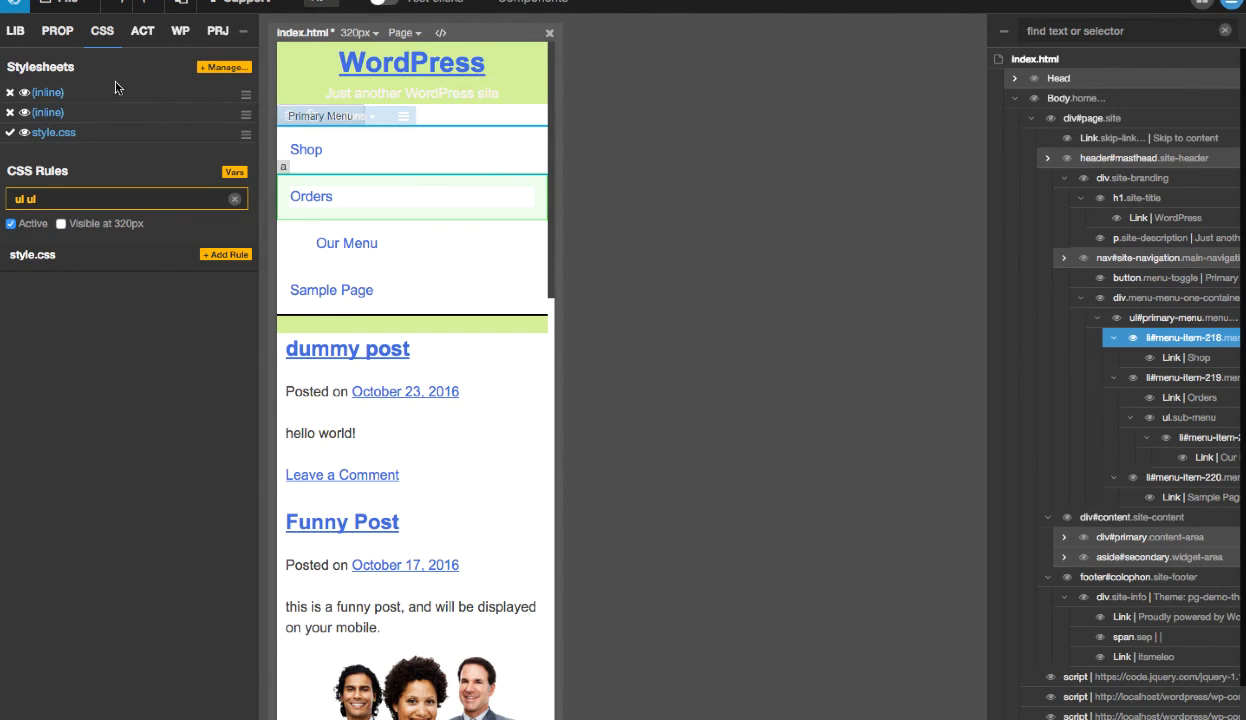
- Switch to Chrome, reload the home page, expand its Primary Menu and open the Our Menu page
{"action": "key", "text": "ctrl+Left"}
{"action": "key", "text": "super+r"}
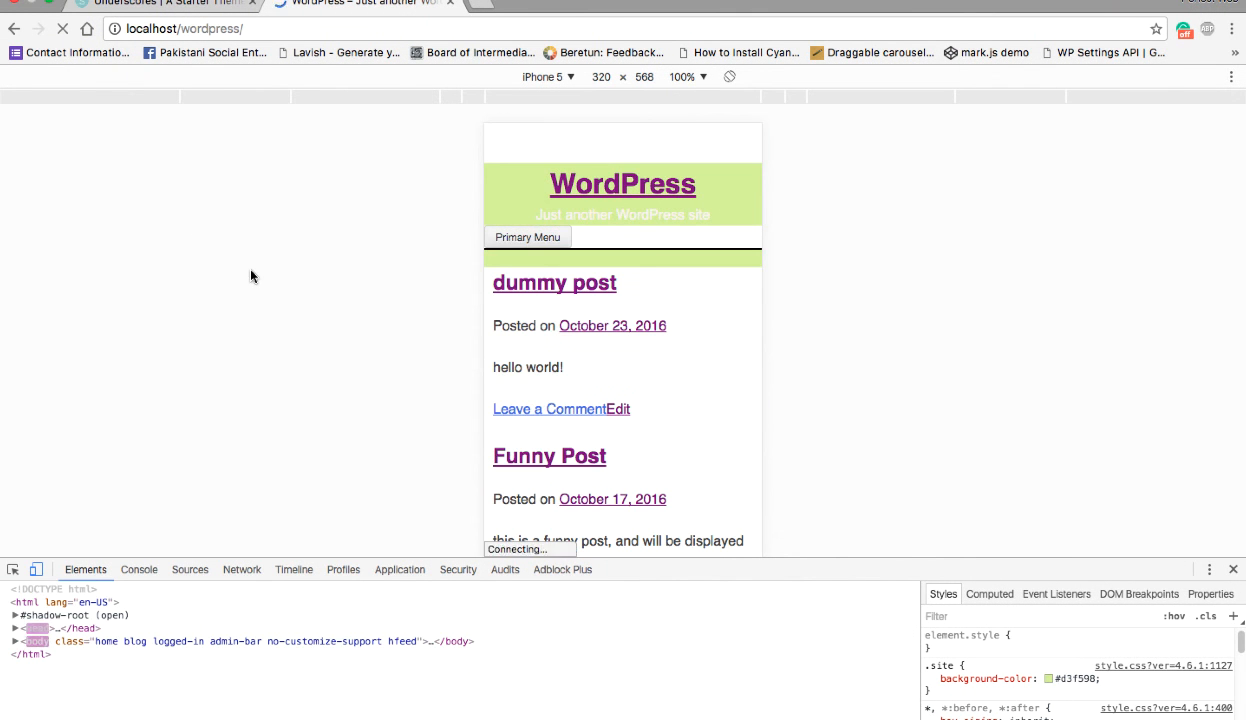
{"action": "left_click", "coordinate": [549, 240]}
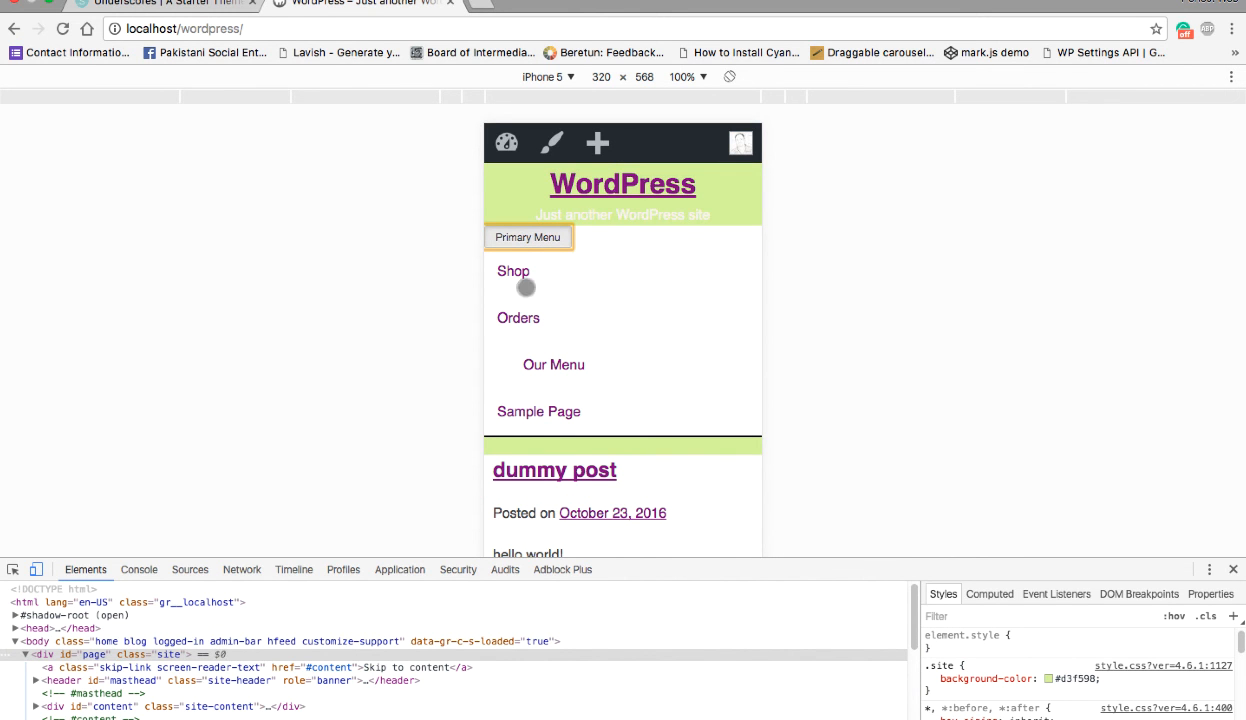
{"action": "left_click", "coordinate": [556, 379]}
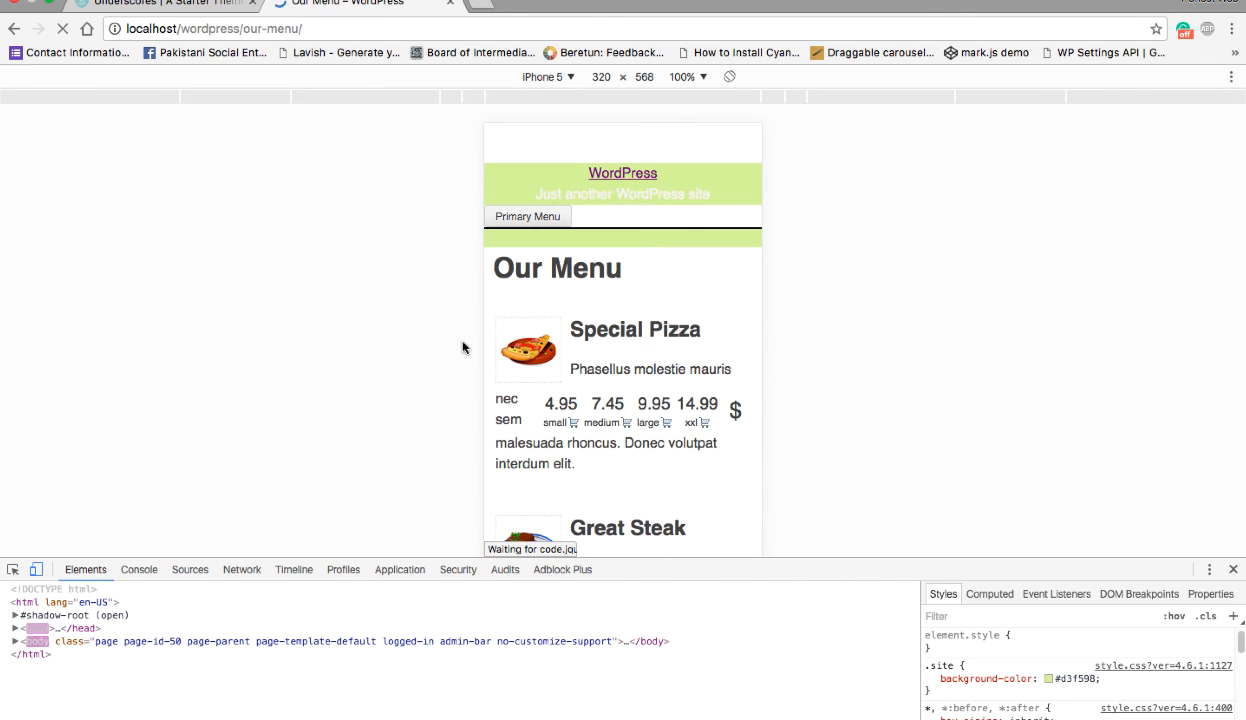
- Open the Shop page from the Primary Menu and look through its phone layout
{"action": "left_click", "coordinate": [553, 219]}
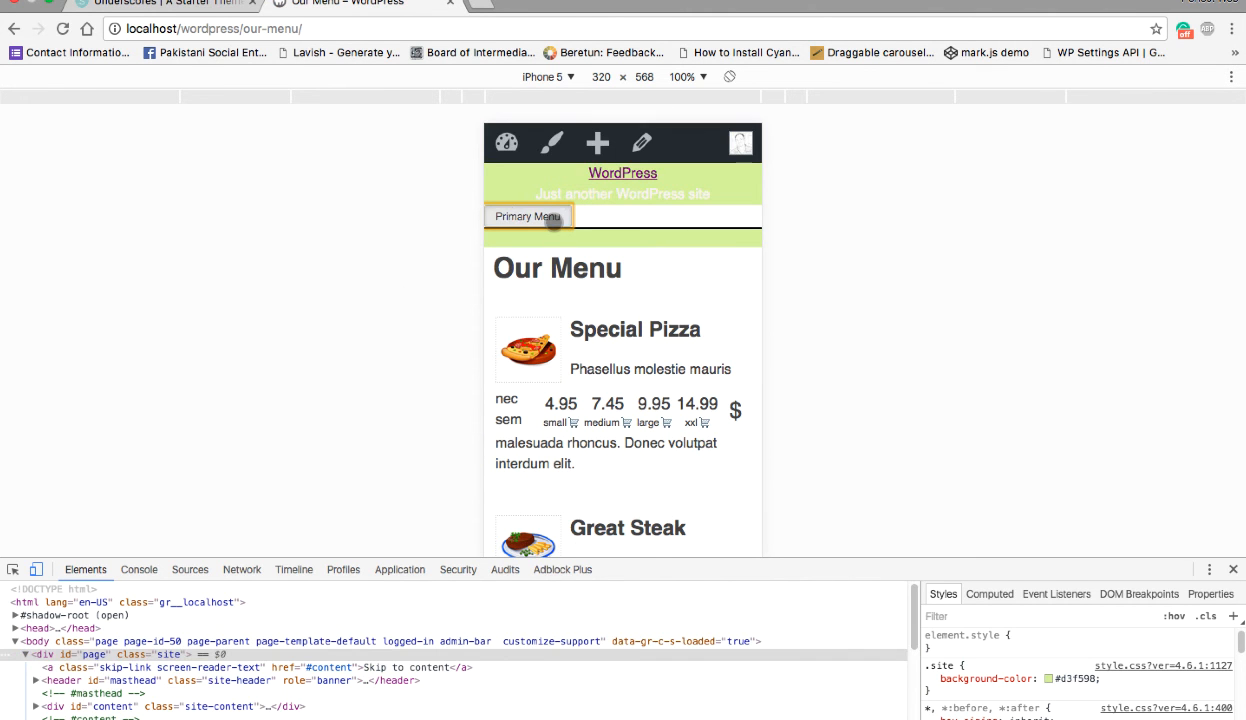
{"action": "left_click", "coordinate": [509, 216]}
{"action": "left_click", "coordinate": [505, 248]}
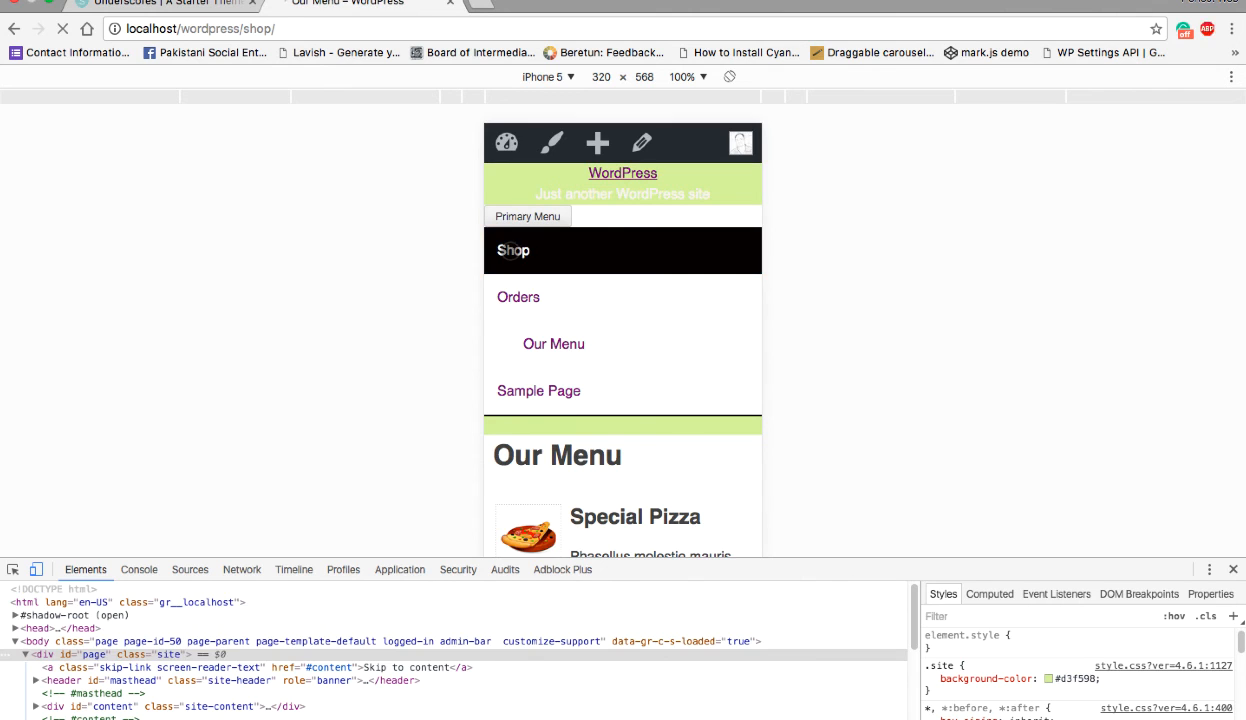
{"action": "scroll", "coordinate": [589, 311], "scroll_direction": "down", "scroll_amount": 4}
{"action": "scroll", "coordinate": [589, 315], "scroll_direction": "down", "scroll_amount": 3}
{"action": "scroll", "coordinate": [590, 314], "scroll_direction": "up", "scroll_amount": 5}
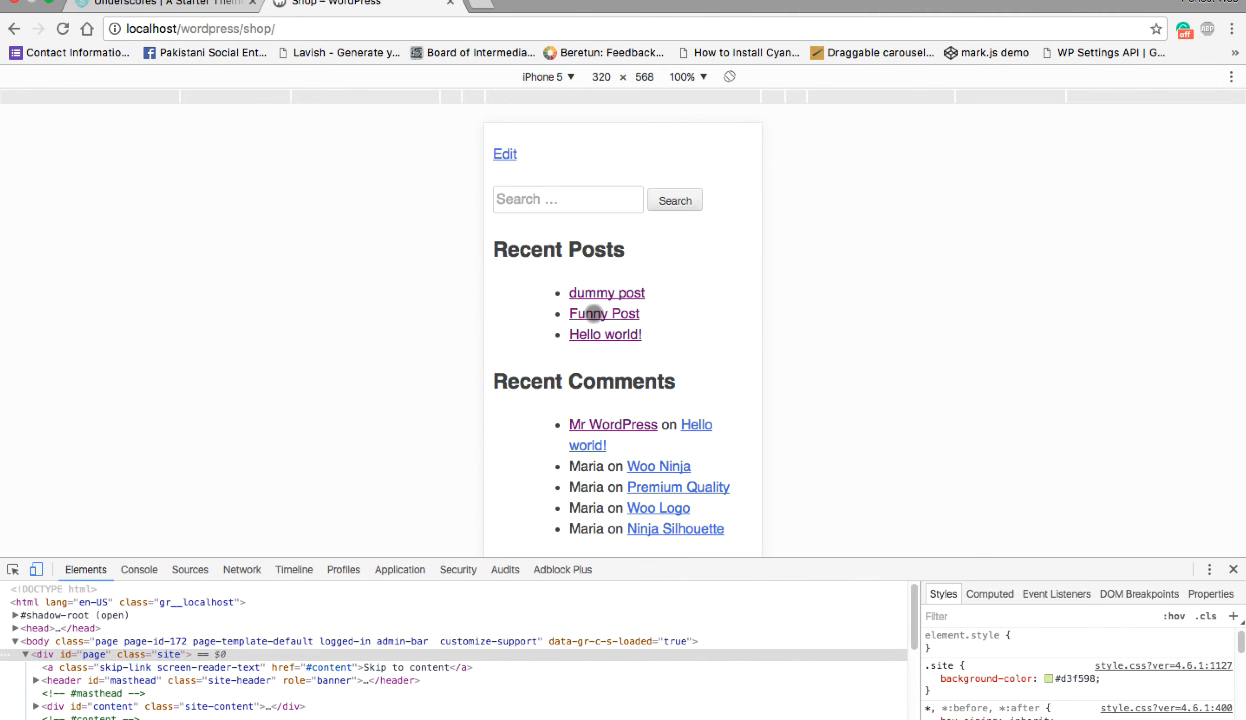